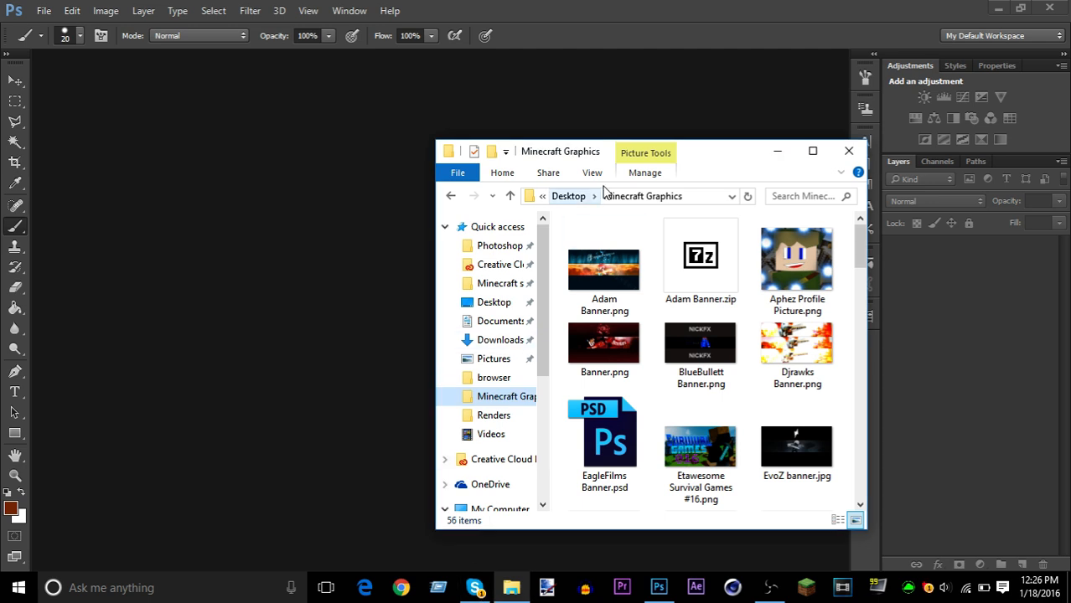
# - Look through the banner and thumbnail images in the desktop's Minecraft Graphics folder
pyautogui.click(777, 151)
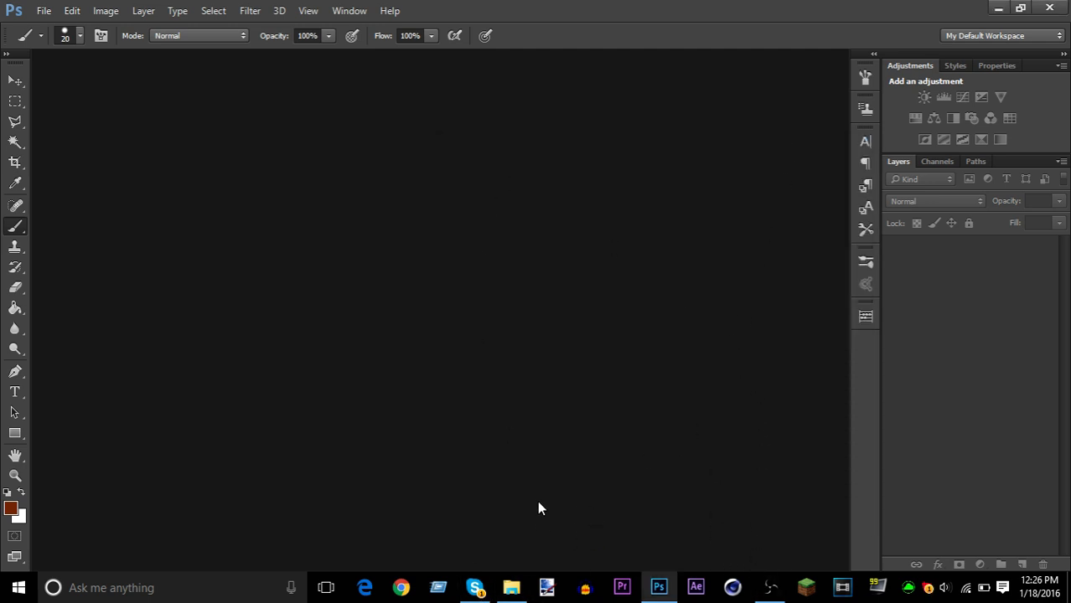
pyautogui.click(511, 588)
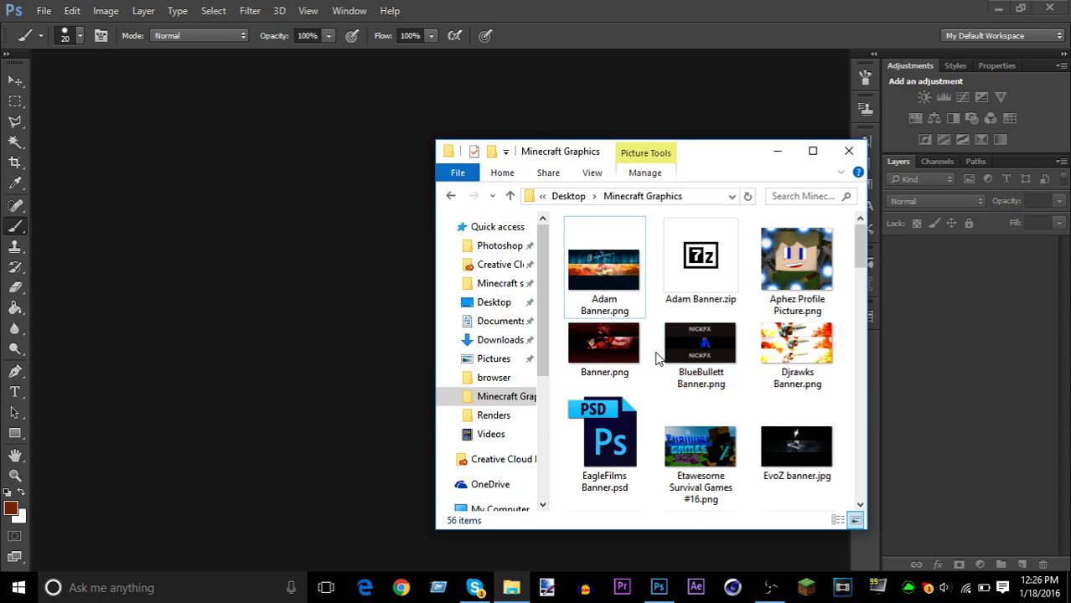
pyautogui.scroll(-10, 658, 359)
pyautogui.scroll(8, 658, 359)
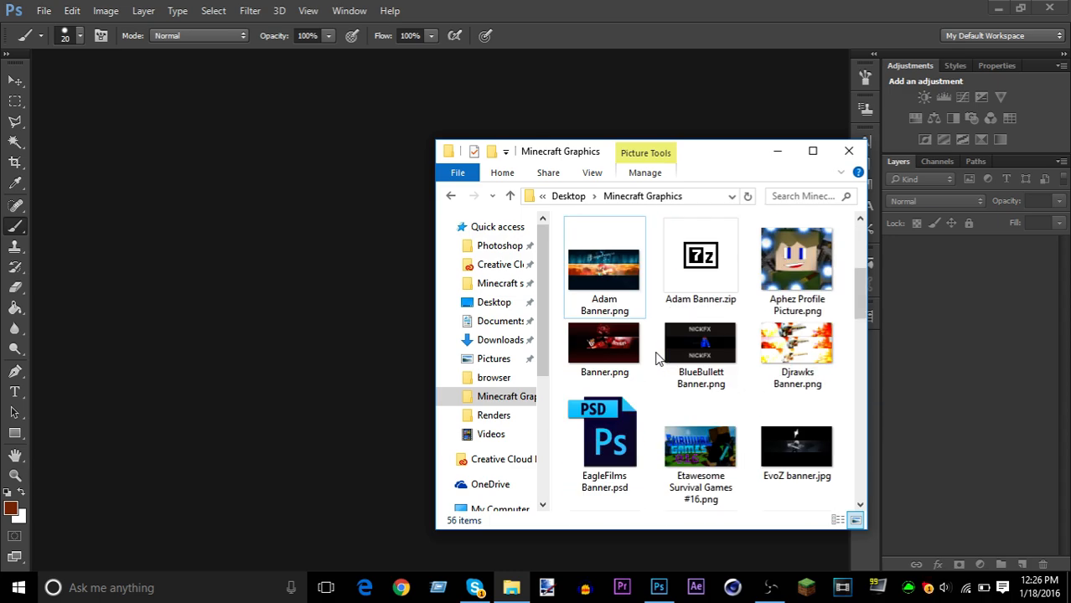
pyautogui.scroll(-8, 658, 359)
pyautogui.scroll(7, 658, 359)
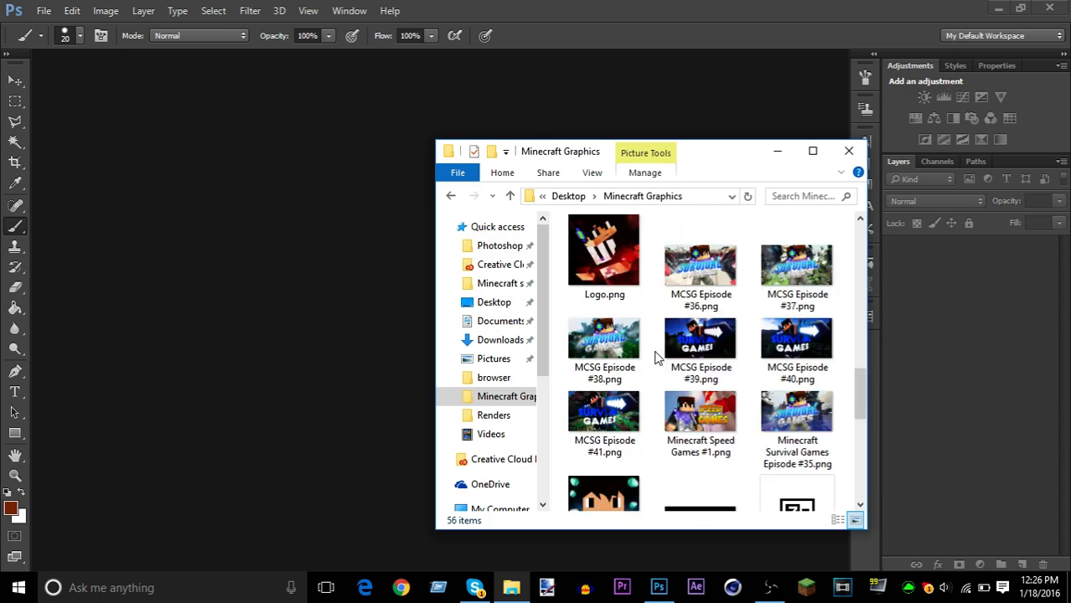
pyautogui.scroll(-4, 657, 359)
pyautogui.scroll(-5, 658, 355)
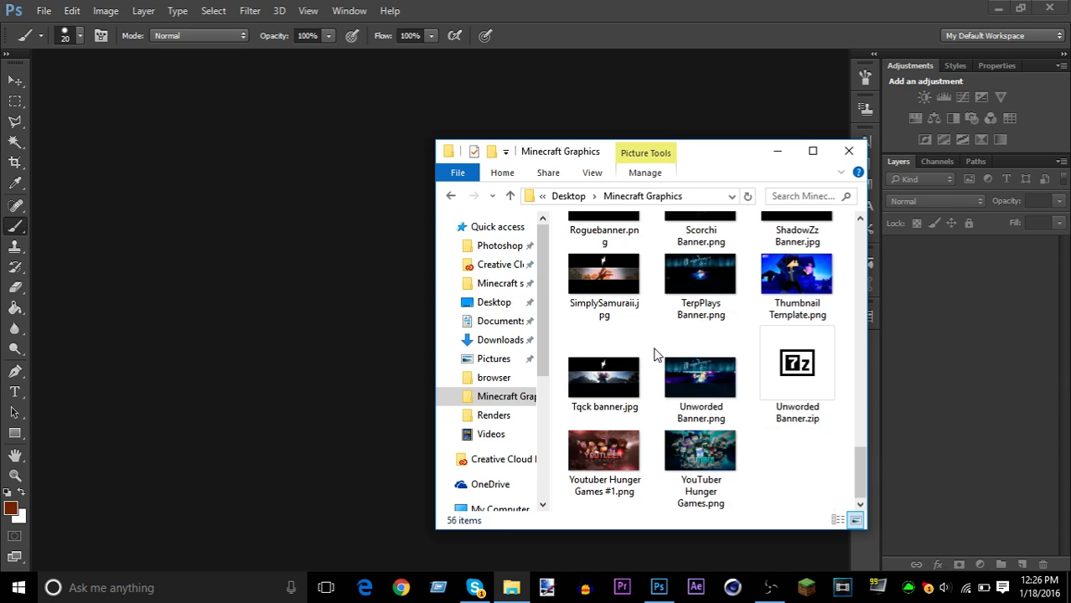
pyautogui.scroll(8, 658, 355)
pyautogui.scroll(-8, 658, 356)
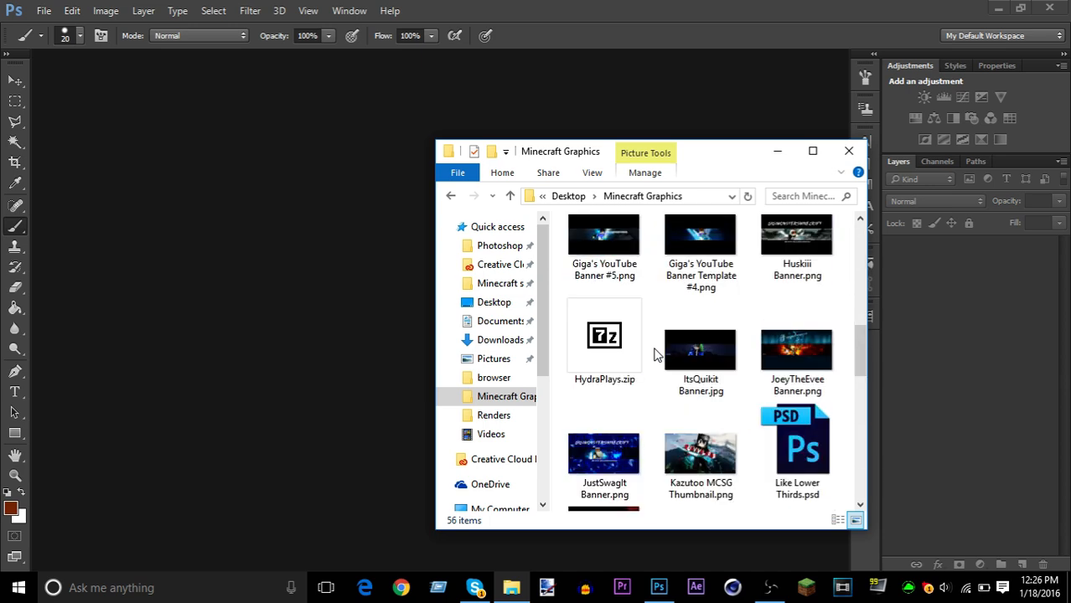
pyautogui.scroll(8, 658, 357)
pyautogui.scroll(-8, 658, 359)
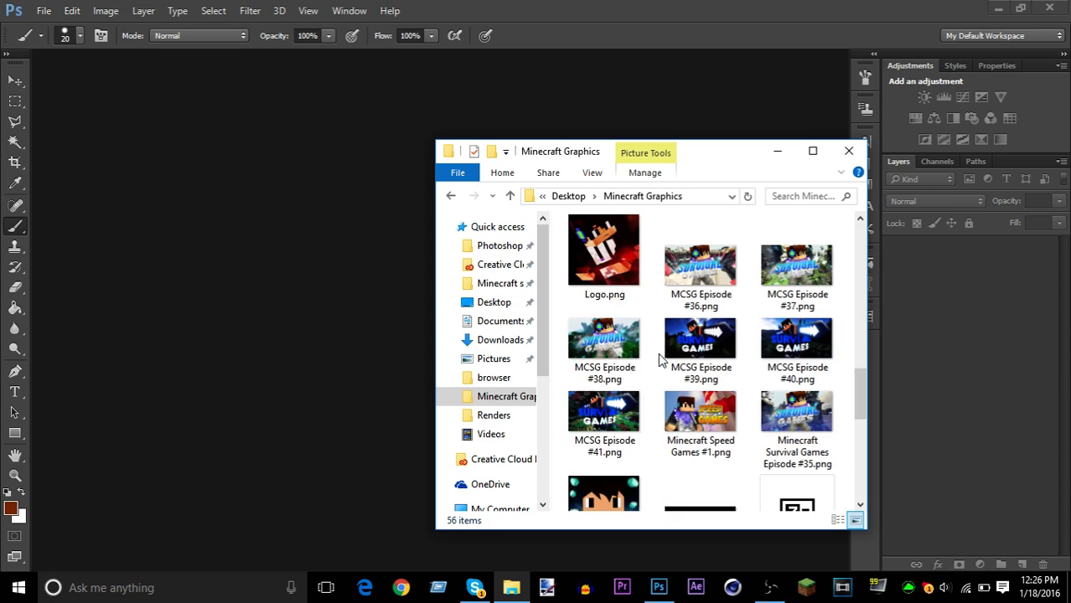
pyautogui.click(712, 402)
pyautogui.click(777, 478)
pyautogui.scroll(7, 776, 469)
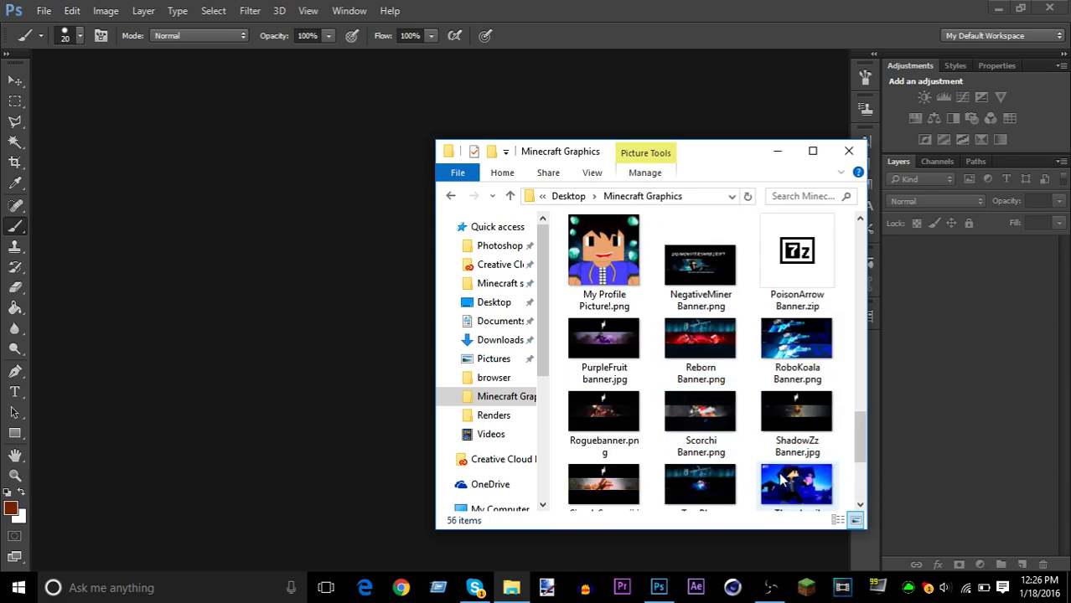
pyautogui.scroll(3, 758, 419)
pyautogui.scroll(-8, 756, 411)
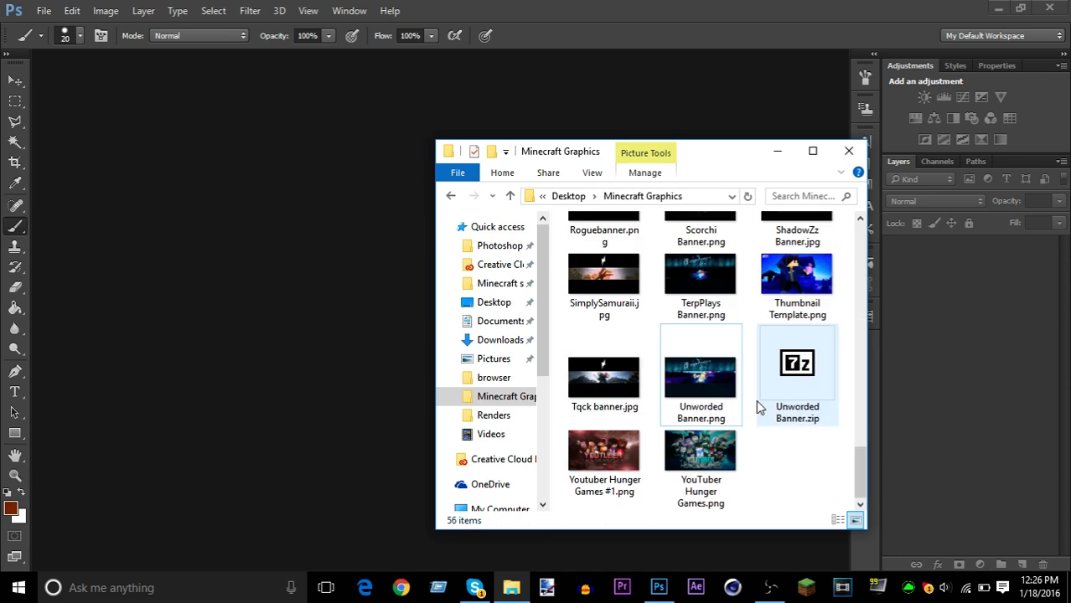
pyautogui.scroll(8, 751, 412)
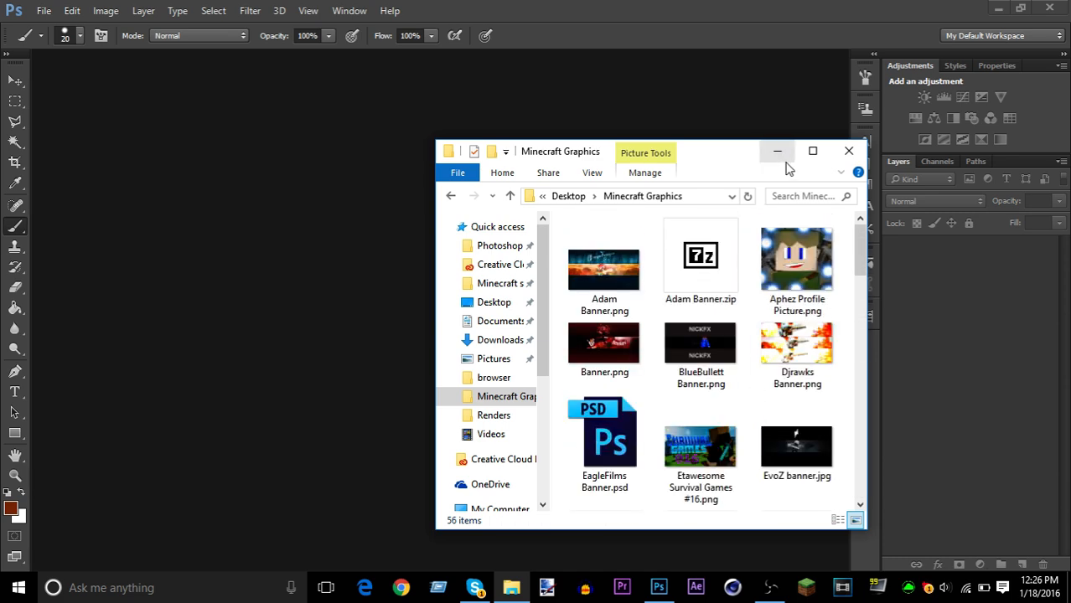
pyautogui.click(777, 151)
pyautogui.click(475, 587)
pyautogui.click(475, 588)
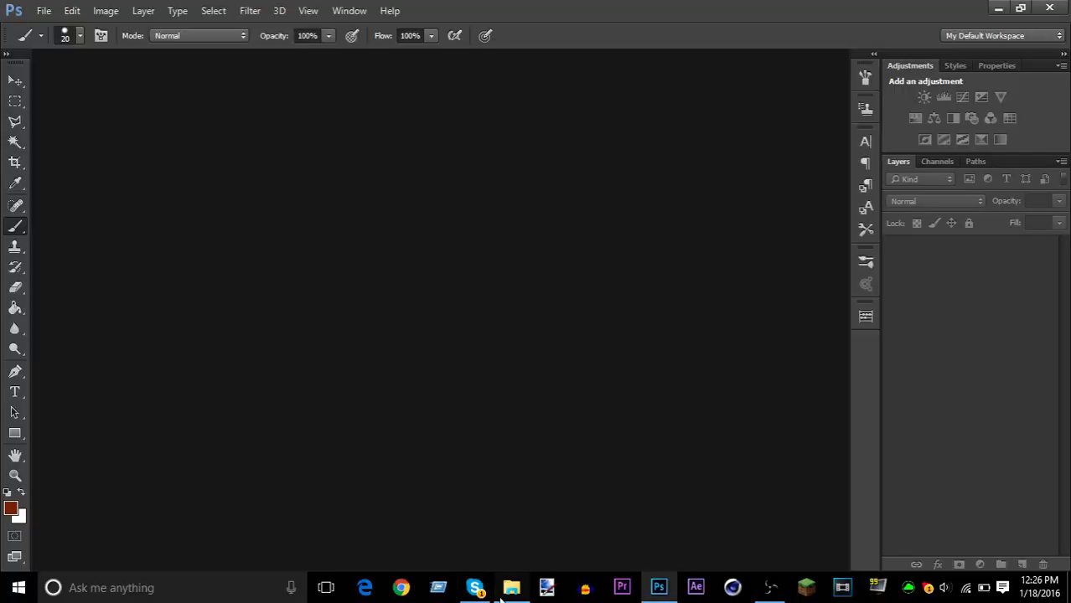
# - Bring the Minecraft Graphics folder back up in File Explorer and examine its finished artwork from beginning to end
pyautogui.click(512, 587)
pyautogui.scroll(-8, 656, 355)
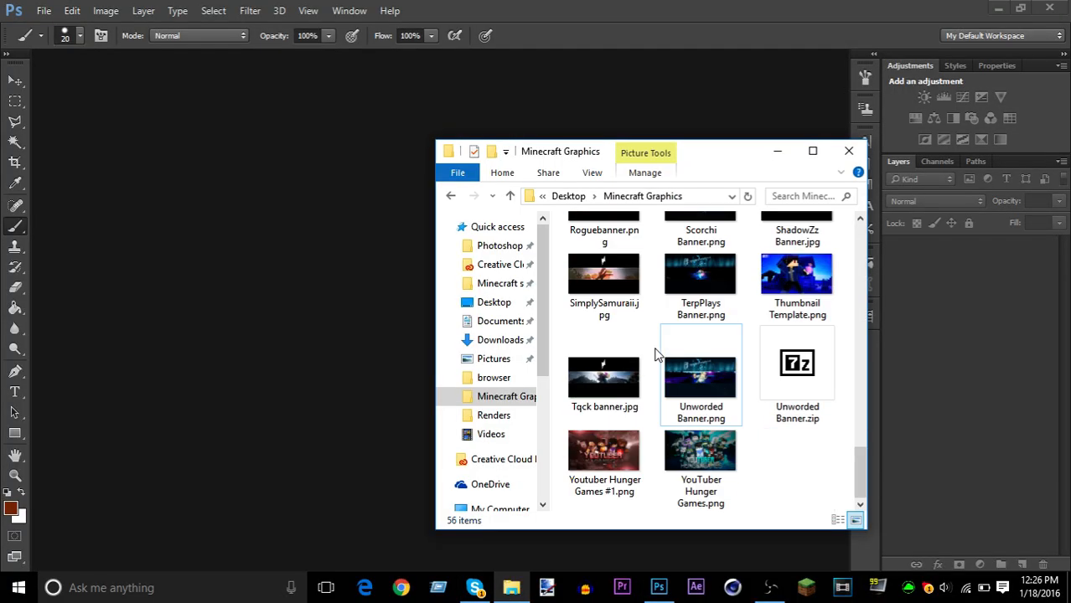
pyautogui.scroll(8, 656, 355)
pyautogui.scroll(-8, 656, 354)
pyautogui.scroll(4, 656, 352)
pyautogui.scroll(4, 656, 352)
pyautogui.scroll(-8, 656, 352)
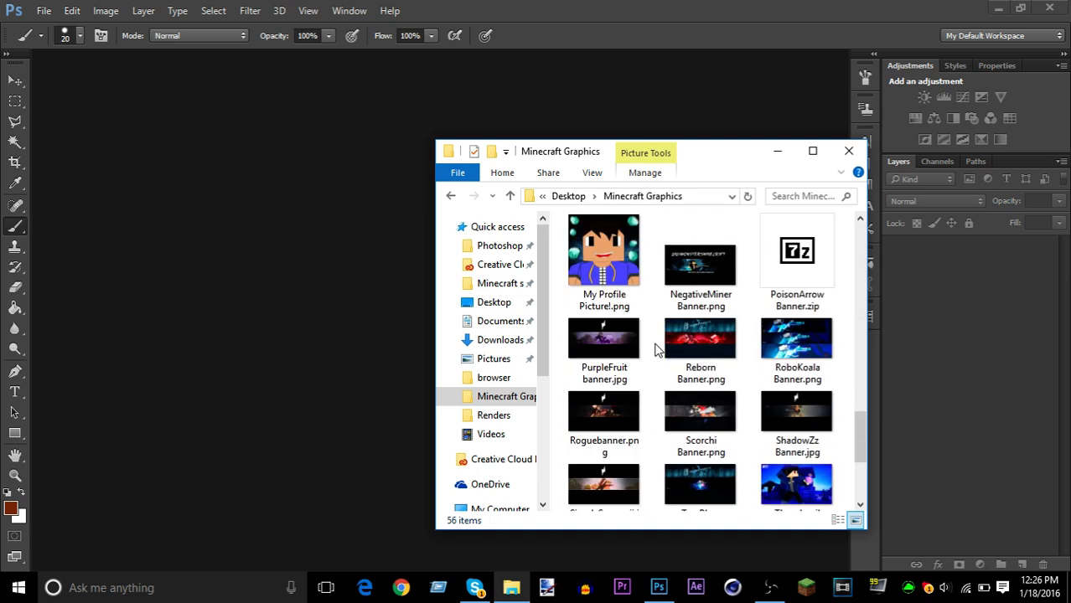
pyautogui.scroll(8, 658, 350)
pyautogui.scroll(-8, 658, 348)
pyautogui.scroll(8, 658, 349)
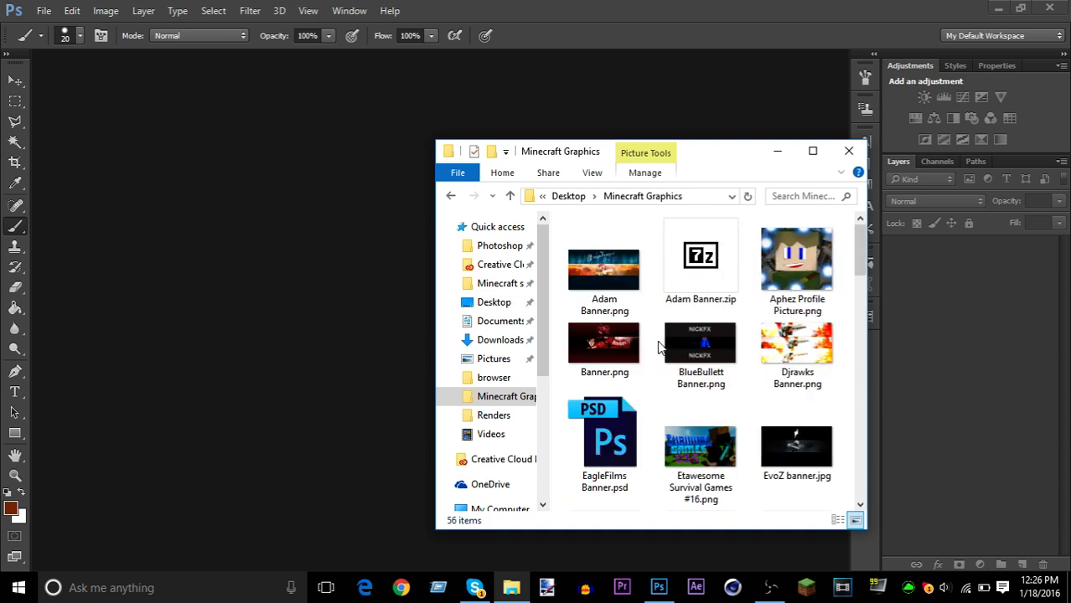
# - Check the recording status in Open Broadcaster Software, and return to the Minecraft Graphics folder
pyautogui.click(770, 587)
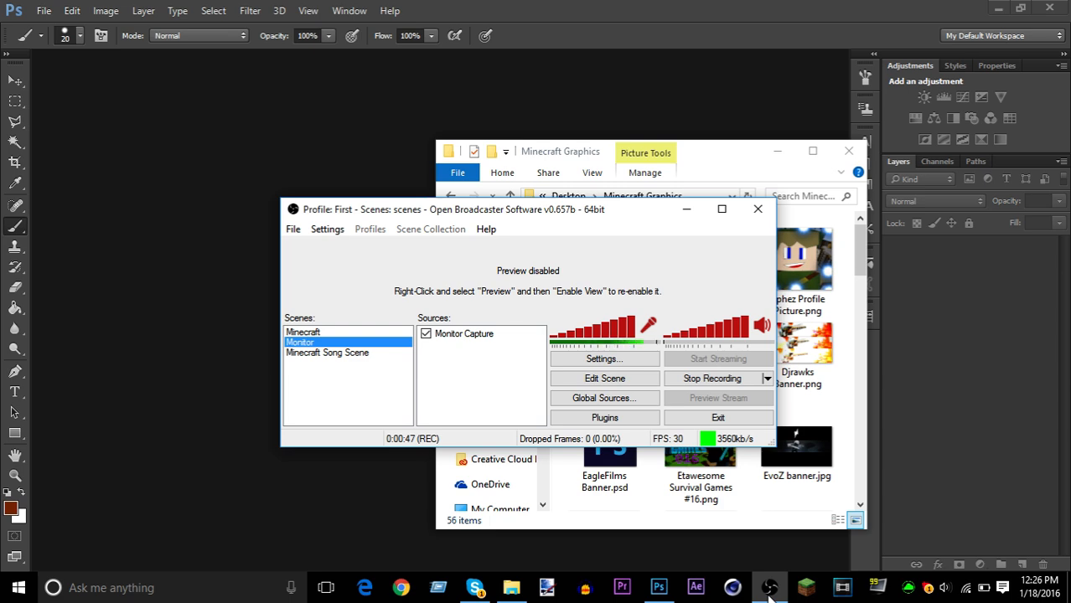
pyautogui.click(769, 587)
pyautogui.scroll(-8, 654, 289)
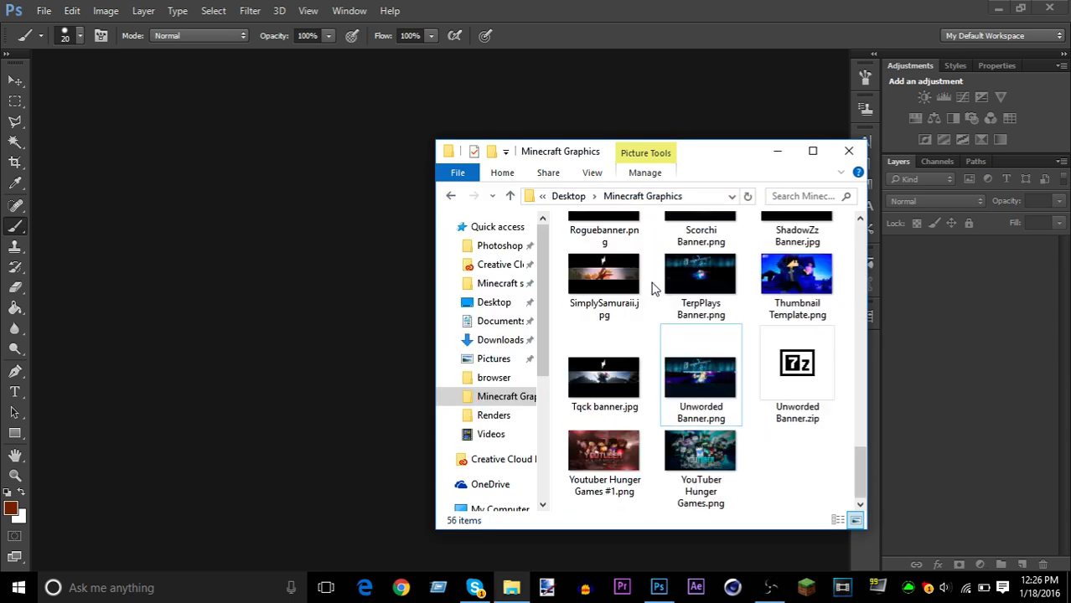
pyautogui.scroll(8, 650, 282)
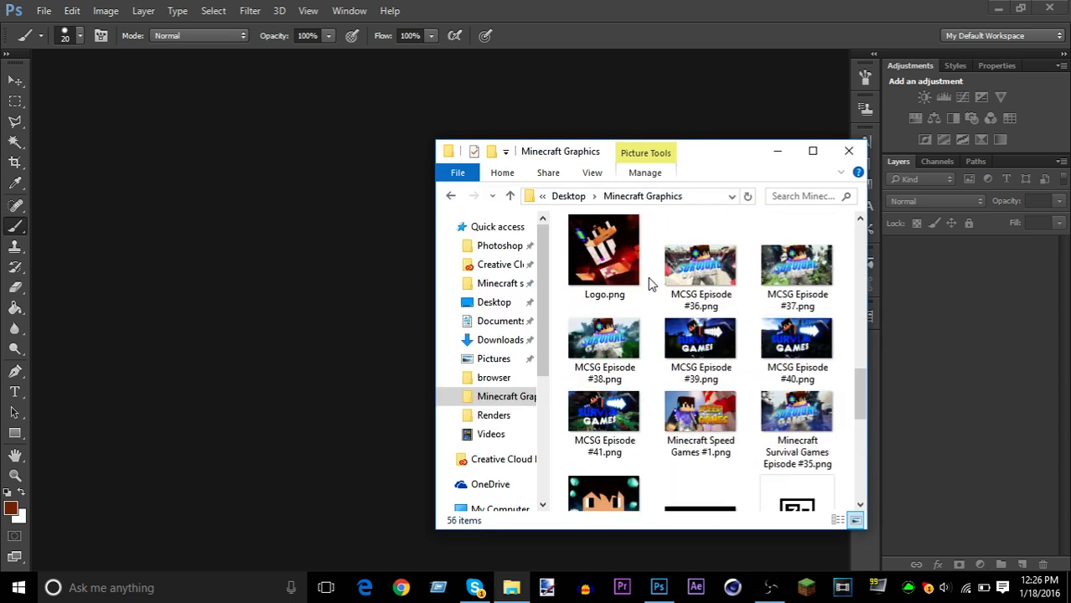
pyautogui.click(498, 374)
pyautogui.click(502, 397)
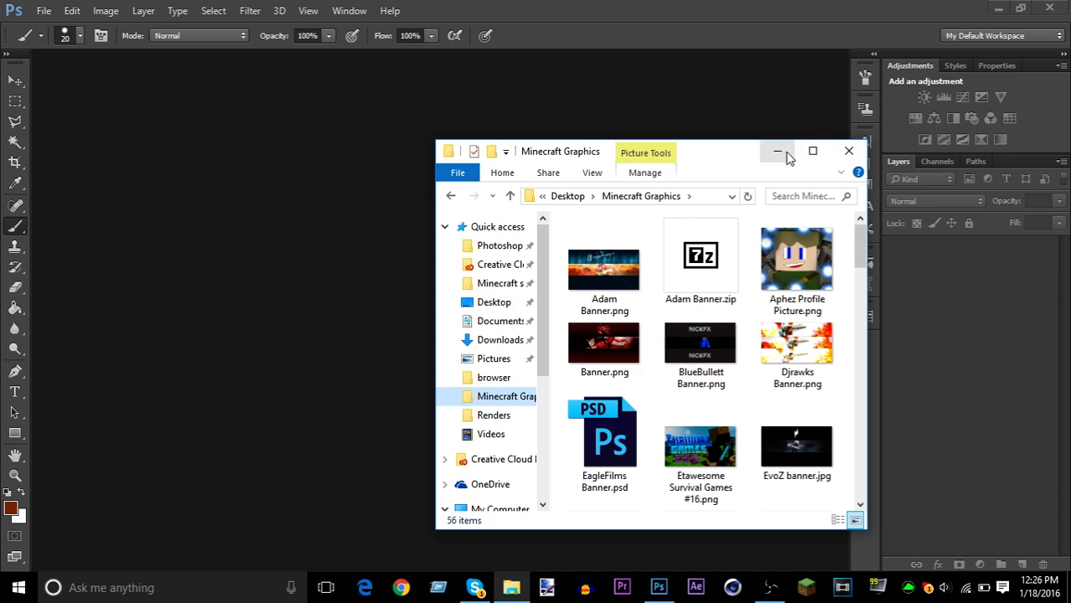
# - Switch to Skype to view the unread message in the YT SG recordings group chat, and minimize Skype
pyautogui.click(776, 151)
pyautogui.click(475, 587)
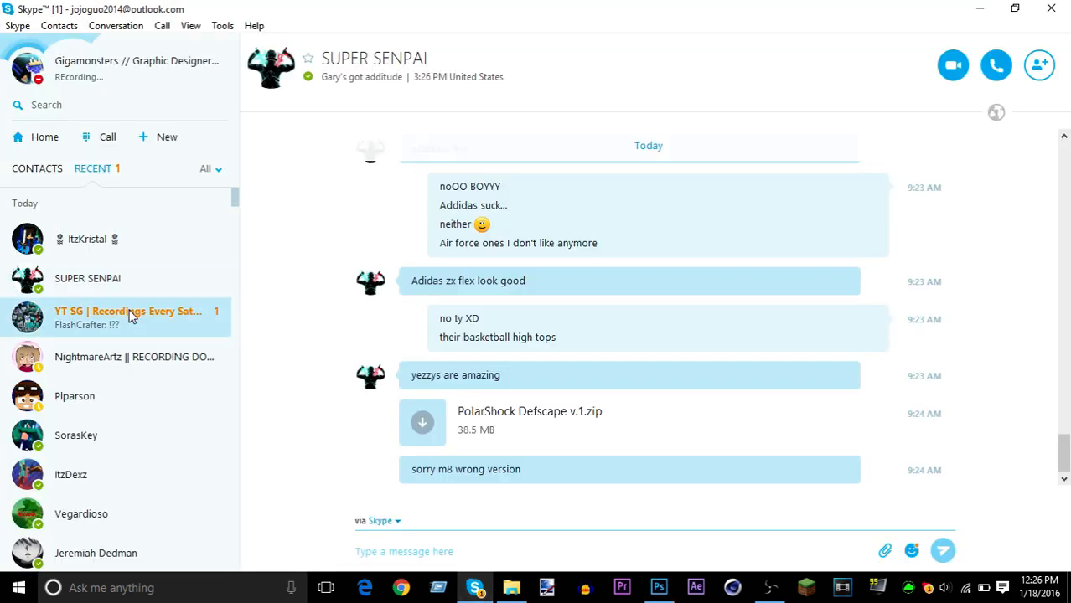
pyautogui.click(130, 314)
pyautogui.click(980, 8)
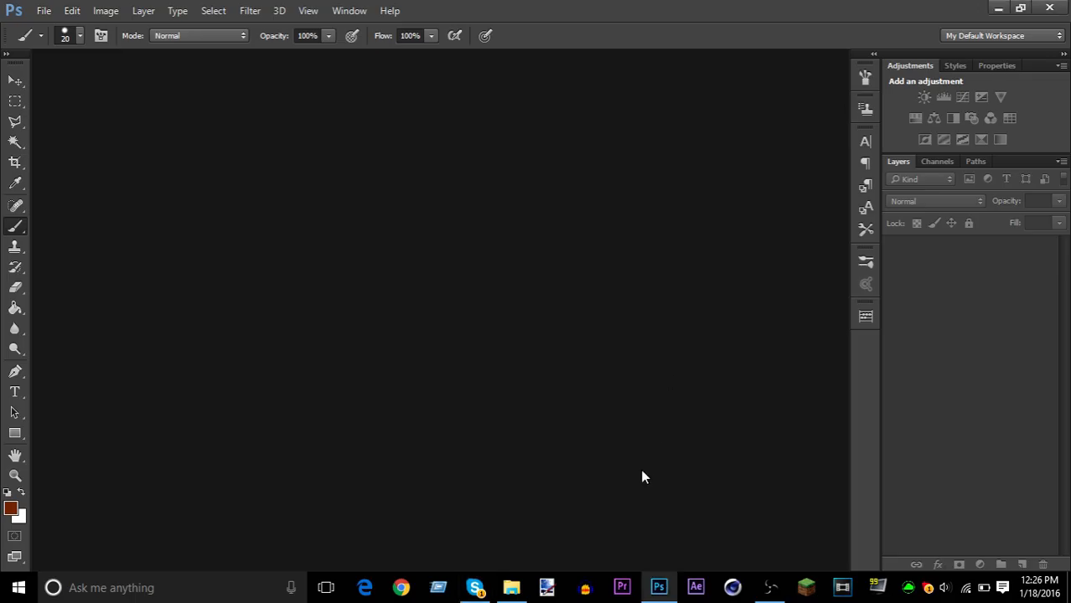
# - Look over the Minecraft Graphics files again and view the contents of the Minecraft skins folder
pyautogui.click(511, 587)
pyautogui.scroll(-3, 651, 365)
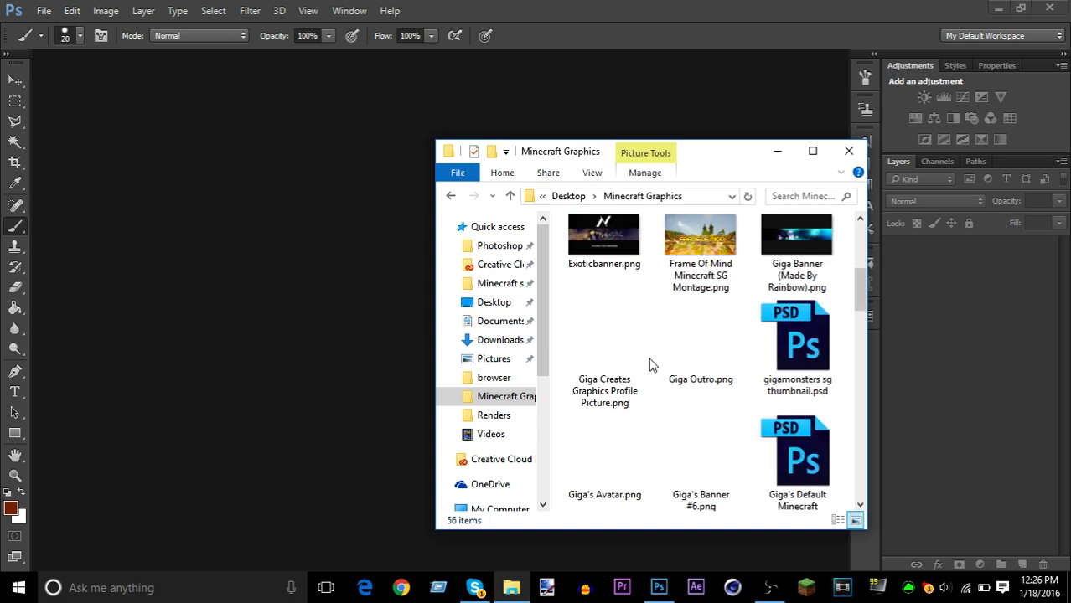
pyautogui.scroll(-10, 645, 360)
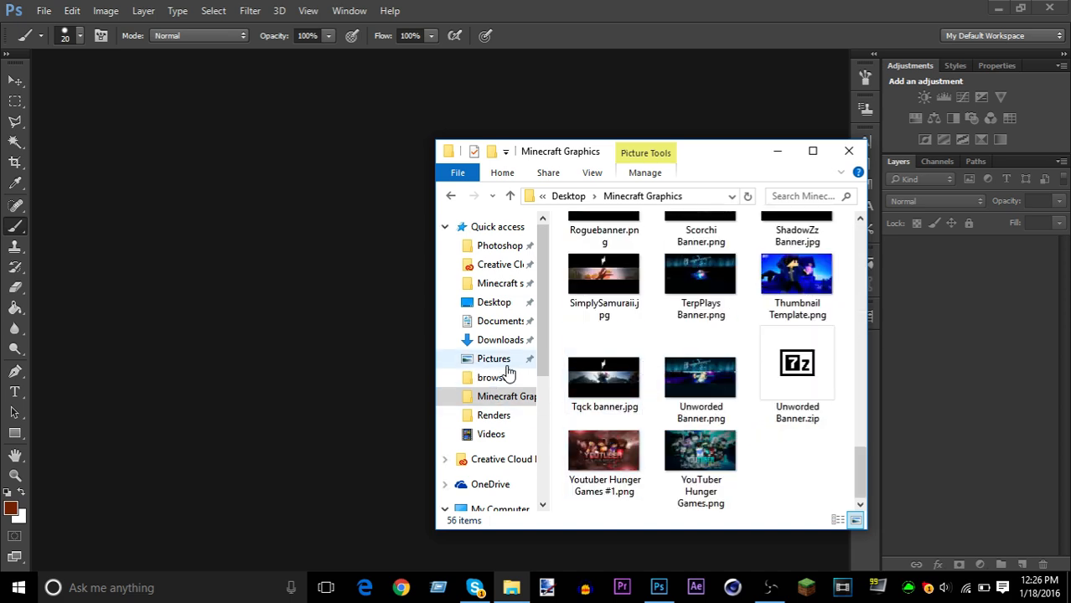
pyautogui.click(490, 283)
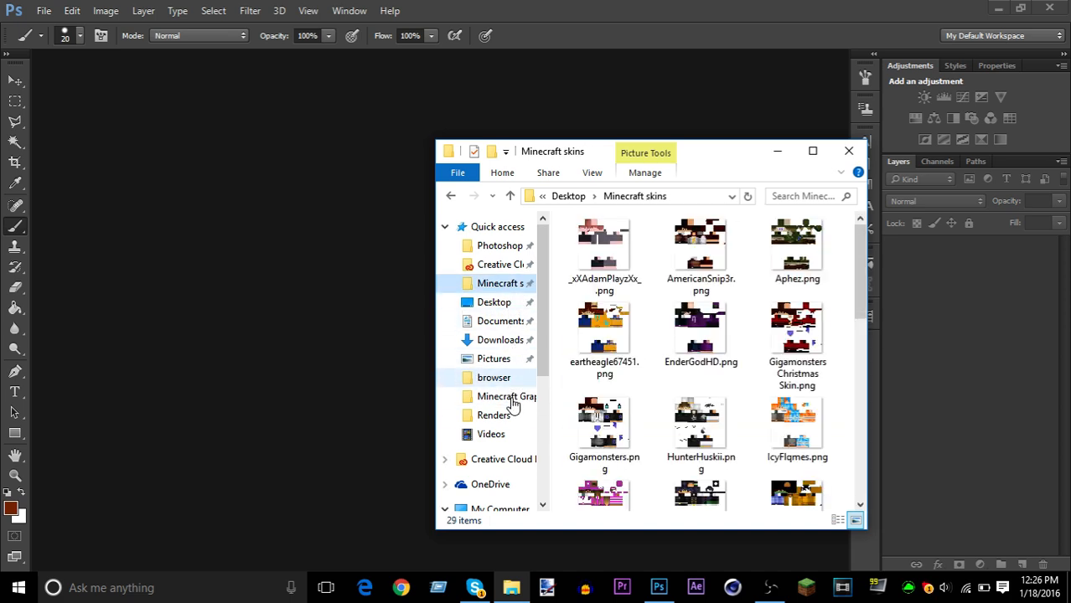
pyautogui.click(511, 399)
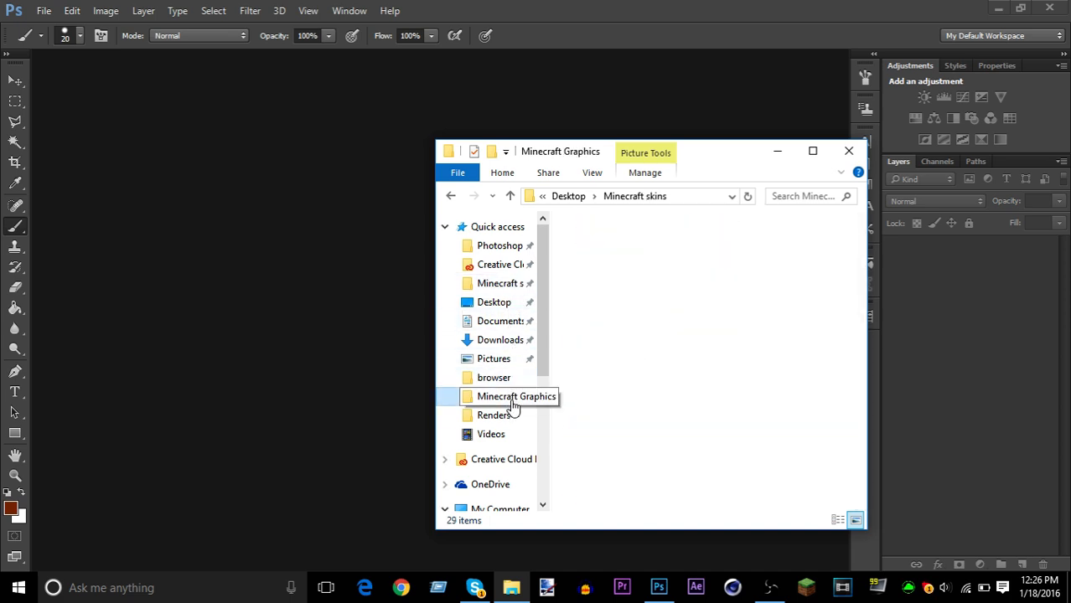
# - View Giga Tutorial Render.png from the Renders folder in Pictures, and close the image viewer
pyautogui.click(494, 358)
pyautogui.doubleClick(603, 360)
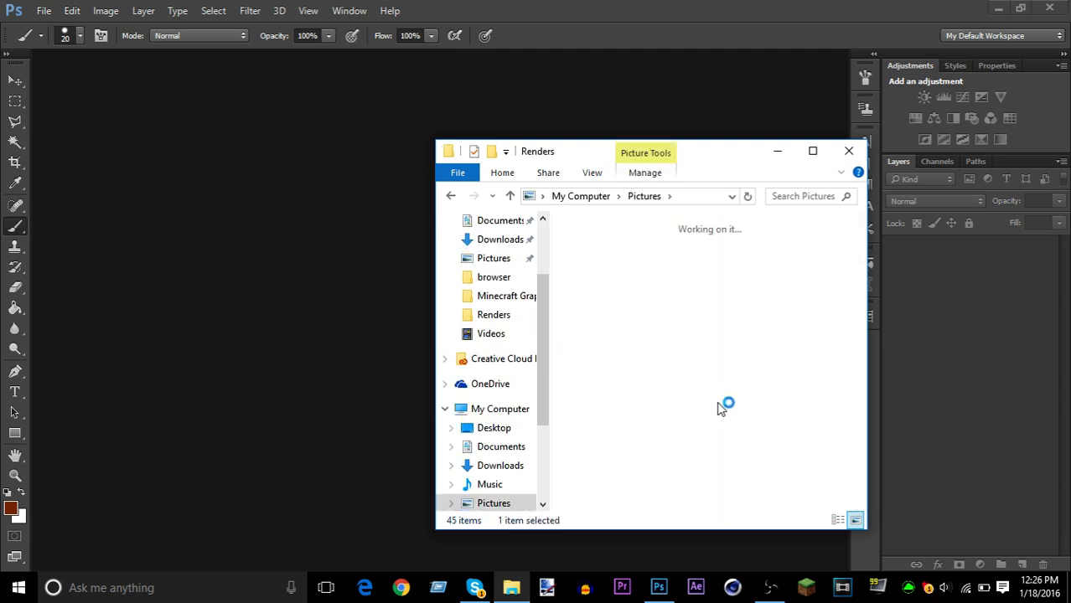
pyautogui.click(710, 438)
pyautogui.doubleClick(687, 416)
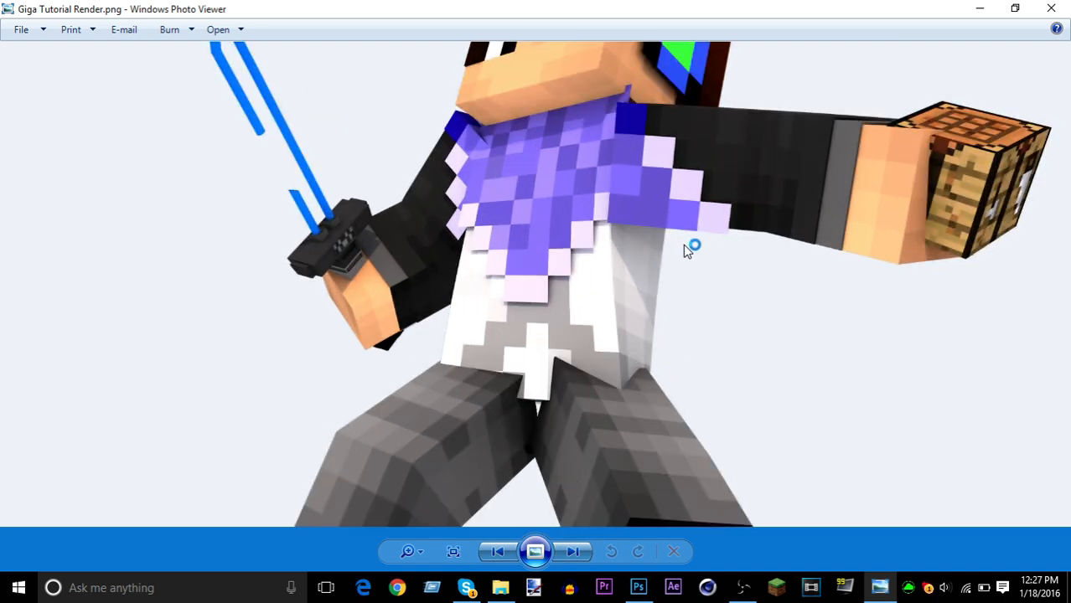
pyautogui.hotkey('alt', 'F4')
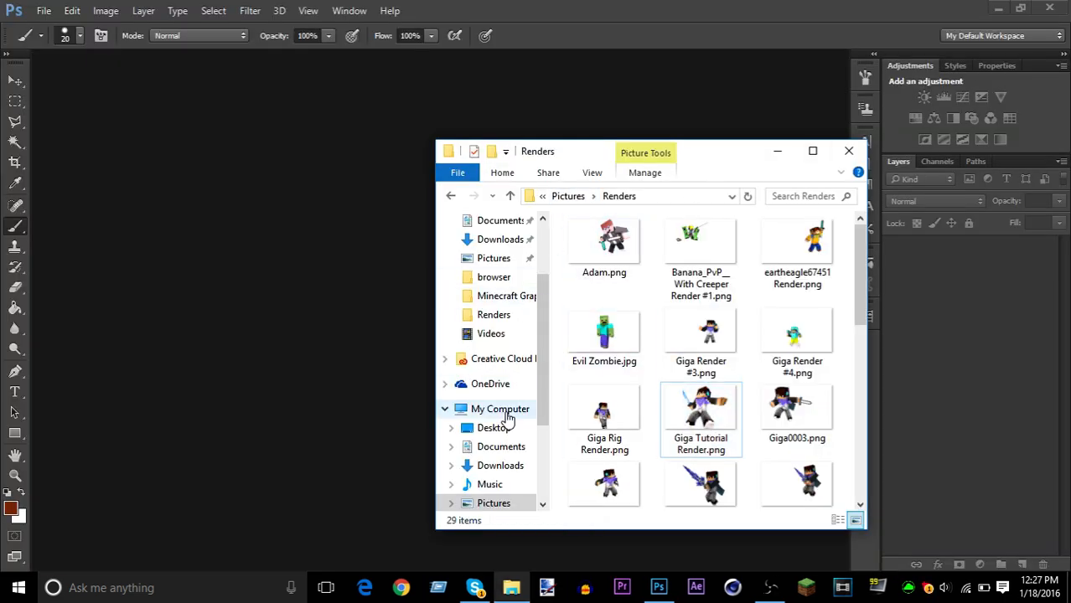
pyautogui.click(507, 296)
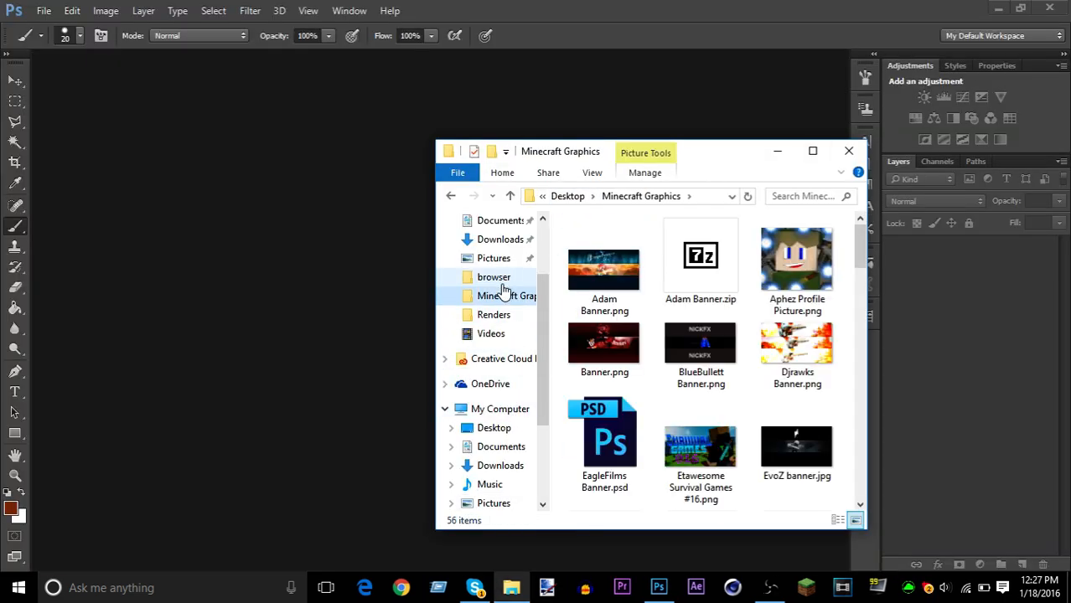
pyautogui.click(494, 427)
pyautogui.doubleClick(801, 256)
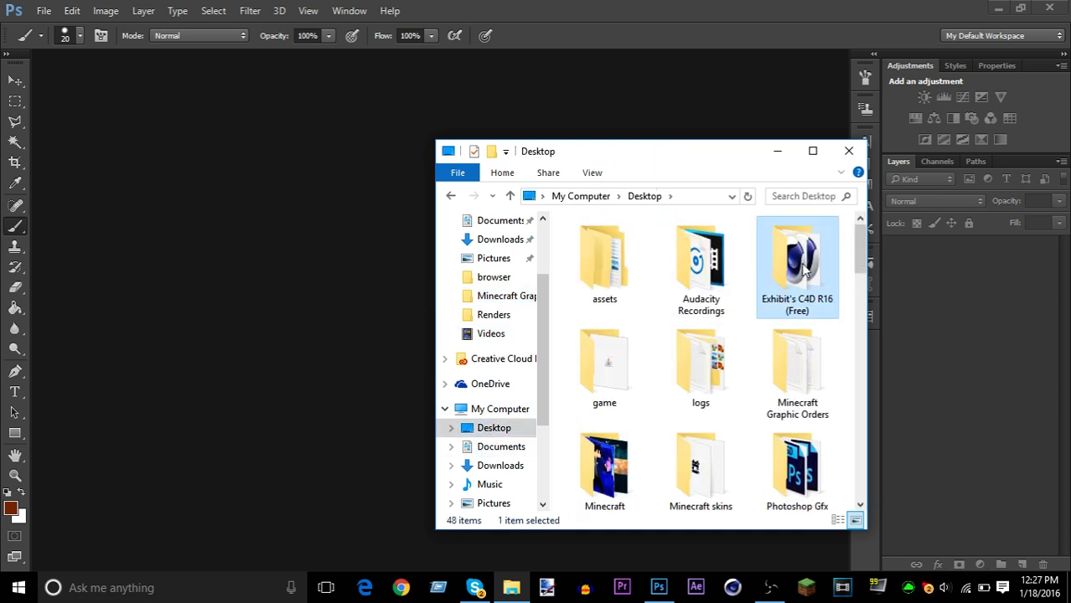
# - Open Giga Render Workspace.psd from My Favorite GFX Packs inside the desktop's Photoshop Gfx Packs folder, and minimize File Explorer
pyautogui.click(511, 430)
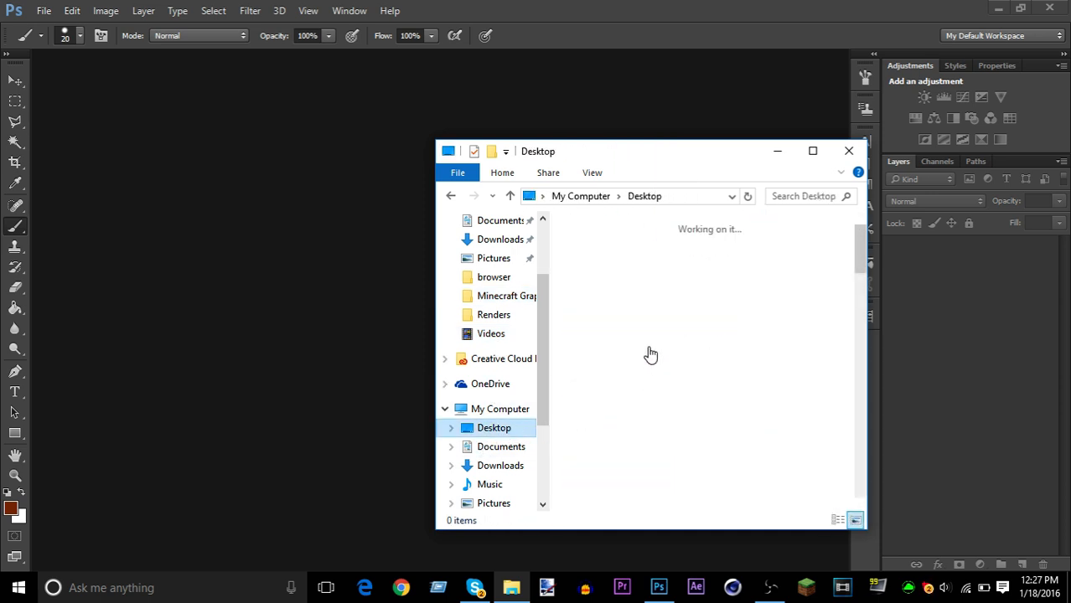
pyautogui.scroll(-2, 648, 354)
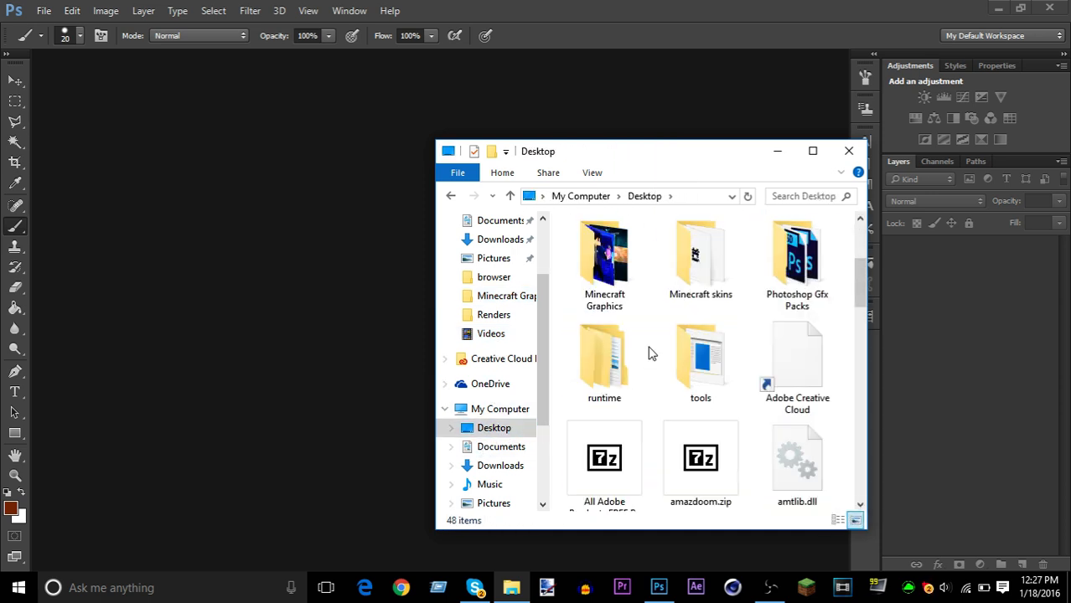
pyautogui.doubleClick(801, 273)
pyautogui.click(619, 289)
pyautogui.doubleClick(620, 290)
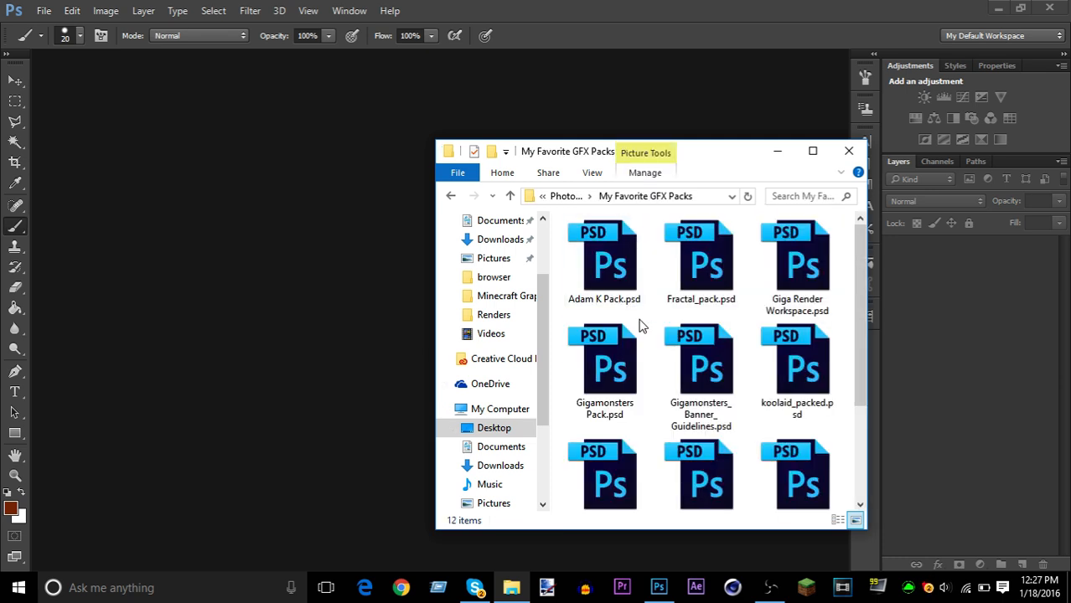
pyautogui.click(820, 295)
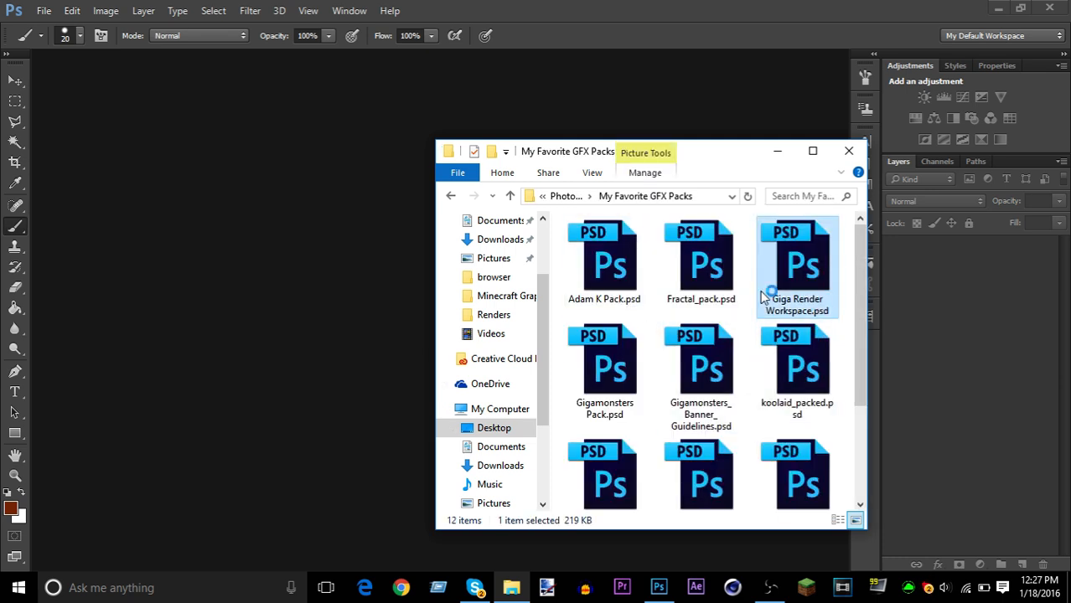
pyautogui.click(778, 150)
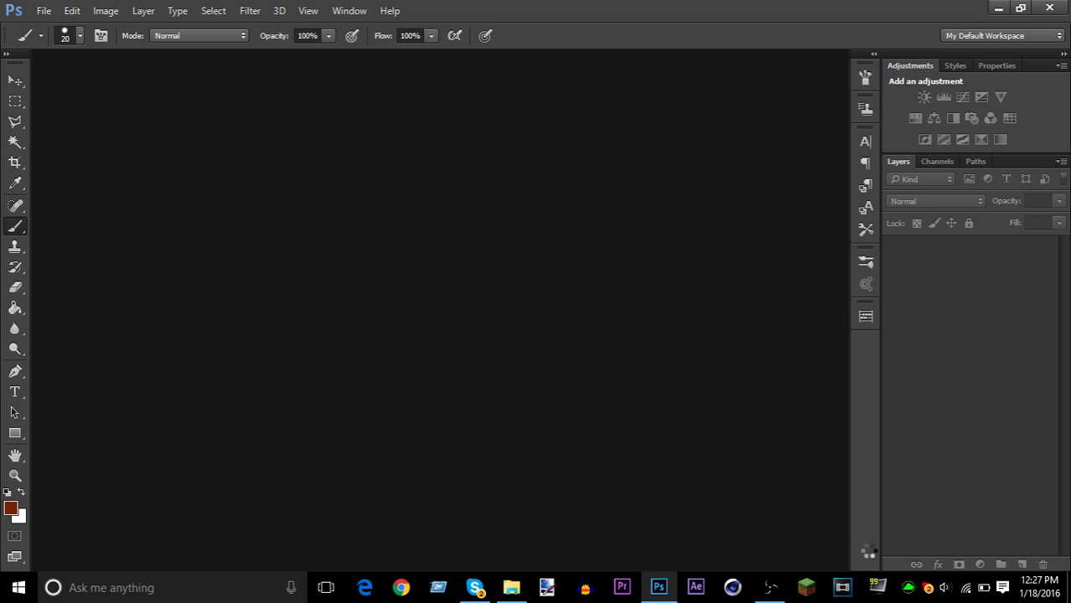
# - Check the recording devices in the Windows sound settings, and close the dialog without changes
pyautogui.rightClick(946, 587)
pyautogui.click(945, 543)
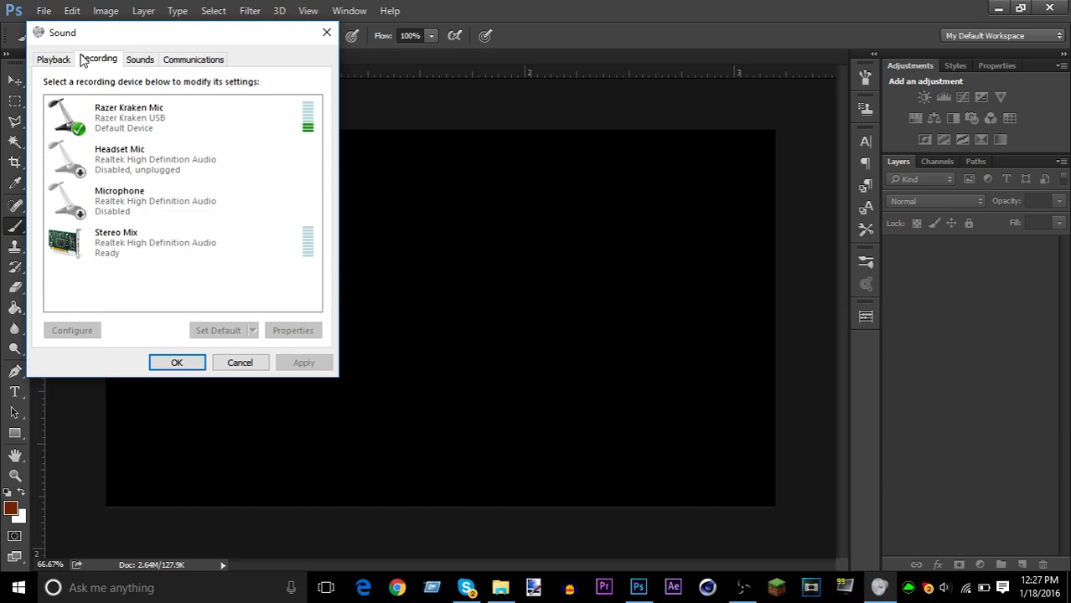
pyautogui.click(233, 363)
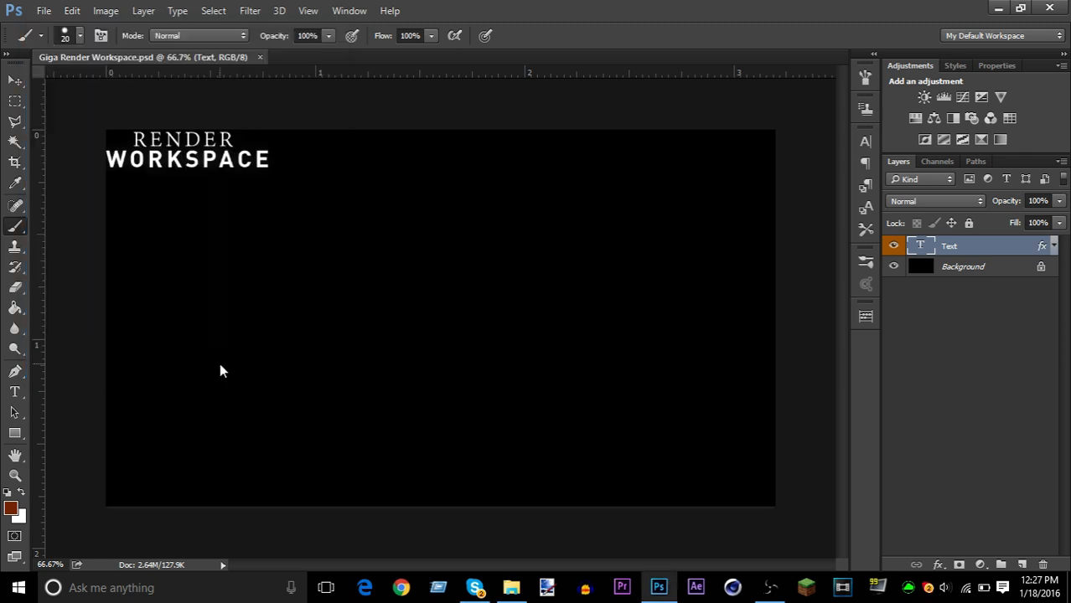
# - Open Gigamonsters_ Banner_ Guidelines.psd from the My Favorite GFX Packs folder, and return to the Giga Render Workspace document
pyautogui.click(511, 588)
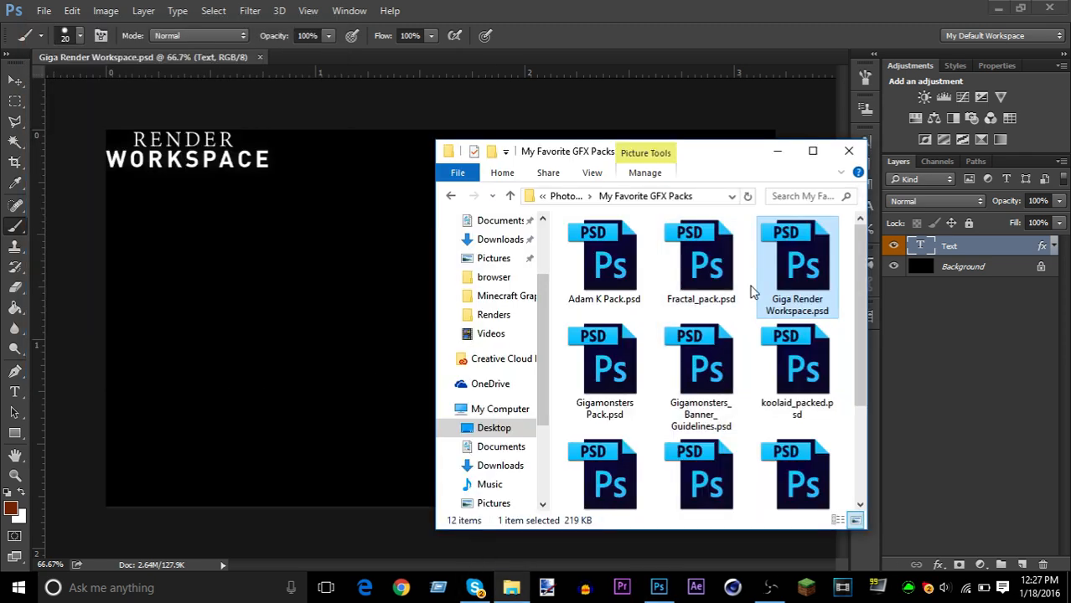
pyautogui.click(702, 369)
pyautogui.click(795, 130)
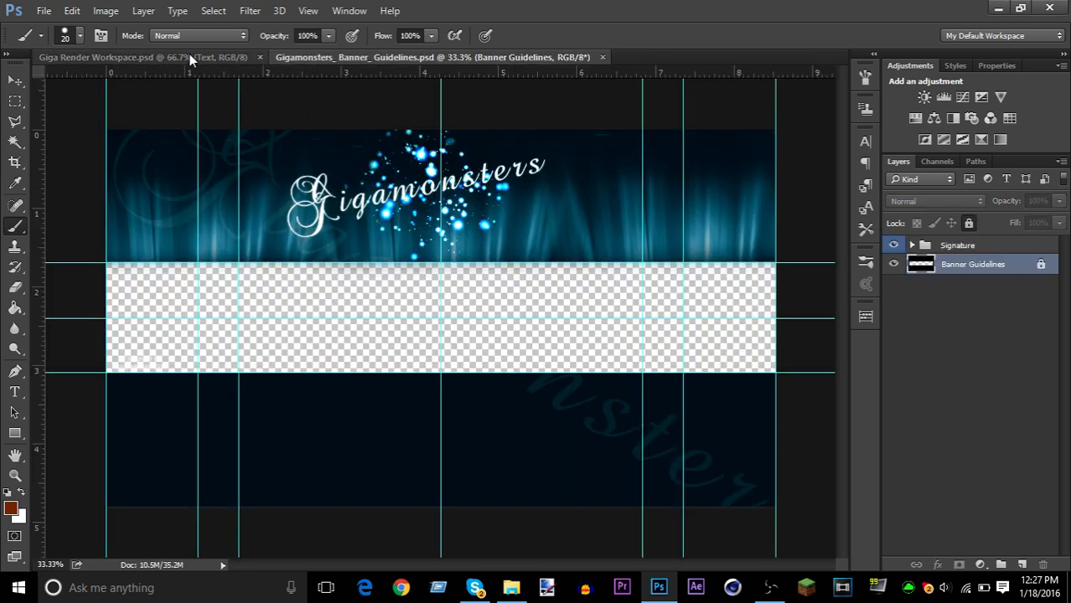
pyautogui.click(235, 57)
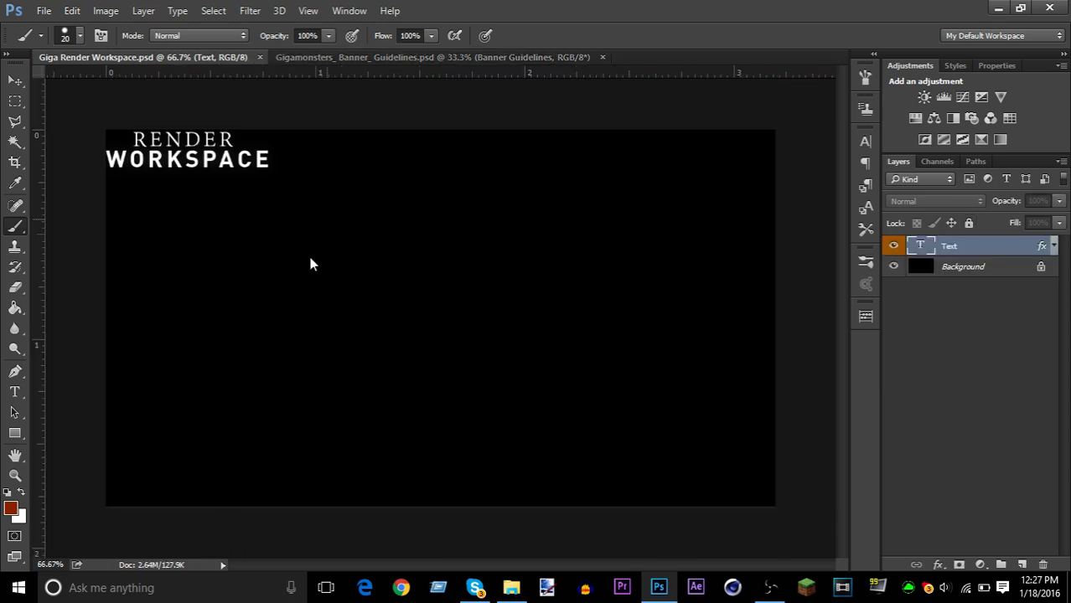
# - Switch to Skype to view the unread message from a contact, and return to Photoshop
pyautogui.click(484, 590)
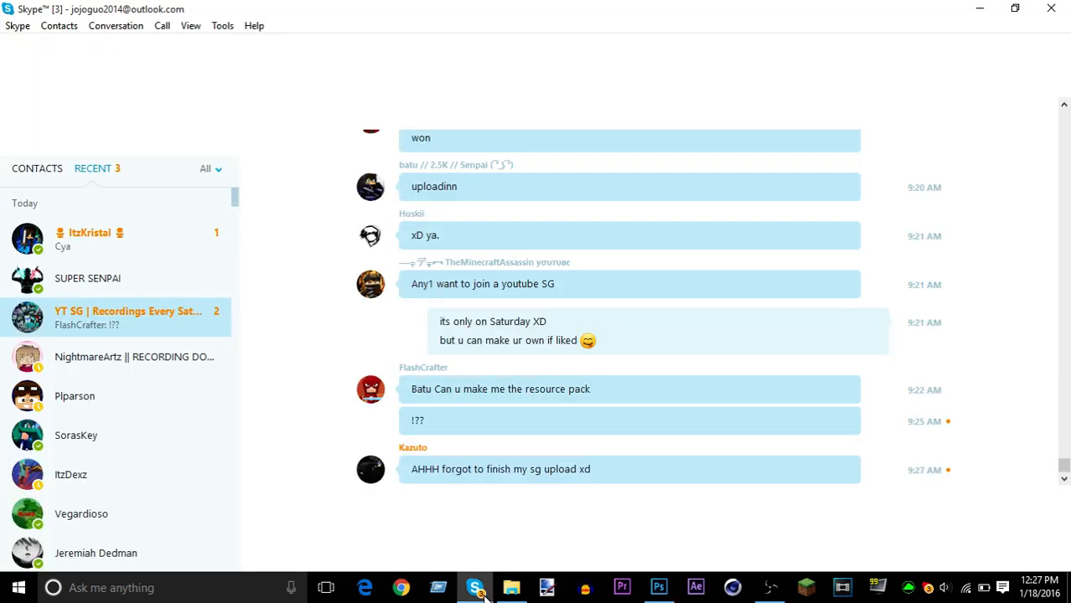
pyautogui.click(210, 244)
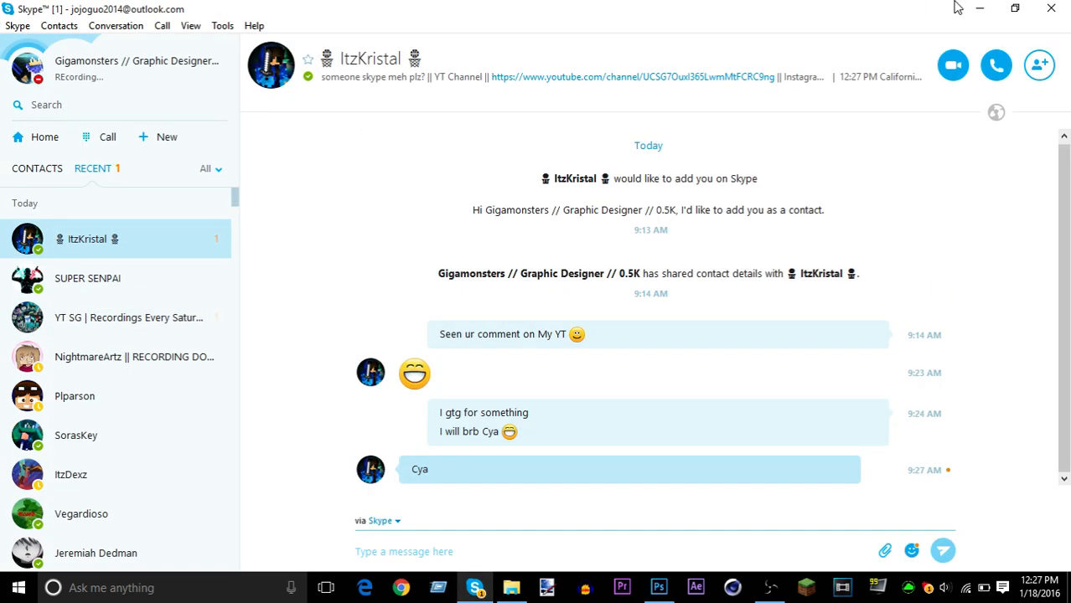
pyautogui.hotkey('alt', 'Tab')
# - Place Giga Tutorial Render.png from the Renders folder in Pictures into the Giga Render Workspace document, moved up to Y 335 px
pyautogui.click(511, 587)
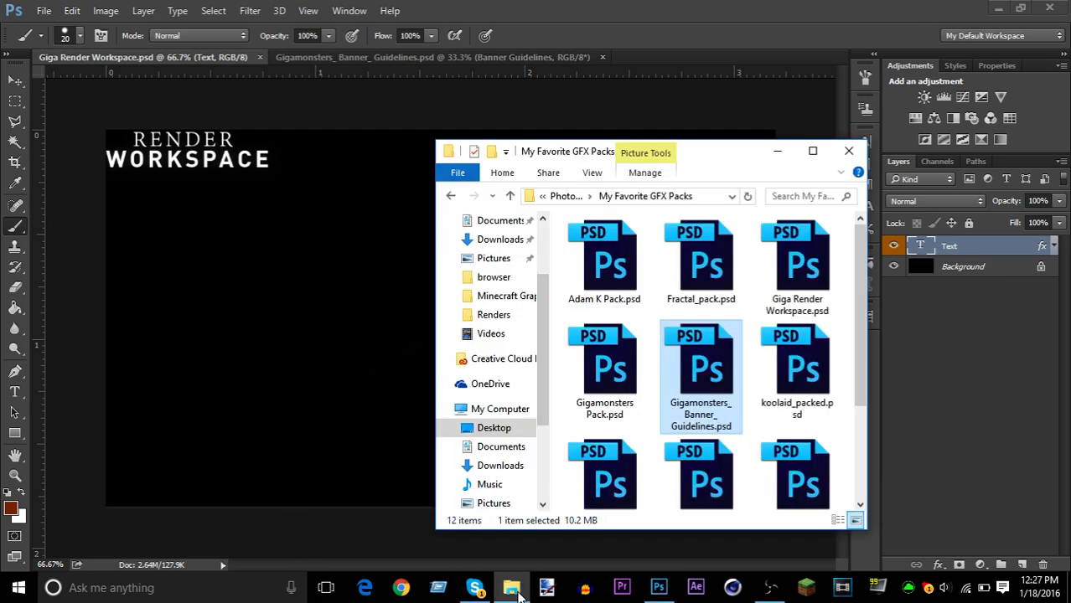
pyautogui.click(496, 259)
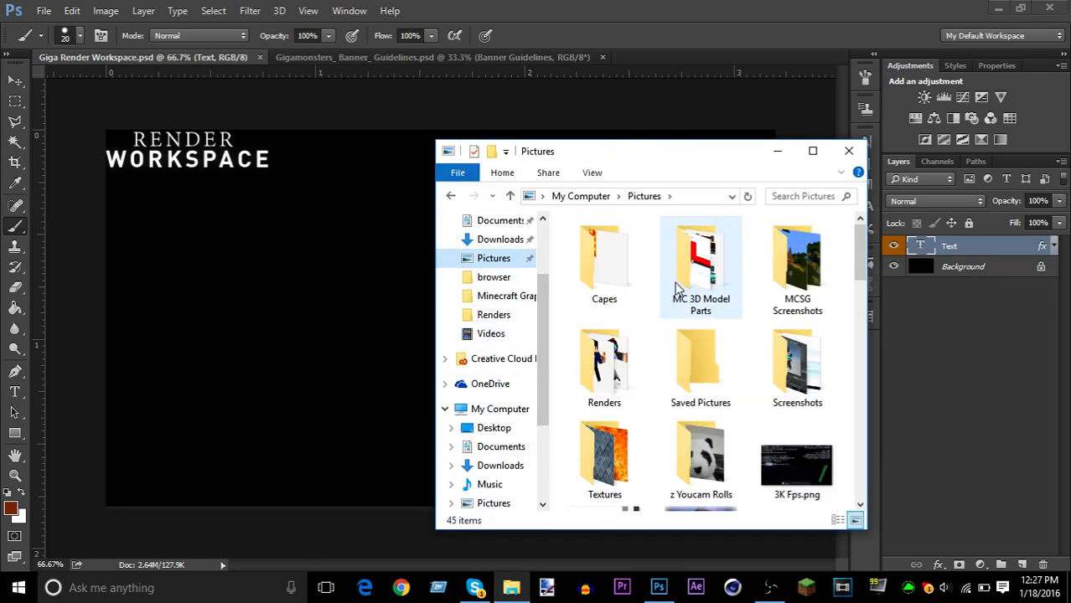
pyautogui.doubleClick(600, 378)
pyautogui.moveTo(700, 409); pyautogui.dragTo(325, 343)
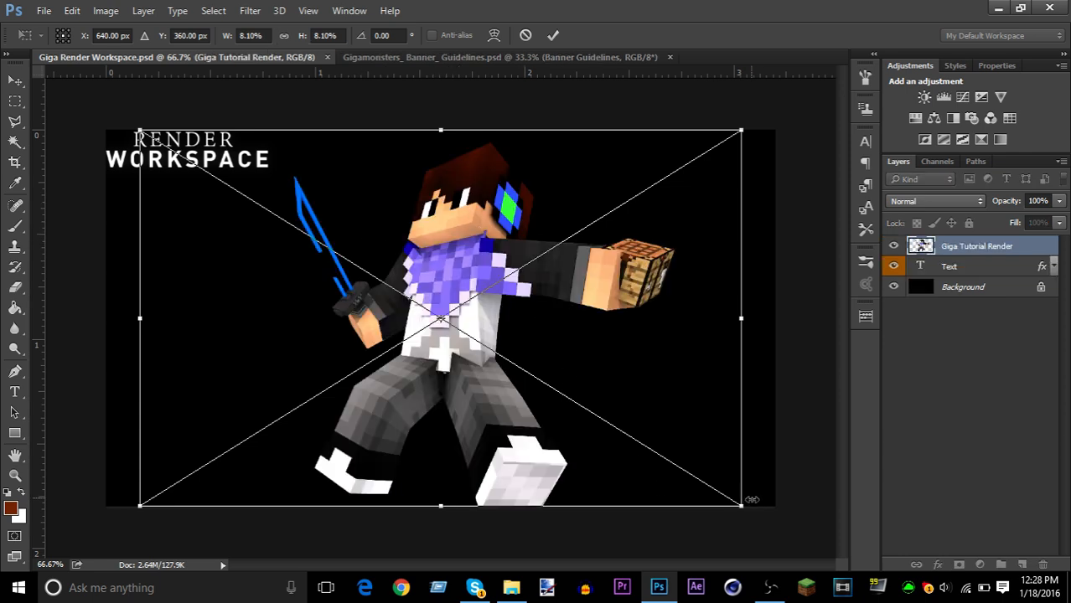
pyautogui.moveTo(668, 425); pyautogui.dragTo(670, 414)
pyautogui.press('Return')
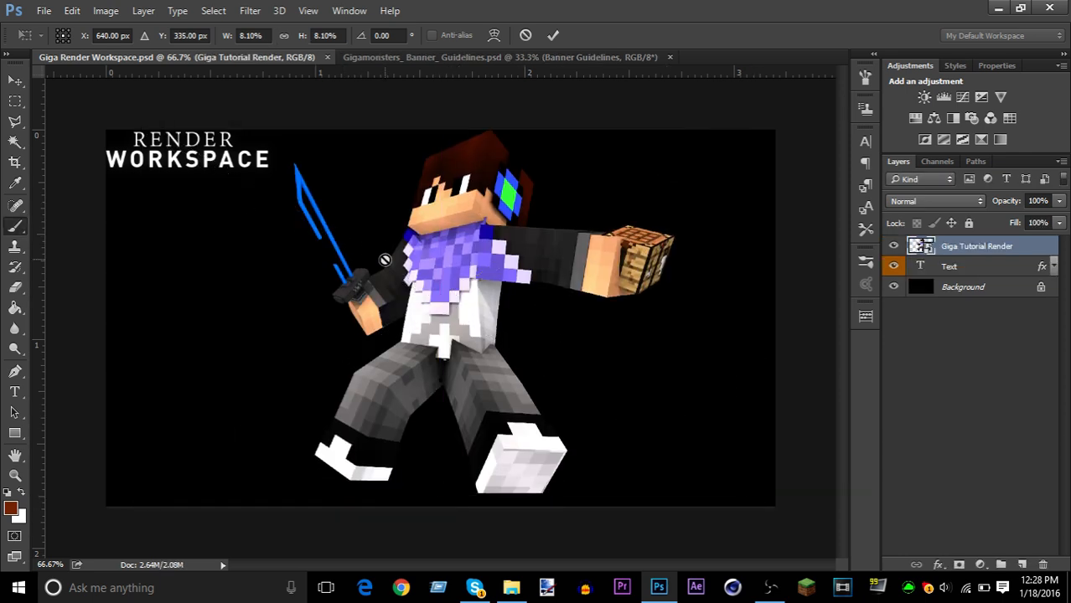
# - Rasterize the Giga Tutorial Render layer
pyautogui.scroll(2, 563, 256)
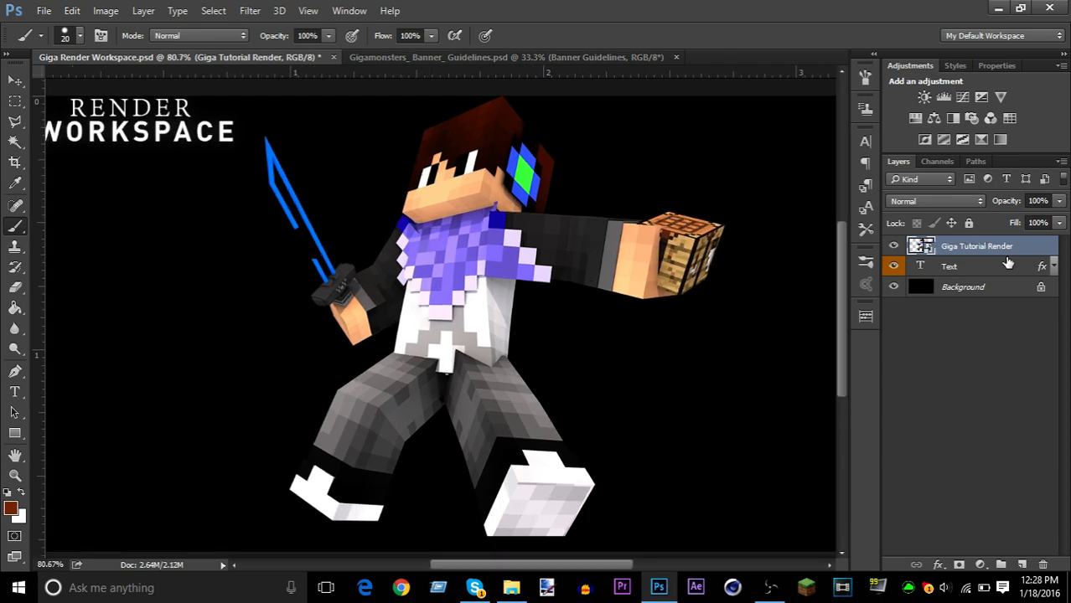
pyautogui.rightClick(993, 245)
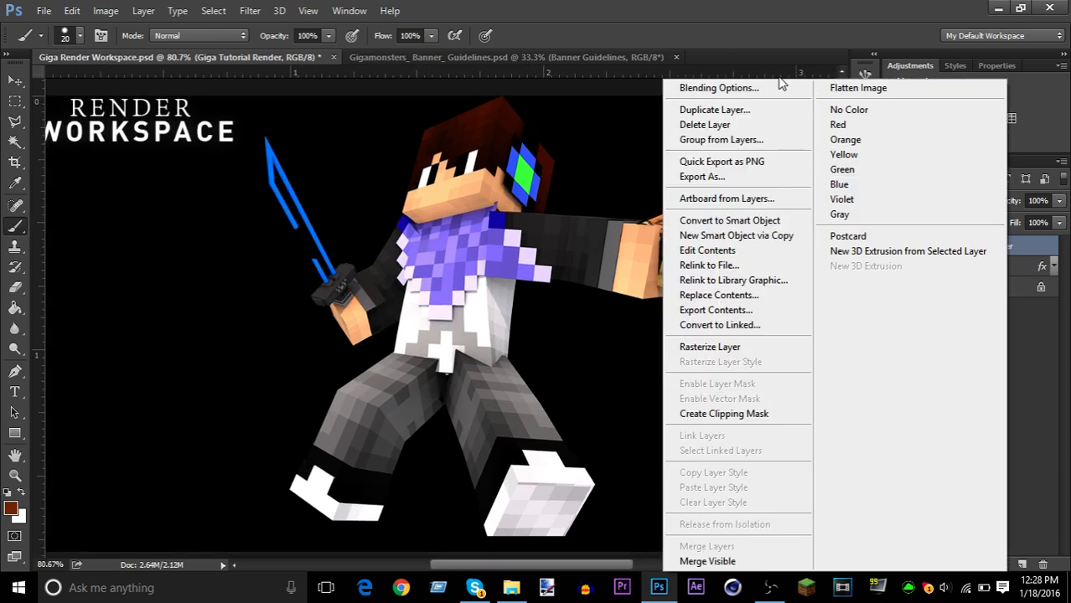
pyautogui.click(741, 348)
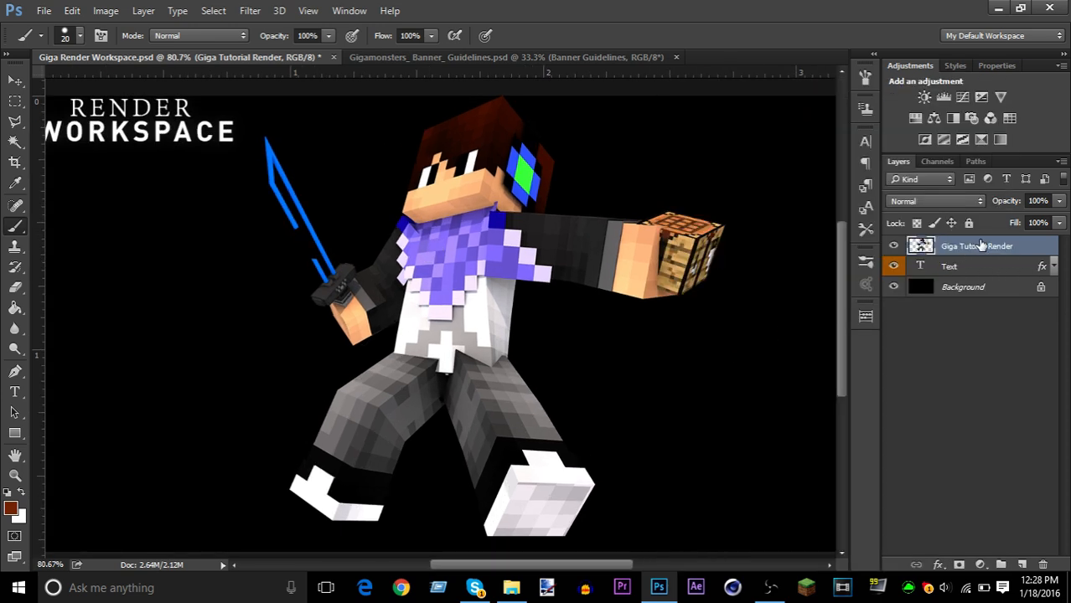
pyautogui.rightClick(982, 244)
pyautogui.click(681, 107)
pyautogui.press('space')
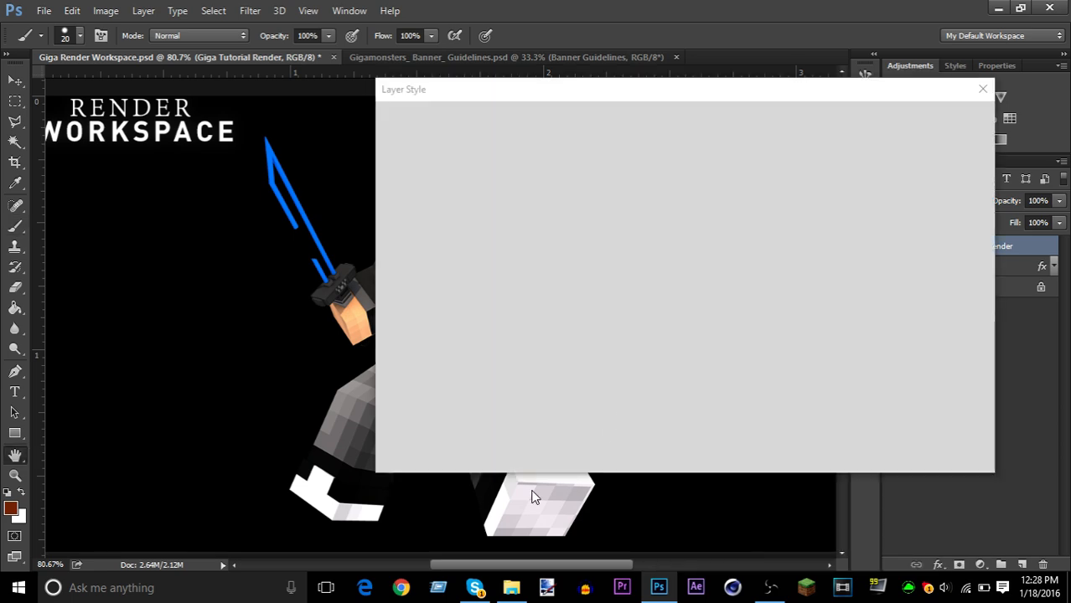
pyautogui.moveTo(648, 87); pyautogui.dragTo(822, 99)
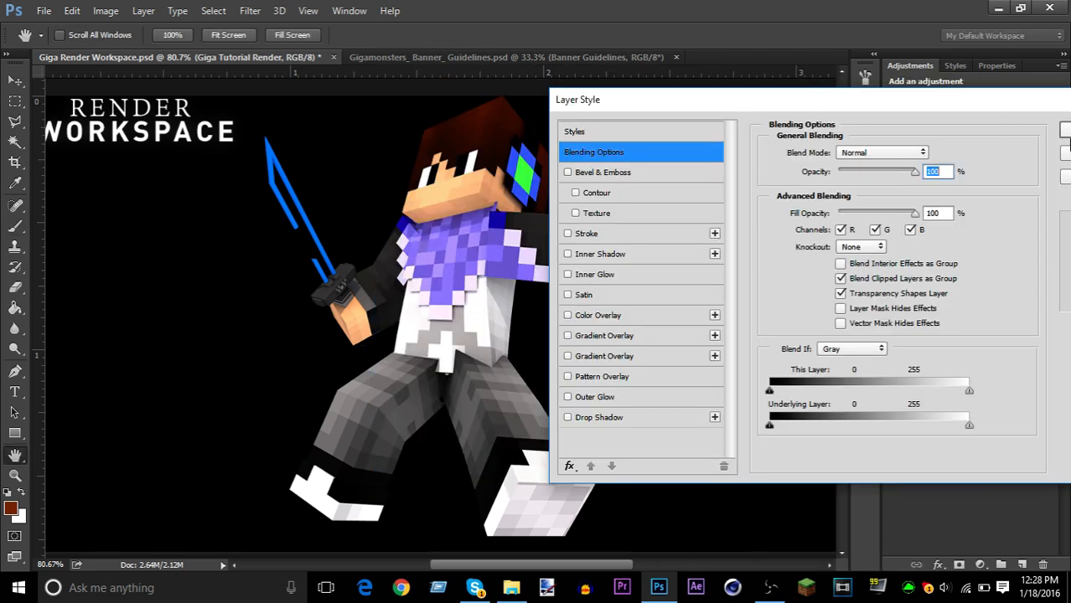
pyautogui.click(1065, 157)
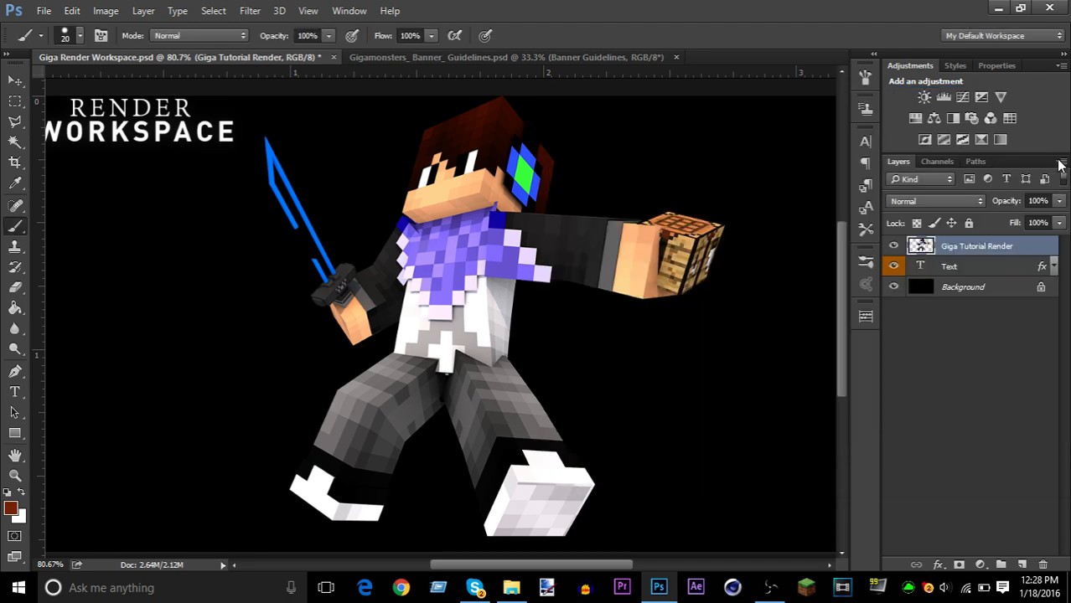
# - Add a black-to-white Gradient Overlay in Overlay blend mode at 34% opacity to the Giga Tutorial Render layer
pyautogui.rightClick(996, 241)
pyautogui.click(692, 103)
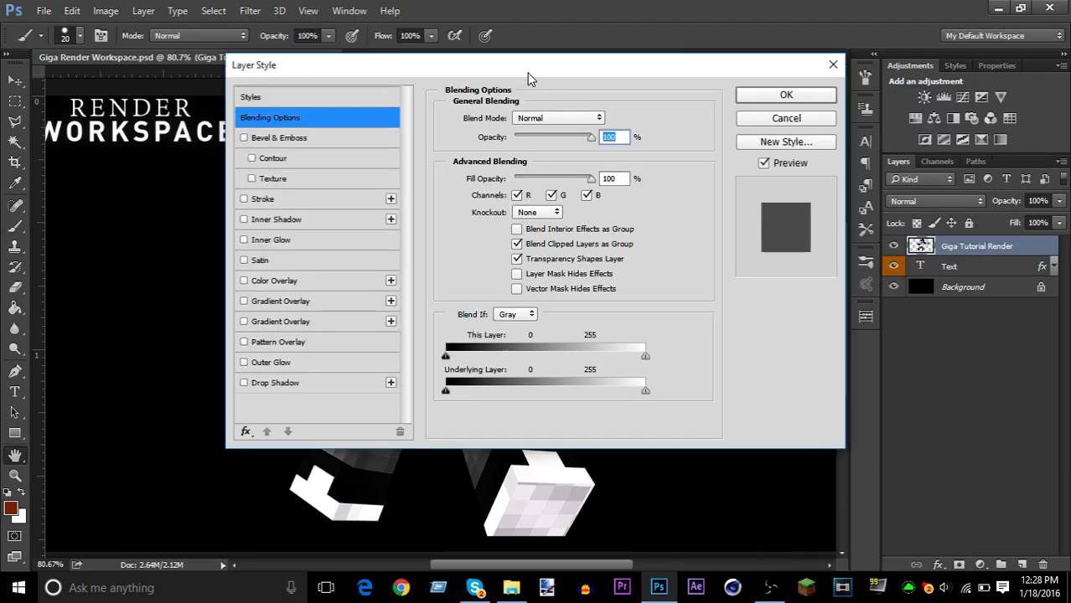
pyautogui.moveTo(530, 79); pyautogui.dragTo(746, 101)
pyautogui.click(503, 306)
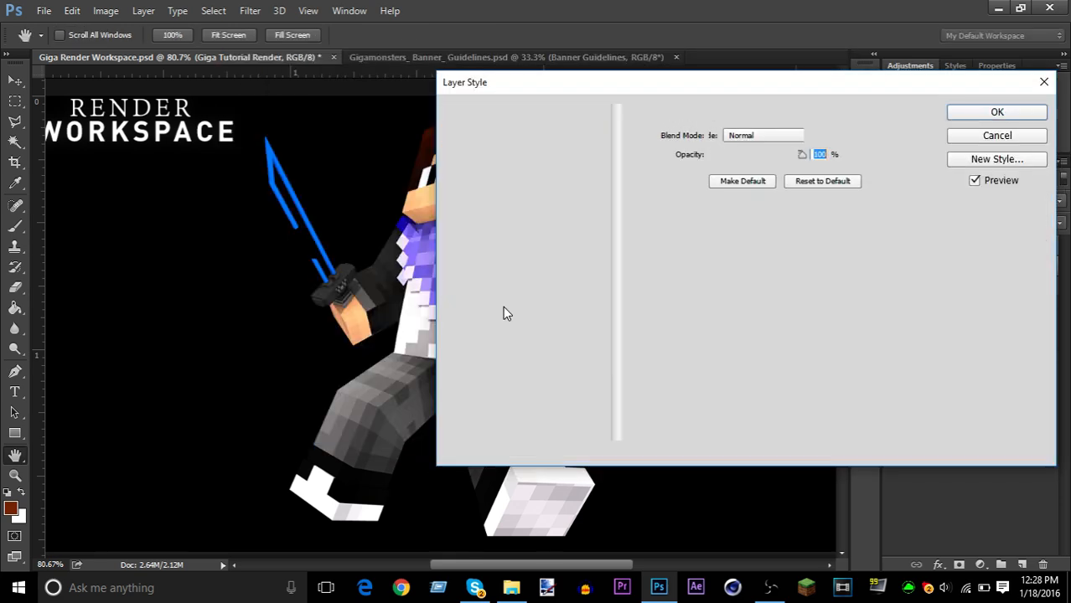
pyautogui.click(455, 298)
pyautogui.moveTo(601, 83); pyautogui.dragTo(701, 89)
pyautogui.click(610, 325)
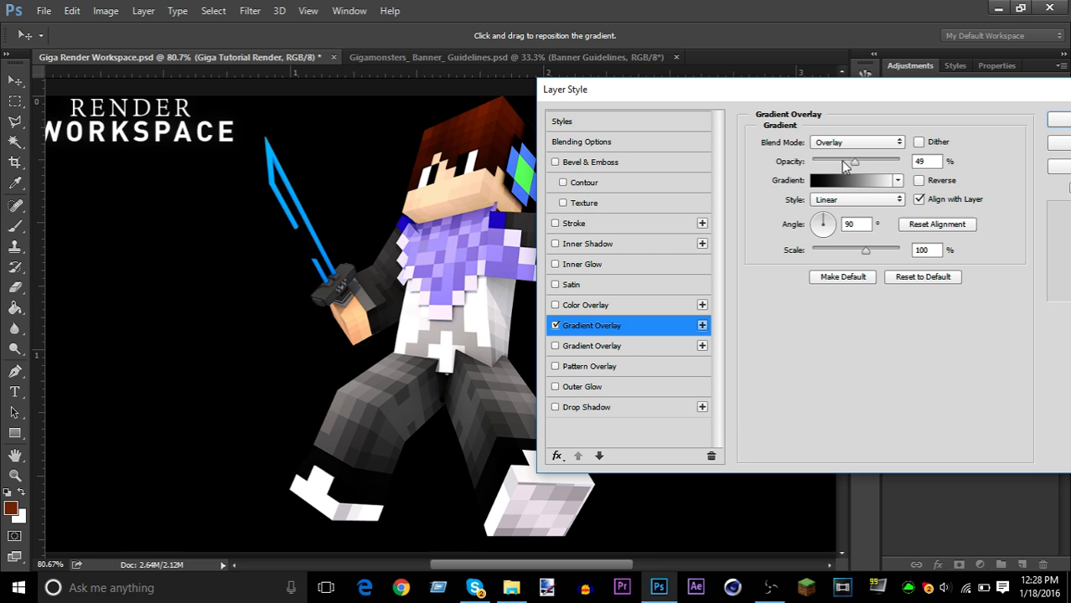
pyautogui.moveTo(845, 166); pyautogui.dragTo(837, 171)
# - Look through the gradient presets for the overlay, and leave the Gradient Editor without changing the gradient
pyautogui.click(846, 182)
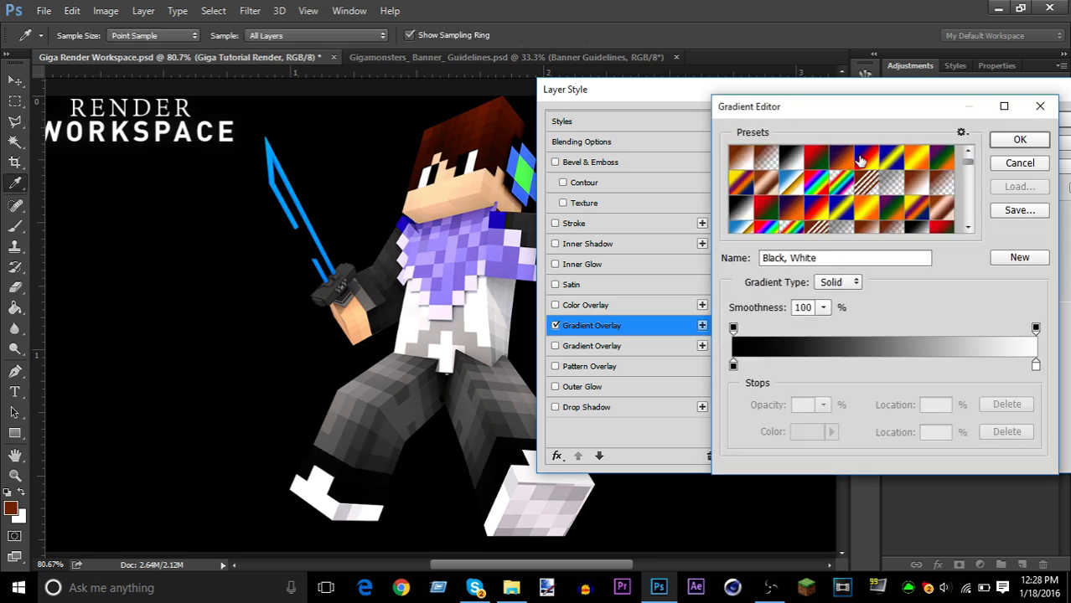
pyautogui.scroll(-2, 968, 167)
pyautogui.scroll(-3, 970, 196)
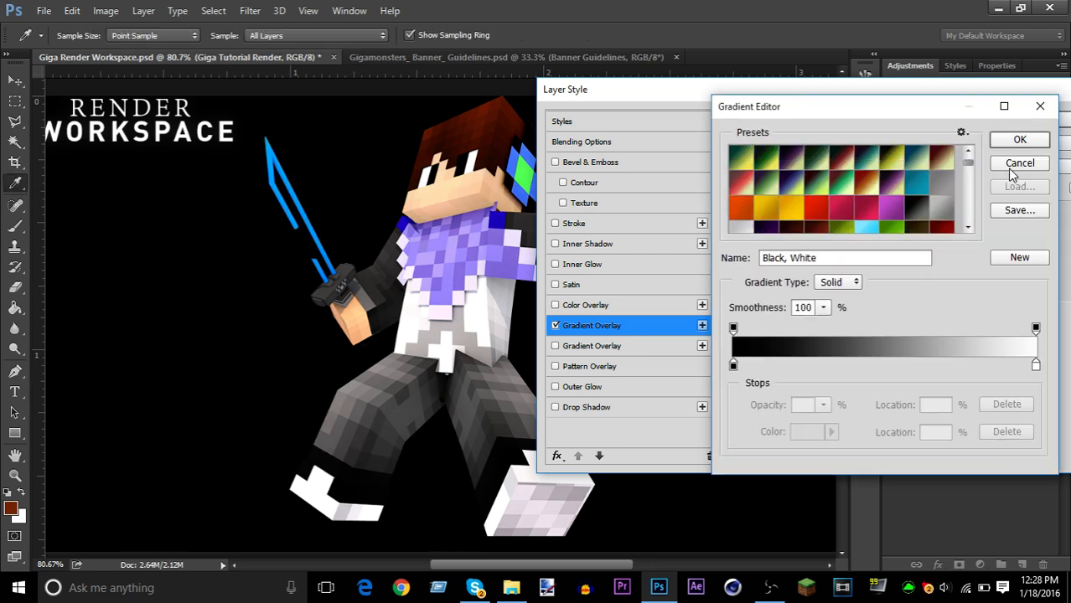
pyautogui.click(1010, 164)
# - Switch to File Explorer to view the Minecraft Graphics folder, and minimize the window
pyautogui.click(511, 587)
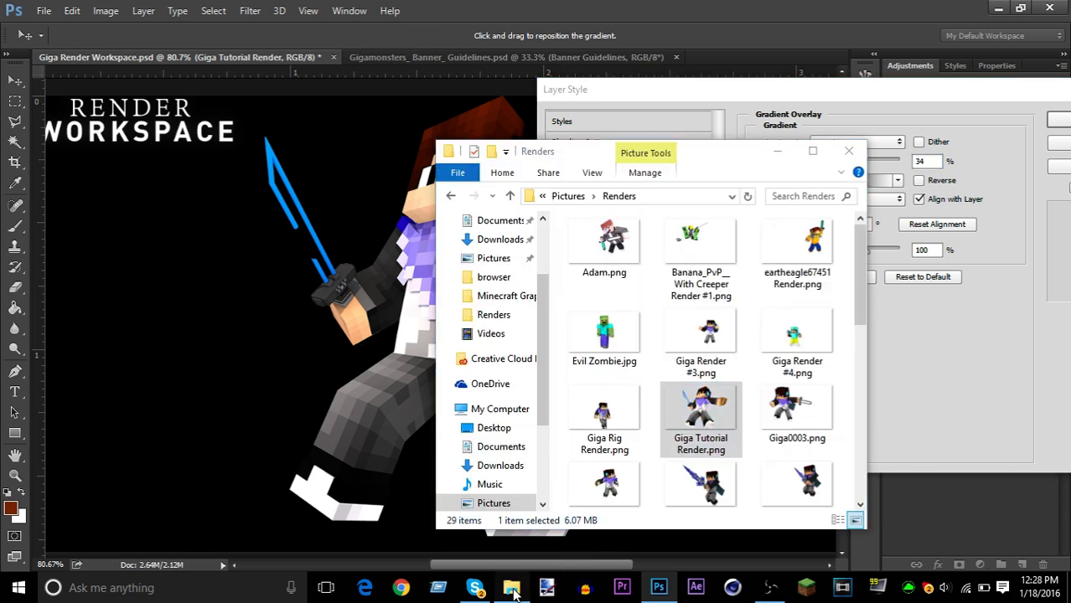
pyautogui.click(499, 296)
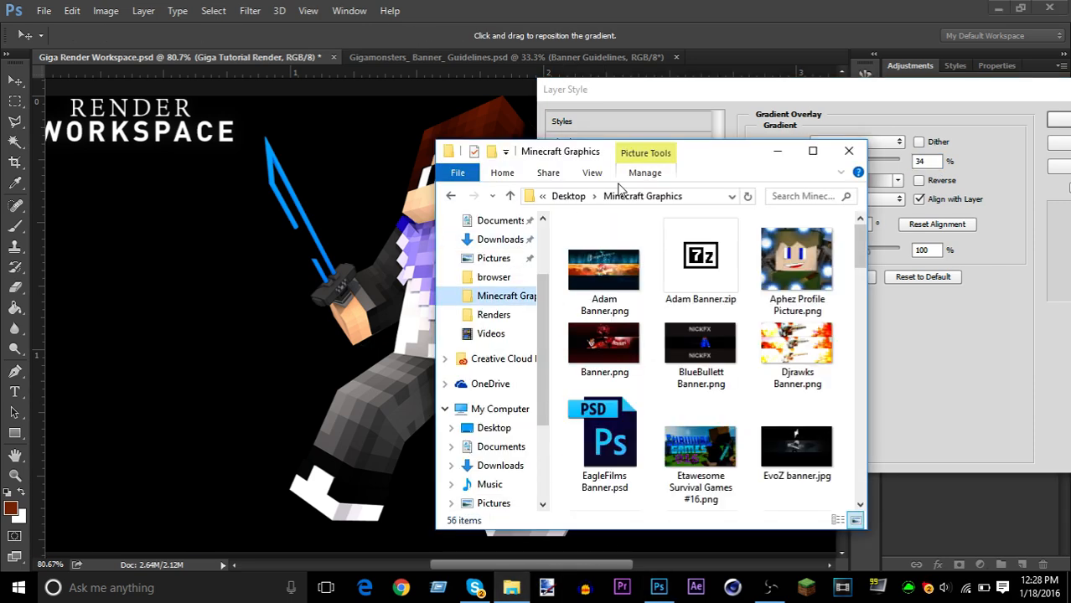
pyautogui.click(777, 151)
# - Raise the Gradient Overlay's opacity to 70%, and turn Reverse on and off repeatedly to compare the gradient directions
pyautogui.moveTo(832, 162); pyautogui.dragTo(896, 164)
pyautogui.moveTo(535, 172); pyautogui.dragTo(427, 398)
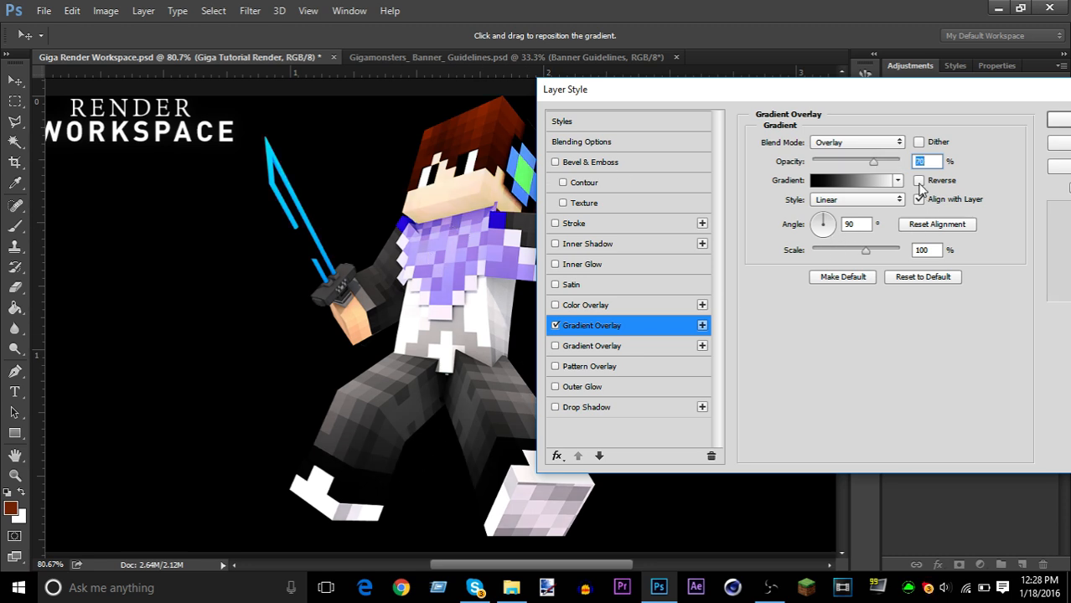
pyautogui.click(919, 182)
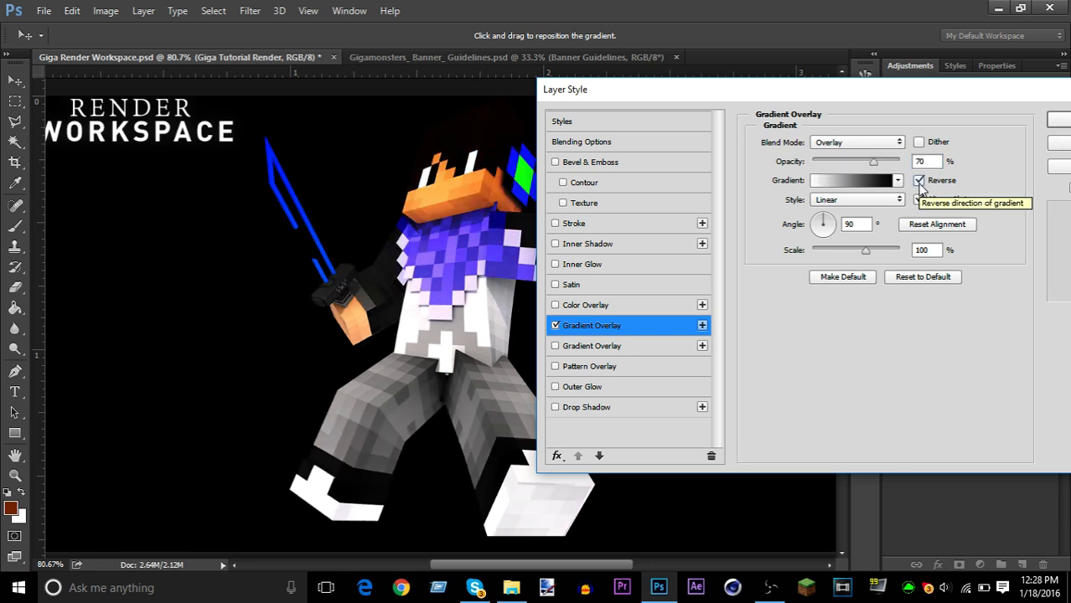
pyautogui.click(920, 182)
pyautogui.click(920, 182)
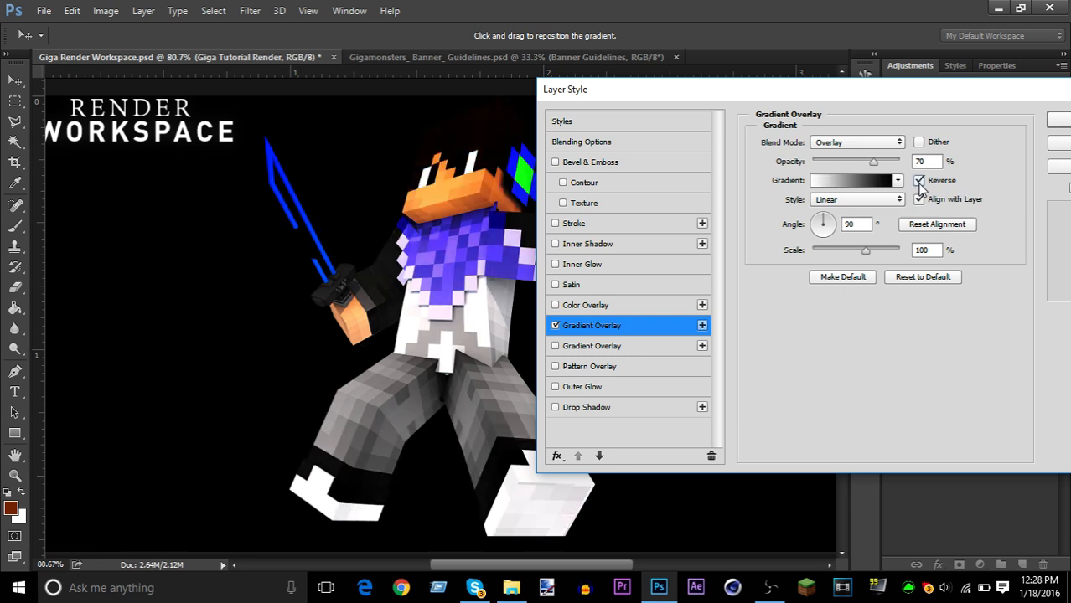
pyautogui.click(919, 181)
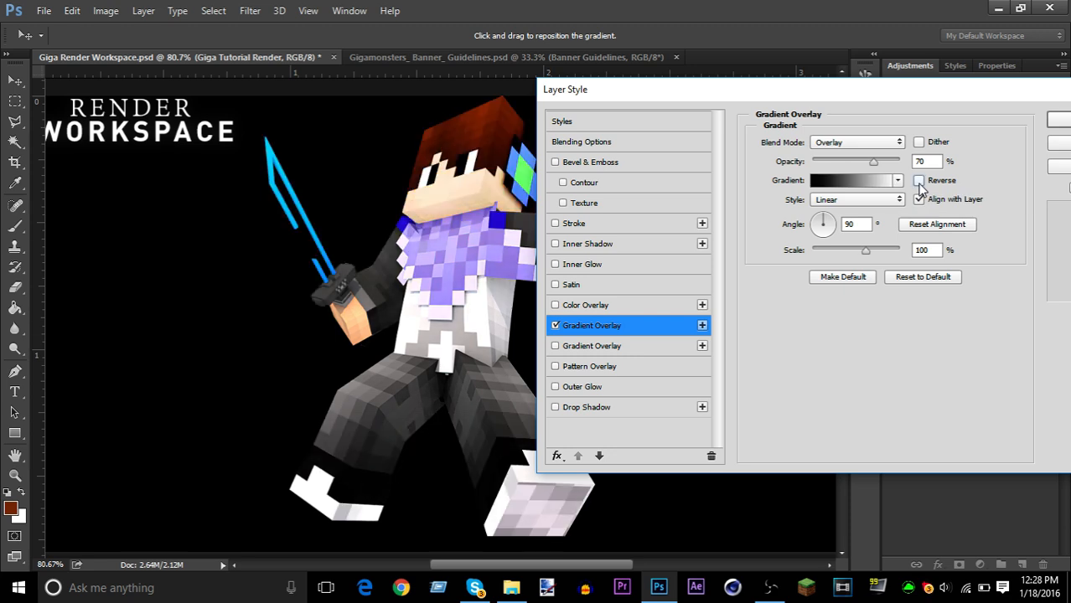
pyautogui.click(919, 181)
pyautogui.click(920, 182)
# - Lower the Gradient Overlay's opacity to 32% after comparing the reversed gradient once more, and set its scale to 100%
pyautogui.moveTo(842, 162); pyautogui.dragTo(846, 165)
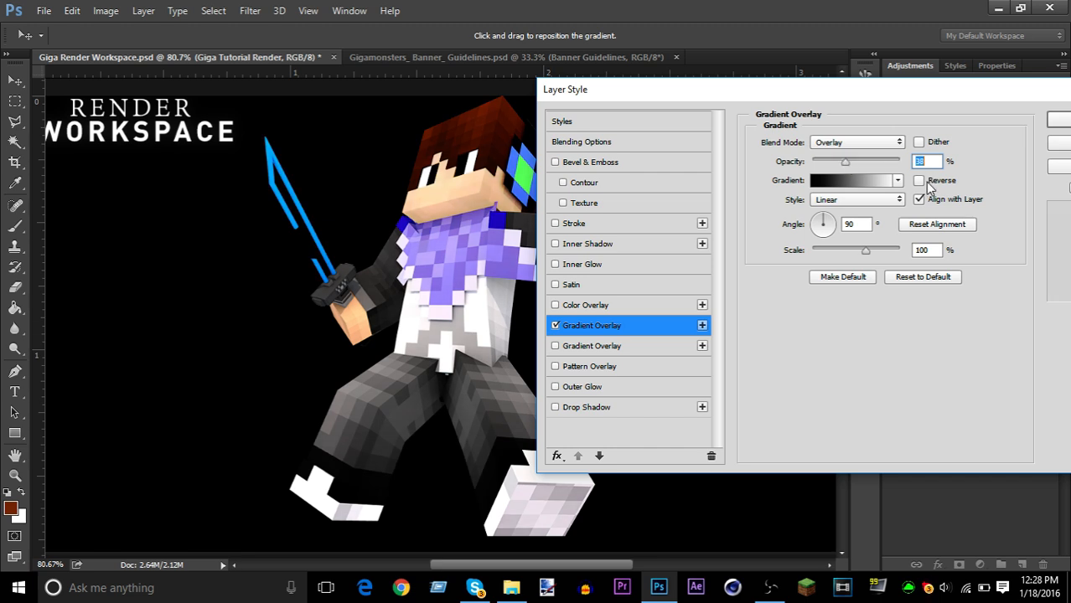
pyautogui.click(920, 181)
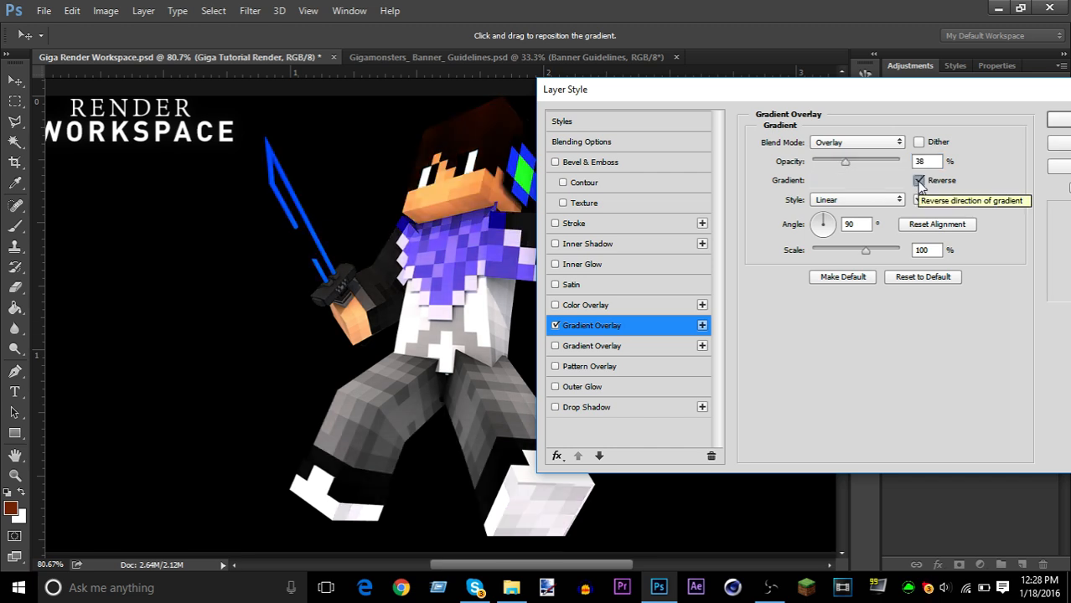
pyautogui.click(919, 181)
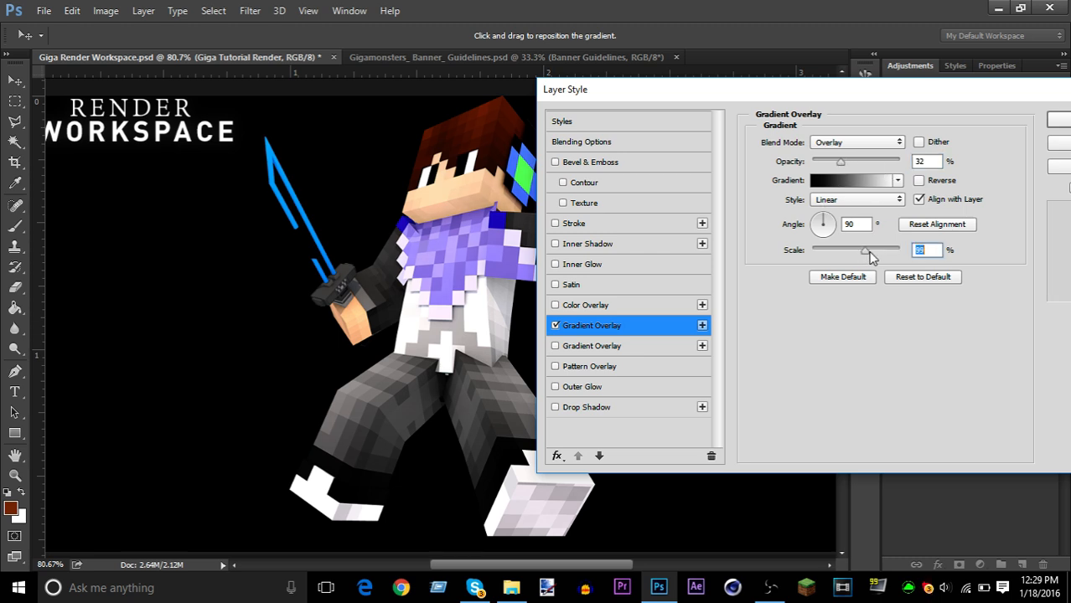
pyautogui.moveTo(870, 257); pyautogui.dragTo(894, 252)
pyautogui.write('100')
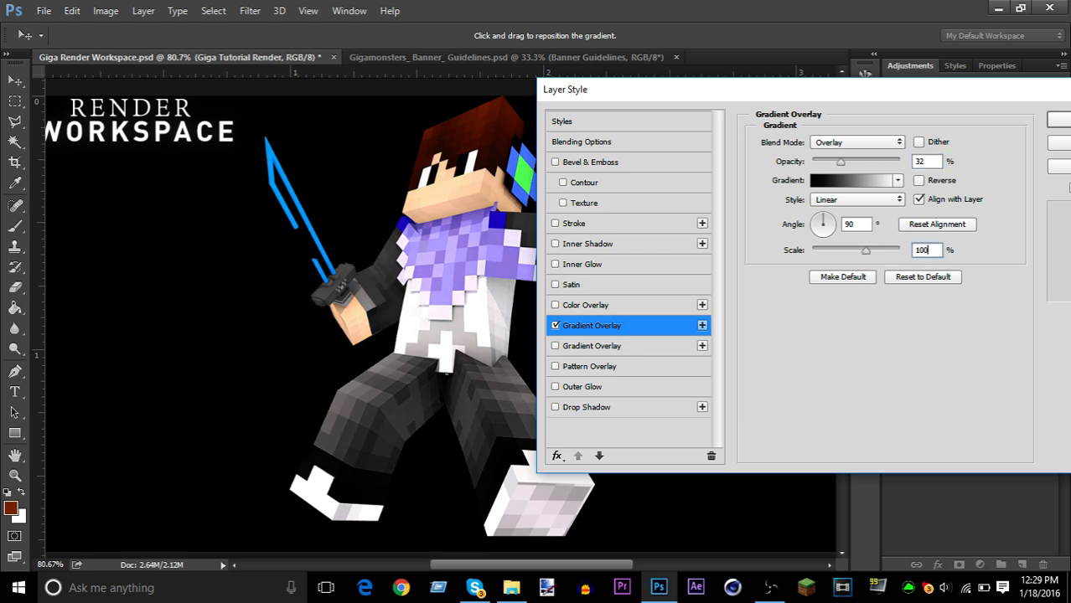
# - Add a teal Color Overlay in Normal blend mode at 3% opacity, and compare the render with the overlay off and on
pyautogui.click(614, 307)
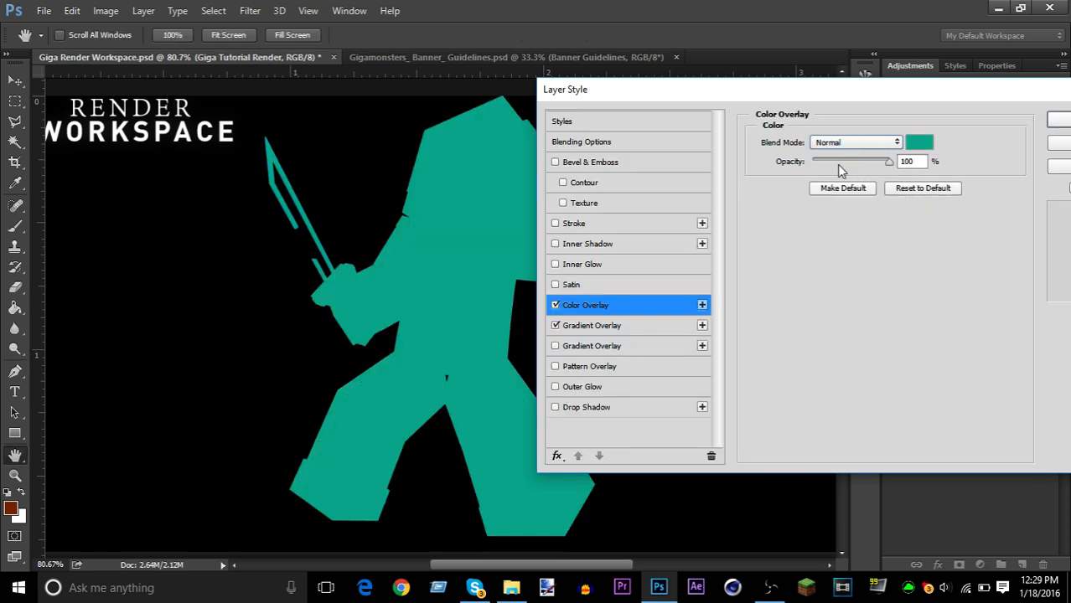
pyautogui.moveTo(823, 165); pyautogui.dragTo(825, 170)
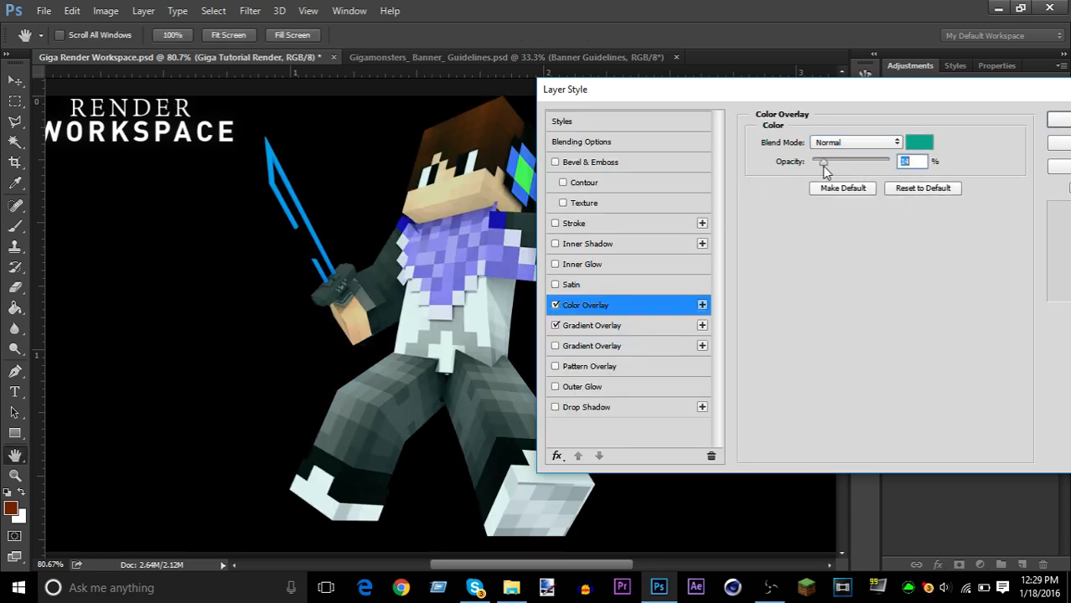
pyautogui.click(555, 305)
pyautogui.click(555, 305)
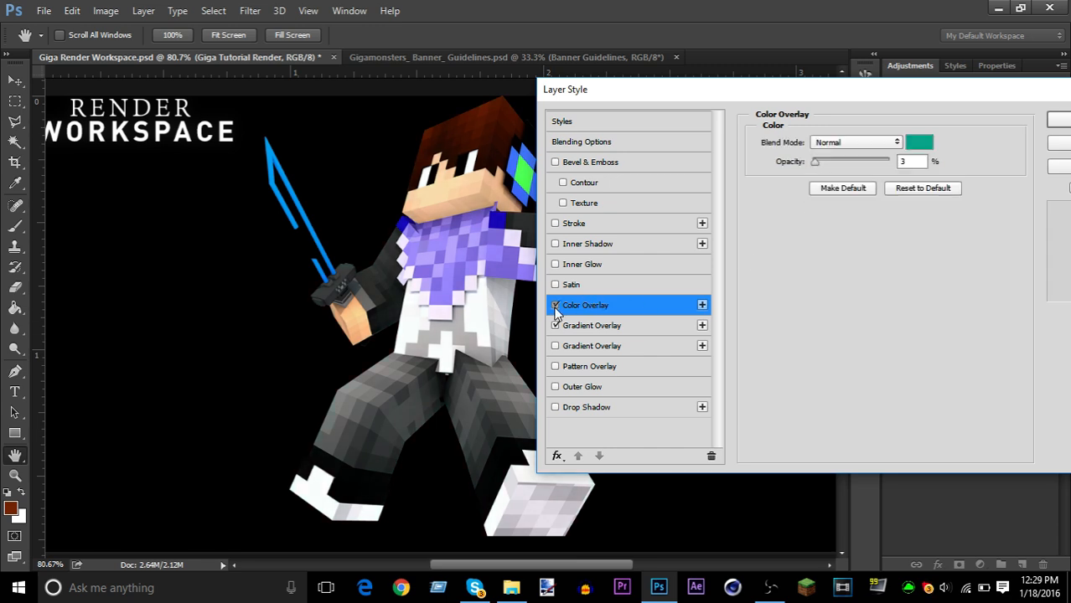
# - Compare the render with the Color Overlay off and on, and change the overlay color to bright blue
pyautogui.click(554, 306)
pyautogui.click(555, 306)
pyautogui.moveTo(843, 237); pyautogui.dragTo(847, 269)
pyautogui.moveTo(815, 181); pyautogui.dragTo(818, 164)
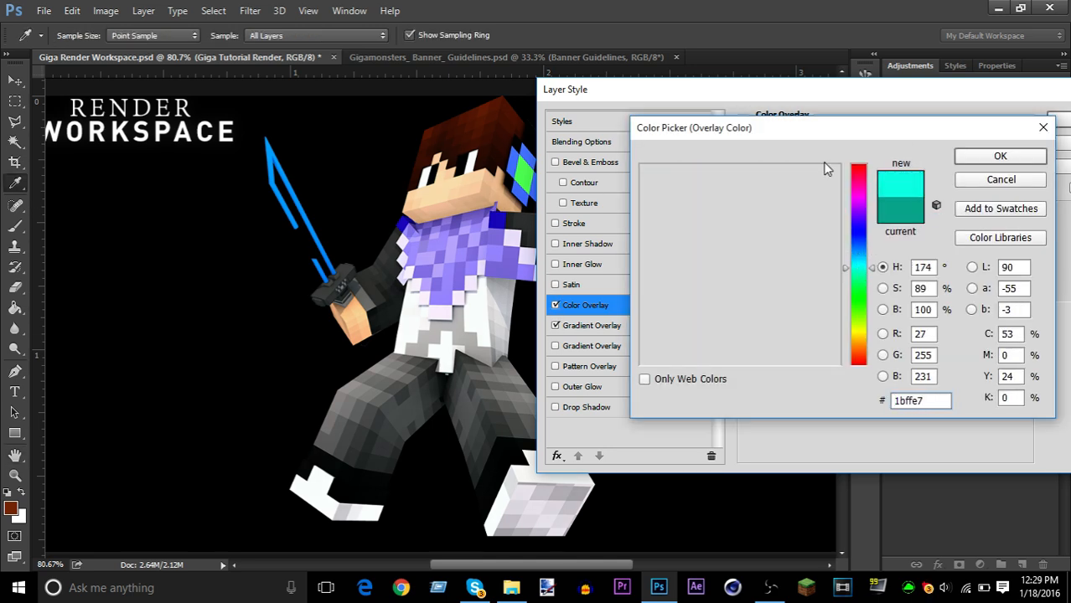
pyautogui.moveTo(863, 240); pyautogui.dragTo(859, 239)
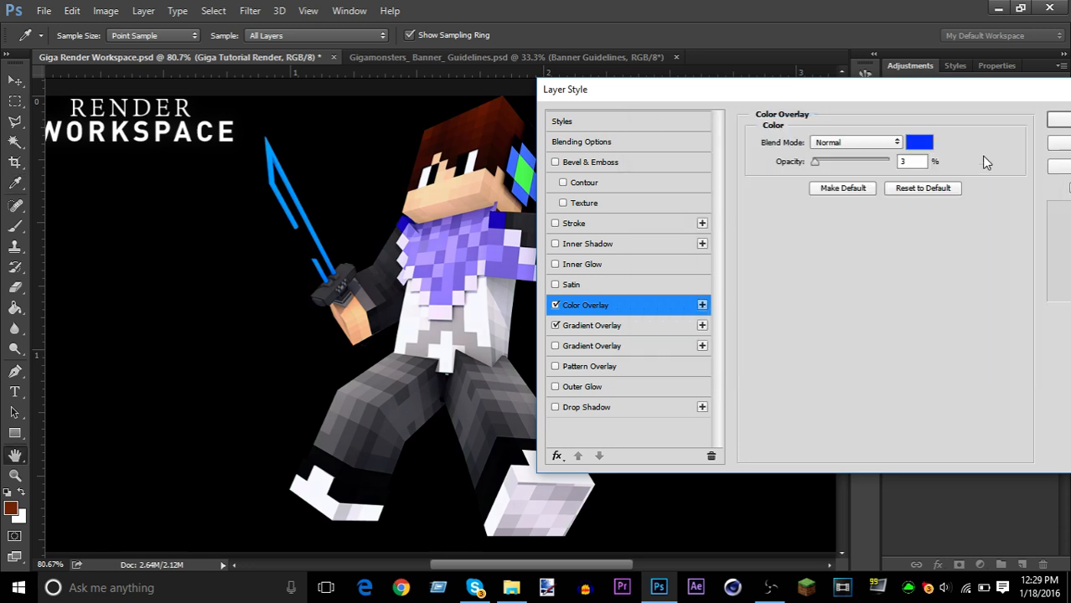
pyautogui.click(987, 159)
# - Set the blue Color Overlay to Overlay blend mode at 14% opacity, and compare the render with it off and on
pyautogui.moveTo(838, 167); pyautogui.dragTo(819, 174)
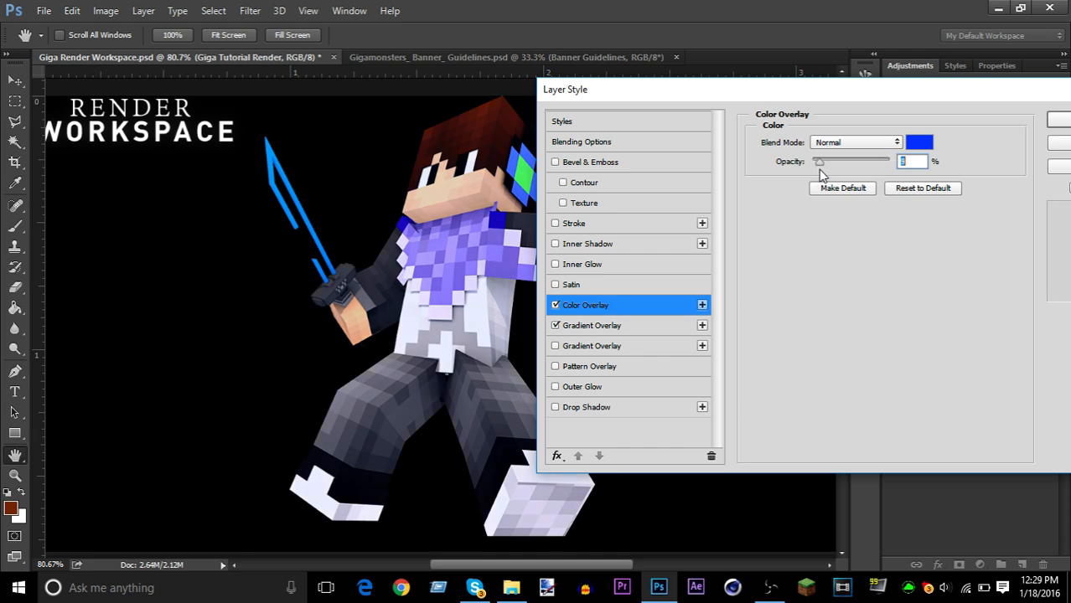
pyautogui.moveTo(820, 174); pyautogui.dragTo(814, 180)
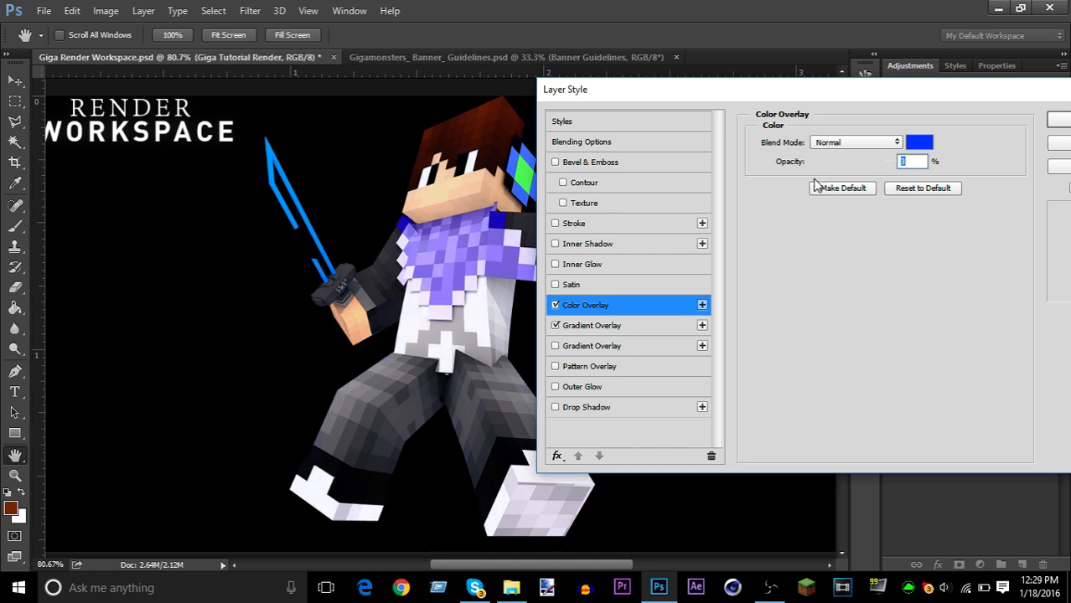
pyautogui.click(846, 146)
pyautogui.click(829, 298)
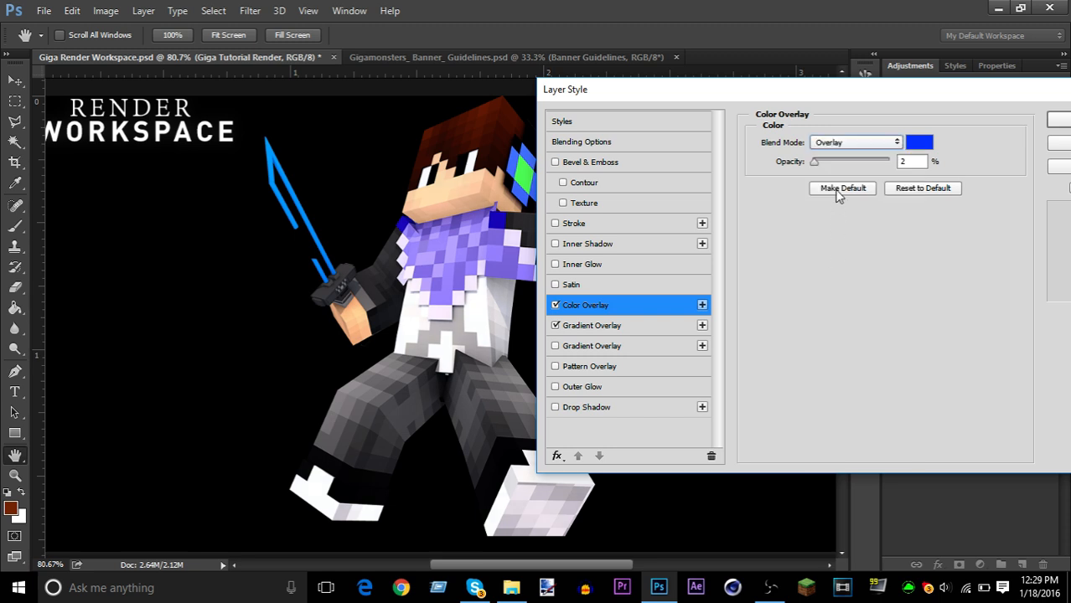
pyautogui.click(846, 164)
pyautogui.moveTo(846, 165); pyautogui.dragTo(825, 164)
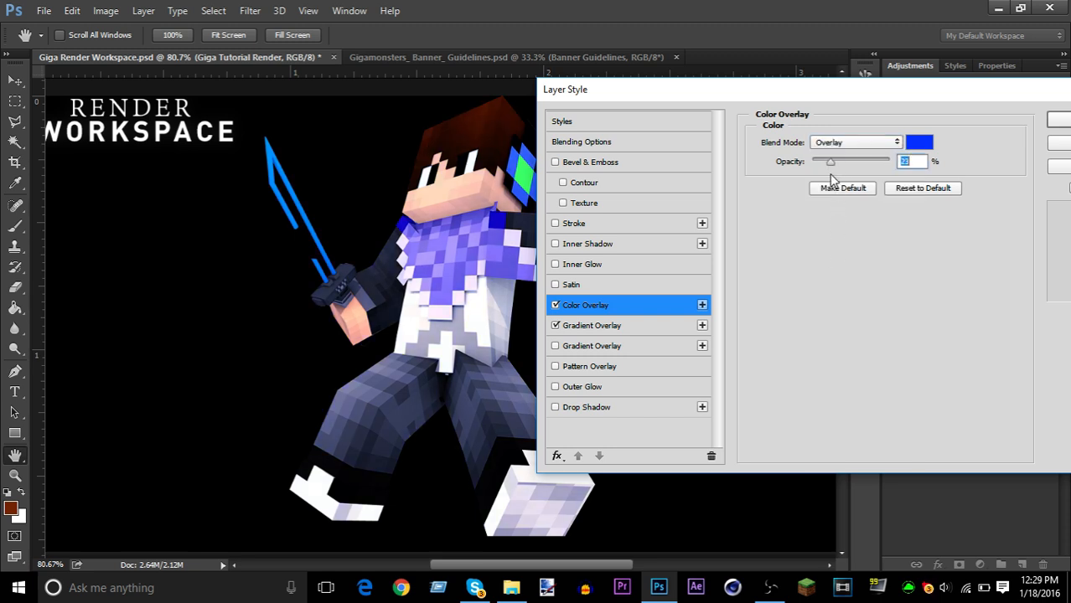
pyautogui.click(555, 306)
pyautogui.click(556, 305)
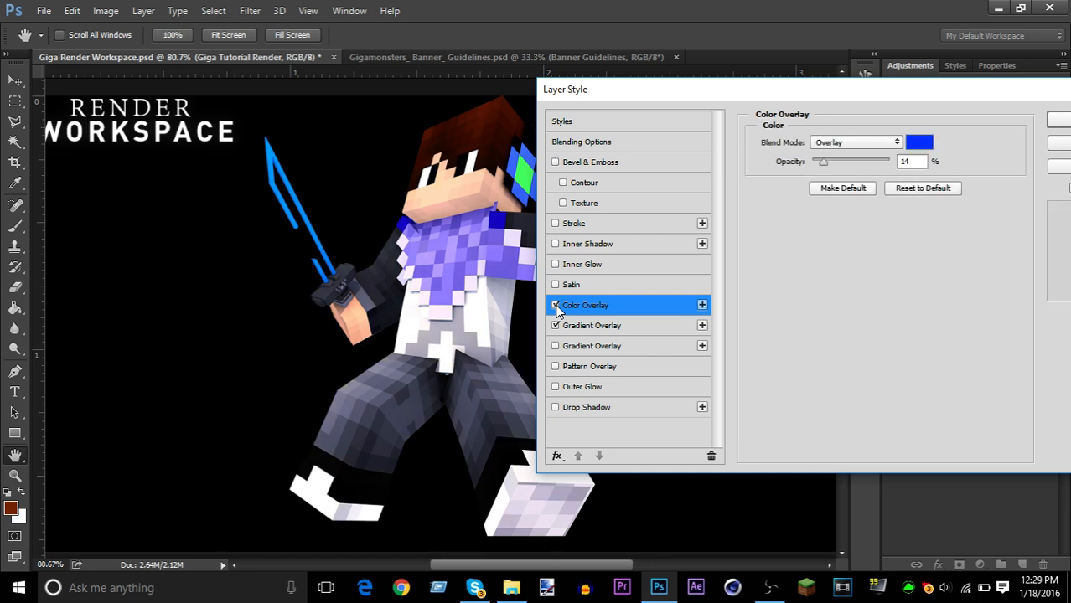
pyautogui.click(609, 347)
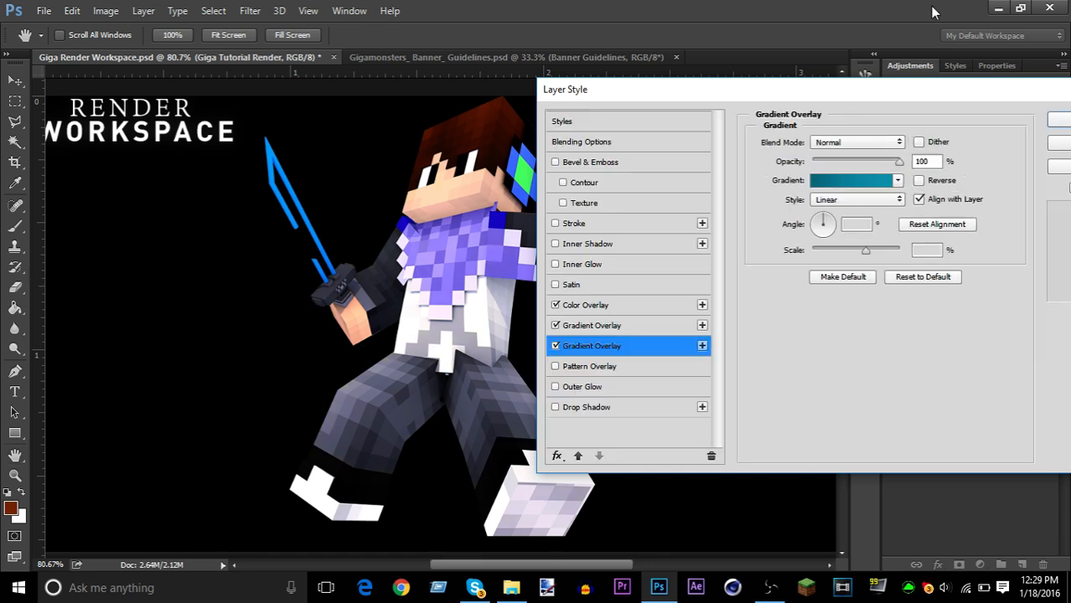
pyautogui.click(537, 347)
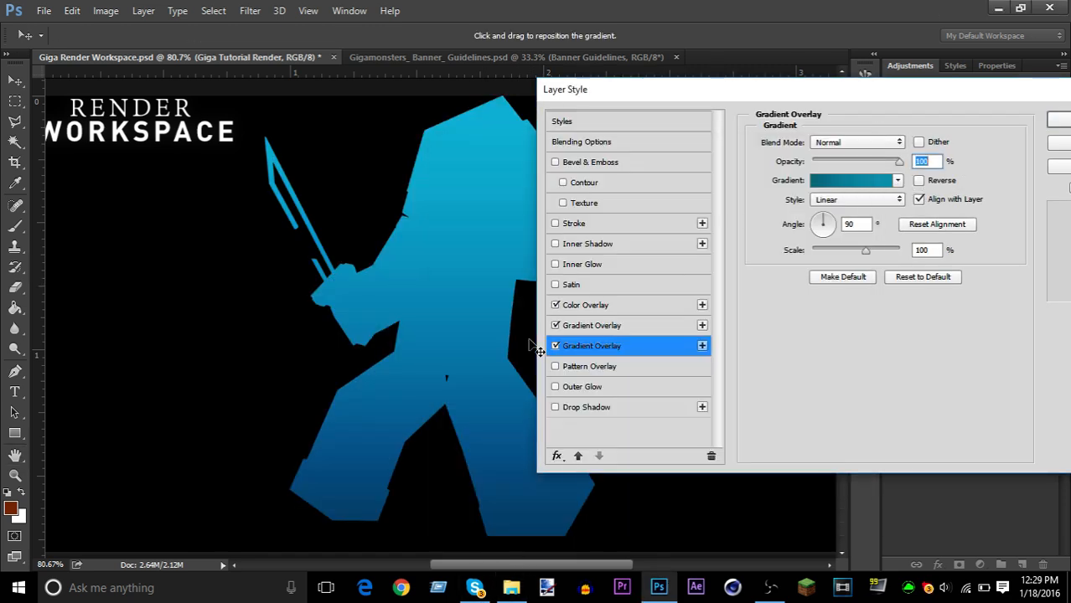
pyautogui.click(554, 347)
# - Switch to File Explorer to look through the Minecraft Graphics folder, and dismiss its window
pyautogui.click(511, 587)
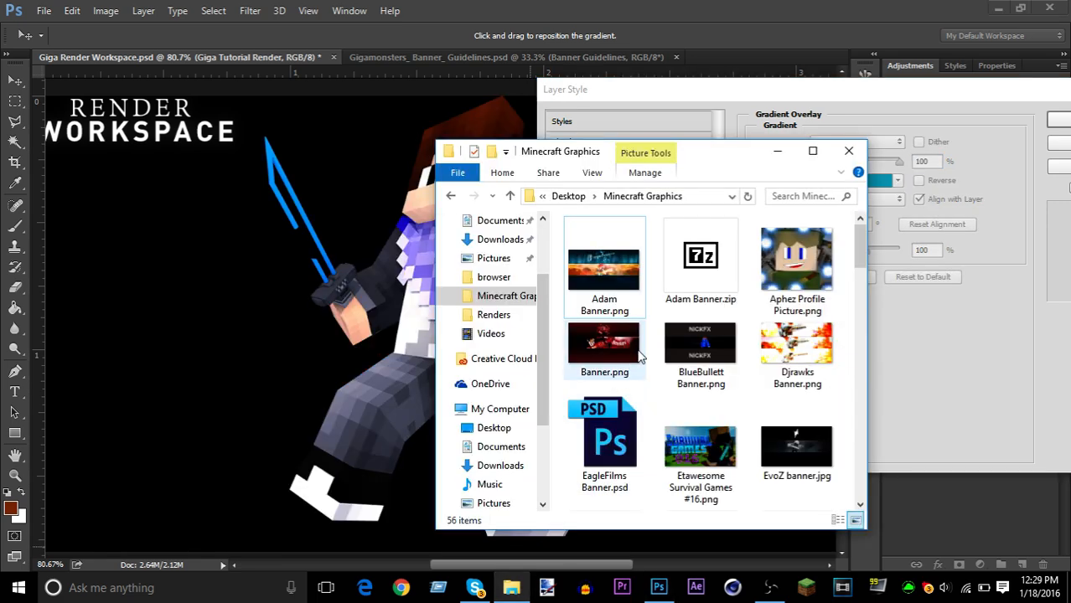
pyautogui.scroll(-10, 658, 347)
pyautogui.scroll(10, 649, 352)
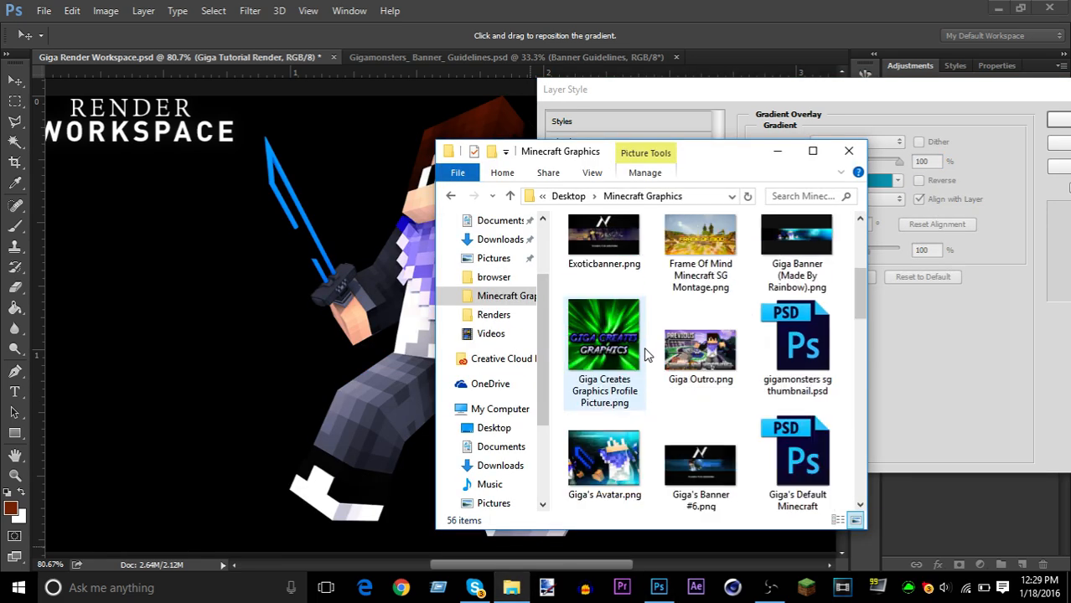
pyautogui.scroll(-10, 646, 355)
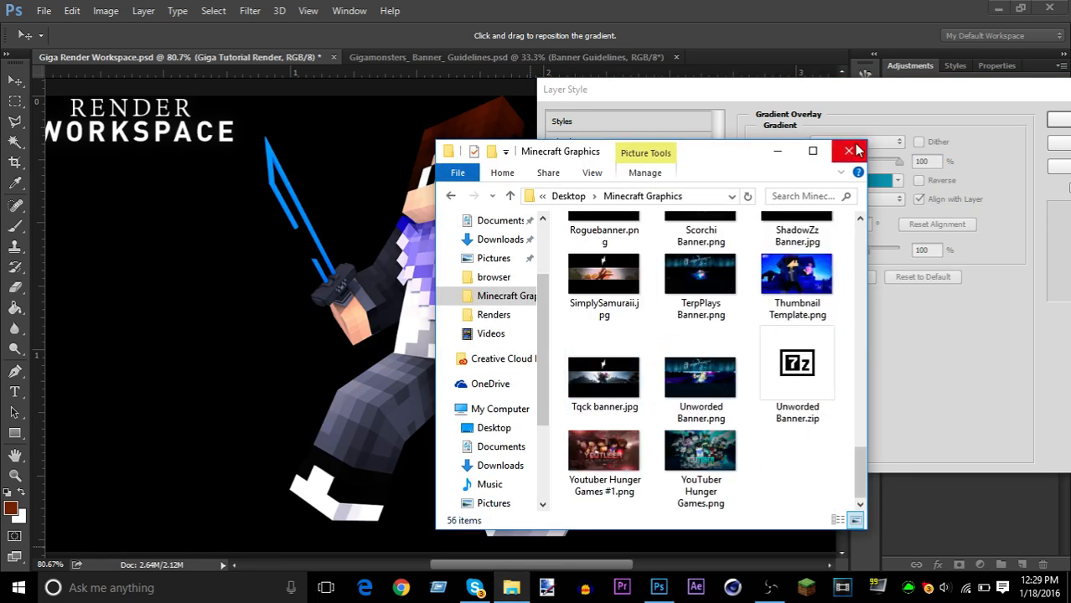
pyautogui.click(849, 151)
# - Try the Soft Light blend mode on the Color Overlay, lower its opacity to 7%, and try Color Dodge
pyautogui.click(608, 305)
pyautogui.click(893, 141)
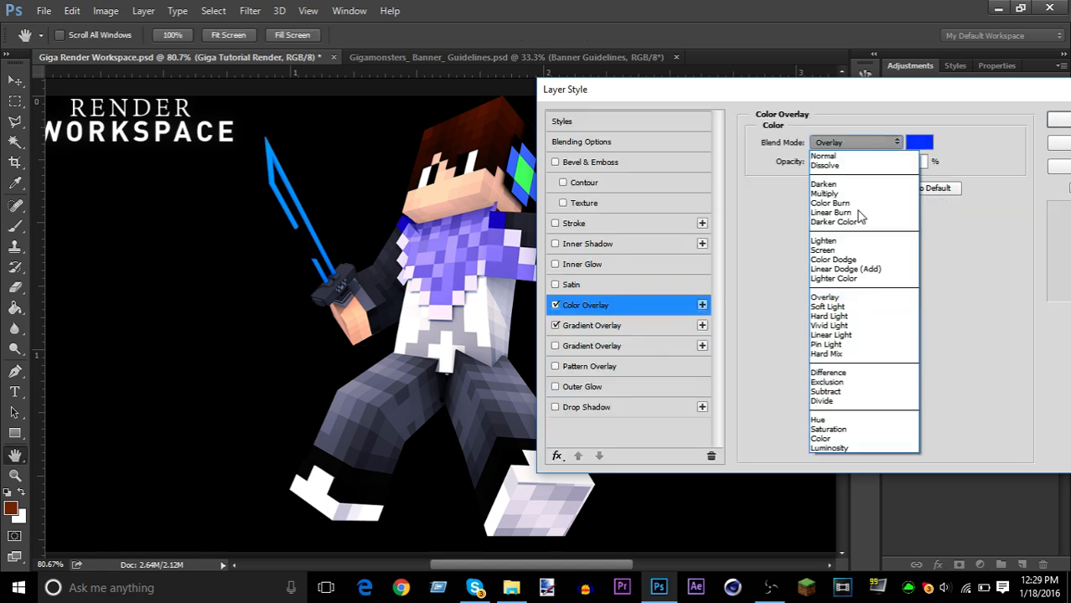
pyautogui.click(841, 308)
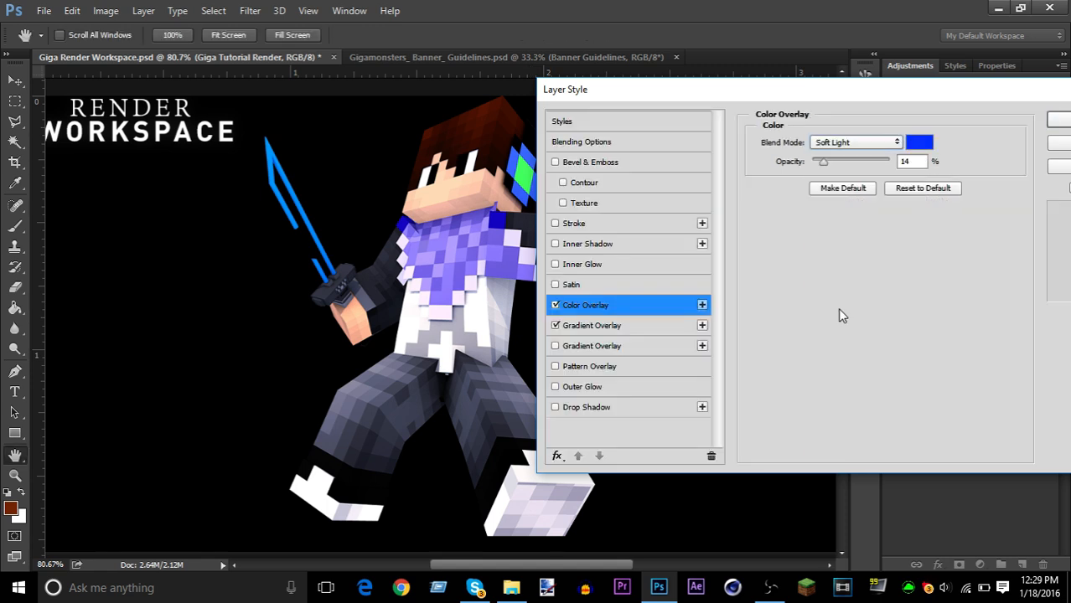
pyautogui.moveTo(823, 162)
pyautogui.mouseDown()
pyautogui.moveTo(867, 161)
pyautogui.moveTo(825, 167)
pyautogui.mouseUp()
pyautogui.click(848, 144)
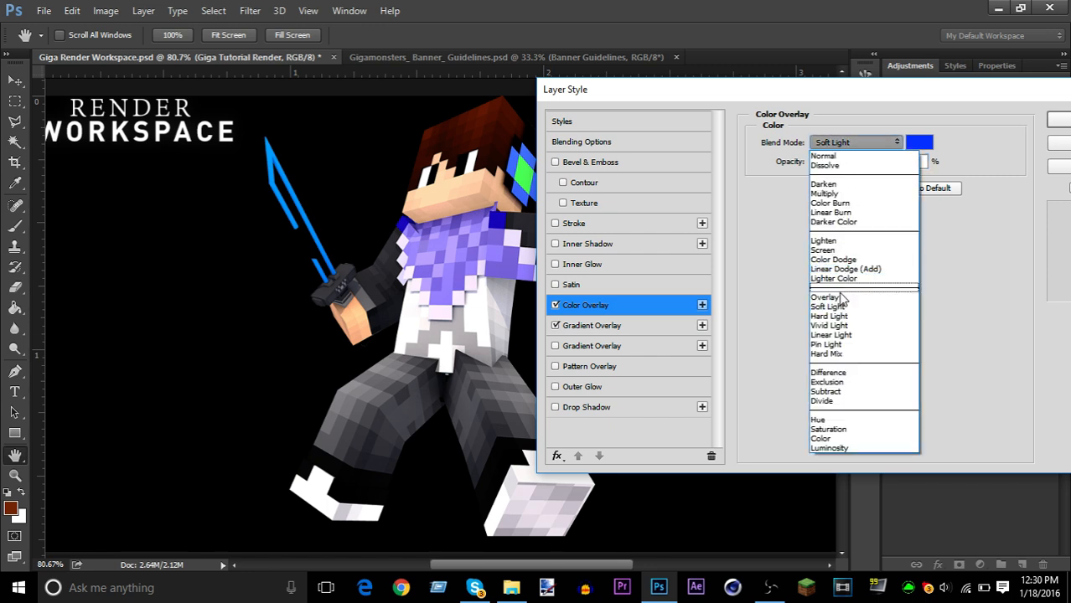
pyautogui.click(838, 259)
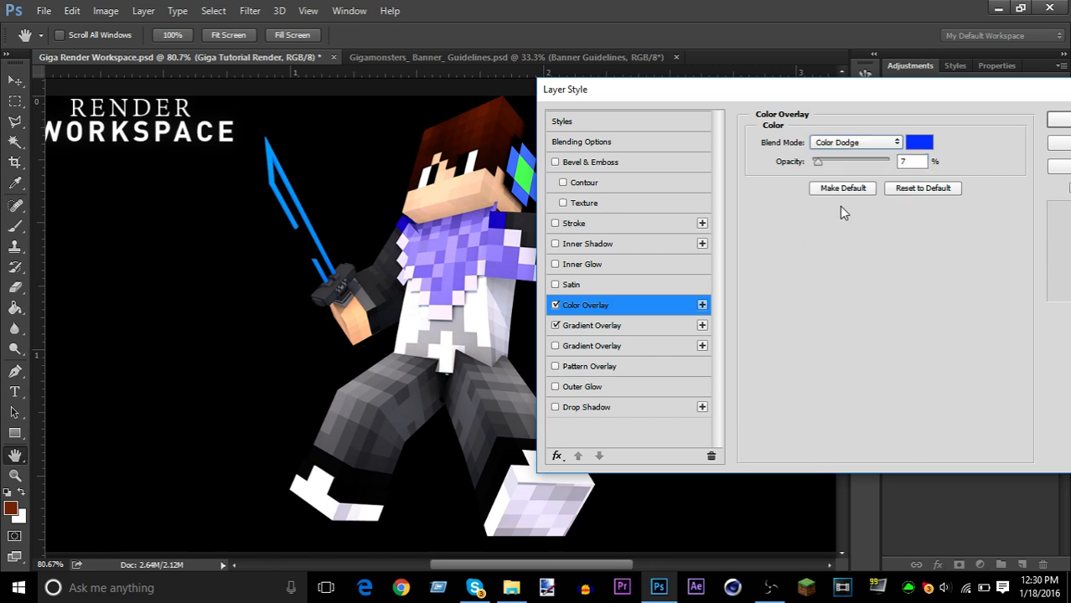
# - Return the Color Overlay to Overlay blend mode at 14% opacity
pyautogui.click(854, 147)
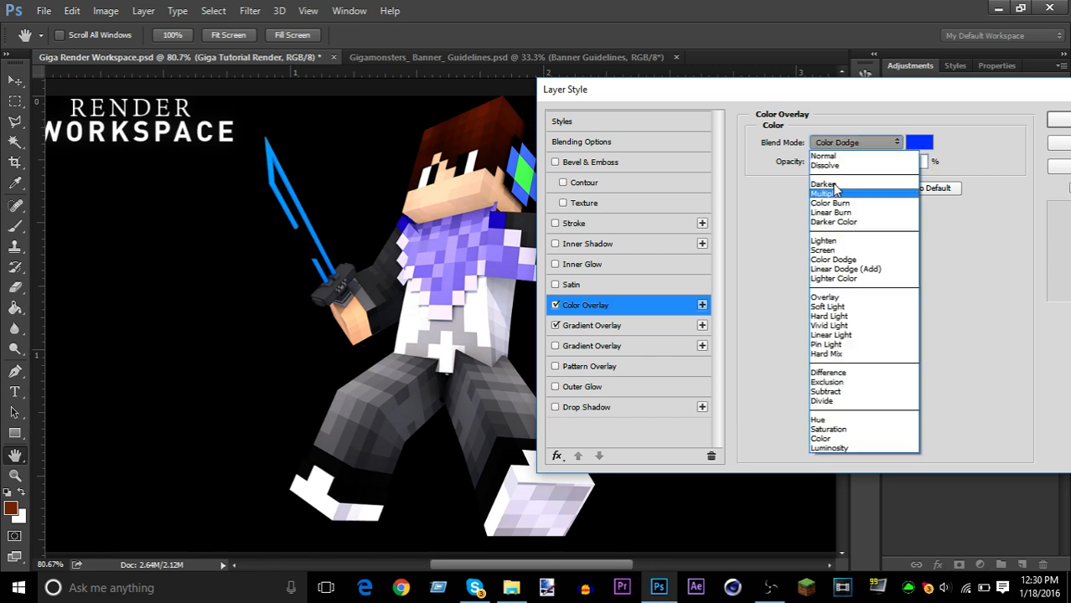
pyautogui.click(838, 299)
pyautogui.click(823, 164)
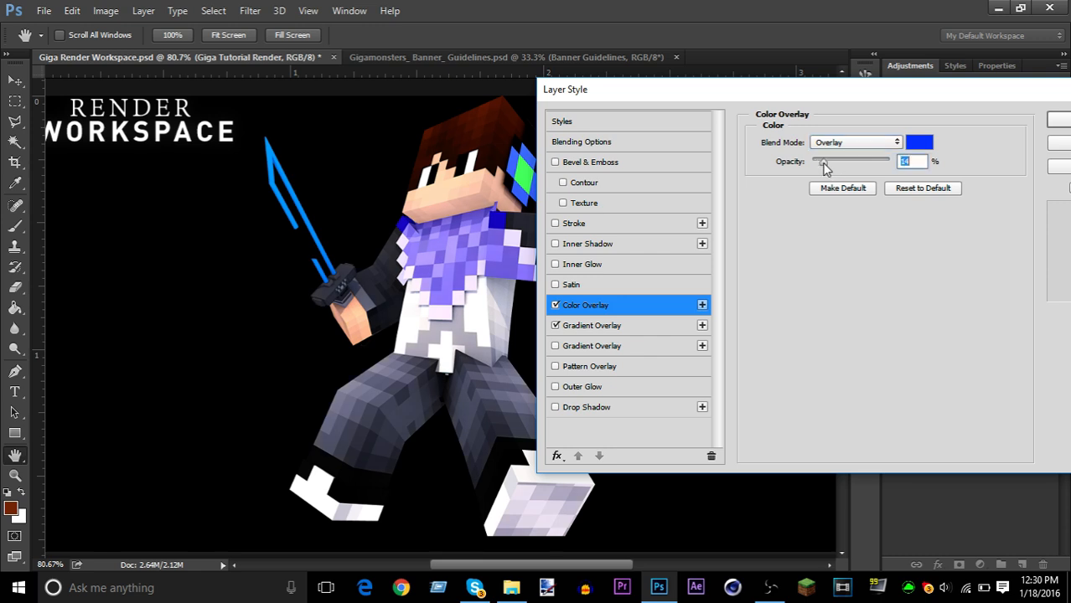
# - Compare the render with the Color Overlay off and on, trying and removing a Satin effect in between
pyautogui.click(556, 305)
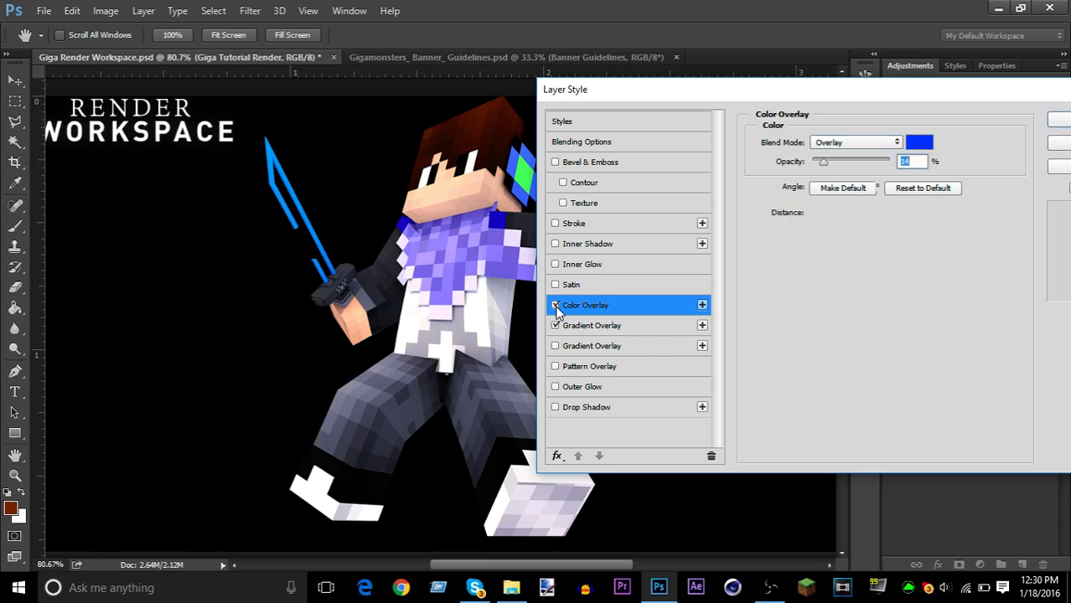
pyautogui.click(556, 285)
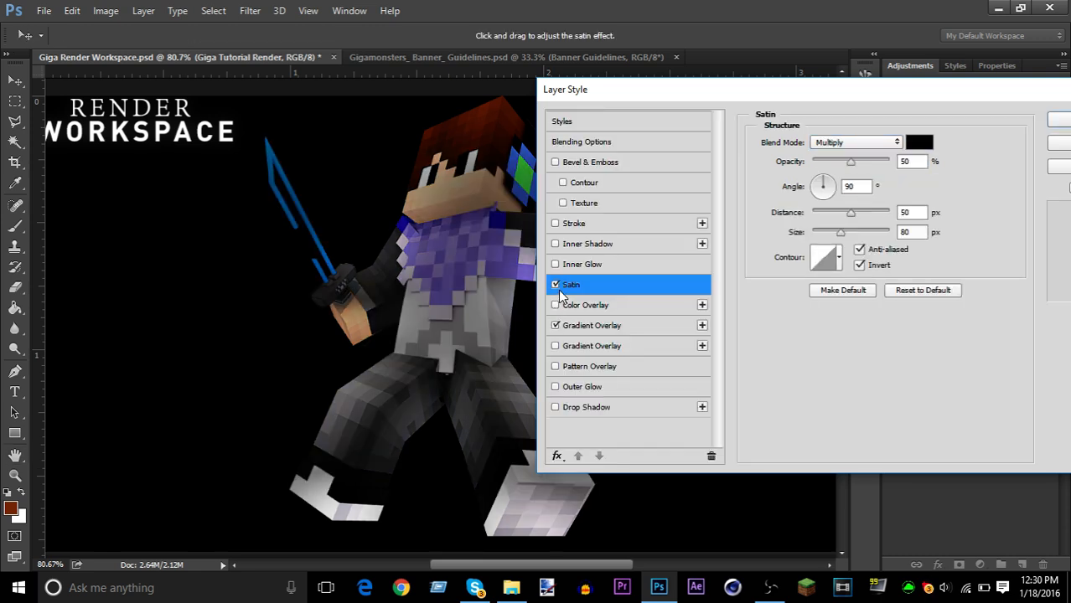
pyautogui.click(555, 286)
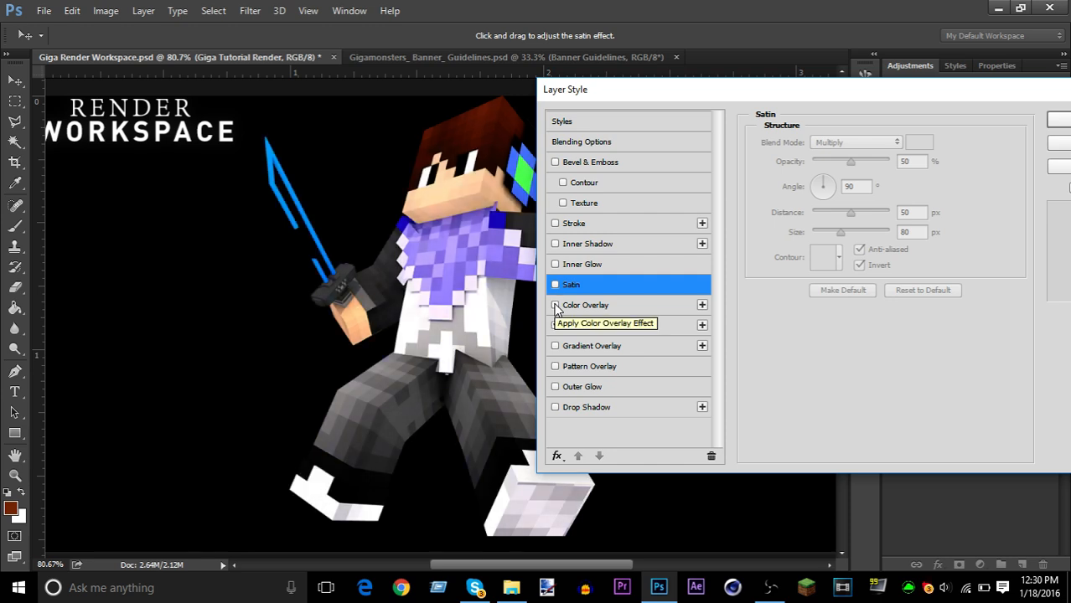
pyautogui.click(555, 306)
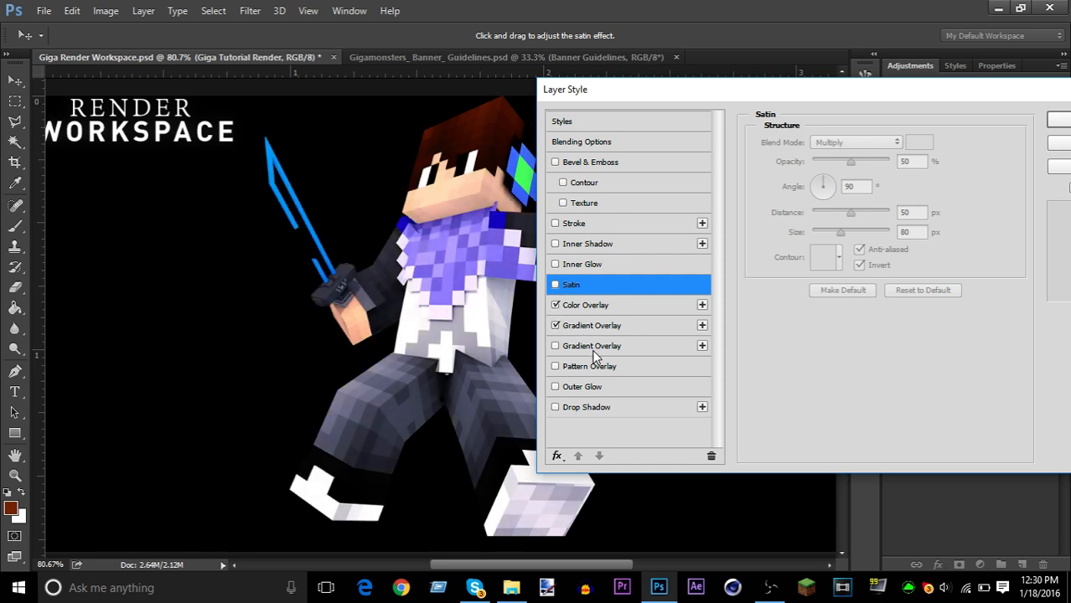
# - Enable the second Gradient Overlay, and switch to File Explorer to view Unworded Banner.png as a reference
pyautogui.click(592, 349)
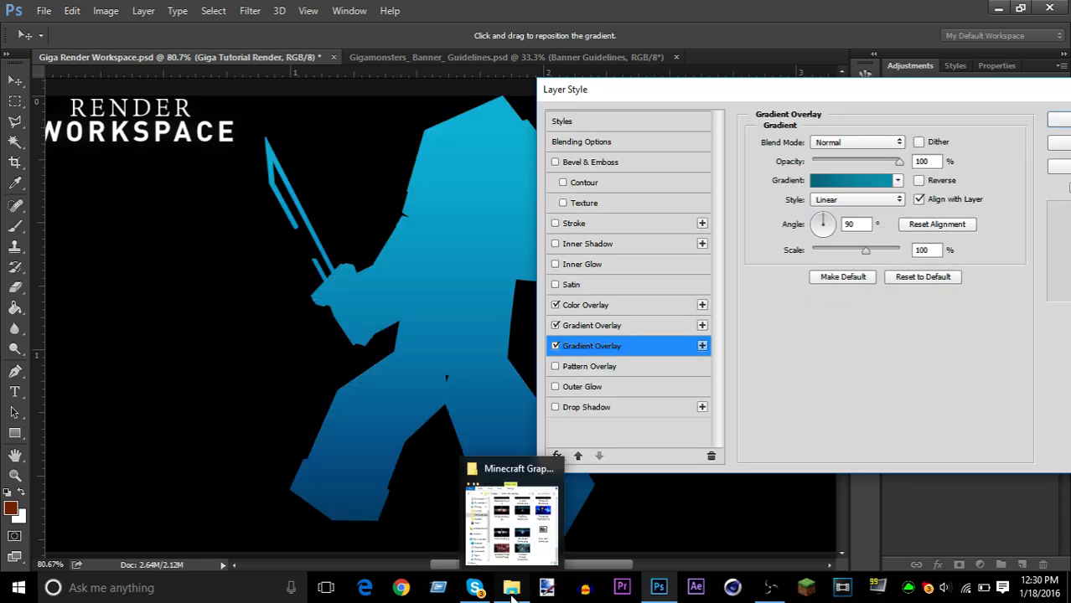
pyautogui.click(513, 592)
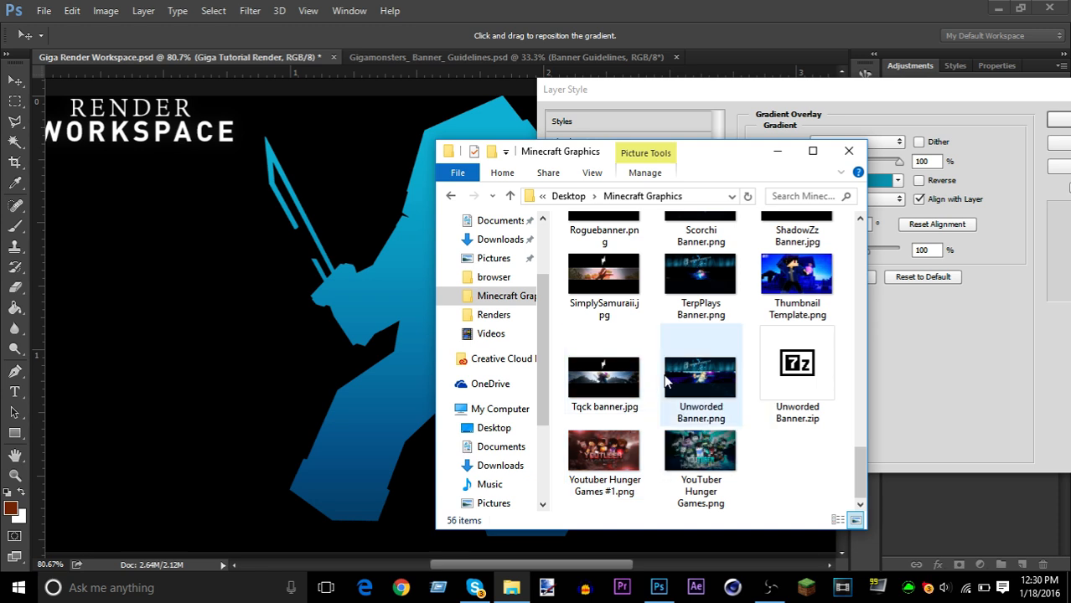
pyautogui.doubleClick(708, 364)
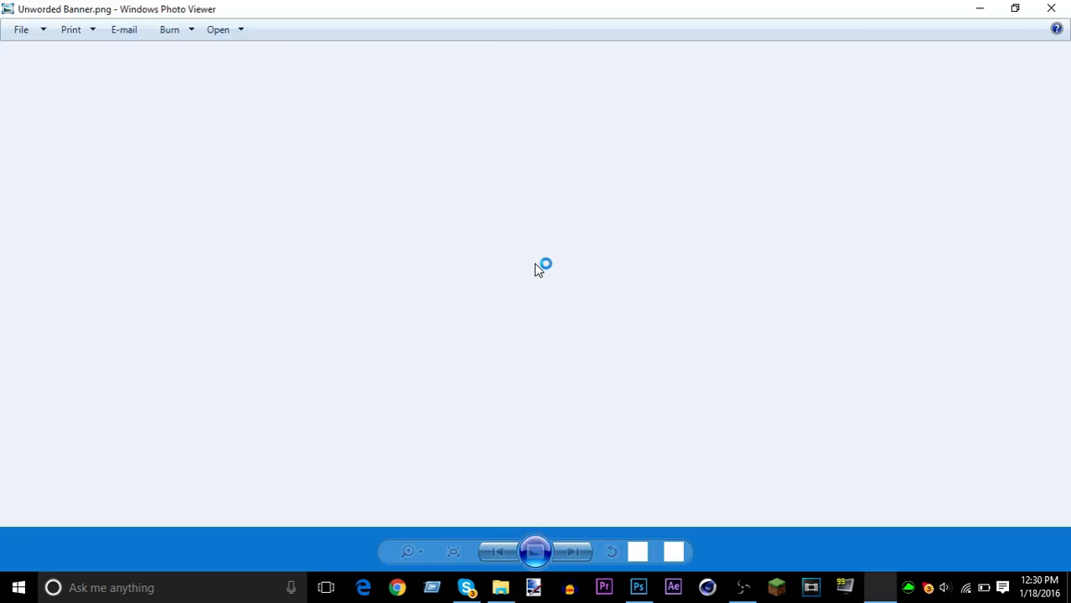
pyautogui.scroll(4, 511, 279)
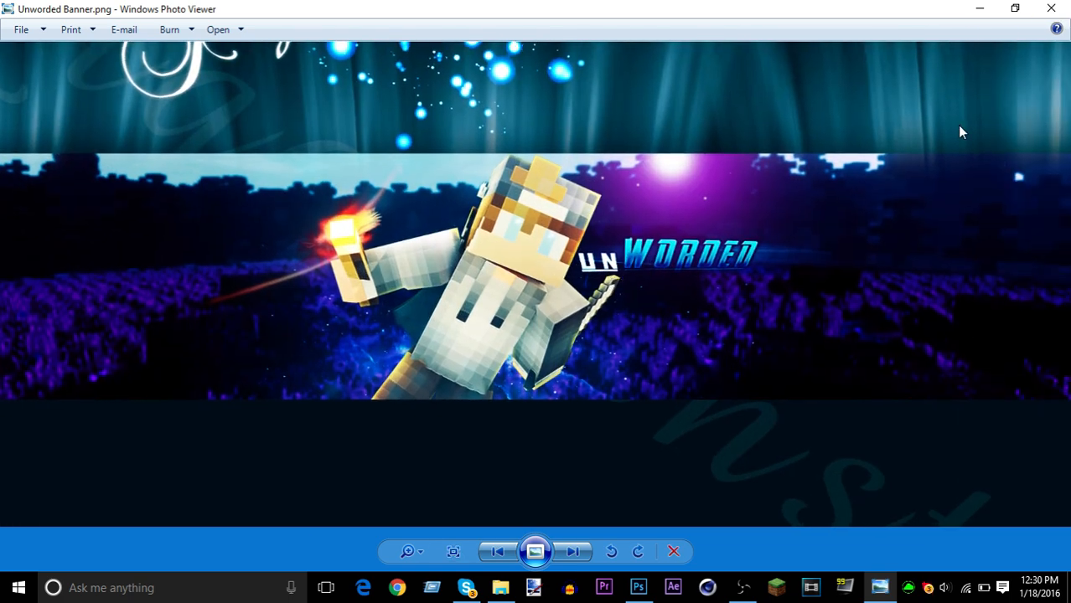
pyautogui.click(1051, 9)
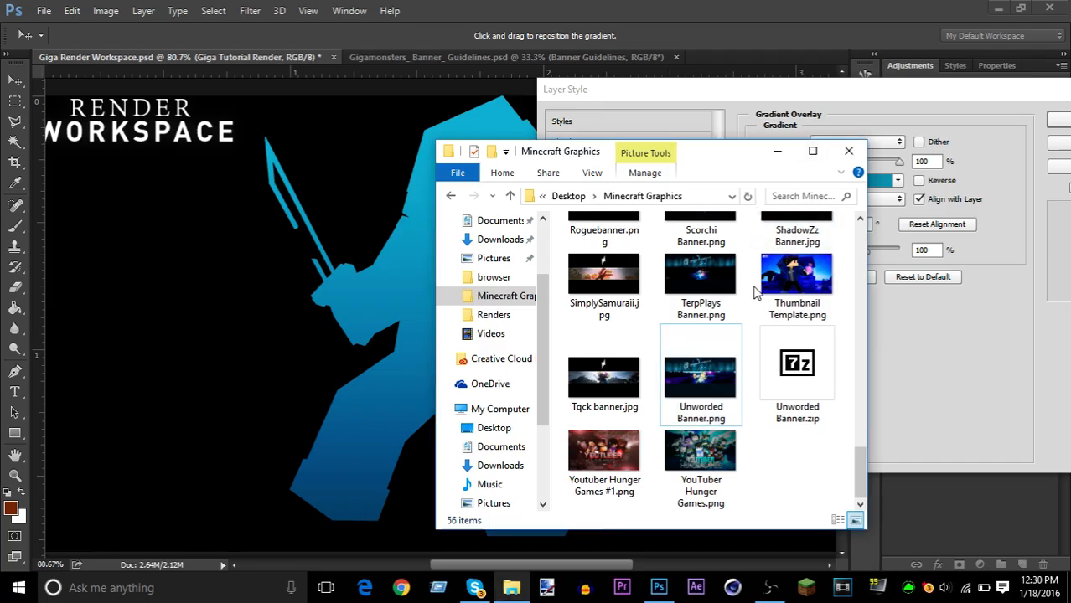
pyautogui.scroll(3, 752, 294)
# - Open Reborn Banner.png from the Minecraft Graphics folder to examine its render coloring, and close the image viewer
pyautogui.click(769, 588)
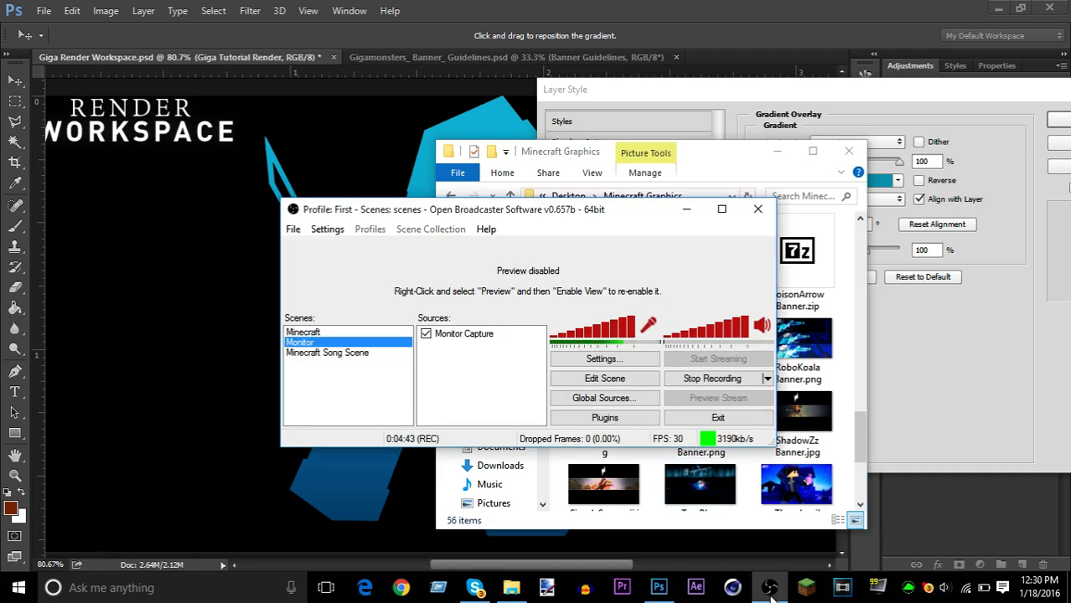
pyautogui.click(769, 587)
pyautogui.click(717, 336)
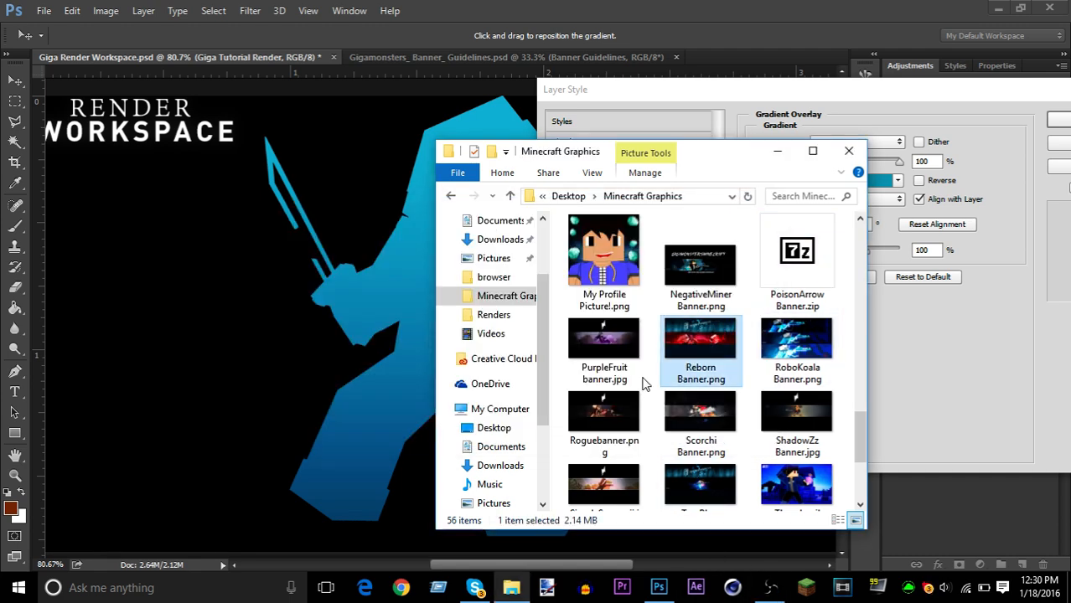
pyautogui.press('Return')
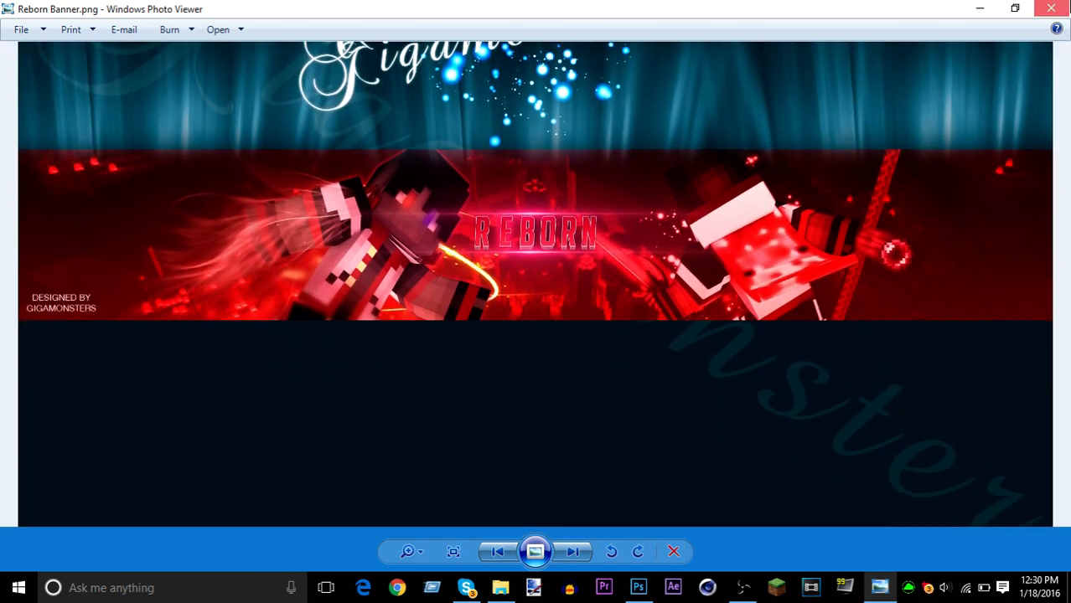
pyautogui.click(1051, 9)
# - Open PurpleFruit banner.jpg from the same folder to examine how its render is colored, and close the image
pyautogui.click(624, 388)
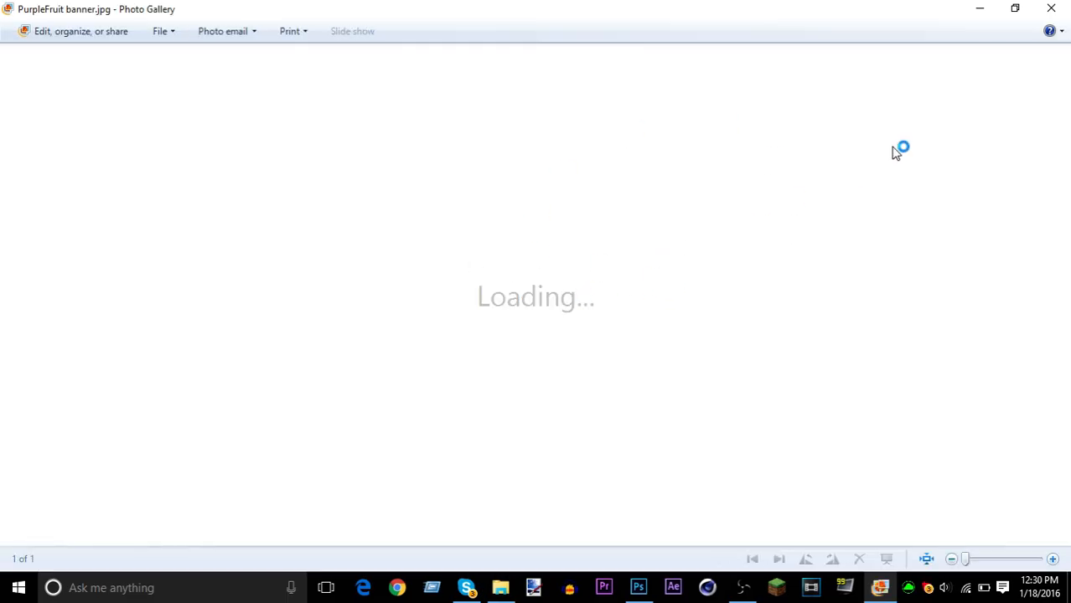
pyautogui.scroll(2, 573, 328)
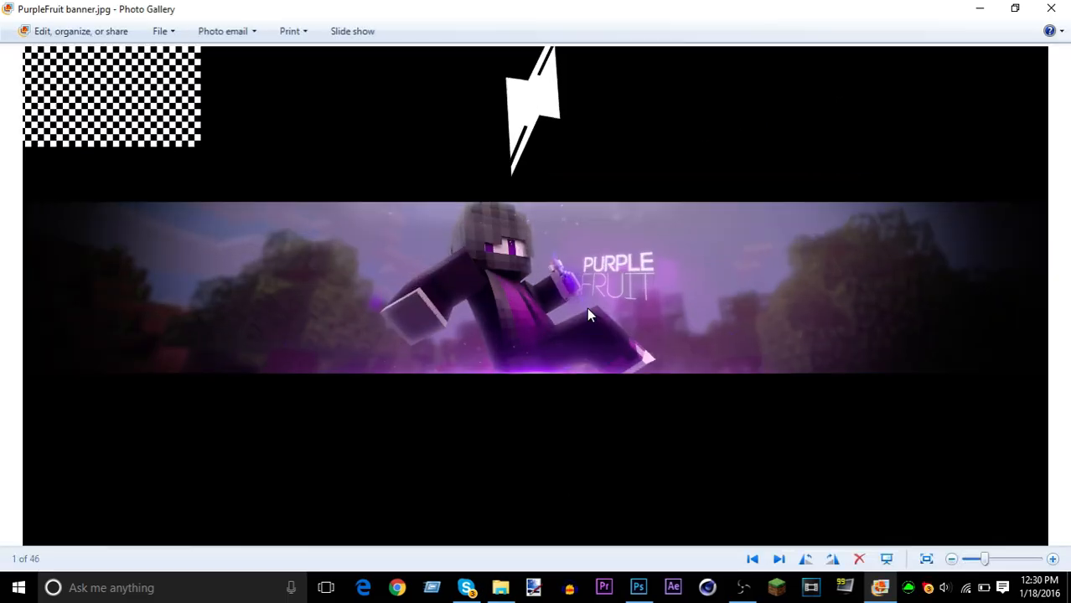
pyautogui.scroll(-2, 557, 255)
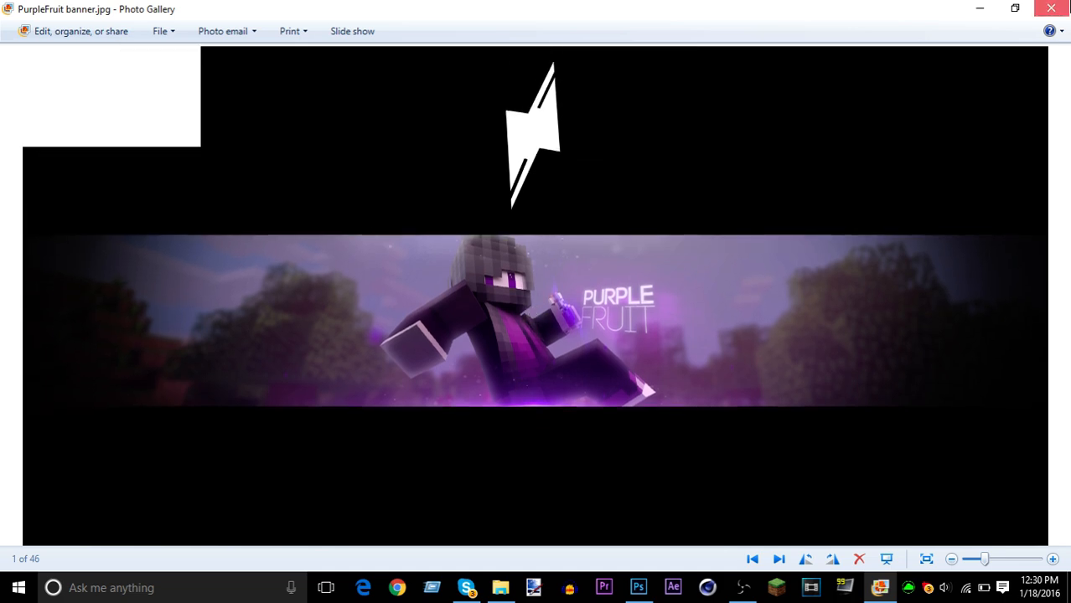
pyautogui.click(1051, 8)
# - Return to Photoshop and set the second Gradient Overlay's blend mode to Overlay
pyautogui.click(778, 152)
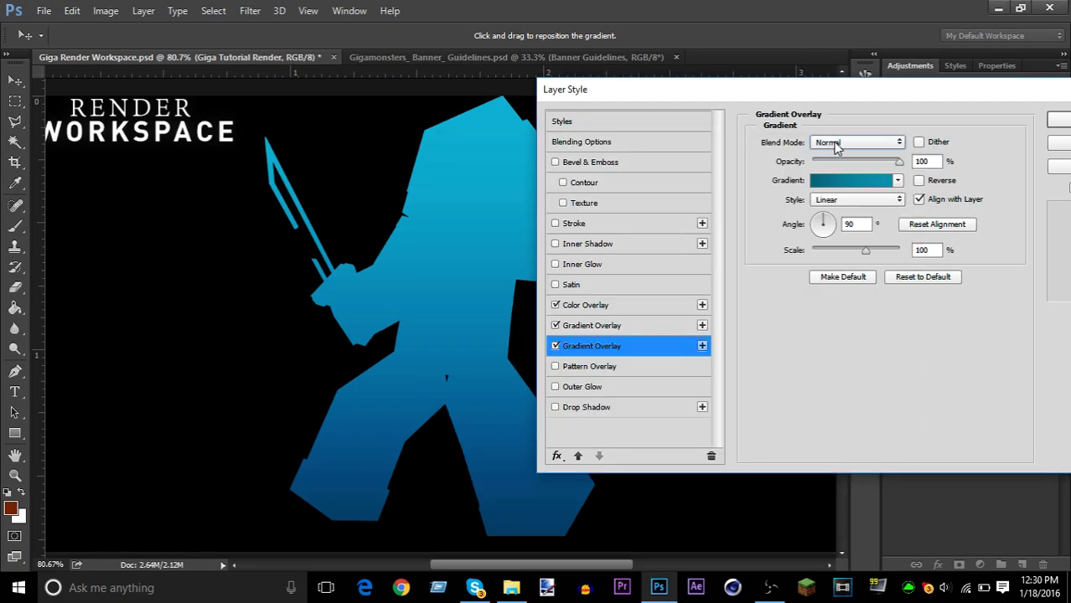
pyautogui.click(854, 142)
pyautogui.click(825, 297)
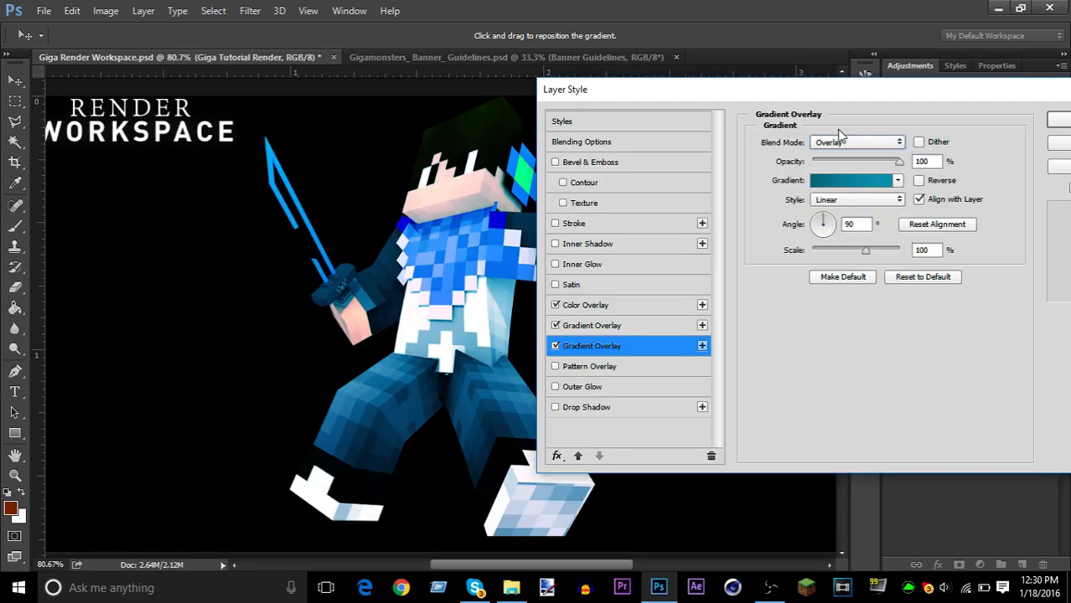
# - Lower the second Gradient Overlay's opacity to 21%, and disable that overlay
pyautogui.click(829, 160)
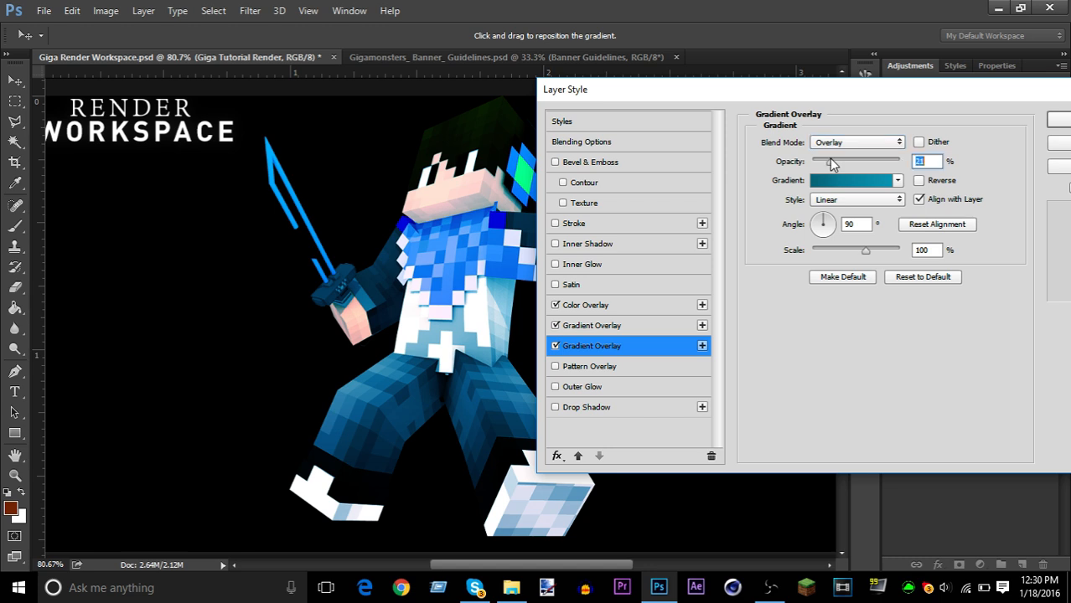
pyautogui.click(554, 346)
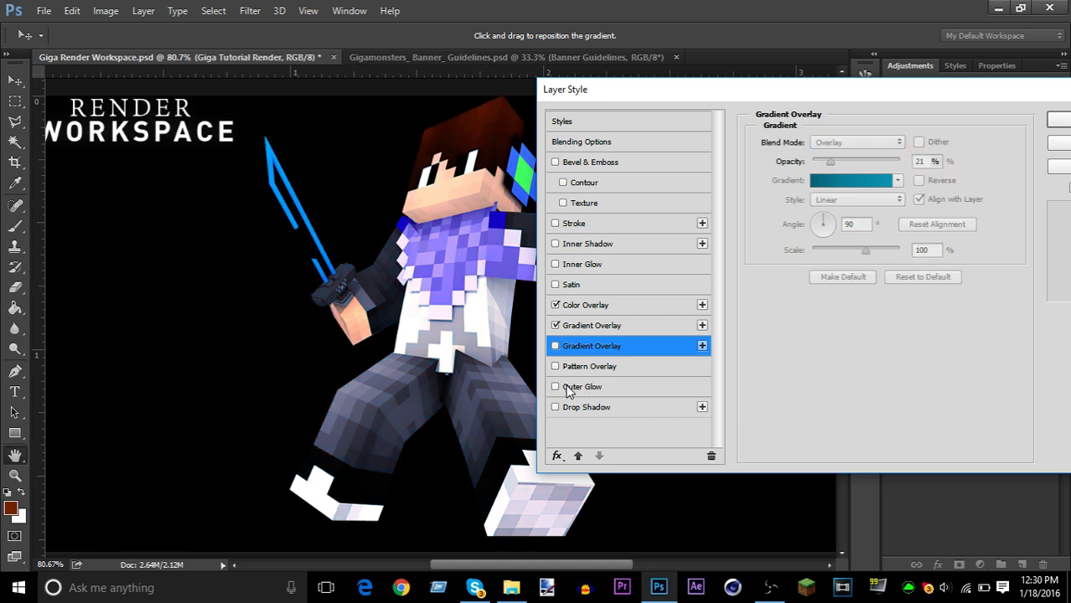
# - Enable Outer Glow on the render with the blue color #0c93f1, and increase the glow's size slightly
pyautogui.click(585, 386)
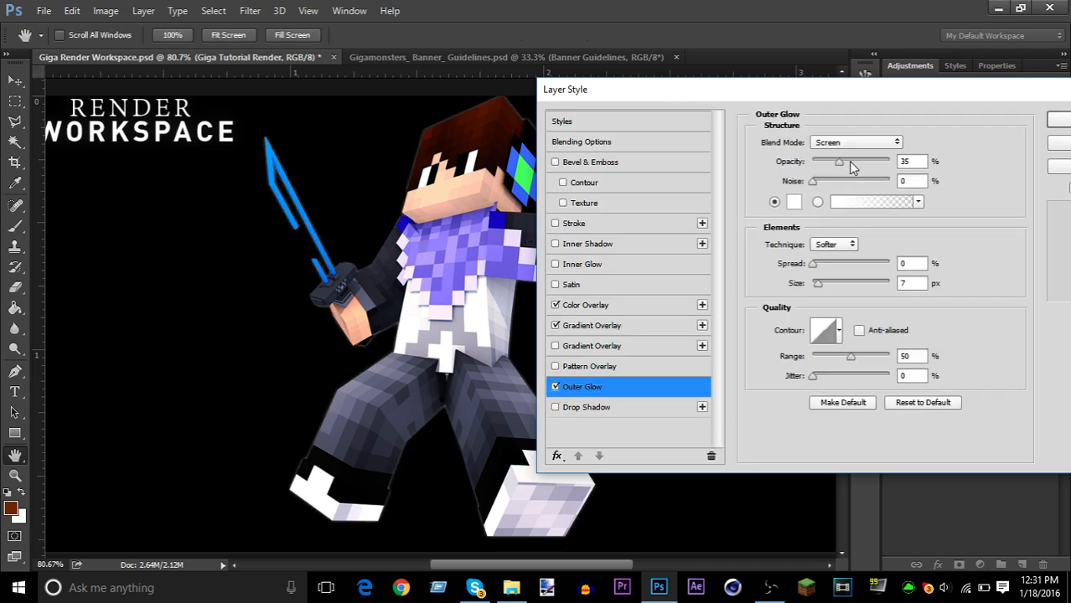
pyautogui.click(794, 202)
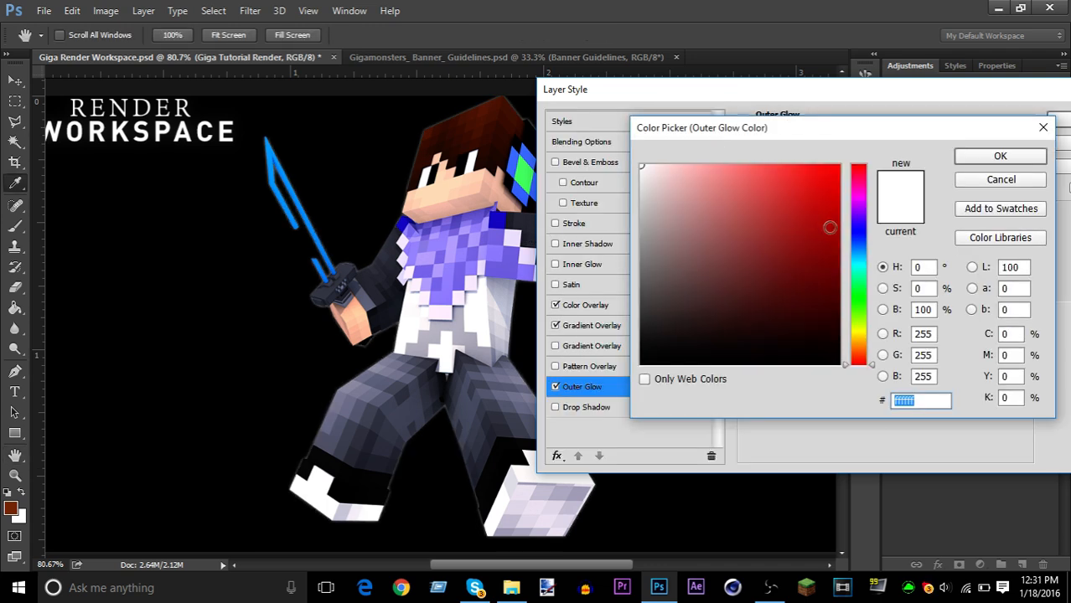
pyautogui.click(791, 199)
pyautogui.click(858, 227)
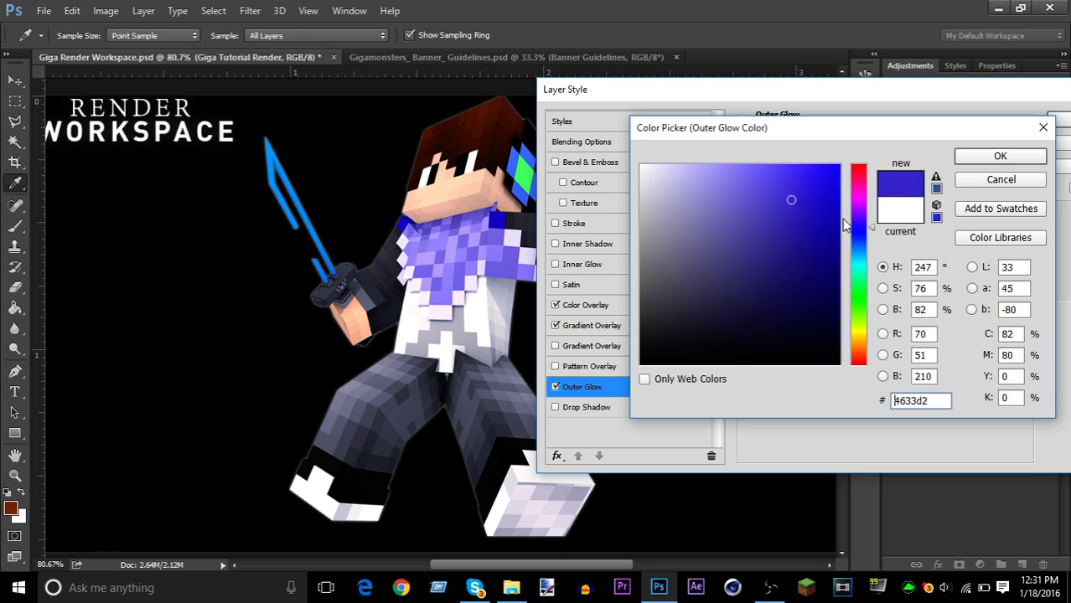
pyautogui.click(829, 175)
pyautogui.click(863, 252)
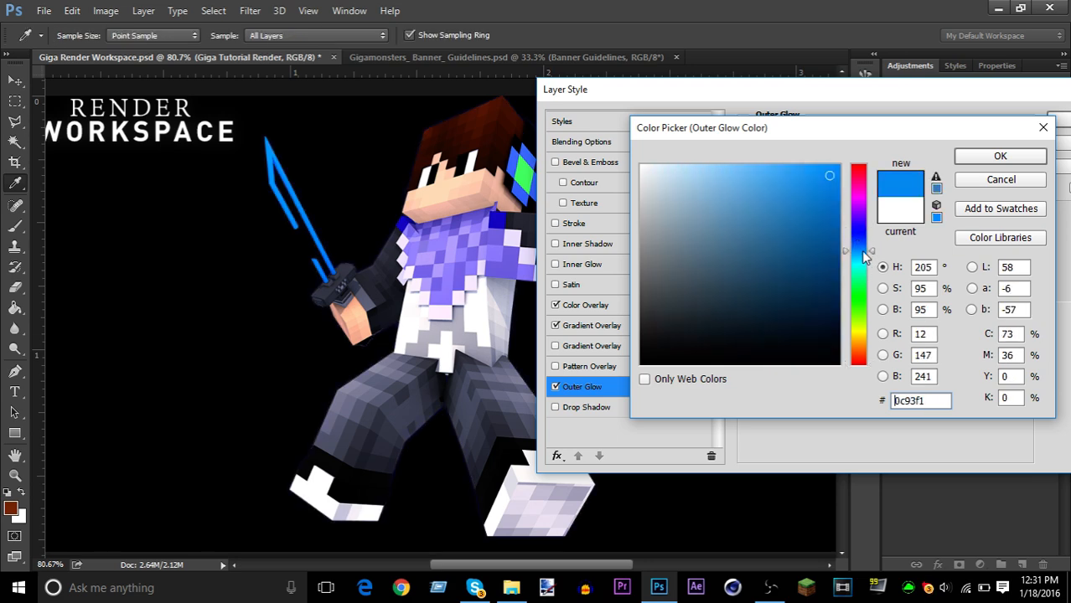
pyautogui.click(997, 157)
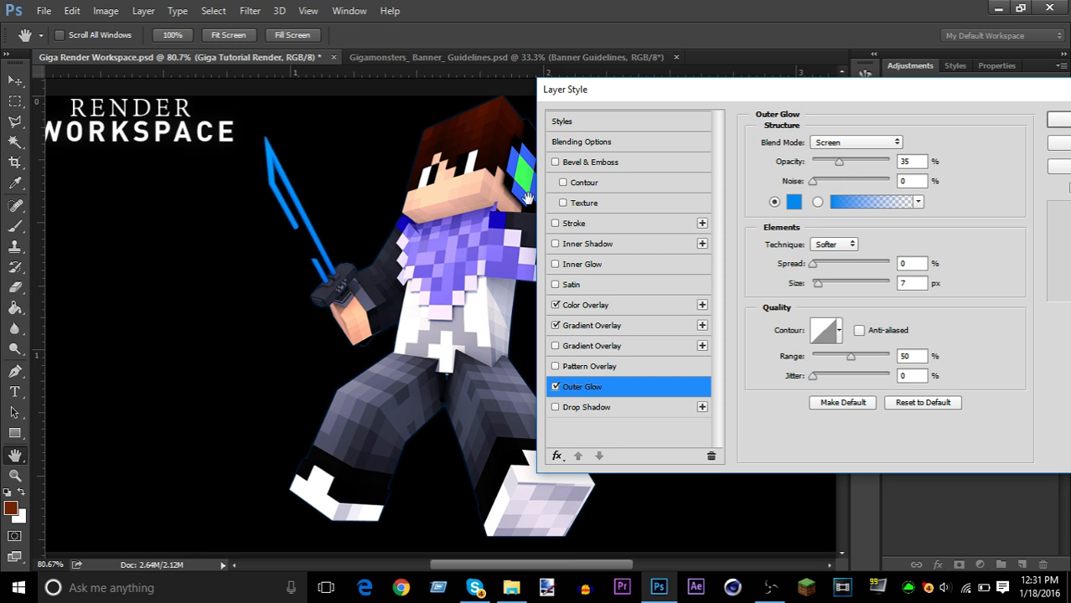
pyautogui.moveTo(819, 284)
pyautogui.mouseDown()
pyautogui.moveTo(836, 287)
pyautogui.moveTo(822, 289)
pyautogui.mouseUp()
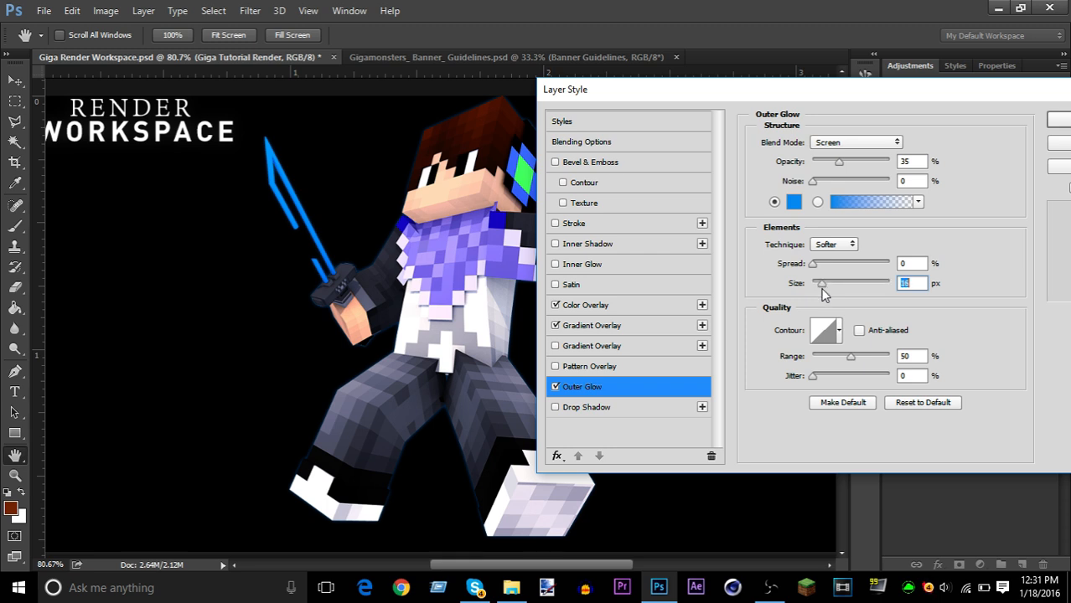
# - Enable Inner Glow on the render, and compare the look with Outer Glow off and on
pyautogui.click(598, 267)
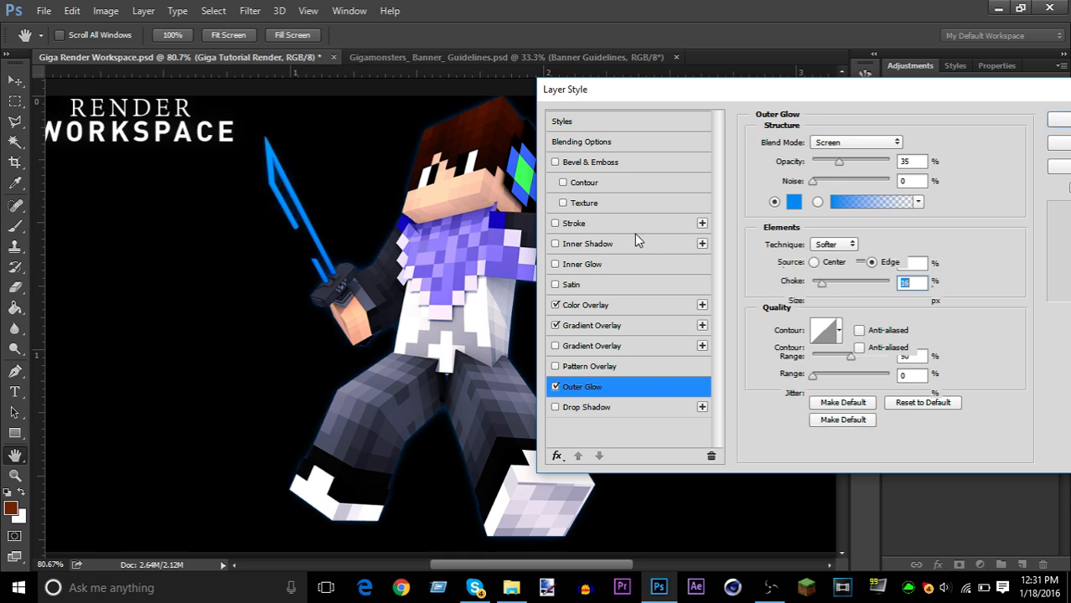
pyautogui.click(556, 387)
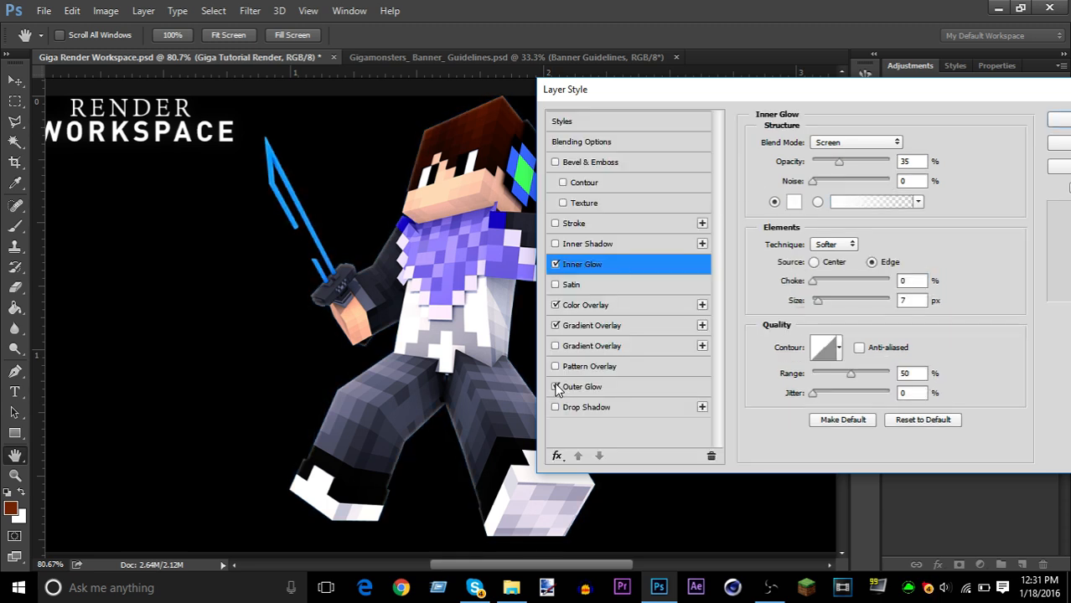
pyautogui.click(556, 388)
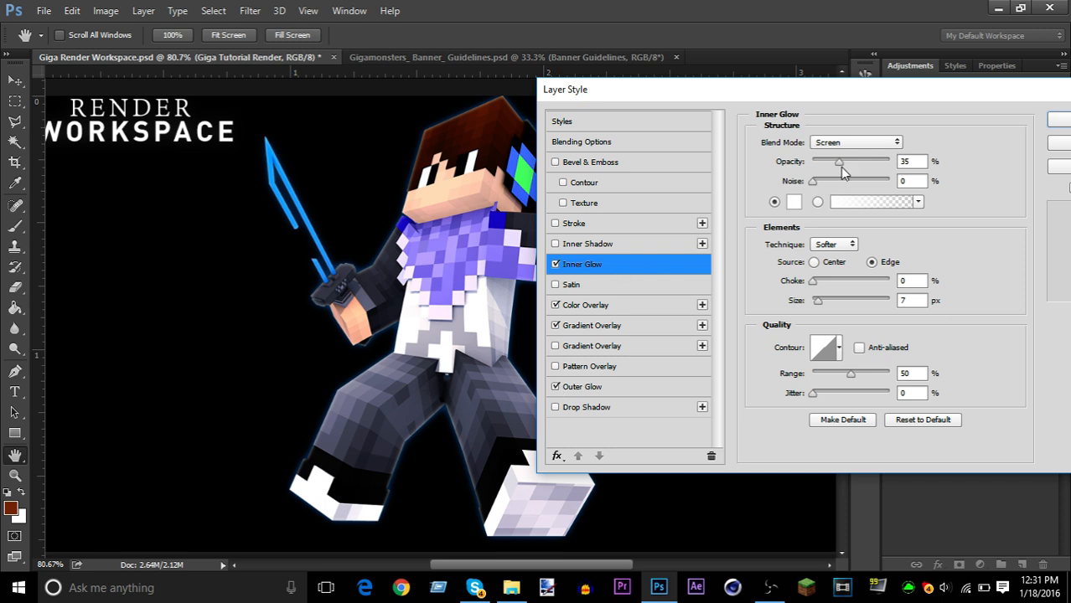
# - Try Overlay as the Inner Glow's blend mode, compare the glow off and on, and restore Screen
pyautogui.click(853, 143)
pyautogui.click(846, 303)
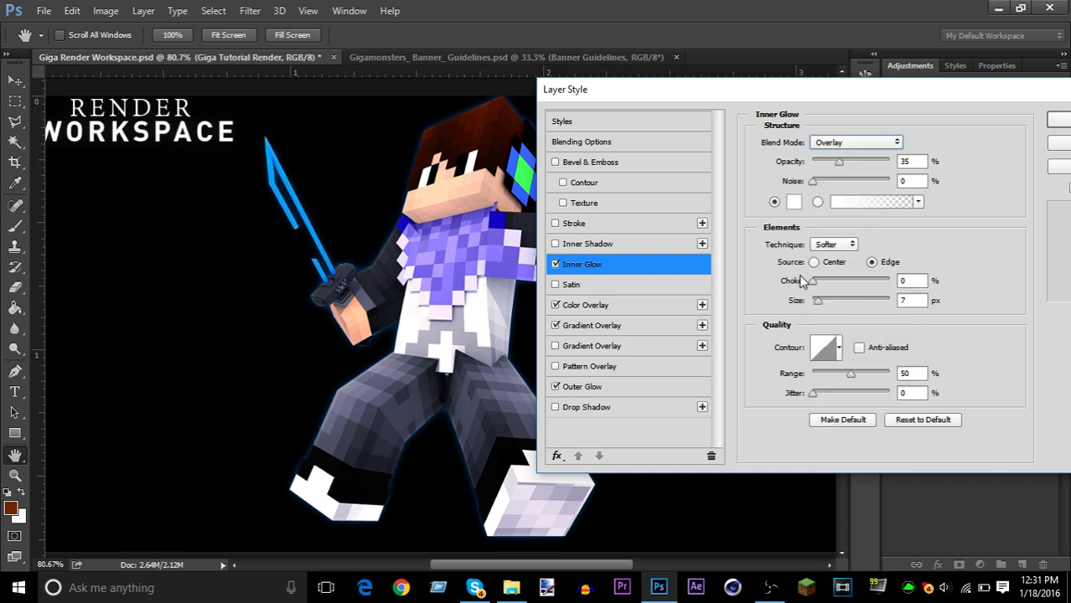
pyautogui.click(556, 264)
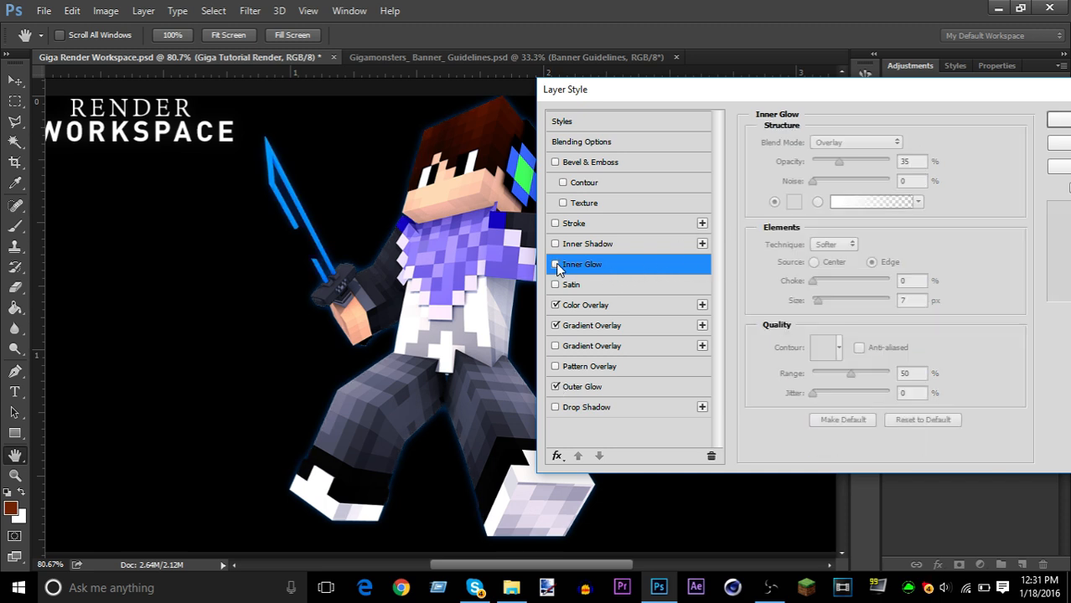
pyautogui.click(557, 264)
pyautogui.click(855, 142)
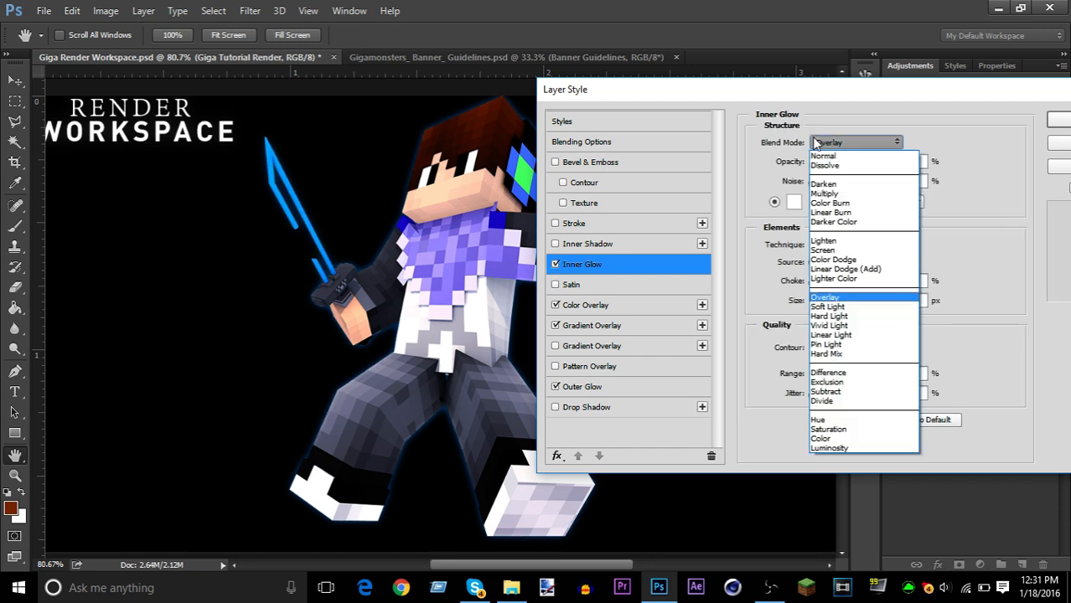
pyautogui.click(832, 253)
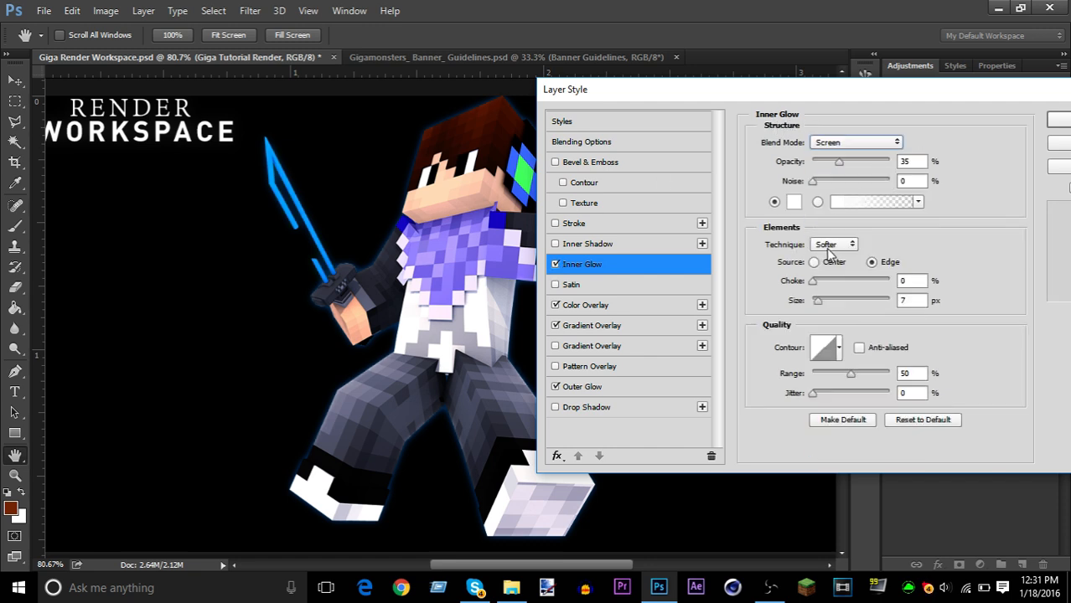
# - Set the Outer Glow's opacity to 37% and its size to 18 px
pyautogui.click(605, 394)
pyautogui.moveTo(830, 280); pyautogui.dragTo(820, 281)
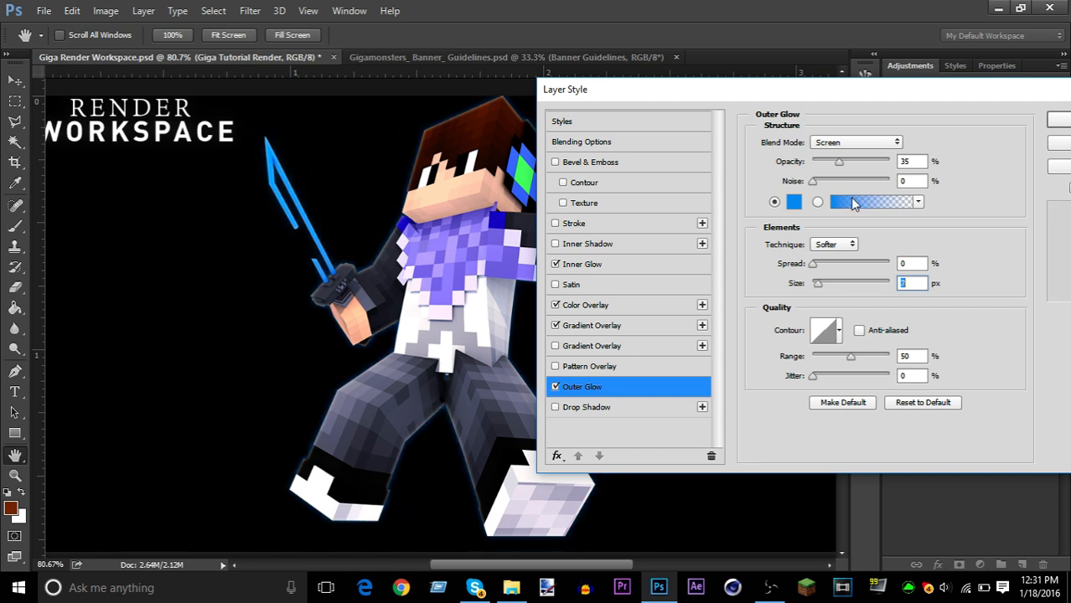
pyautogui.moveTo(836, 160)
pyautogui.mouseDown()
pyautogui.moveTo(910, 146)
pyautogui.moveTo(825, 161)
pyautogui.moveTo(835, 165)
pyautogui.mouseUp()
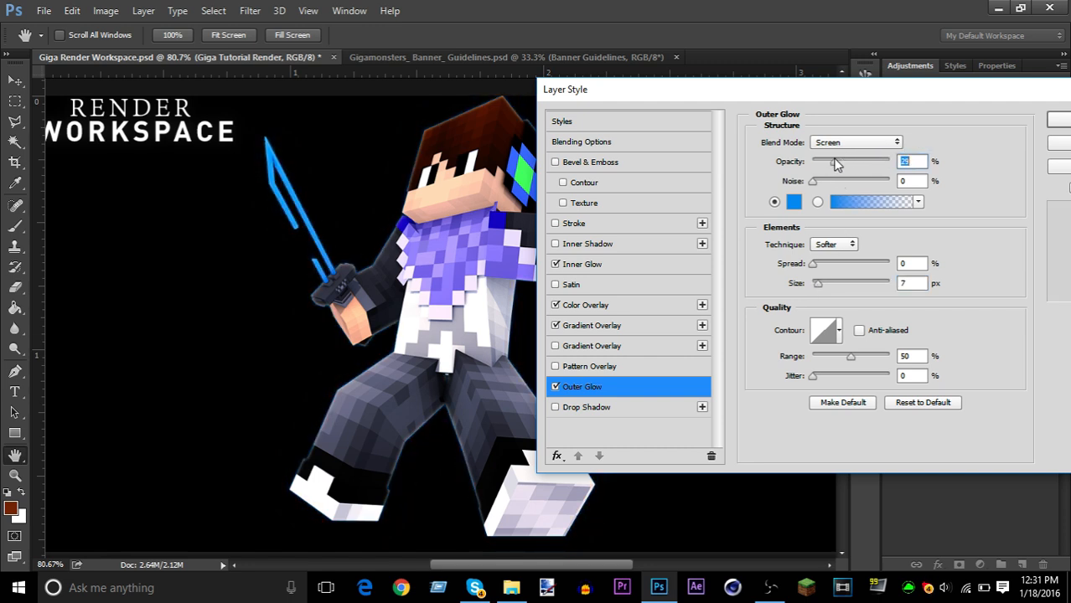
pyautogui.moveTo(818, 283); pyautogui.dragTo(827, 289)
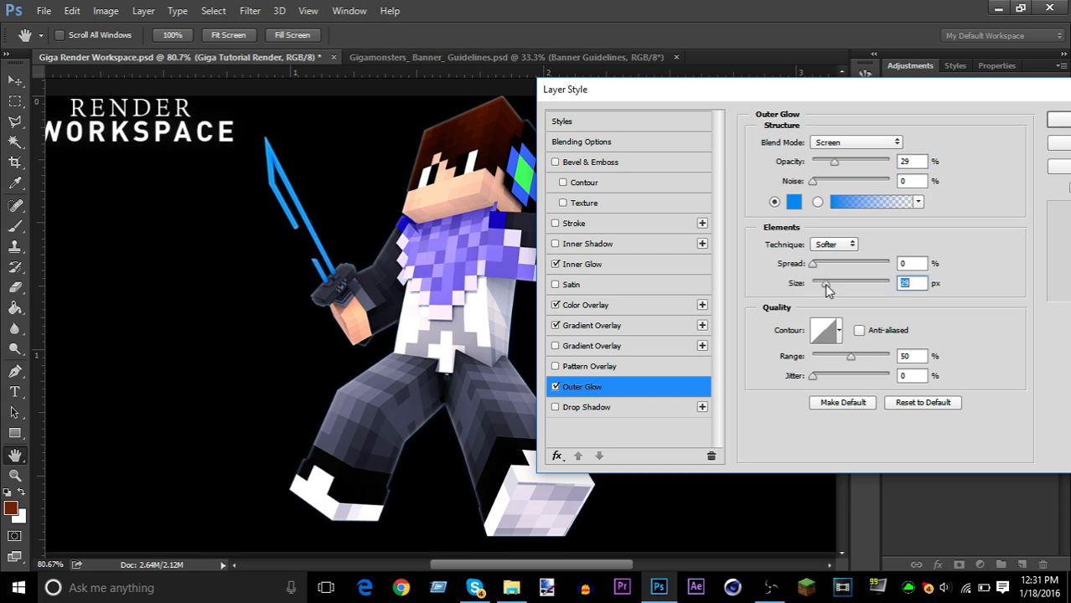
pyautogui.moveTo(837, 161); pyautogui.dragTo(846, 166)
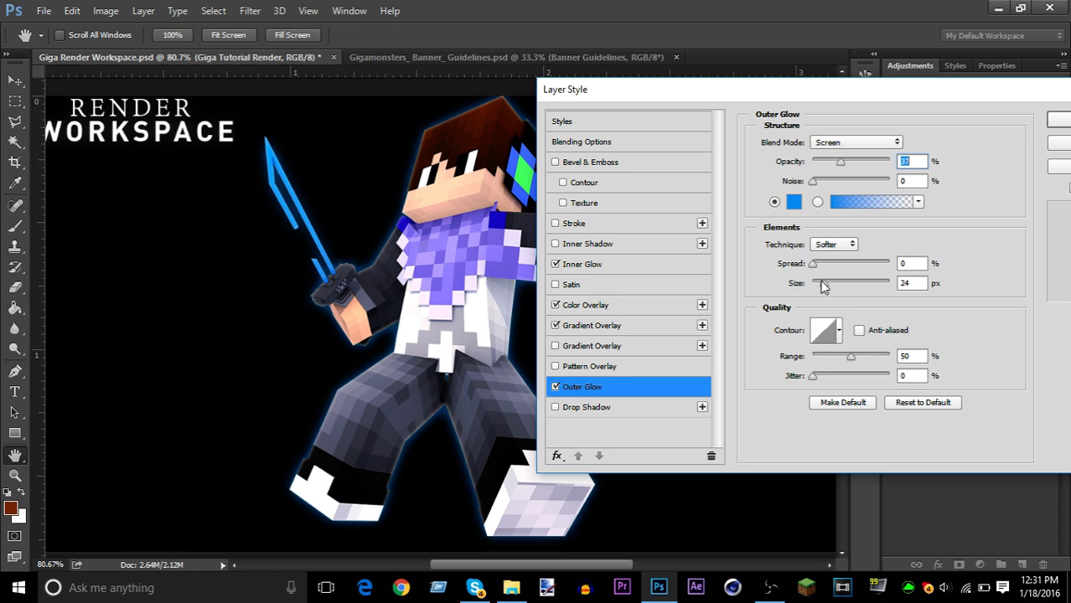
pyautogui.moveTo(822, 283); pyautogui.dragTo(819, 284)
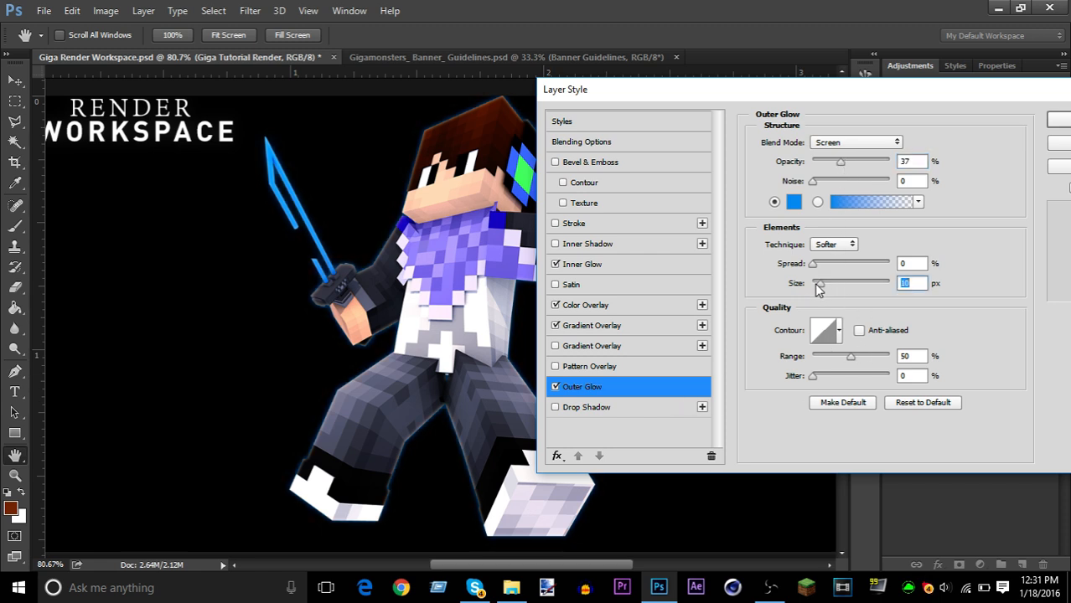
pyautogui.write('15')
# - Try Stroke, Bevel & Emboss with Texture, Satin and Drop Shadow on the render, disabling each one again
pyautogui.click(554, 223)
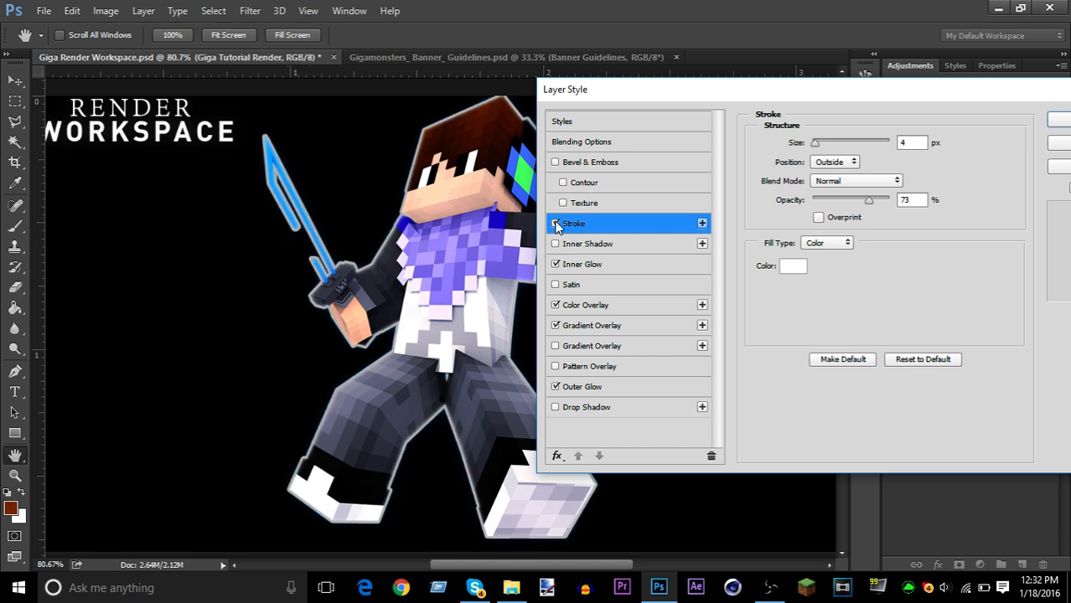
pyautogui.click(555, 224)
pyautogui.click(564, 203)
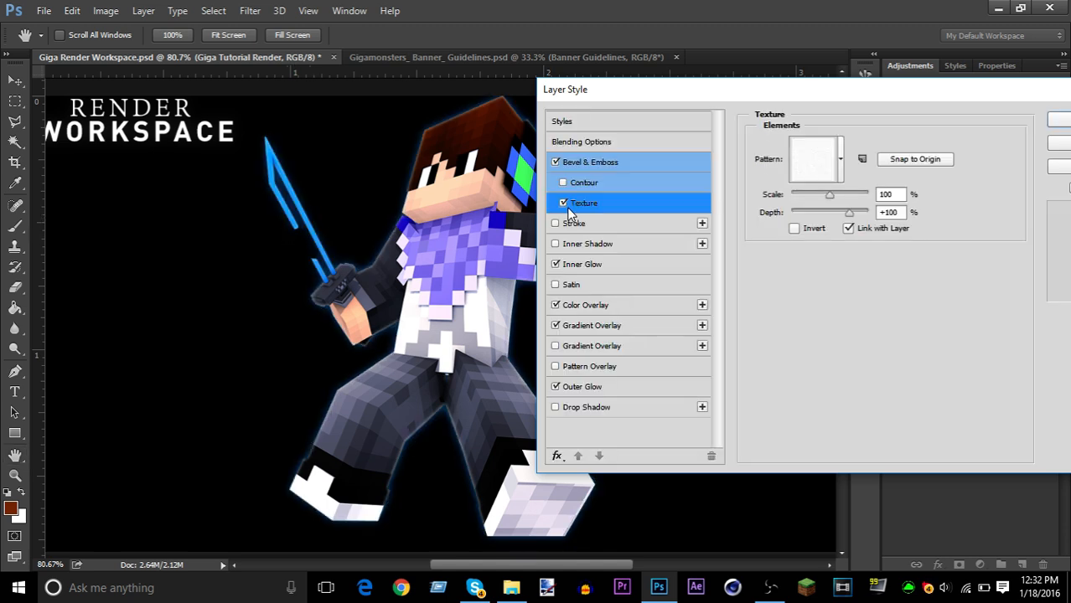
pyautogui.click(563, 204)
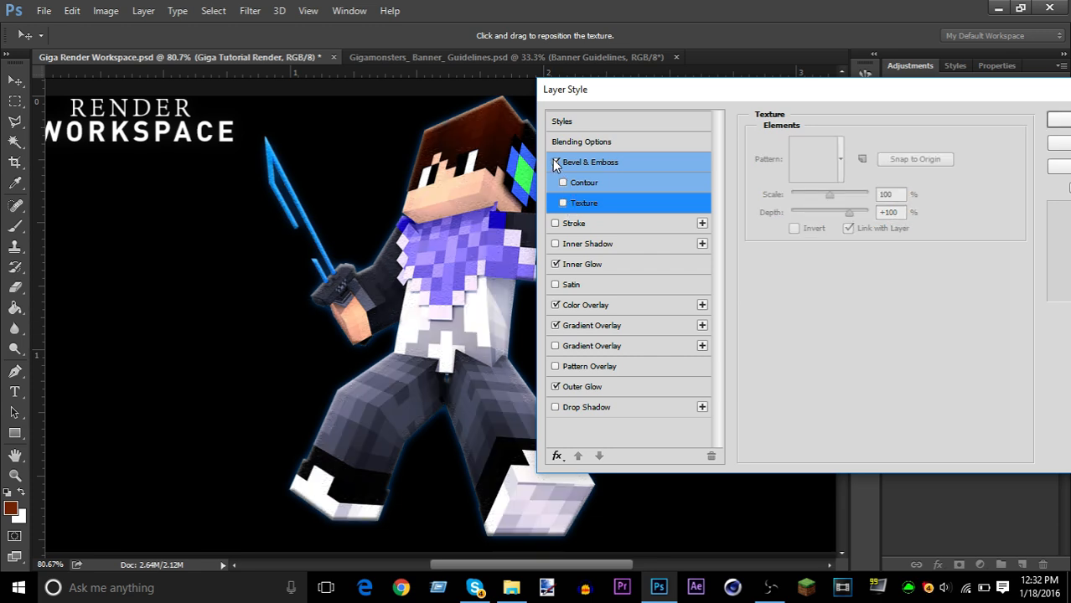
pyautogui.click(554, 163)
pyautogui.click(564, 286)
pyautogui.click(554, 285)
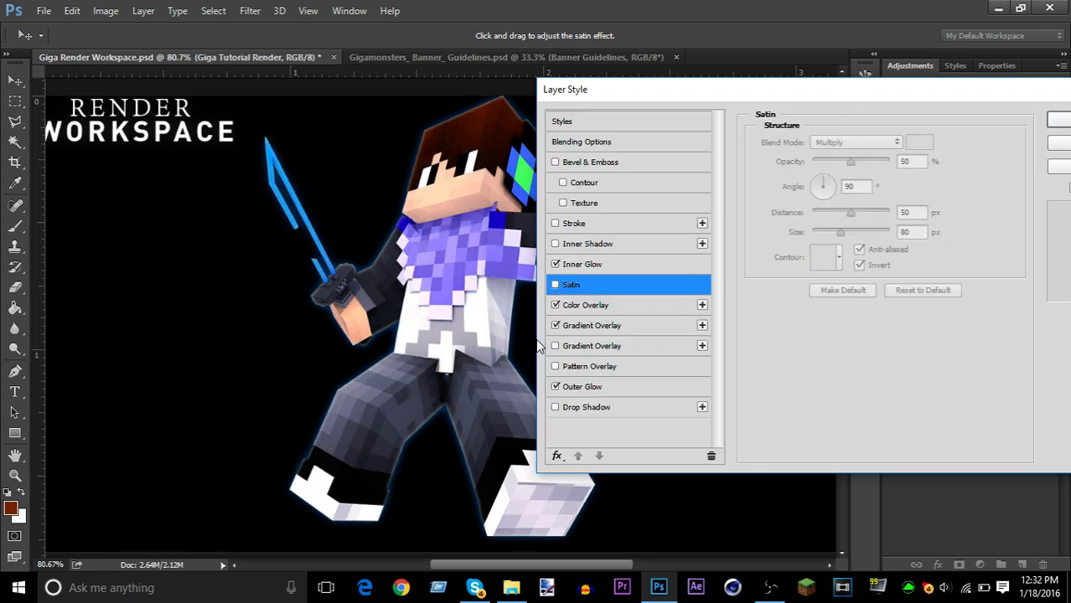
pyautogui.click(561, 407)
pyautogui.click(555, 408)
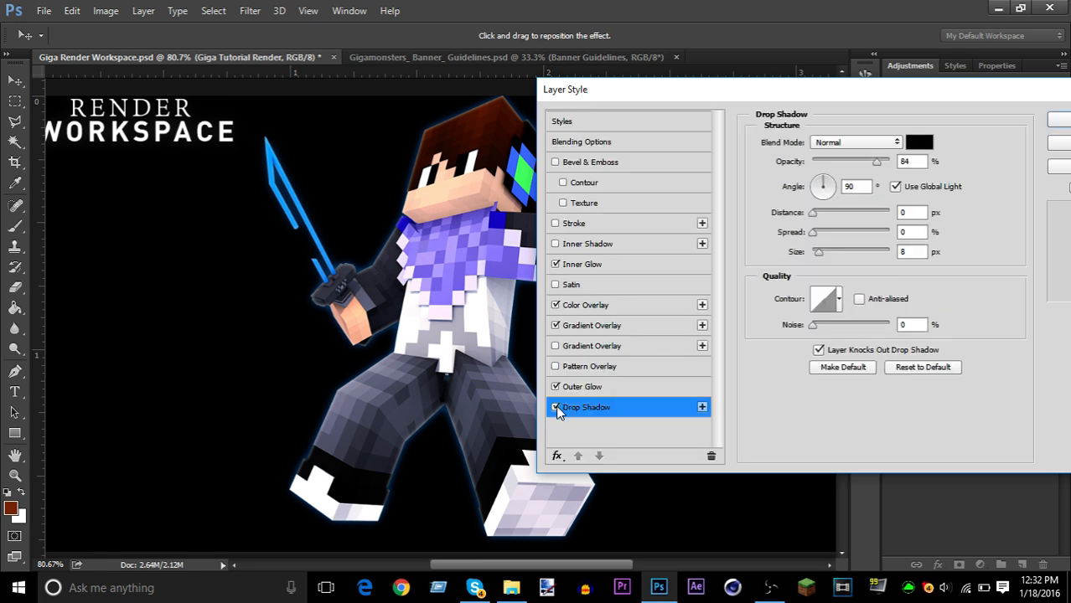
# - Apply the layer style settings to the Giga Tutorial Render layer
pyautogui.moveTo(719, 89); pyautogui.dragTo(513, 84)
pyautogui.click(756, 116)
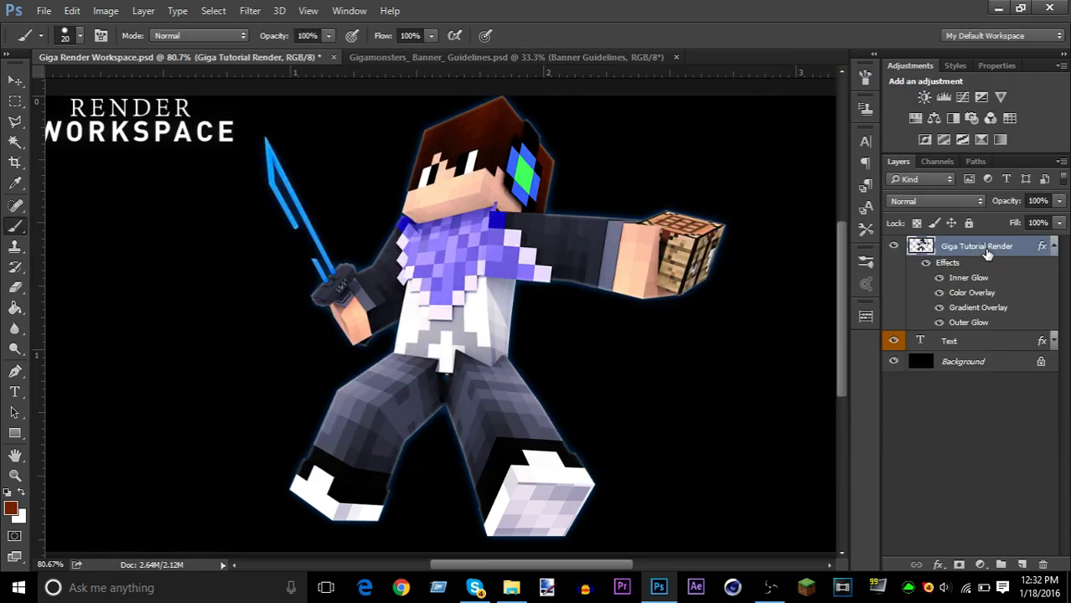
# - Compare the render with all its layer effects hidden and shown, and with the Color Overlay off and on
pyautogui.click(927, 263)
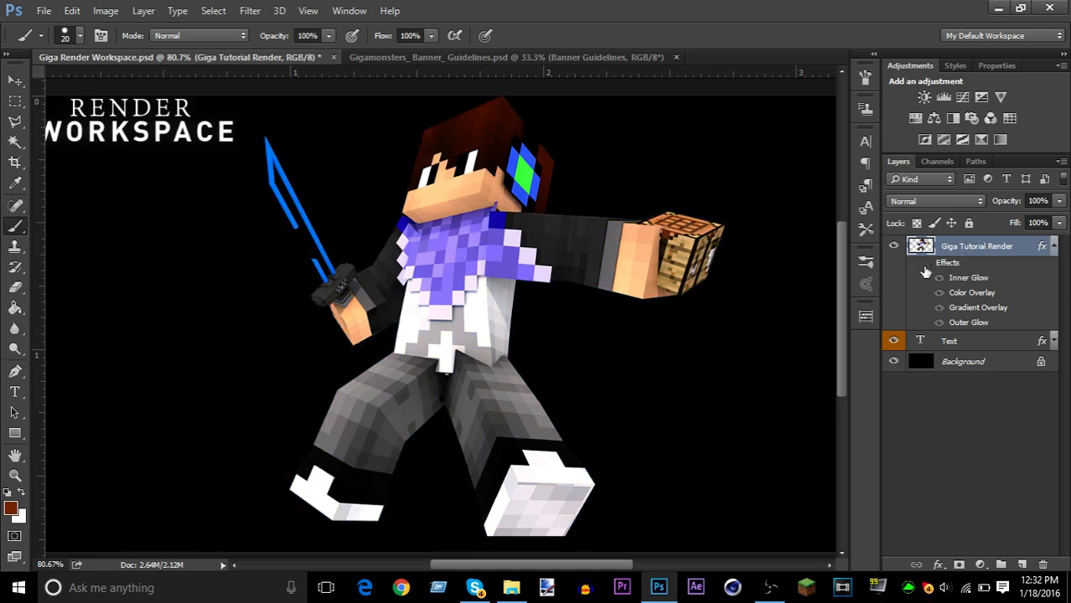
pyautogui.click(926, 265)
pyautogui.click(926, 267)
pyautogui.click(926, 264)
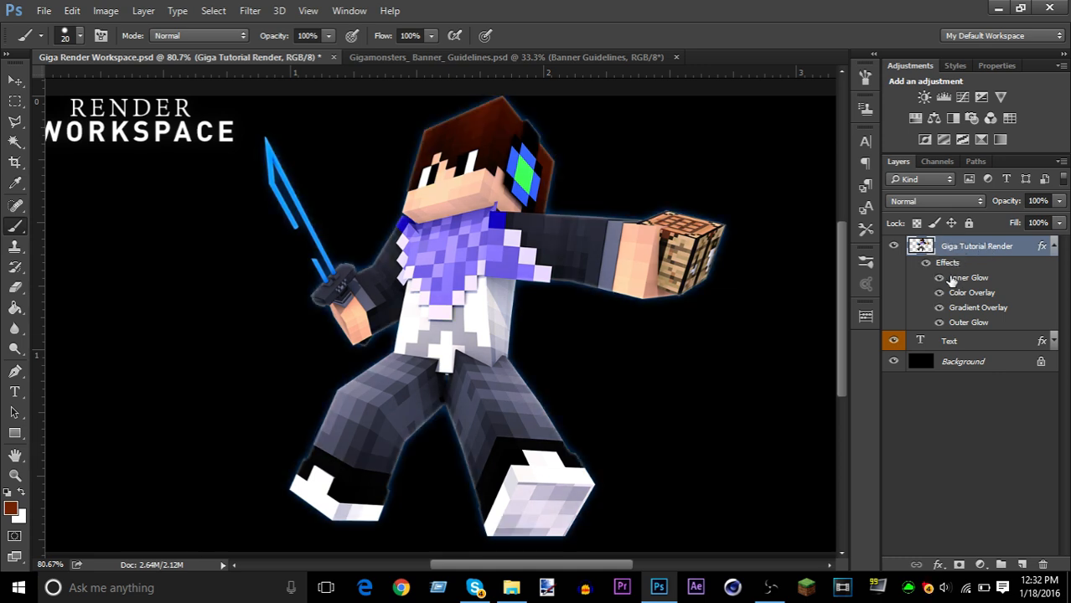
pyautogui.click(942, 293)
pyautogui.click(942, 294)
# - Reopen the Giga Tutorial Render layer's blending options and set the Inner Glow's opacity to 23%
pyautogui.rightClick(966, 250)
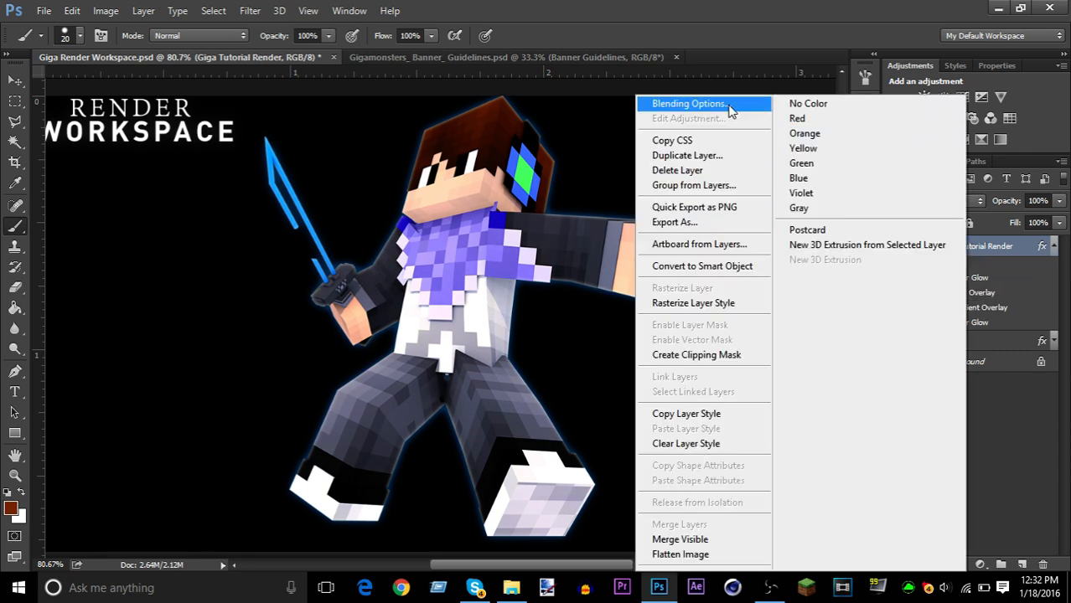
pyautogui.click(509, 281)
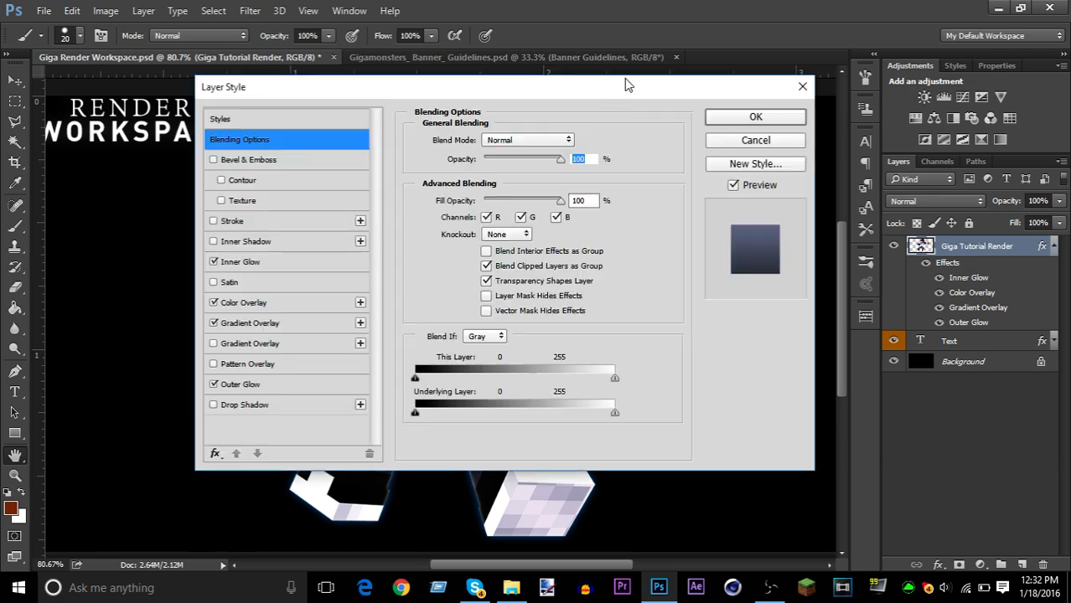
pyautogui.moveTo(641, 86); pyautogui.dragTo(918, 109)
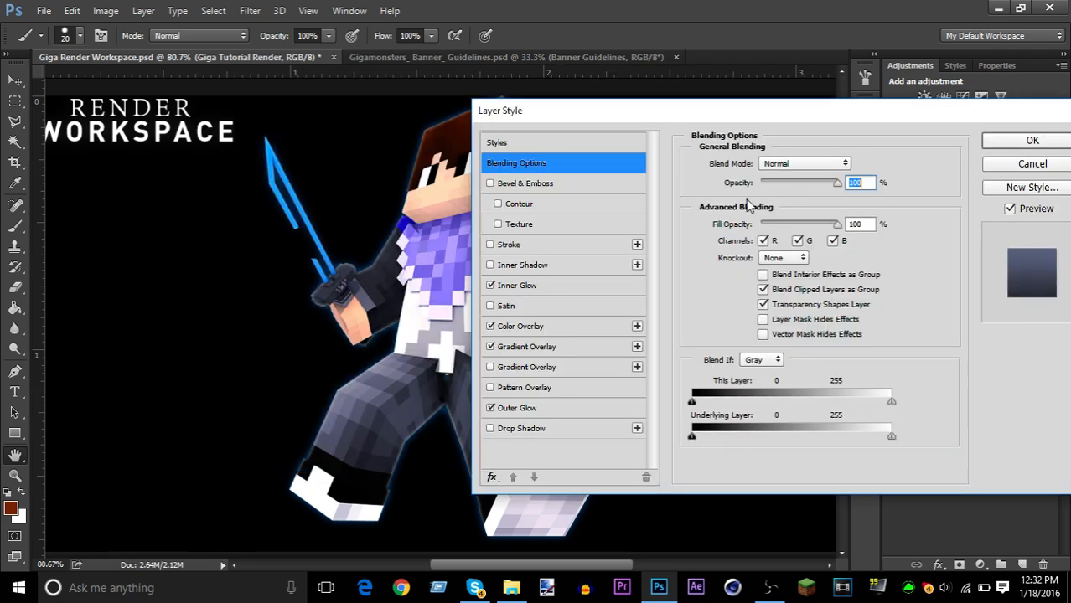
pyautogui.click(559, 283)
pyautogui.moveTo(769, 187); pyautogui.dragTo(765, 184)
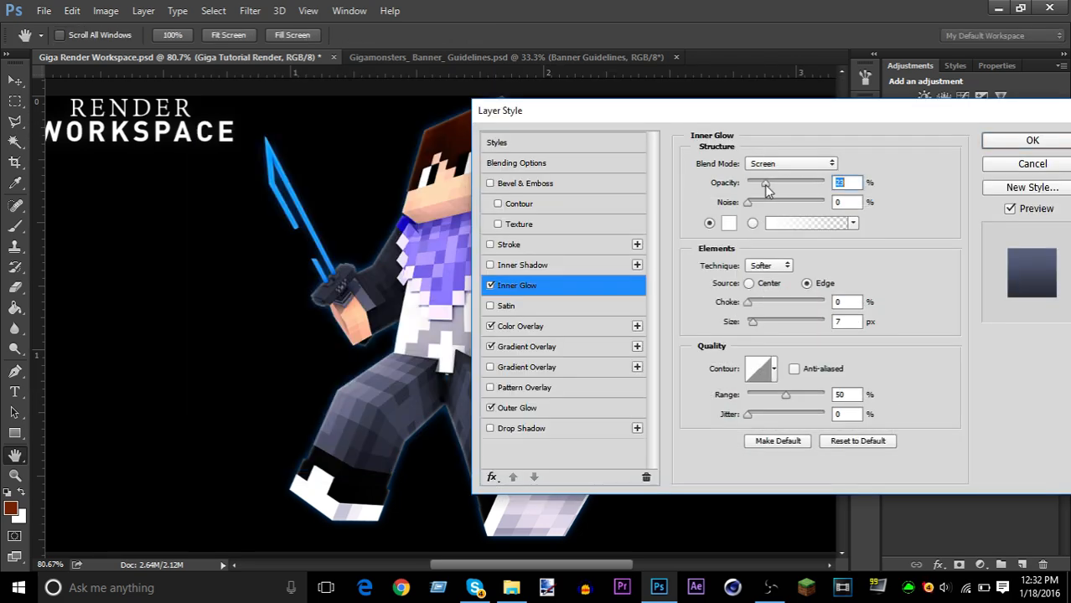
# - Set the Outer Glow's opacity to 19%, and apply the layer style
pyautogui.click(520, 413)
pyautogui.moveTo(758, 182); pyautogui.dragTo(765, 191)
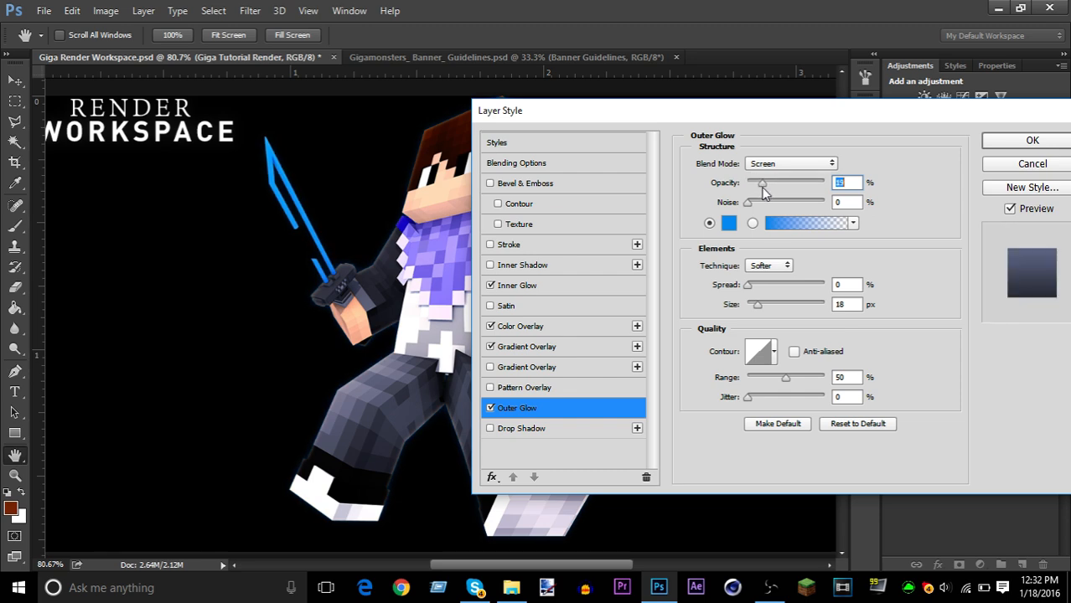
pyautogui.click(1023, 137)
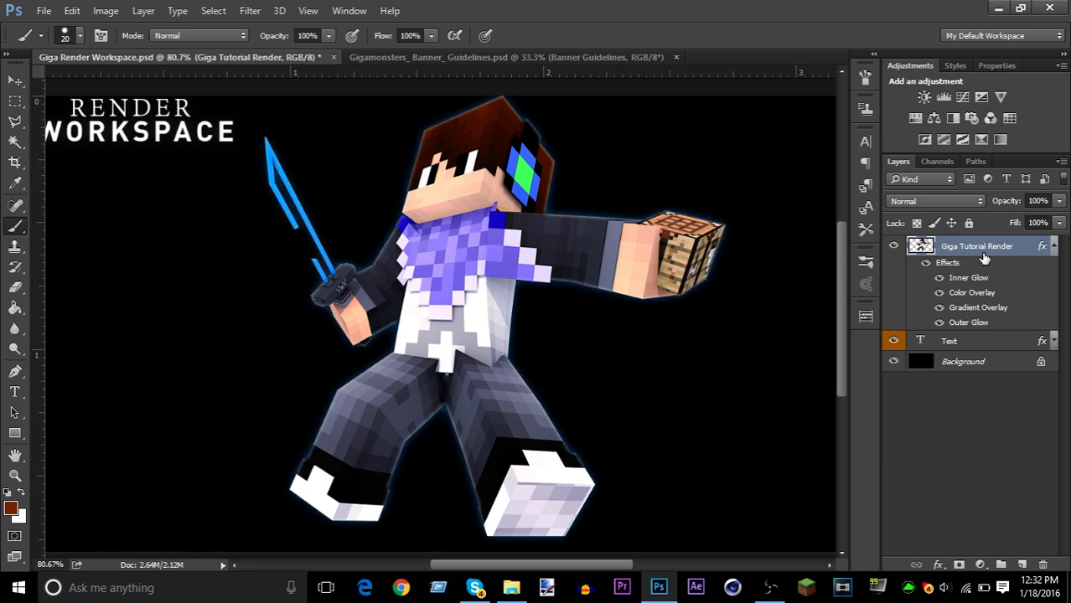
pyautogui.scroll(2, 284, 164)
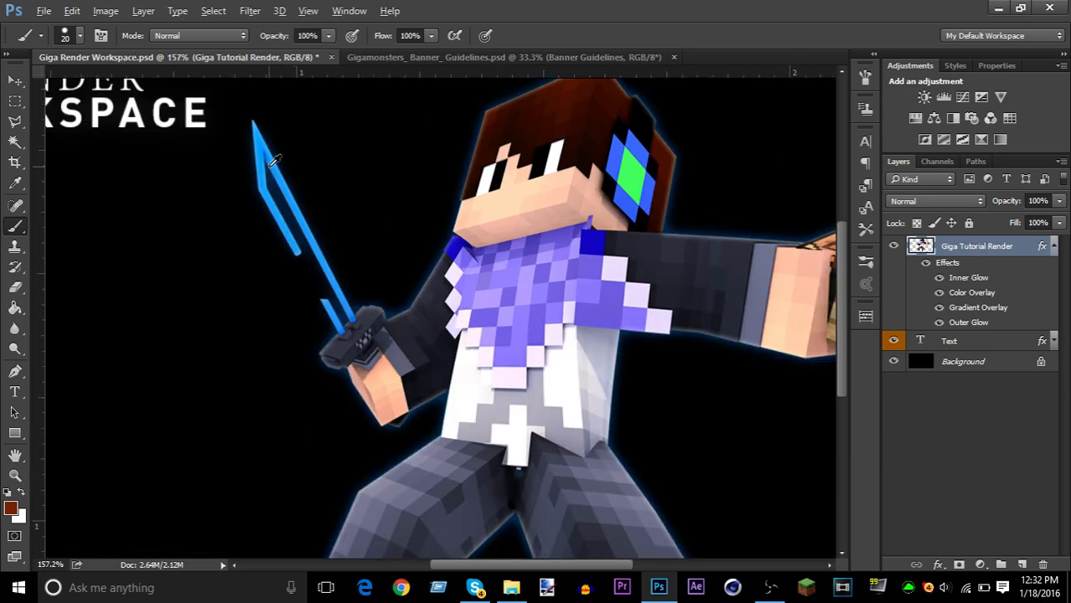
# - Add a new layer above the Giga Tutorial Render layer and set the Brush tool's foreground color to bright blue 1ec5fc
pyautogui.click(1023, 565)
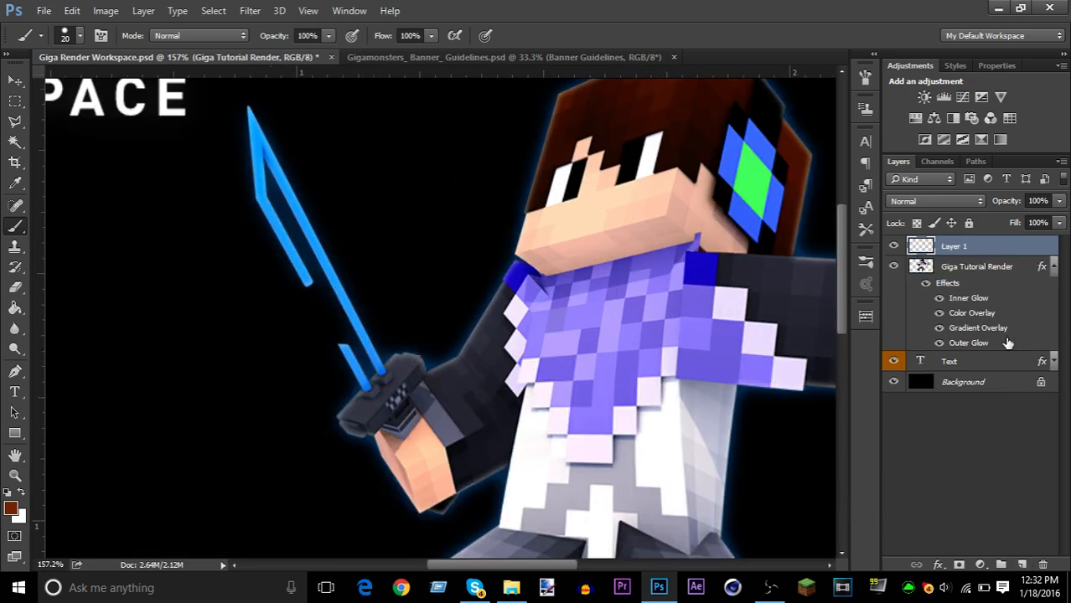
pyautogui.click(10, 507)
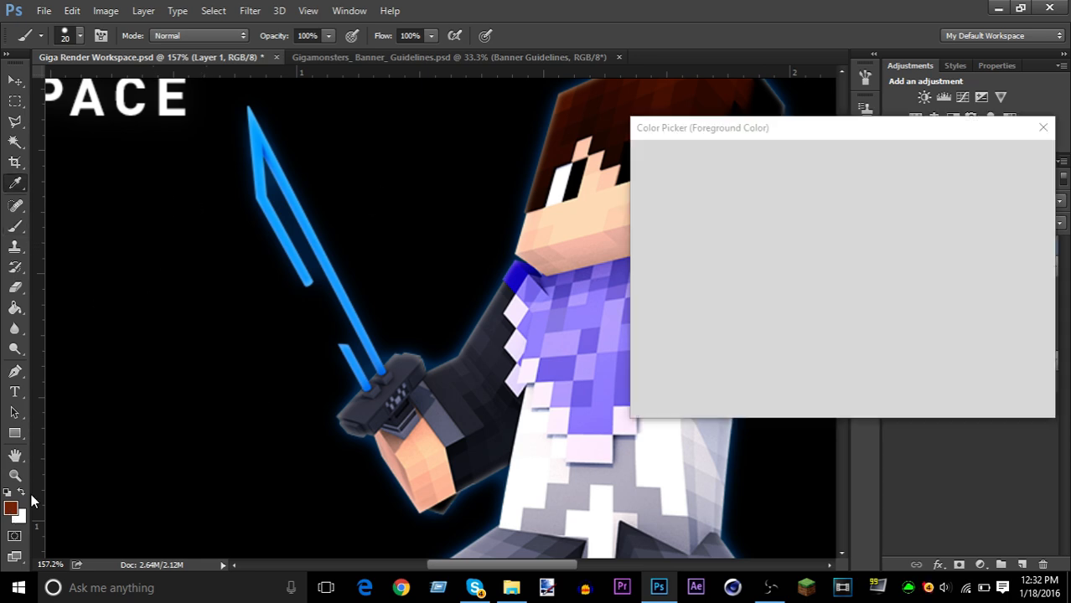
pyautogui.write('0d6481')
pyautogui.click(335, 276)
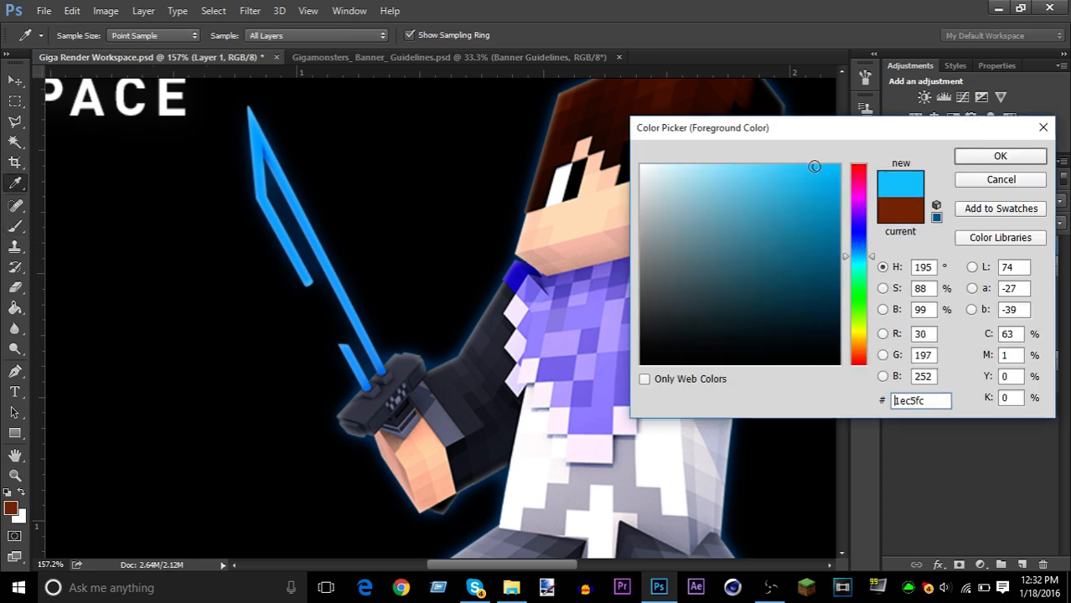
pyautogui.click(999, 156)
pyautogui.press('i')
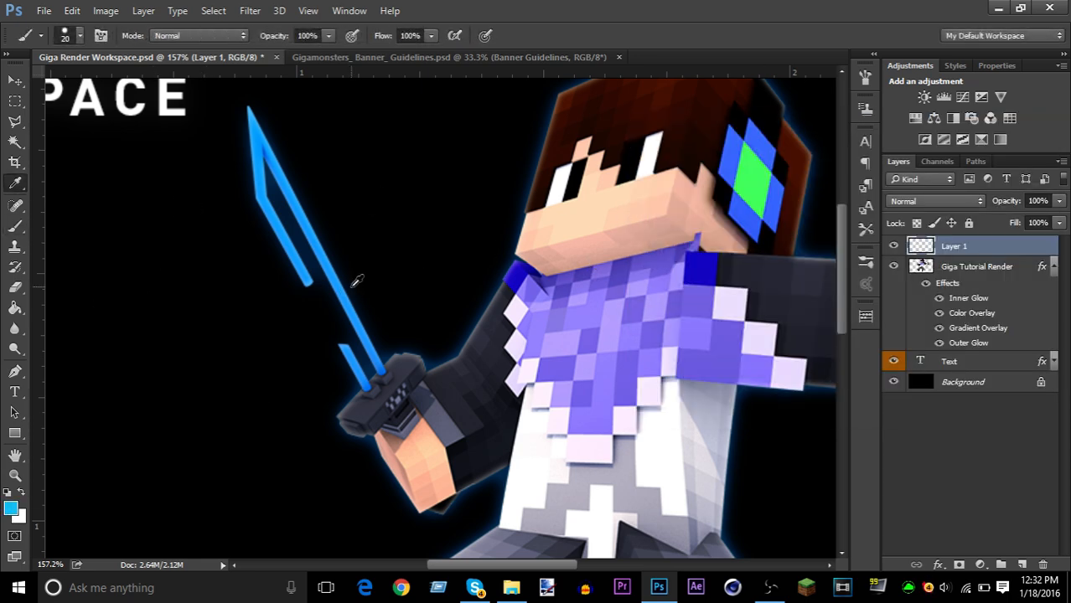
pyautogui.press('b')
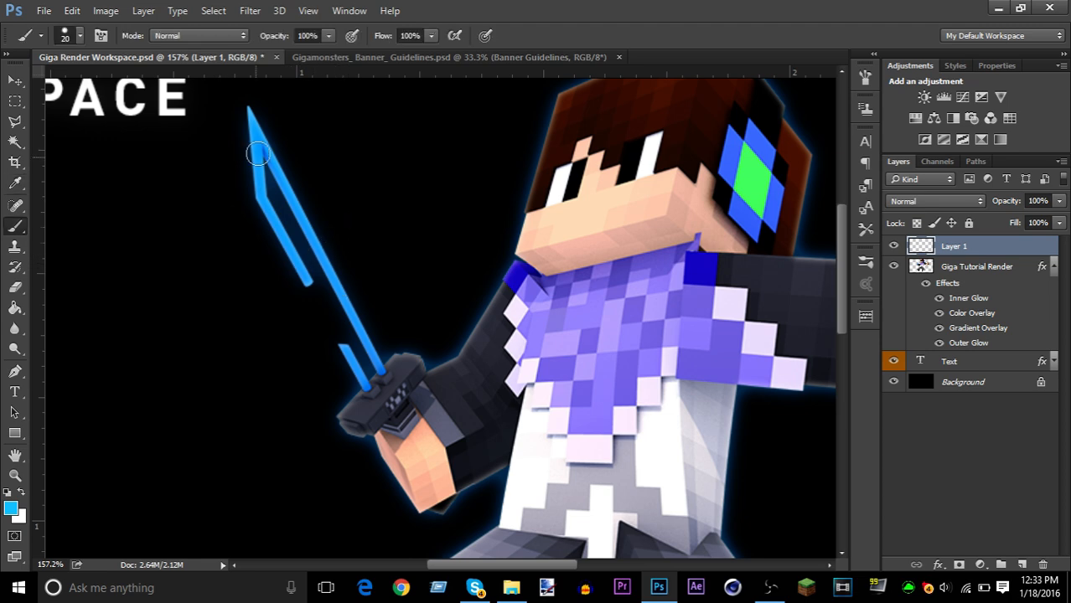
# - Try painting over the sword blade with the hard round brush and a bristle fan brush, undoing the strokes
pyautogui.moveTo(251, 119)
pyautogui.mouseDown()
pyautogui.moveTo(295, 209)
pyautogui.moveTo(281, 191)
pyautogui.mouseUp()
pyautogui.hotkey('ctrl', 'z')
pyautogui.click(63, 32)
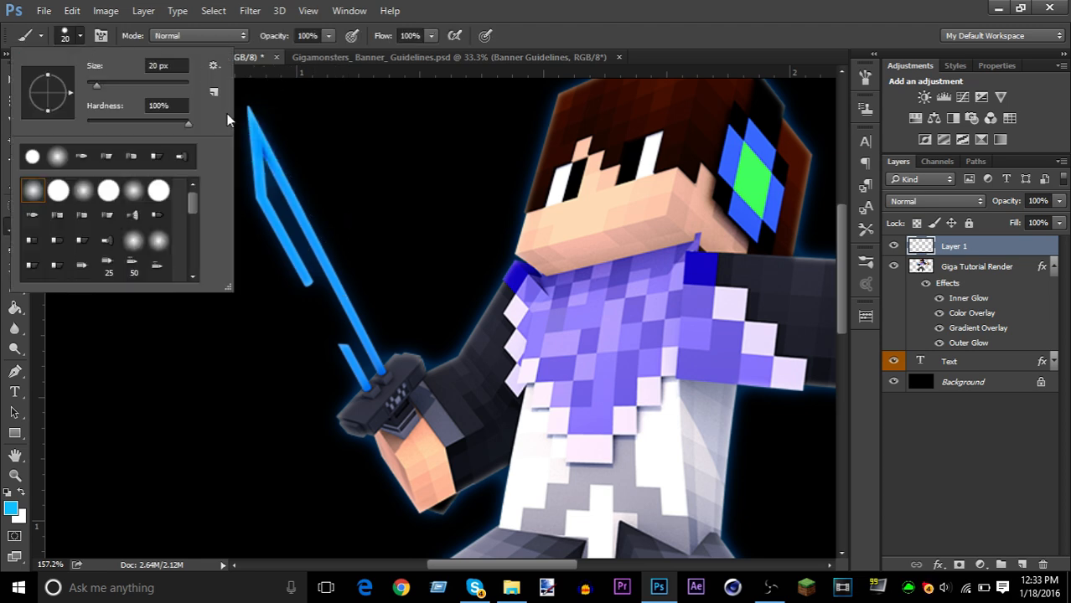
pyautogui.moveTo(123, 107); pyautogui.dragTo(73, 133)
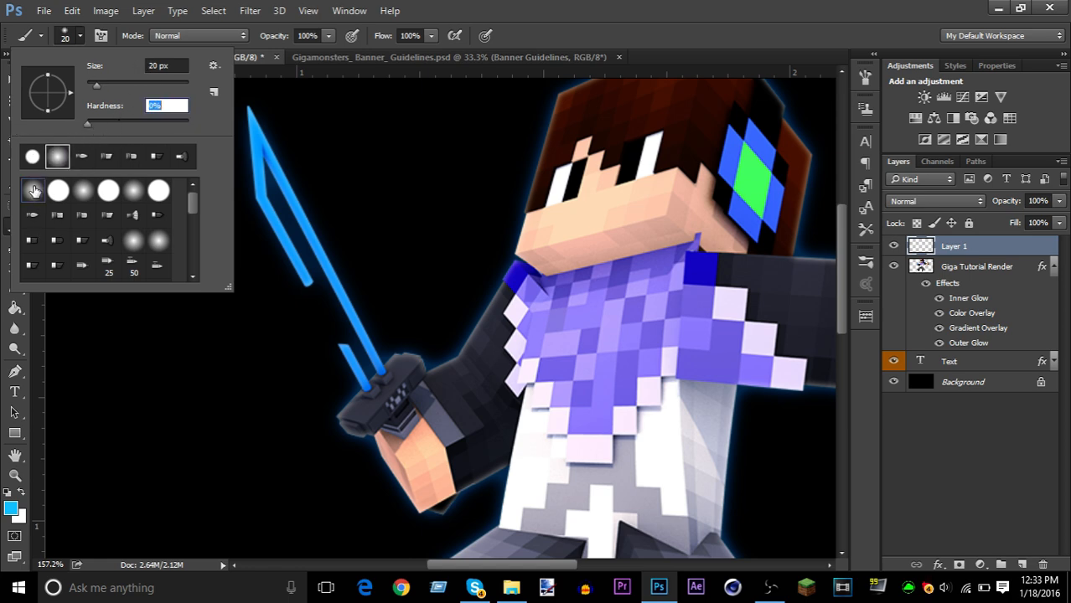
pyautogui.click(133, 215)
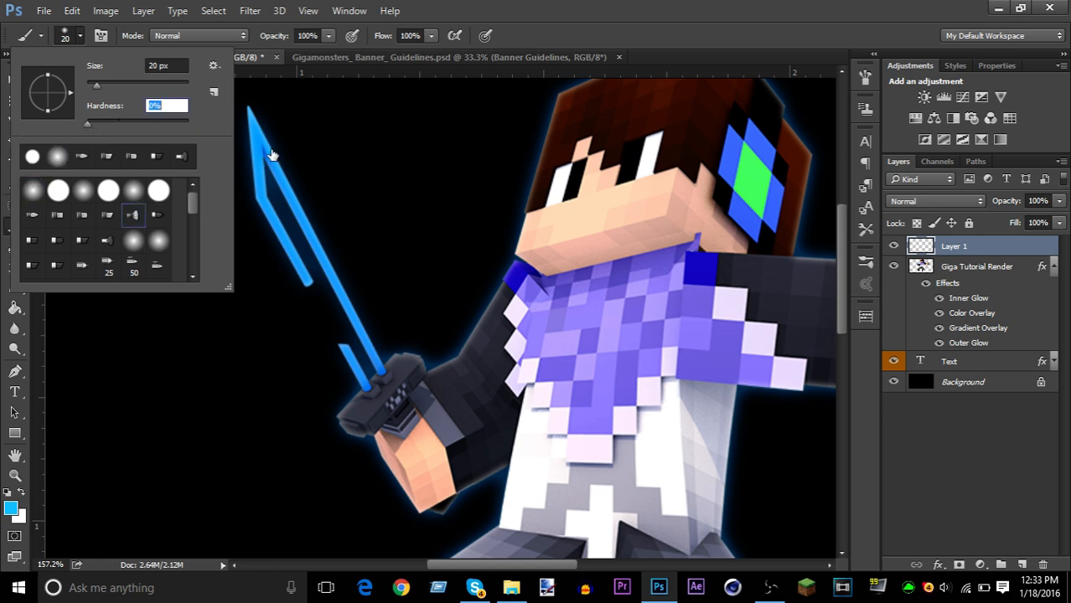
pyautogui.click(297, 234)
pyautogui.moveTo(276, 201)
pyautogui.mouseDown()
pyautogui.moveTo(251, 167)
pyautogui.moveTo(311, 211)
pyautogui.moveTo(336, 204)
pyautogui.mouseUp()
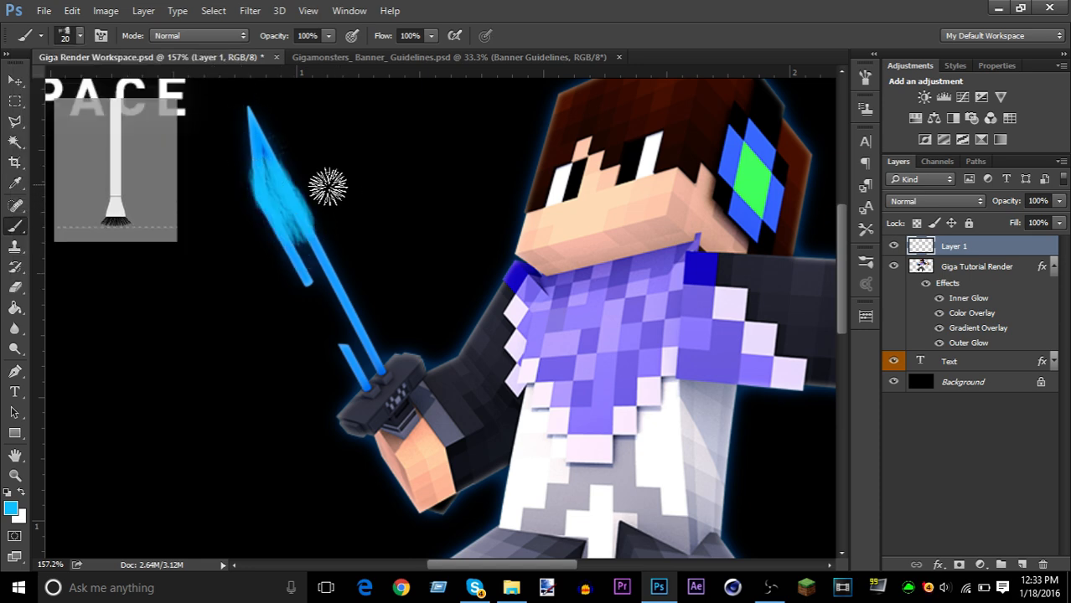
pyautogui.hotkey('ctrl', 'z')
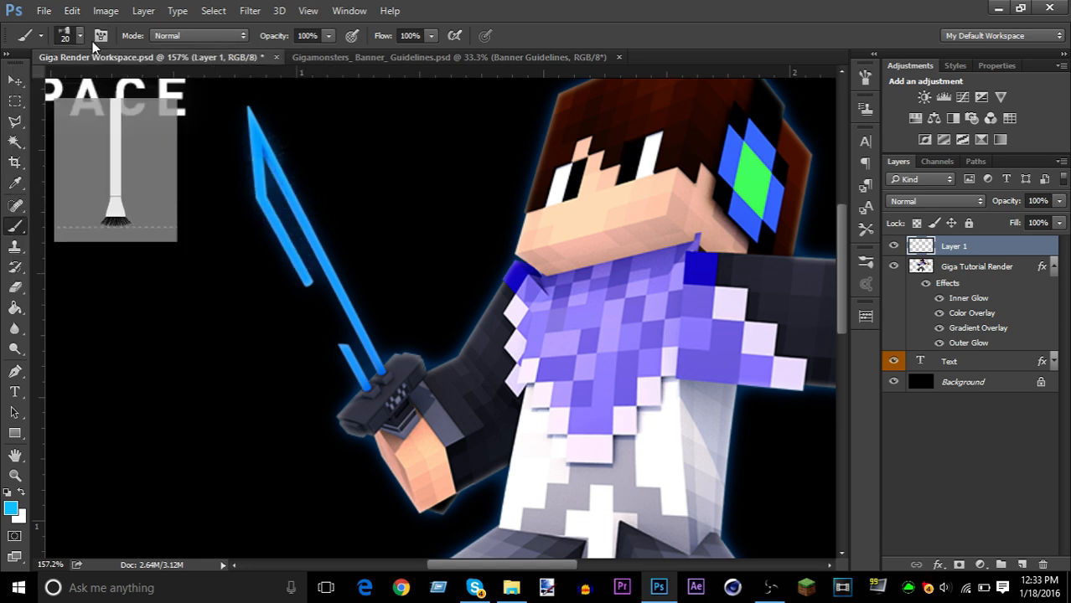
# - Paint over the sword's blade edges on Layer 1 with a soft round 20 px brush at 0% hardness
pyautogui.click(69, 35)
pyautogui.click(81, 156)
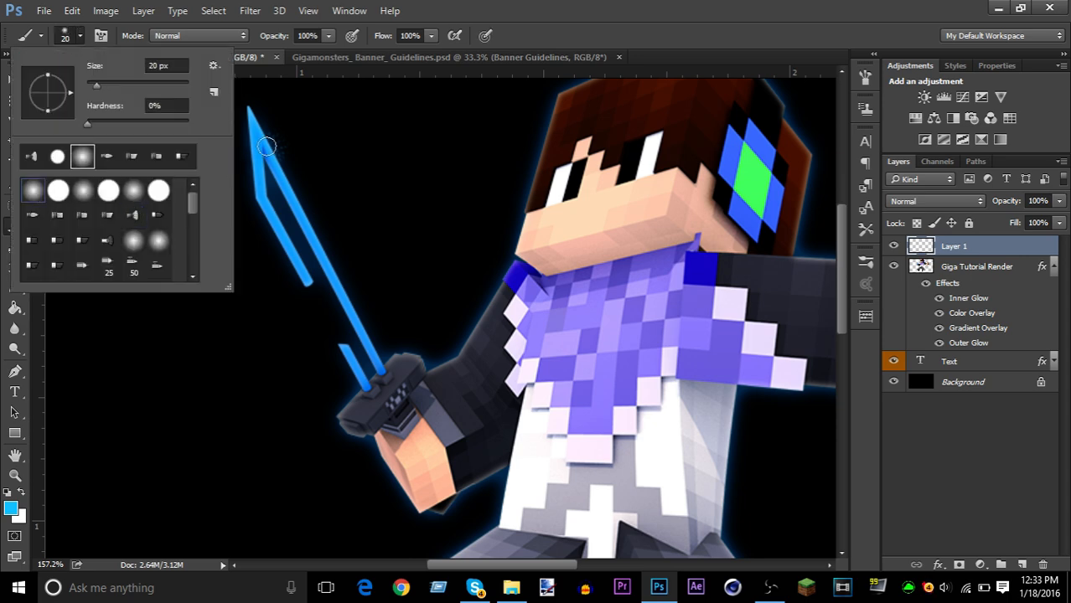
pyautogui.click(258, 141)
pyautogui.moveTo(250, 117)
pyautogui.mouseDown()
pyautogui.moveTo(381, 355)
pyautogui.moveTo(362, 369)
pyautogui.moveTo(344, 350)
pyautogui.moveTo(373, 387)
pyautogui.mouseUp()
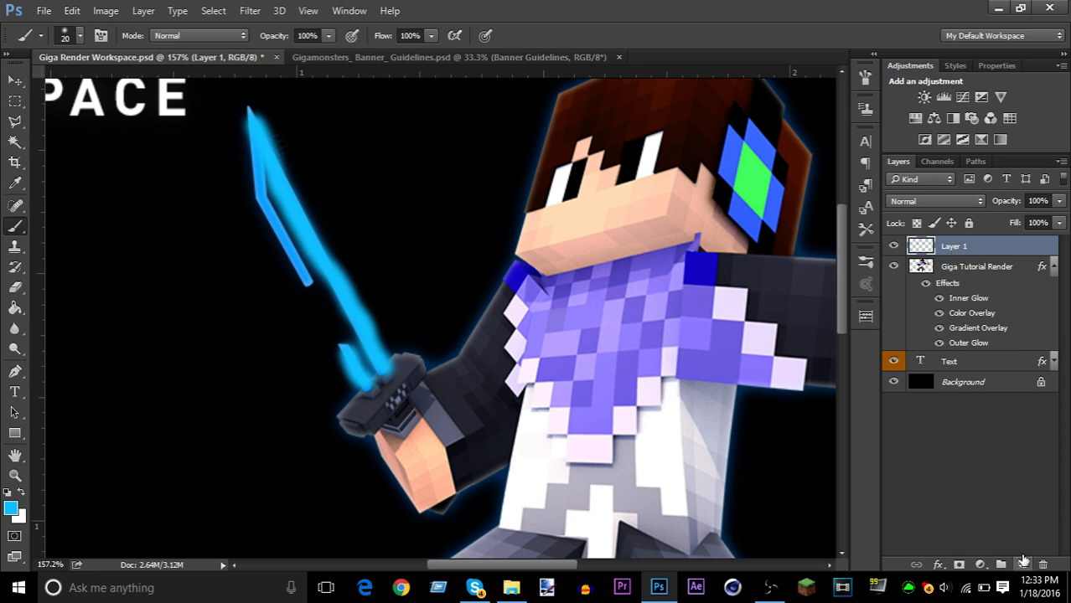
pyautogui.moveTo(254, 132)
pyautogui.mouseDown()
pyautogui.moveTo(257, 188)
pyautogui.moveTo(301, 283)
pyautogui.moveTo(269, 211)
pyautogui.mouseUp()
# - Set Layer 1's blend mode to Linear Dodge (Add)
pyautogui.click(963, 201)
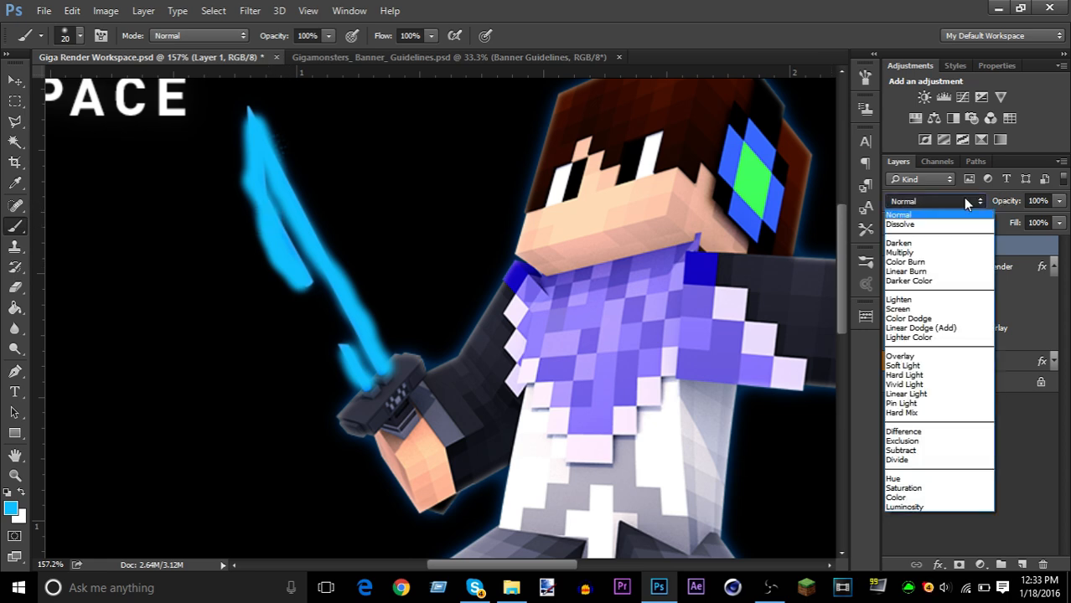
pyautogui.click(945, 330)
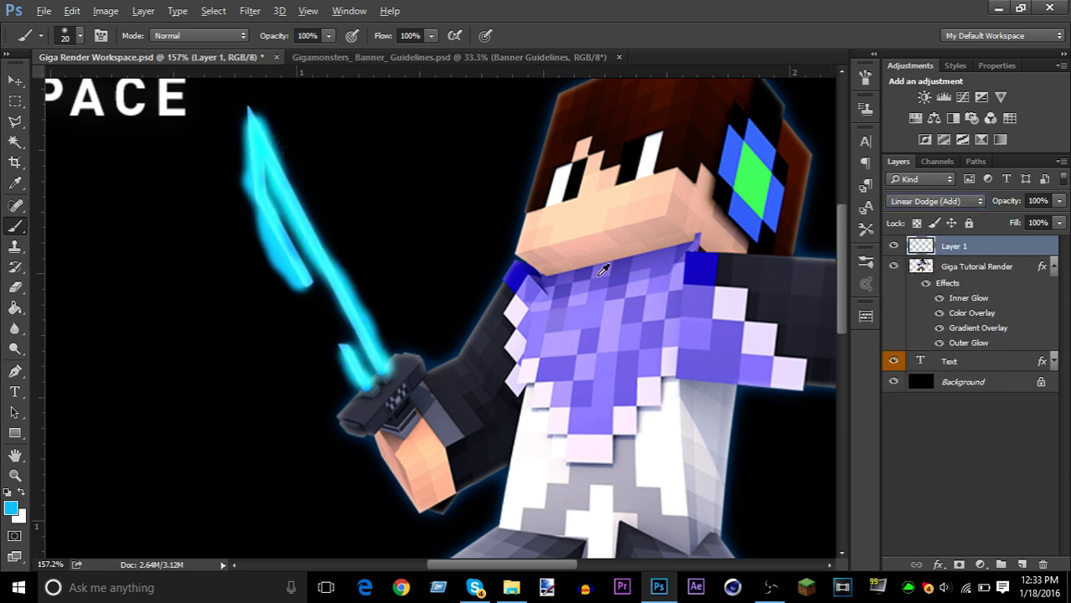
pyautogui.click(15, 79)
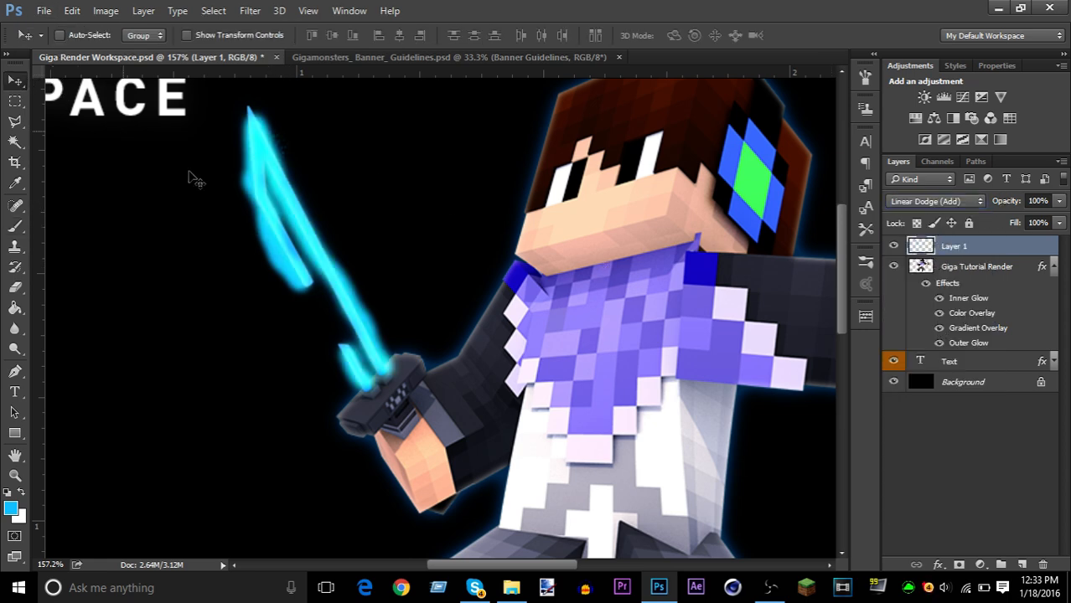
# - Soften the painted sword strokes on Layer 1 with a Gaussian Blur of about 4.8 pixels radius
pyautogui.scroll(-2, 279, 233)
pyautogui.scroll(3, 223, 235)
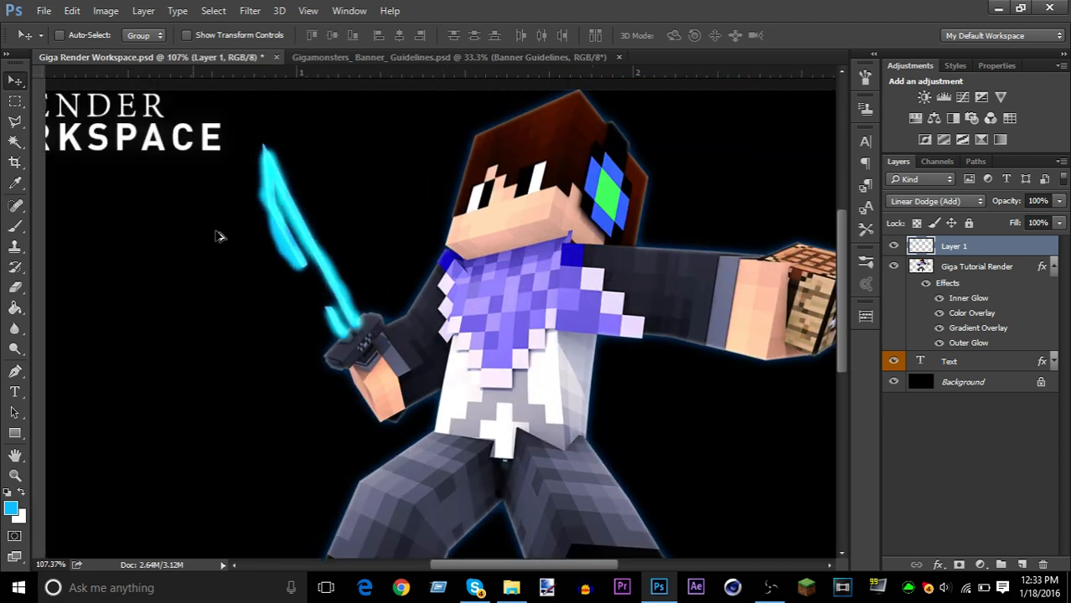
pyautogui.click(250, 10)
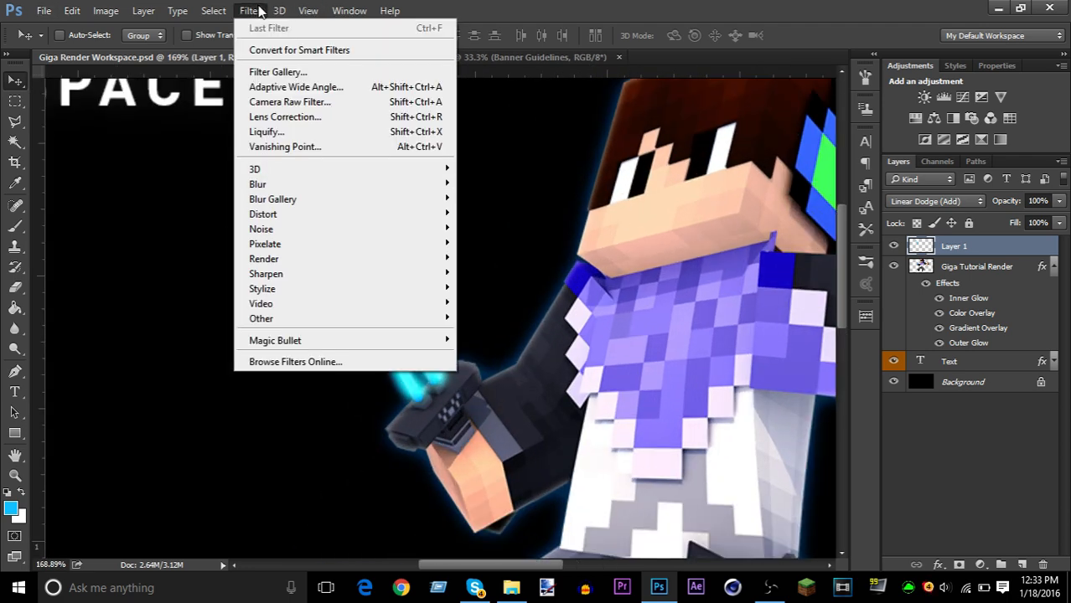
pyautogui.moveTo(436, 184)
pyautogui.click(503, 241)
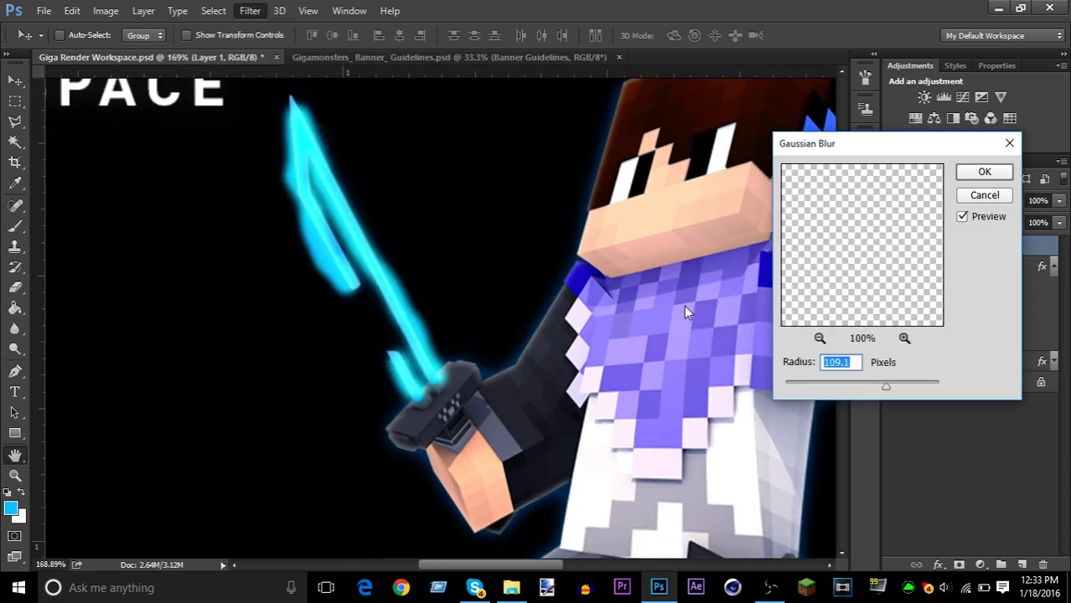
pyautogui.moveTo(807, 385)
pyautogui.mouseDown()
pyautogui.moveTo(840, 393)
pyautogui.moveTo(823, 390)
pyautogui.mouseUp()
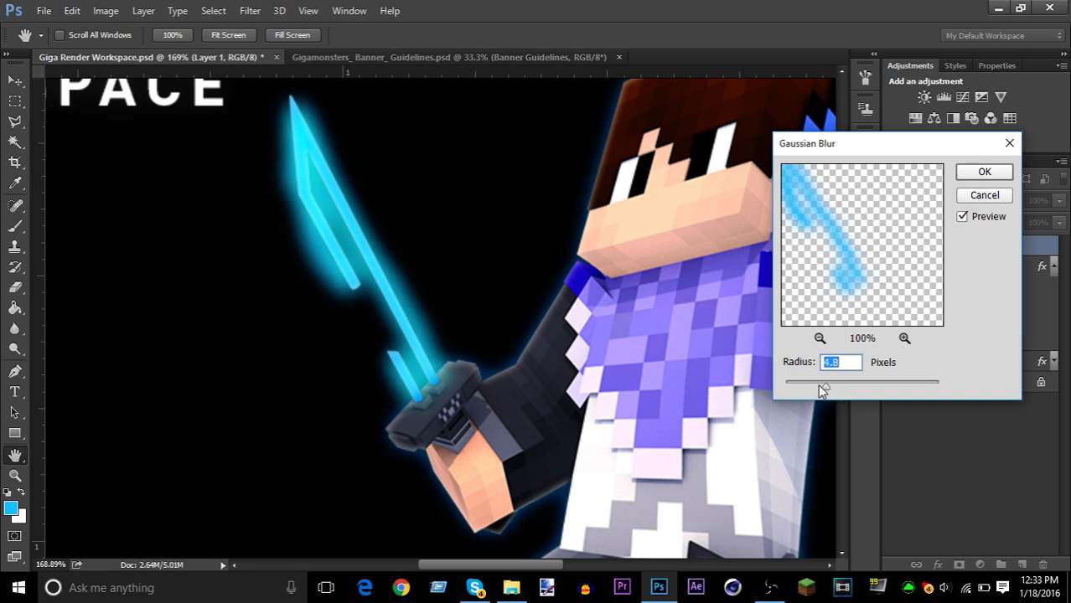
pyautogui.click(985, 171)
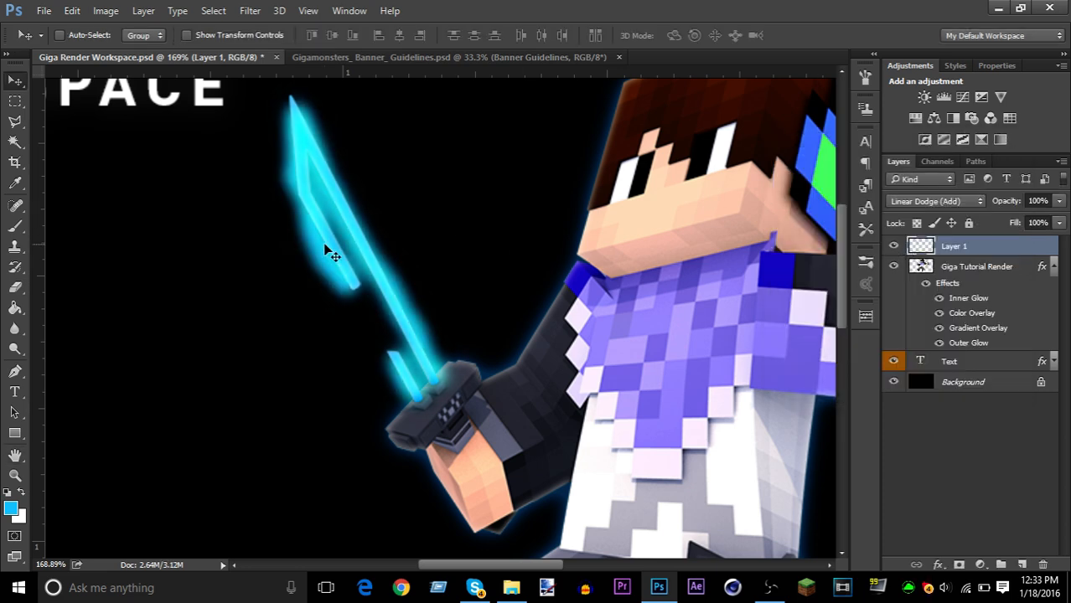
# - Erase some of the excess glow beside the sword's lower blade edge with a soft 45 px eraser
pyautogui.press('e')
pyautogui.press('[')
pyautogui.press('[')
pyautogui.press('[')
pyautogui.press('[')
pyautogui.press('[')
pyautogui.press('[')
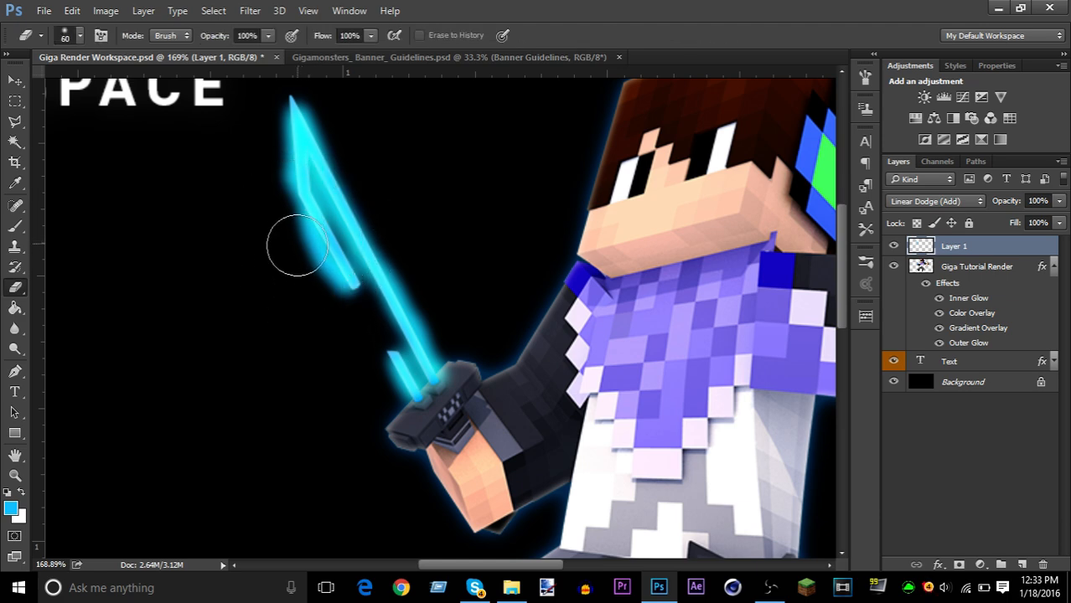
pyautogui.moveTo(298, 263)
pyautogui.mouseDown()
pyautogui.moveTo(317, 296)
pyautogui.moveTo(305, 278)
pyautogui.mouseUp()
pyautogui.rightClick(306, 278)
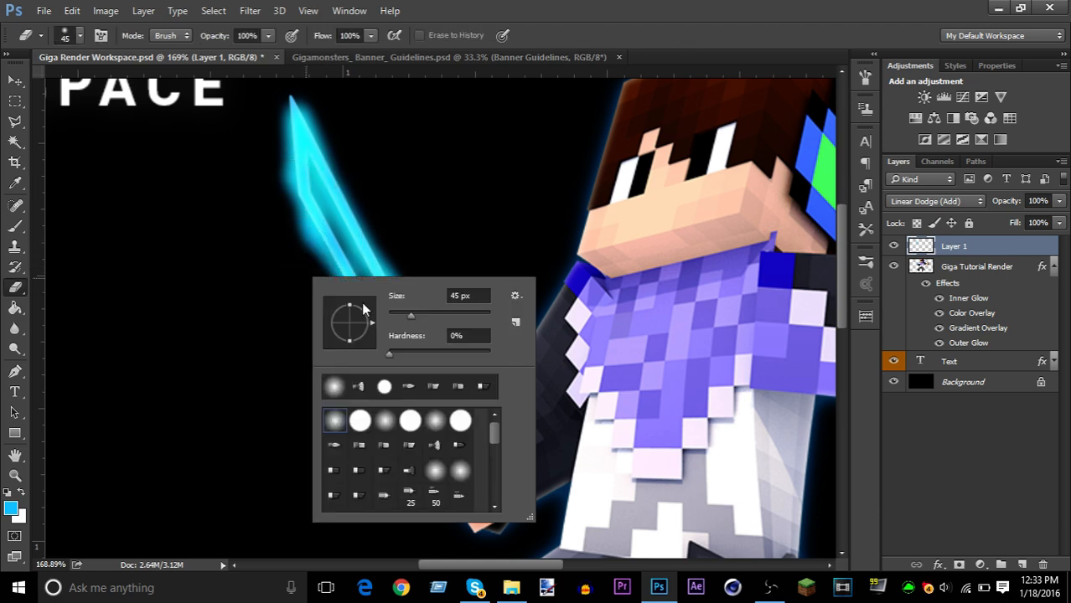
pyautogui.click(15, 80)
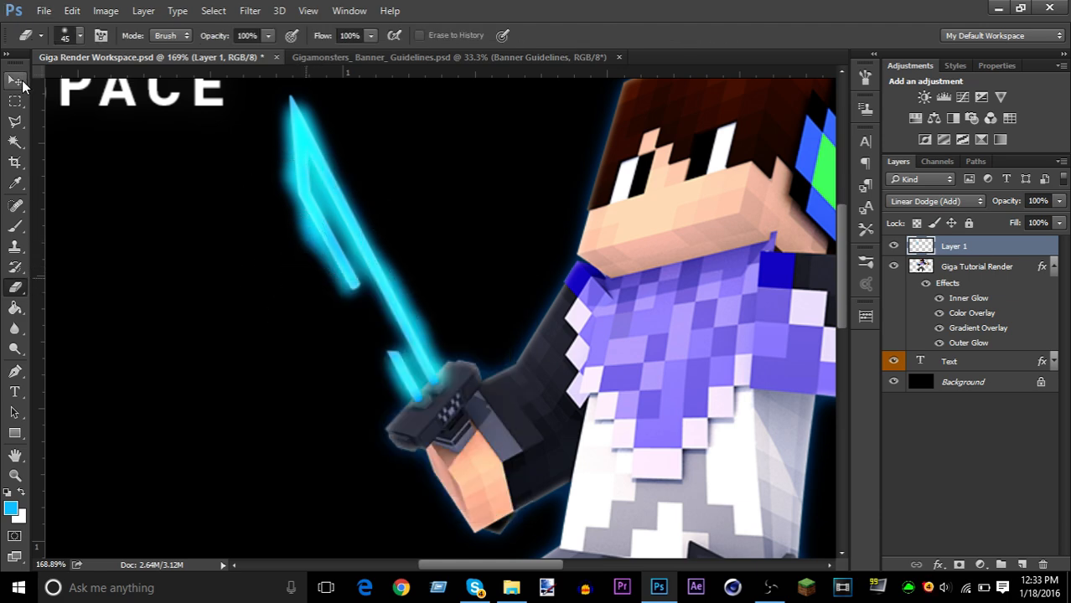
# - Add another new layer above Layer 1 and set the Brush tool's foreground color to white, ffffff
pyautogui.scroll(-5, 516, 338)
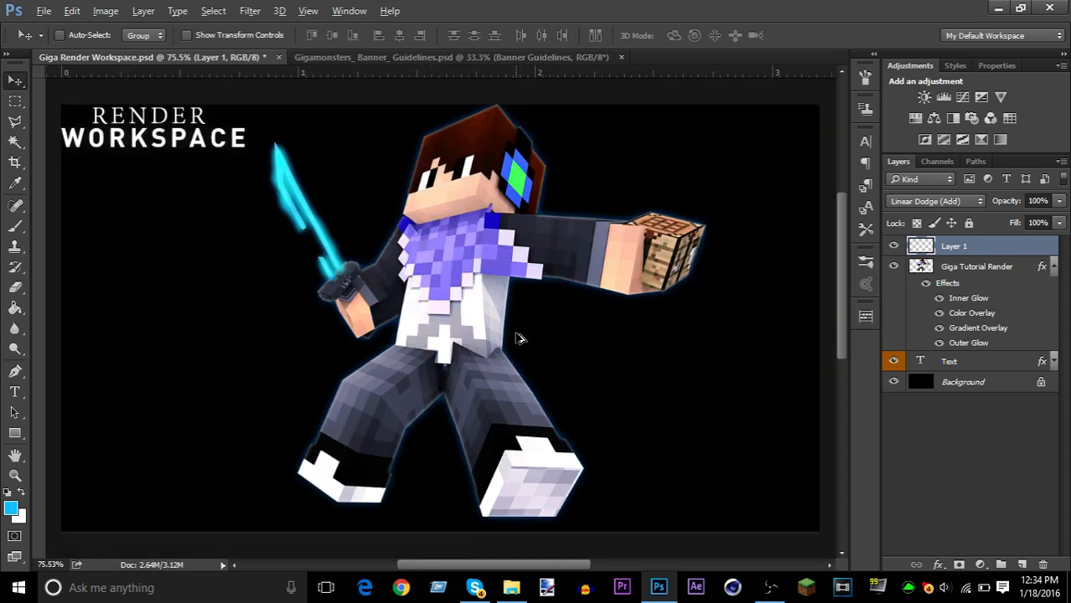
pyautogui.scroll(1, 469, 325)
pyautogui.scroll(1, 469, 323)
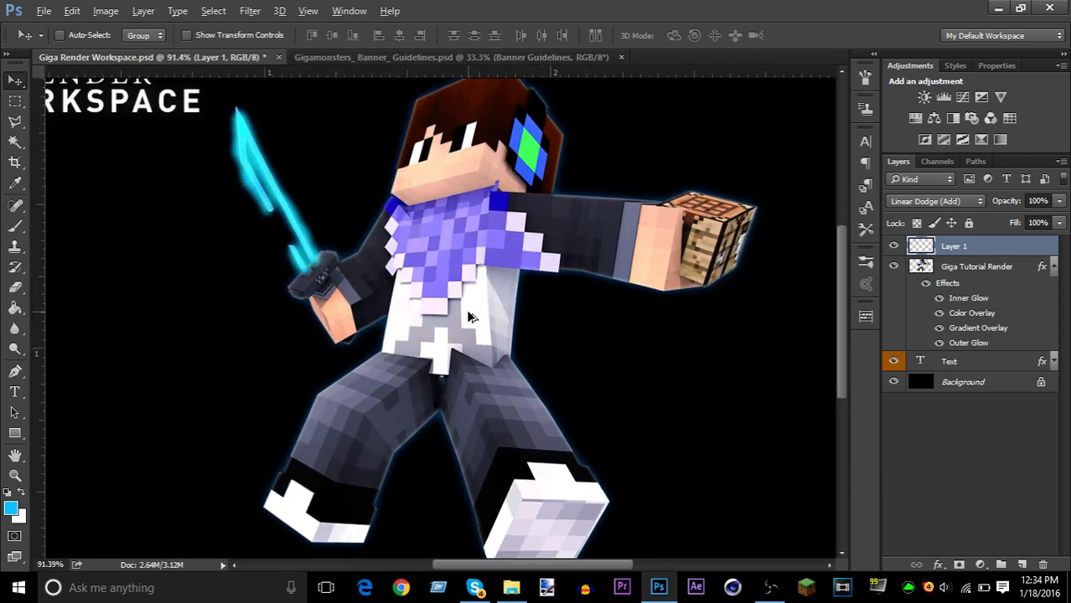
pyautogui.scroll(2, 535, 140)
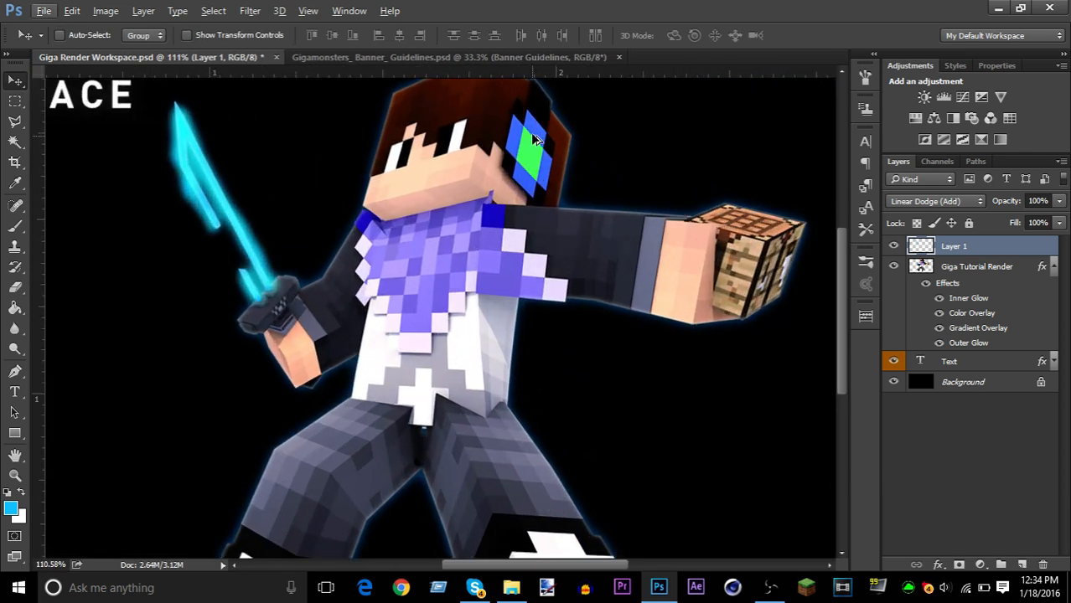
pyautogui.scroll(4, 445, 157)
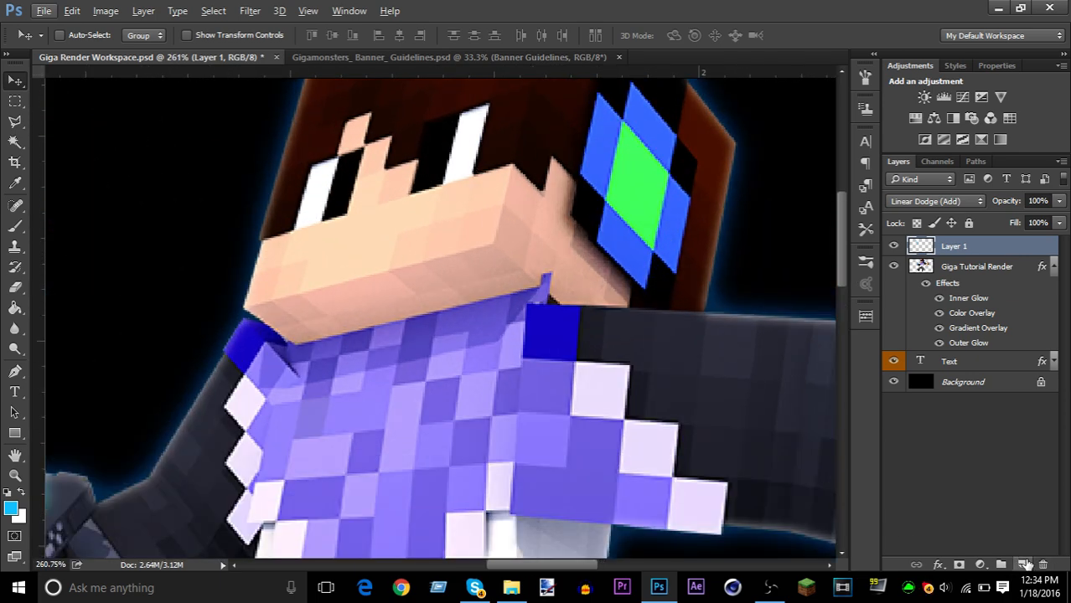
pyautogui.click(1023, 564)
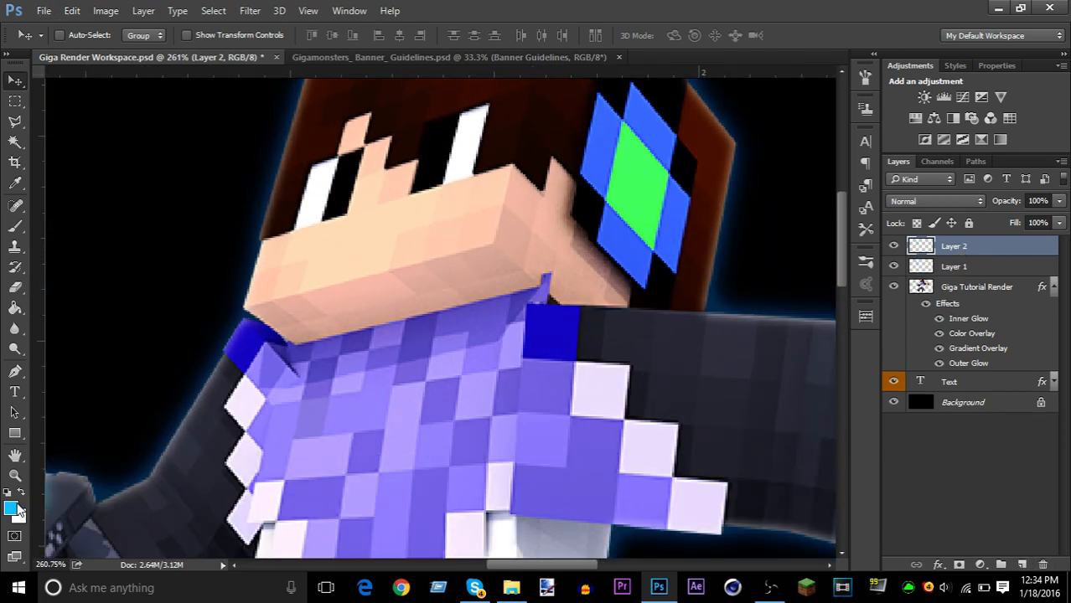
pyautogui.click(12, 507)
pyautogui.click(642, 166)
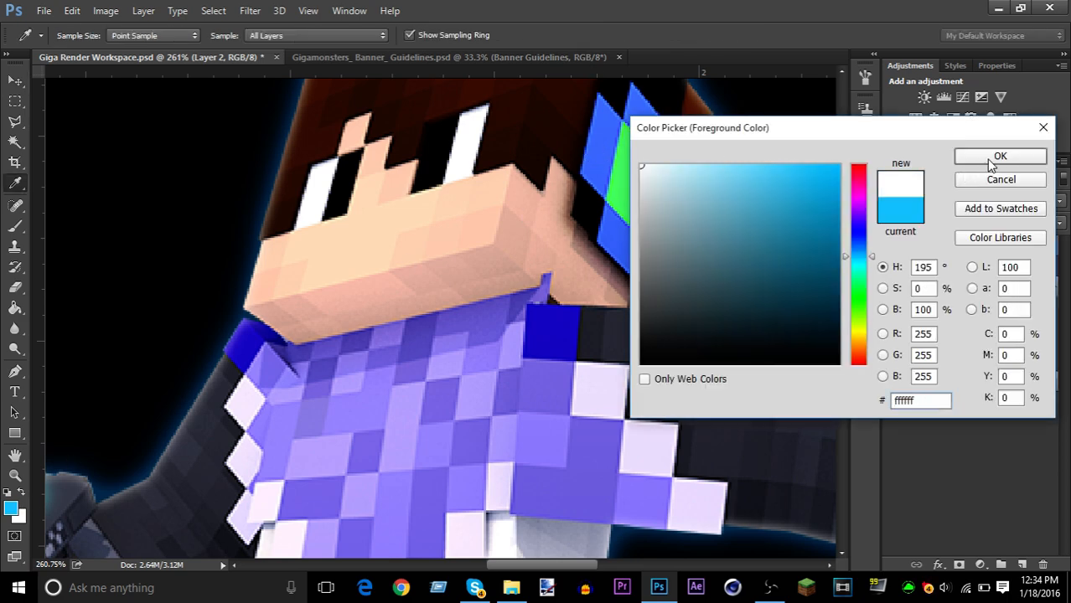
pyautogui.click(997, 157)
pyautogui.press('b')
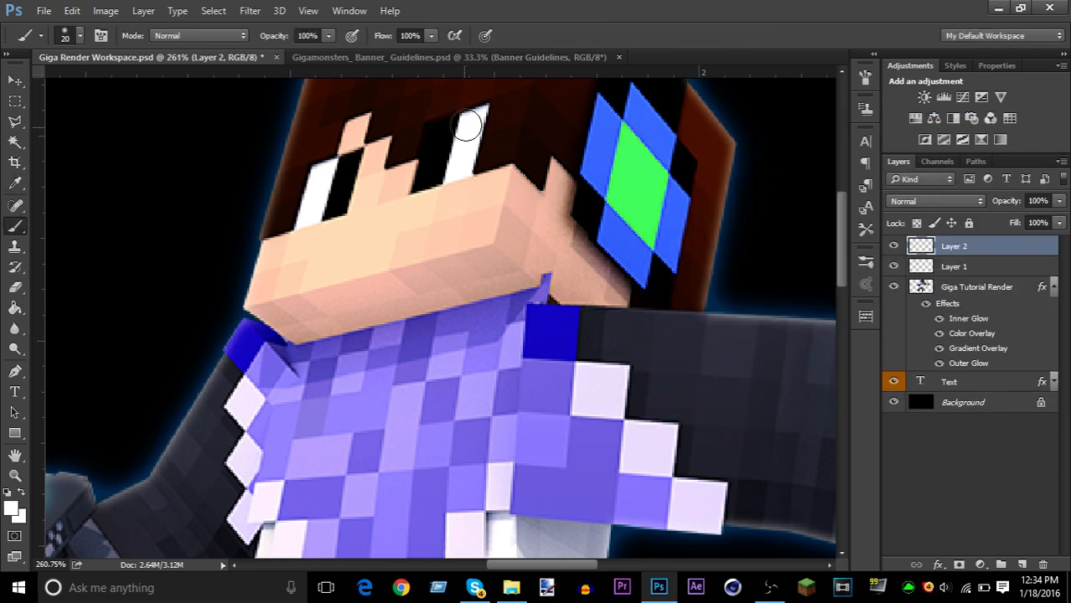
# - Try painting a soft white glow over both of the character's eyes on Layer 2, undoing the strokes
pyautogui.moveTo(466, 125); pyautogui.dragTo(454, 170)
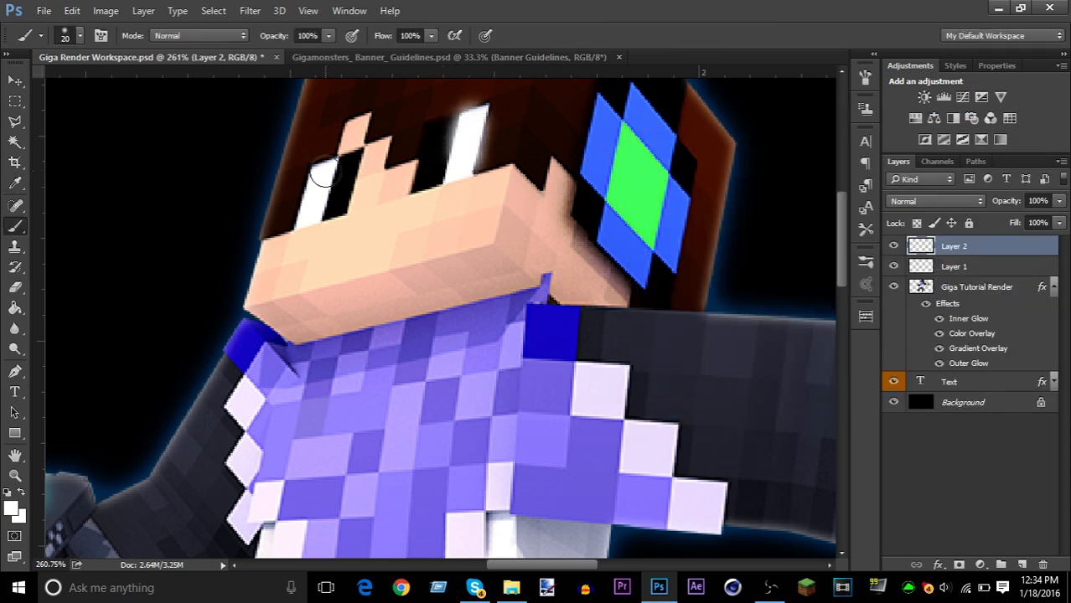
pyautogui.moveTo(325, 174); pyautogui.dragTo(305, 222)
pyautogui.hotkey('ctrl', '0')
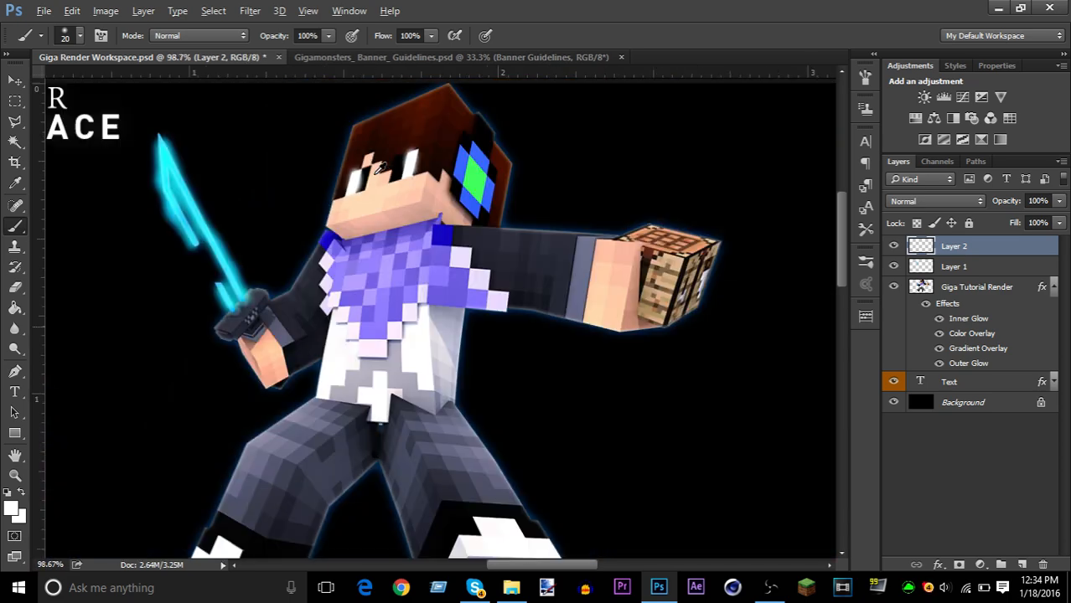
pyautogui.scroll(-1, 381, 167)
pyautogui.scroll(3, 356, 180)
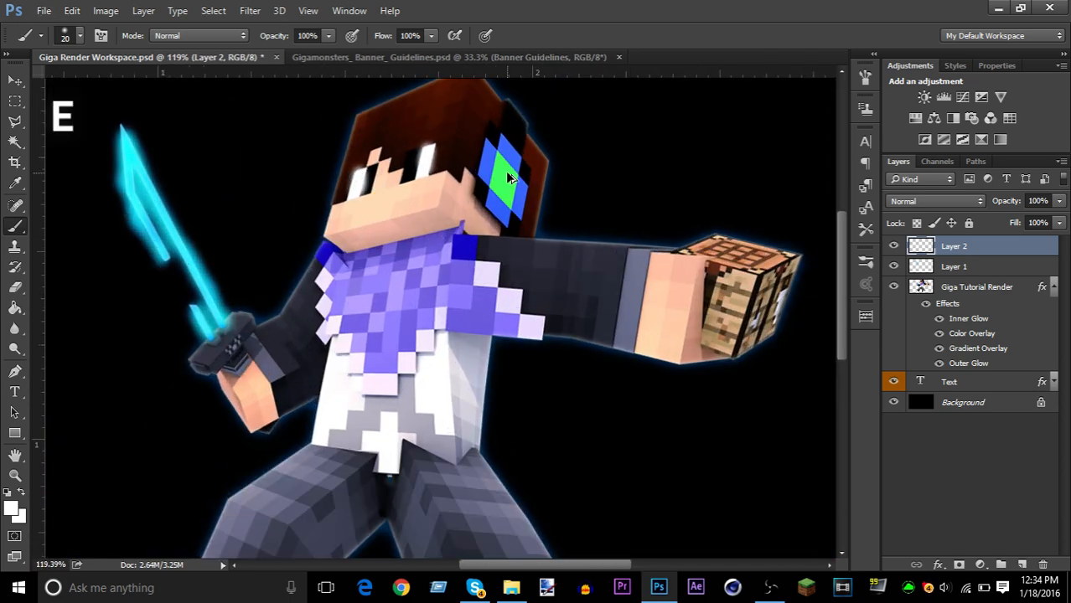
pyautogui.hotkey('ctrl', 'z')
pyautogui.hotkey('ctrl', 'z')
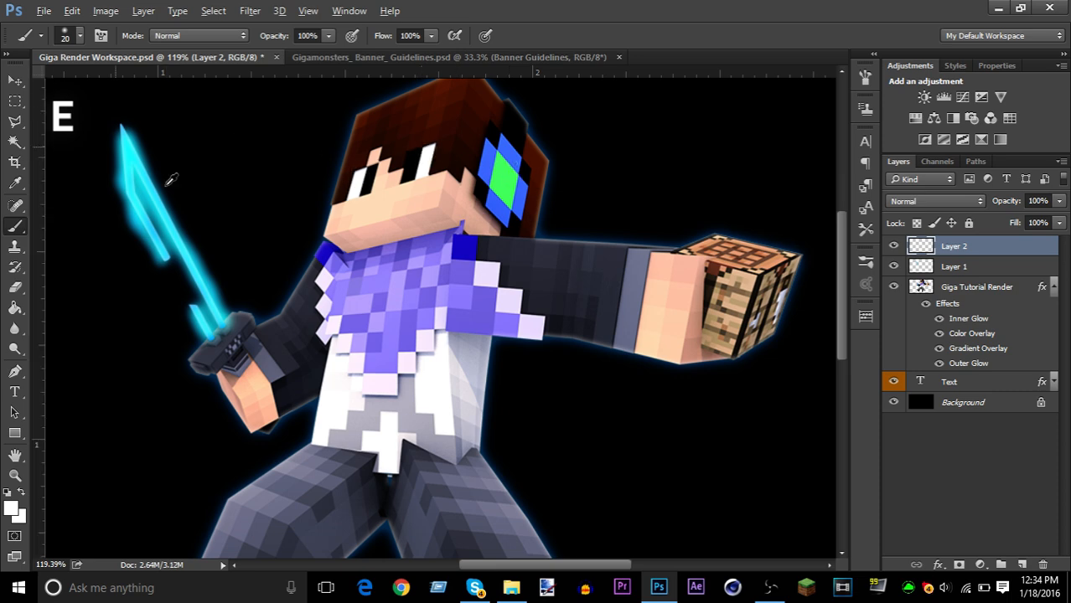
pyautogui.scroll(-4, 352, 255)
pyautogui.scroll(2, 420, 351)
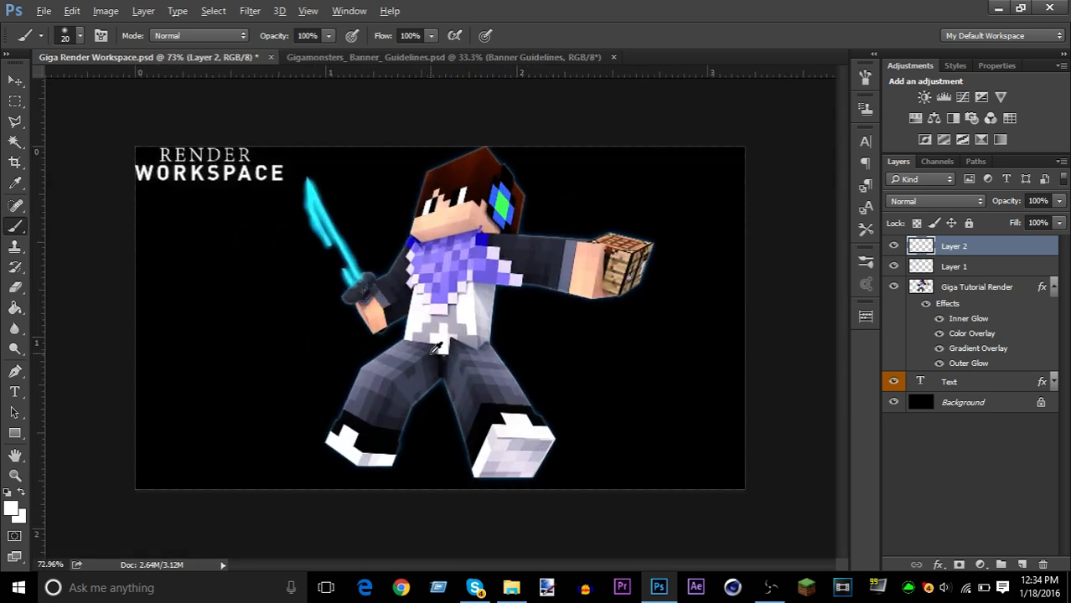
pyautogui.scroll(1, 436, 346)
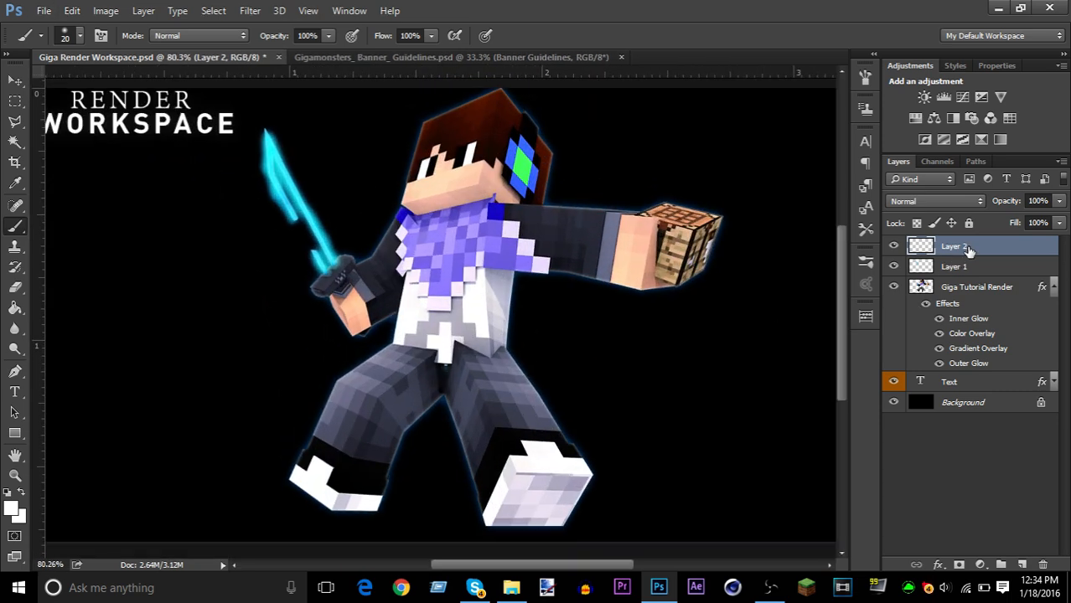
pyautogui.press('Delete')
pyautogui.hotkey('ctrl', 'z')
pyautogui.scroll(2, 528, 188)
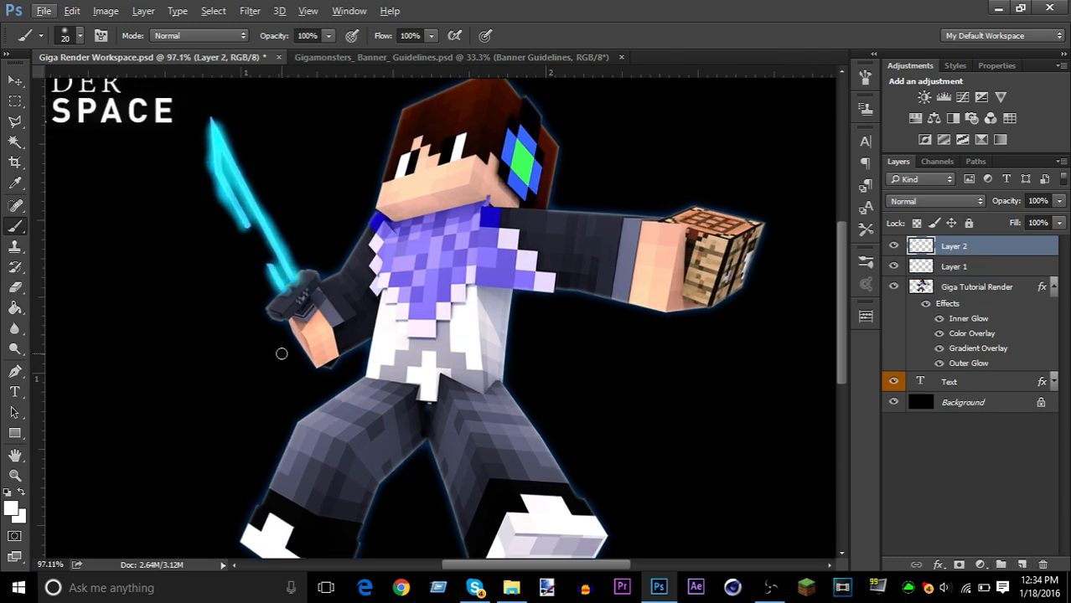
# - Switch from the Brush tool to the Move tool
pyautogui.moveTo(15, 80); pyautogui.dragTo(76, 93)
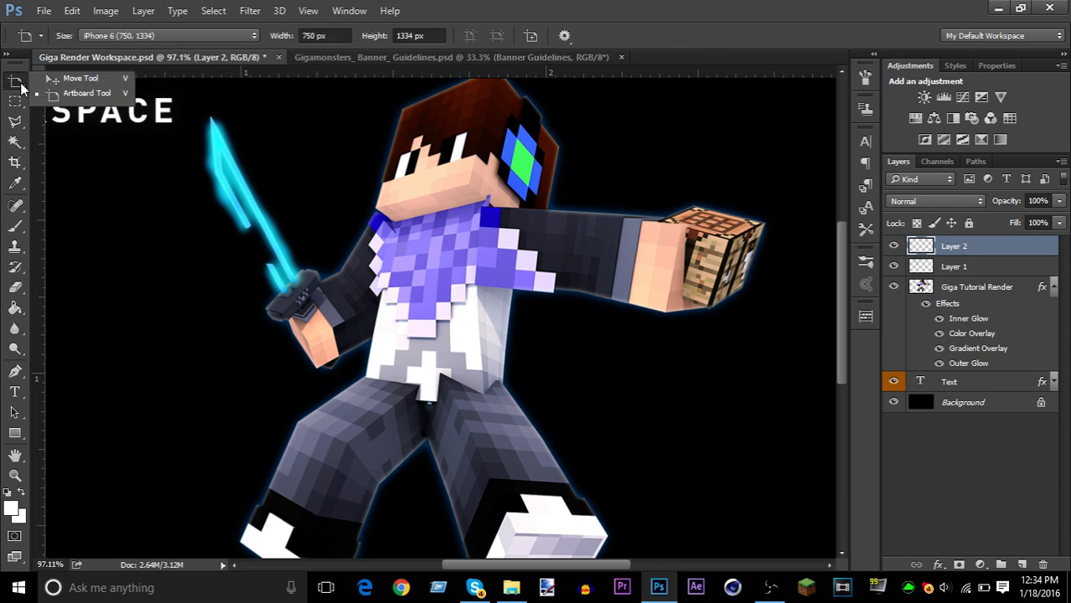
pyautogui.hotkey('shift', 'v')
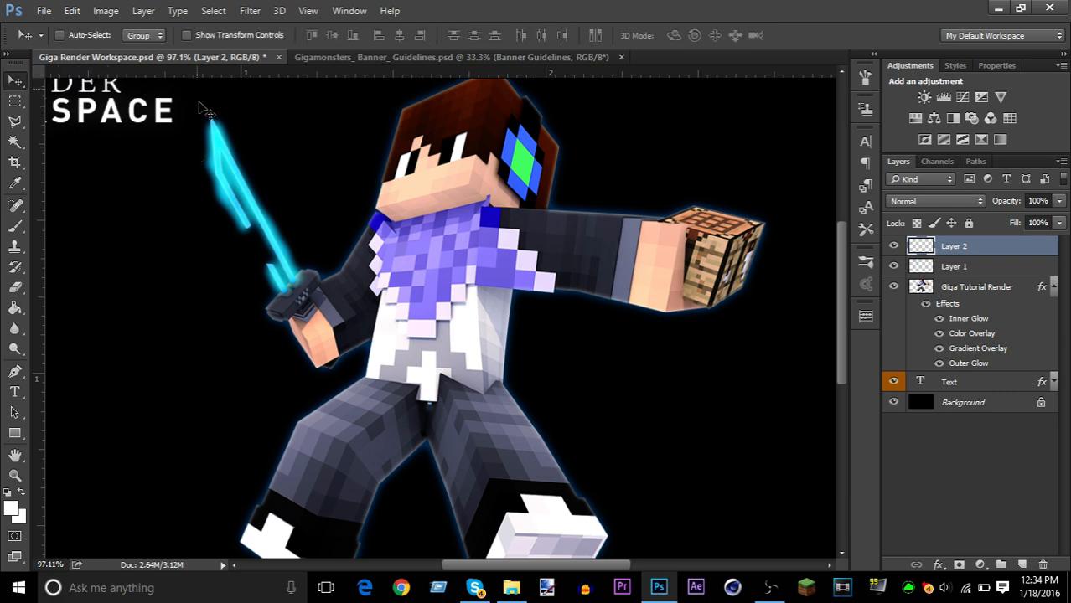
pyautogui.keyDown('alt'); pyautogui.scroll(-2, 566, 303); pyautogui.keyUp('alt')
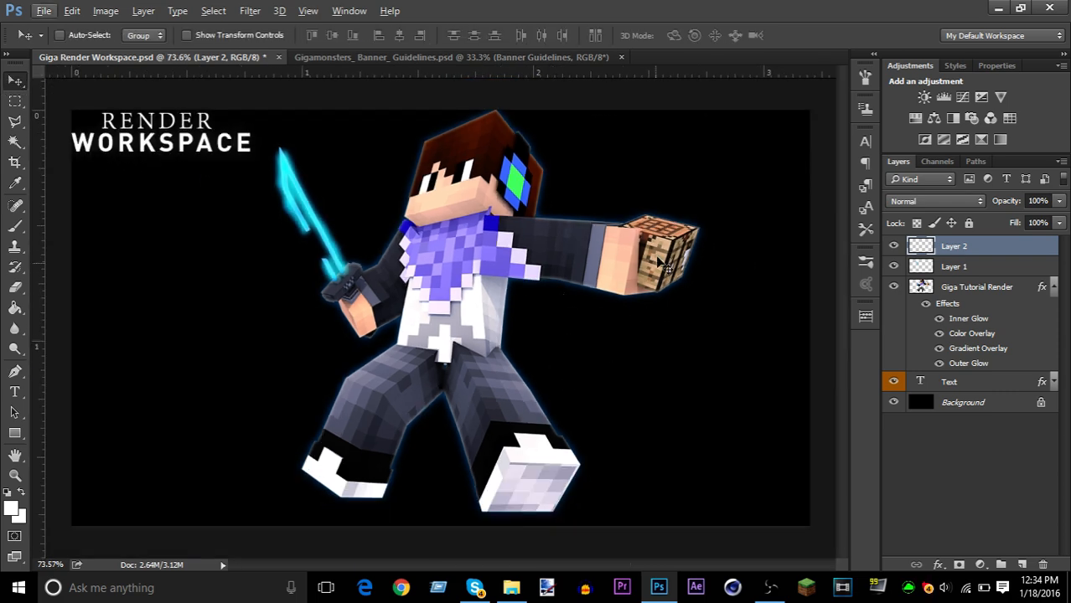
pyautogui.keyDown('alt'); pyautogui.scroll(2, 486, 342); pyautogui.keyUp('alt')
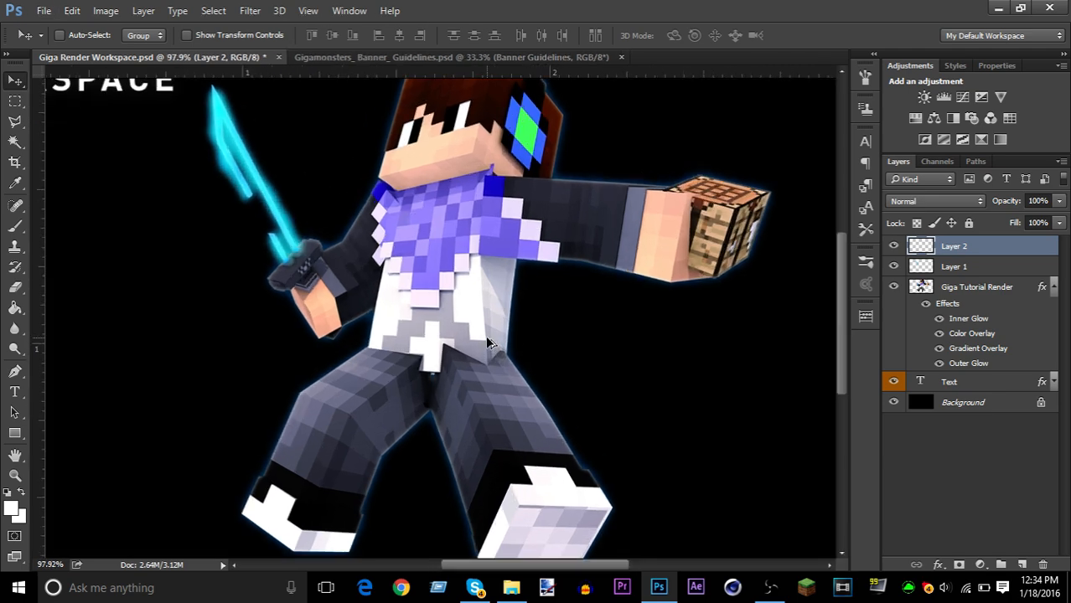
pyautogui.keyDown('alt'); pyautogui.scroll(1, 488, 342); pyautogui.keyUp('alt')
pyautogui.keyDown('alt'); pyautogui.scroll(-2, 488, 342); pyautogui.keyUp('alt')
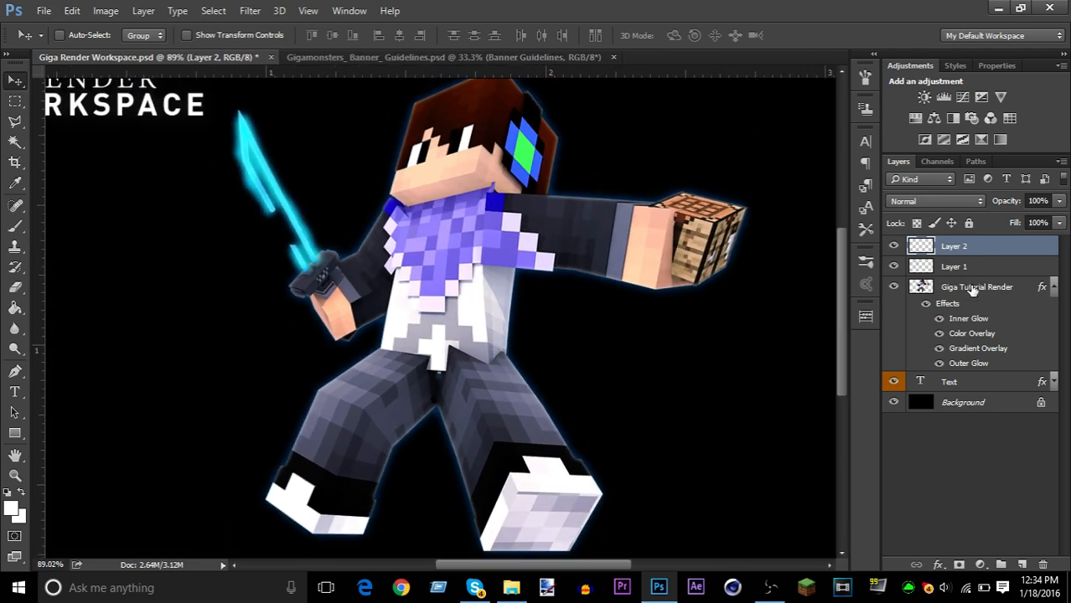
# - Rasterize the layer style of the Giga Tutorial Render layer and duplicate the layer
pyautogui.rightClick(972, 289)
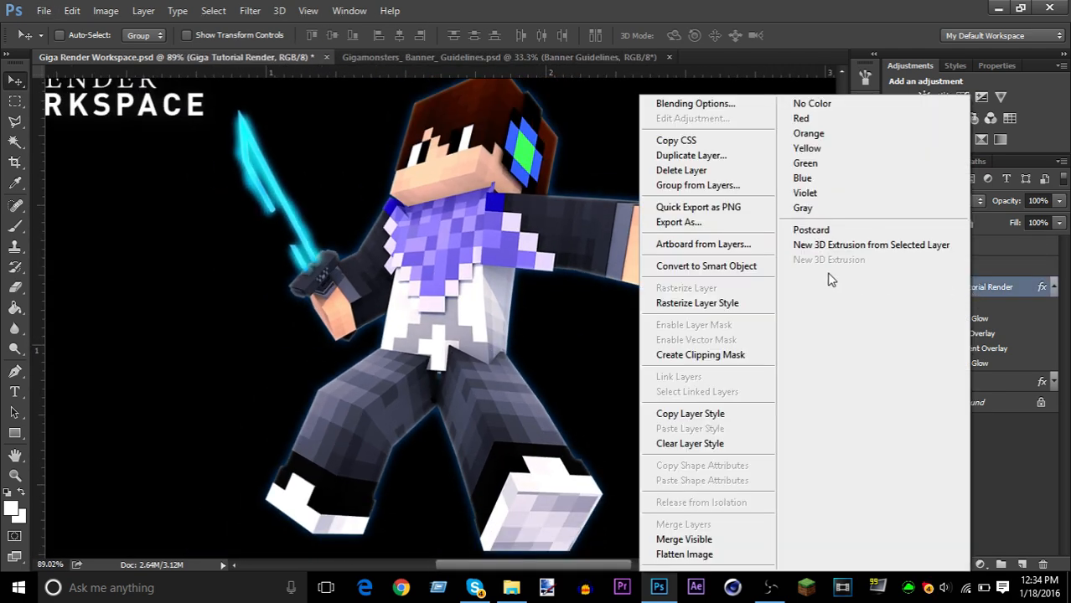
pyautogui.click(996, 295)
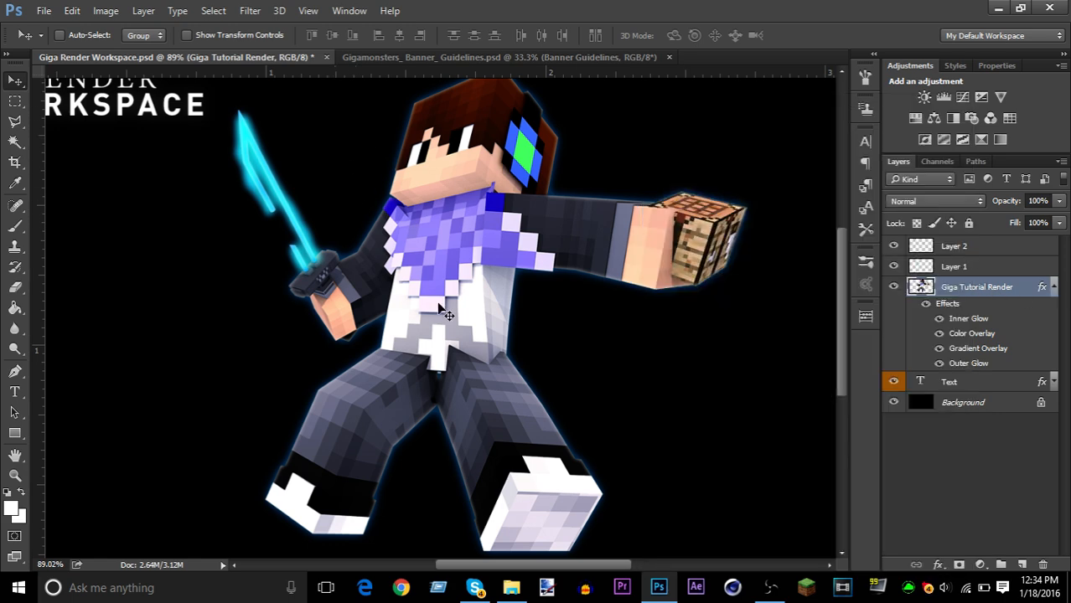
pyautogui.rightClick(1014, 289)
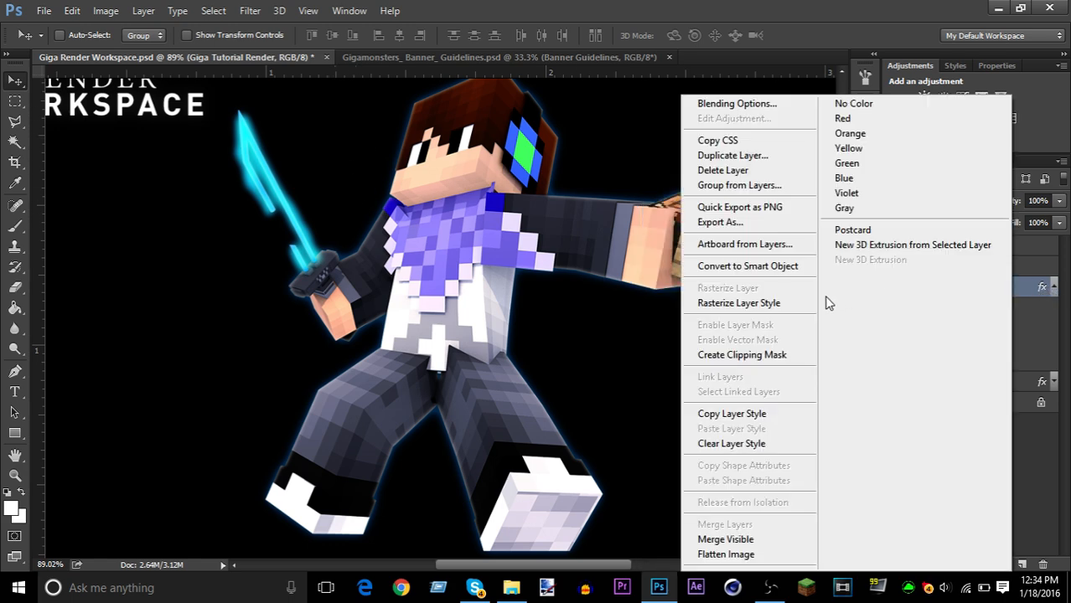
pyautogui.click(793, 305)
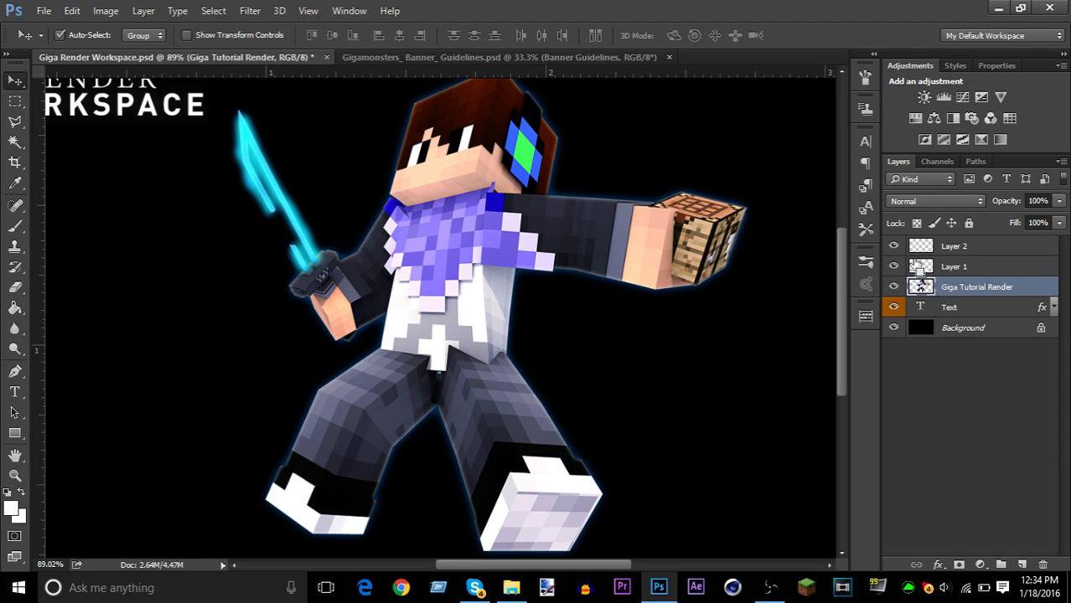
pyautogui.hotkey('ctrl', 'j')
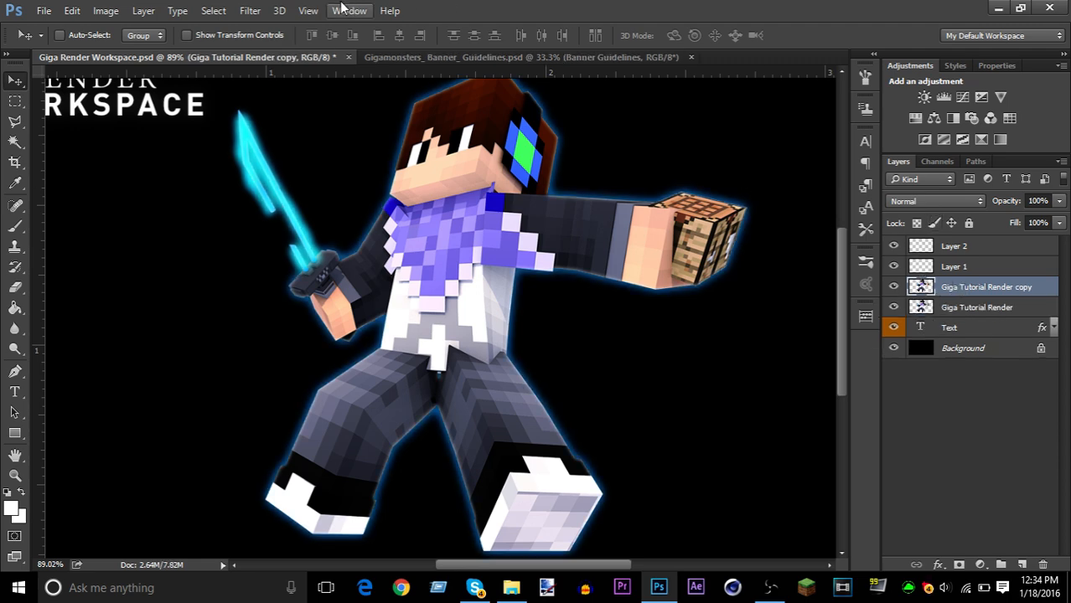
# - Switch to Open Broadcaster Software to check the recording status, and return to Photoshop
pyautogui.click(248, 10)
pyautogui.press('Escape')
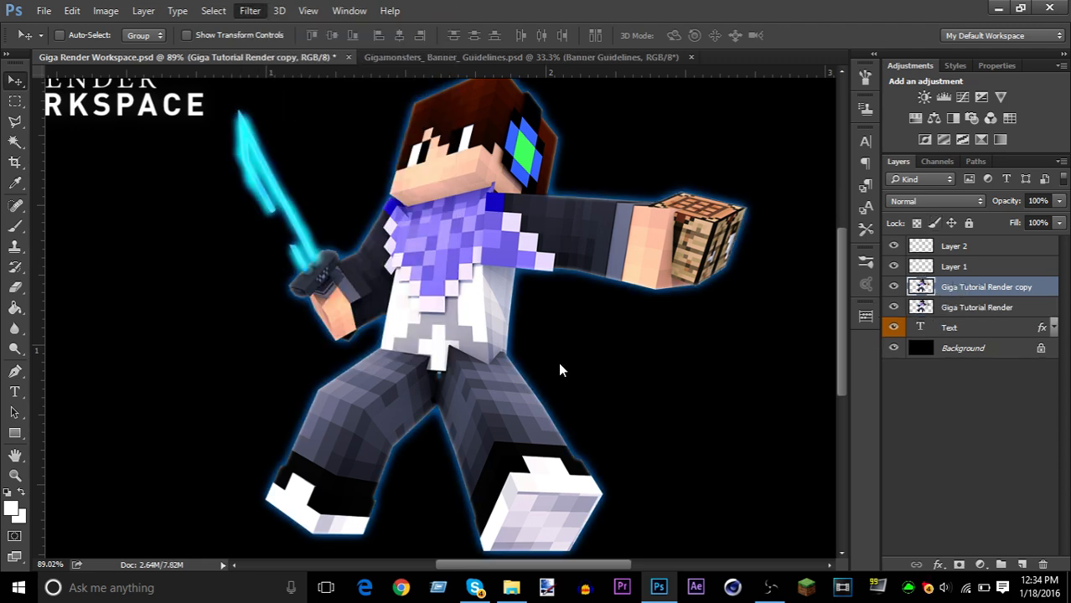
pyautogui.click(768, 588)
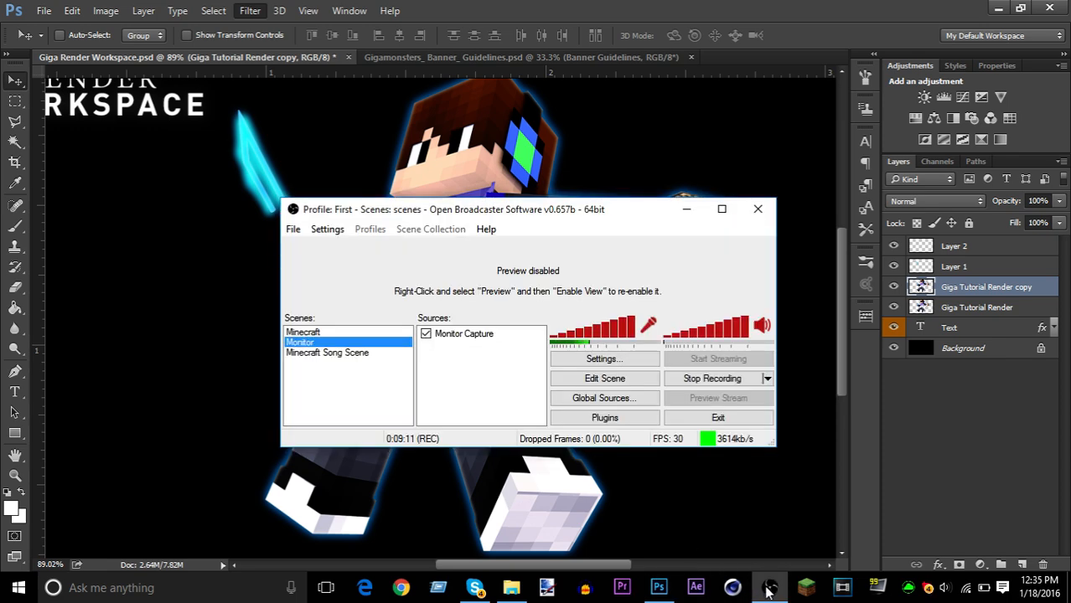
pyautogui.click(769, 589)
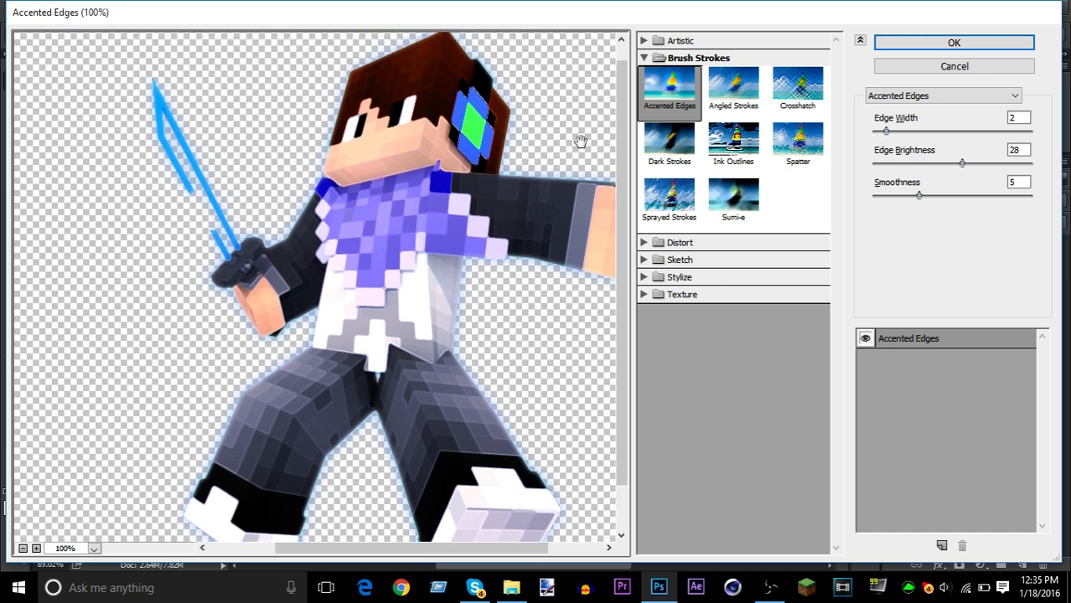
# - Preview the Crosshatch, Angled Strokes and Accented Edges filters on the duplicated render layer
pyautogui.click(771, 103)
pyautogui.click(711, 102)
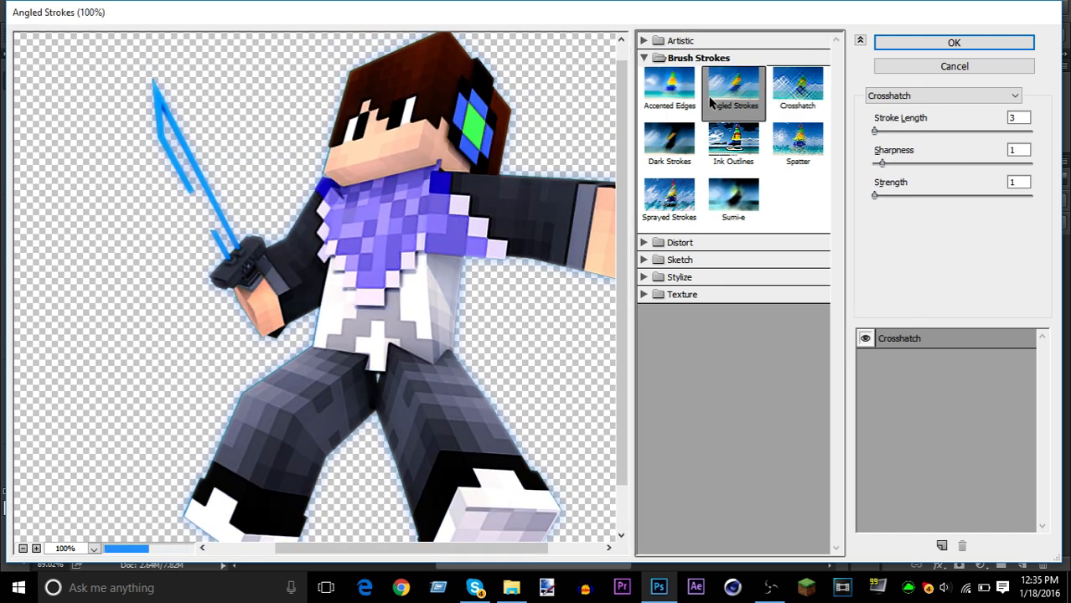
pyautogui.click(797, 83)
pyautogui.click(692, 99)
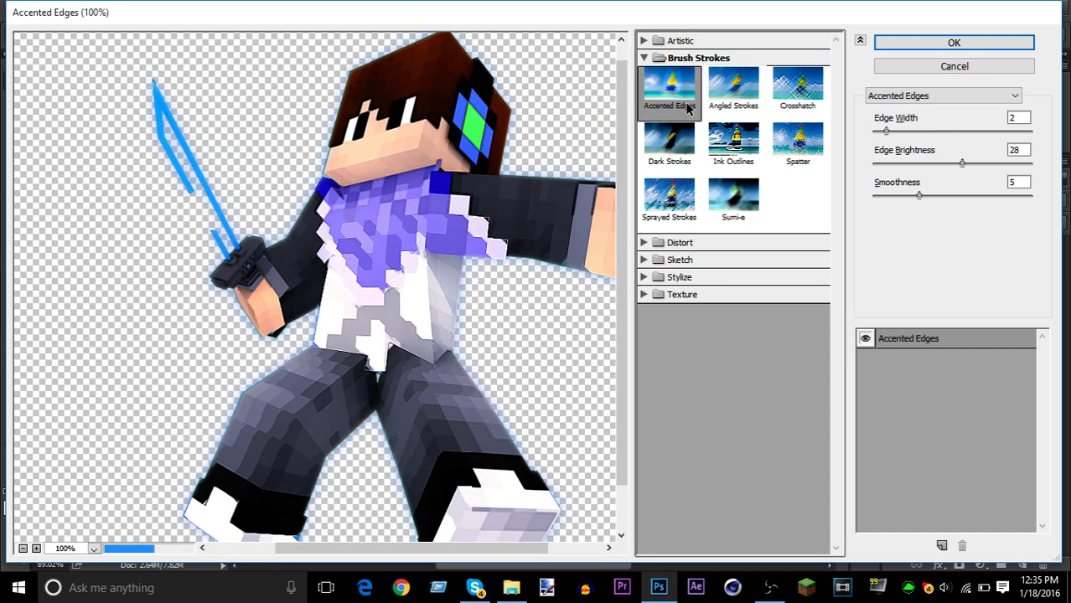
# - Apply the Glowing Edges filter to the duplicated render with edge width 1, edge brightness 7 and smoothness 5
pyautogui.click(648, 64)
pyautogui.click(653, 111)
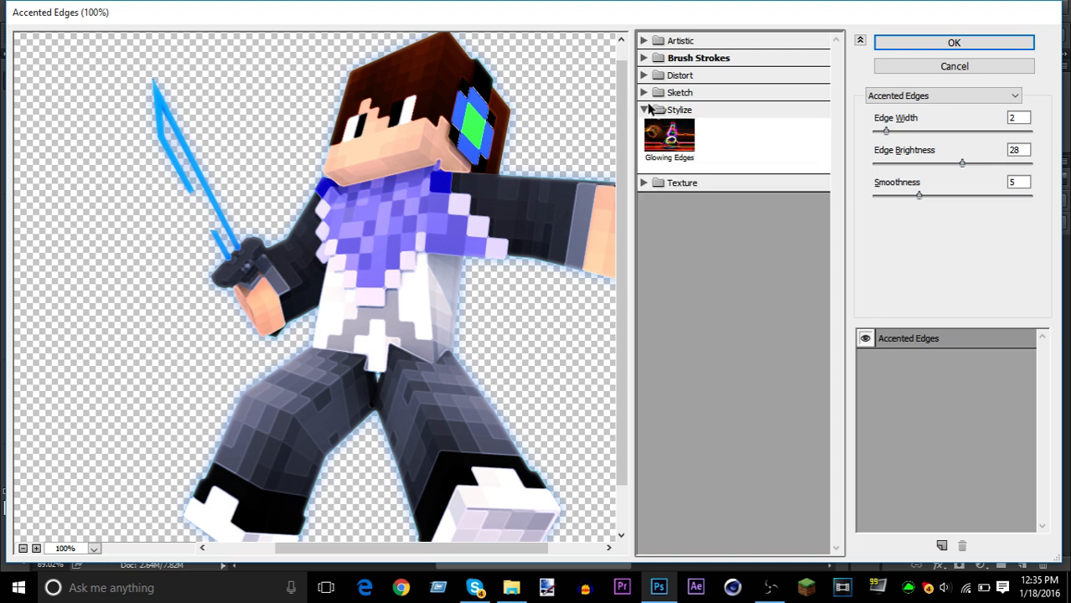
pyautogui.click(646, 126)
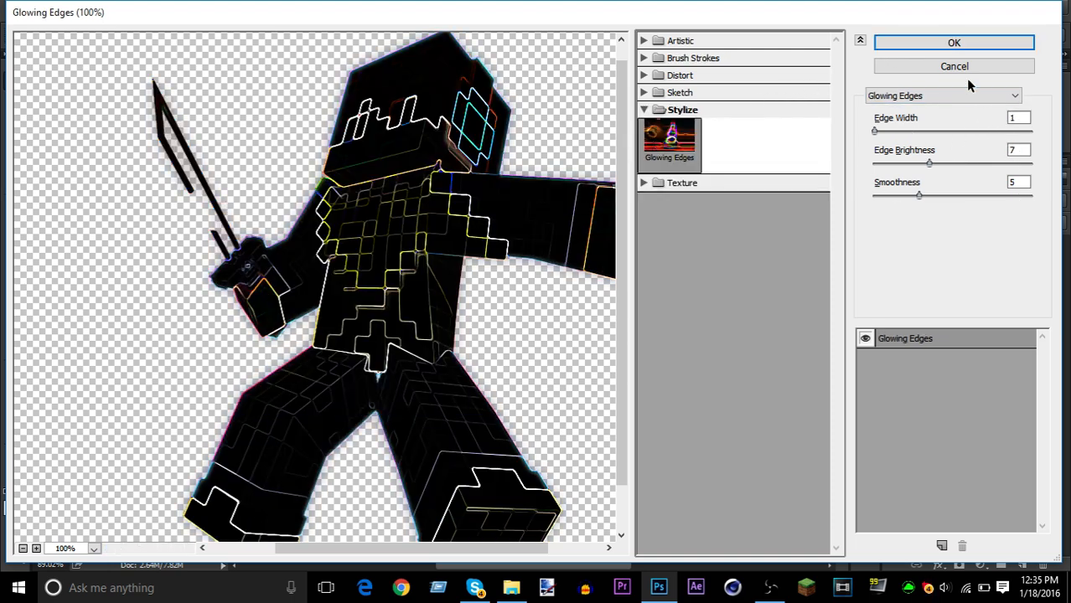
pyautogui.click(970, 43)
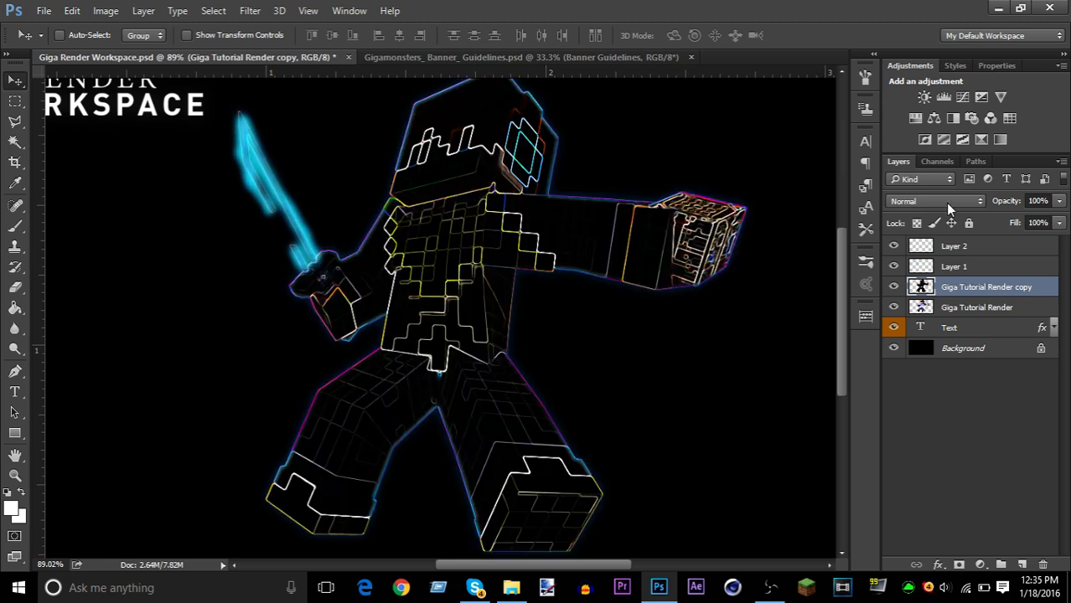
# - Try the Soft Light blend mode at 33% opacity on the glowing-edges copy and toggle its visibility to compare
pyautogui.click(945, 203)
pyautogui.click(941, 324)
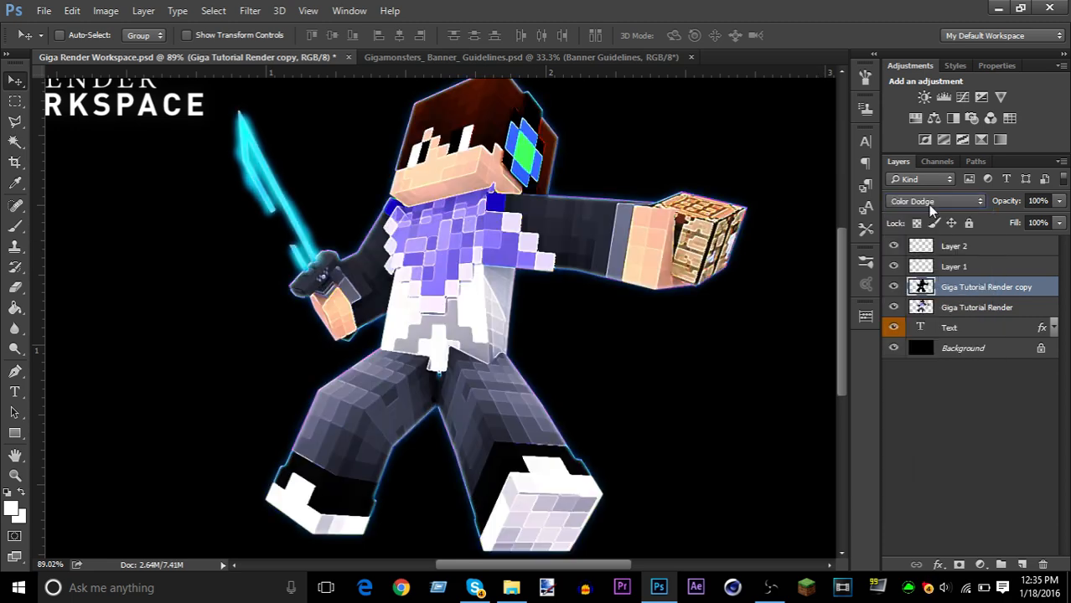
pyautogui.scroll(-2, 921, 201)
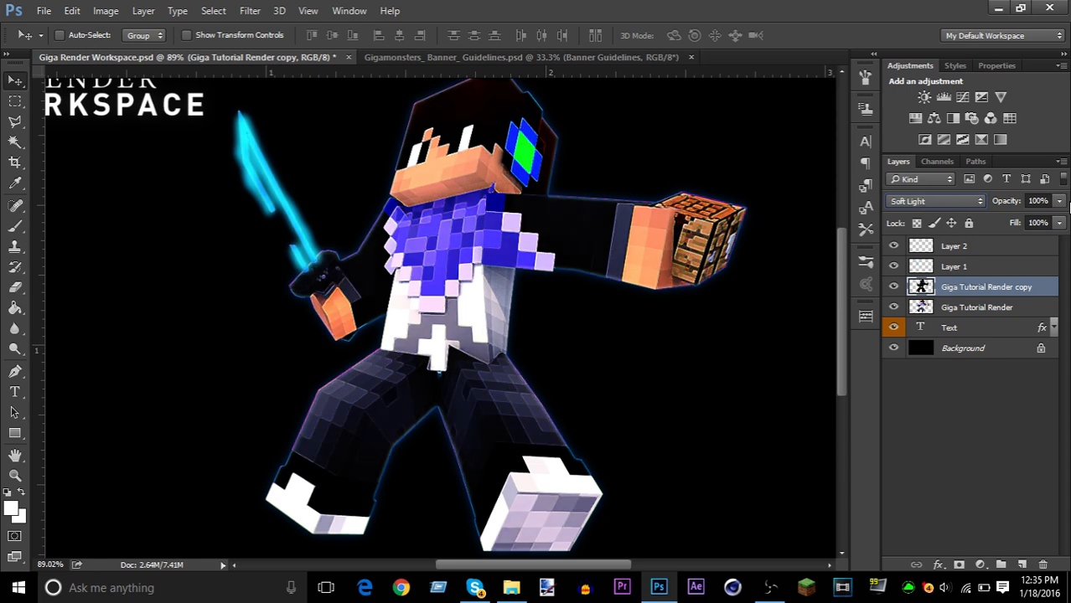
pyautogui.click(1059, 202)
pyautogui.click(1019, 217)
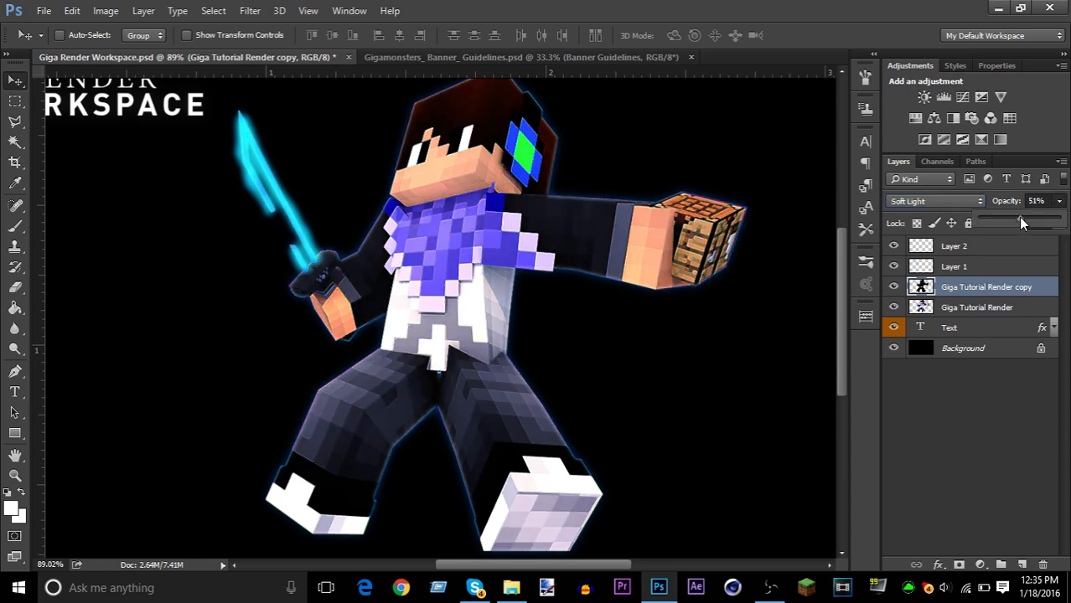
pyautogui.click(894, 287)
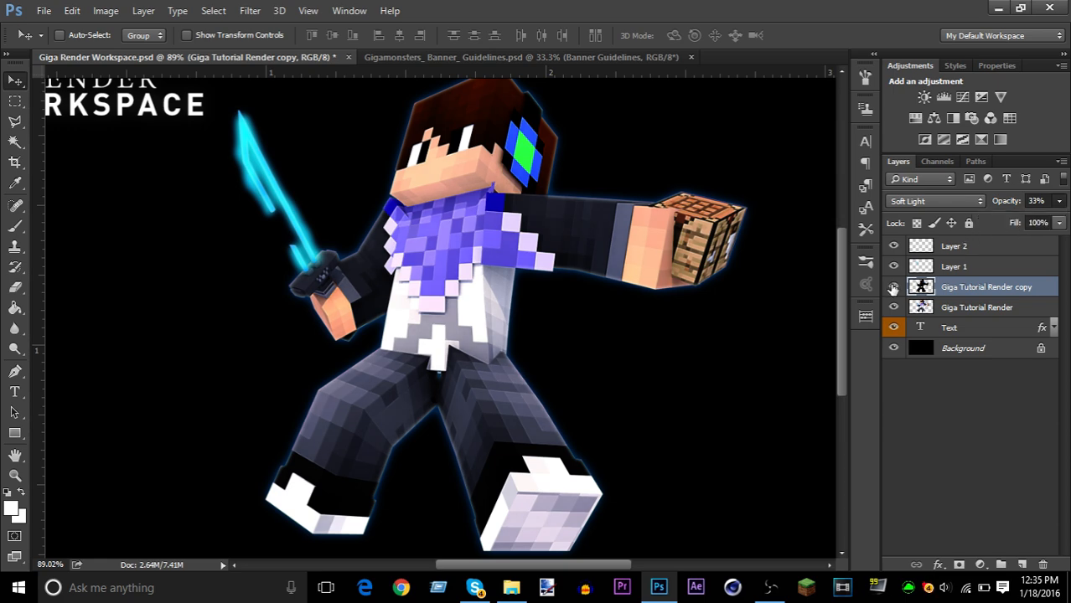
pyautogui.click(894, 287)
# - Set the glowing-edges copy's blend mode to Linear Dodge (Add) and its opacity to 66%
pyautogui.click(940, 179)
pyautogui.click(951, 195)
pyautogui.click(950, 201)
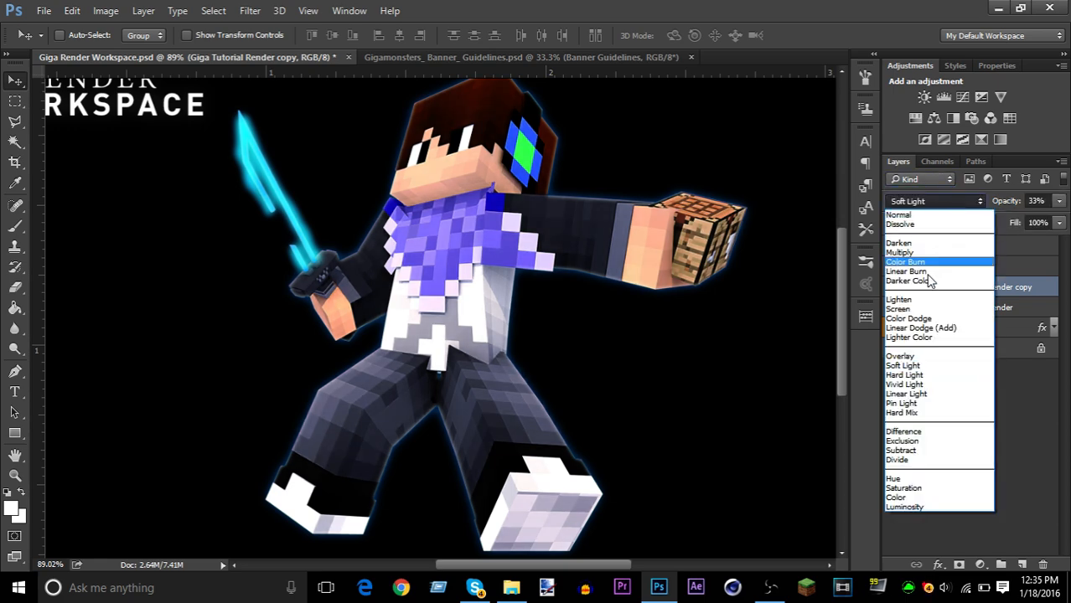
pyautogui.click(922, 311)
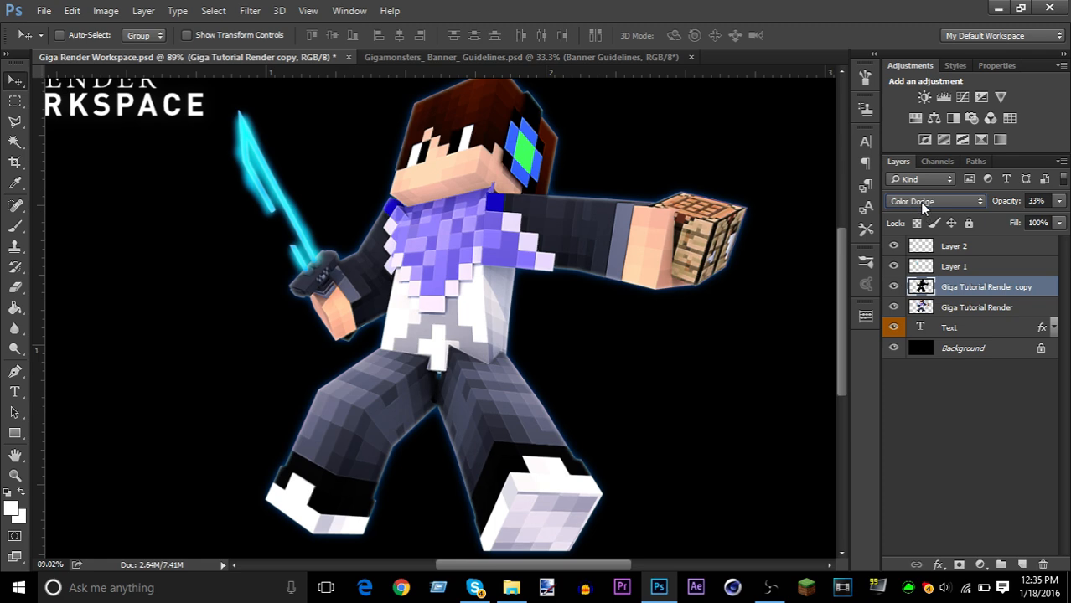
pyautogui.scroll(-1, 922, 202)
pyautogui.click(1059, 201)
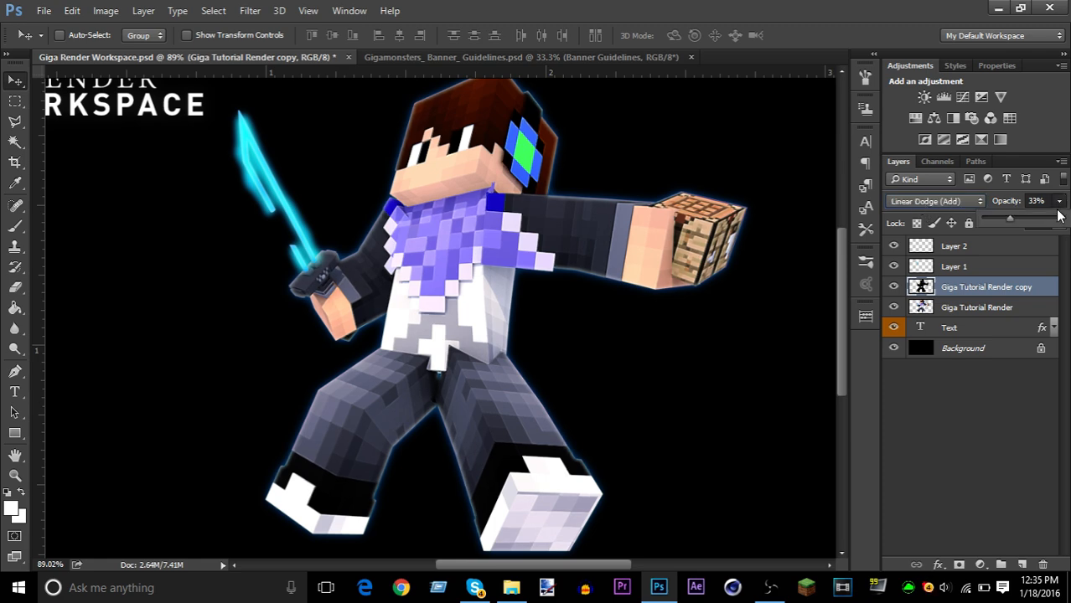
pyautogui.click(1047, 218)
pyautogui.click(1034, 219)
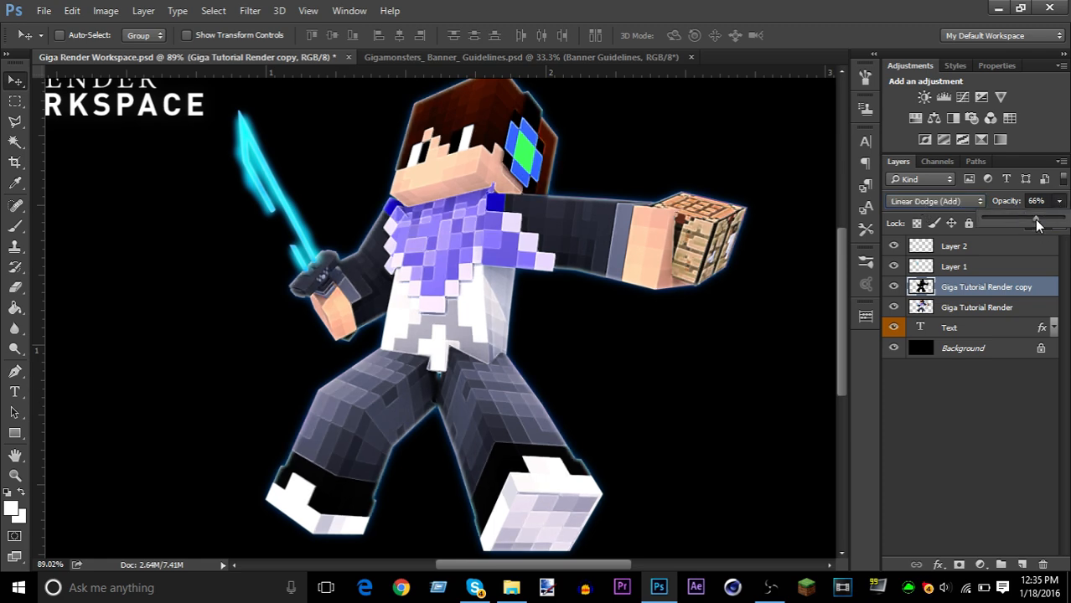
# - Try the Vivid Light and Soft Light blend modes on the glowing-edges copy
pyautogui.click(959, 202)
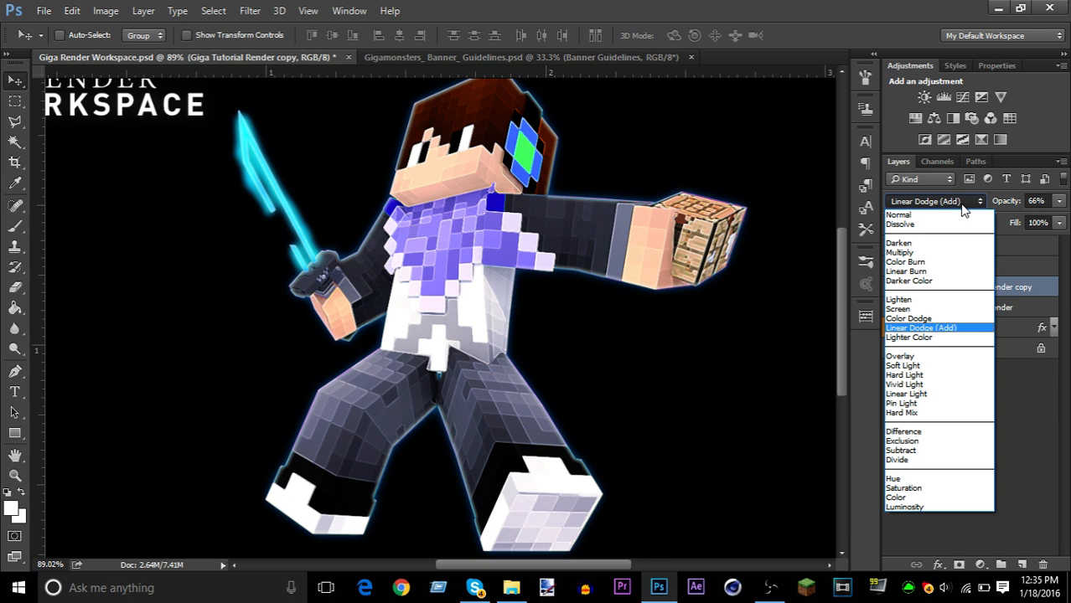
pyautogui.click(922, 385)
pyautogui.scroll(3, 945, 195)
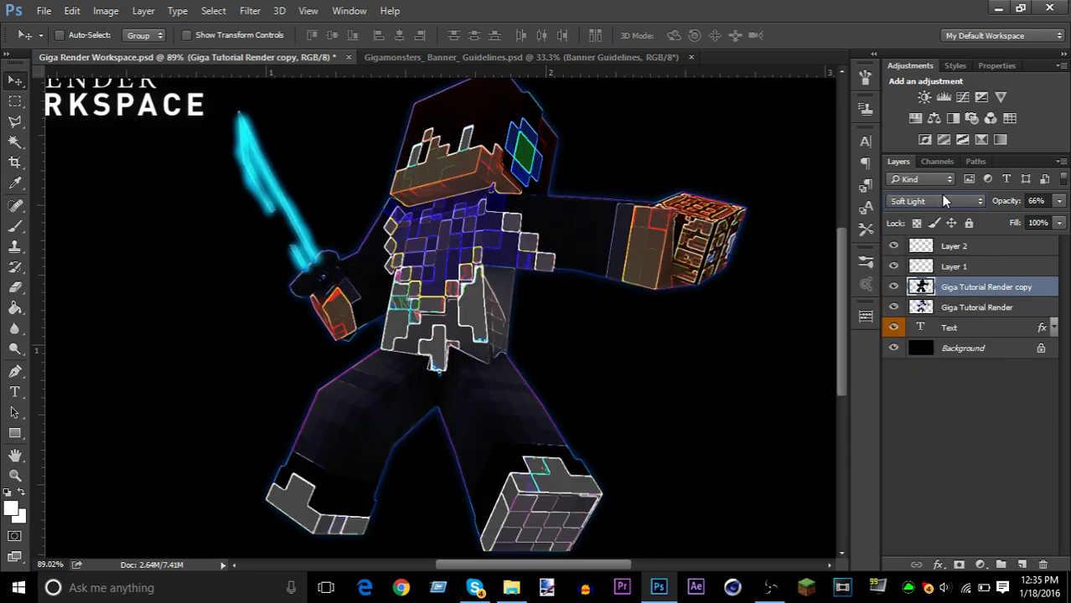
# - Compare Color Dodge, Lighter Color and Screen on the glowing-edges copy, and set its blend mode to Lighten
pyautogui.click(944, 196)
pyautogui.click(905, 322)
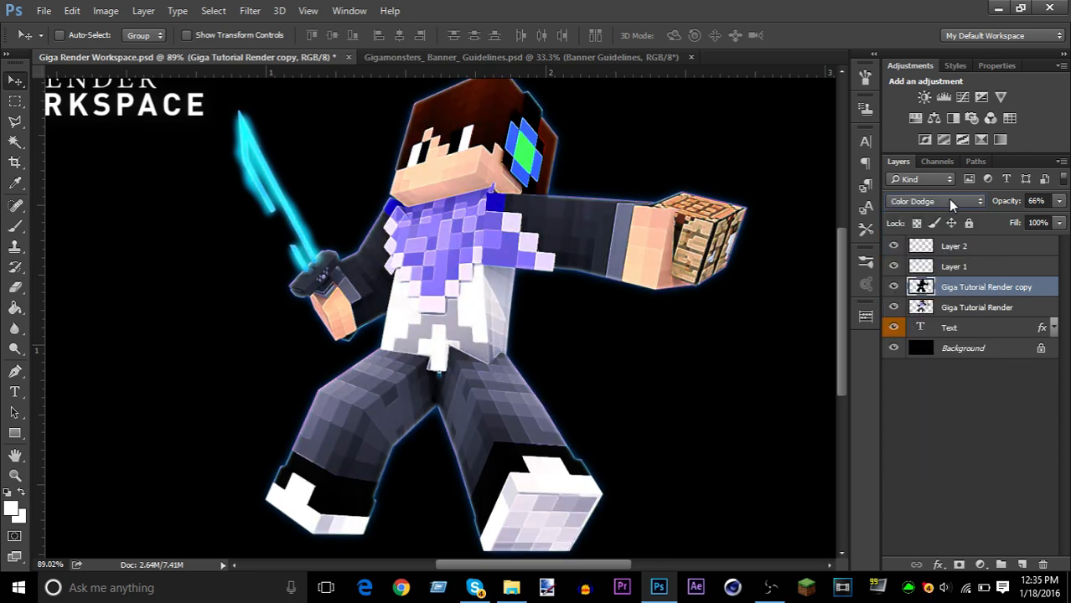
pyautogui.scroll(-1, 948, 198)
pyautogui.scroll(1, 946, 198)
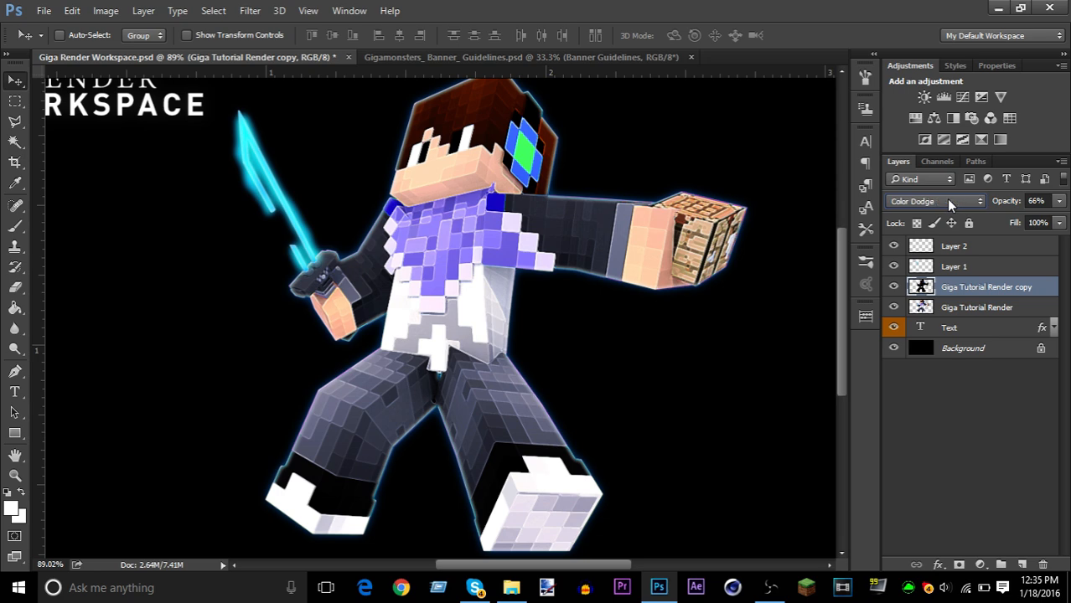
pyautogui.scroll(-1, 946, 199)
pyautogui.scroll(-1, 946, 199)
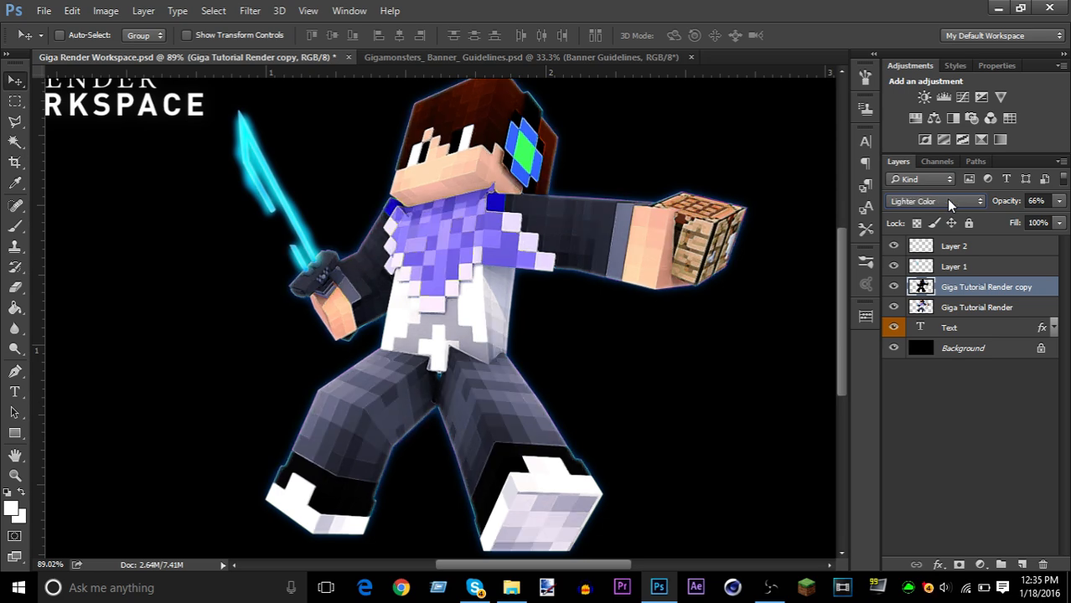
pyautogui.scroll(3, 946, 198)
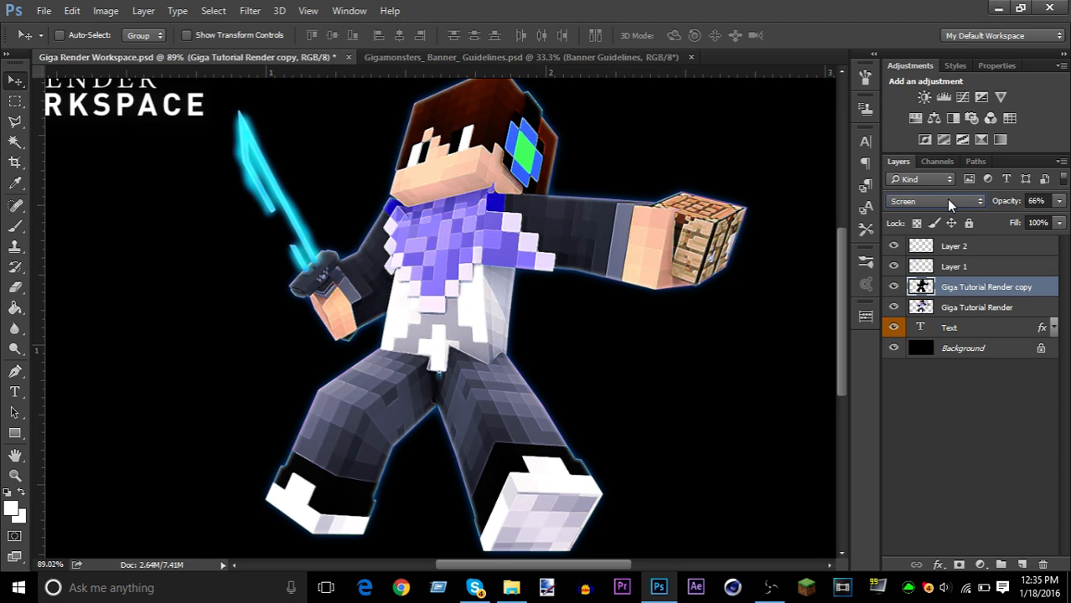
pyautogui.scroll(1, 946, 199)
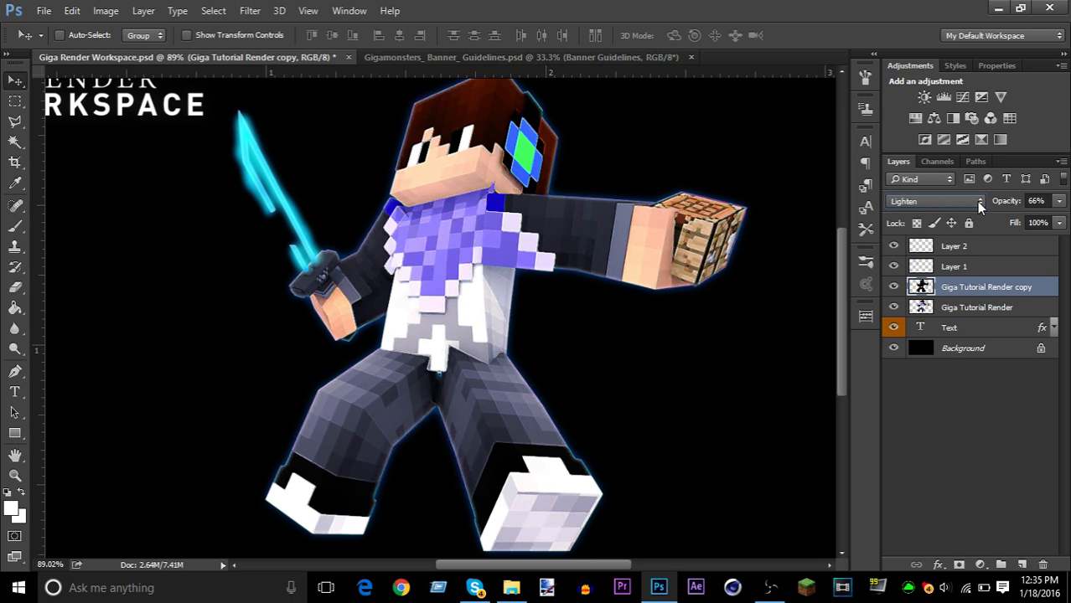
# - Try the Soft Light blend mode on the glowing-edges copy and toggle its visibility to compare
pyautogui.click(968, 202)
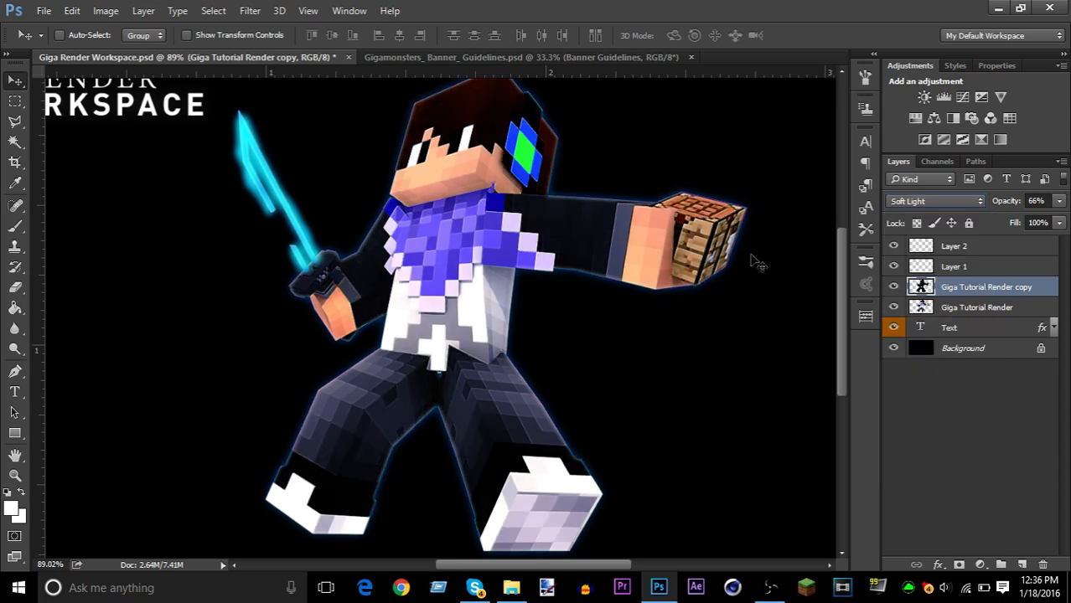
pyautogui.click(889, 287)
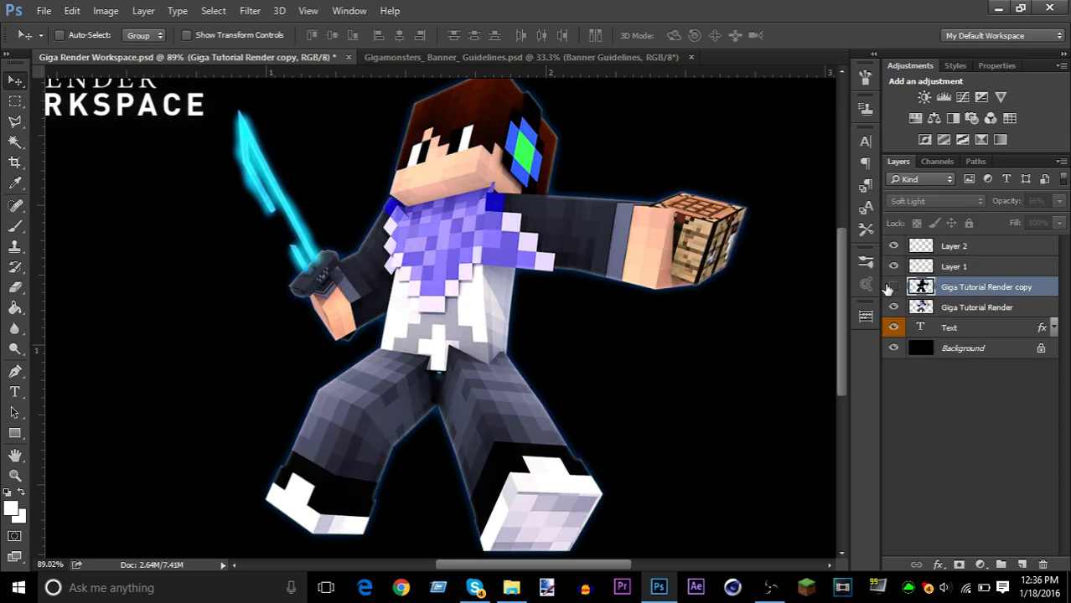
pyautogui.click(889, 286)
pyautogui.click(890, 287)
pyautogui.click(890, 286)
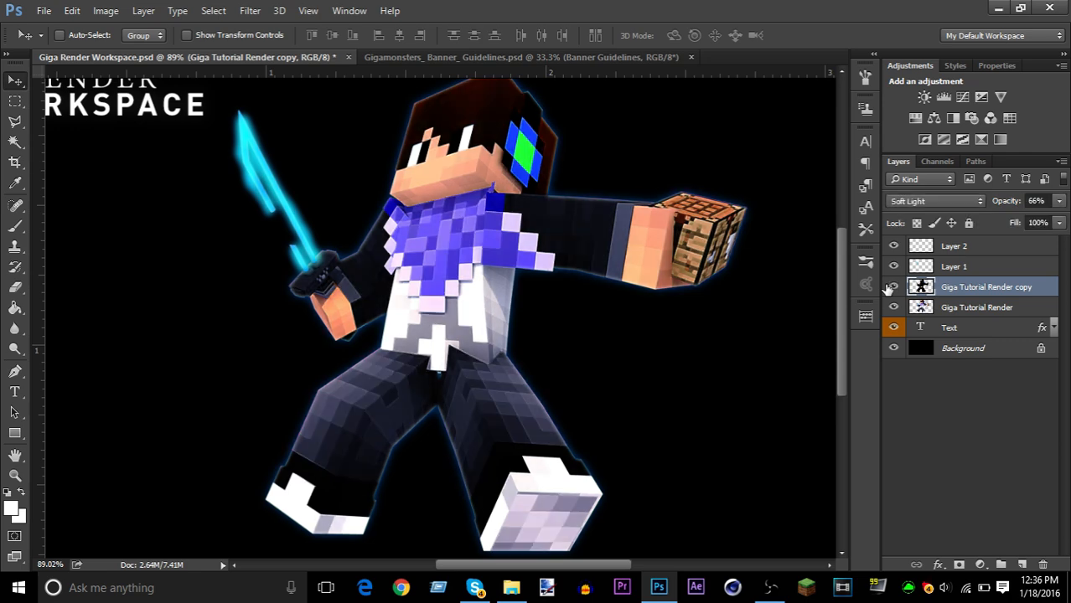
pyautogui.click(890, 286)
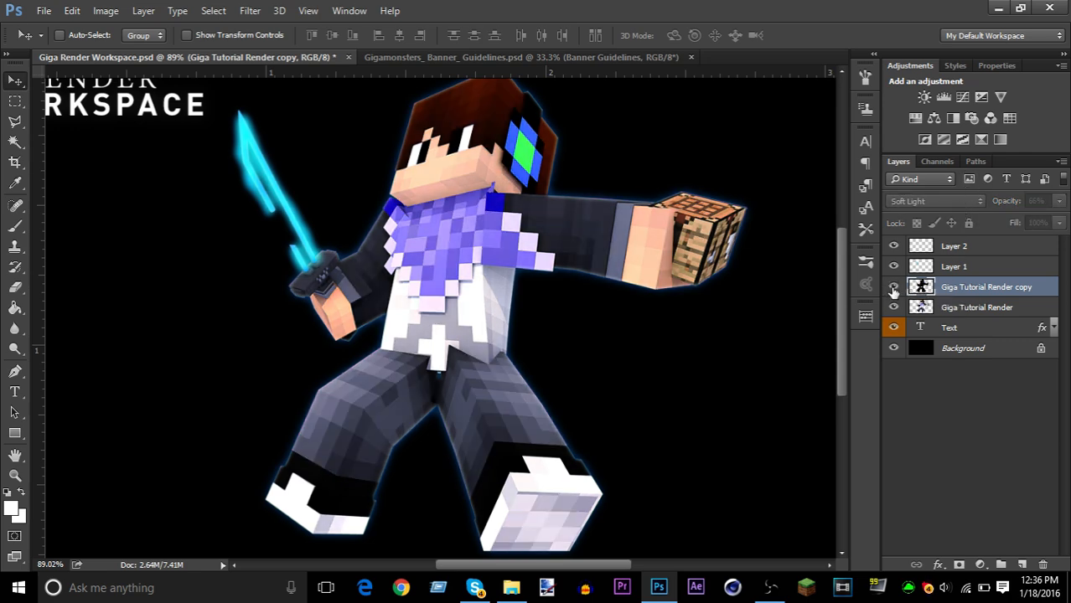
pyautogui.click(893, 287)
# - Set the blend mode of the glowing-edges copy to Color Dodge
pyautogui.click(930, 201)
pyautogui.click(922, 364)
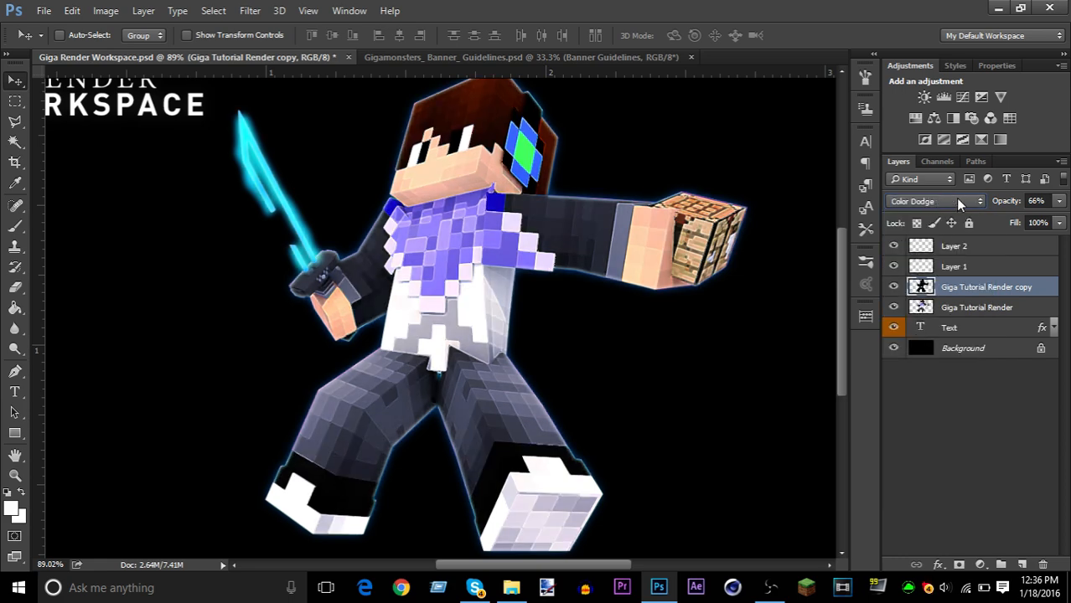
pyautogui.scroll(-1, 958, 202)
pyautogui.scroll(1, 958, 201)
pyautogui.click(14, 81)
pyautogui.click(59, 82)
# - Set the brush colour to 000000 and paint out the red edge line on the hair beside the blue-and-green headphone
pyautogui.scroll(6, 485, 115)
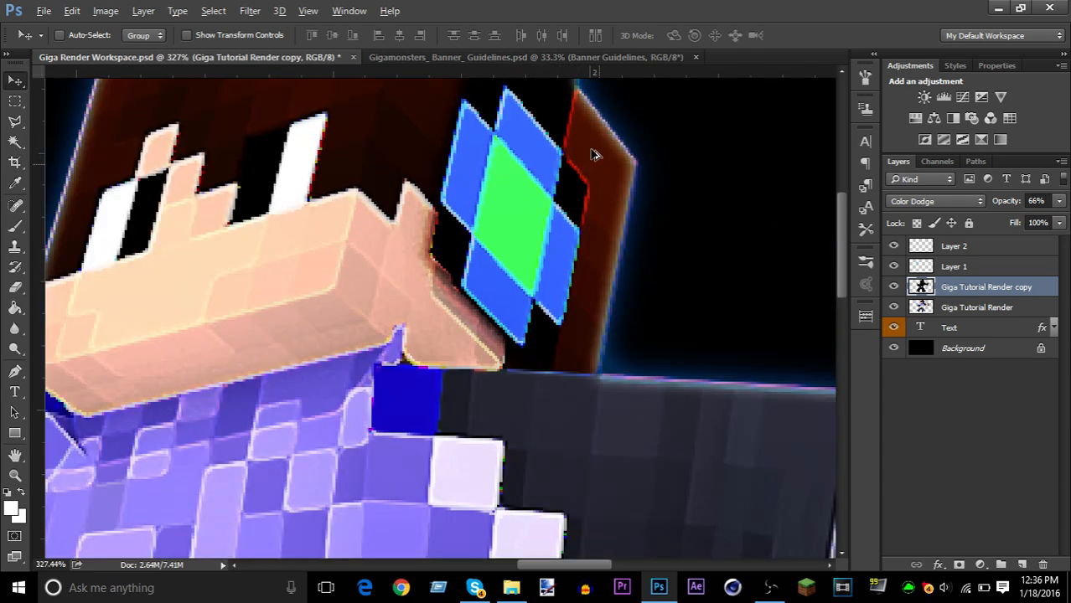
pyautogui.scroll(3, 584, 172)
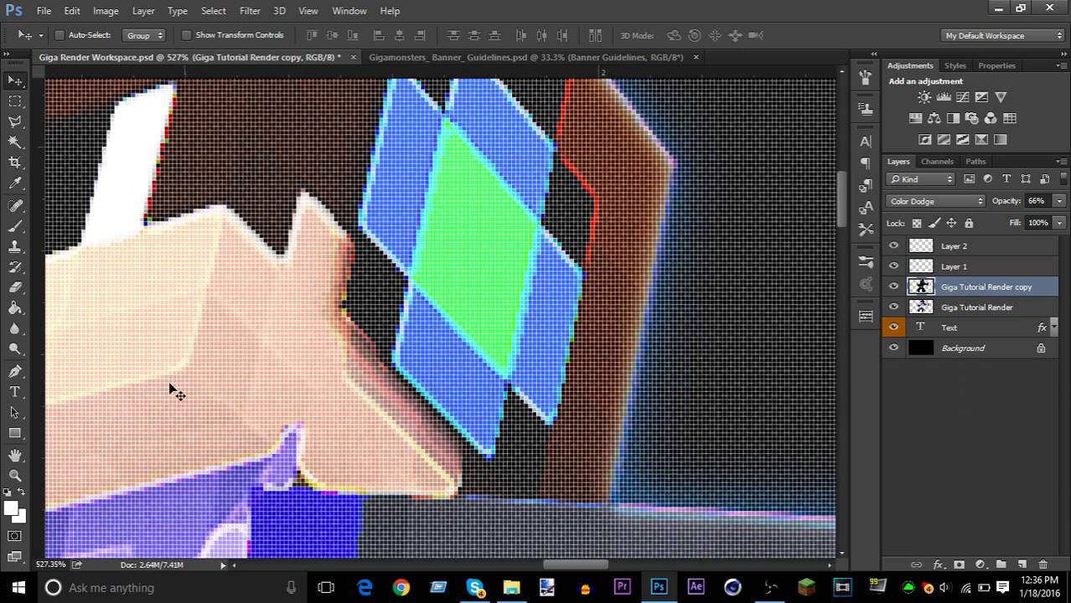
pyautogui.press('b')
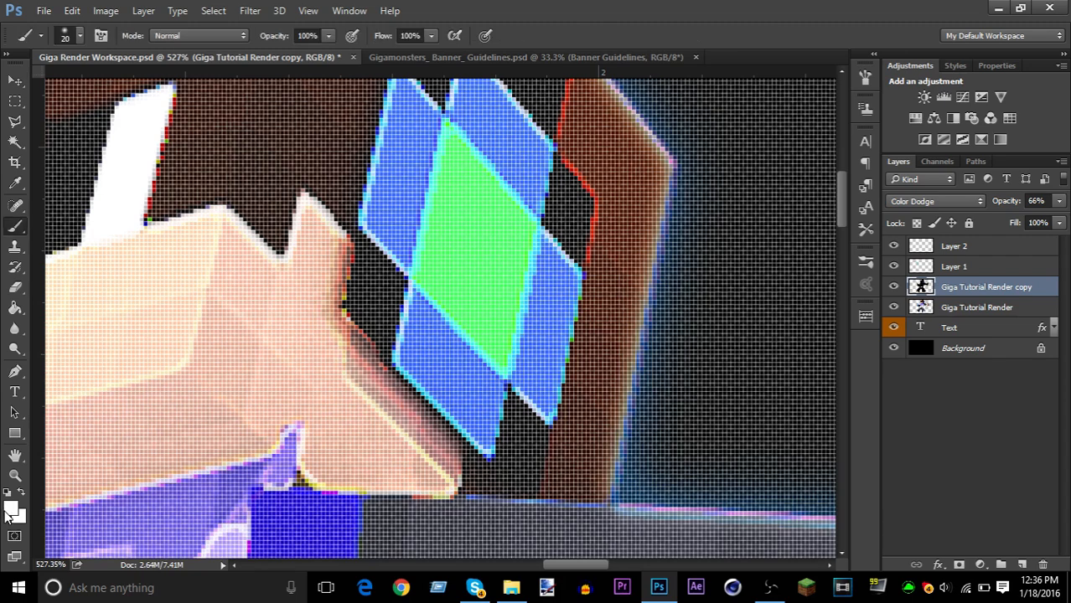
pyautogui.click(10, 509)
pyautogui.write('000000')
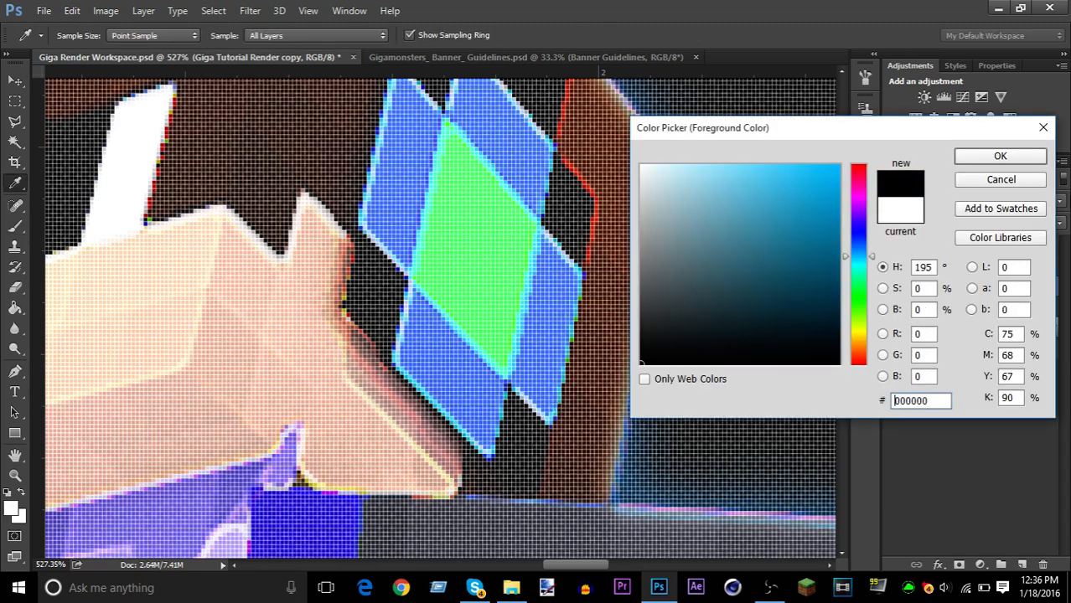
pyautogui.click(1000, 156)
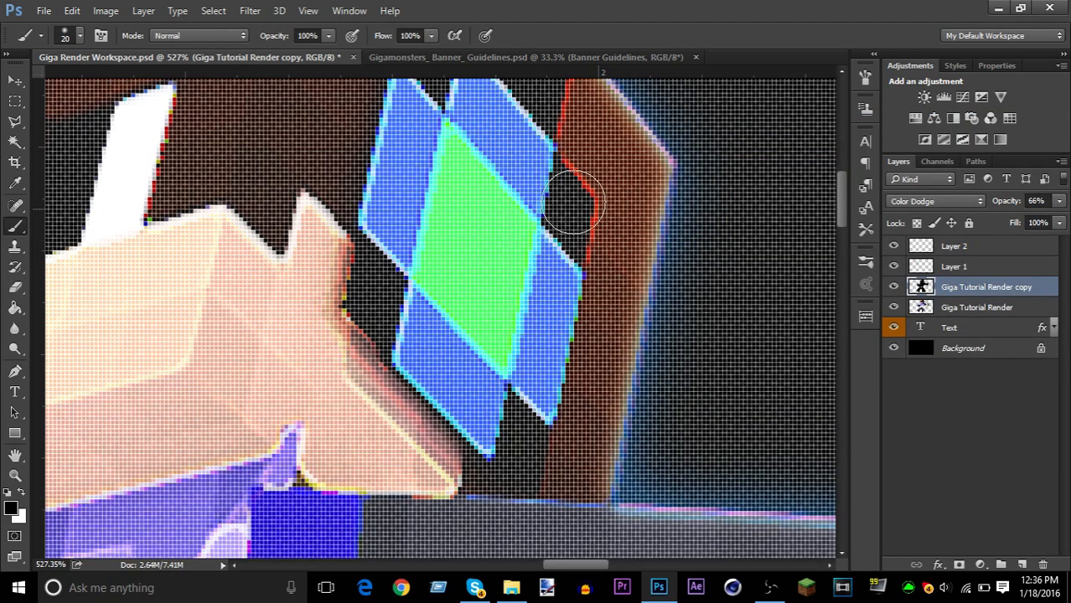
pyautogui.moveTo(573, 203)
pyautogui.mouseDown()
pyautogui.moveTo(573, 174)
pyautogui.moveTo(600, 190)
pyautogui.moveTo(597, 241)
pyautogui.mouseUp()
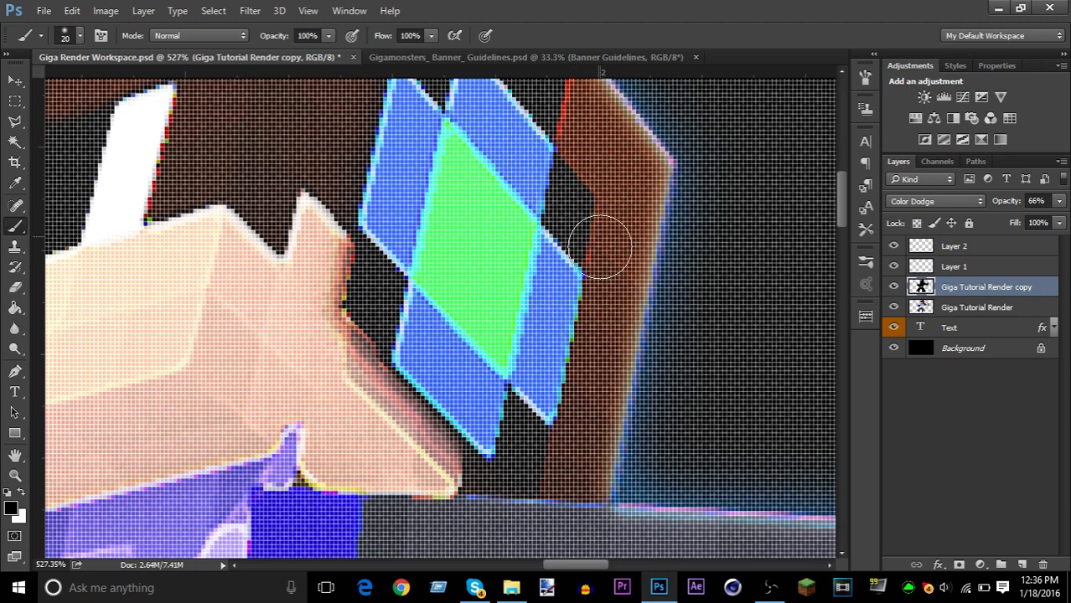
# - Paint black over the remaining glowing edges above the headphone and around the headband on the glowing-edges copy
pyautogui.moveTo(843, 212); pyautogui.dragTo(843, 187)
pyautogui.moveTo(568, 294)
pyautogui.mouseDown()
pyautogui.moveTo(570, 209)
pyautogui.moveTo(546, 161)
pyautogui.moveTo(432, 79)
pyautogui.mouseUp()
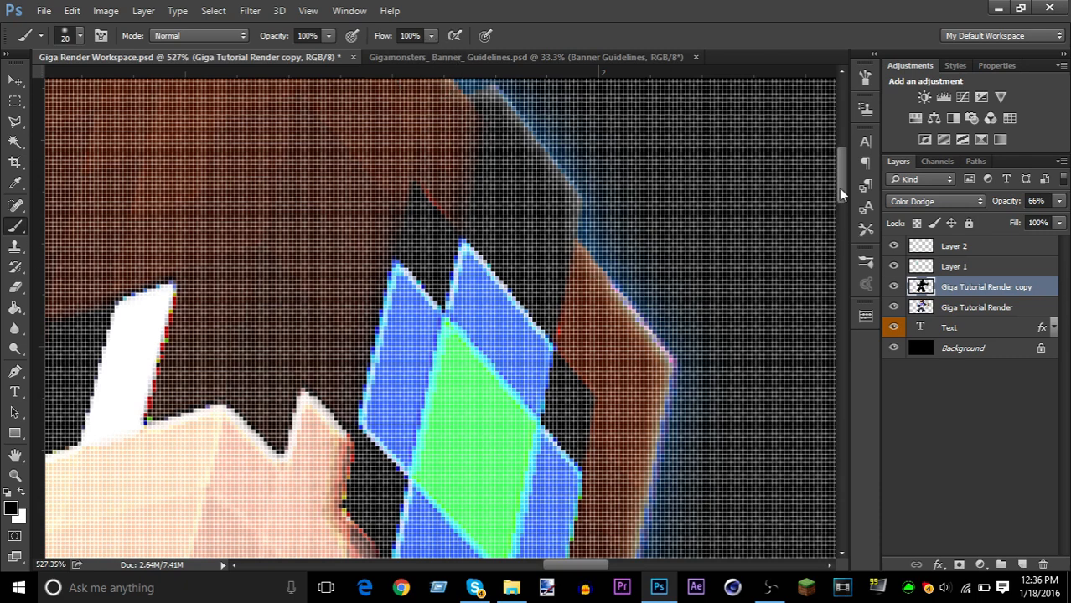
pyautogui.moveTo(841, 193); pyautogui.dragTo(836, 149)
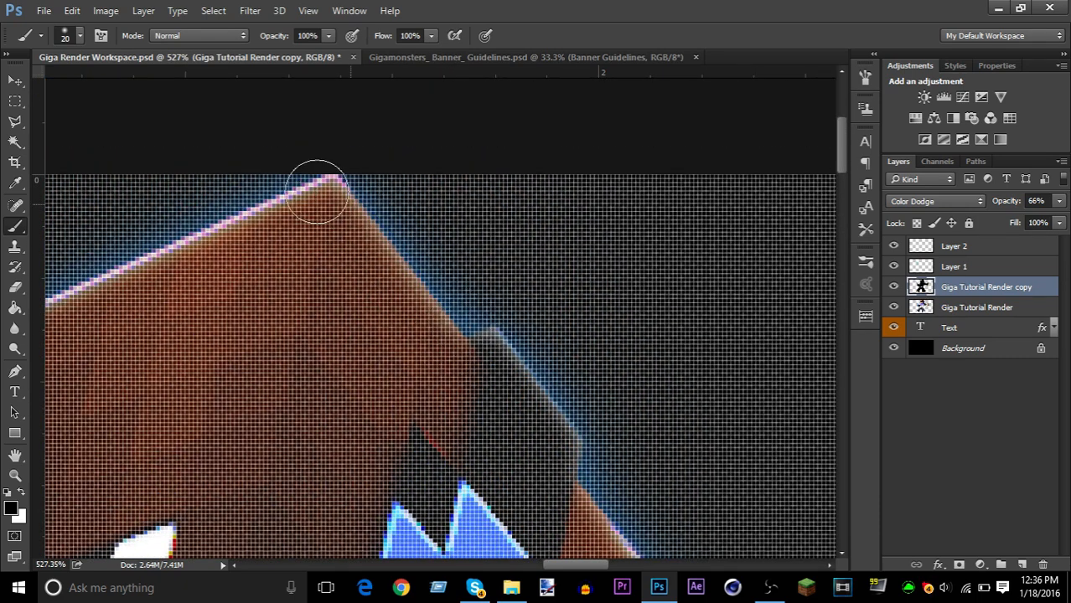
# - Paint out the bright outline along the side and top edges of the character's hair
pyautogui.moveTo(587, 566); pyautogui.dragTo(520, 573)
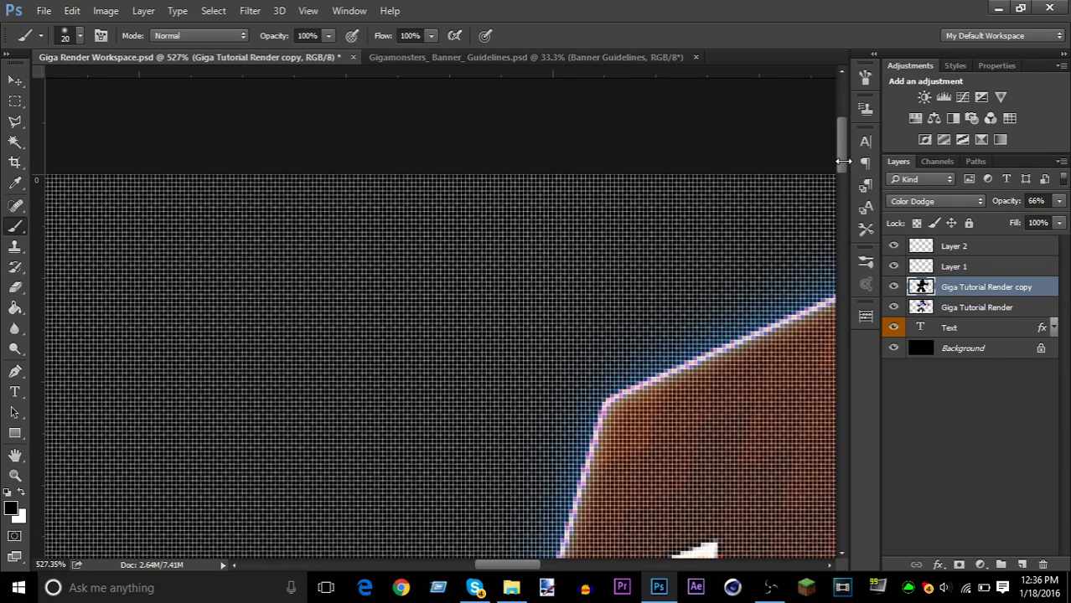
pyautogui.moveTo(841, 156); pyautogui.dragTo(841, 191)
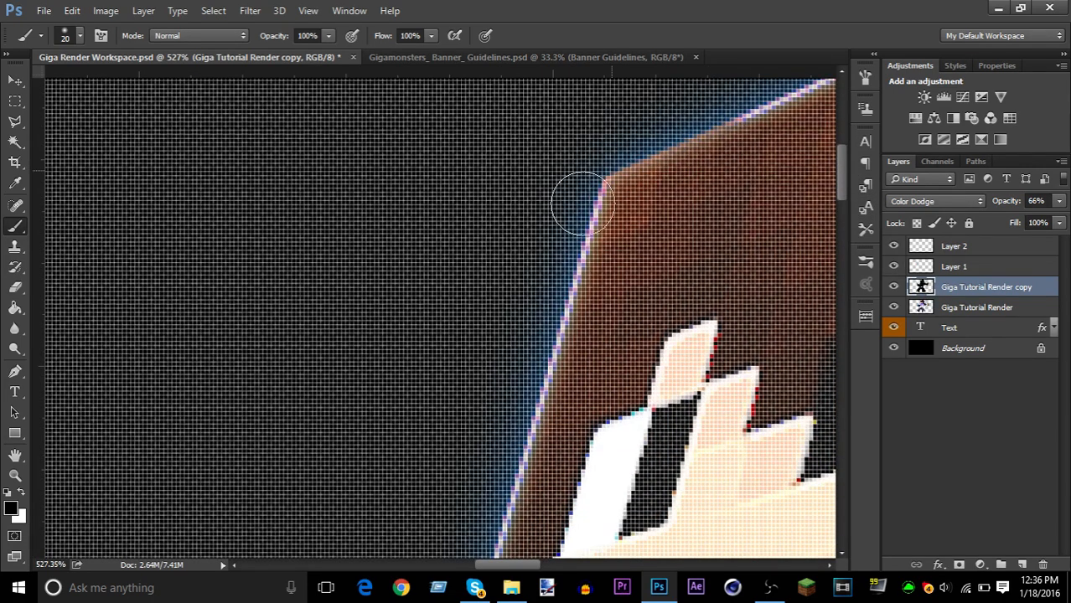
pyautogui.moveTo(582, 204); pyautogui.dragTo(478, 560)
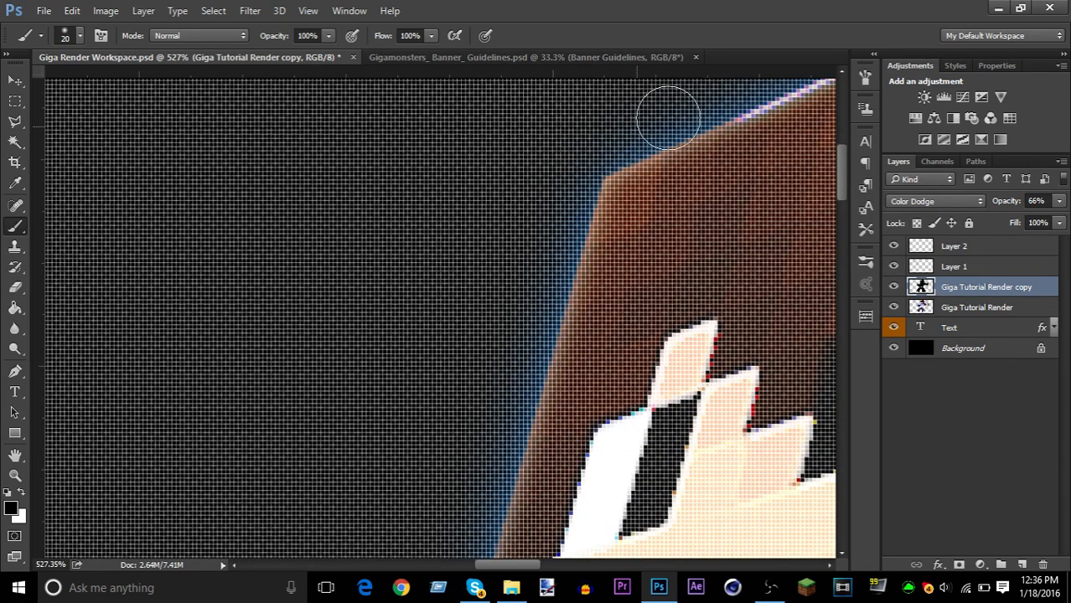
pyautogui.moveTo(667, 117); pyautogui.dragTo(784, 107)
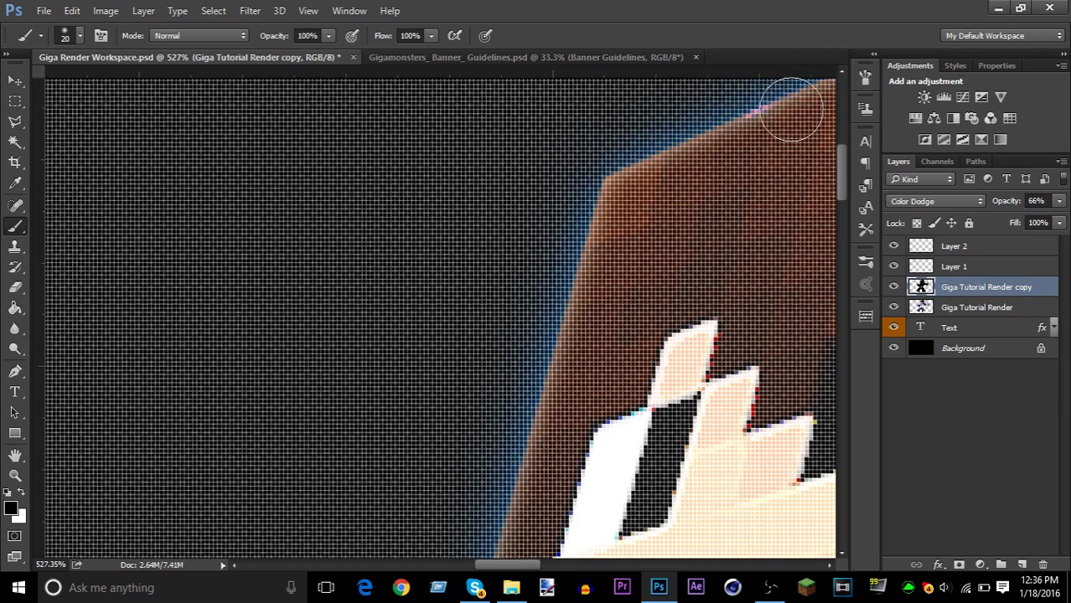
pyautogui.moveTo(508, 566); pyautogui.dragTo(550, 565)
pyautogui.moveTo(289, 101); pyautogui.dragTo(268, 90)
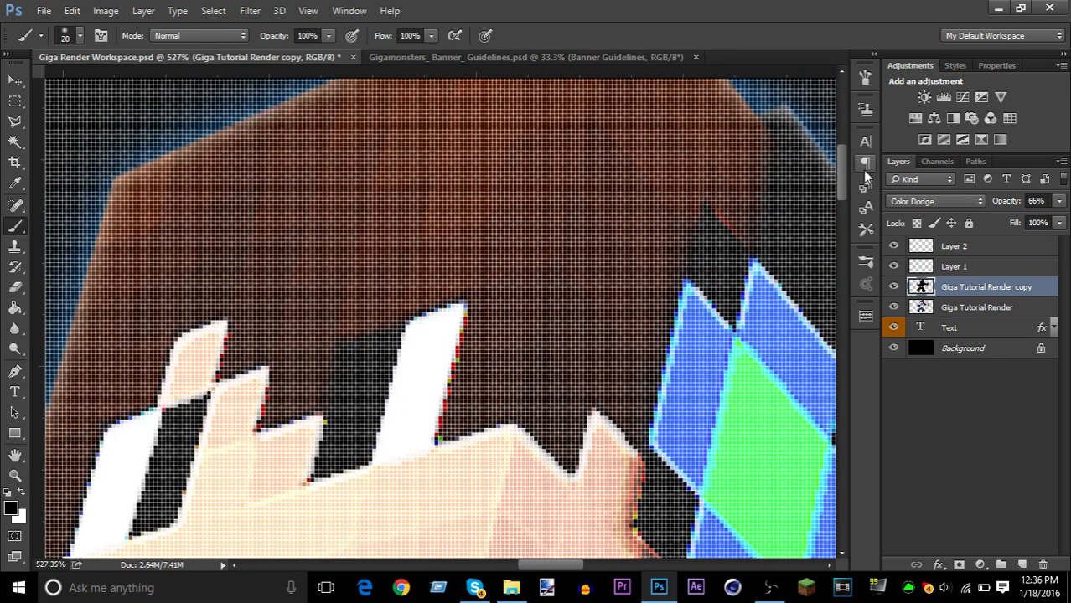
pyautogui.moveTo(841, 160); pyautogui.dragTo(838, 131)
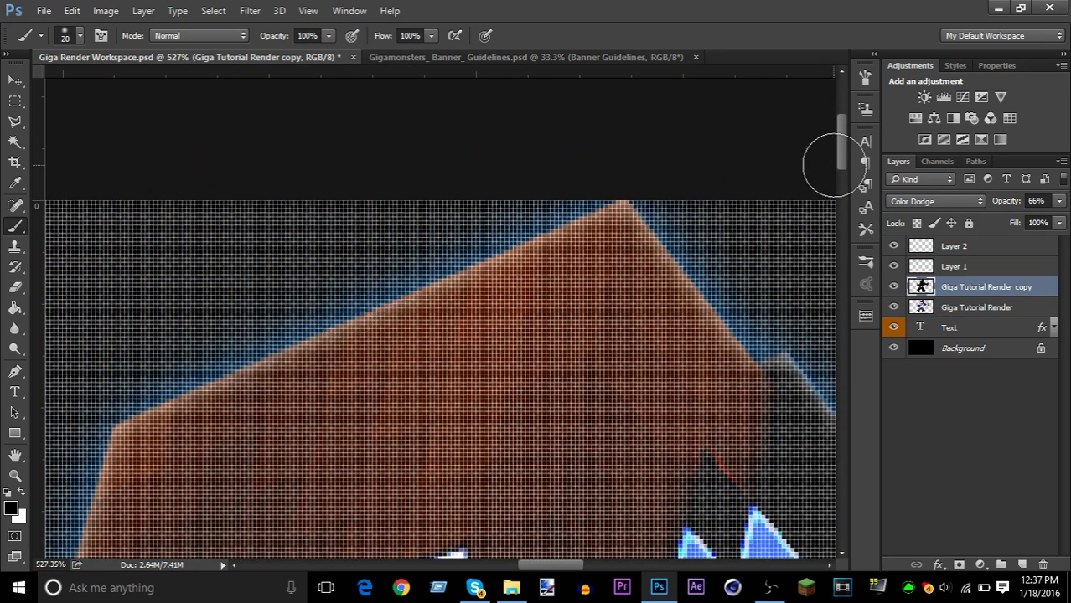
# - Paint out the coloured edge pixels around the eyes and hair fringe and along the side of the face by the headphone
pyautogui.moveTo(837, 158); pyautogui.dragTo(847, 220)
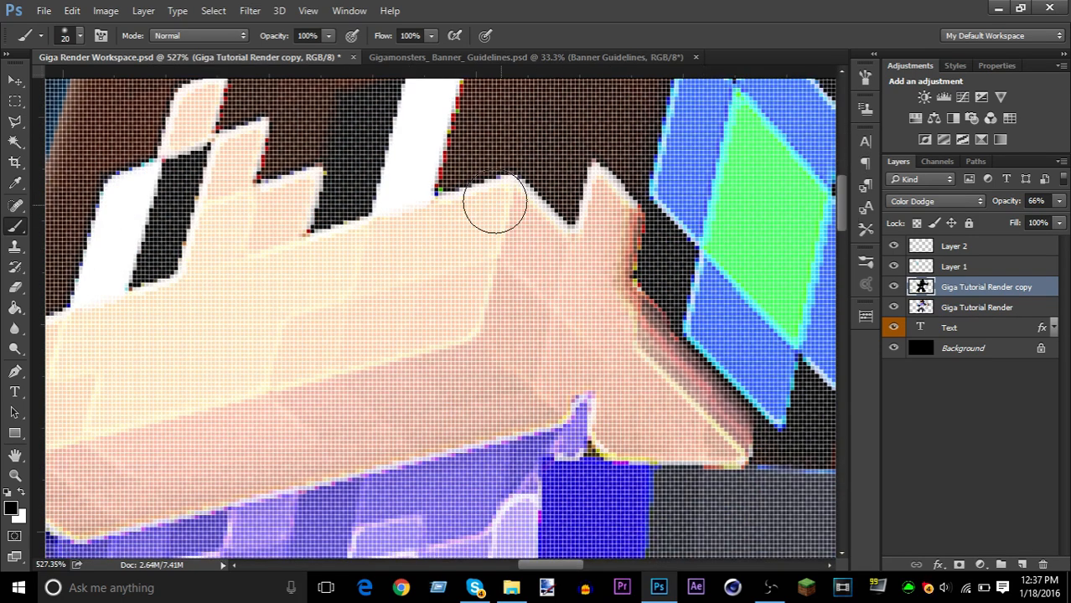
pyautogui.click(444, 183)
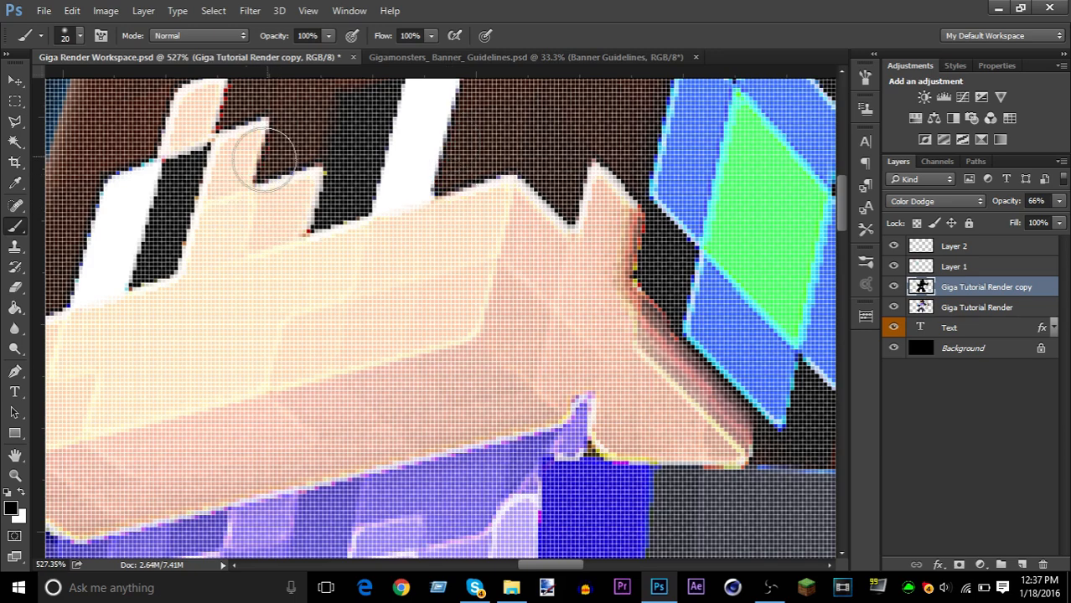
pyautogui.moveTo(268, 163)
pyautogui.mouseDown()
pyautogui.moveTo(227, 132)
pyautogui.moveTo(193, 134)
pyautogui.moveTo(156, 172)
pyautogui.moveTo(173, 147)
pyautogui.moveTo(107, 185)
pyautogui.moveTo(104, 263)
pyautogui.moveTo(149, 269)
pyautogui.mouseUp()
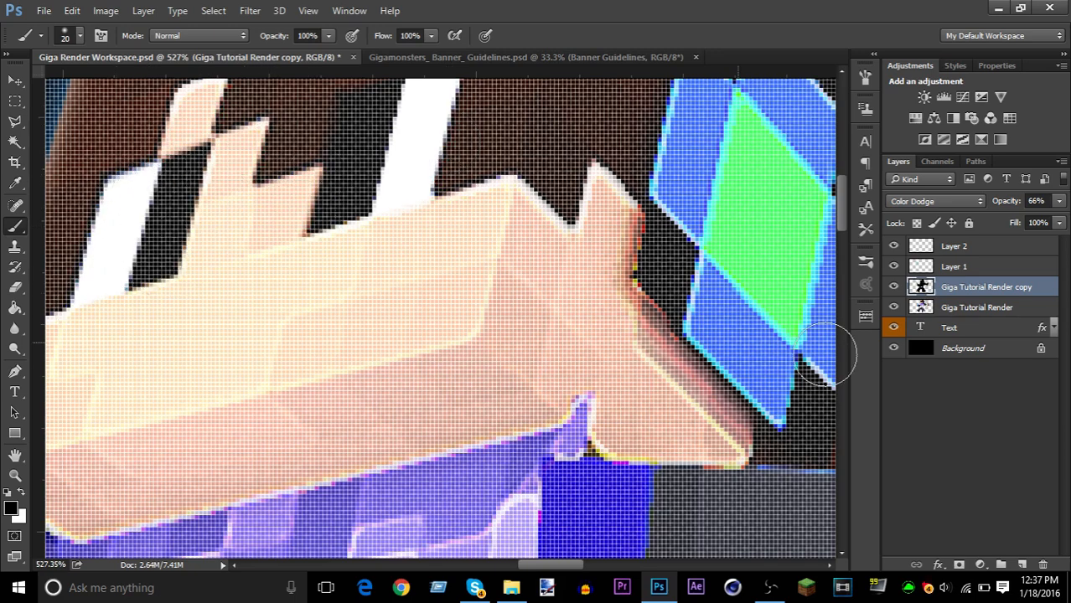
pyautogui.click(642, 236)
pyautogui.moveTo(642, 236)
pyautogui.mouseDown()
pyautogui.moveTo(634, 290)
pyautogui.moveTo(666, 310)
pyautogui.mouseUp()
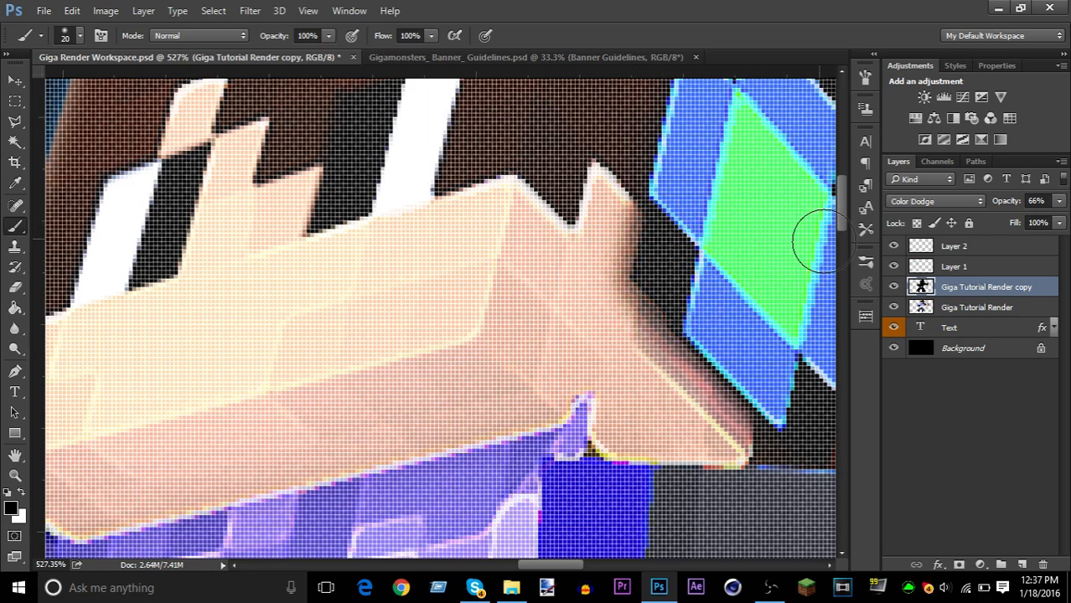
# - Paint out the glowing edges along the chin, the collar and the top of the sword-arm shoulder
pyautogui.moveTo(841, 222); pyautogui.dragTo(853, 246)
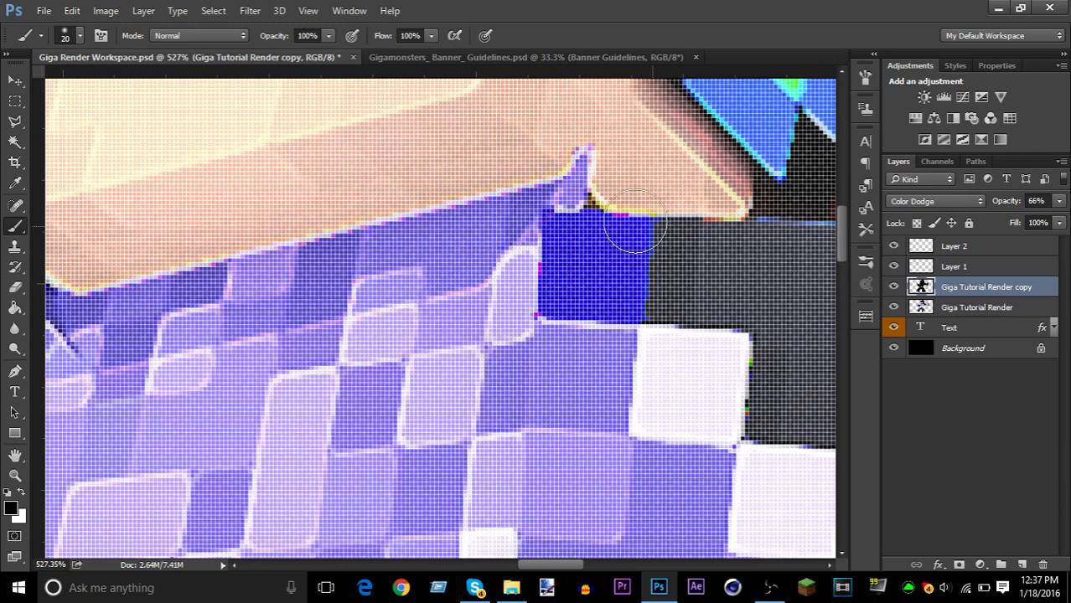
pyautogui.moveTo(591, 194)
pyautogui.mouseDown()
pyautogui.moveTo(616, 208)
pyautogui.moveTo(733, 208)
pyautogui.moveTo(736, 199)
pyautogui.moveTo(595, 124)
pyautogui.moveTo(509, 178)
pyautogui.moveTo(382, 182)
pyautogui.moveTo(139, 267)
pyautogui.mouseUp()
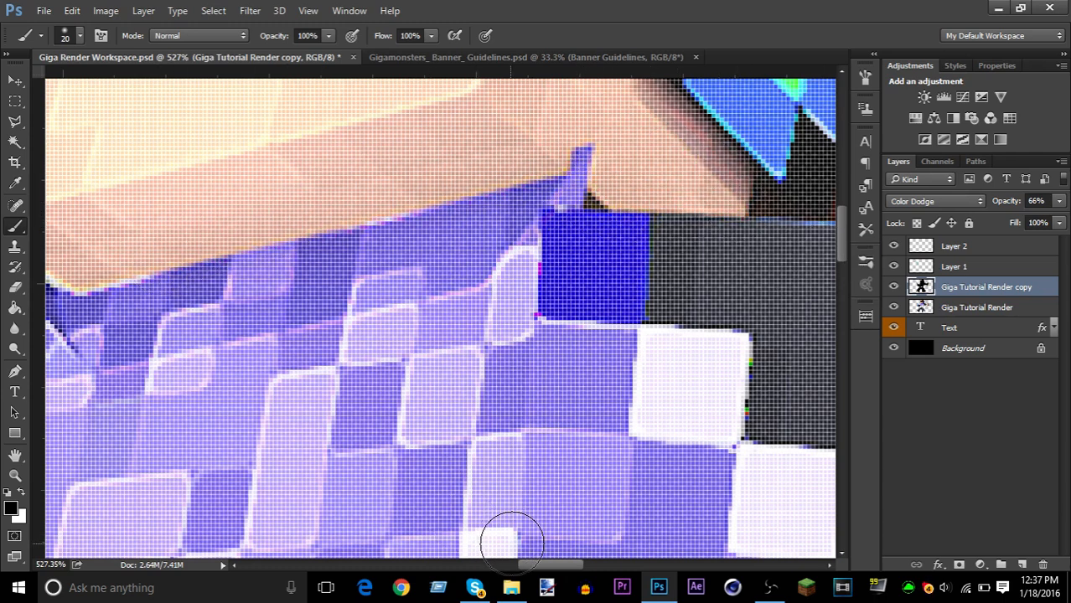
pyautogui.moveTo(548, 569); pyautogui.dragTo(489, 578)
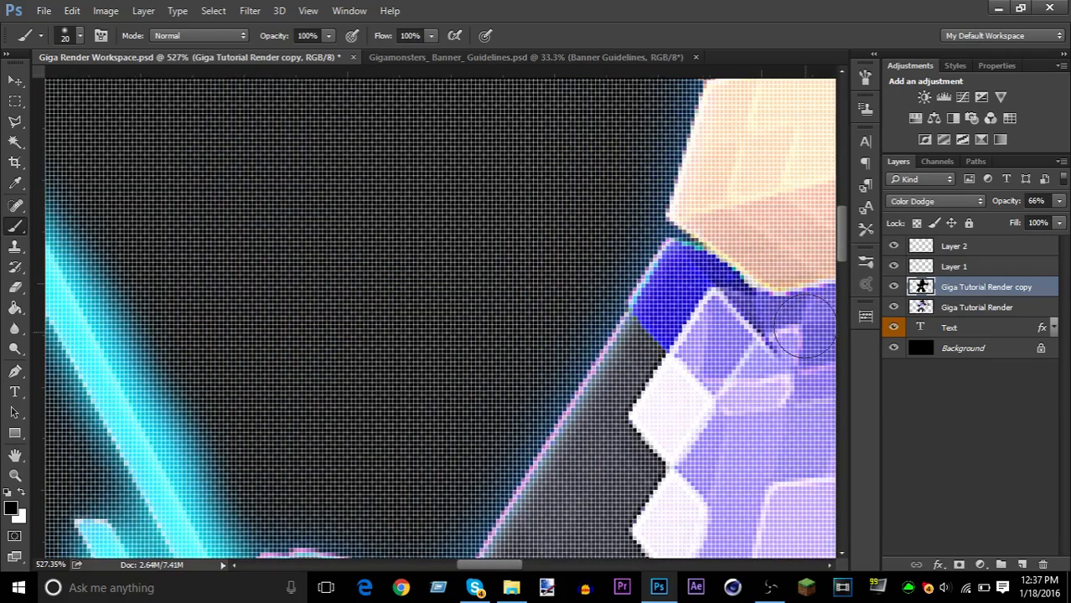
pyautogui.moveTo(803, 326)
pyautogui.mouseDown()
pyautogui.moveTo(729, 251)
pyautogui.moveTo(599, 305)
pyautogui.moveTo(682, 359)
pyautogui.moveTo(663, 406)
pyautogui.mouseUp()
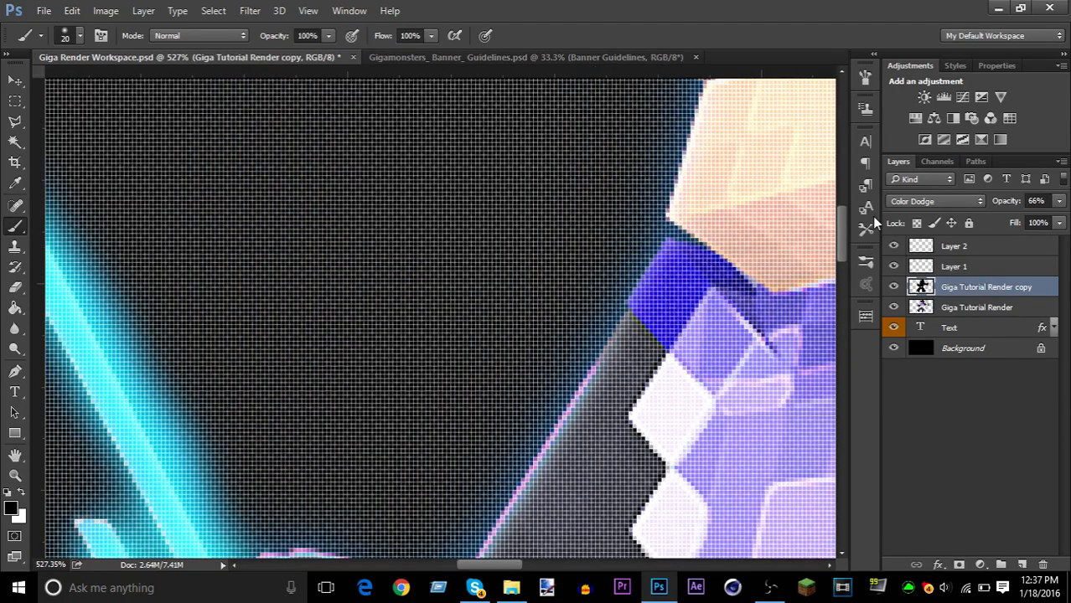
# - Paint out the glowing edges around the sword hand and lower sleeve, and toggle the copy's visibility to compare
pyautogui.moveTo(845, 239); pyautogui.dragTo(837, 320)
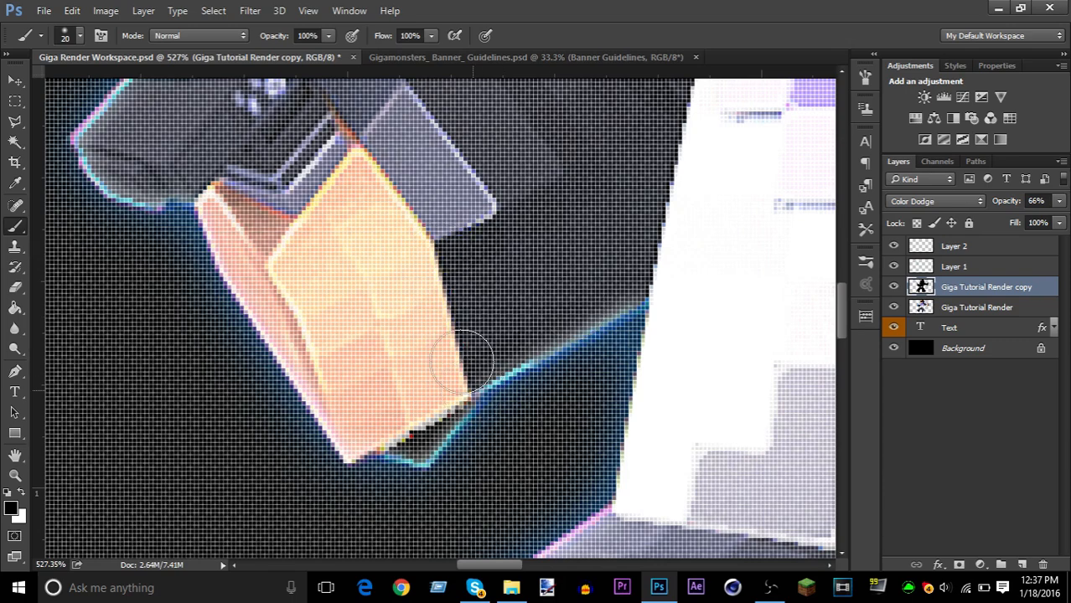
pyautogui.moveTo(362, 138)
pyautogui.mouseDown()
pyautogui.moveTo(461, 130)
pyautogui.moveTo(463, 166)
pyautogui.moveTo(491, 211)
pyautogui.moveTo(421, 210)
pyautogui.moveTo(340, 160)
pyautogui.moveTo(312, 188)
pyautogui.moveTo(280, 256)
pyautogui.moveTo(395, 433)
pyautogui.moveTo(468, 416)
pyautogui.moveTo(578, 352)
pyautogui.mouseUp()
pyautogui.click(893, 288)
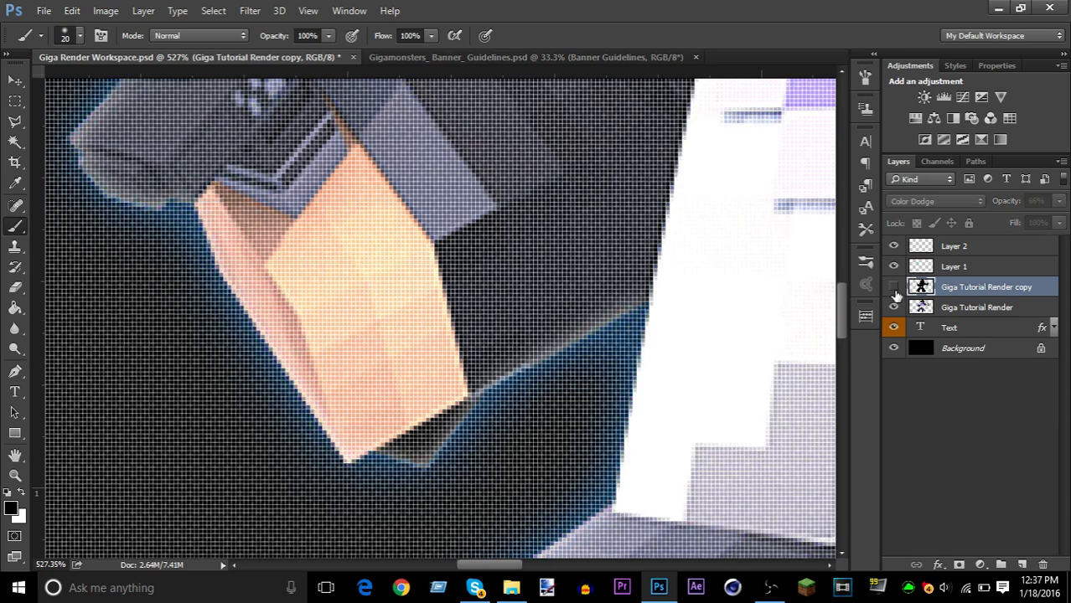
pyautogui.click(893, 288)
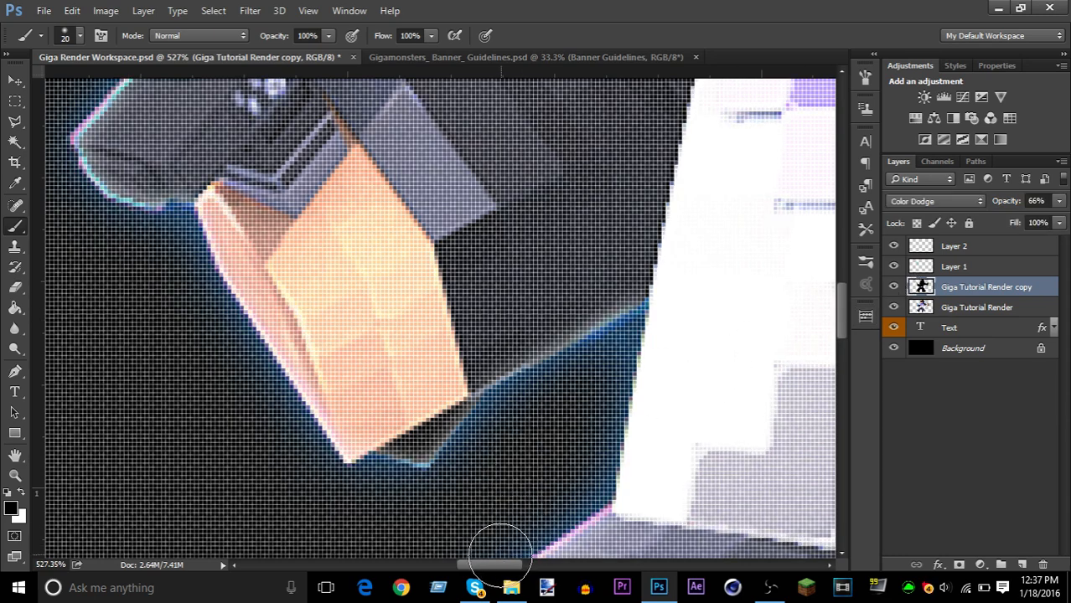
# - Try painting out the dark edges beneath the scarf's lowest tip on the shirt, and undo the stroke
pyautogui.moveTo(498, 567); pyautogui.dragTo(561, 566)
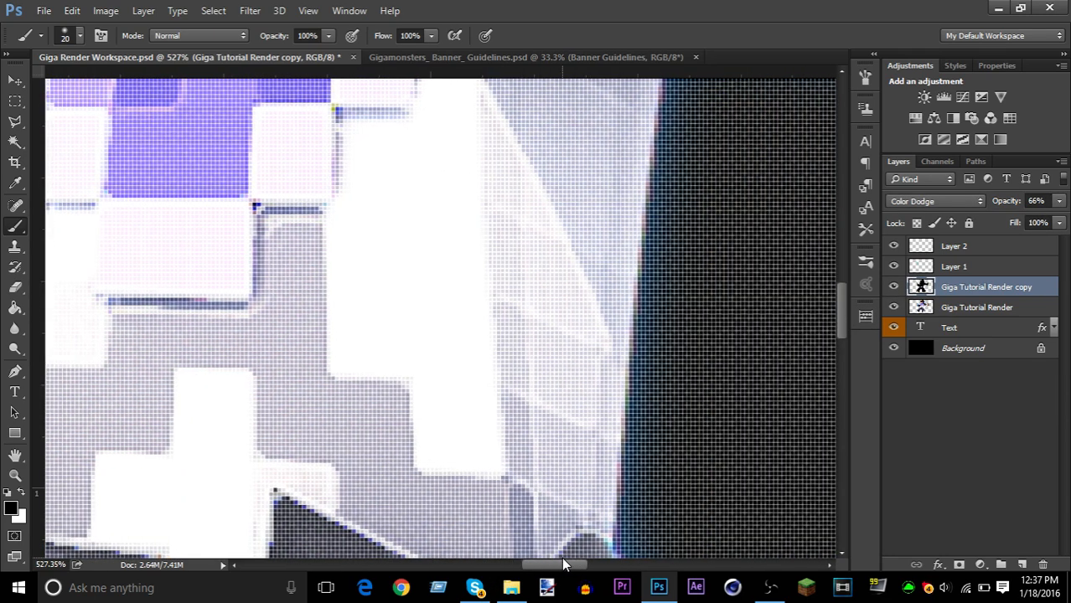
pyautogui.moveTo(235, 165)
pyautogui.mouseDown()
pyautogui.moveTo(299, 222)
pyautogui.moveTo(219, 299)
pyautogui.moveTo(239, 234)
pyautogui.mouseUp()
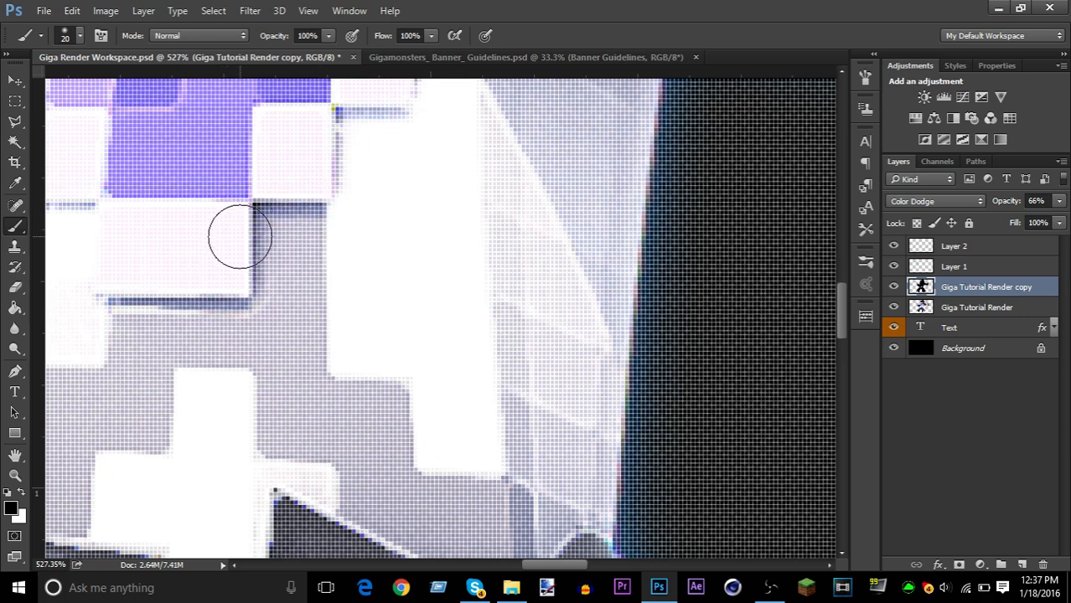
pyautogui.hotkey('ctrl', 'z')
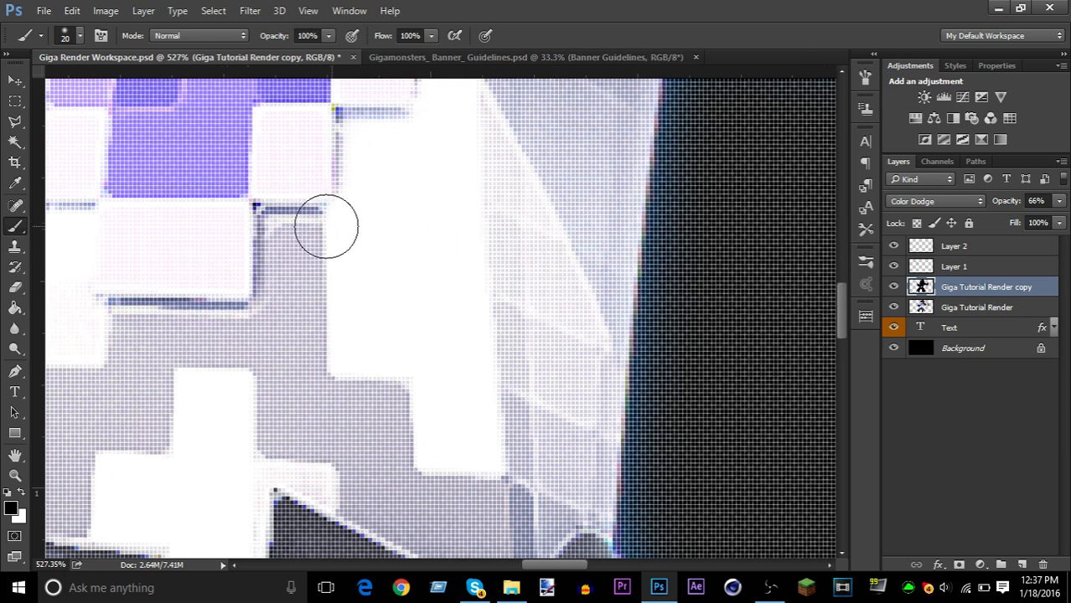
# - Paint along the lower edge of the scarf where it meets the shirt below the outstretched arm
pyautogui.moveTo(839, 295); pyautogui.dragTo(843, 258)
pyautogui.scroll(-5, 665, 302)
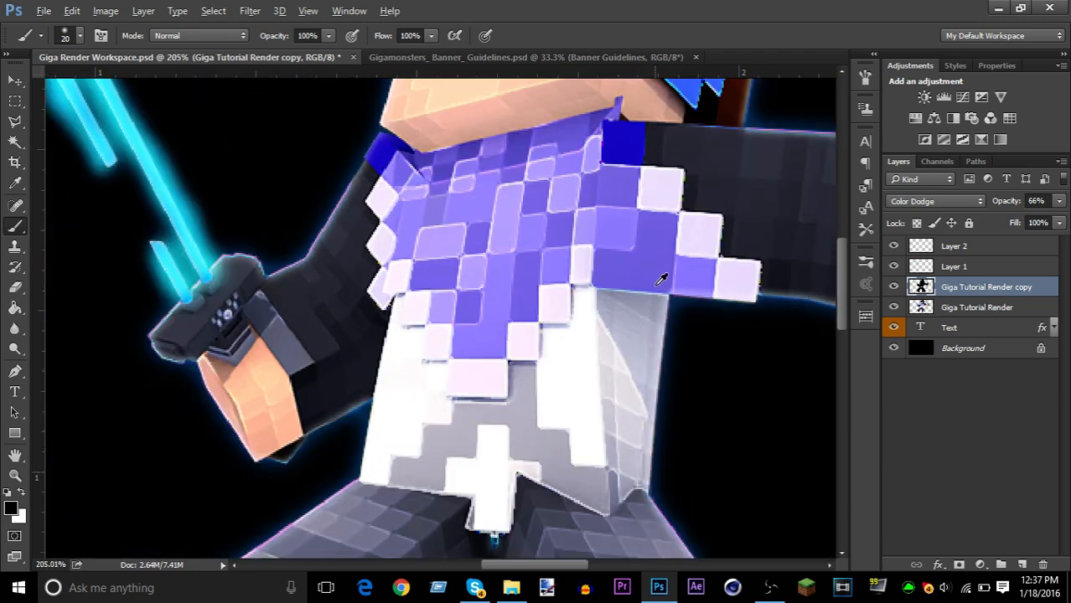
pyautogui.moveTo(665, 302); pyautogui.dragTo(607, 291)
pyautogui.scroll(-2, 625, 282)
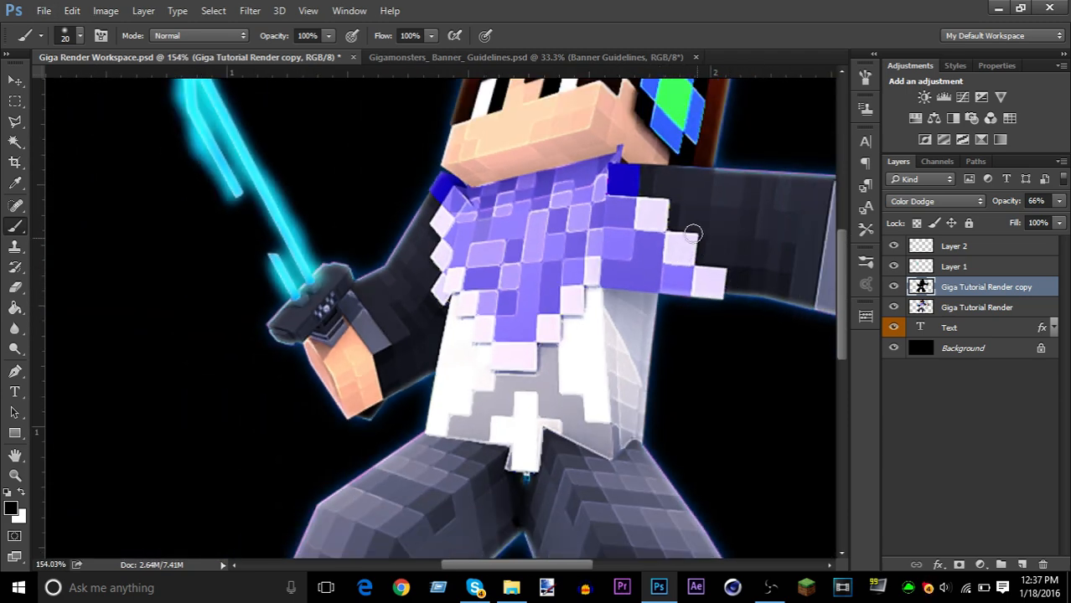
# - Examine the cleaned-up edges on the head, scarf, outstretched arm and legs, both up close and across the whole render
pyautogui.scroll(-2, 640, 201)
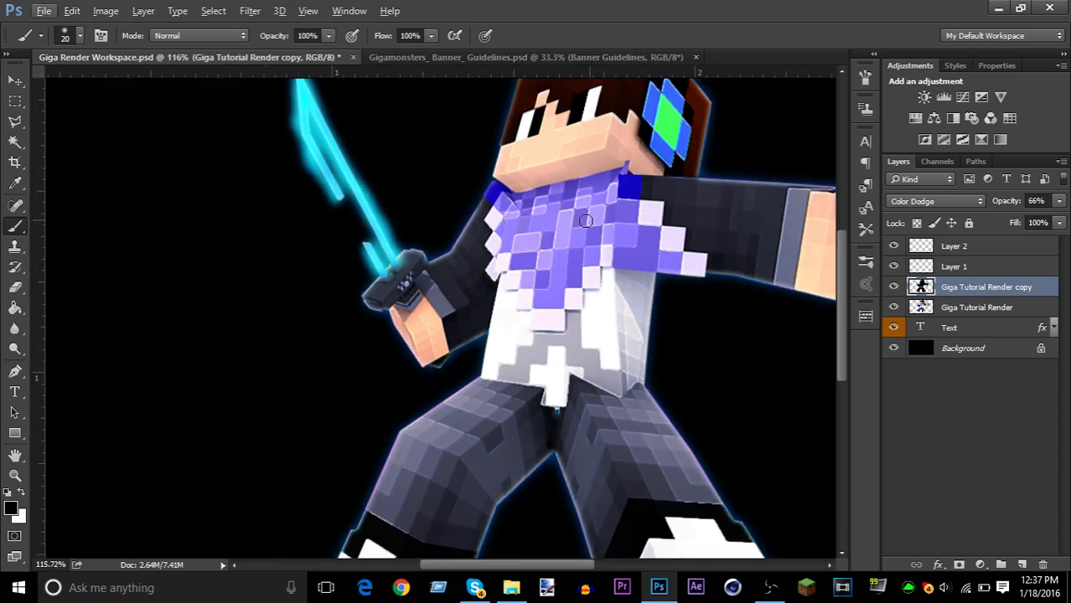
pyautogui.scroll(-3, 585, 253)
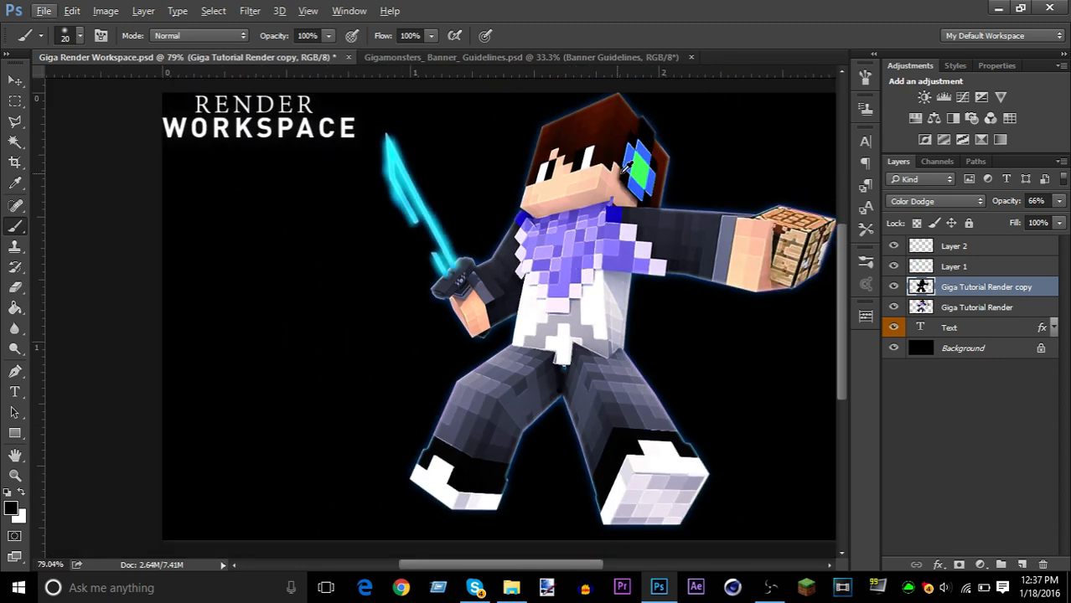
pyautogui.scroll(6, 641, 141)
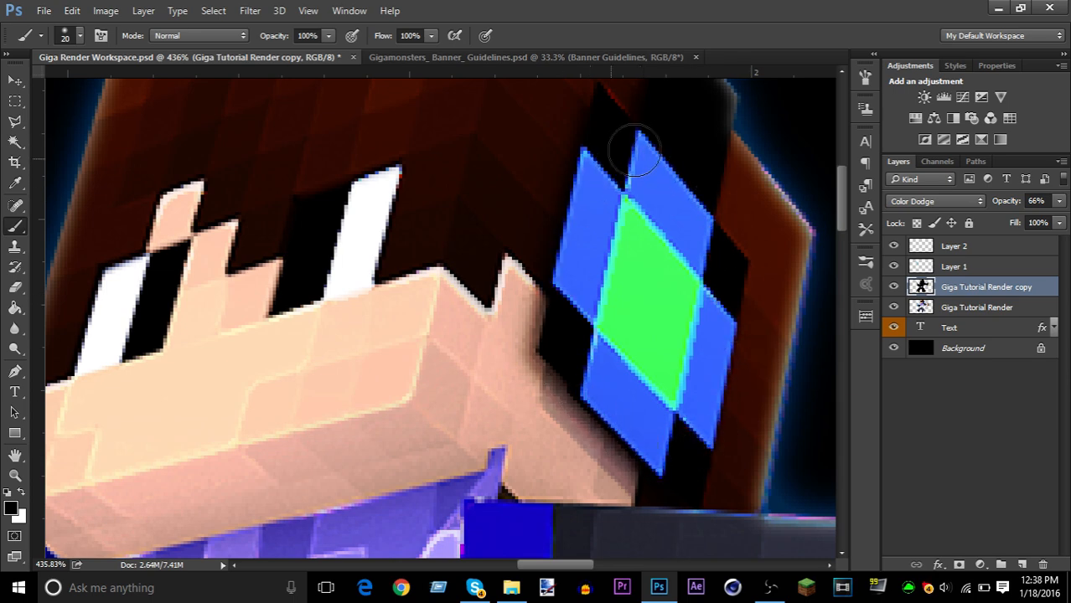
pyautogui.scroll(-3, 638, 156)
pyautogui.scroll(-3, 639, 156)
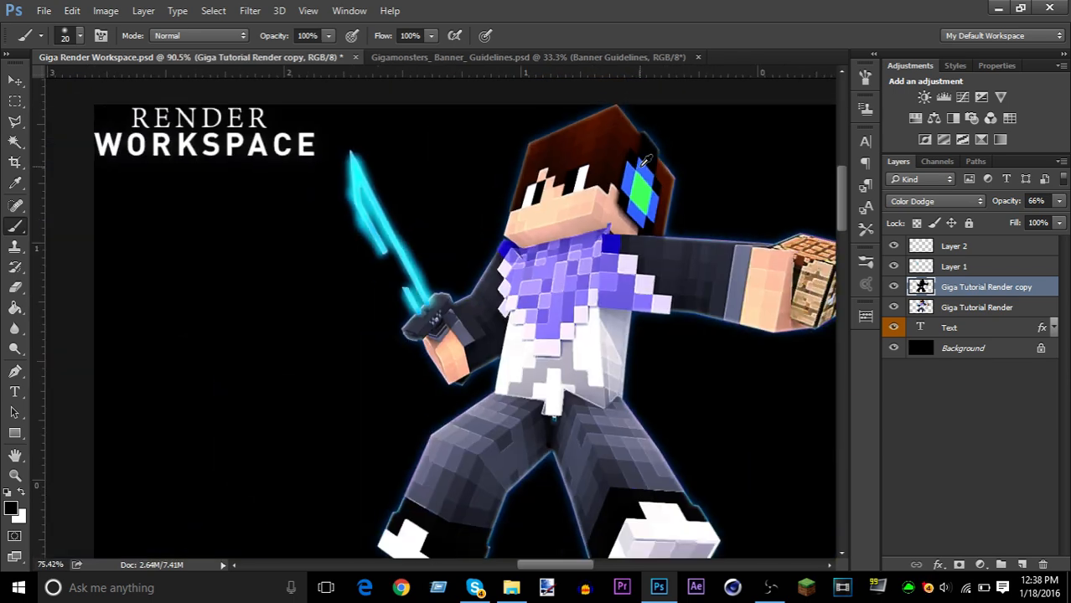
pyautogui.scroll(2, 525, 382)
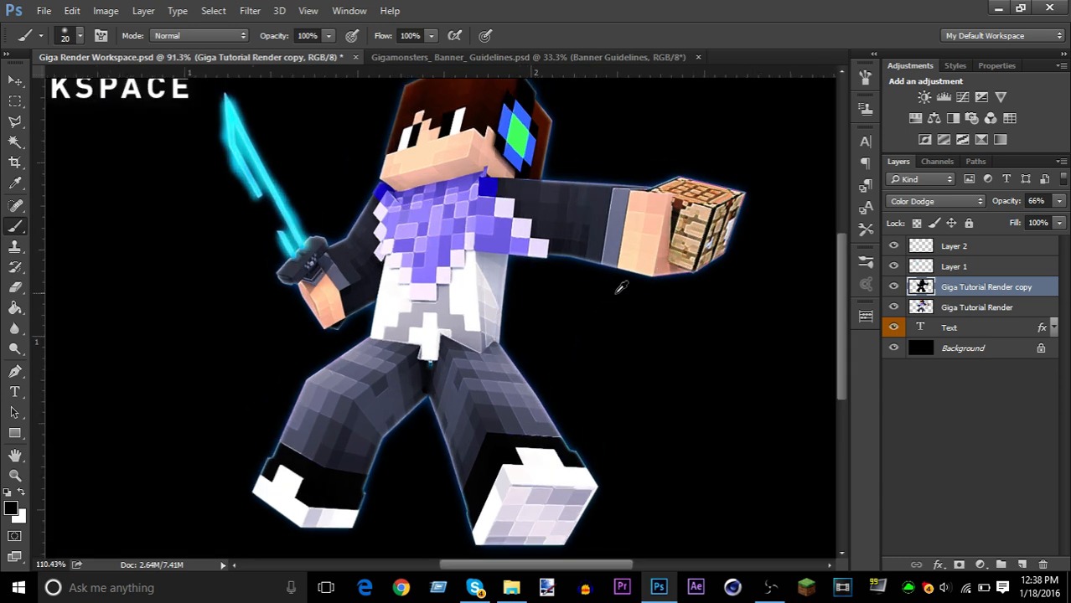
pyautogui.scroll(2, 619, 287)
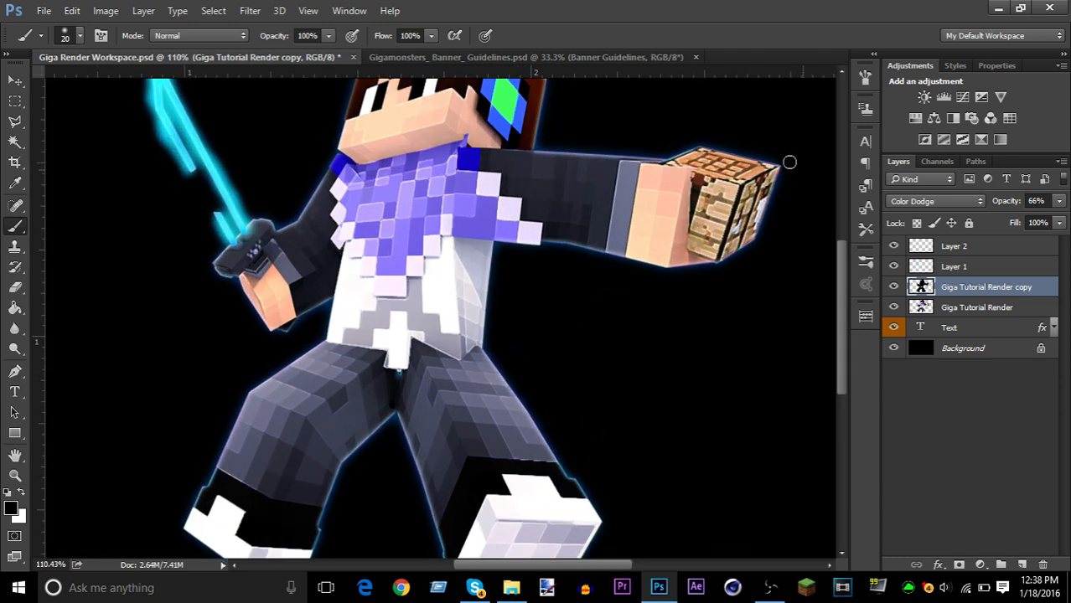
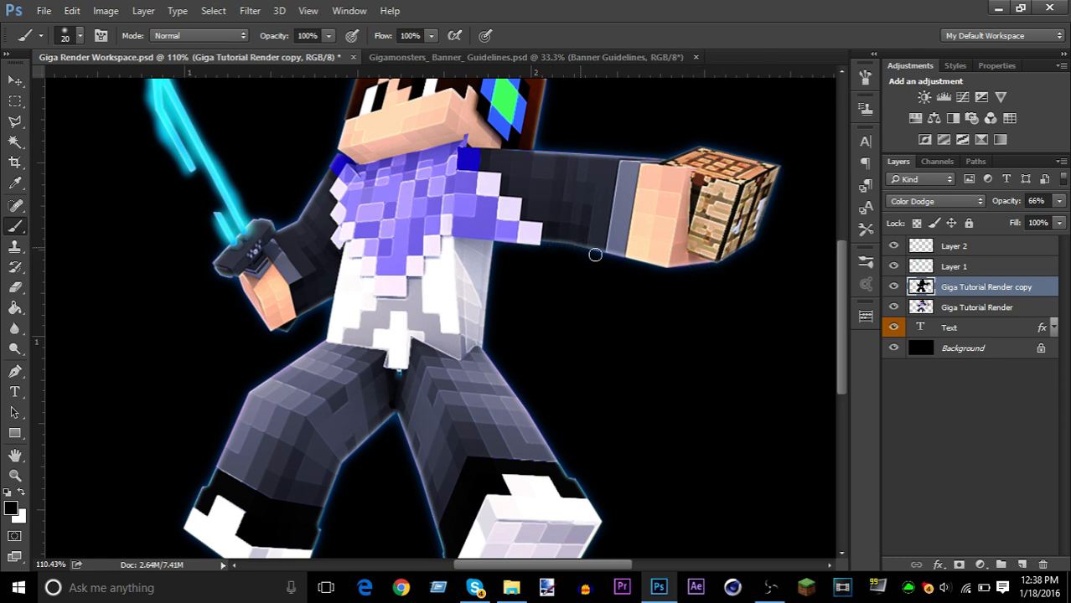
pyautogui.scroll(-3, 565, 262)
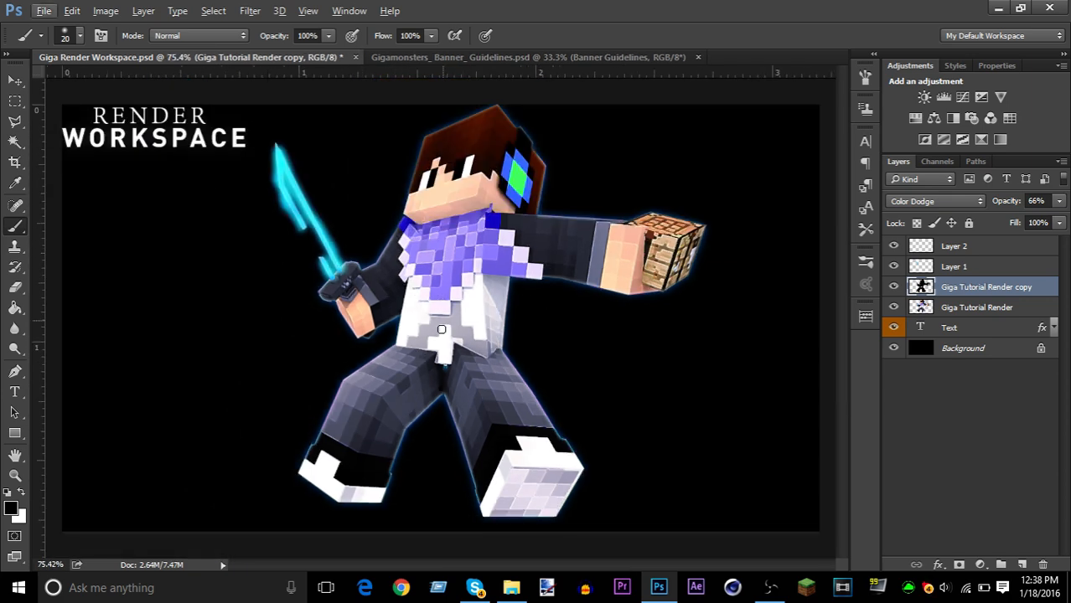
pyautogui.scroll(2, 437, 447)
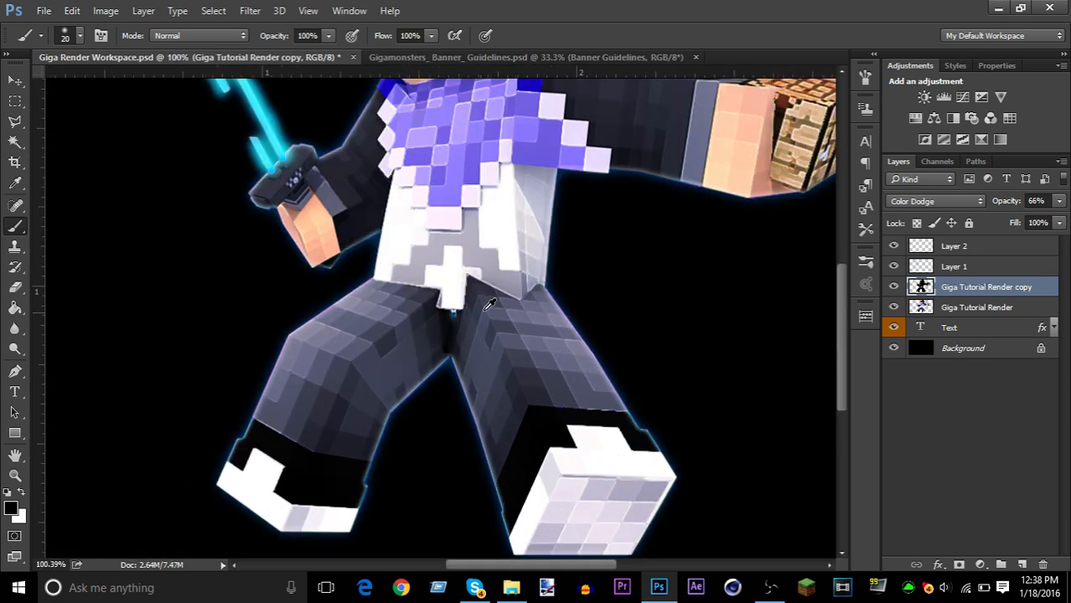
pyautogui.scroll(-1, 488, 304)
pyautogui.scroll(-1, 537, 250)
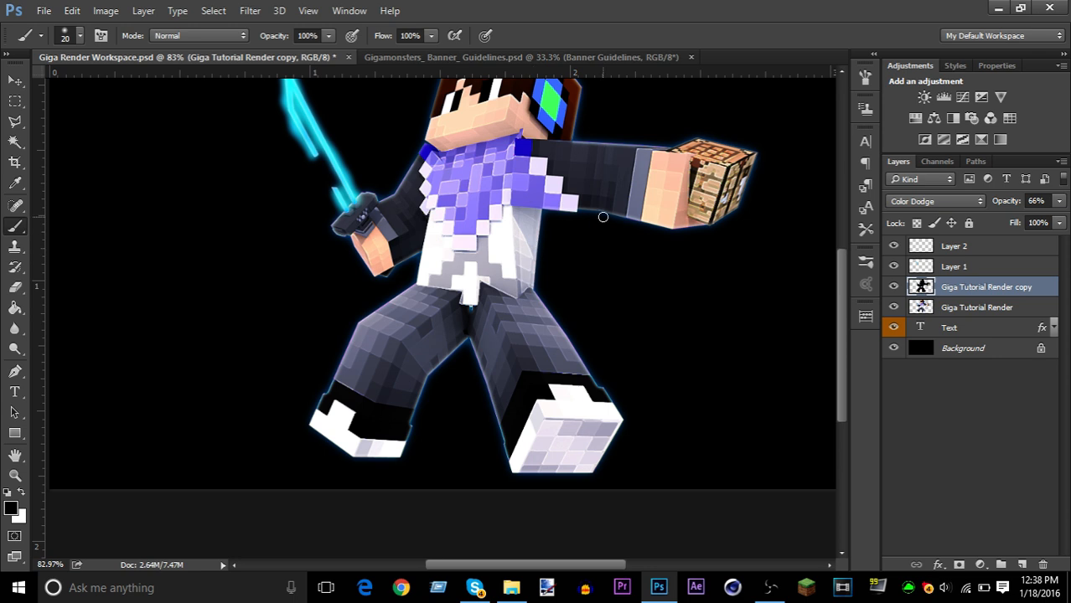
pyautogui.scroll(-1, 586, 204)
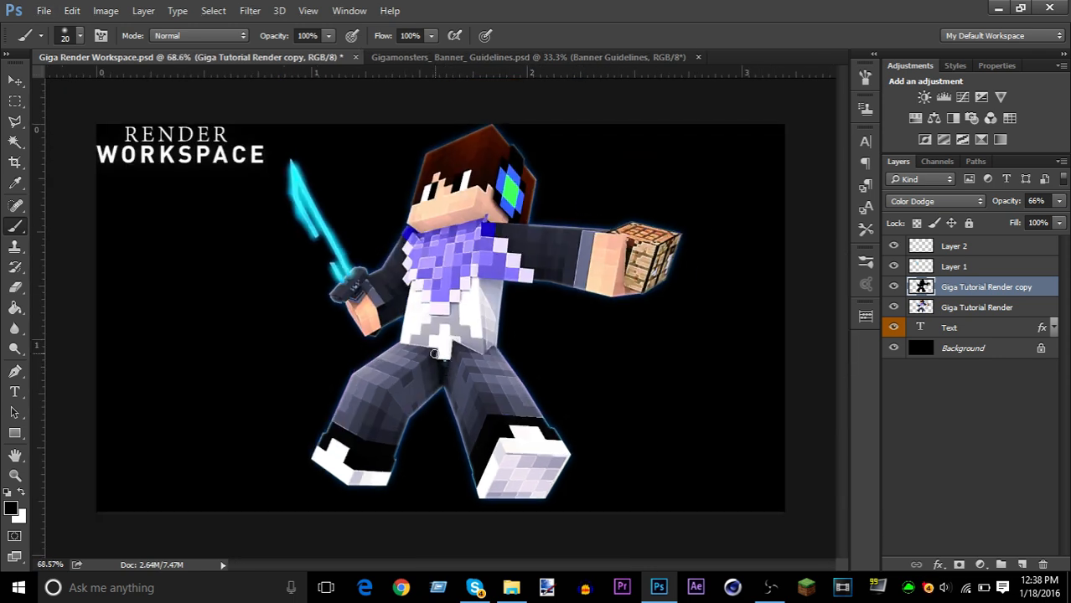
pyautogui.scroll(2, 435, 282)
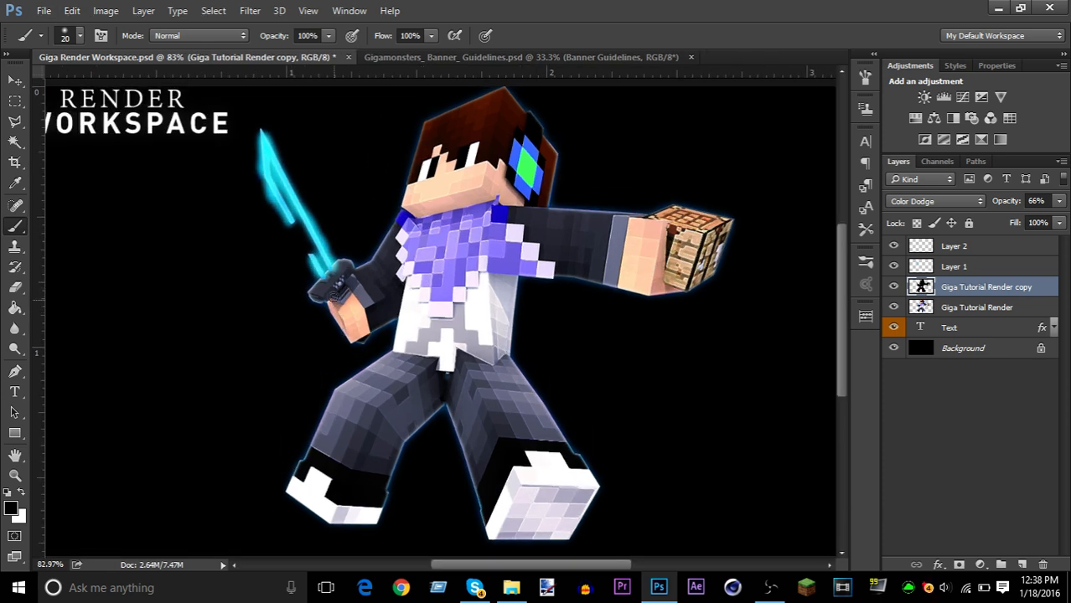
# - Toggle the visibility of the Giga Tutorial Render copy layer several times to compare the render with and without the glow
pyautogui.click(13, 78)
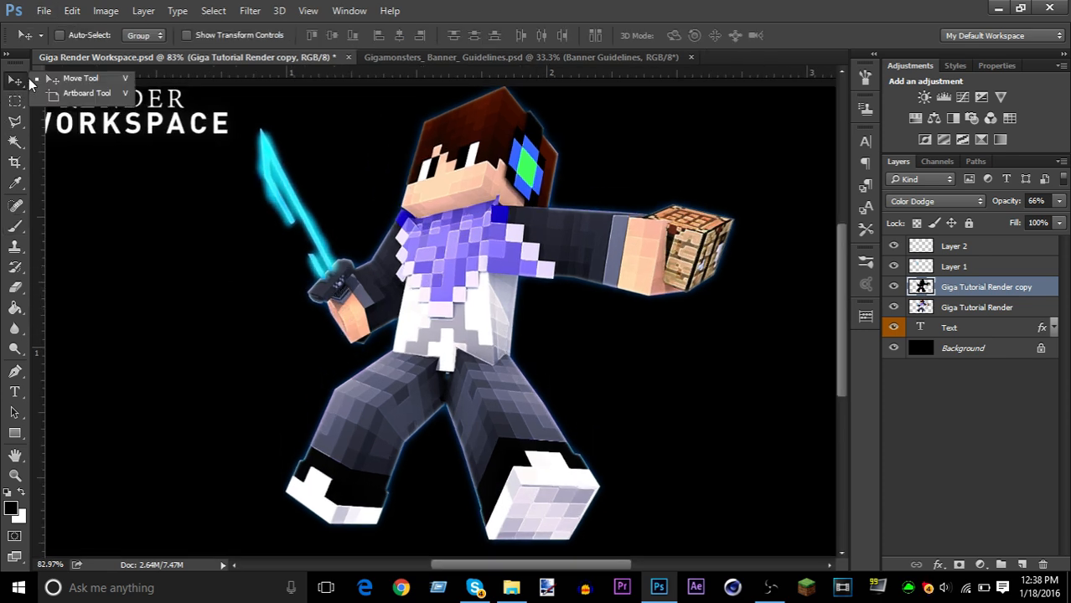
pyautogui.click(894, 287)
pyautogui.click(894, 287)
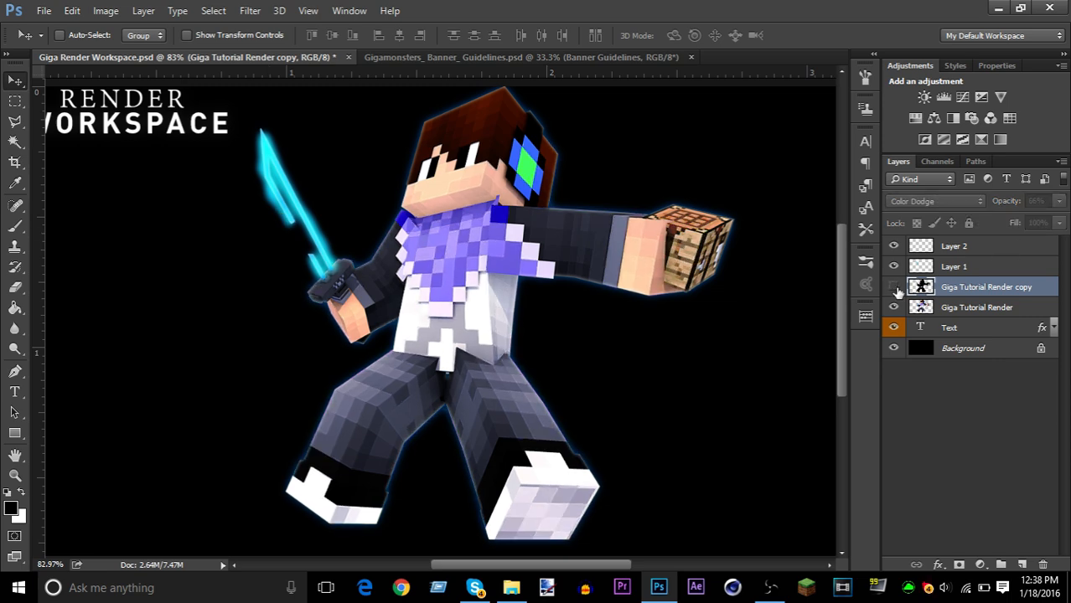
pyautogui.click(894, 288)
pyautogui.click(894, 288)
pyautogui.click(894, 287)
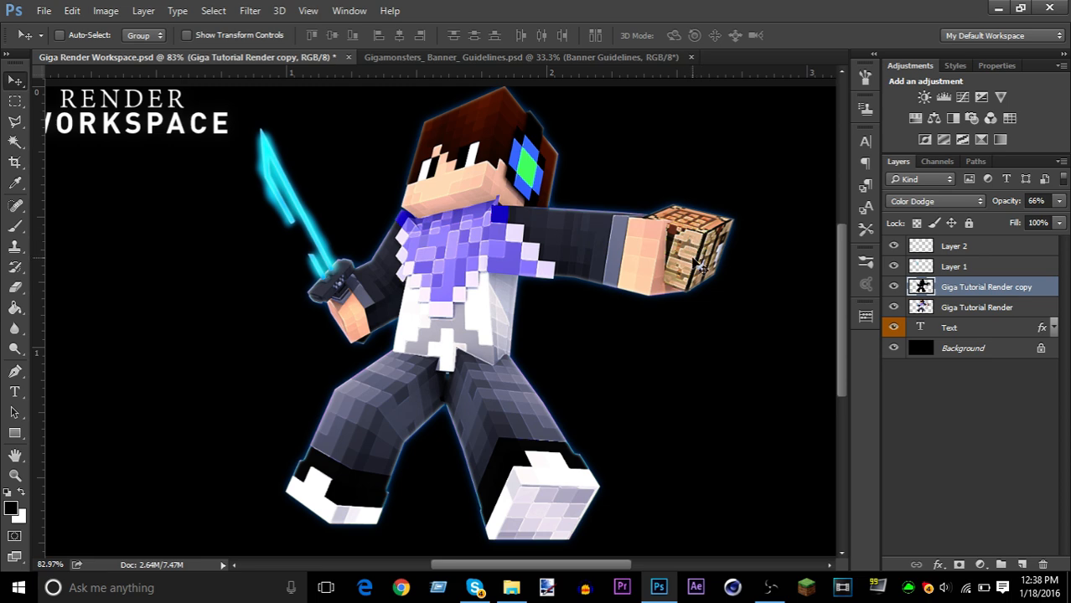
# - Set the brush to 44% opacity and enlarge it to size 35 for softer strokes on the crafting table
pyautogui.press('b')
pyautogui.click(329, 35)
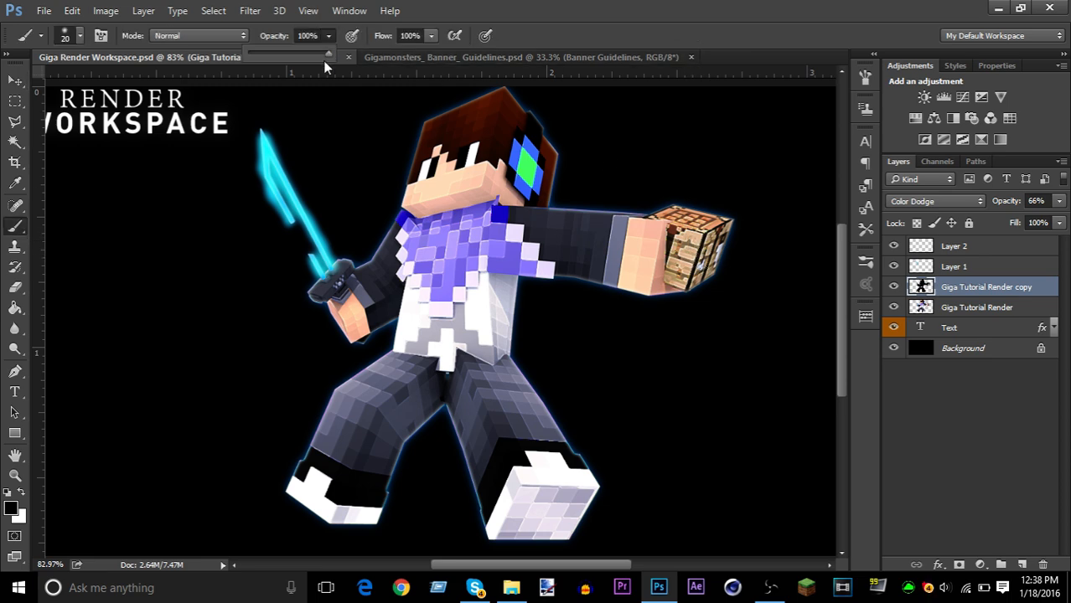
pyautogui.moveTo(298, 55); pyautogui.dragTo(283, 55)
pyautogui.press(']')
pyautogui.press(']')
pyautogui.press(']')
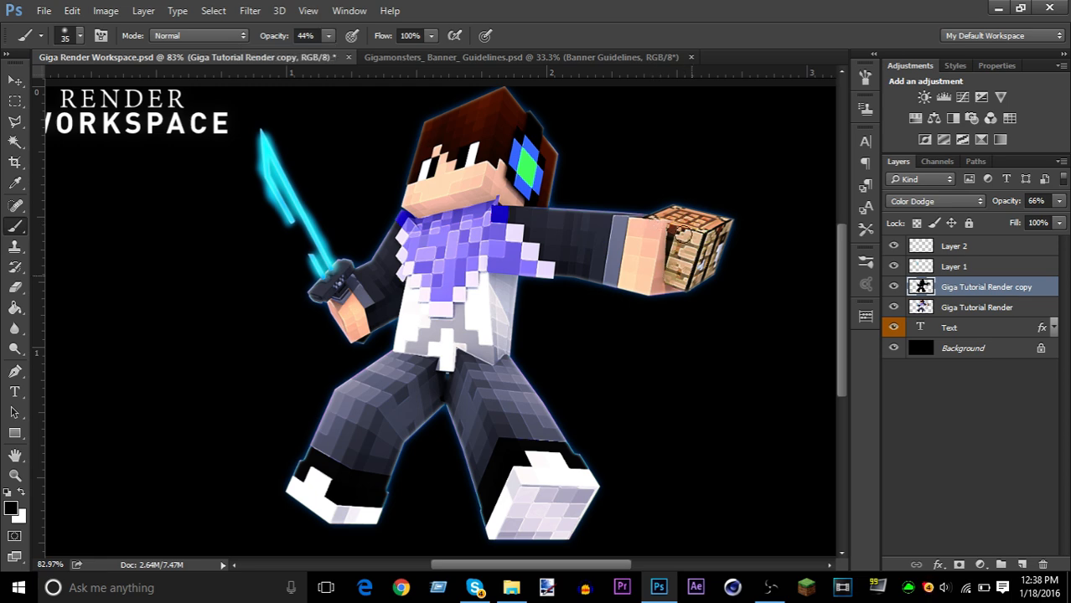
# - Lower the Giga Tutorial Render copy layer's opacity to 55% and toggle its visibility to compare
pyautogui.click(894, 286)
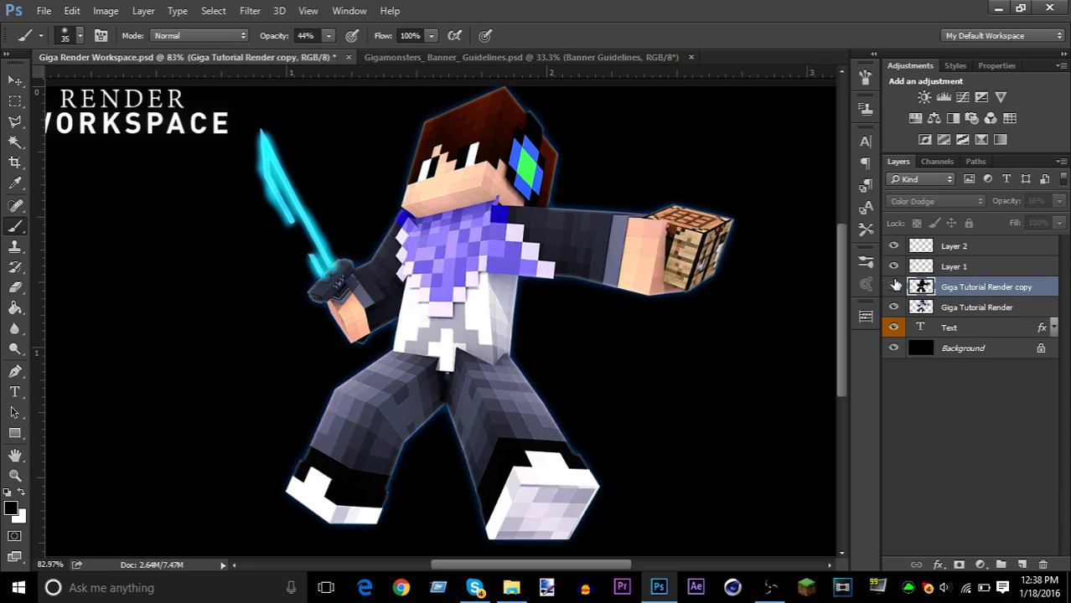
pyautogui.click(894, 286)
pyautogui.click(1060, 201)
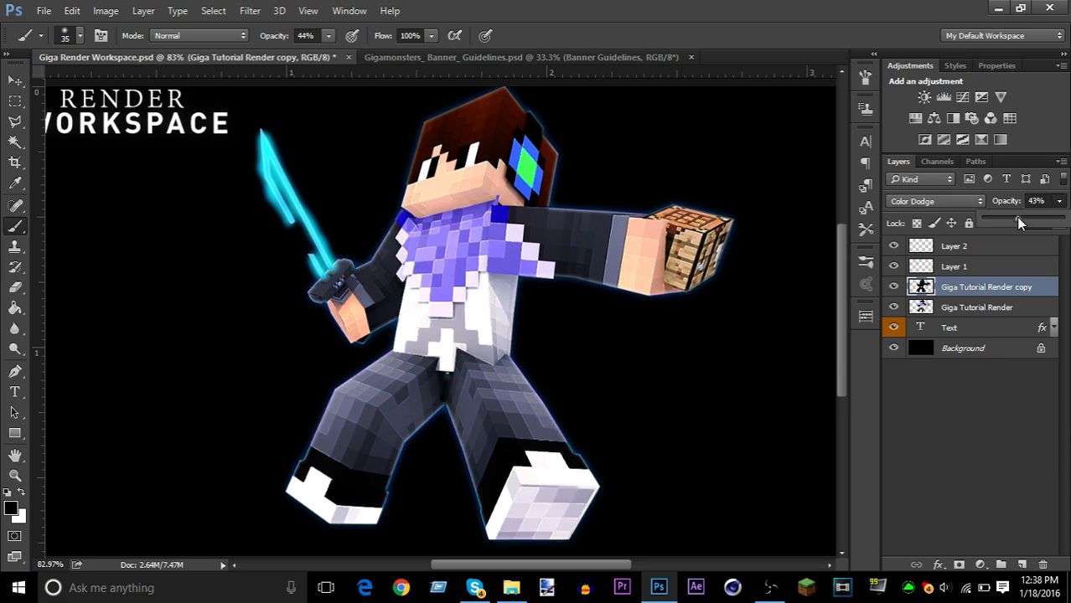
pyautogui.moveTo(1018, 220)
pyautogui.mouseDown()
pyautogui.moveTo(1040, 223)
pyautogui.moveTo(1029, 228)
pyautogui.mouseUp()
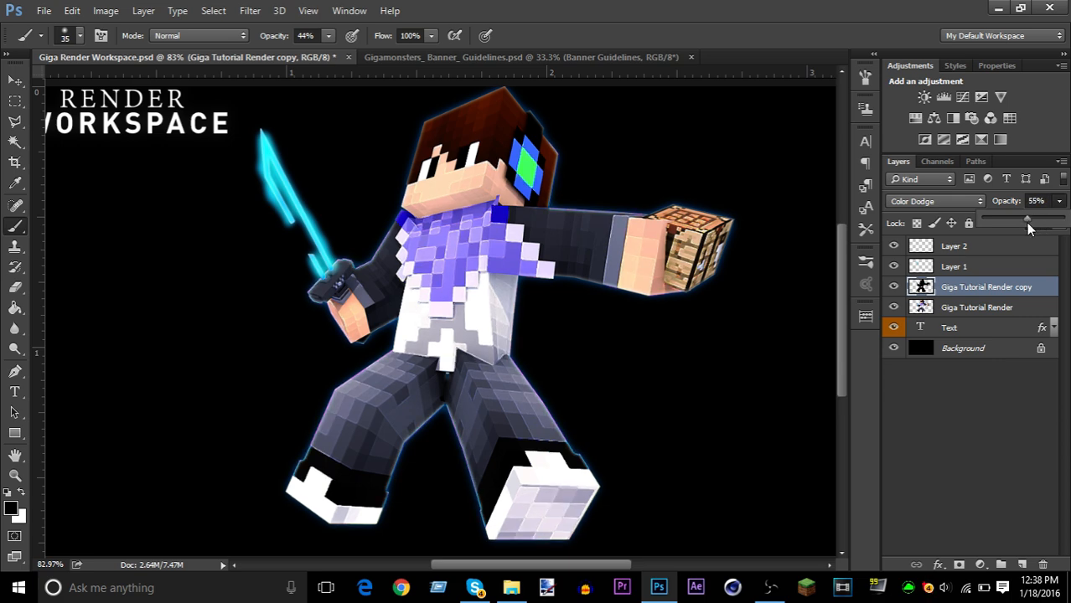
pyautogui.click(1022, 287)
pyautogui.click(893, 287)
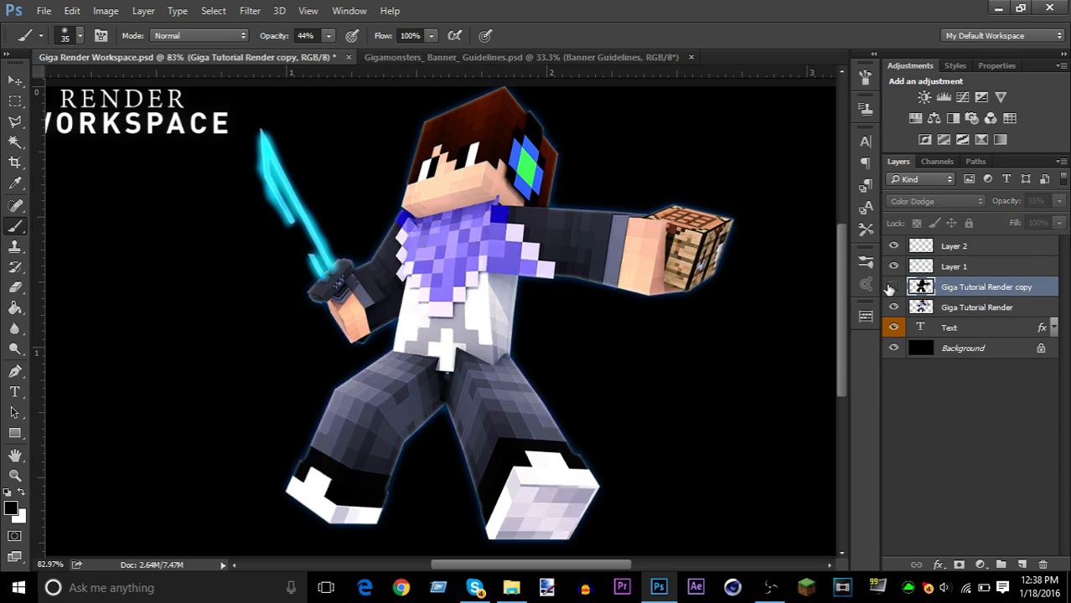
pyautogui.click(892, 287)
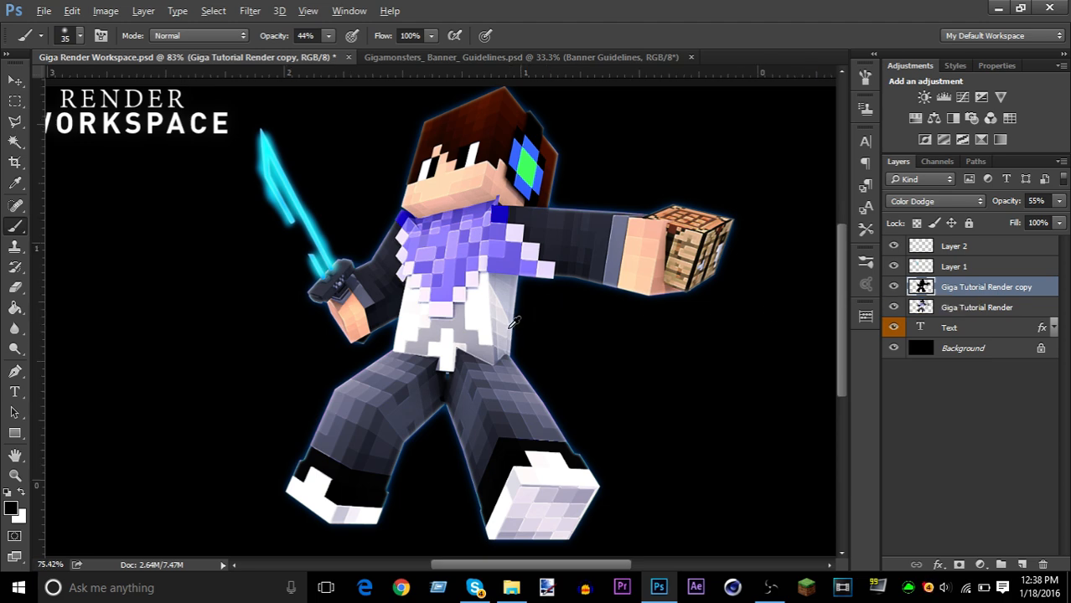
# - Fit the whole canvas in view and duplicate the Giga Tutorial Render layer
pyautogui.hotkey('ctrl', '0')
pyautogui.press('v')
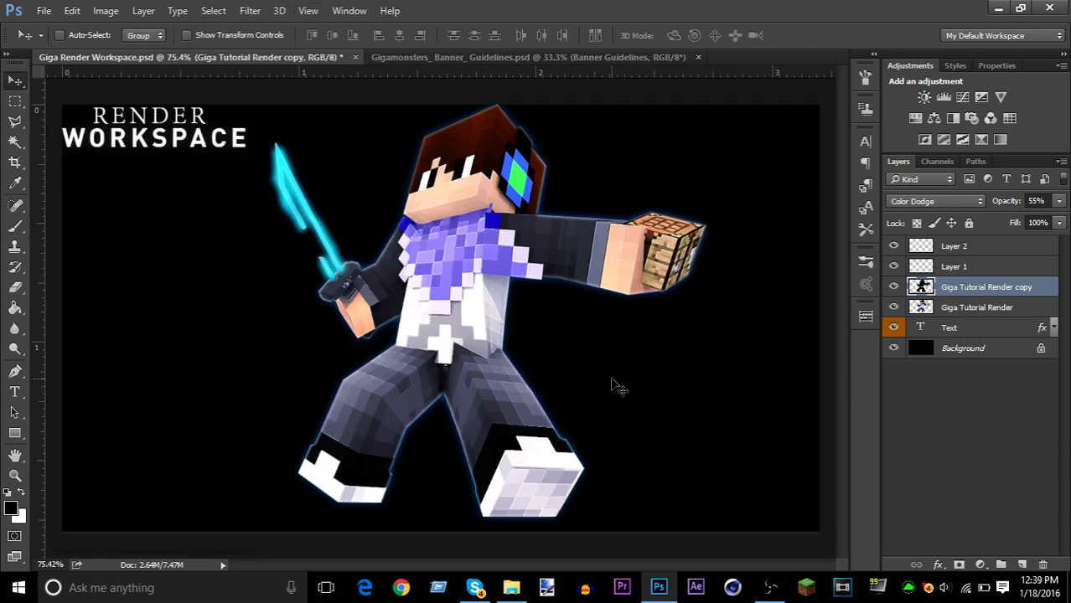
pyautogui.click(974, 308)
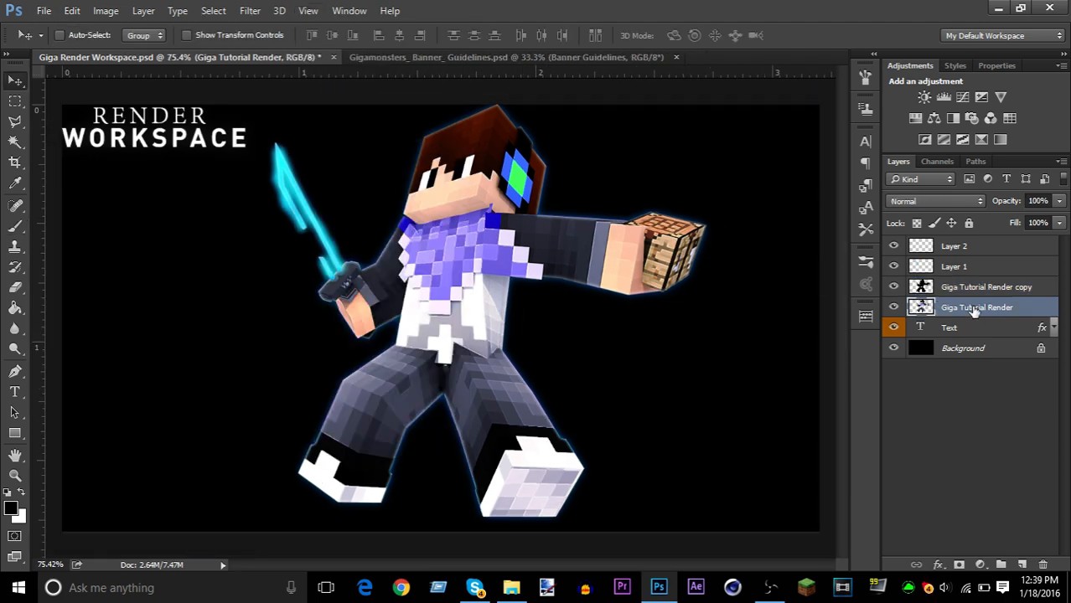
pyautogui.hotkey('ctrl', 'j')
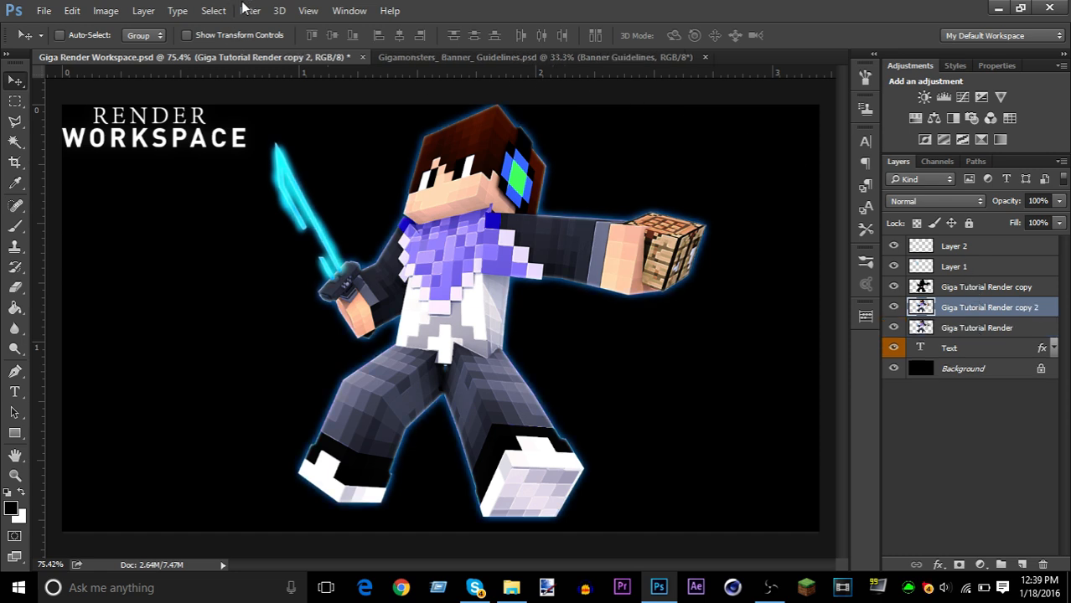
# - Try a Gaussian Blur with a radius of about 6.6 pixels on the new Giga Tutorial Render copy 2 layer
pyautogui.click(249, 10)
pyautogui.moveTo(300, 184)
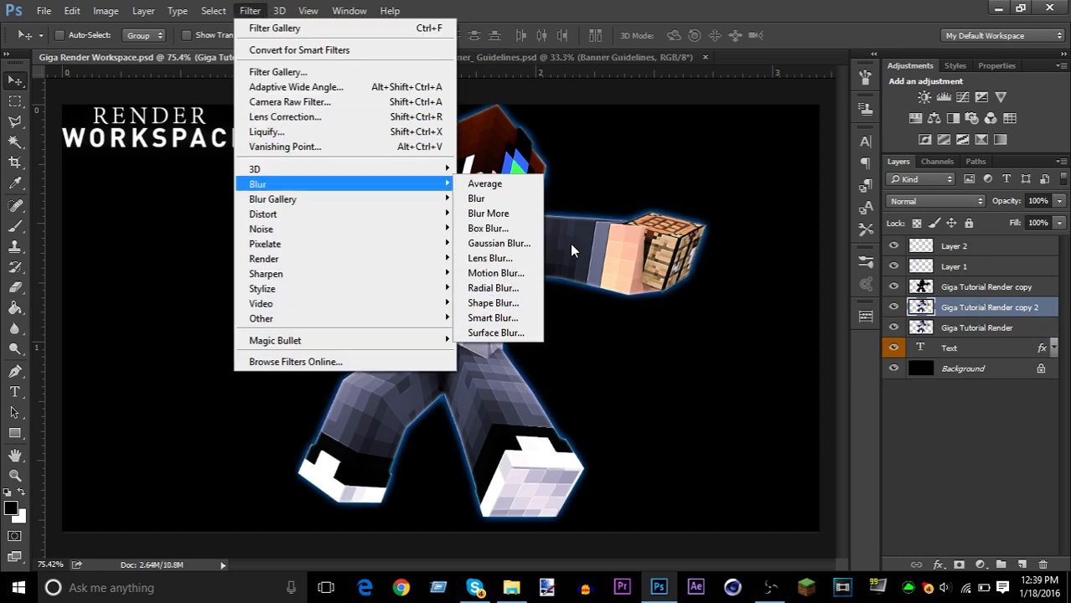
pyautogui.click(643, 249)
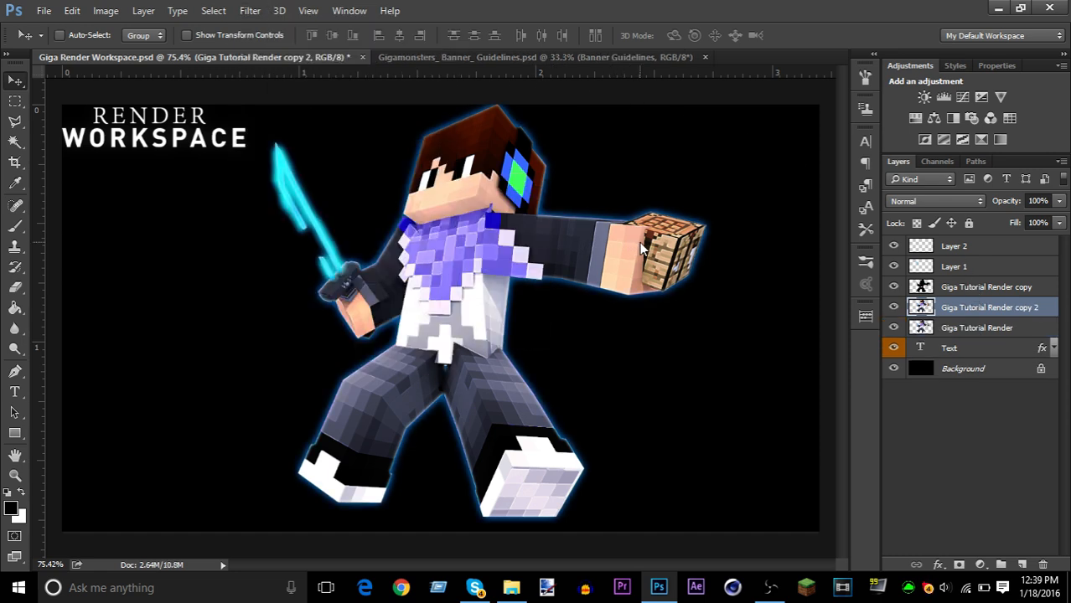
pyautogui.click(253, 10)
pyautogui.moveTo(295, 184)
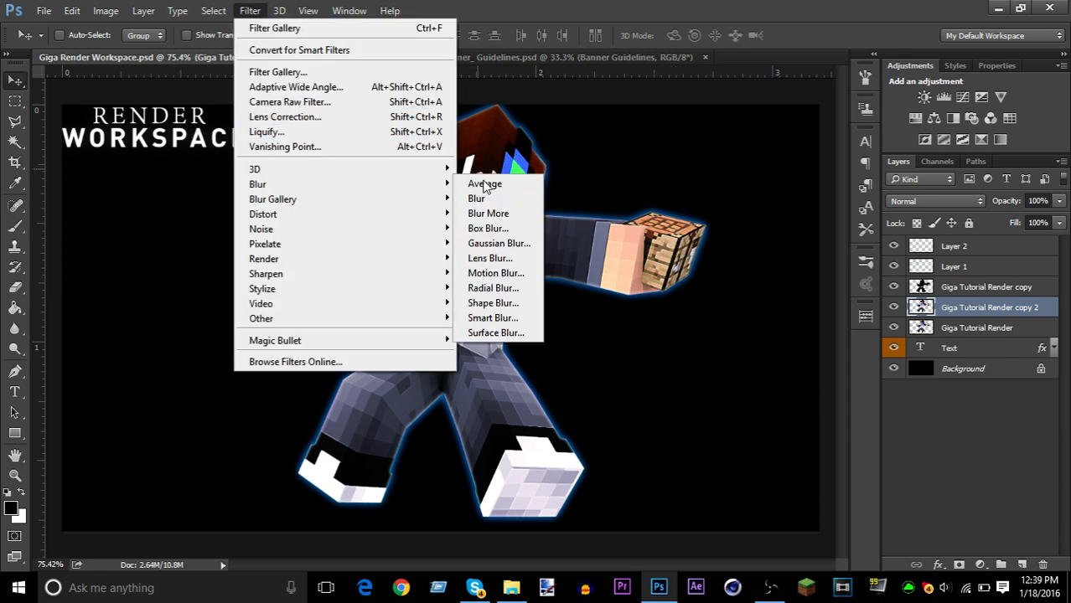
pyautogui.click(500, 243)
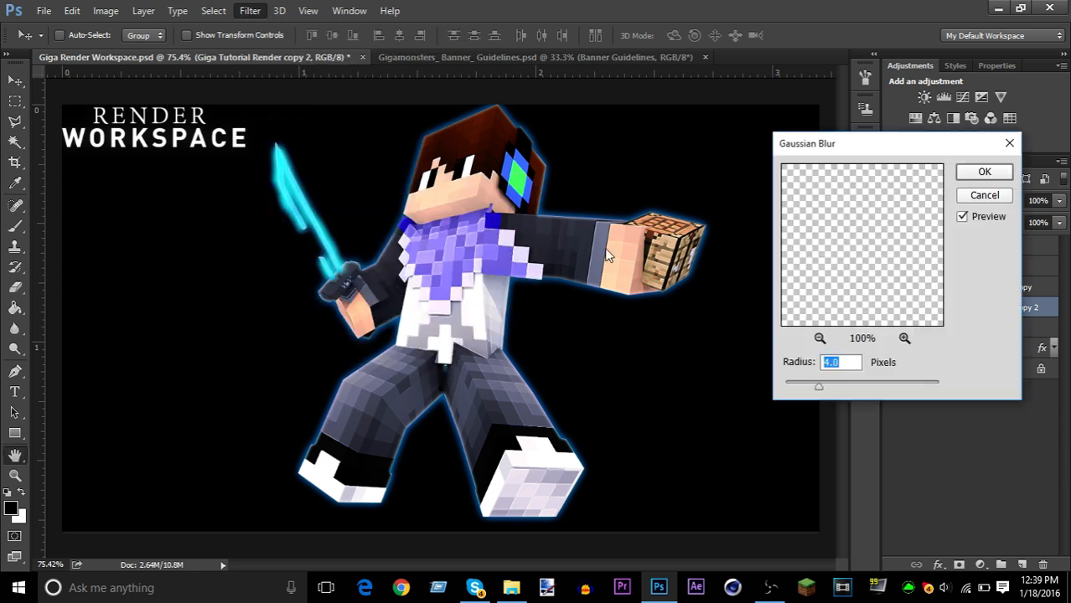
pyautogui.click(838, 382)
pyautogui.moveTo(836, 388); pyautogui.dragTo(833, 387)
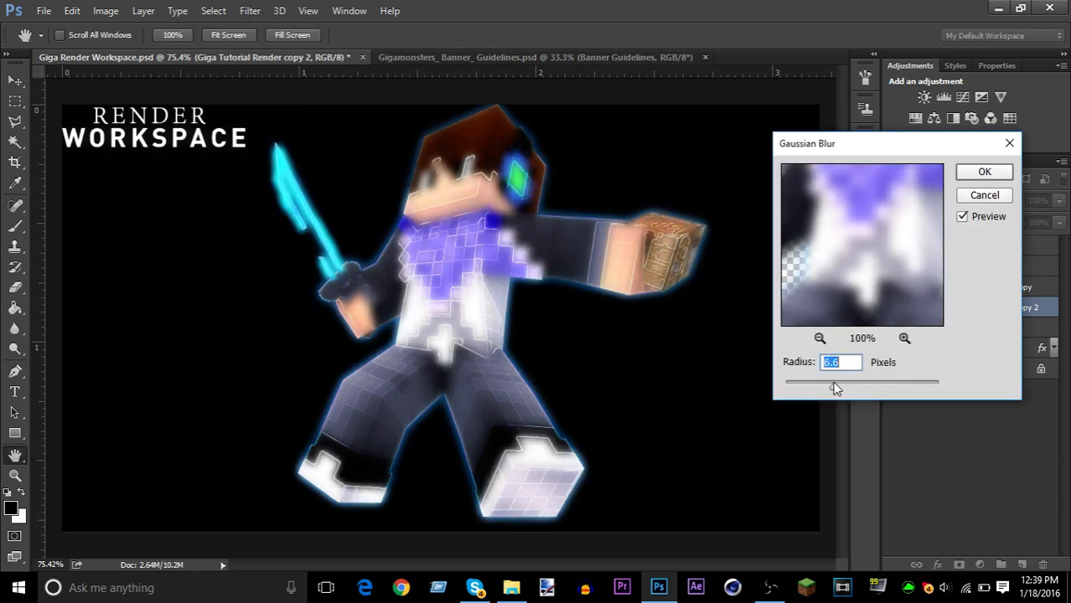
pyautogui.press('Return')
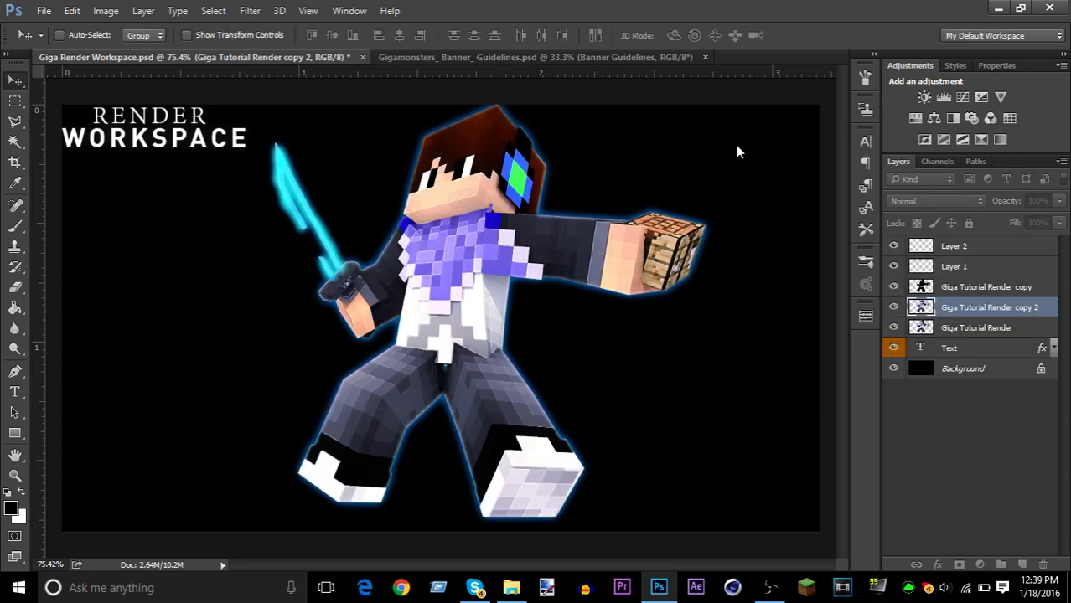
# - Move Giga Tutorial Render copy 2 above the glowing-edges copy and apply a Motion Blur with angle 0° and distance 45 pixels
pyautogui.moveTo(964, 306); pyautogui.dragTo(966, 285)
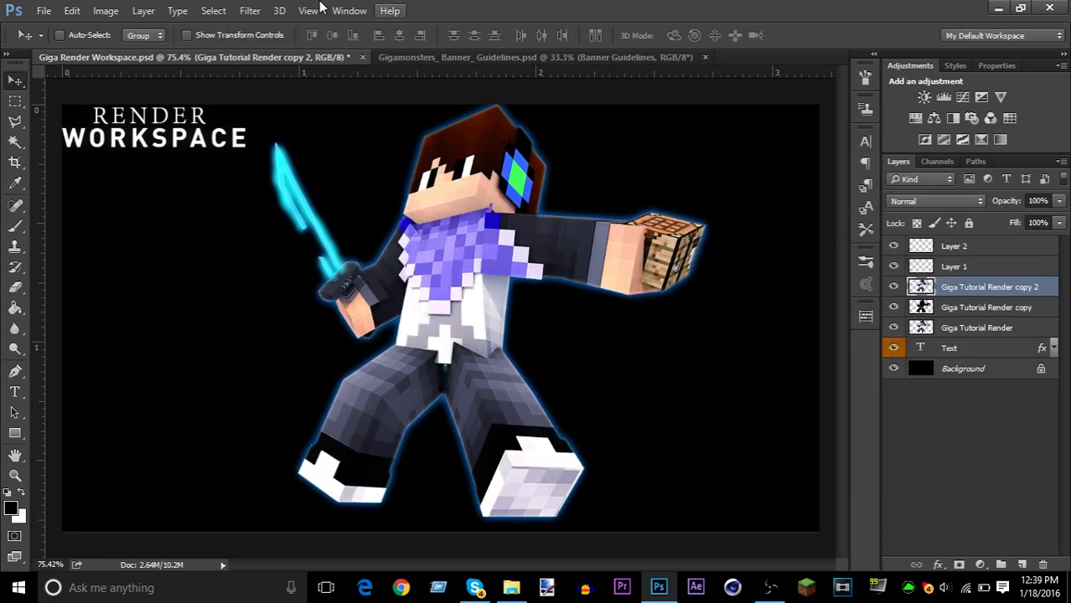
pyautogui.click(250, 10)
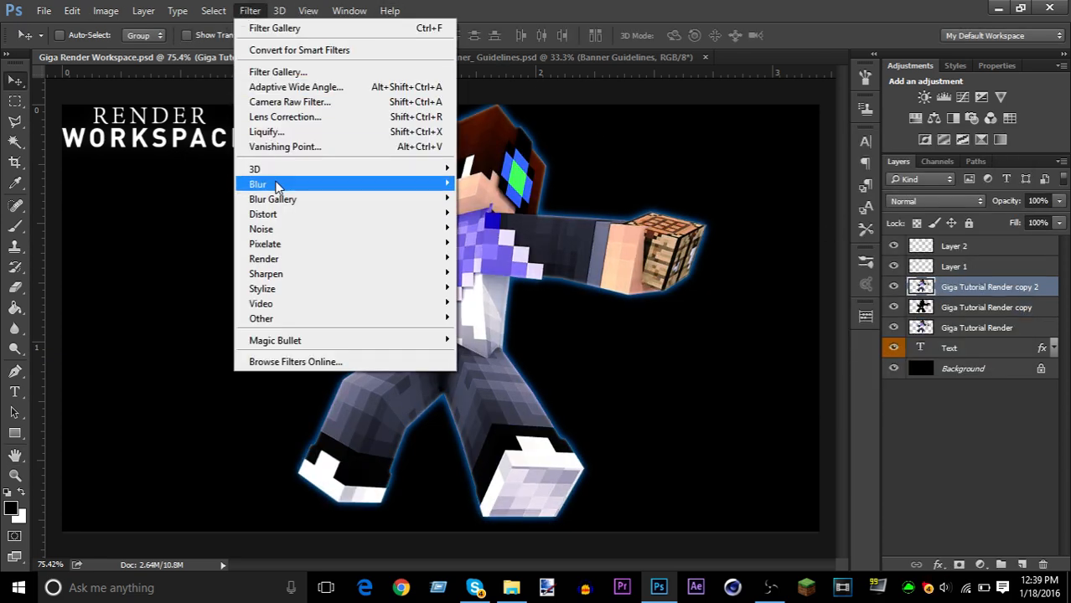
pyautogui.moveTo(279, 186)
pyautogui.click(511, 271)
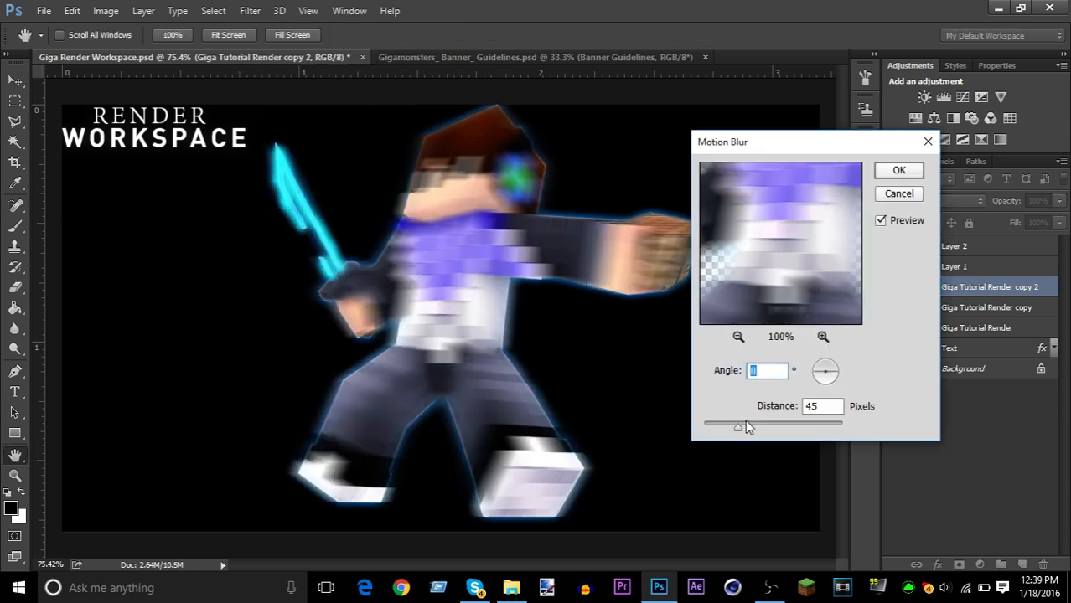
pyautogui.click(894, 172)
pyautogui.press('b')
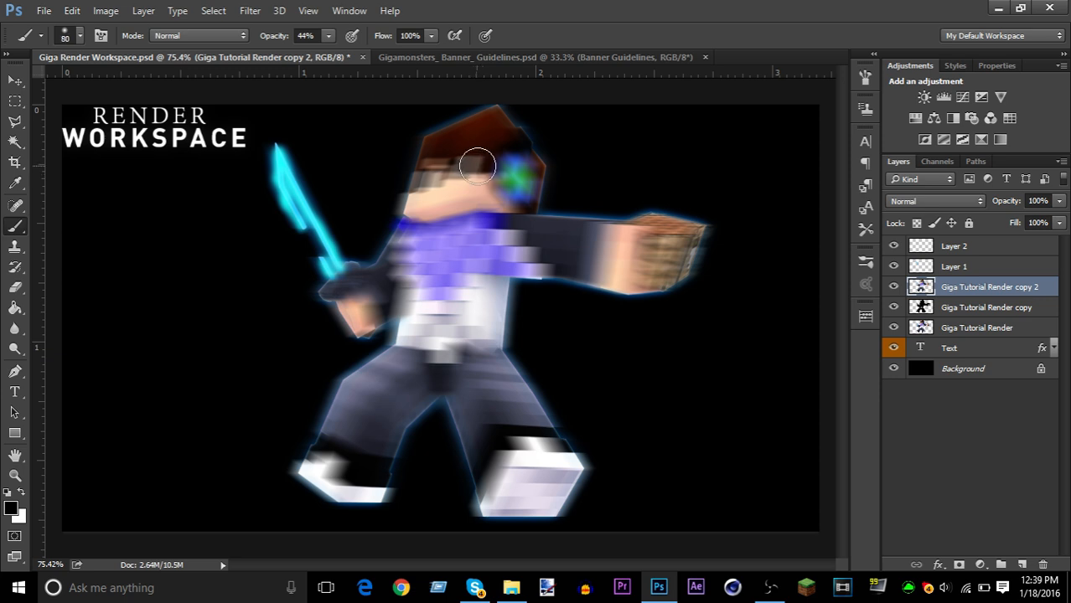
pyautogui.press(']')
pyautogui.press(']')
pyautogui.press(']')
pyautogui.press(']')
pyautogui.press(']')
pyautogui.press(']')
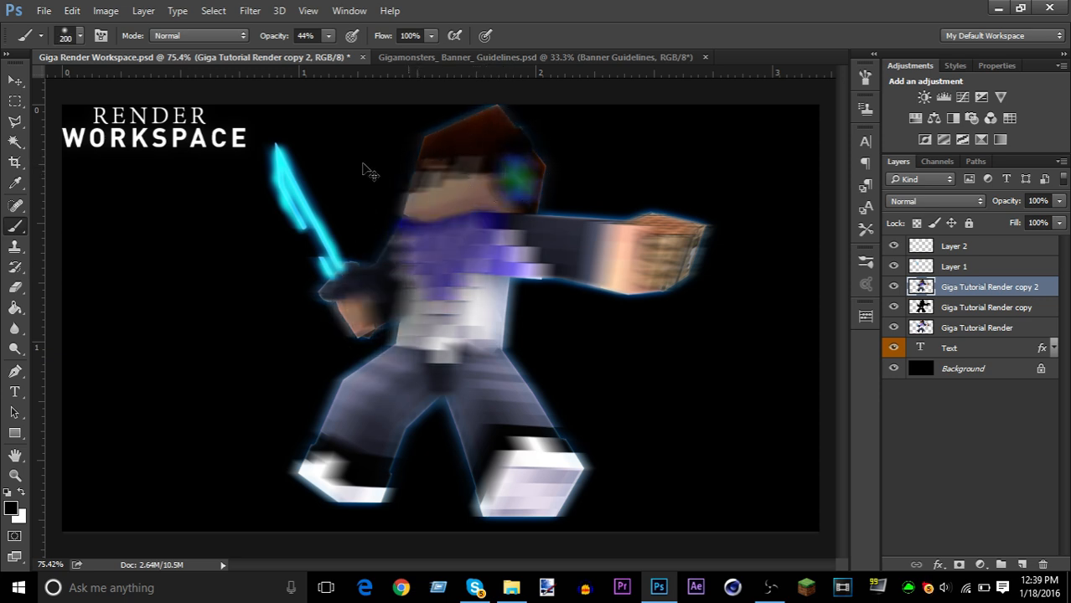
# - Erase the motion blur from the character on Giga Tutorial Render copy 2 with a 600 px Eraser, keeping it around the crafting table block
pyautogui.press('e')
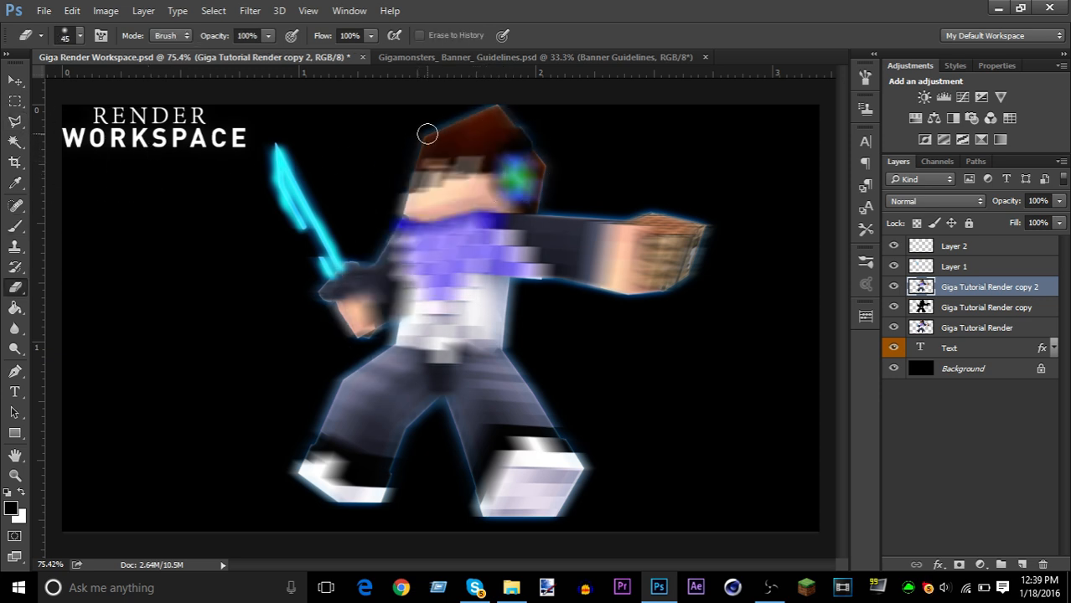
pyautogui.press(']')
pyautogui.press(']')
pyautogui.press(']')
pyautogui.press(']')
pyautogui.press(']')
pyautogui.press(']')
pyautogui.press(']')
pyautogui.press(']')
pyautogui.press(']')
pyautogui.press(']')
pyautogui.moveTo(406, 227)
pyautogui.mouseDown()
pyautogui.moveTo(359, 270)
pyautogui.moveTo(326, 226)
pyautogui.mouseUp()
pyautogui.moveTo(268, 203)
pyautogui.mouseDown()
pyautogui.moveTo(287, 363)
pyautogui.moveTo(364, 382)
pyautogui.moveTo(493, 454)
pyautogui.moveTo(502, 450)
pyautogui.moveTo(491, 243)
pyautogui.mouseUp()
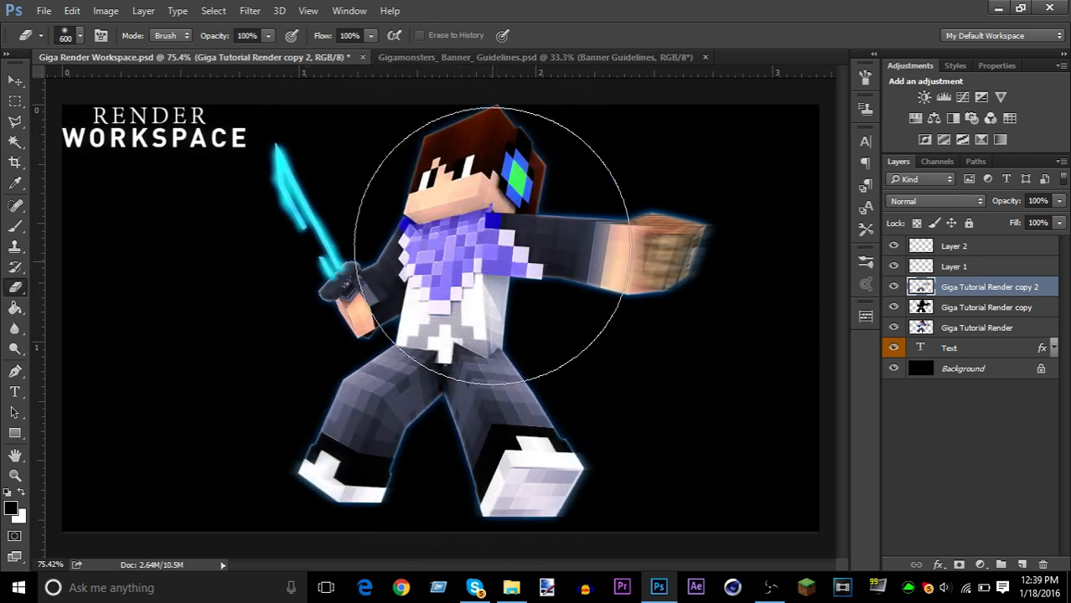
# - Toggle the visibility of the Giga Tutorial Render copy 2 layer to compare the block with and without motion blur
pyautogui.click(893, 287)
pyautogui.click(893, 287)
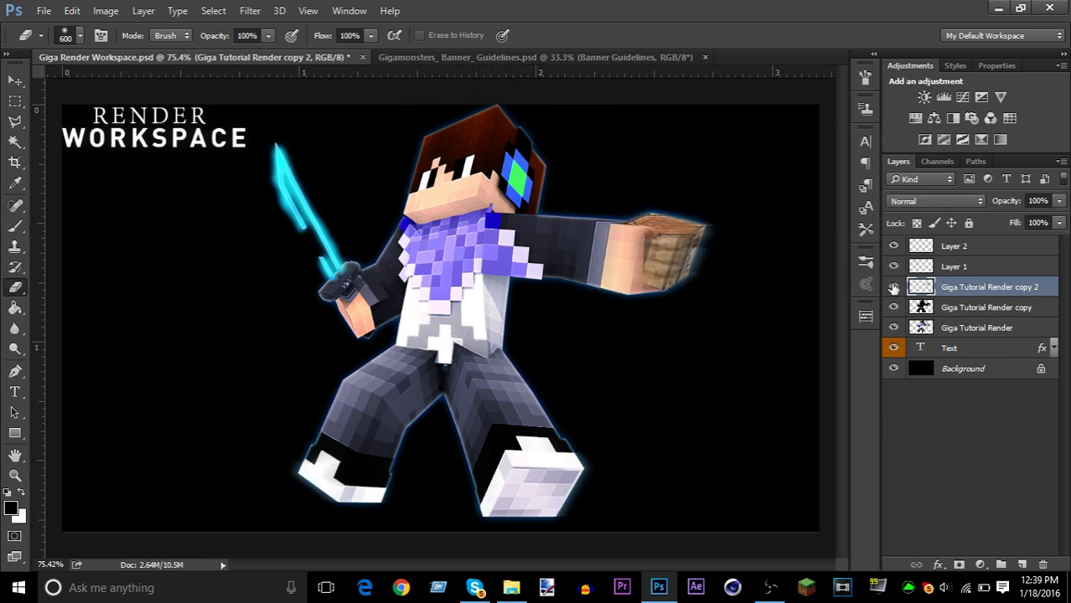
pyautogui.click(893, 287)
pyautogui.click(893, 287)
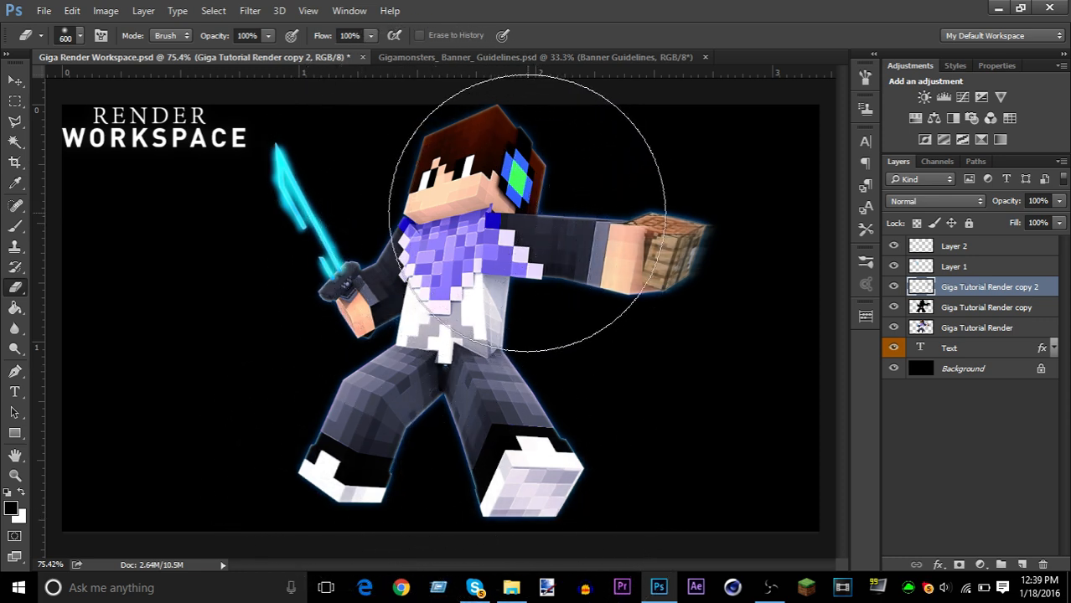
pyautogui.moveTo(15, 80); pyautogui.dragTo(70, 85)
pyautogui.click(69, 86)
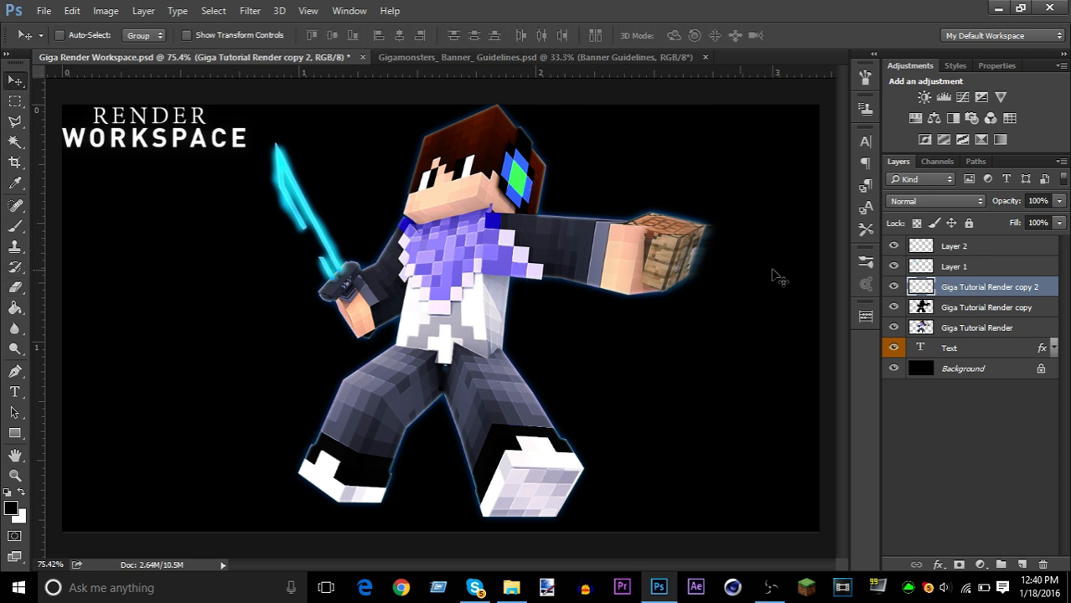
pyautogui.click(894, 287)
pyautogui.click(894, 288)
pyautogui.click(893, 288)
pyautogui.click(894, 288)
# - Rename the Giga Tutorial Render copy 2 layer as Crafting Table
pyautogui.doubleClick(977, 289)
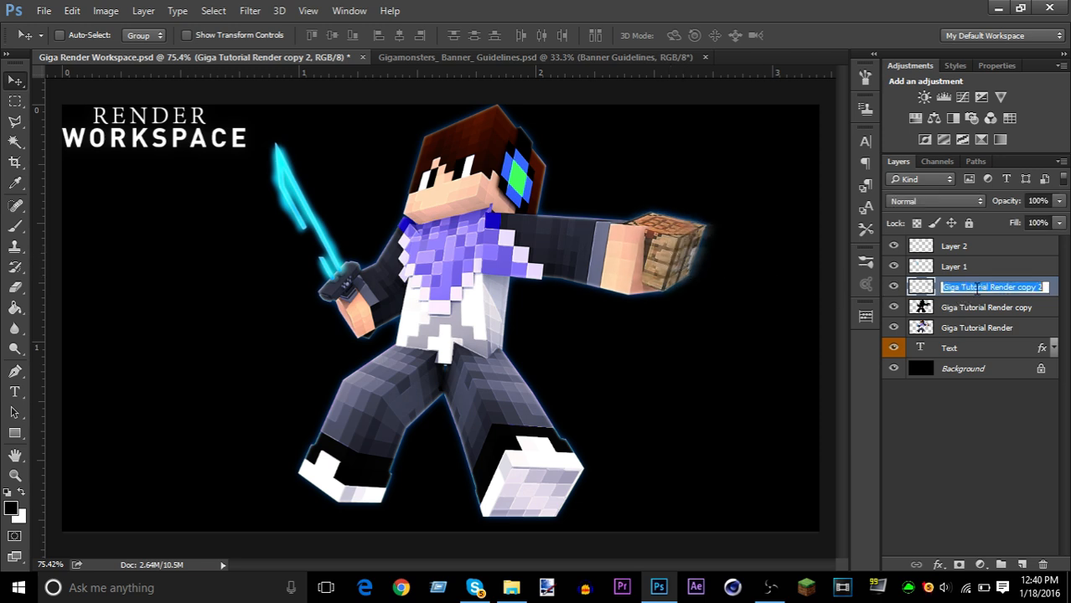
pyautogui.write('Crafting')
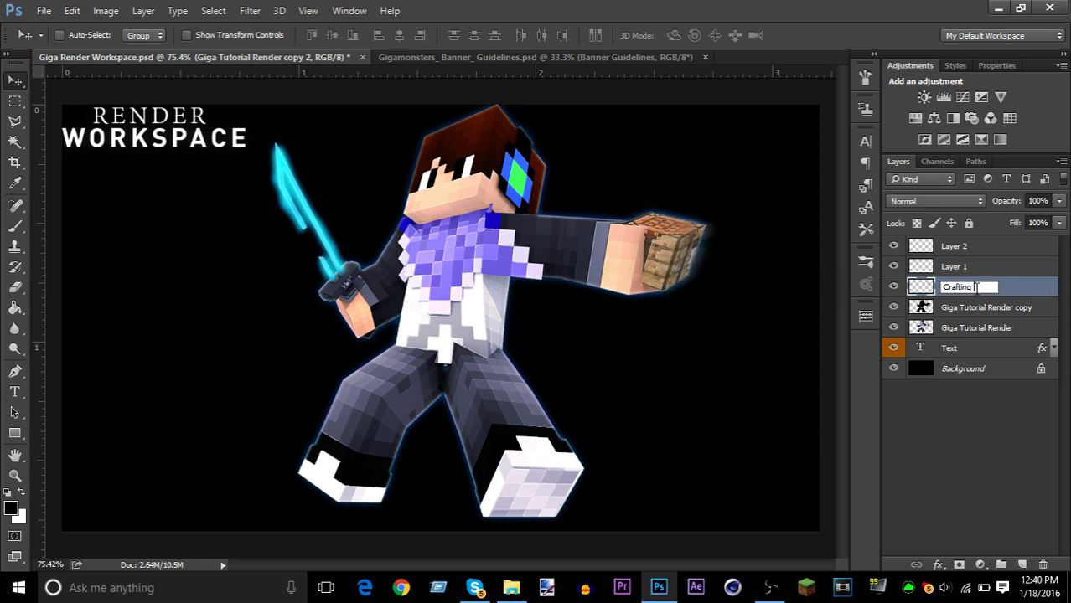
pyautogui.write(' Table')
pyautogui.press('Return')
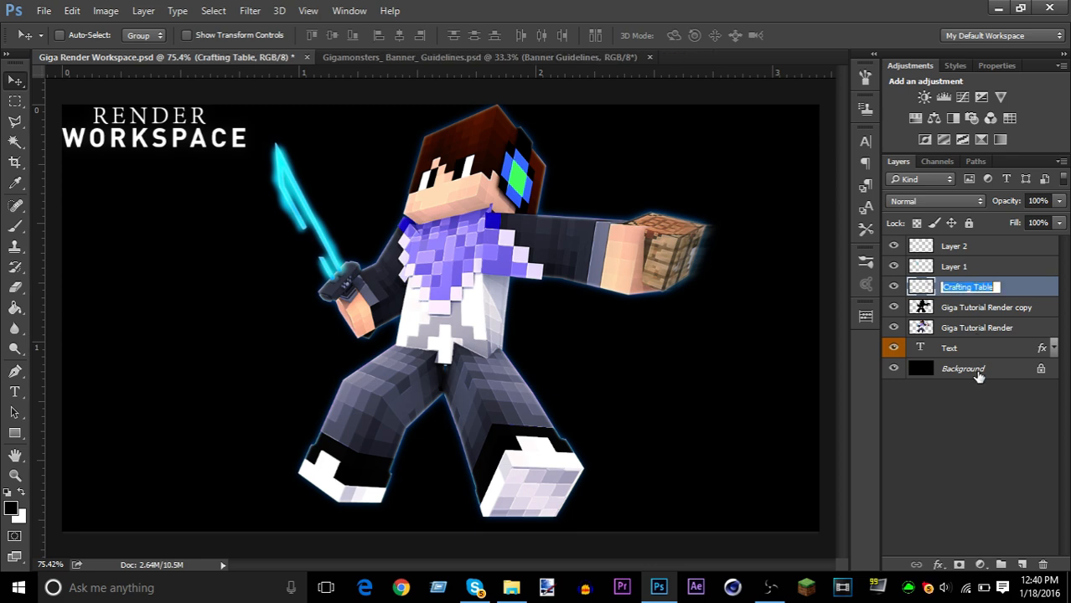
pyautogui.click(769, 587)
pyautogui.click(769, 588)
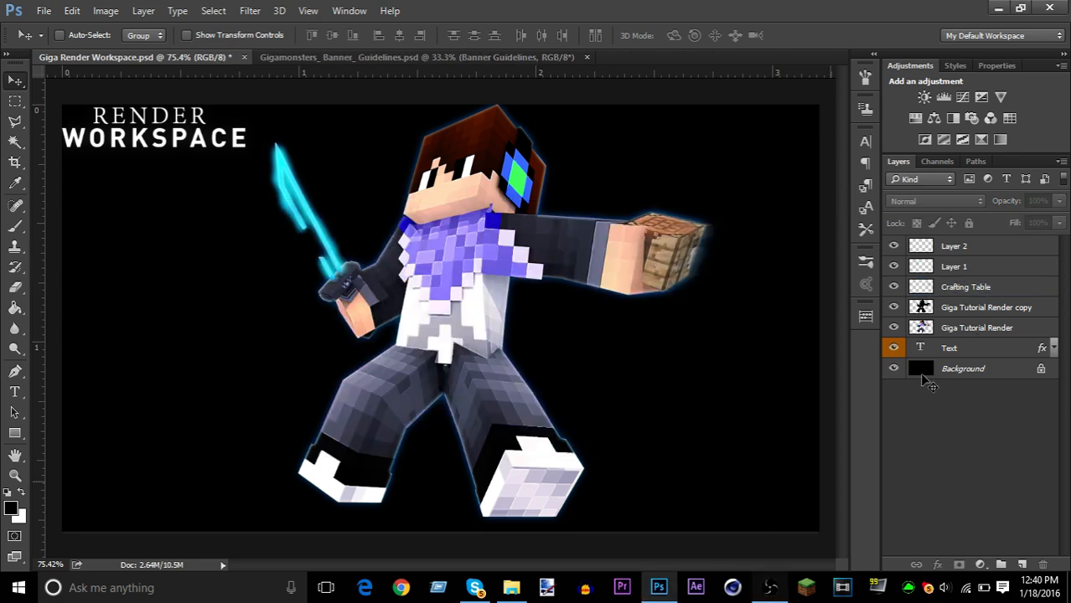
# - Group the five layers from Giga Tutorial Render up to Layer 2
pyautogui.rightClick(991, 308)
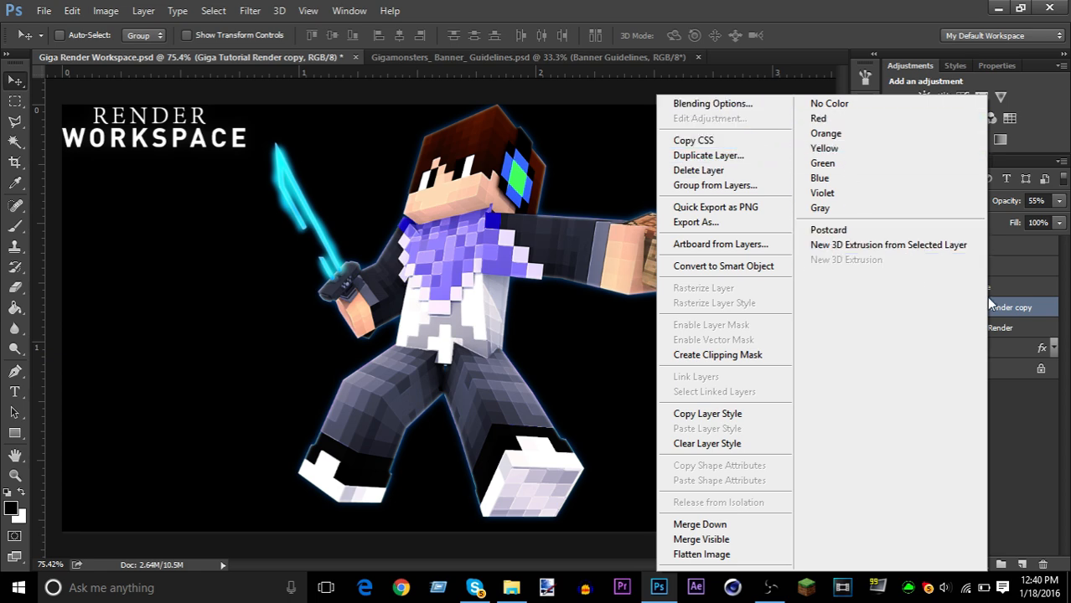
pyautogui.click(1011, 322)
pyautogui.click(1005, 327)
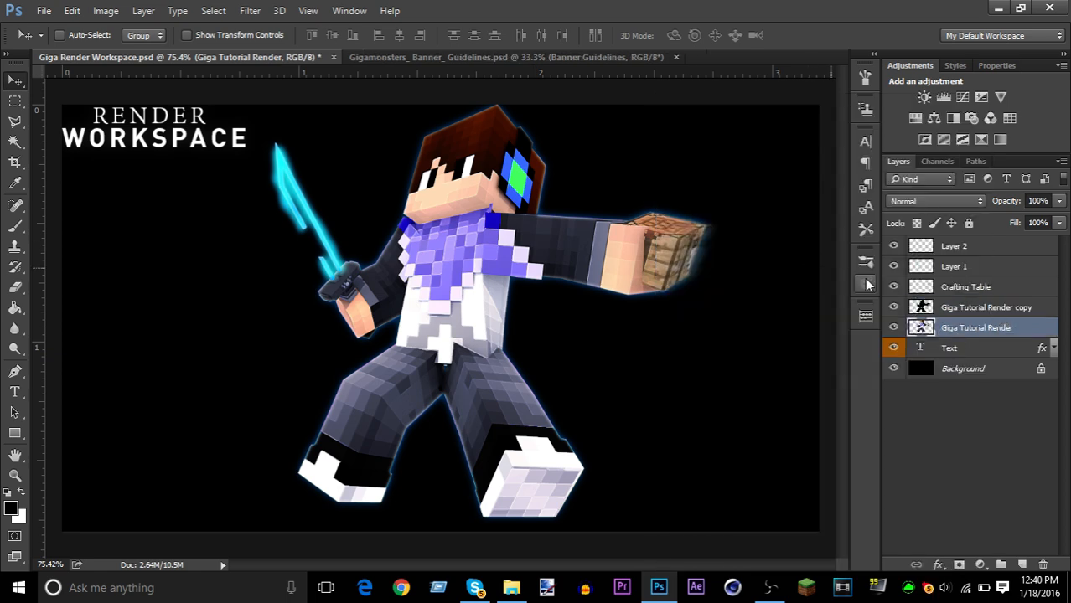
pyautogui.keyDown('shift'); pyautogui.click(974, 289); pyautogui.keyUp('shift')
pyautogui.keyDown('shift'); pyautogui.click(986, 245); pyautogui.keyUp('shift')
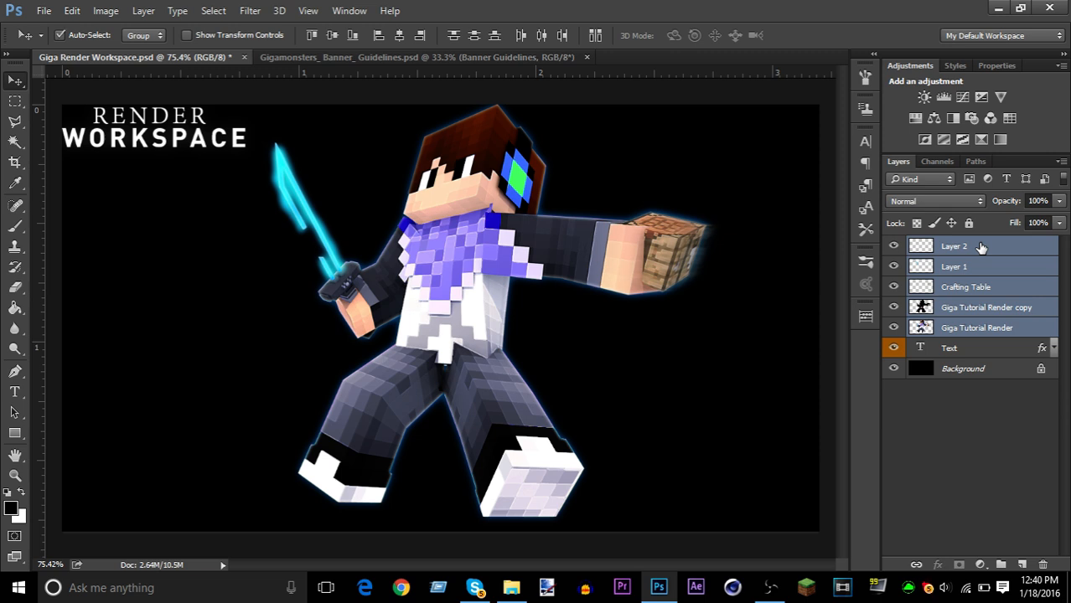
pyautogui.moveTo(659, 588)
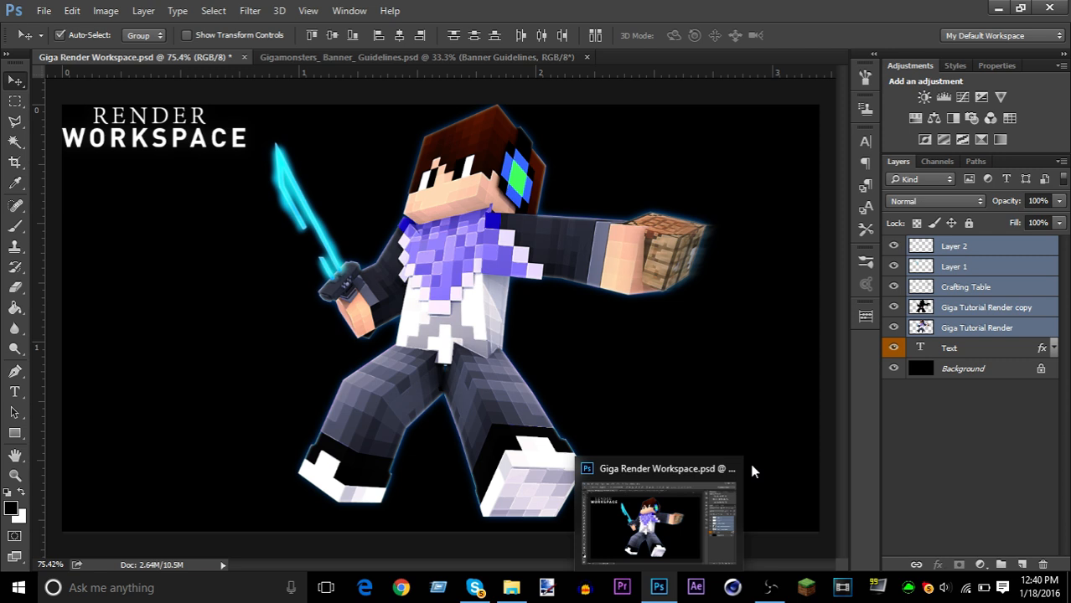
pyautogui.hotkey('ctrl', 'g')
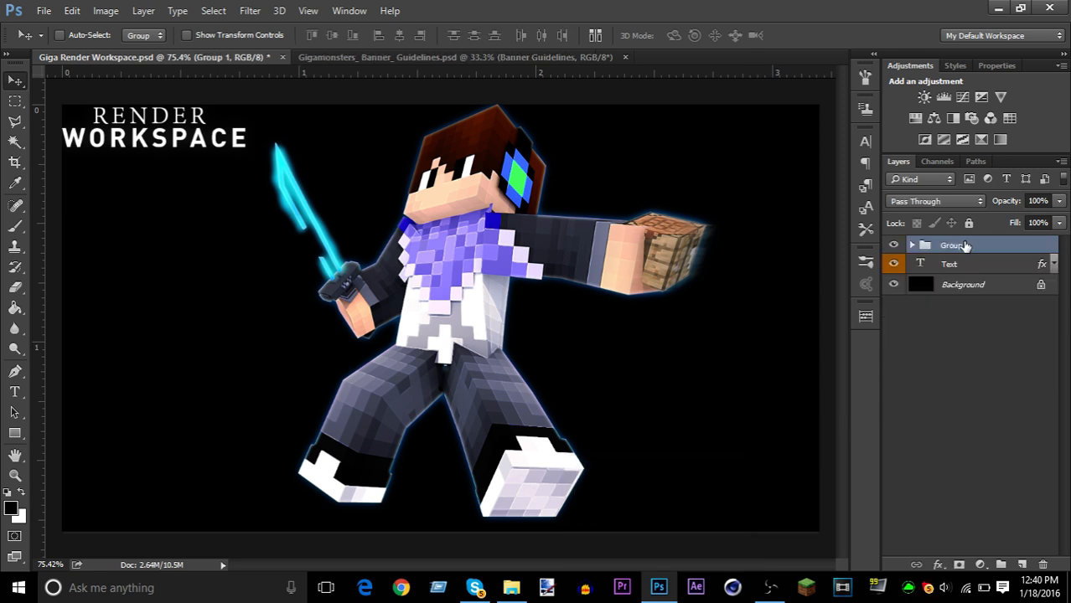
# - Merge the group of character layers into a single layer and rename it RenderFX
pyautogui.scroll(2, 519, 267)
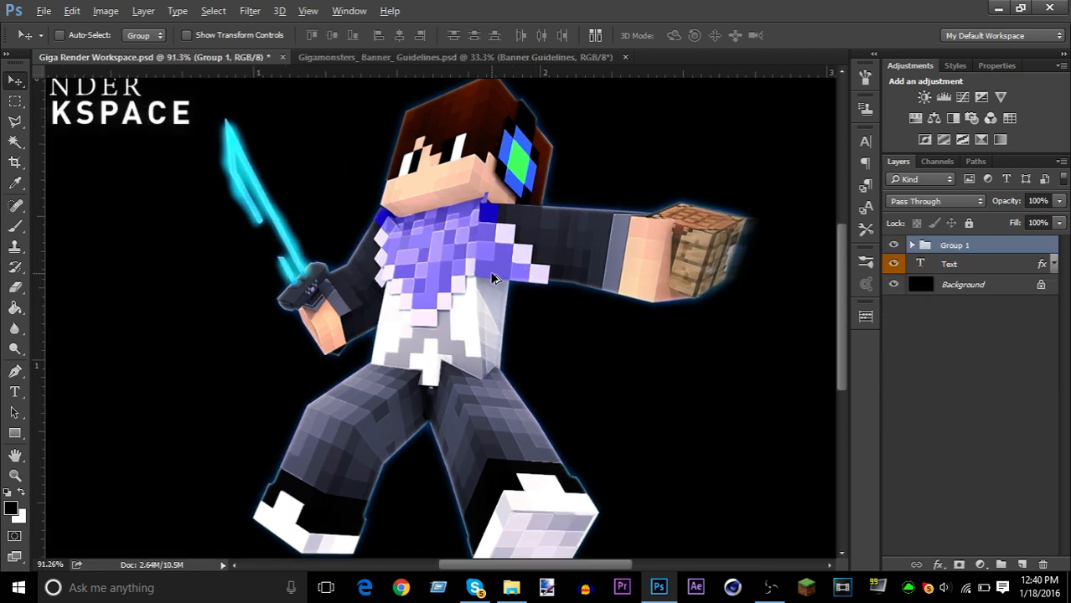
pyautogui.scroll(-1, 503, 276)
pyautogui.rightClick(998, 248)
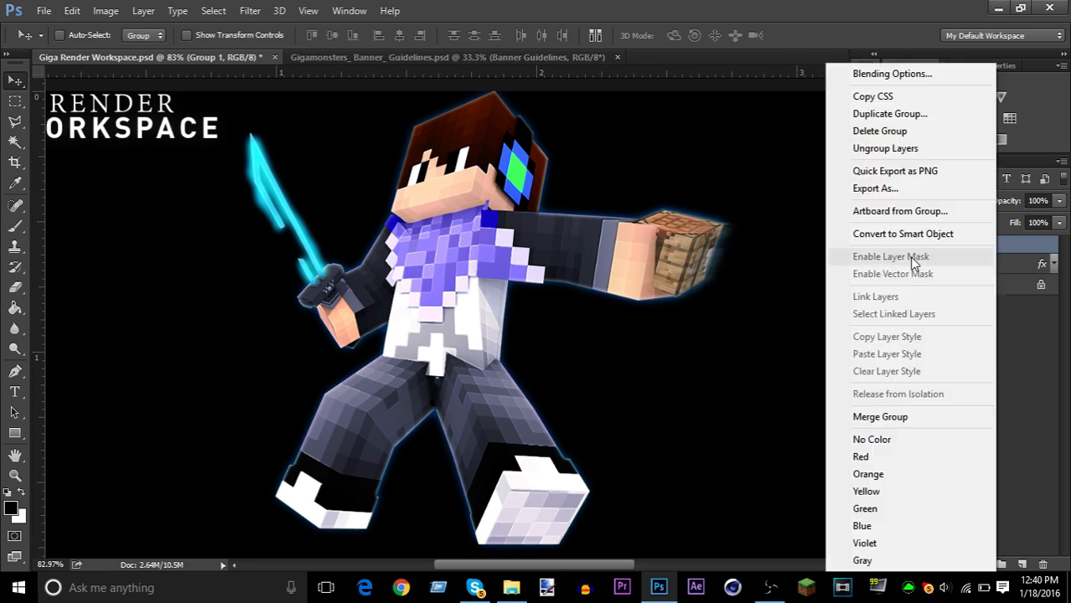
pyautogui.click(916, 417)
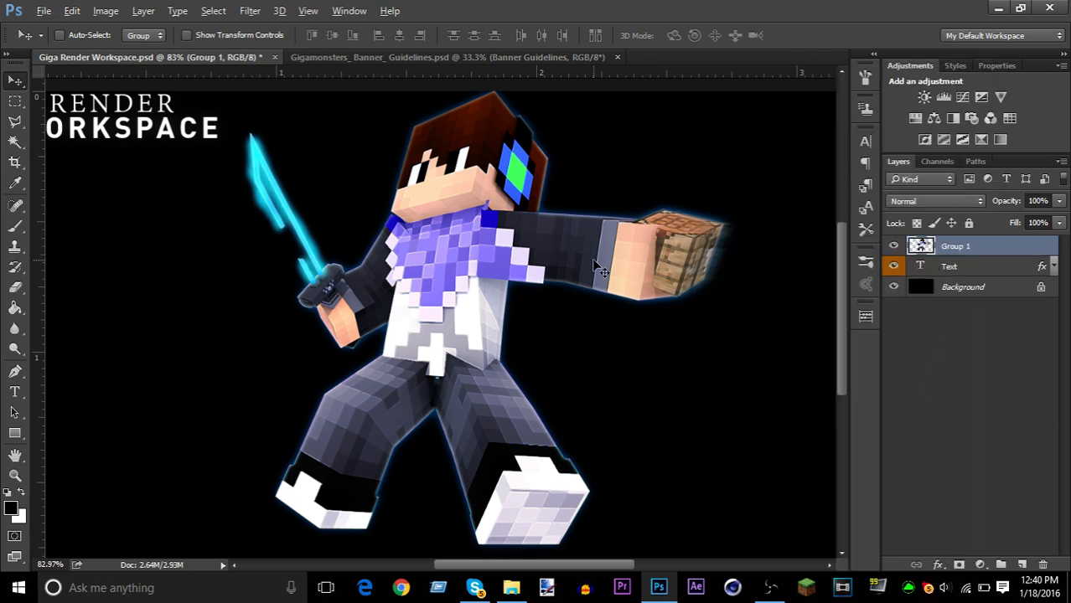
pyautogui.scroll(-2, 602, 268)
pyautogui.doubleClick(968, 246)
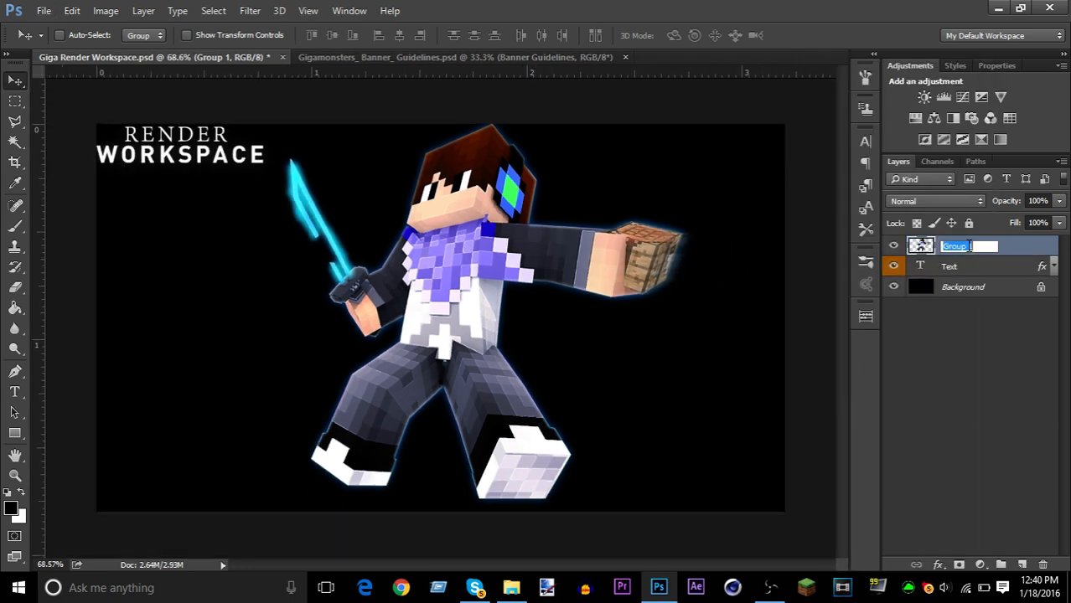
pyautogui.write('RenderFX')
pyautogui.press('Return')
# - Duplicate the RenderFX layer into Gigamonsters_ Banner_ Guidelines.psd and switch to that document
pyautogui.rightClick(972, 245)
pyautogui.press('Escape')
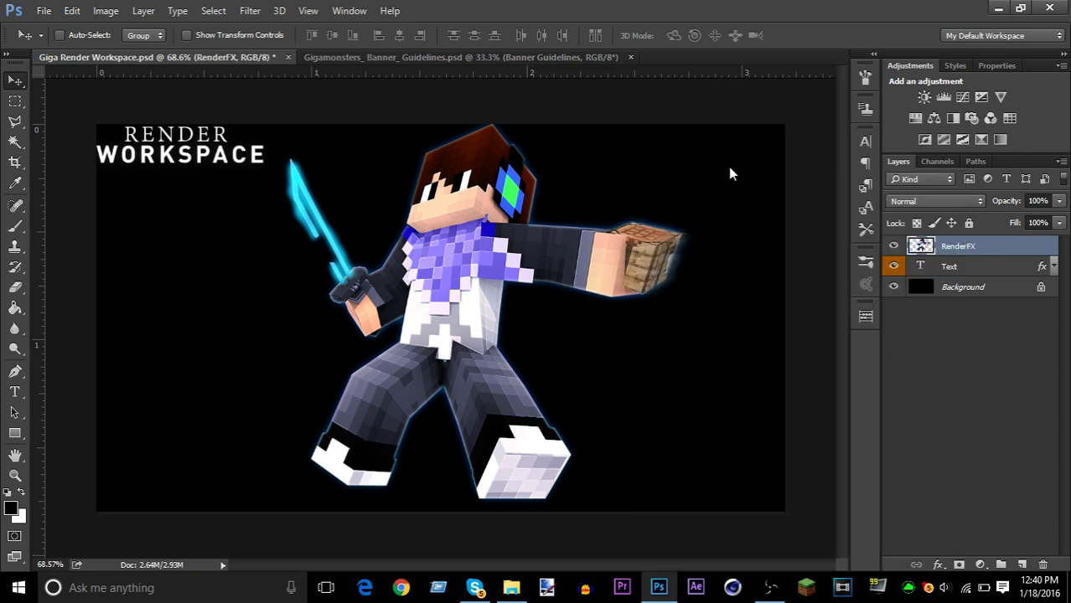
pyautogui.click(578, 236)
pyautogui.click(568, 249)
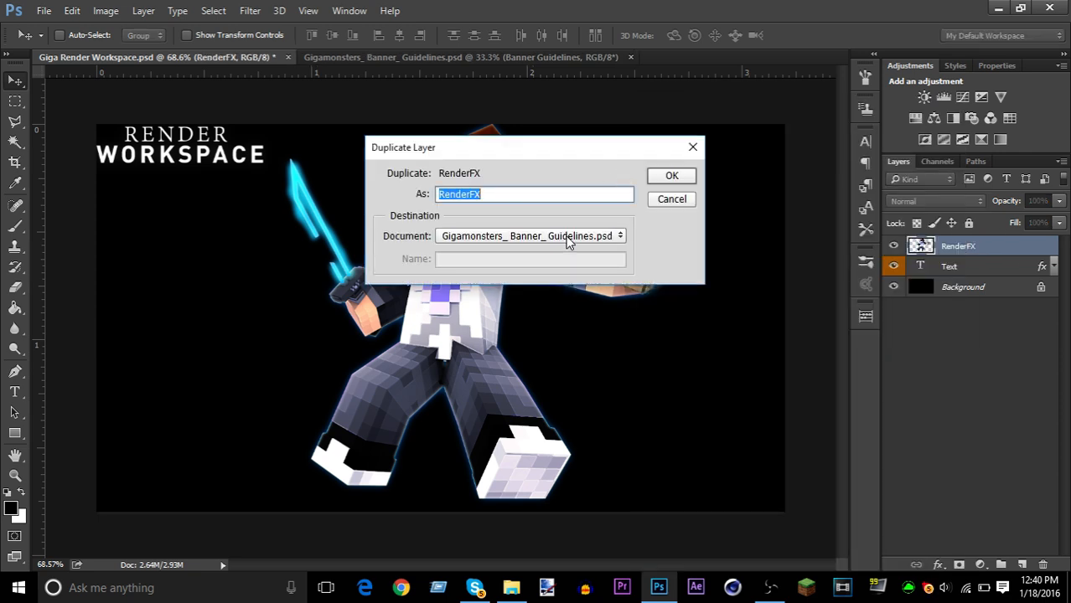
pyautogui.click(664, 179)
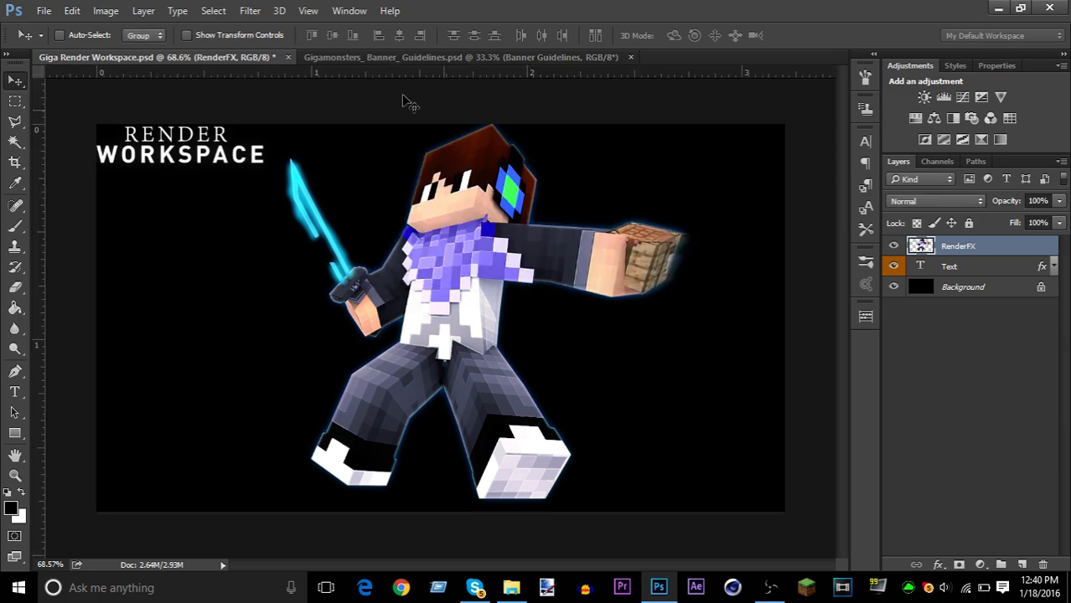
pyautogui.click(372, 53)
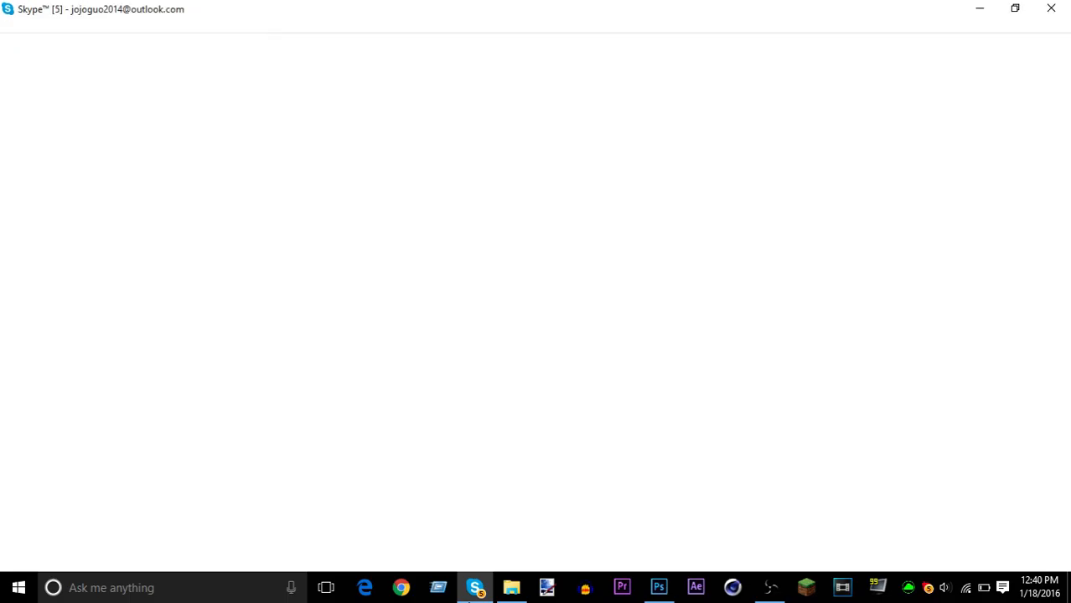
pyautogui.click(112, 516)
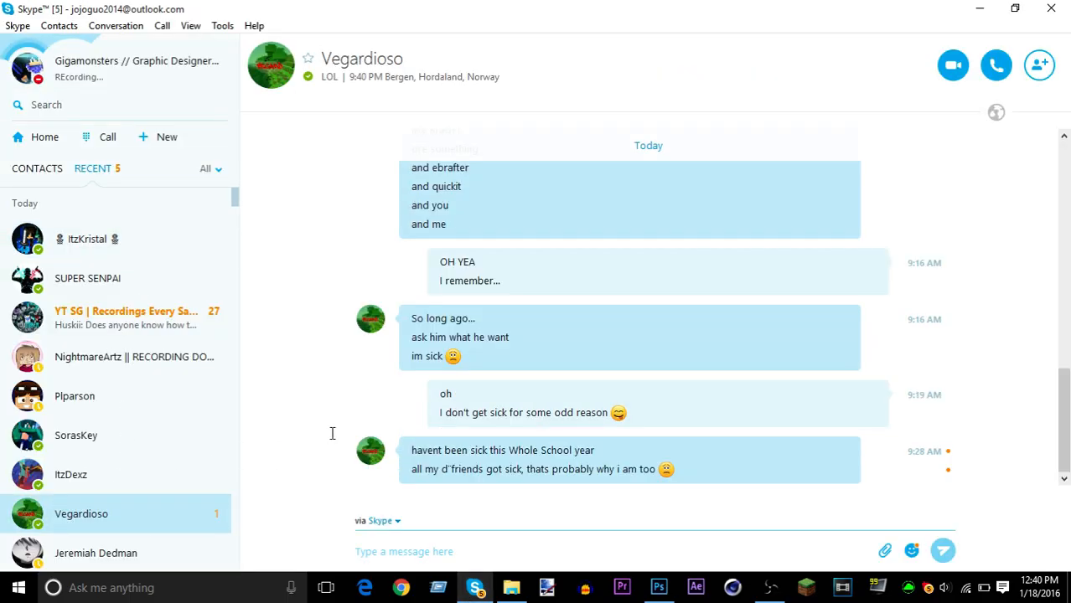
pyautogui.hotkey('alt', 'Tab')
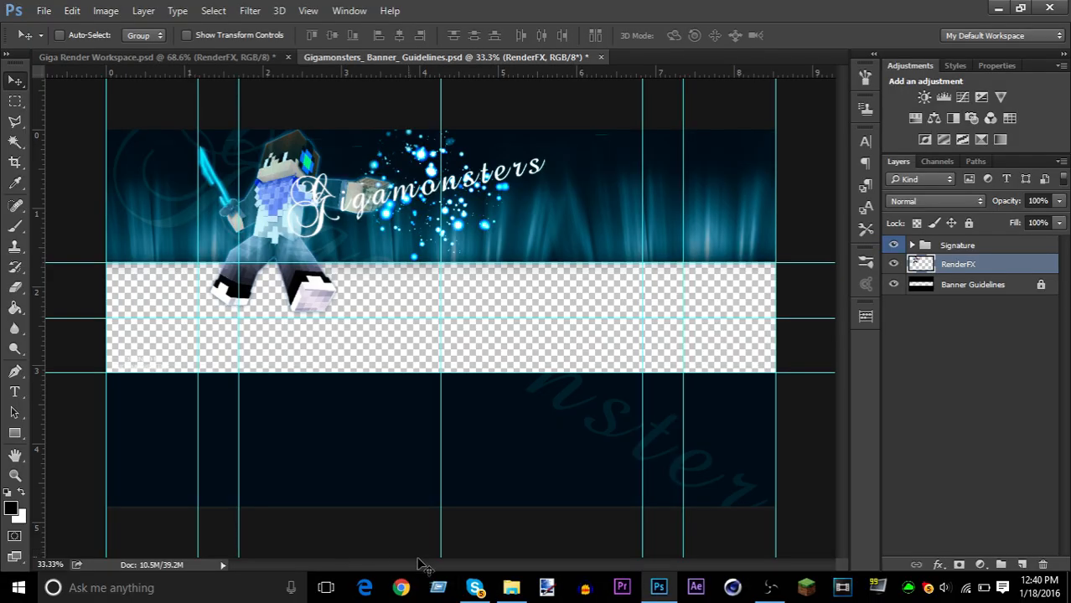
# - Move the RenderFX character to the centre of the banner's transparent strip and place its layer below Banner Guidelines
pyautogui.moveTo(300, 306); pyautogui.dragTo(436, 365)
pyautogui.scroll(2, 436, 367)
pyautogui.moveTo(970, 280)
pyautogui.mouseDown()
pyautogui.moveTo(980, 311)
pyautogui.moveTo(977, 295)
pyautogui.mouseUp()
pyautogui.moveTo(452, 359); pyautogui.dragTo(459, 352)
pyautogui.scroll(3, 599, 314)
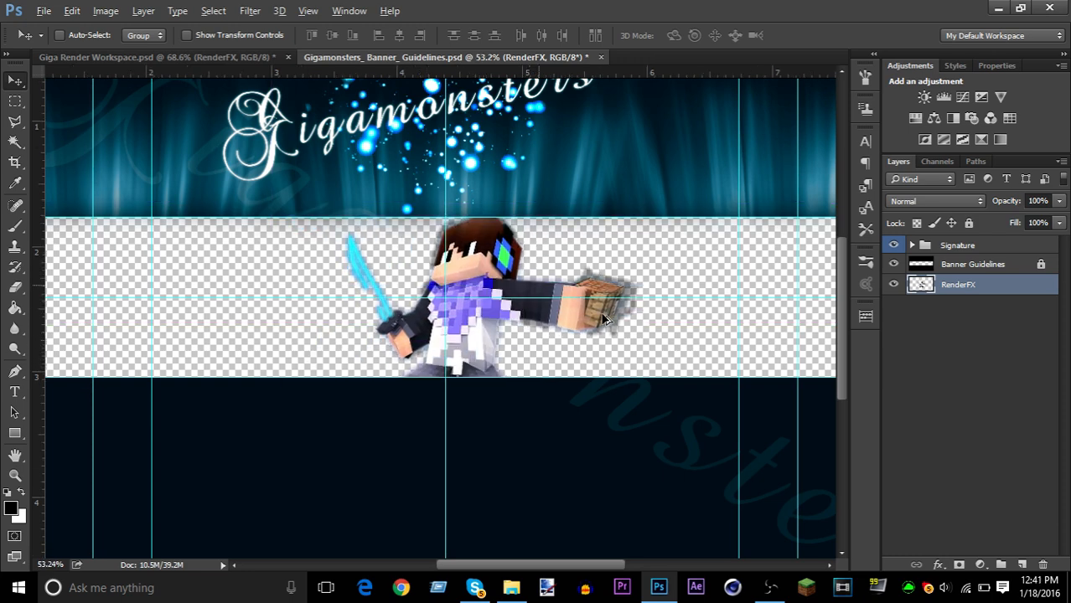
pyautogui.scroll(-3, 621, 301)
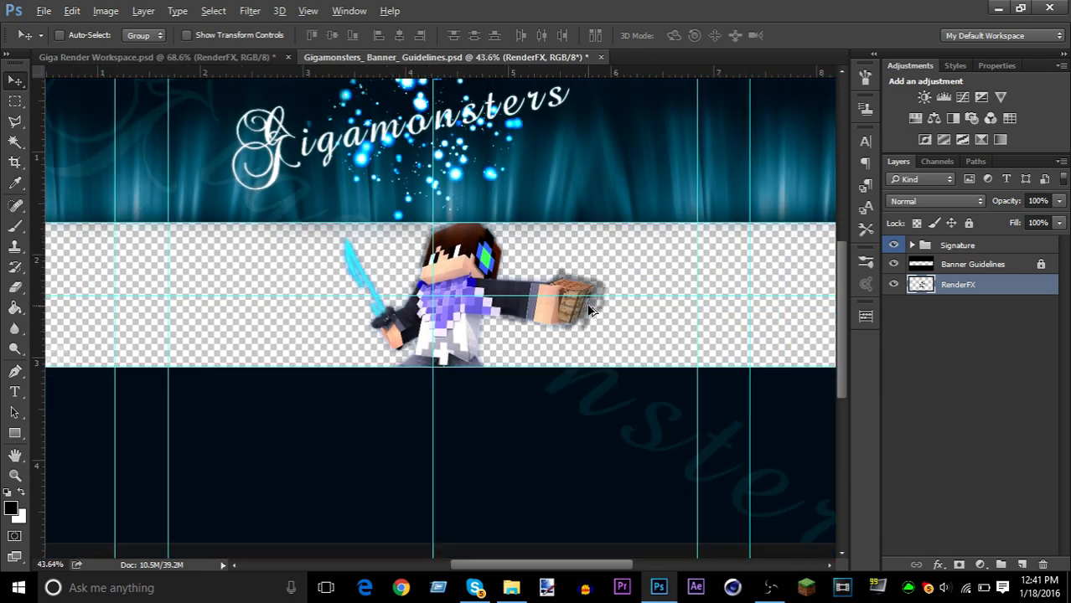
# - Switch to File Explorer and open the MCSG Screenshots folder inside Pictures
pyautogui.click(512, 587)
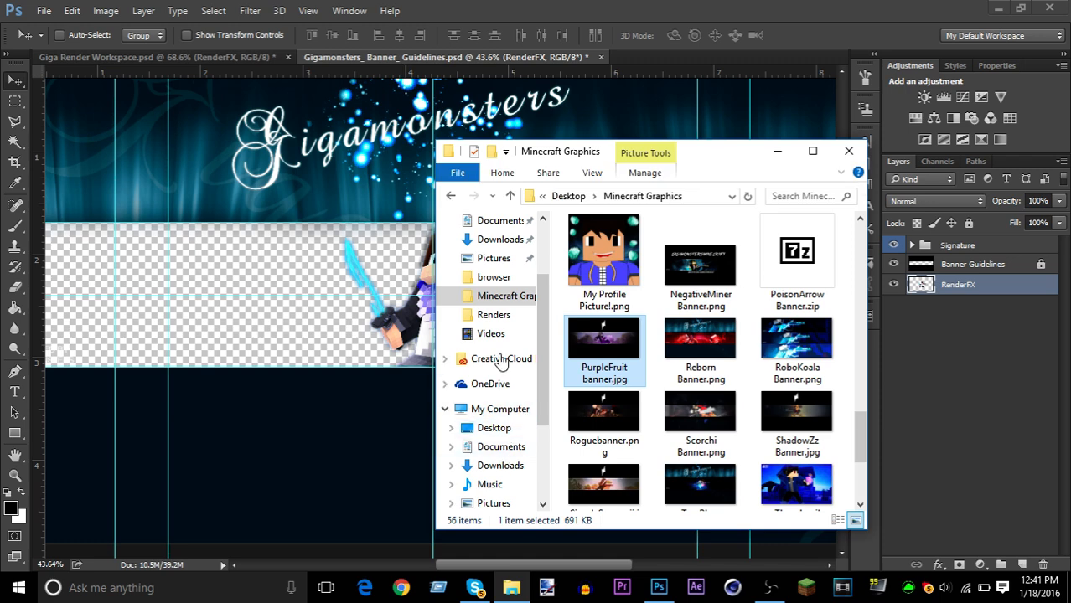
pyautogui.click(493, 260)
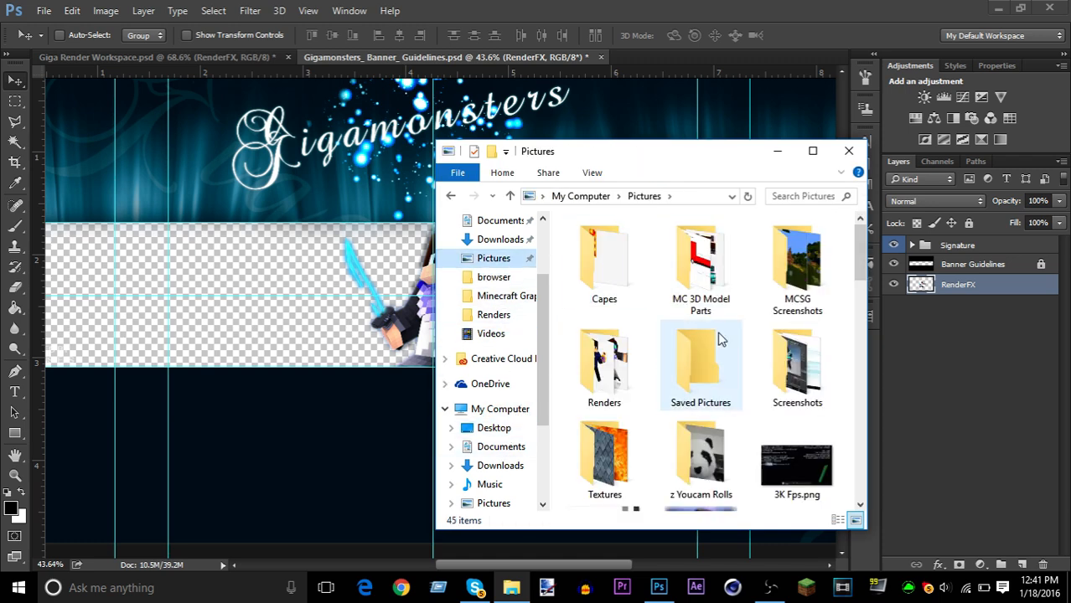
pyautogui.click(799, 287)
pyautogui.doubleClick(798, 288)
# - Browse the image thumbnails in the MCSG Screenshots folder for a suitable banner background
pyautogui.scroll(-5, 750, 310)
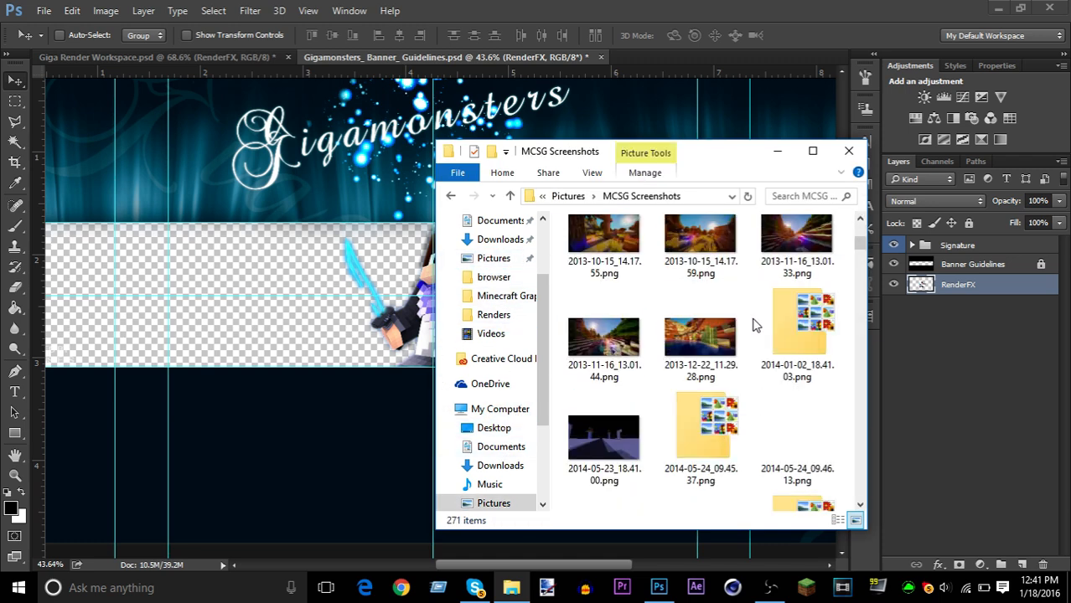
pyautogui.scroll(-10, 753, 326)
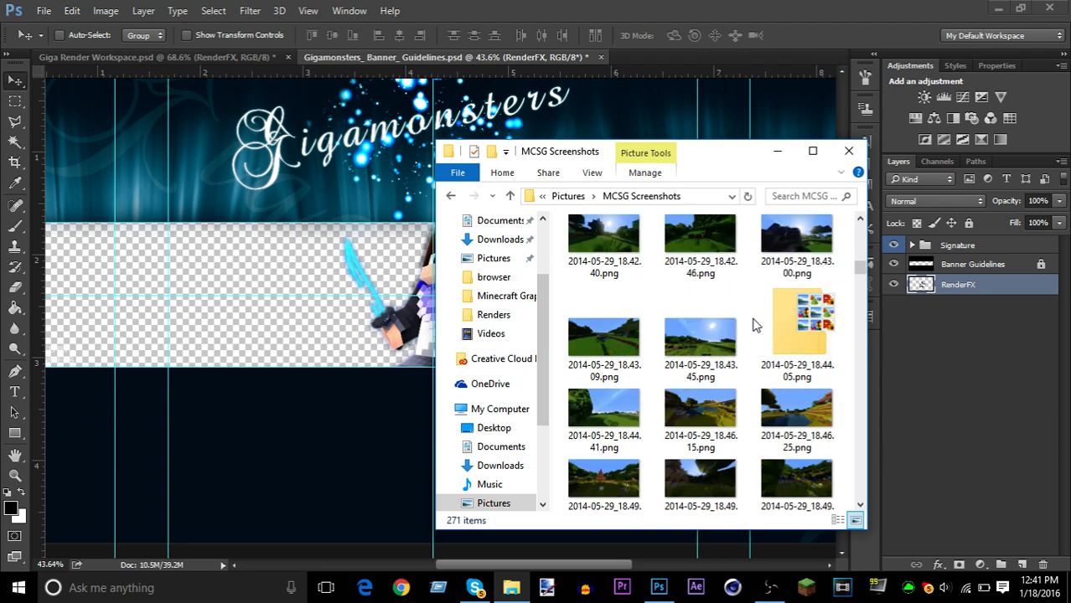
pyautogui.scroll(-15, 754, 325)
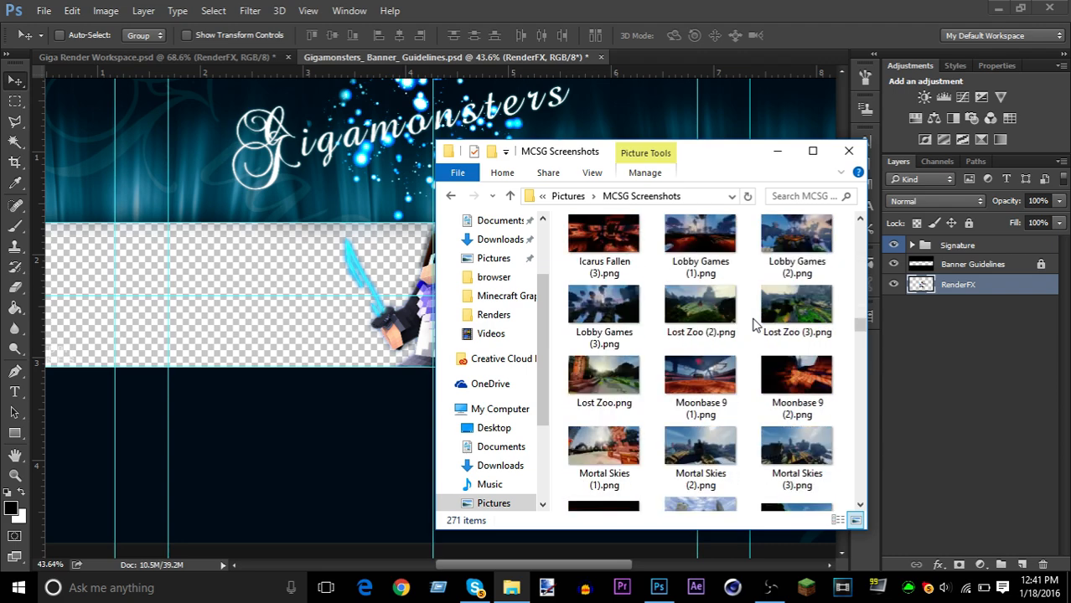
pyautogui.scroll(-5, 754, 325)
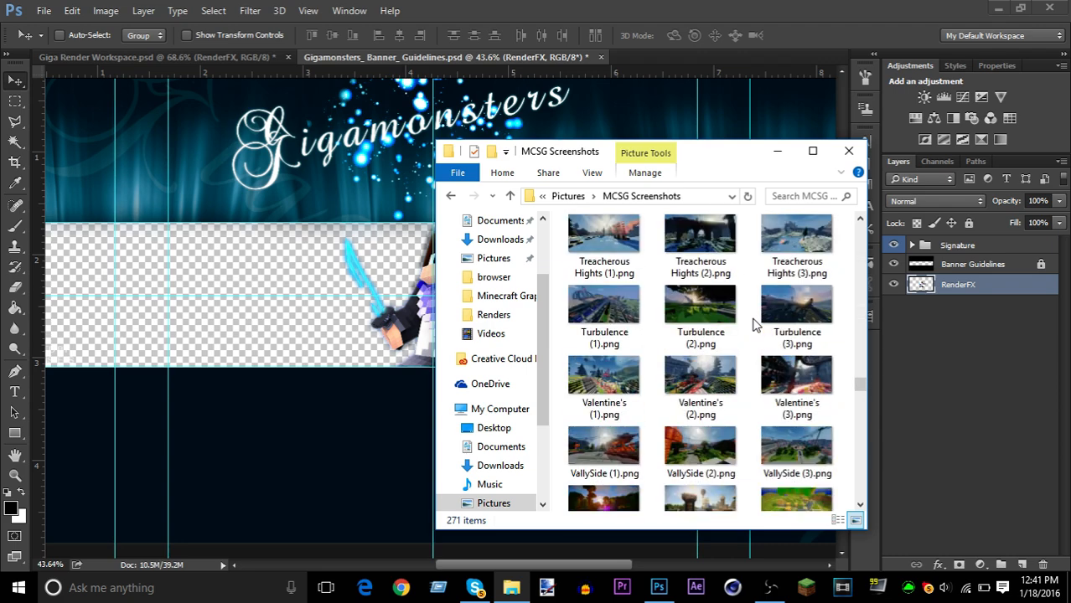
pyautogui.scroll(-10, 754, 325)
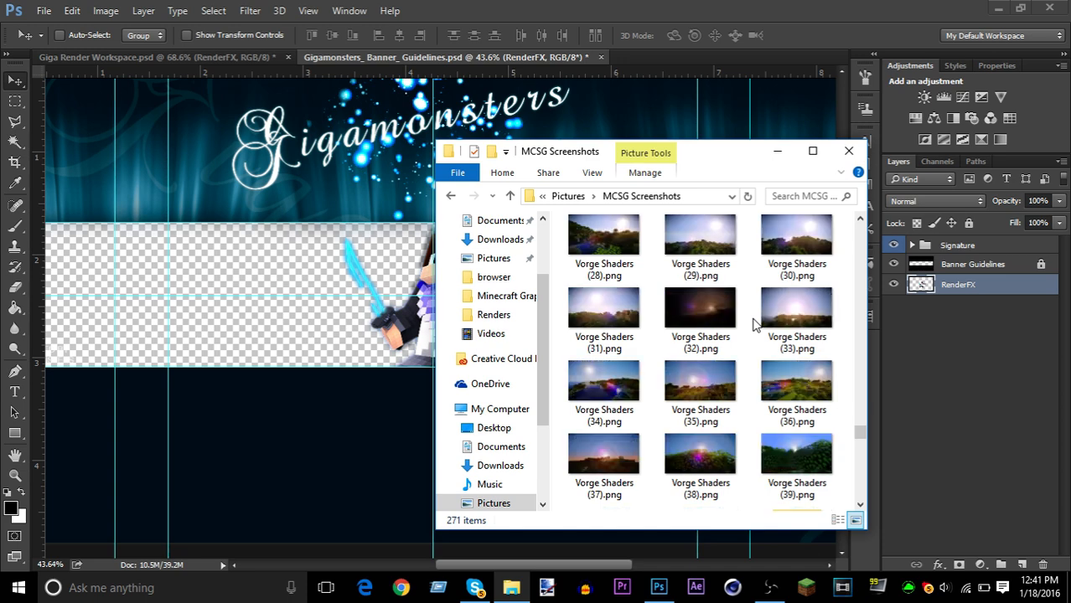
pyautogui.scroll(4, 754, 325)
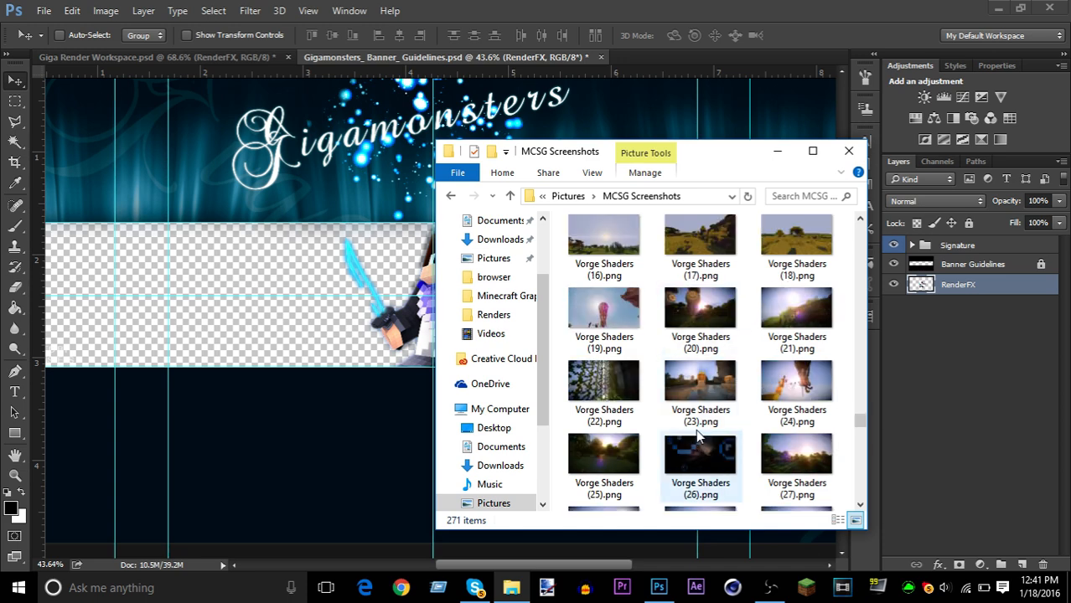
pyautogui.scroll(-12, 754, 368)
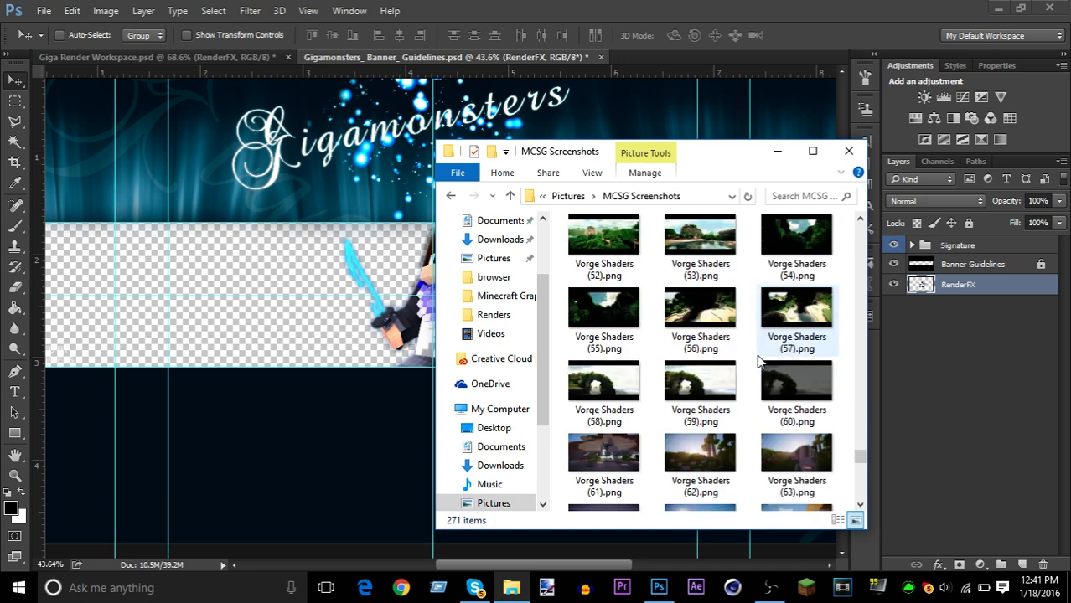
pyautogui.scroll(-11, 759, 360)
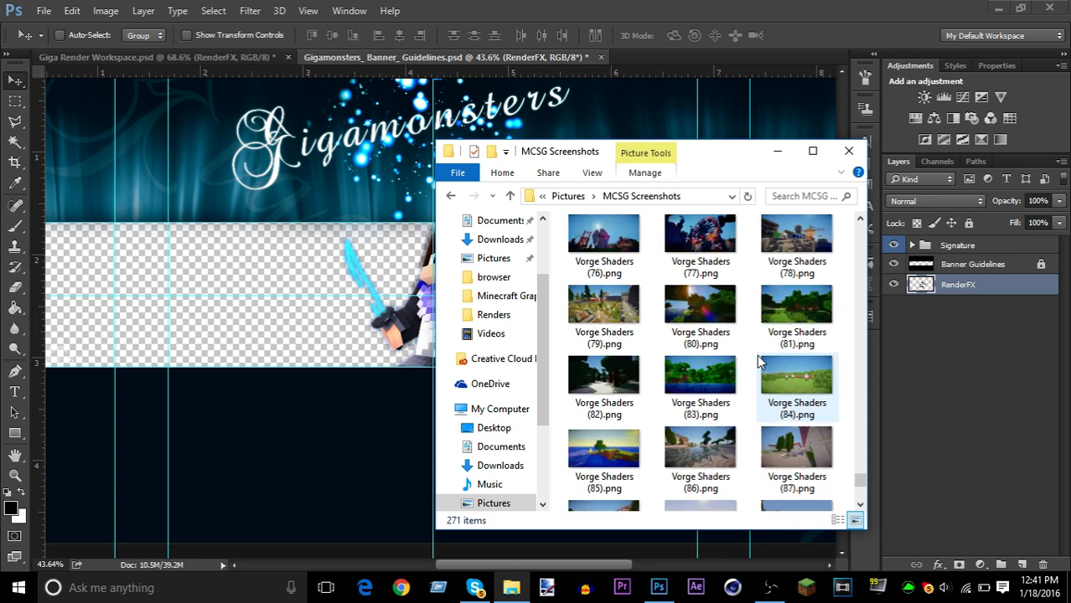
pyautogui.scroll(15, 759, 360)
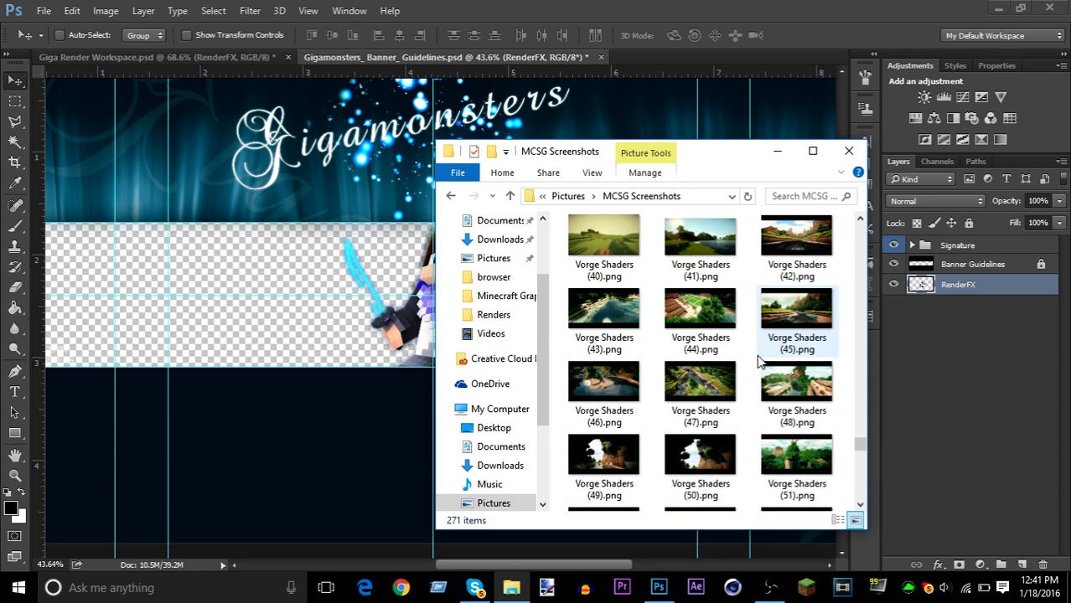
pyautogui.scroll(8, 759, 360)
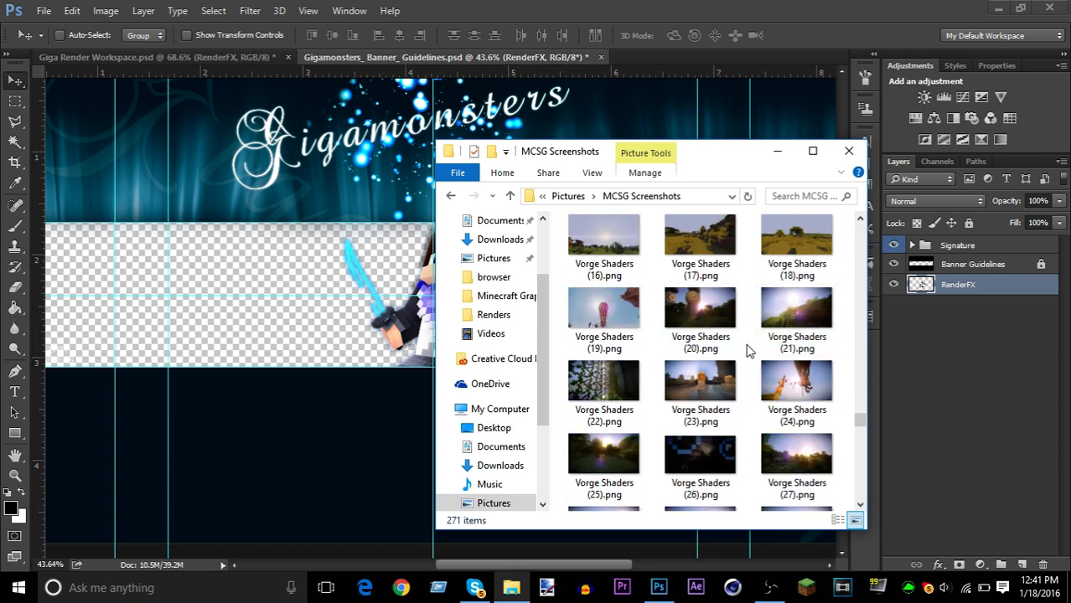
pyautogui.scroll(5, 749, 352)
pyautogui.scroll(2, 749, 352)
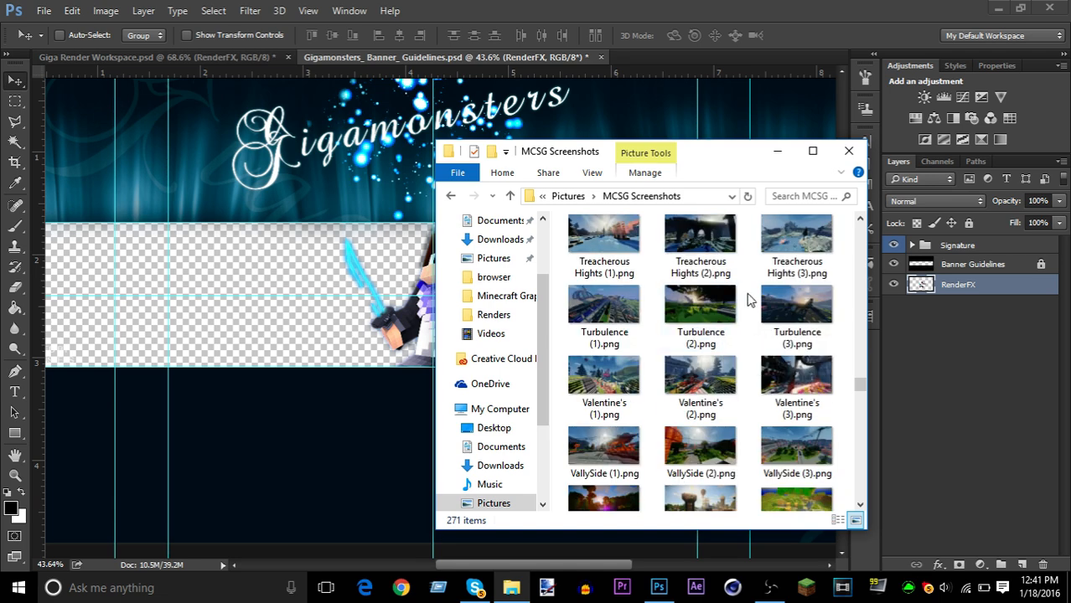
pyautogui.scroll(2, 741, 301)
pyautogui.scroll(3, 740, 304)
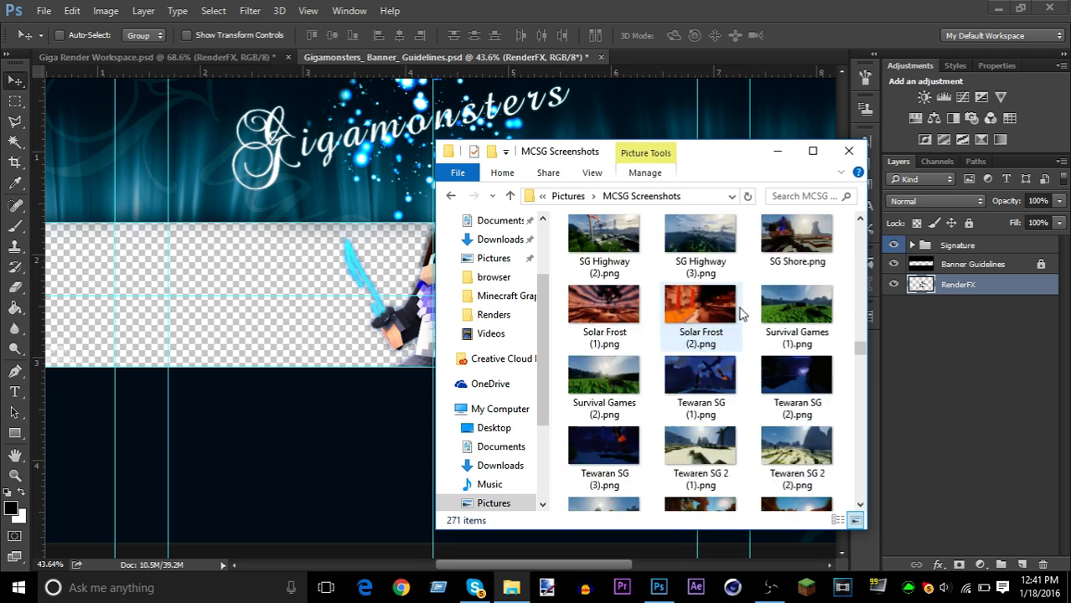
pyautogui.scroll(3, 739, 312)
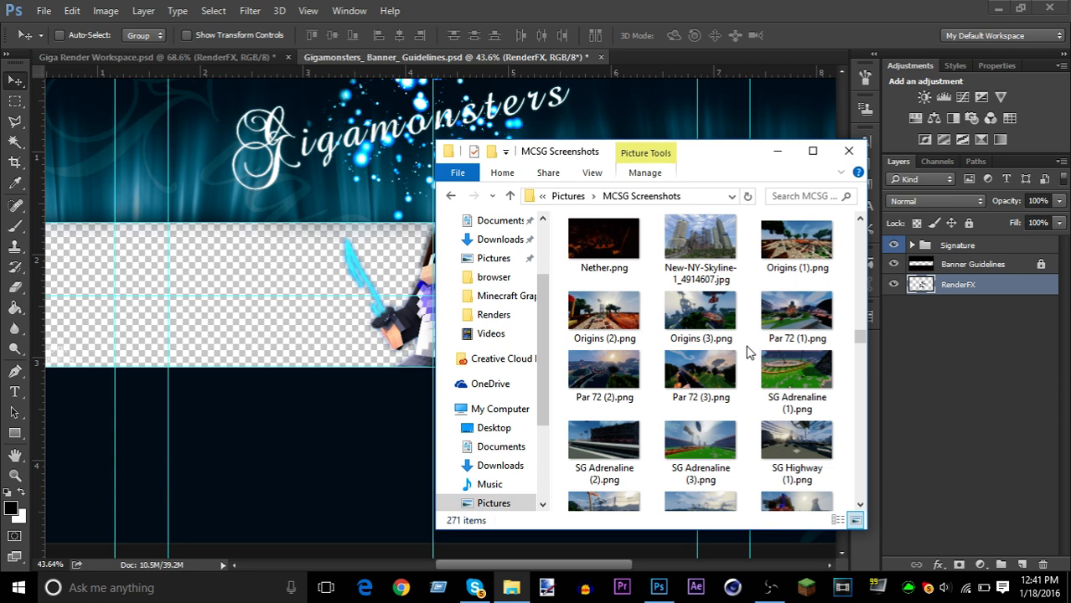
pyautogui.scroll(3, 749, 350)
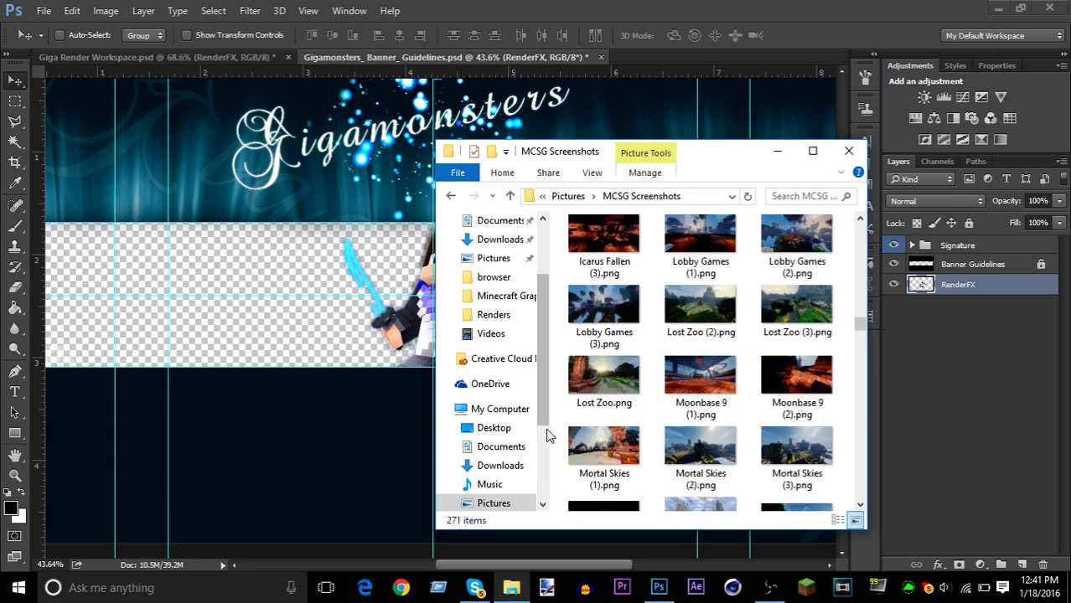
pyautogui.scroll(3, 655, 387)
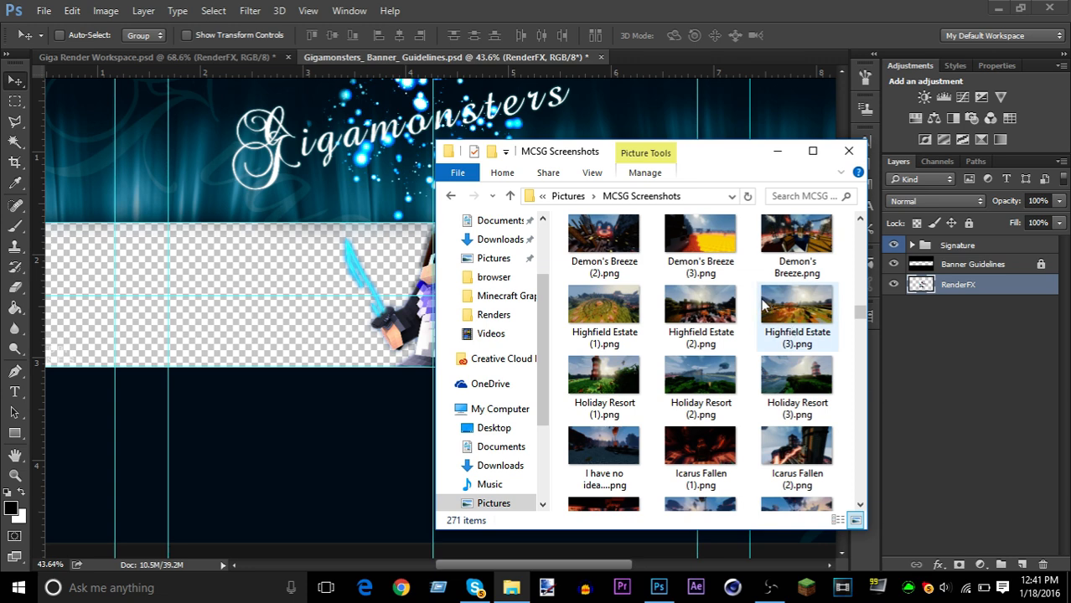
pyautogui.scroll(-3, 750, 314)
pyautogui.scroll(-3, 748, 337)
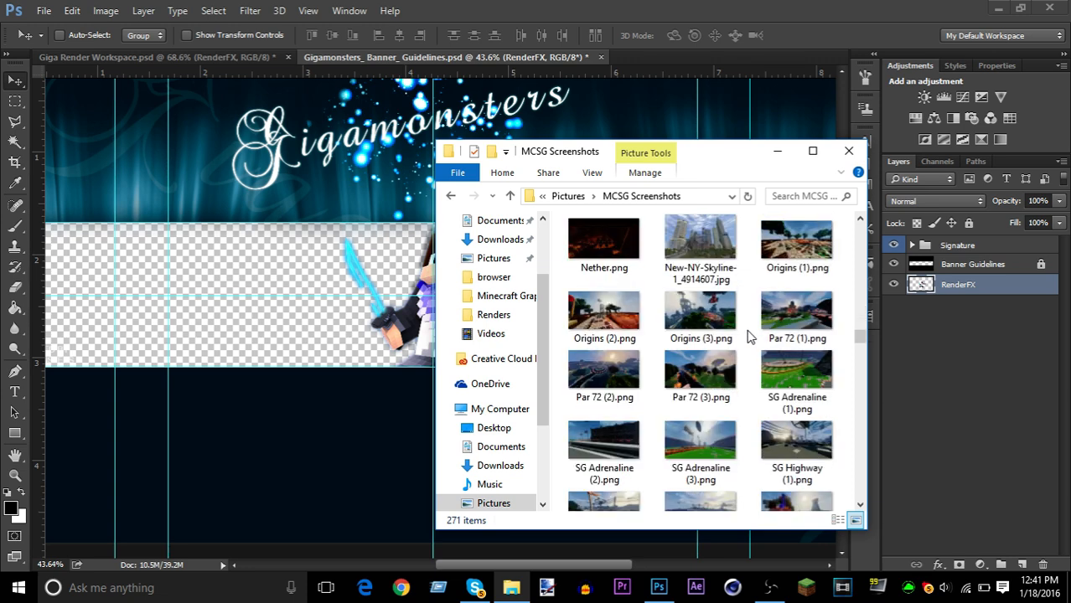
pyautogui.scroll(-3, 745, 373)
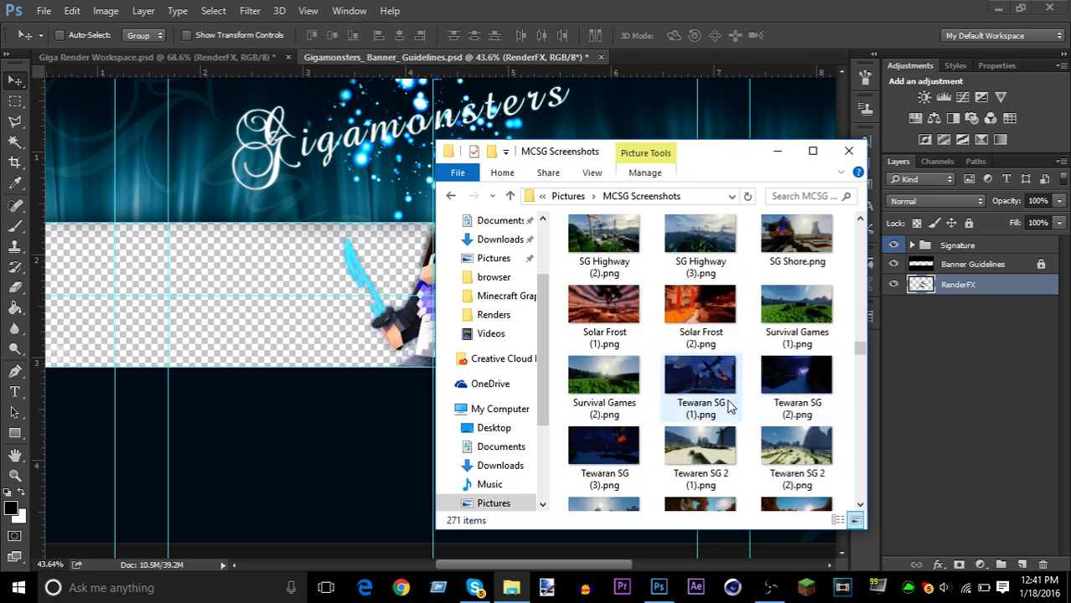
# - Place Tewaran SG (2).png into the banner document and scale it to about 32% so it spans the full canvas width
pyautogui.moveTo(792, 385); pyautogui.dragTo(344, 362)
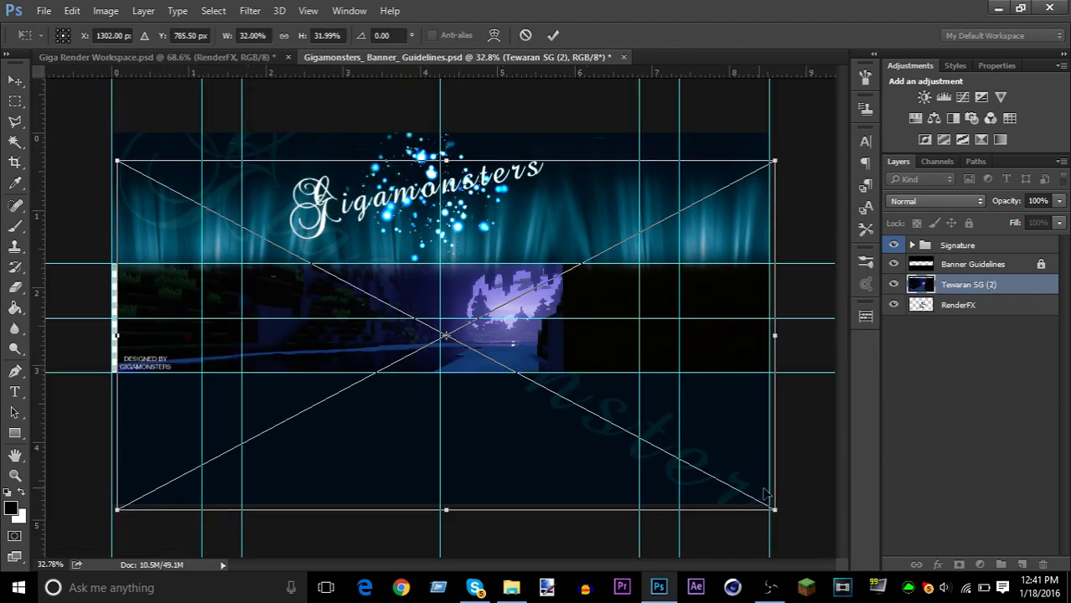
pyautogui.moveTo(775, 508)
pyautogui.mouseDown()
pyautogui.moveTo(758, 498)
pyautogui.moveTo(771, 507)
pyautogui.mouseUp()
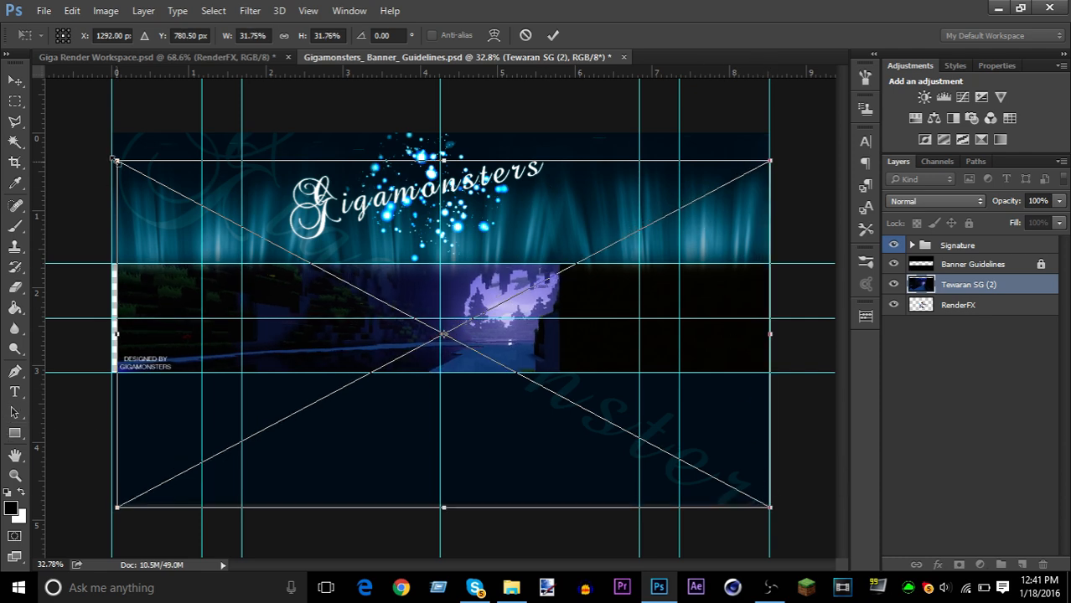
pyautogui.moveTo(116, 162); pyautogui.dragTo(111, 156)
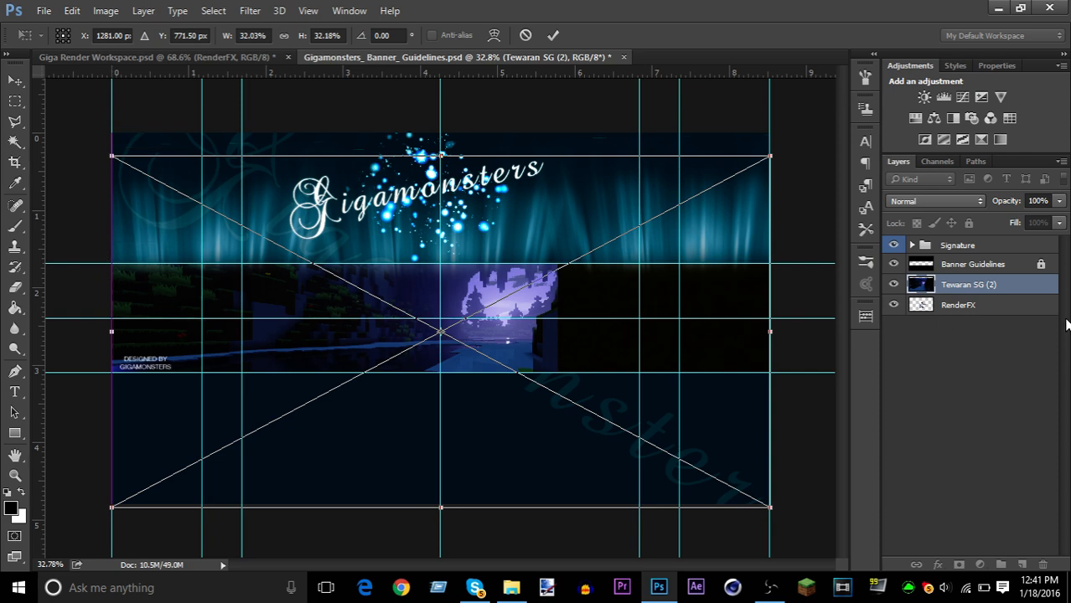
# - Warp the placed Tewaran SG (2) image, bending its middle upward and bulging its upper right edge outward, and commit the placement
pyautogui.rightClick(524, 330)
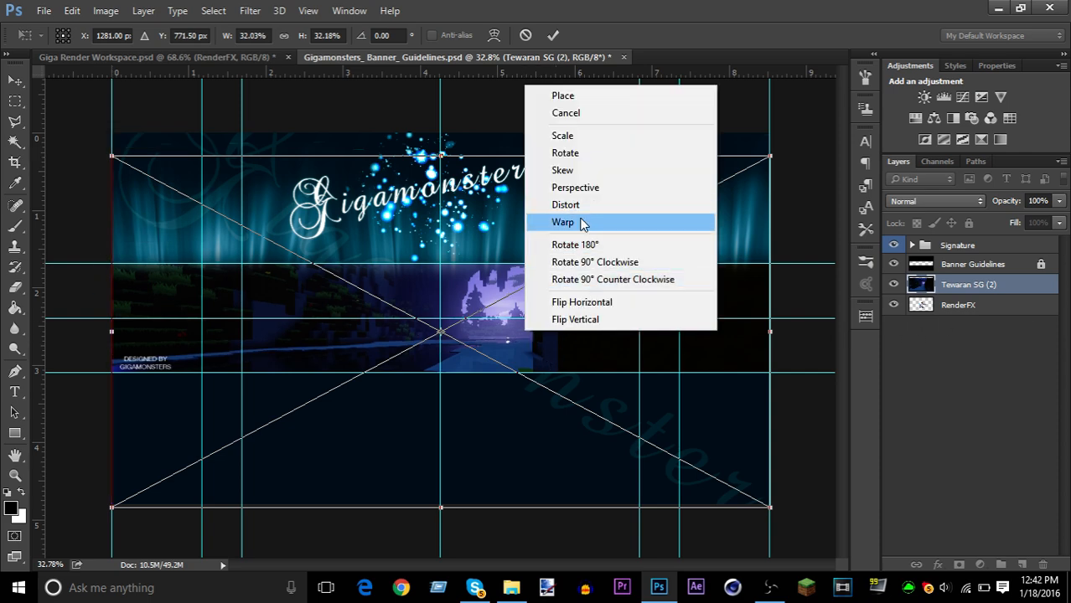
pyautogui.press('Return')
pyautogui.moveTo(378, 353); pyautogui.dragTo(329, 342)
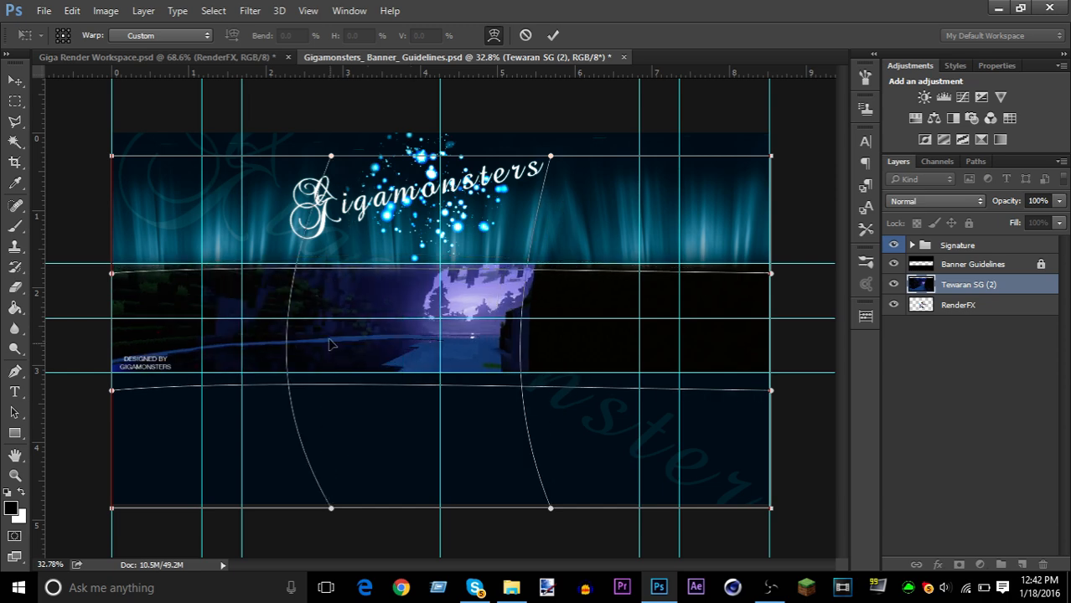
pyautogui.moveTo(418, 331)
pyautogui.mouseDown()
pyautogui.moveTo(442, 327)
pyautogui.moveTo(417, 331)
pyautogui.moveTo(407, 312)
pyautogui.moveTo(407, 324)
pyautogui.mouseUp()
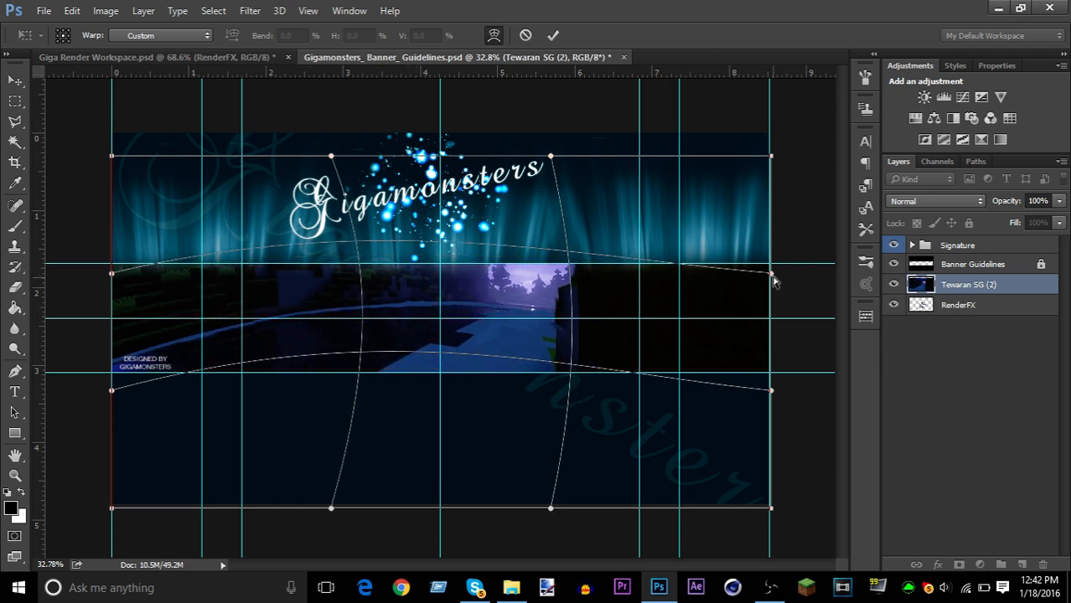
pyautogui.moveTo(774, 282); pyautogui.dragTo(813, 241)
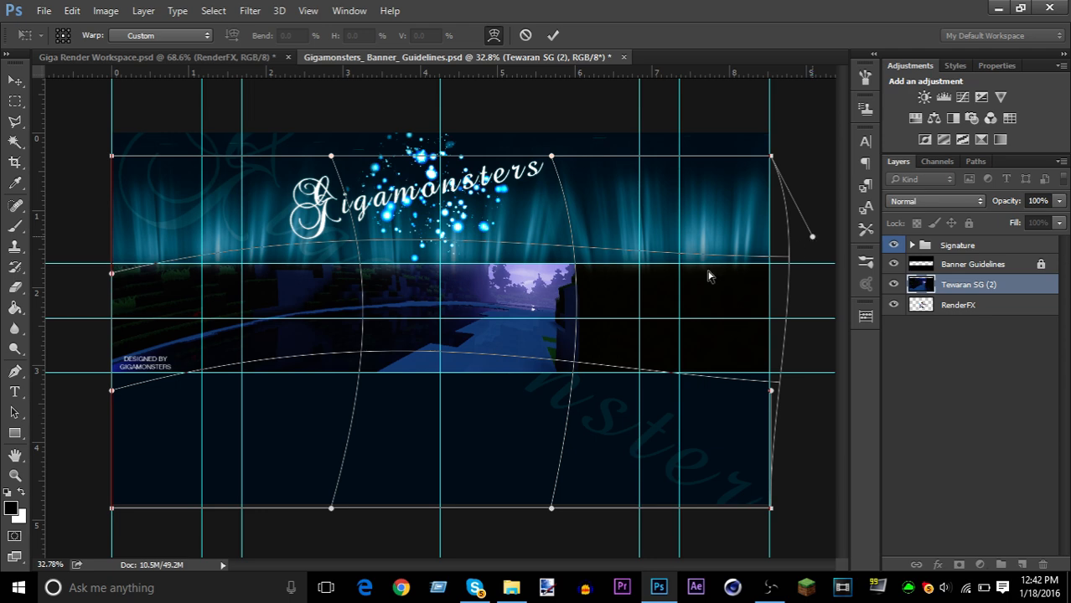
pyautogui.press('v')
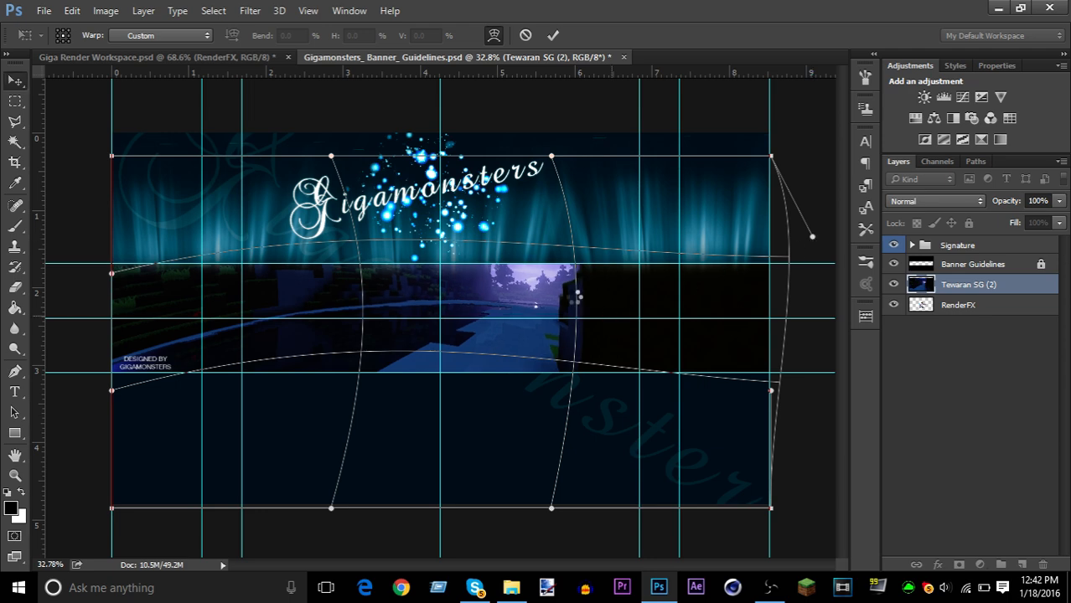
pyautogui.press('Return')
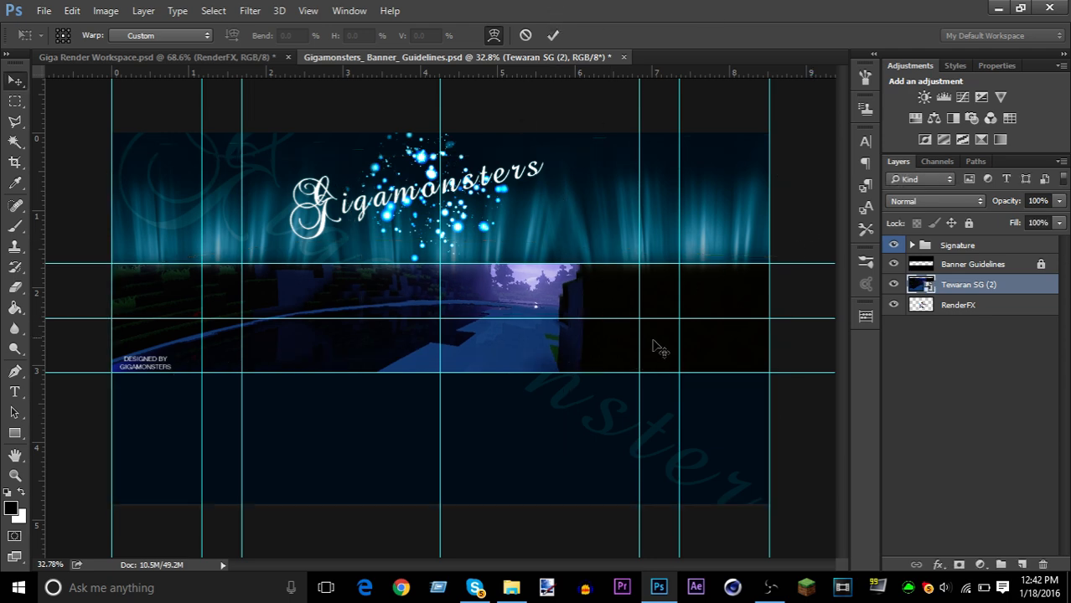
# - Move the RenderFX layer above Tewaran SG (2) so the character stands in front of the background
pyautogui.moveTo(945, 312); pyautogui.dragTo(947, 275)
pyautogui.scroll(3, 386, 301)
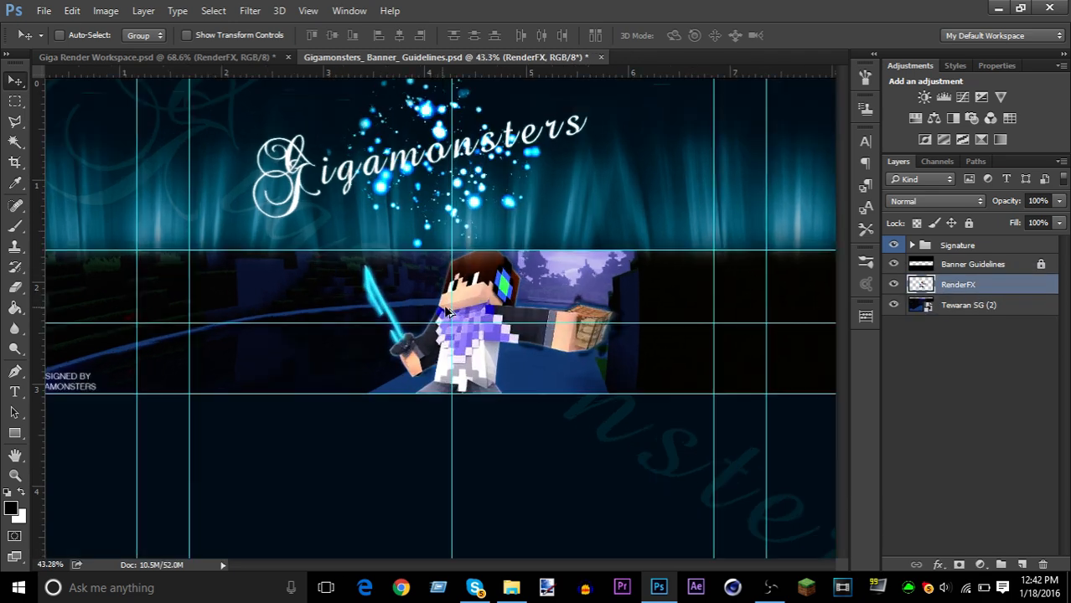
pyautogui.scroll(-2, 473, 311)
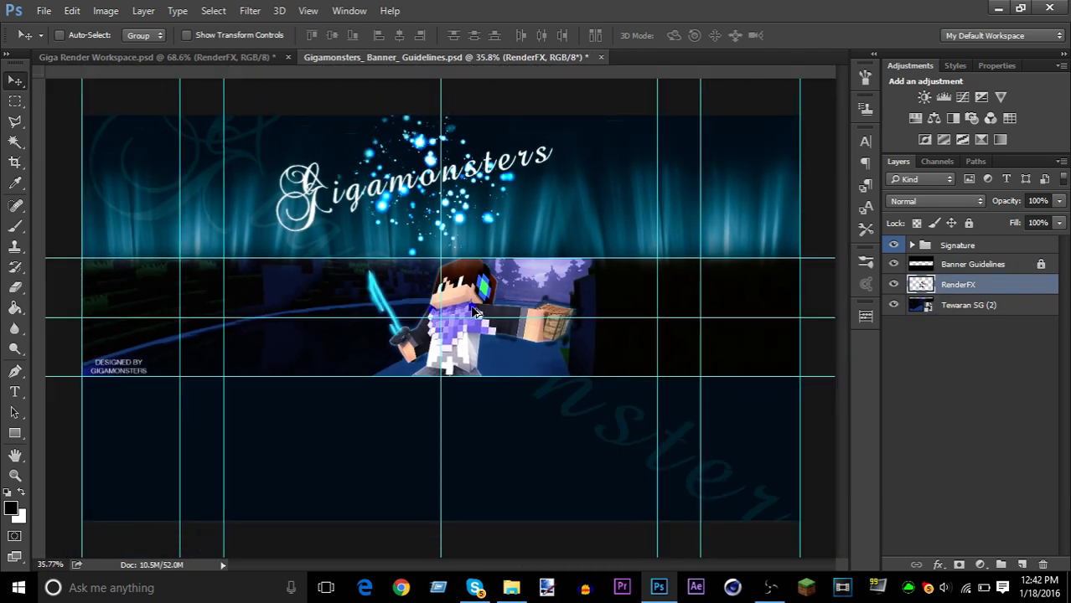
# - Move the Tewaran SG (2) background down so its night sky and trees fill the banner strip behind the character
pyautogui.click(972, 307)
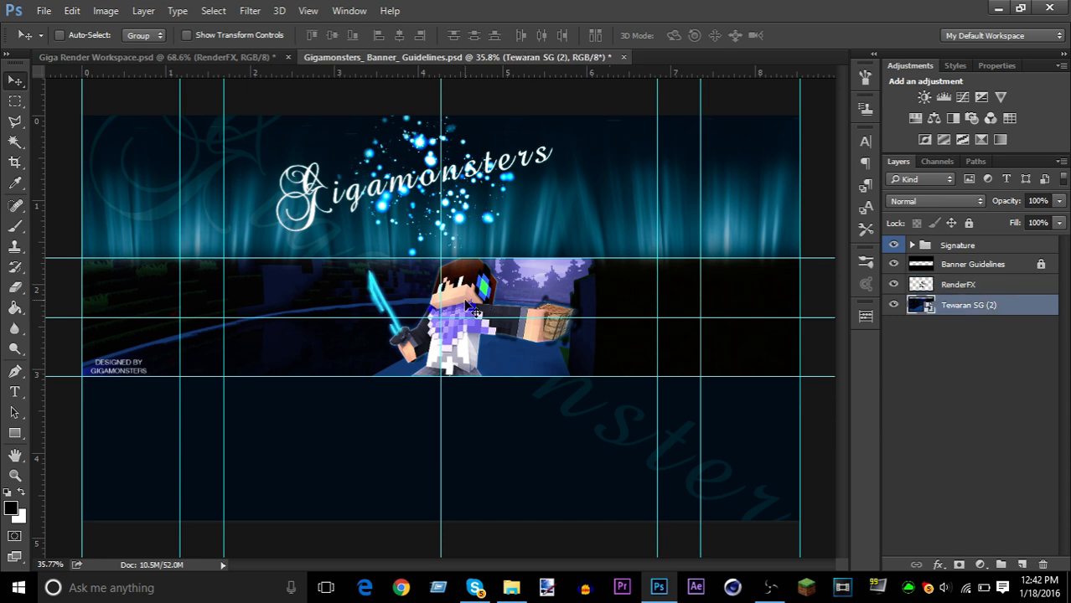
pyautogui.scroll(5, 484, 310)
pyautogui.scroll(-5, 485, 310)
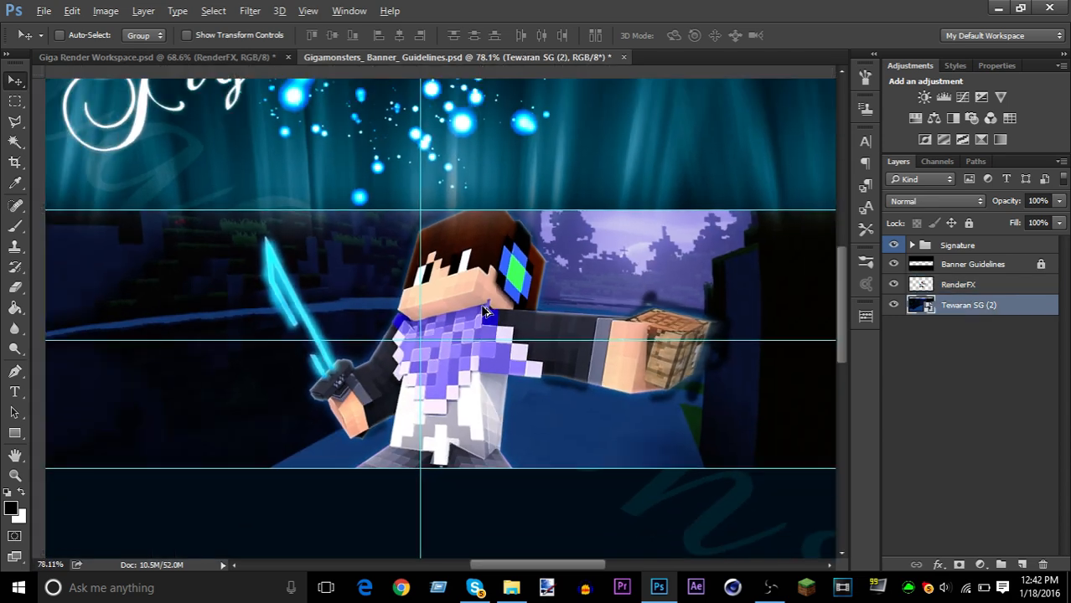
pyautogui.scroll(-1, 485, 310)
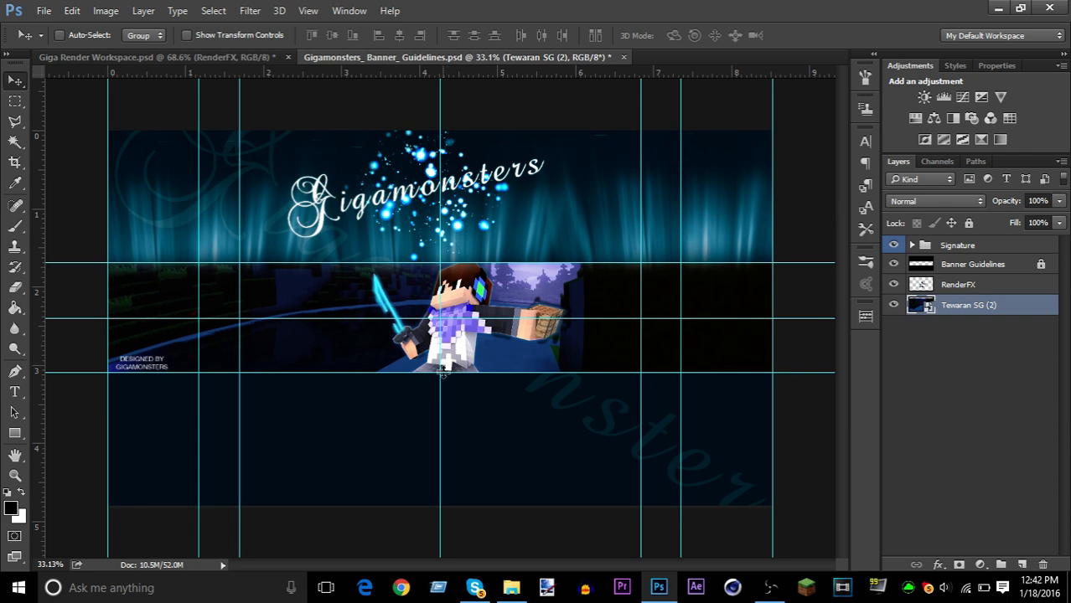
pyautogui.moveTo(450, 393); pyautogui.dragTo(437, 442)
pyautogui.scroll(5, 482, 321)
pyautogui.scroll(-3, 483, 319)
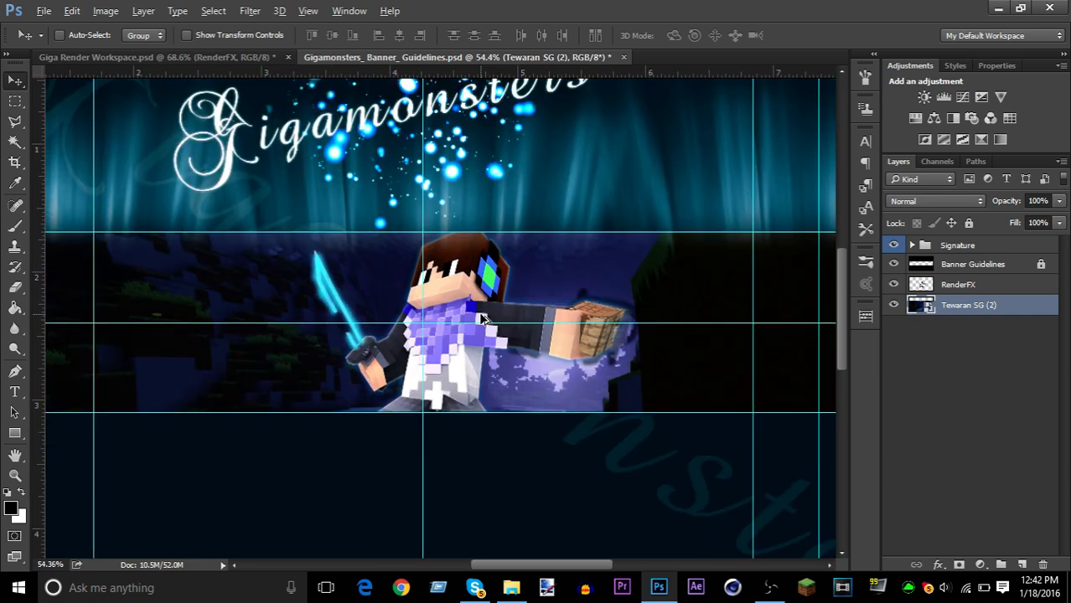
pyautogui.scroll(5, 618, 305)
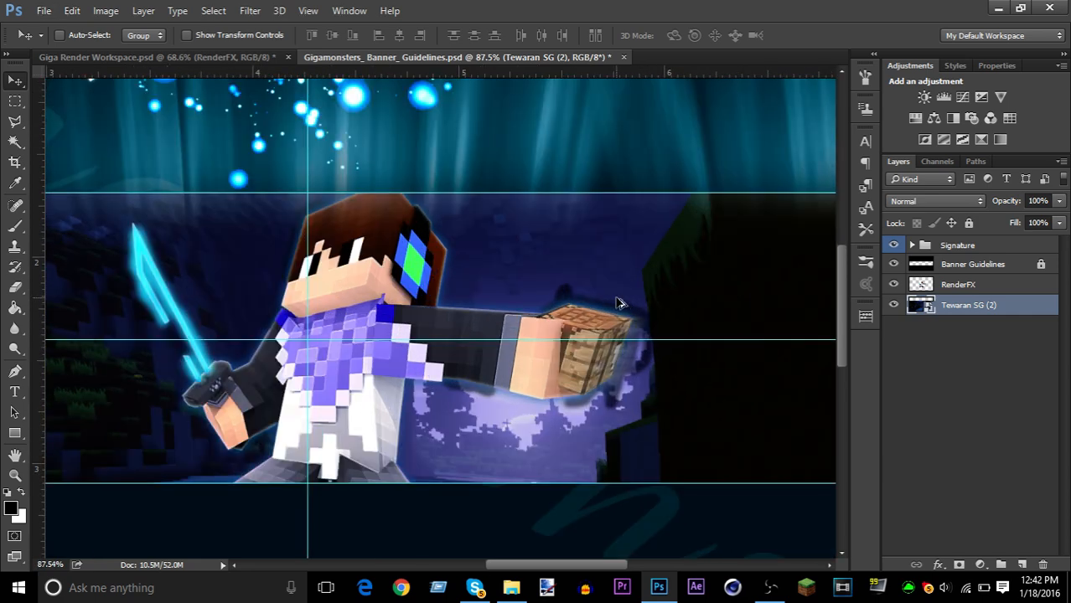
# - Erase the dark shadow smudges around the crafting table and outstretched arm on the RenderFX layer using a 60 px Eraser
pyautogui.scroll(1, 728, 307)
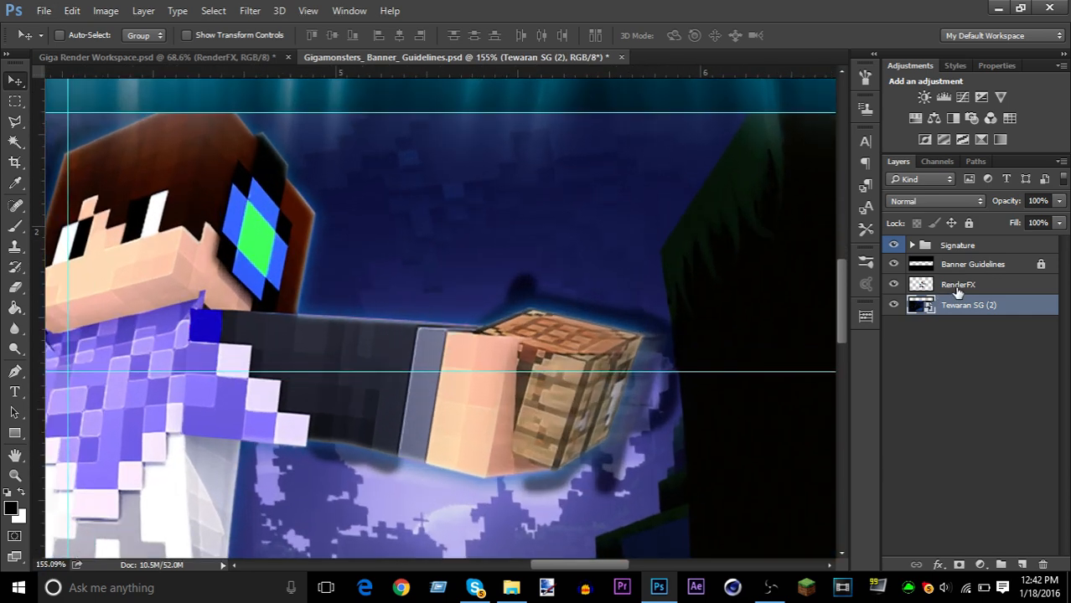
pyautogui.hotkey('alt', ']')
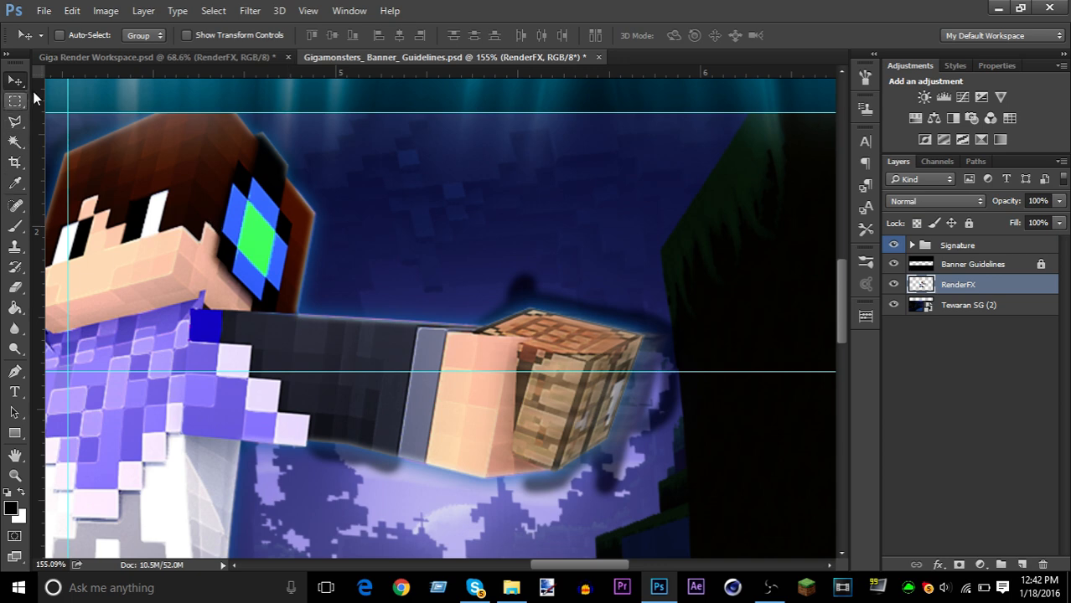
pyautogui.moveTo(15, 80); pyautogui.dragTo(35, 81)
pyautogui.press('e')
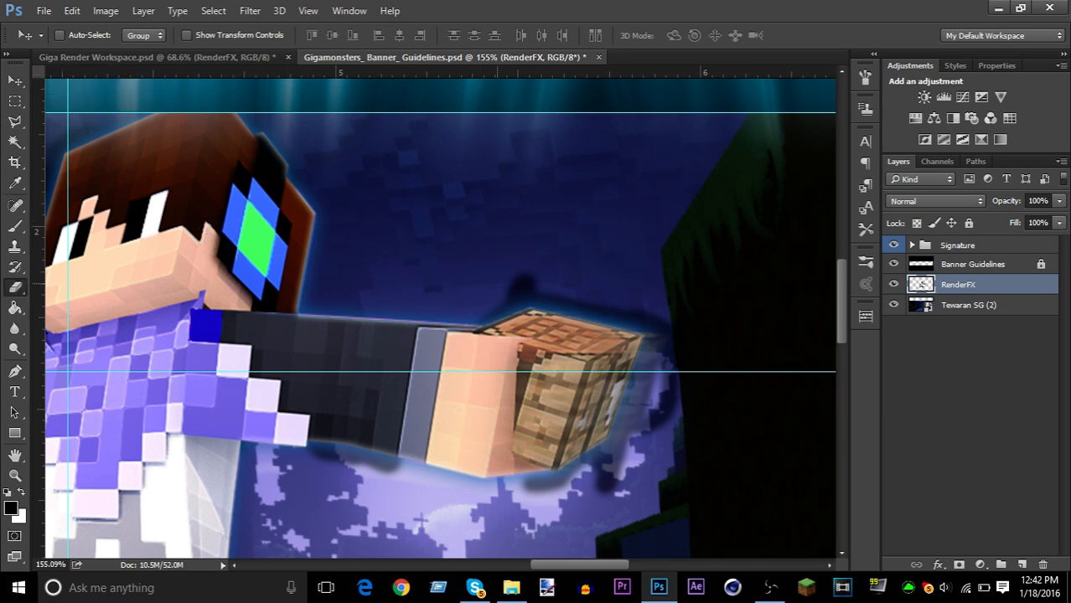
pyautogui.press('[')
pyautogui.press('[')
pyautogui.press('[')
pyautogui.press('[')
pyautogui.press('[')
pyautogui.press('[')
pyautogui.press('[')
pyautogui.press('[')
pyautogui.press('[')
pyautogui.press('[')
pyautogui.press('[')
pyautogui.press('[')
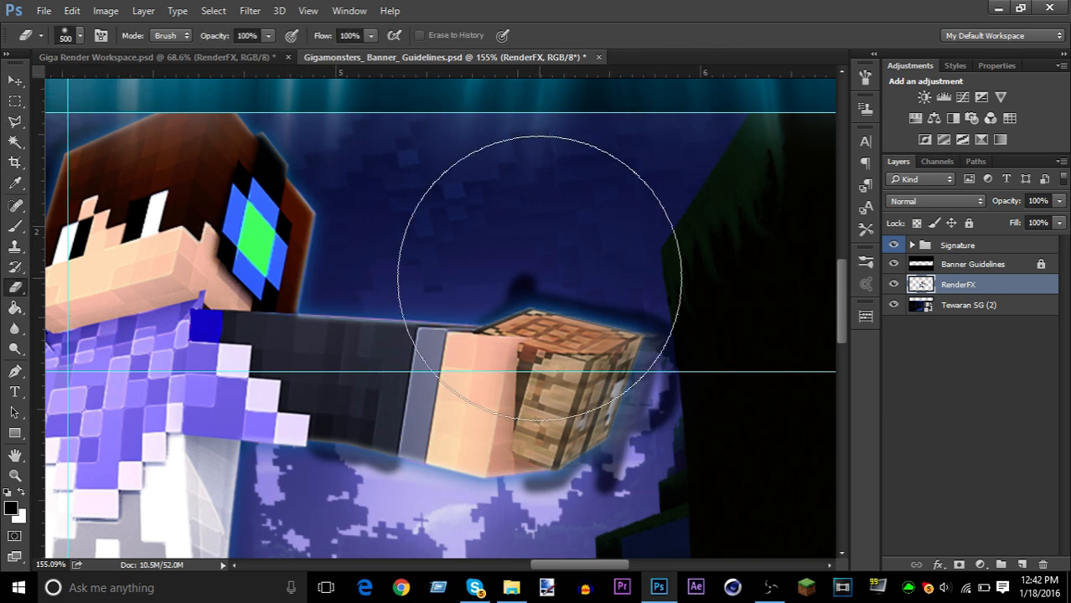
pyautogui.moveTo(515, 265)
pyautogui.mouseDown()
pyautogui.moveTo(485, 294)
pyautogui.moveTo(563, 280)
pyautogui.moveTo(648, 301)
pyautogui.moveTo(666, 318)
pyautogui.moveTo(674, 385)
pyautogui.moveTo(663, 454)
pyautogui.moveTo(547, 507)
pyautogui.moveTo(589, 360)
pyautogui.mouseUp()
pyautogui.scroll(-4, 588, 360)
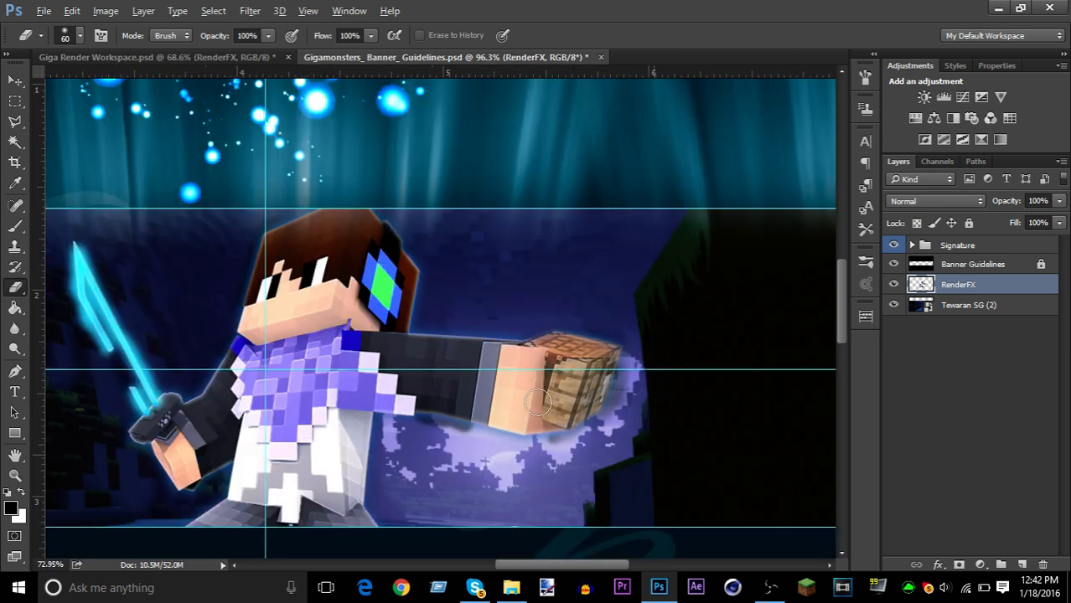
pyautogui.scroll(1, 352, 388)
pyautogui.scroll(1, 352, 388)
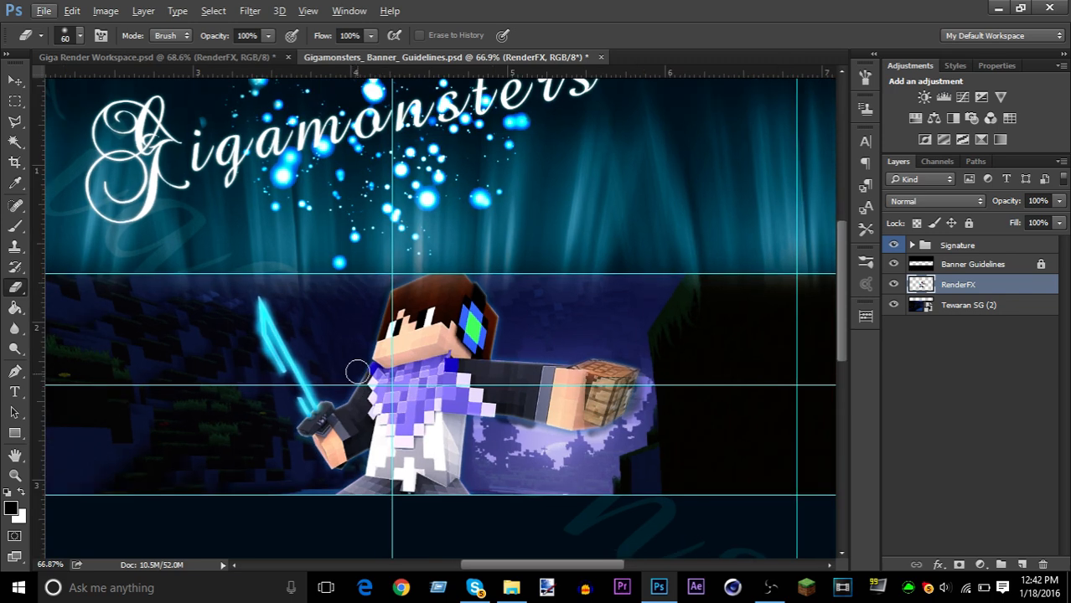
pyautogui.press('v')
pyautogui.press('Escape')
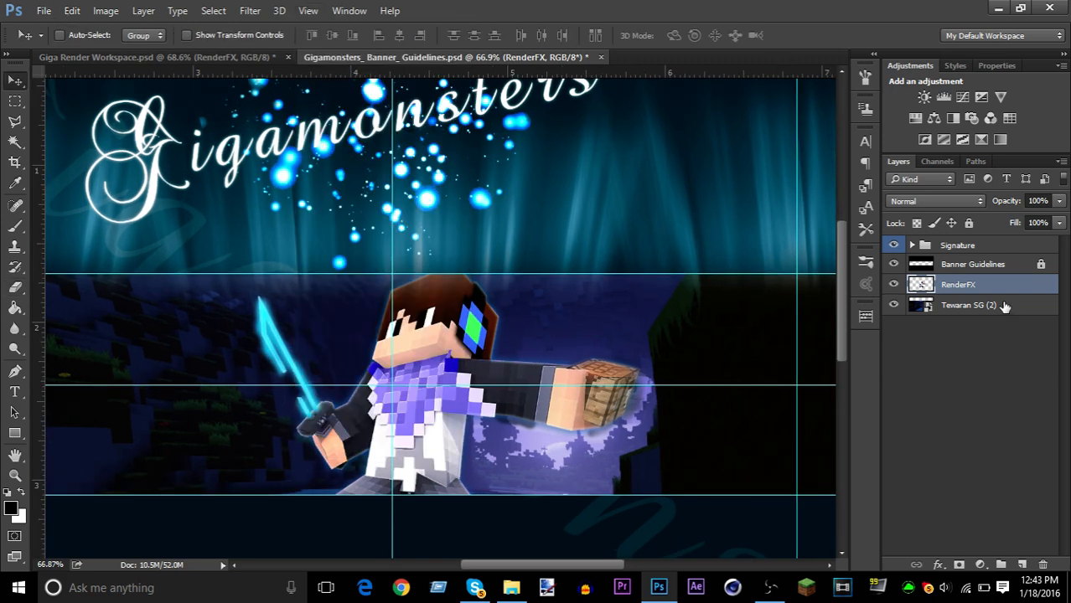
# - Apply a filter from the Blur group to the Tewaran SG (2) background layer
pyautogui.click(1004, 307)
pyautogui.click(250, 10)
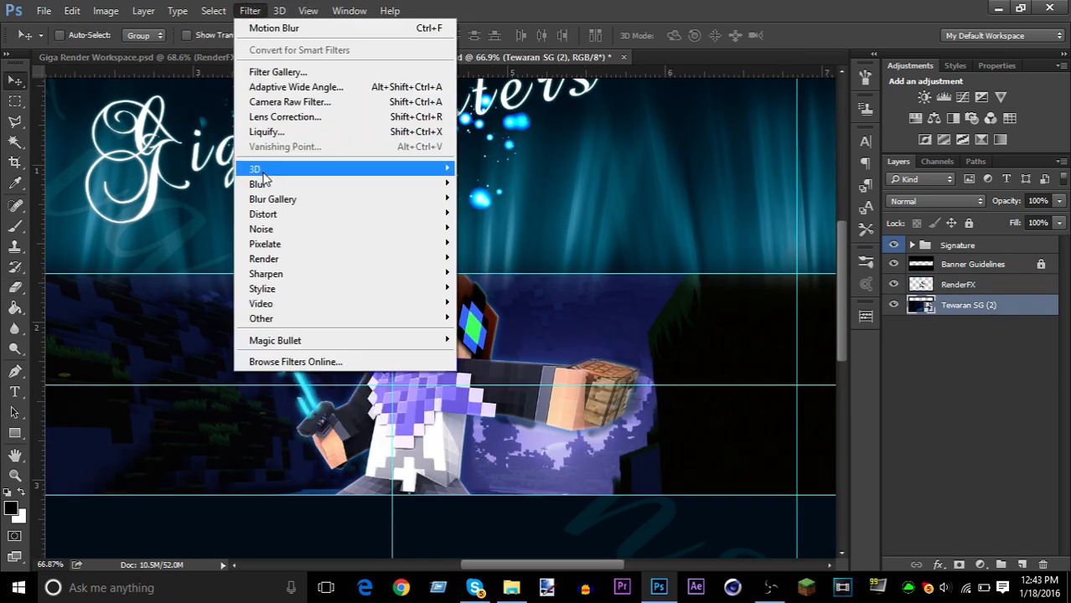
pyautogui.moveTo(440, 183)
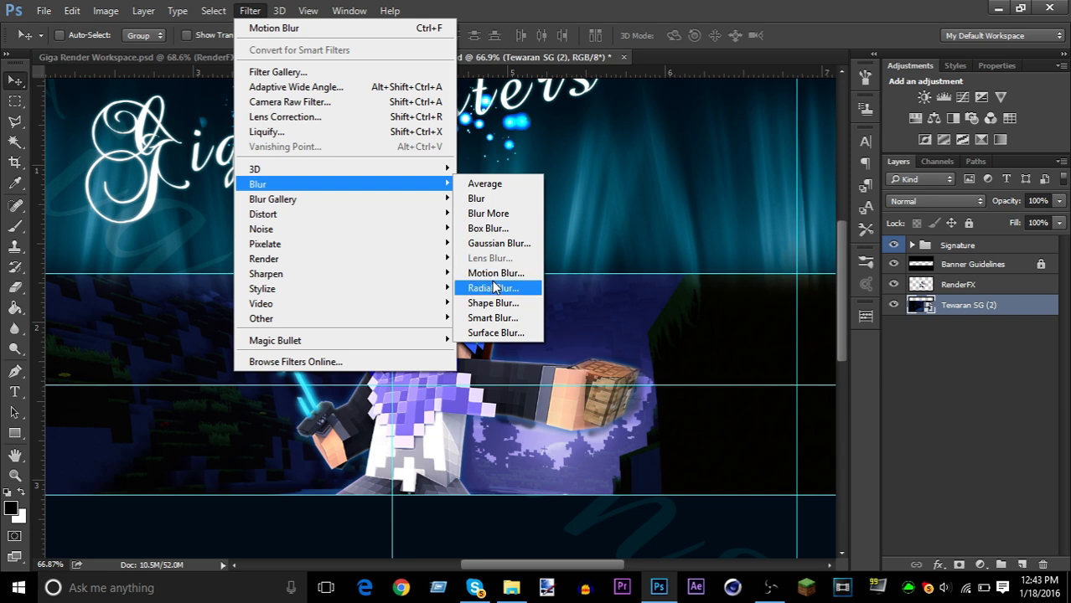
# - Apply a Gaussian Blur to the Tewaran SG (2) background layer with a radius below 4 pixels
pyautogui.click(500, 243)
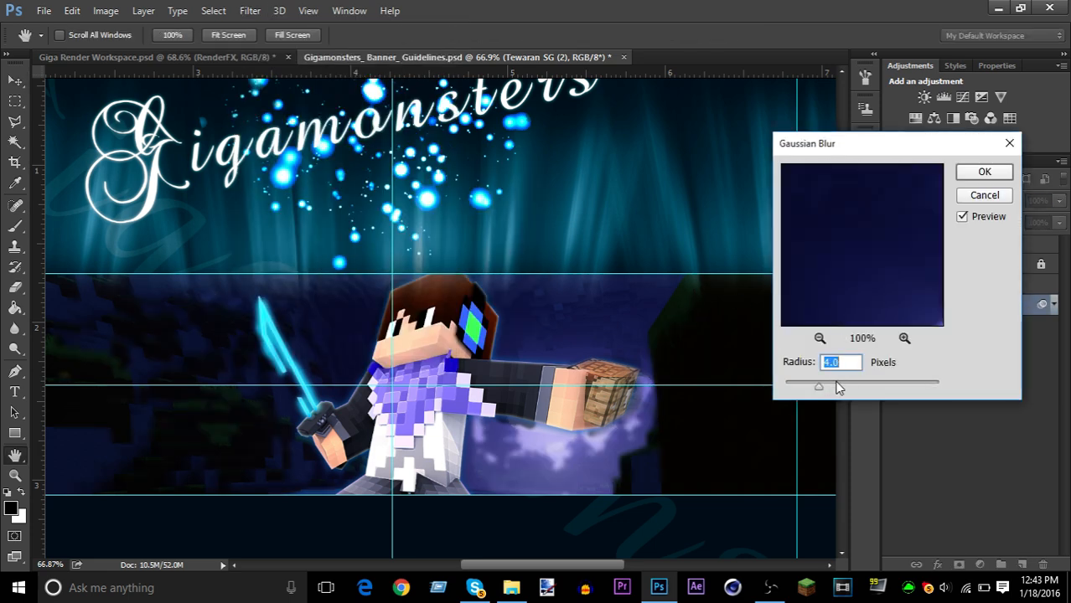
pyautogui.moveTo(825, 391); pyautogui.dragTo(808, 391)
pyautogui.click(982, 171)
pyautogui.press('v')
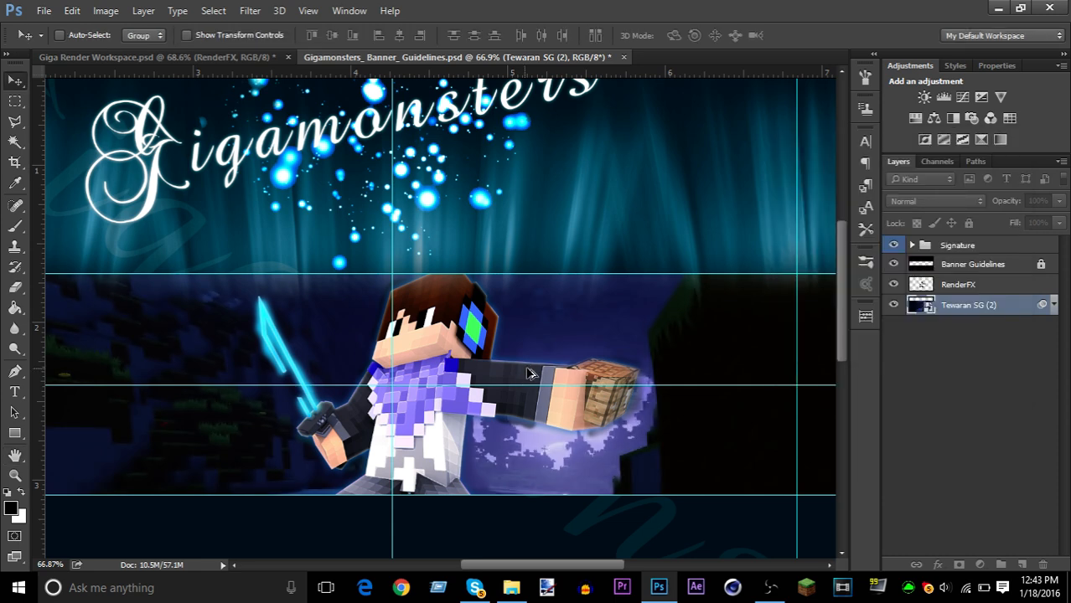
pyautogui.scroll(-2, 530, 372)
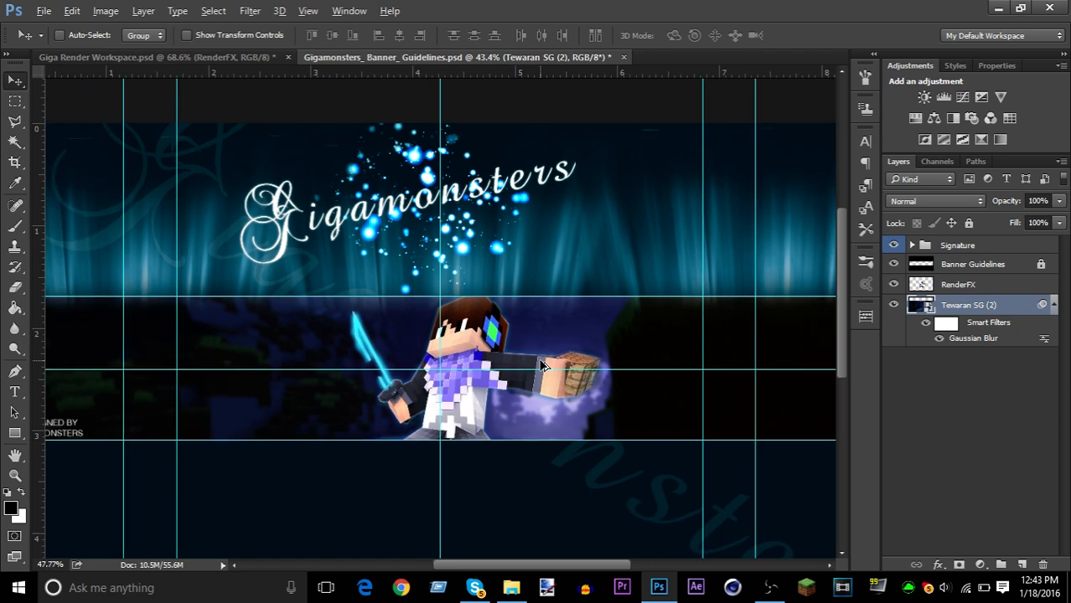
pyautogui.scroll(3, 718, 337)
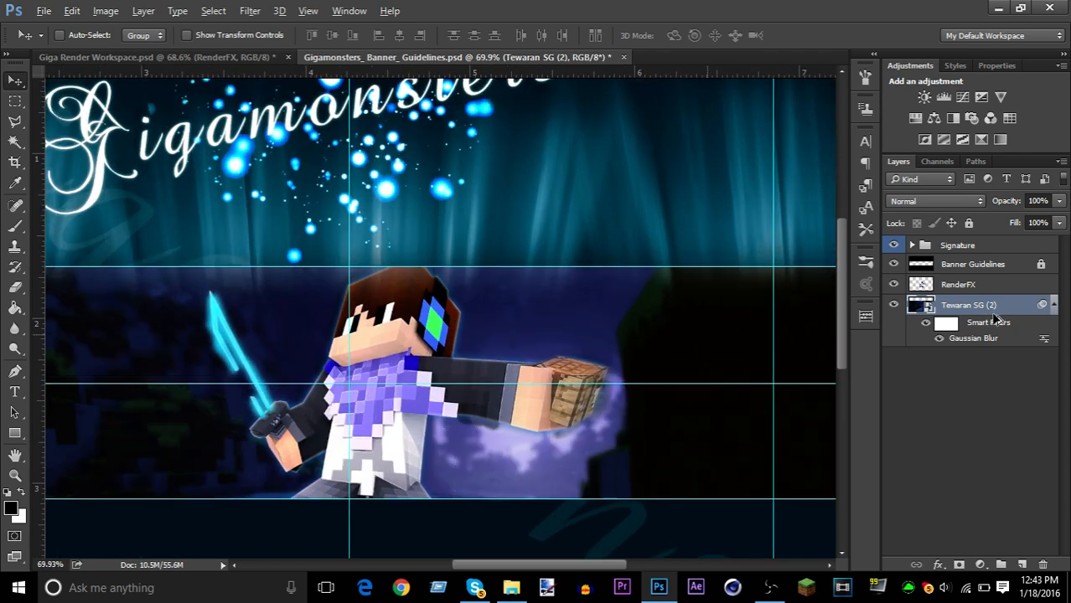
# - Rasterize the blurred Tewaran SG (2) layer and make RenderFX the active layer
pyautogui.rightClick(998, 312)
pyautogui.click(728, 345)
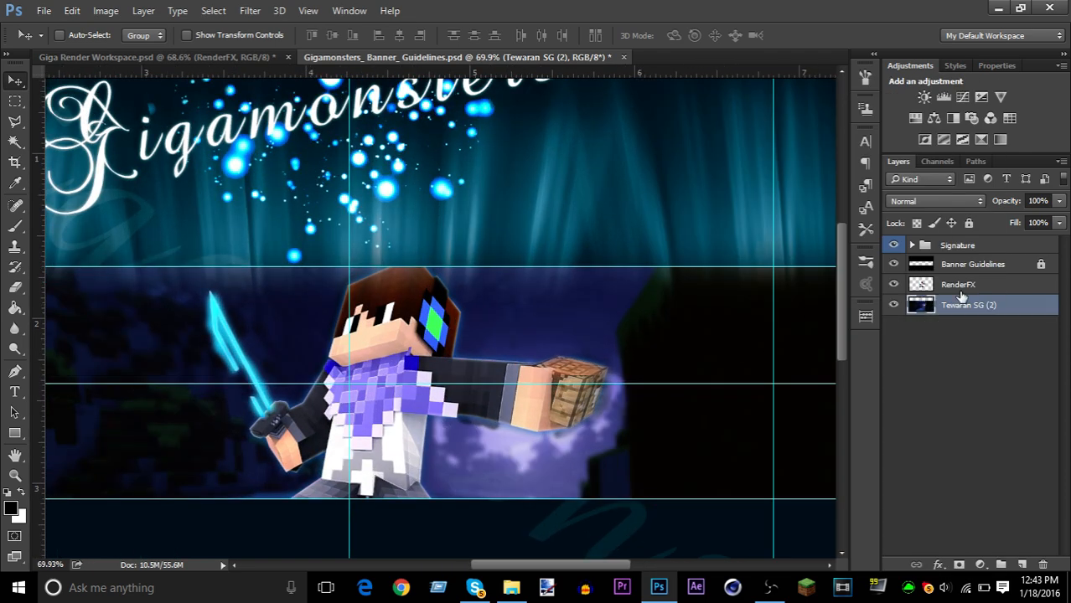
pyautogui.rightClick(992, 307)
pyautogui.press('Escape')
pyautogui.click(997, 286)
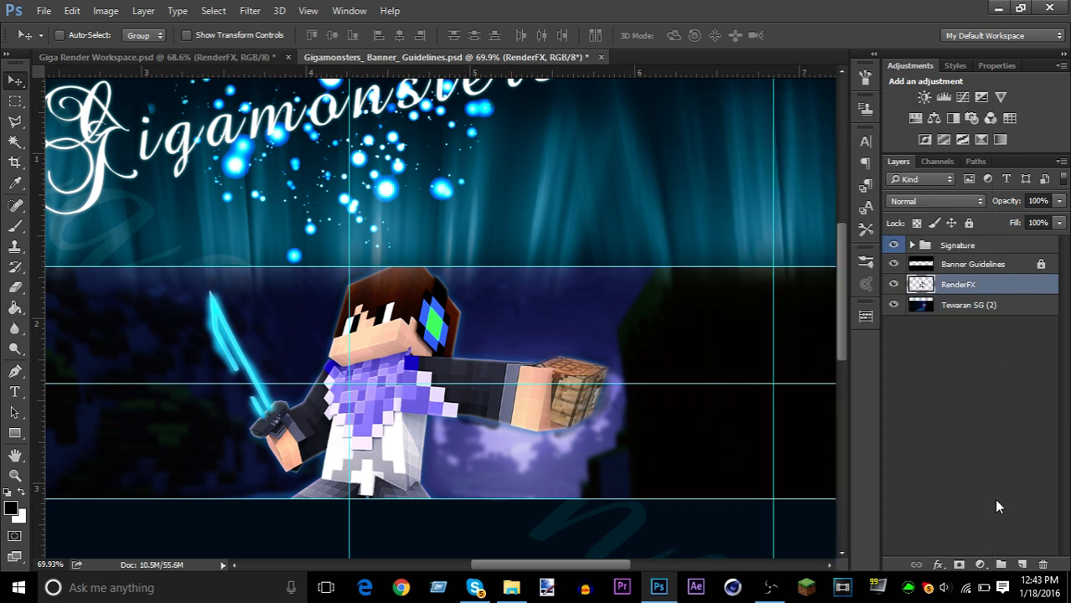
# - Add a Color Balance adjustment layer with Cyan–Red at -53 and place it directly below the RenderFX layer
pyautogui.click(981, 566)
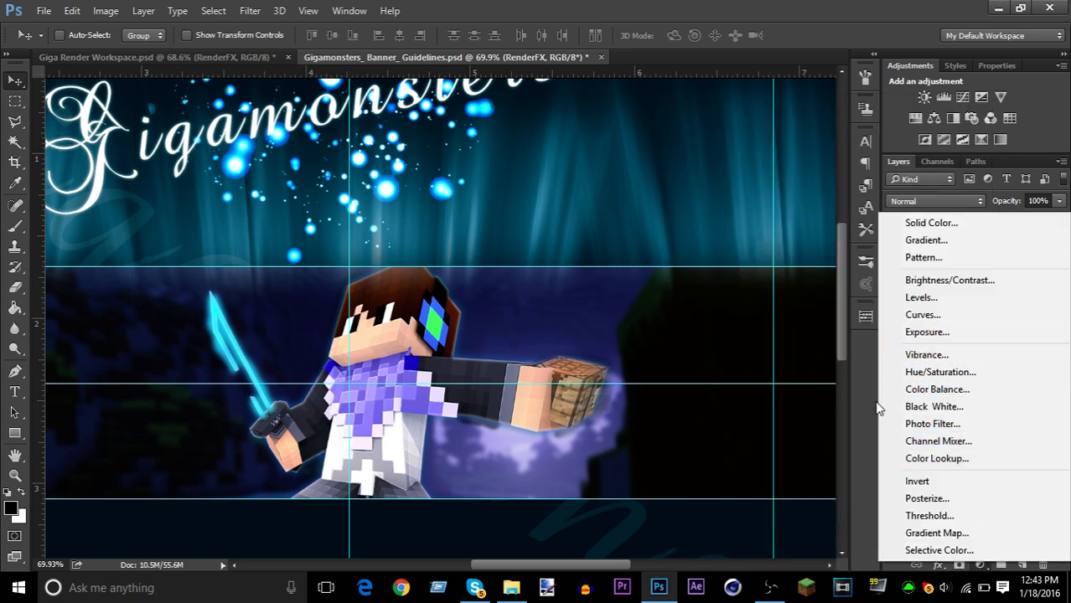
pyautogui.press('Escape')
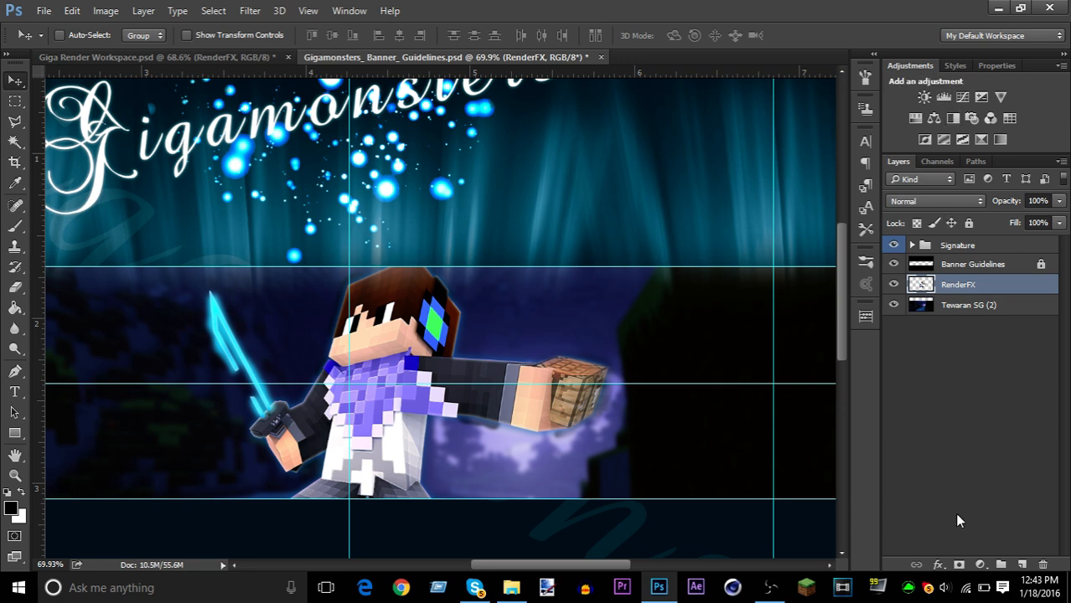
pyautogui.click(980, 565)
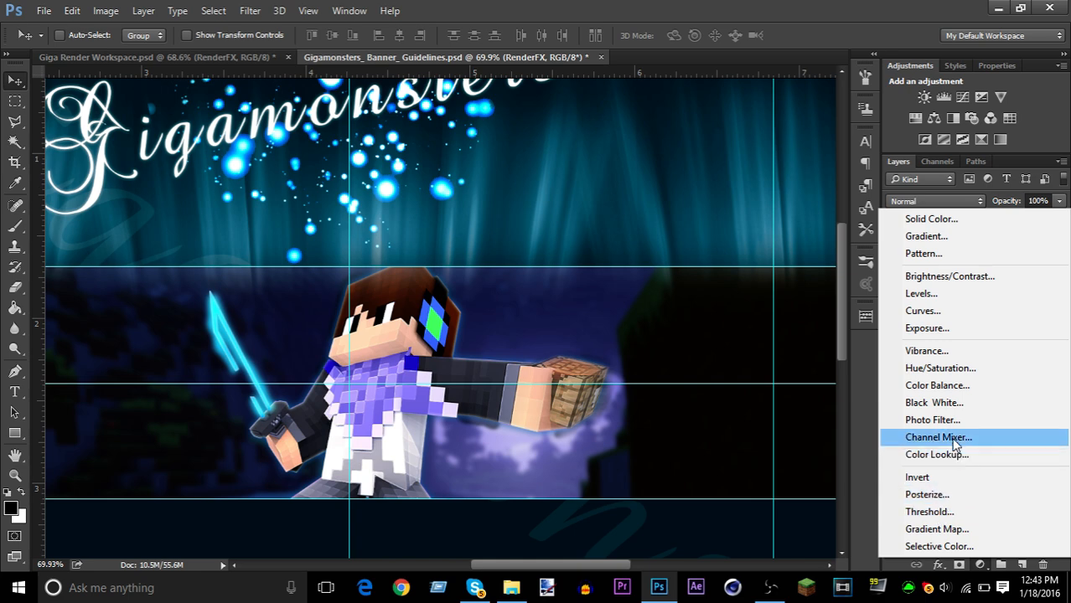
pyautogui.press('Escape')
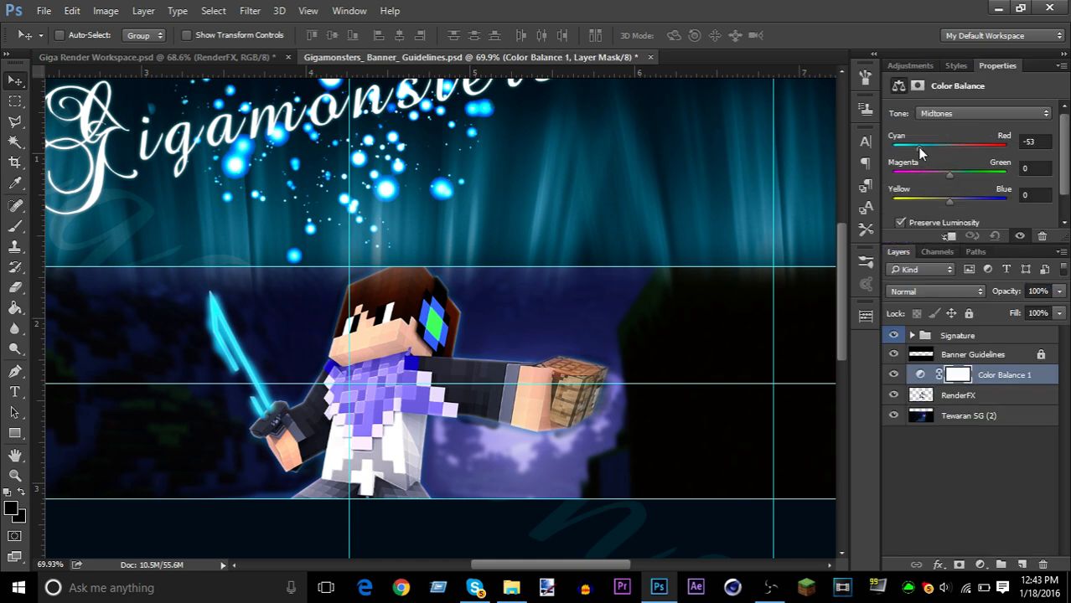
pyautogui.scroll(-1, 701, 294)
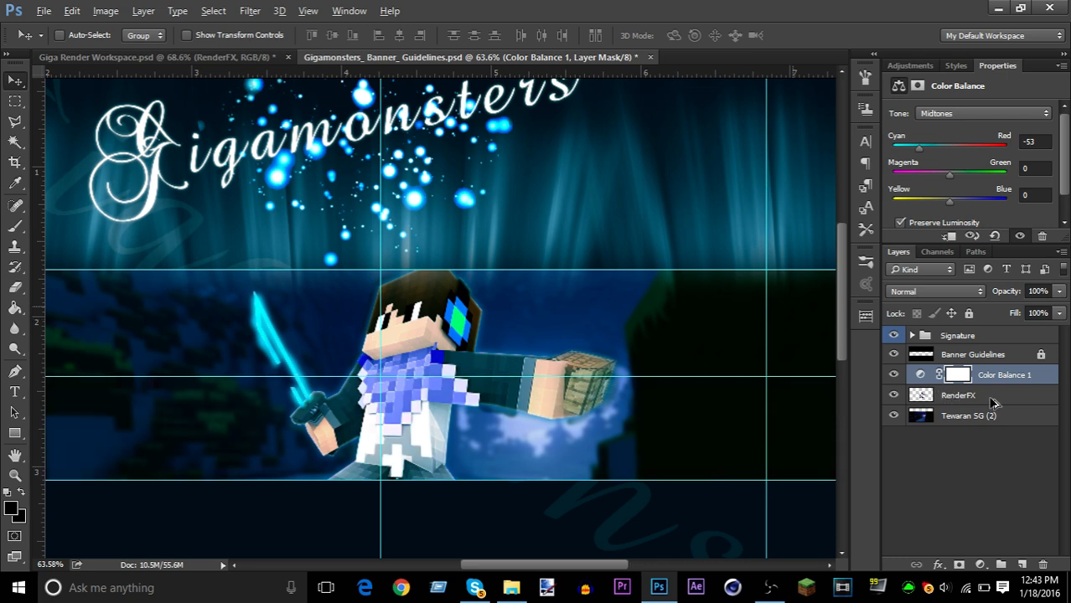
pyautogui.moveTo(1001, 375); pyautogui.dragTo(1016, 399)
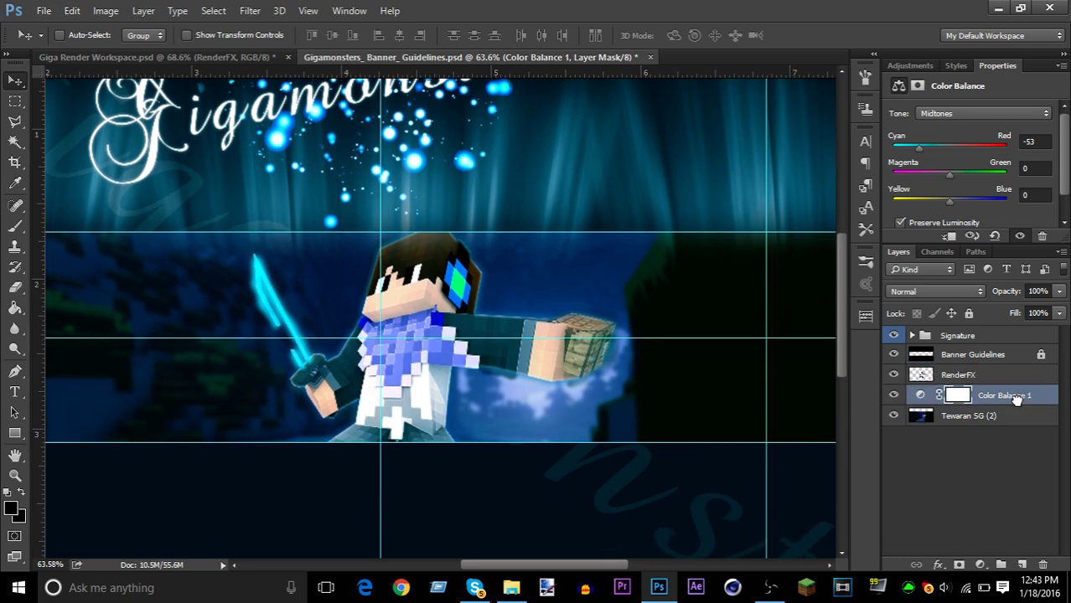
# - Set the Color Balance midtones to Magenta–Green -64 and Yellow–Blue +100, and compare the background with the adjustment hidden and shown
pyautogui.click(987, 203)
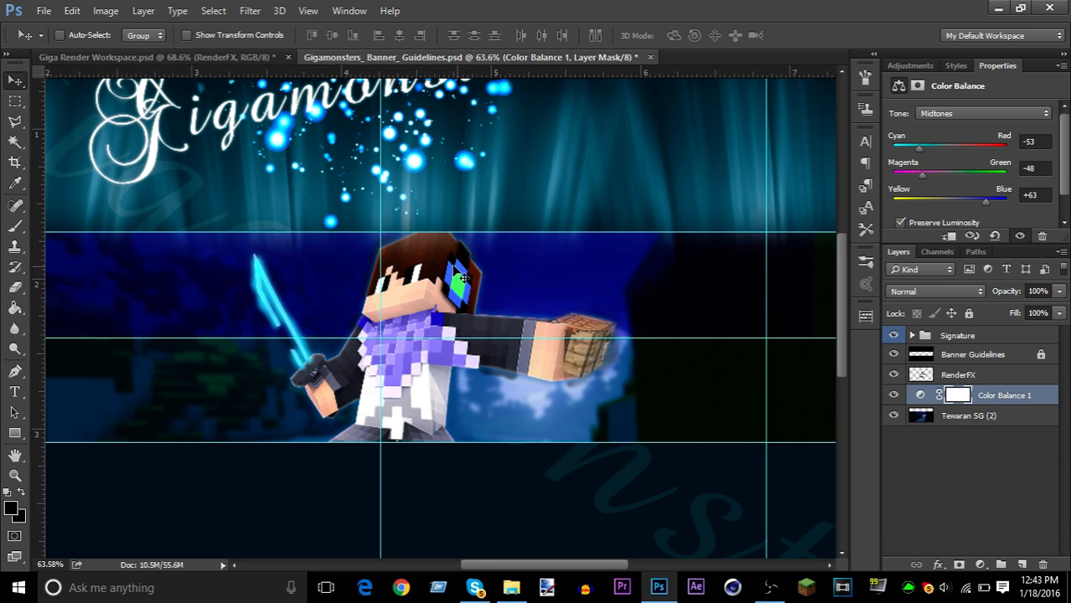
pyautogui.scroll(-2, 460, 275)
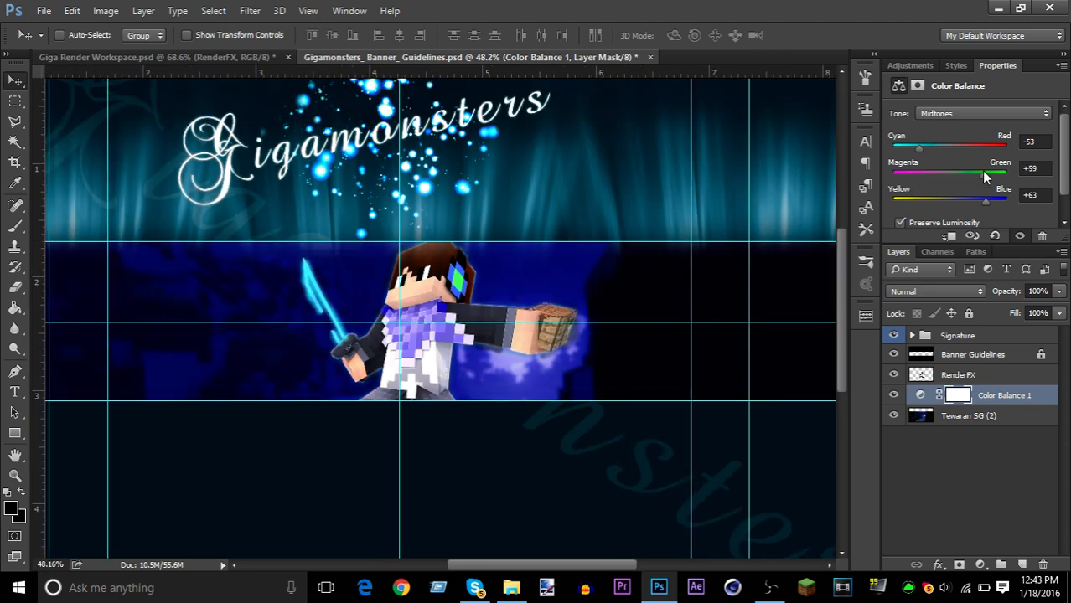
pyautogui.moveTo(983, 171); pyautogui.dragTo(945, 172)
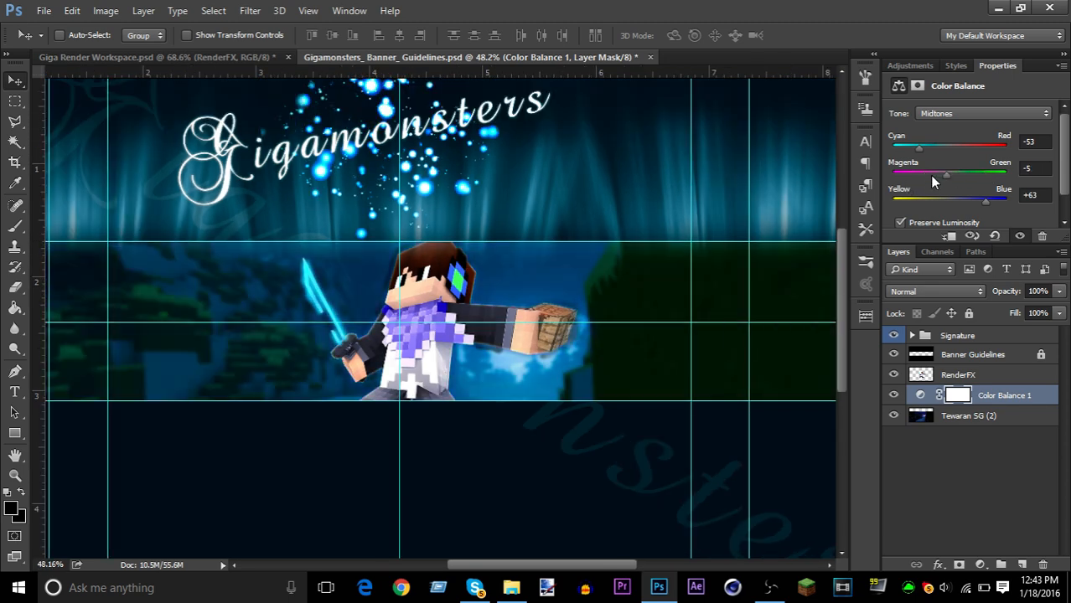
pyautogui.click(913, 172)
pyautogui.moveTo(986, 202); pyautogui.dragTo(1009, 203)
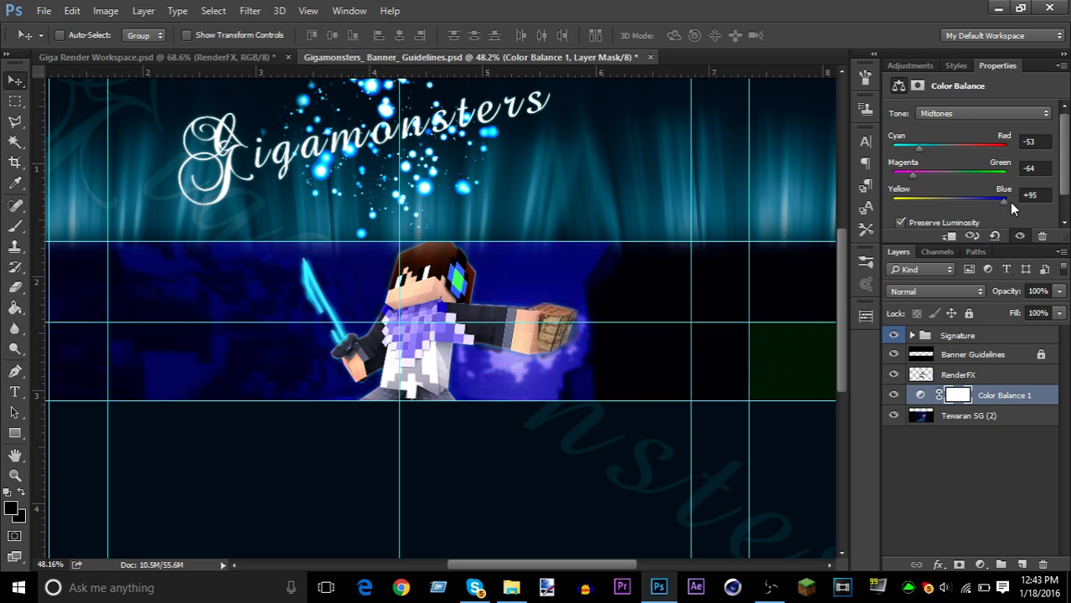
pyautogui.click(894, 396)
pyautogui.click(894, 395)
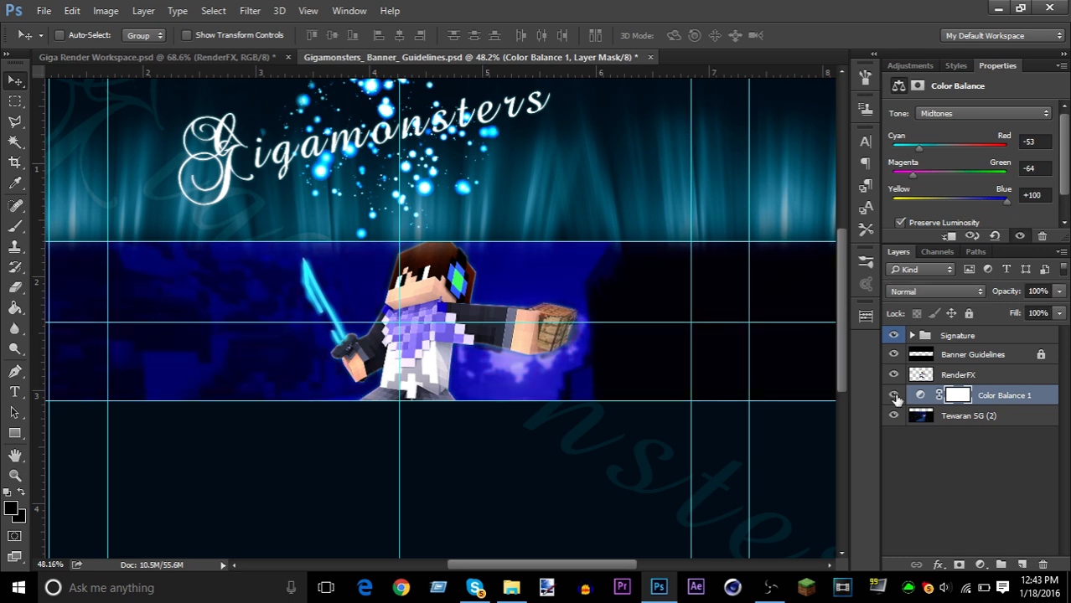
# - Set the Color Balance midtones to Magenta–Green +1 and Cyan–Red -36
pyautogui.moveTo(923, 175); pyautogui.dragTo(949, 171)
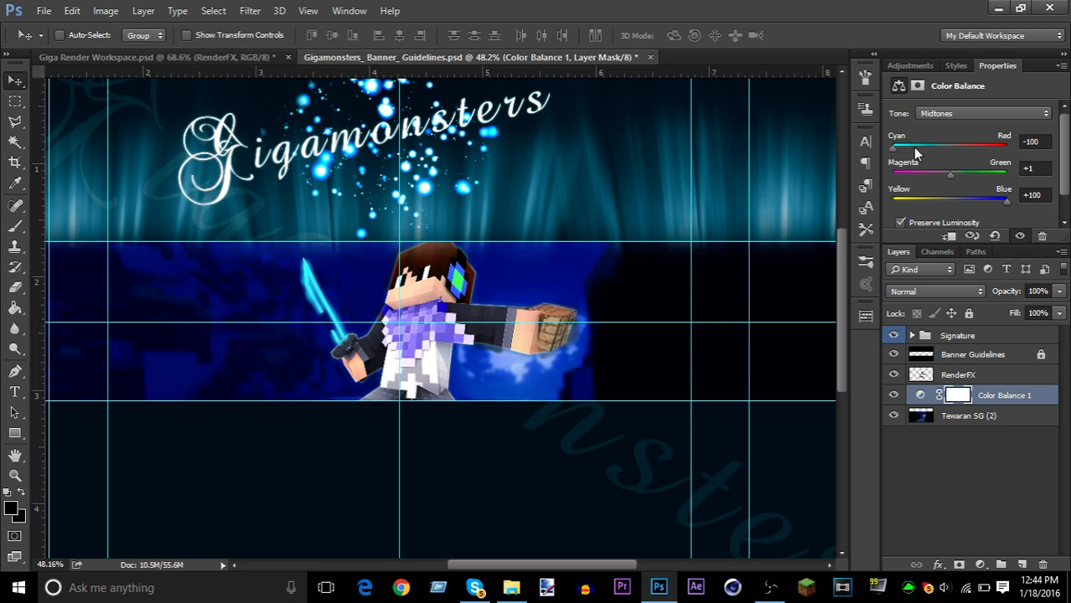
pyautogui.moveTo(913, 146); pyautogui.dragTo(945, 145)
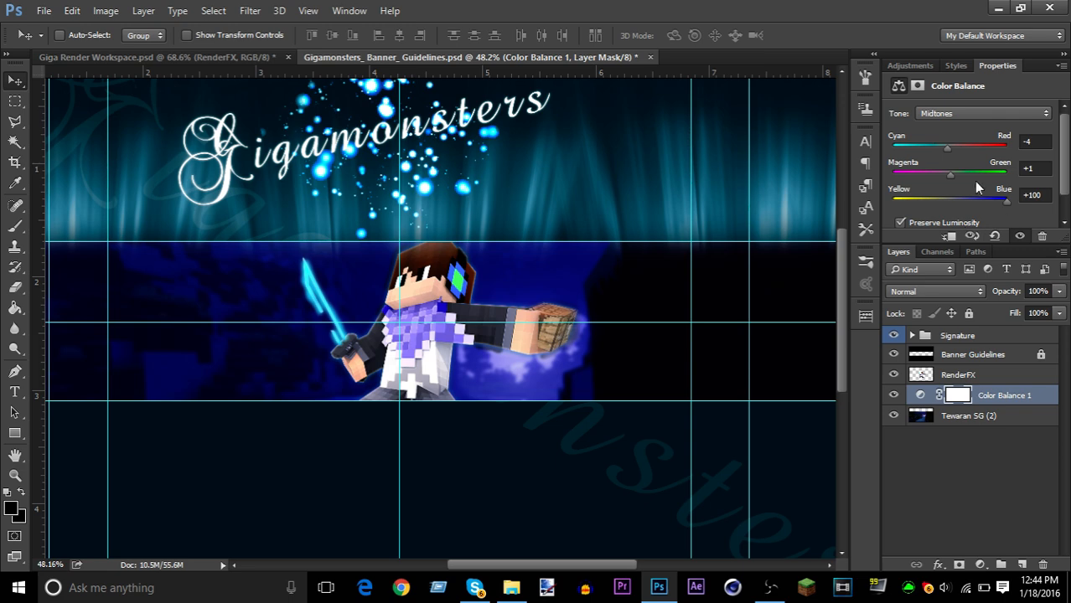
pyautogui.click(927, 147)
pyautogui.click(903, 70)
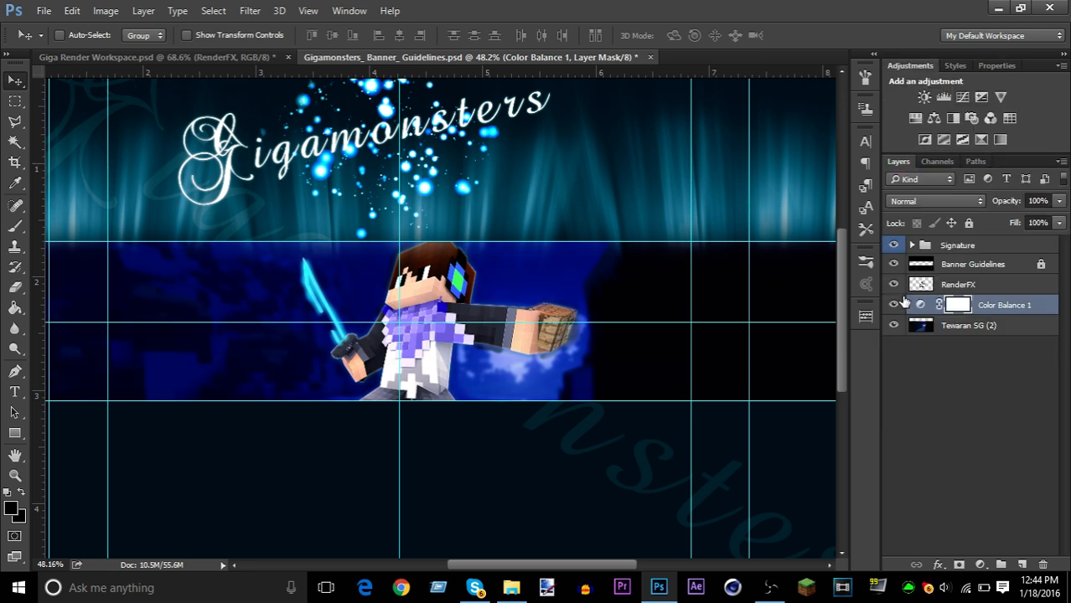
# - Compare the banner with the Color Balance 1 layer hidden and shown, and lower that layer's opacity to 57%
pyautogui.click(894, 303)
pyautogui.click(894, 304)
pyautogui.scroll(-1, 565, 356)
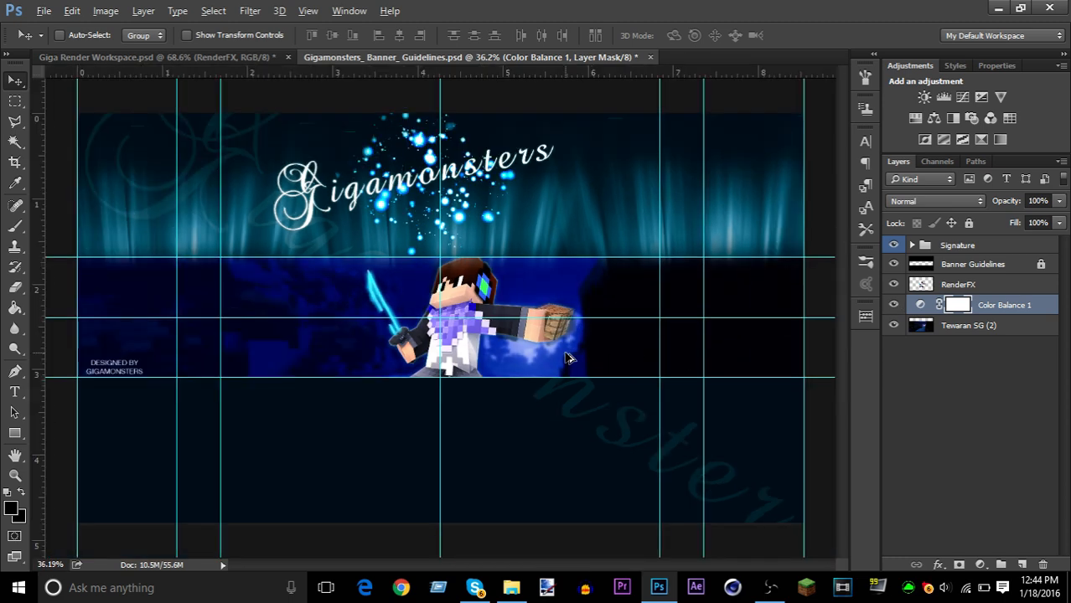
pyautogui.scroll(2, 567, 358)
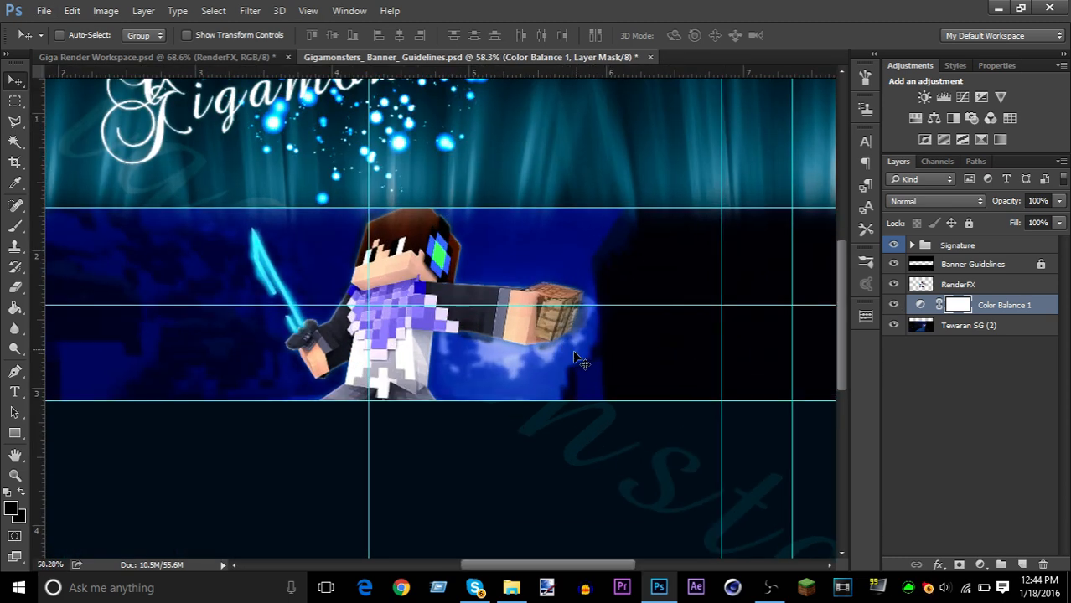
pyautogui.click(892, 307)
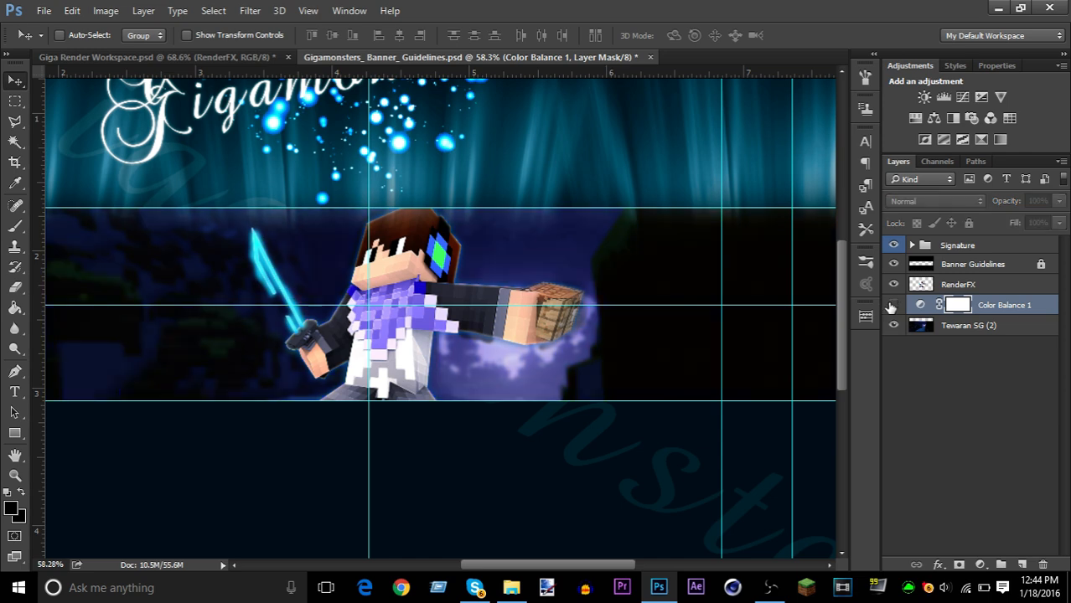
pyautogui.click(892, 305)
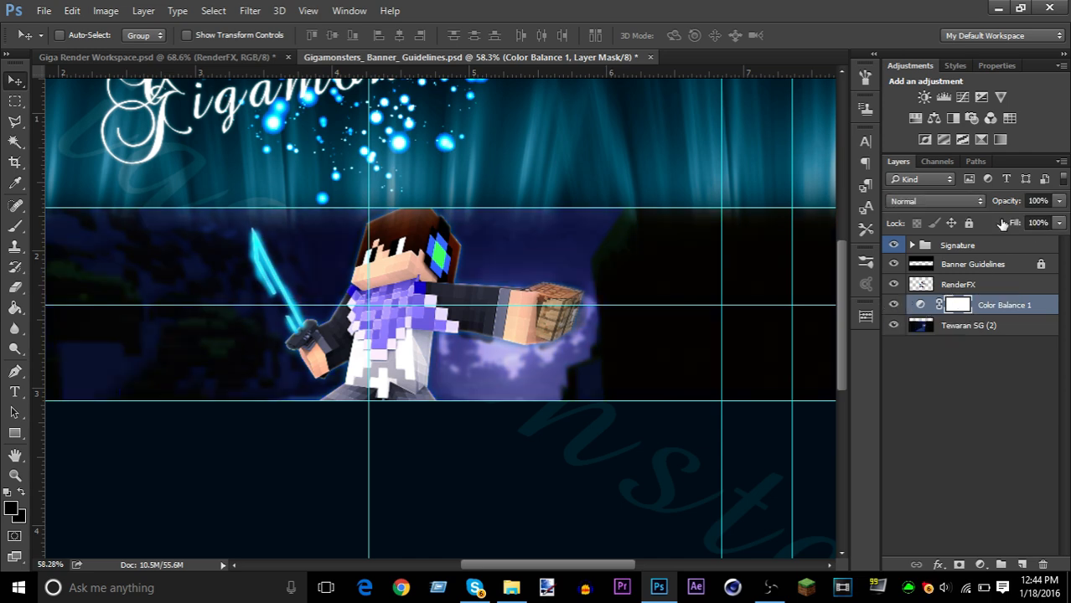
pyautogui.moveTo(1060, 207); pyautogui.dragTo(1027, 229)
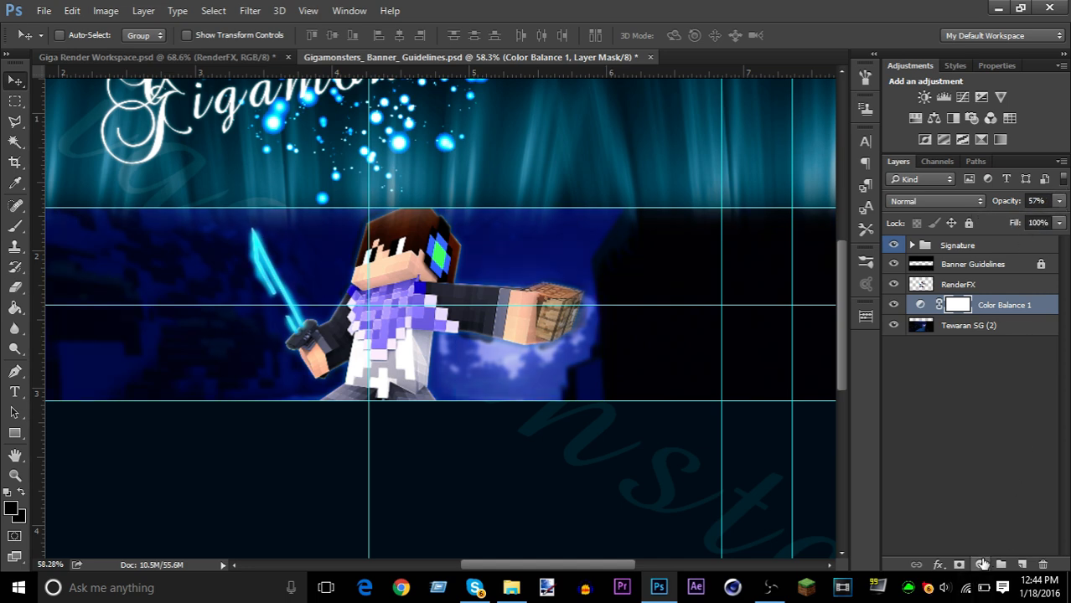
# - Add a Photo Filter adjustment layer above Color Balance 1 with a custom saturated blue color and 100% density
pyautogui.click(981, 564)
pyautogui.click(959, 419)
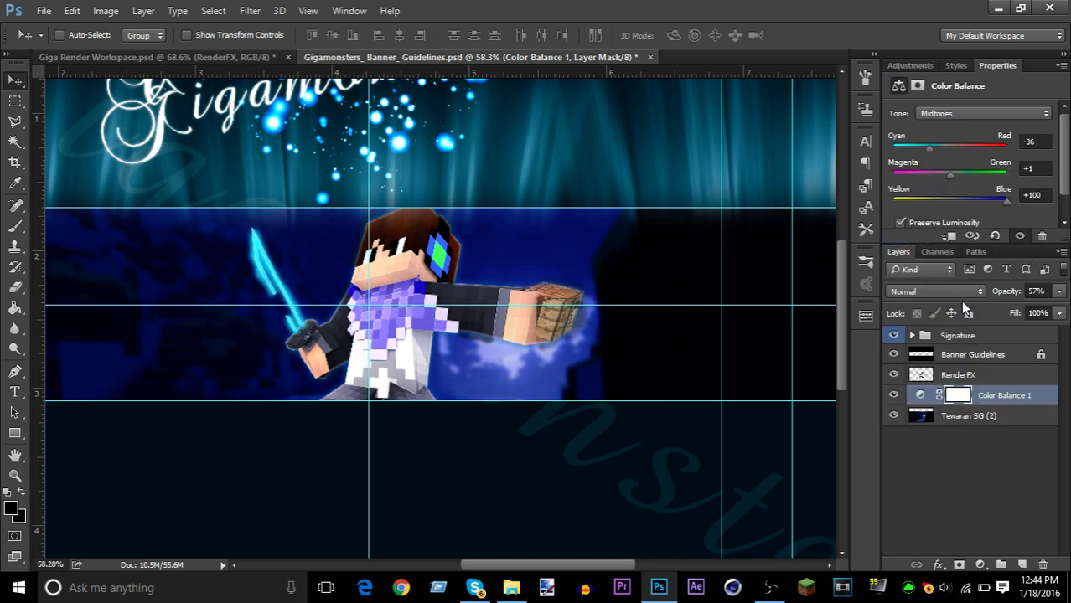
pyautogui.click(943, 137)
pyautogui.doubleClick(920, 401)
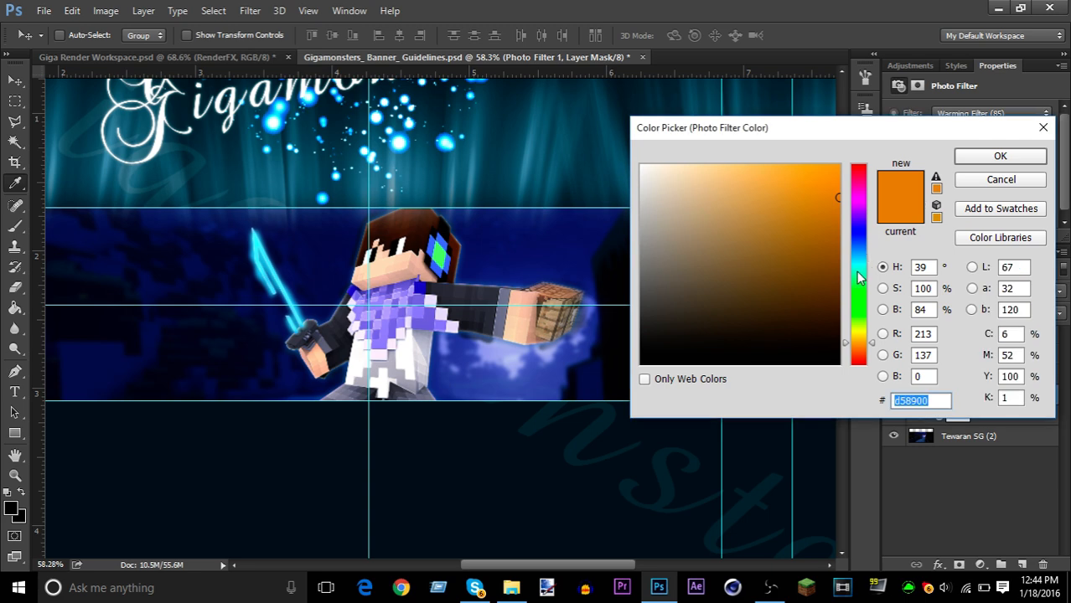
pyautogui.write('2df5ee')
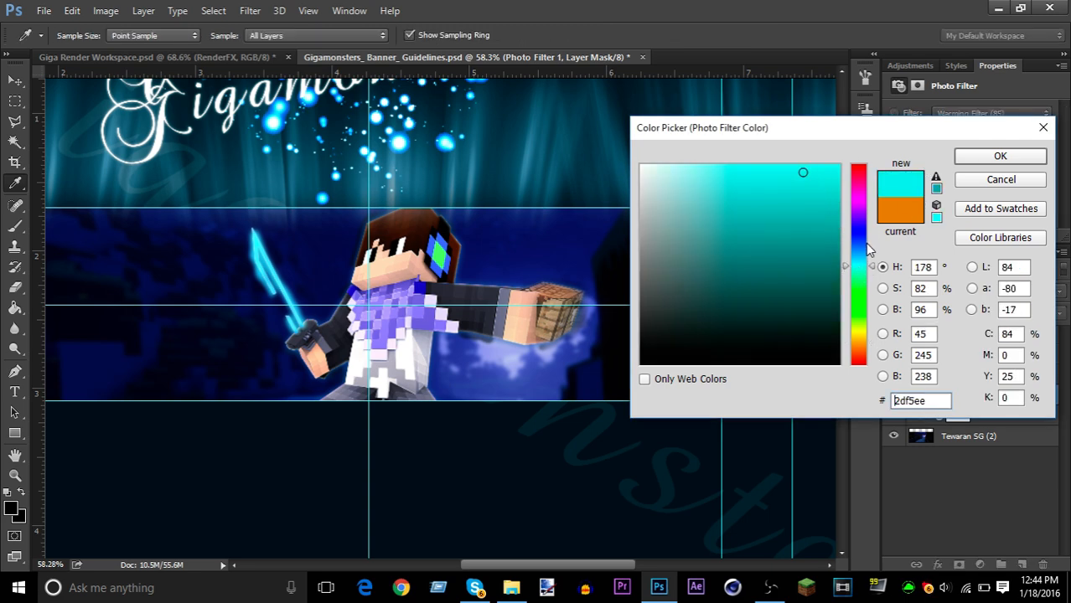
pyautogui.click(859, 248)
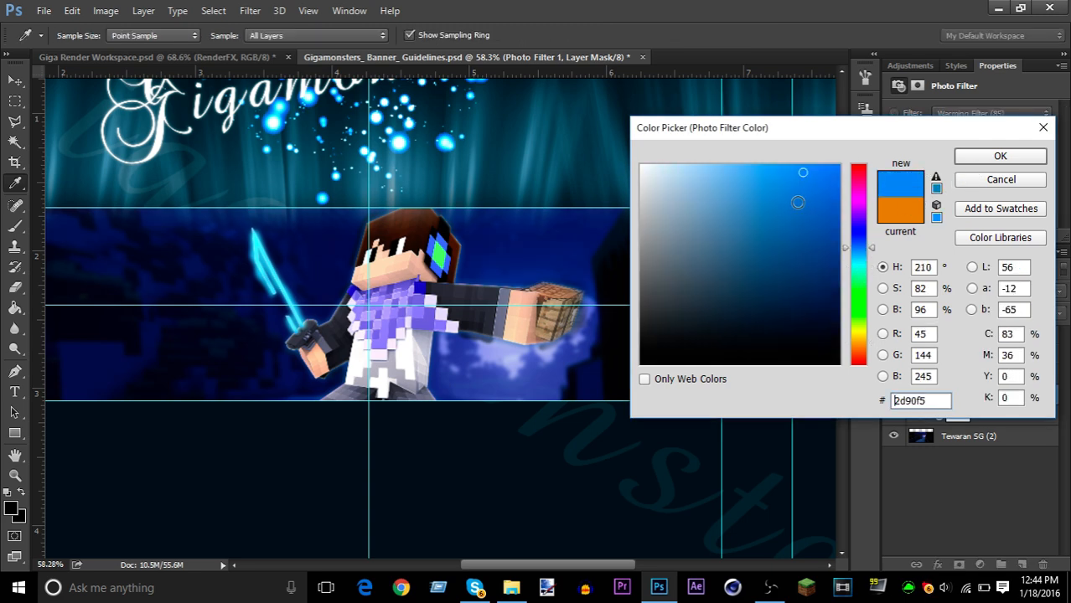
pyautogui.moveTo(797, 202); pyautogui.dragTo(833, 205)
pyautogui.click(976, 157)
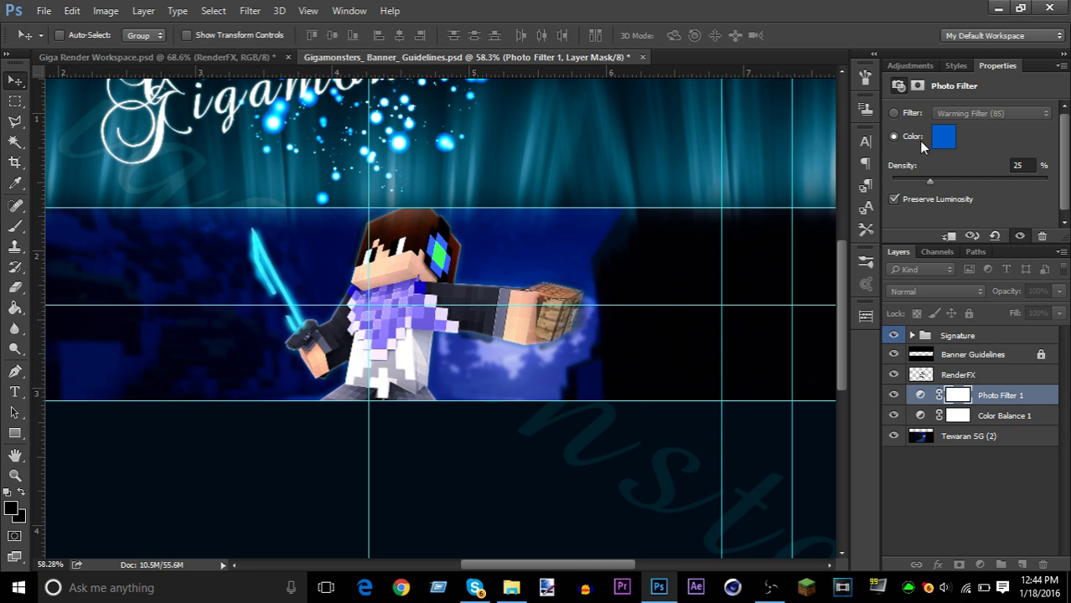
pyautogui.moveTo(976, 181); pyautogui.dragTo(1051, 190)
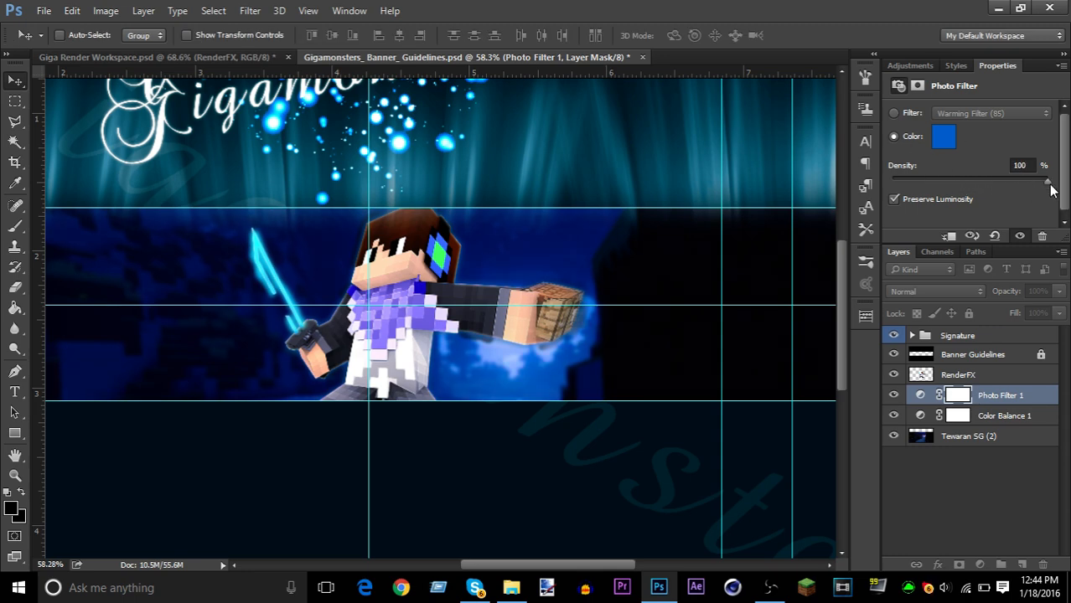
pyautogui.click(910, 66)
# - Compare the background with the Color Balance 1 and Photo Filter 1 layers each hidden and shown
pyautogui.click(895, 325)
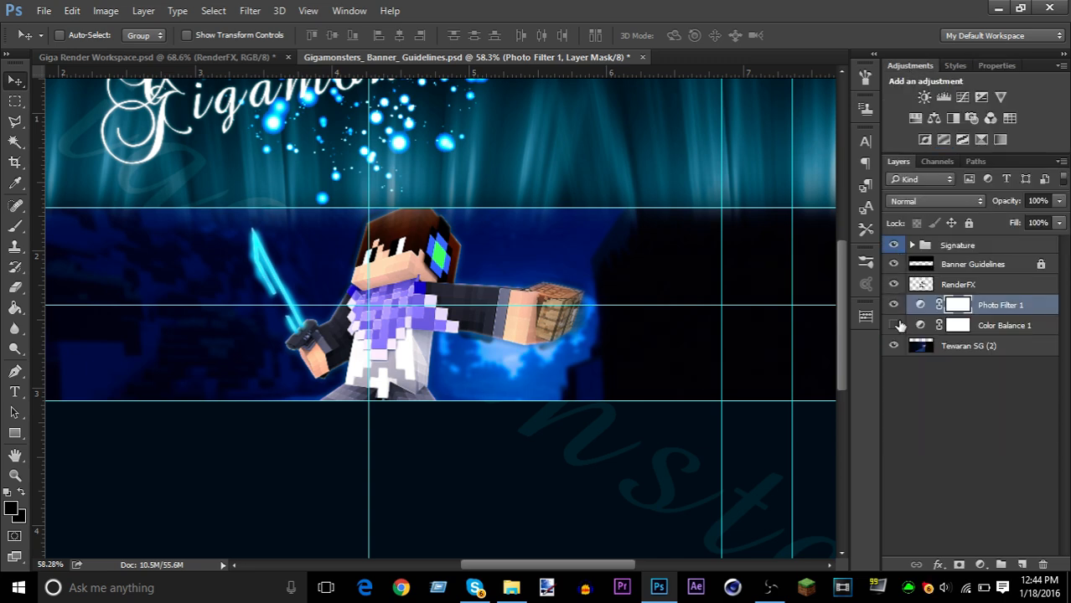
pyautogui.scroll(-1, 628, 336)
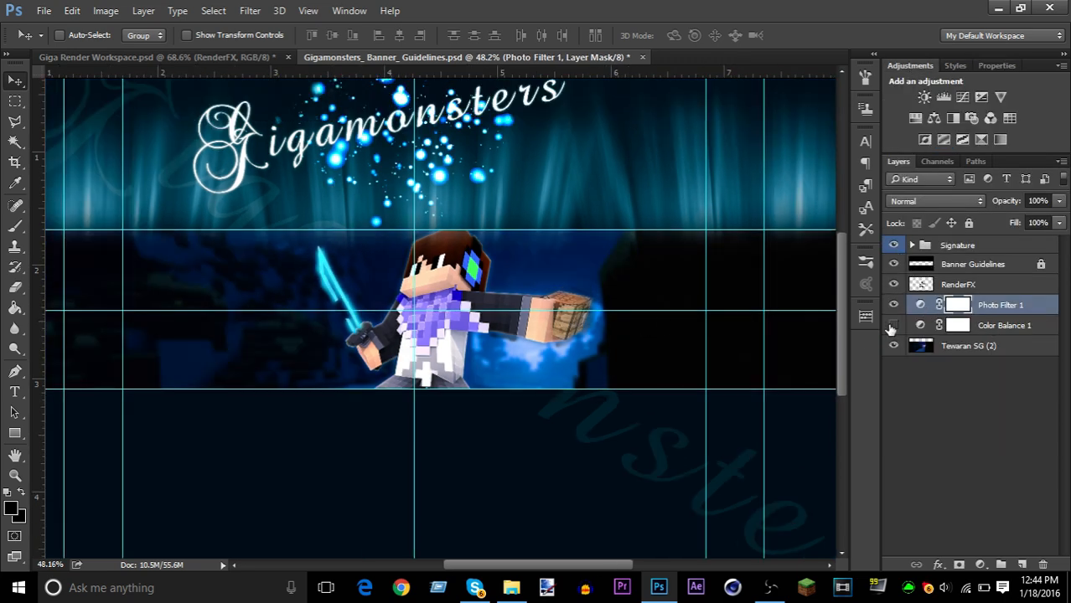
pyautogui.click(895, 304)
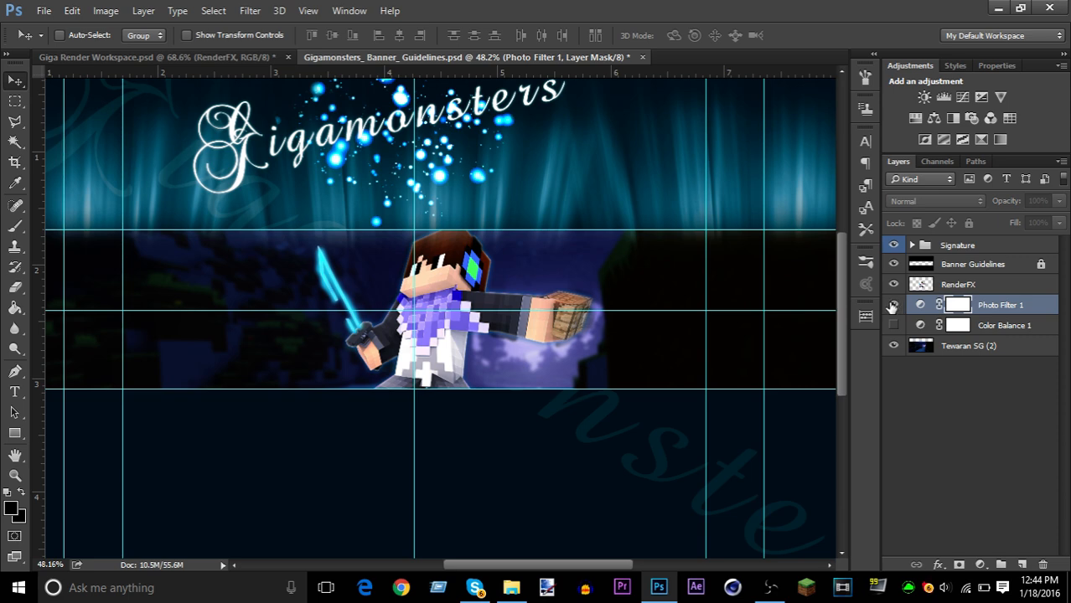
pyautogui.click(893, 305)
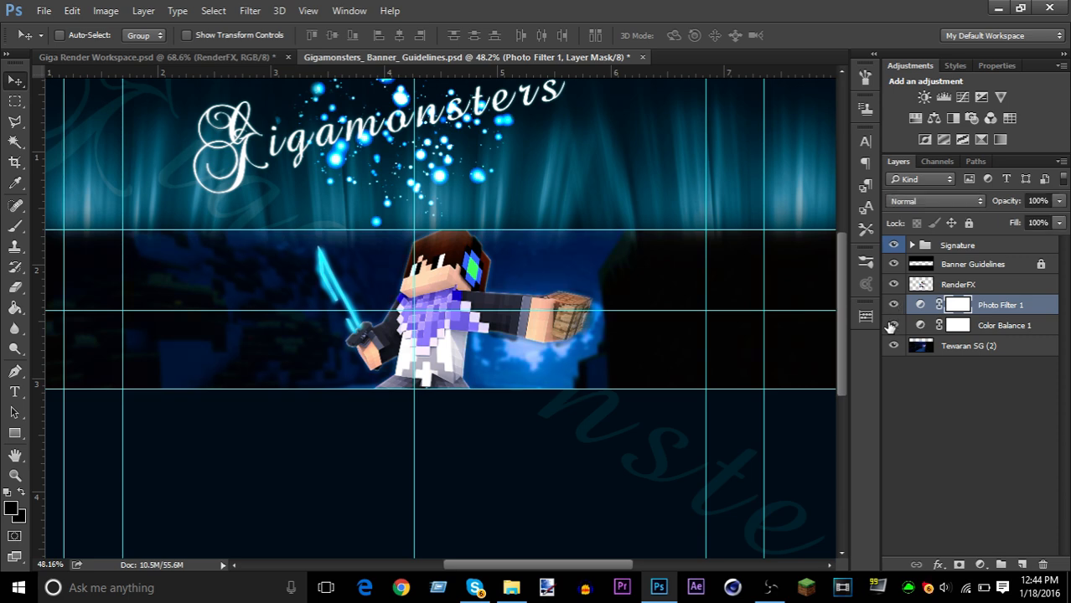
# - Compare the background with Color Balance 1 hidden and shown, and add a Black & White adjustment layer above Photo Filter 1
pyautogui.click(892, 325)
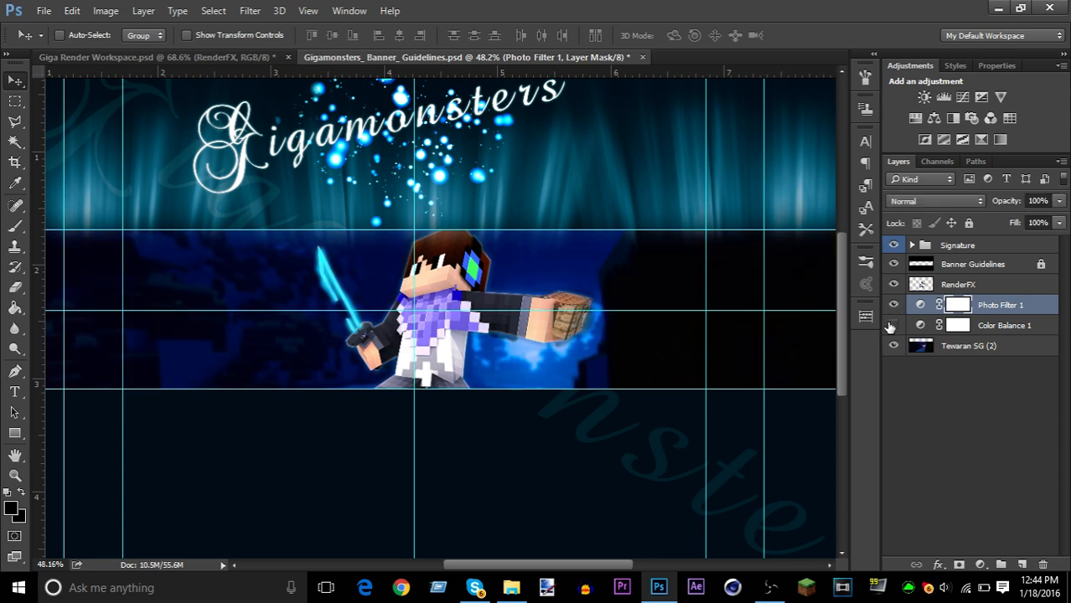
pyautogui.click(892, 325)
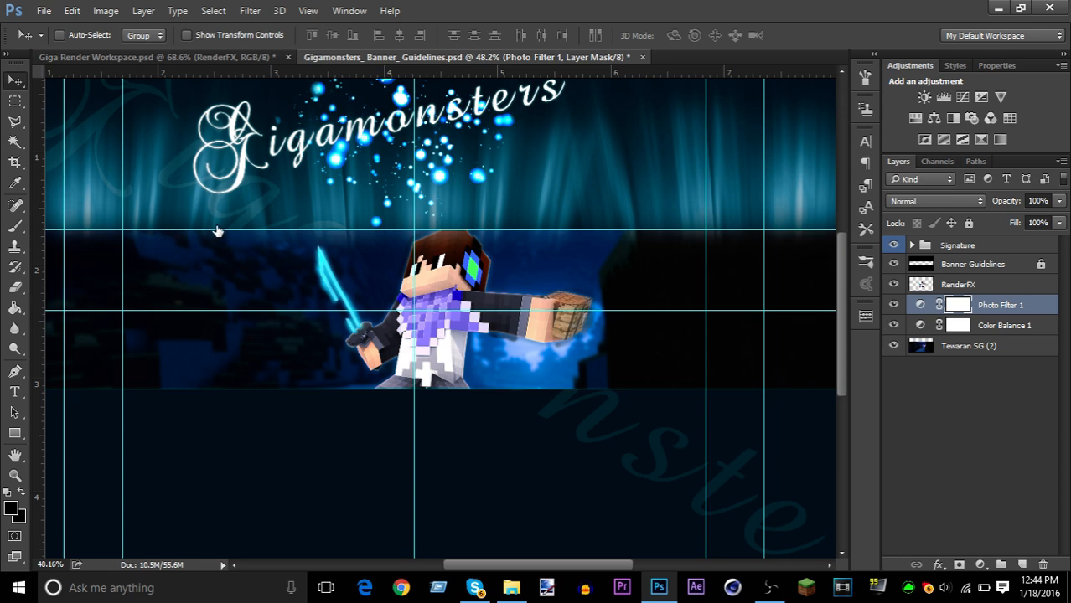
pyautogui.click(981, 565)
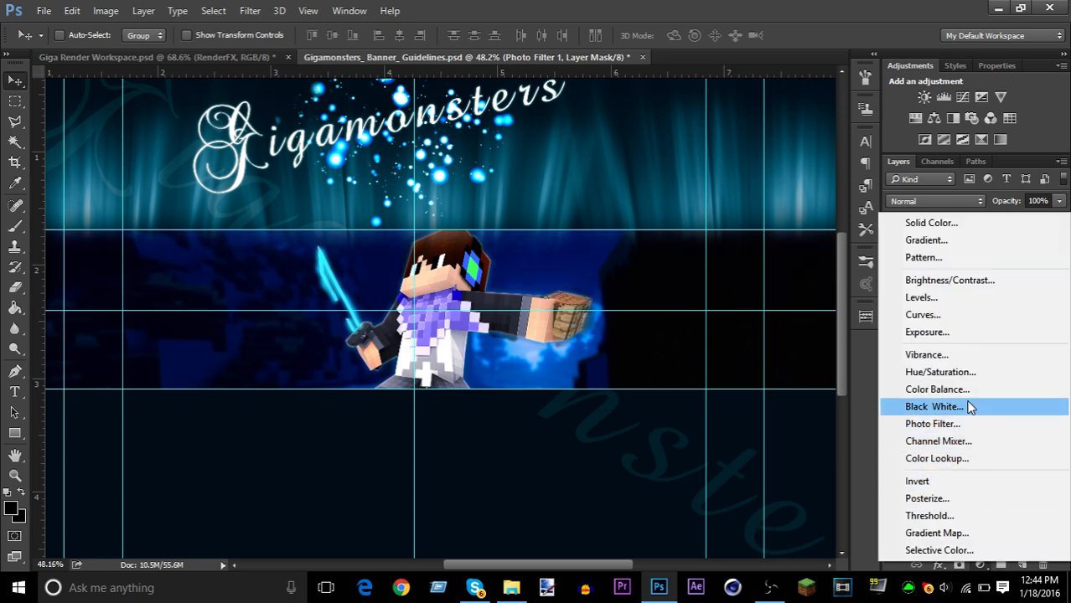
pyautogui.click(931, 424)
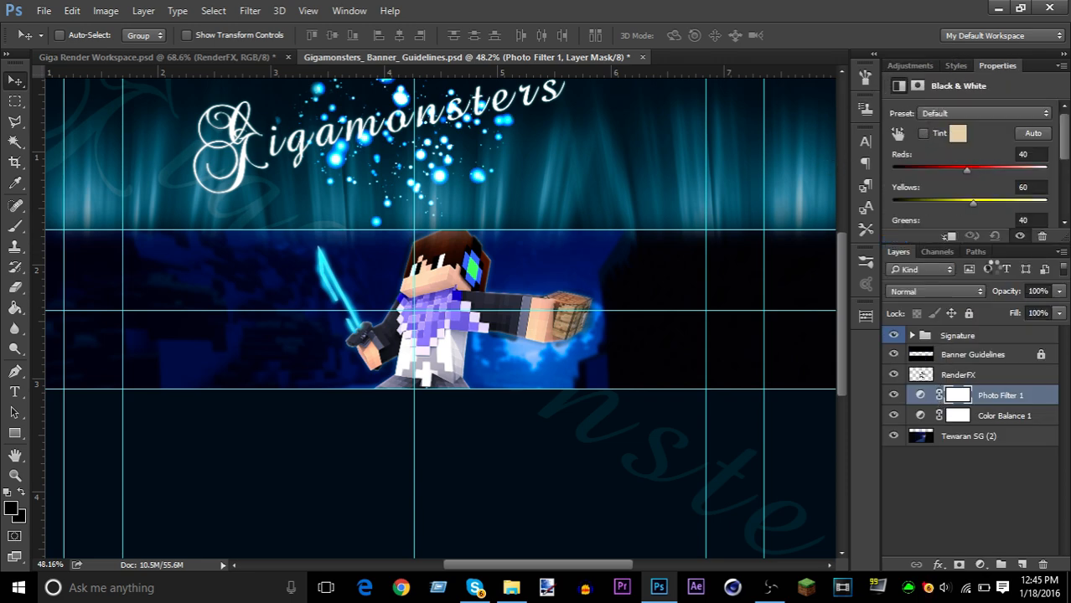
pyautogui.click(769, 587)
pyautogui.click(770, 587)
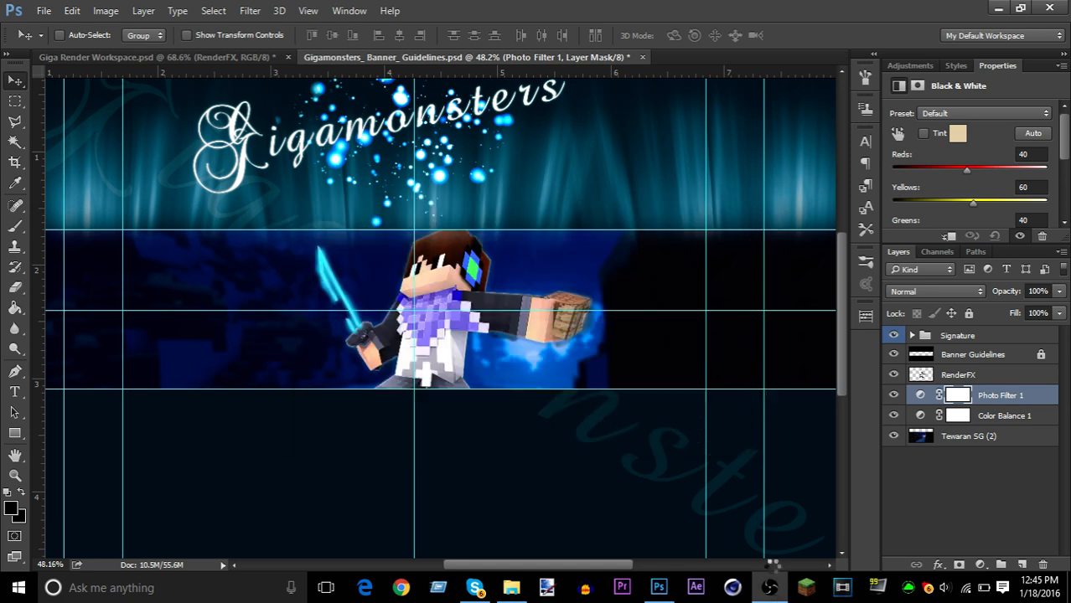
pyautogui.click(910, 67)
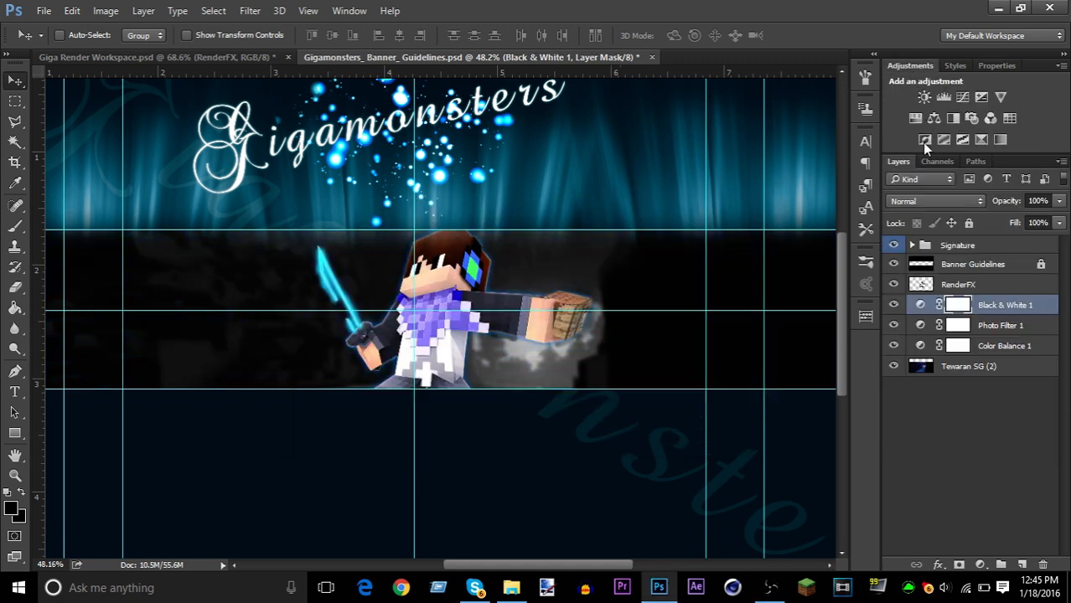
# - Try the Black & White 1 layer beneath Color Balance 1 and return it to its place above Photo Filter 1
pyautogui.moveTo(1004, 309); pyautogui.dragTo(975, 344)
pyautogui.moveTo(939, 374); pyautogui.dragTo(940, 376)
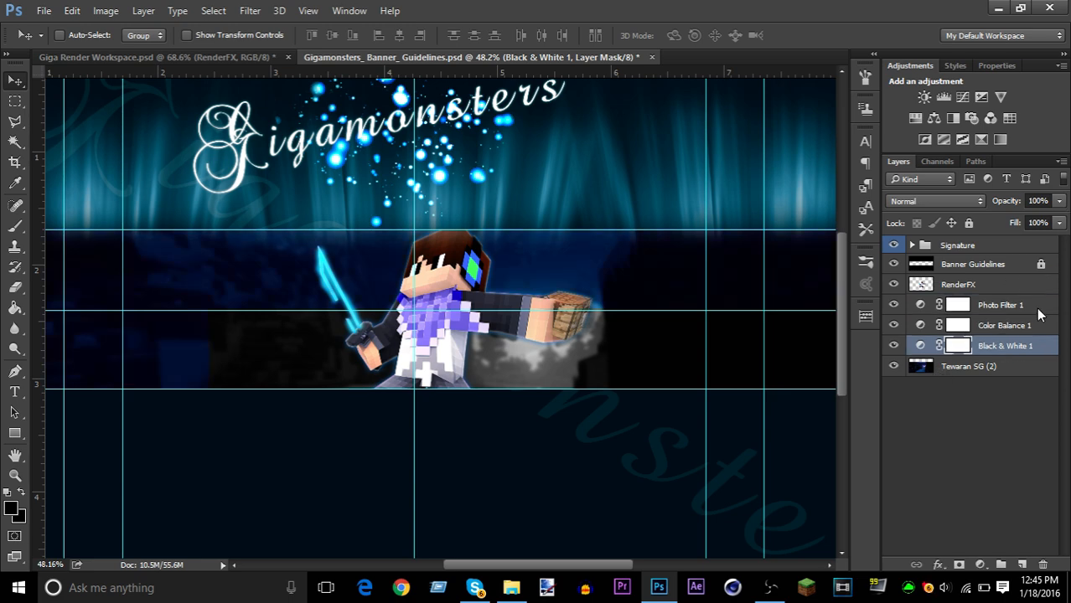
pyautogui.click(893, 346)
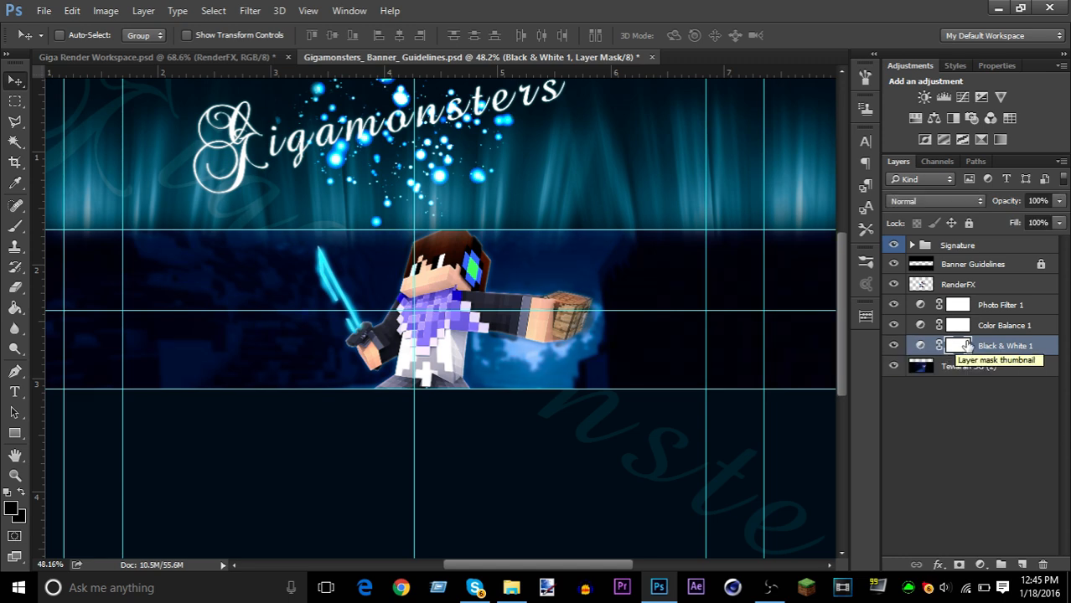
pyautogui.moveTo(989, 347); pyautogui.dragTo(988, 316)
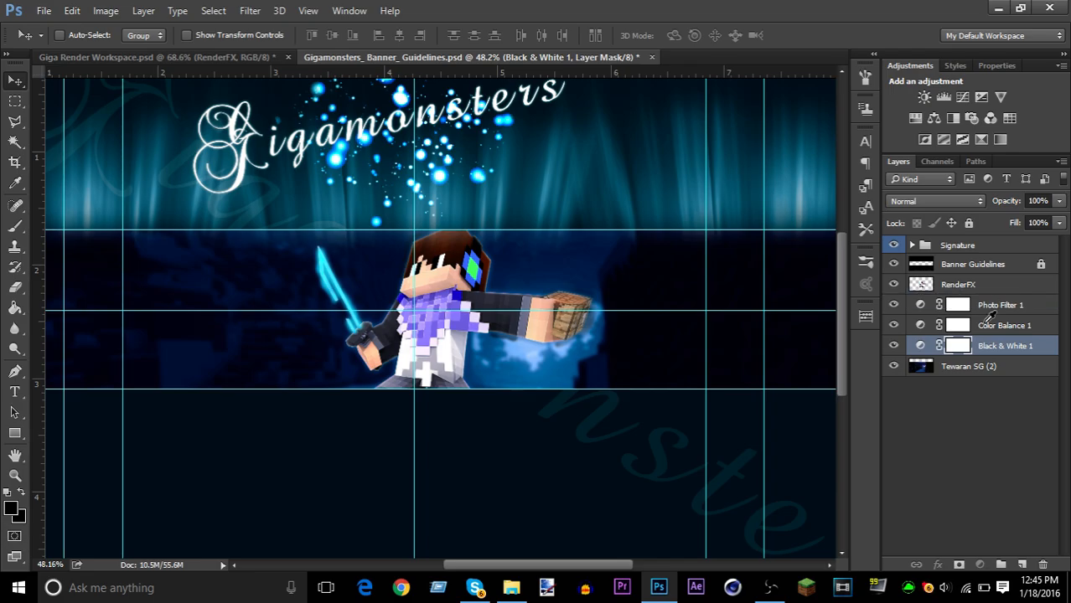
pyautogui.click(474, 587)
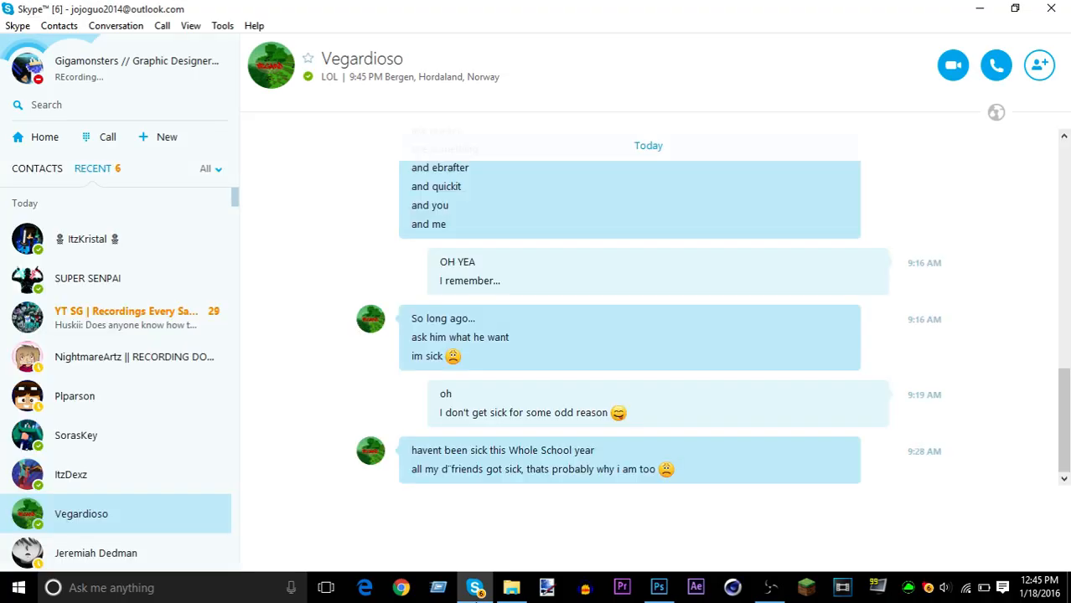
pyautogui.click(474, 588)
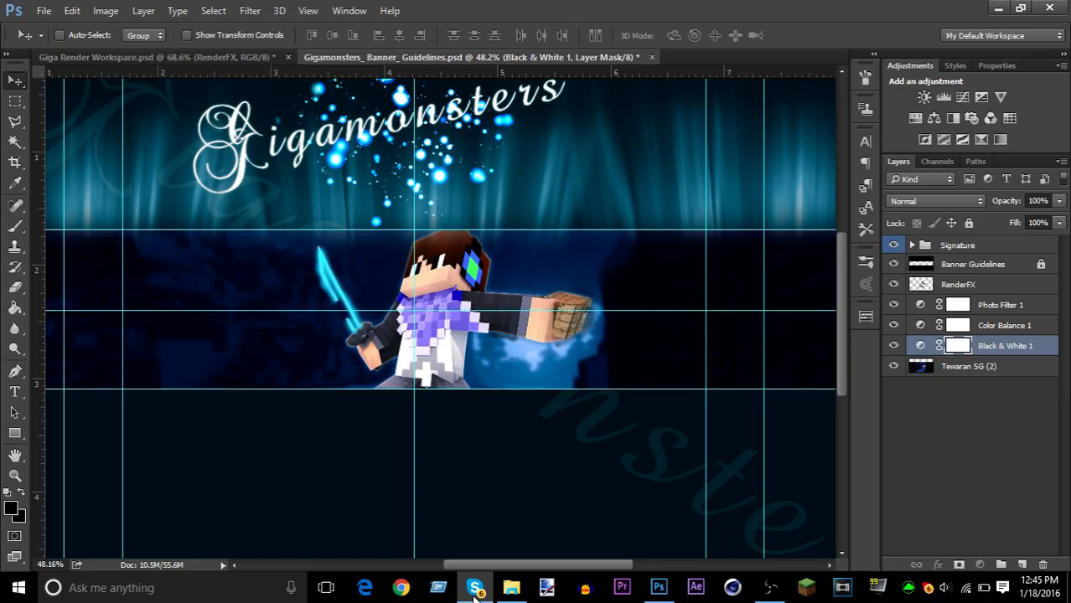
pyautogui.moveTo(895, 339); pyautogui.dragTo(961, 302)
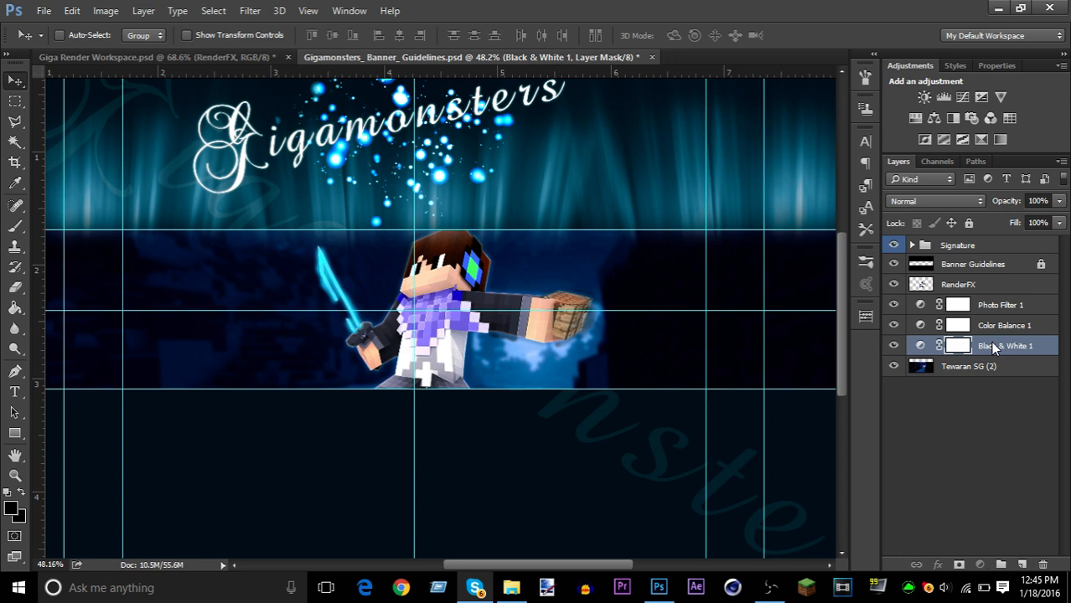
# - Lower the Black & White 1 layer's opacity to 41%, comparing the background with the layer hidden and shown
pyautogui.click(1060, 201)
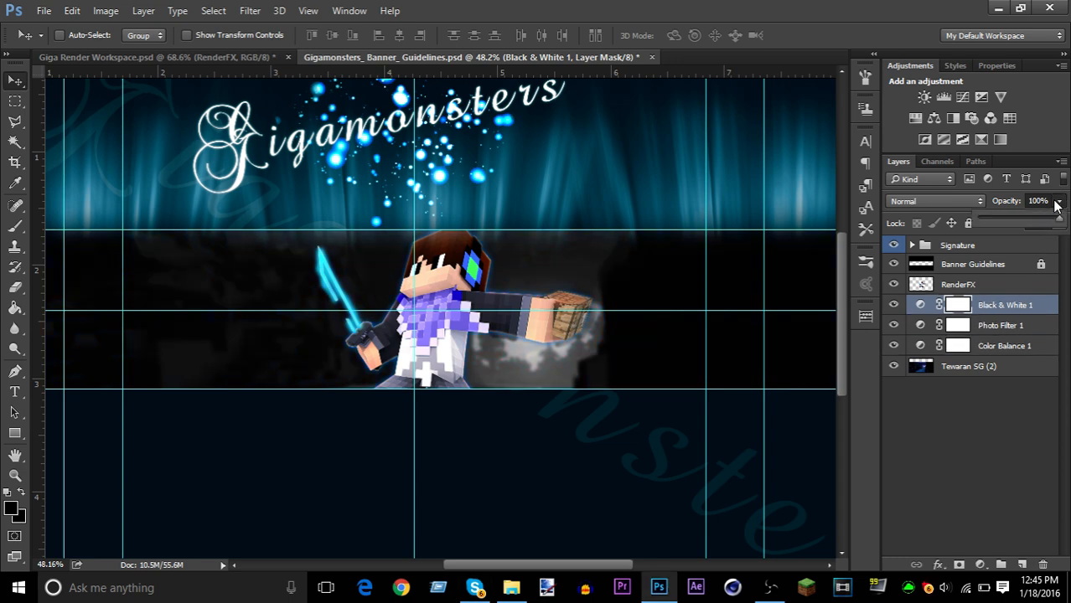
pyautogui.moveTo(1058, 217); pyautogui.dragTo(1020, 221)
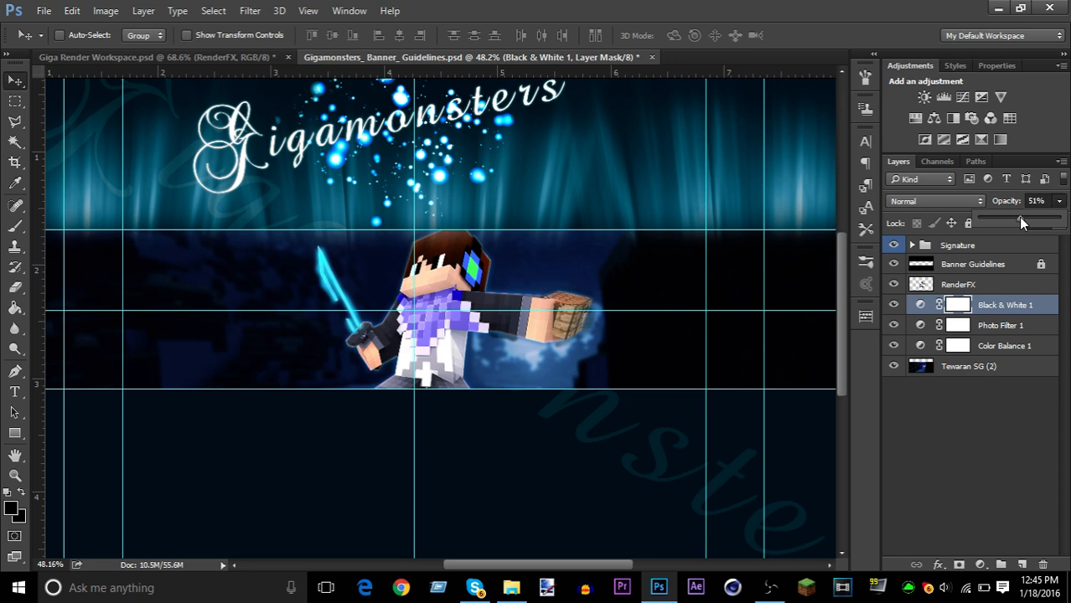
pyautogui.click(893, 305)
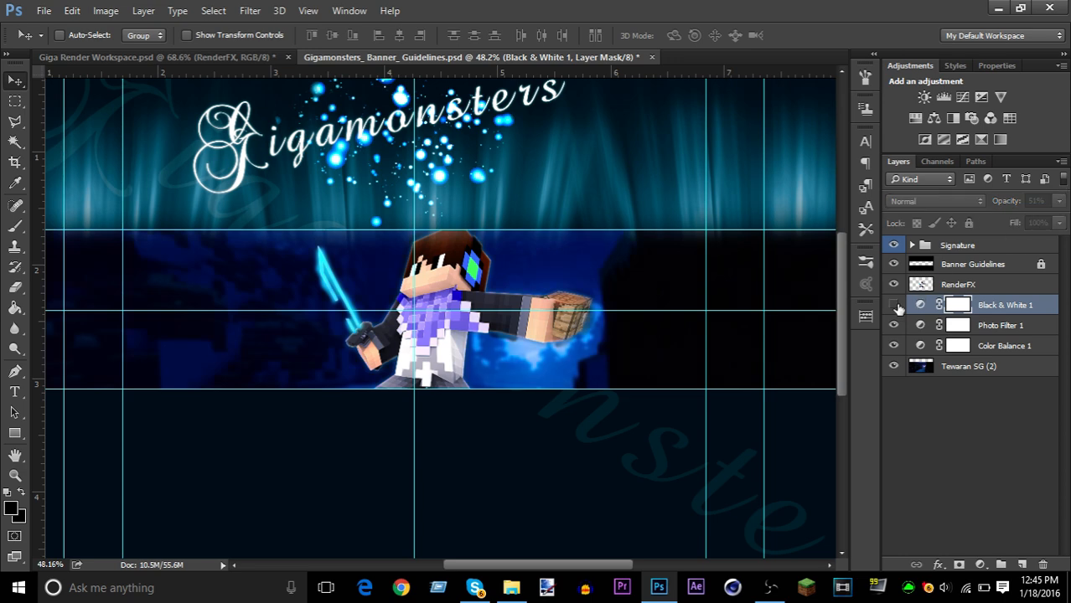
pyautogui.click(893, 306)
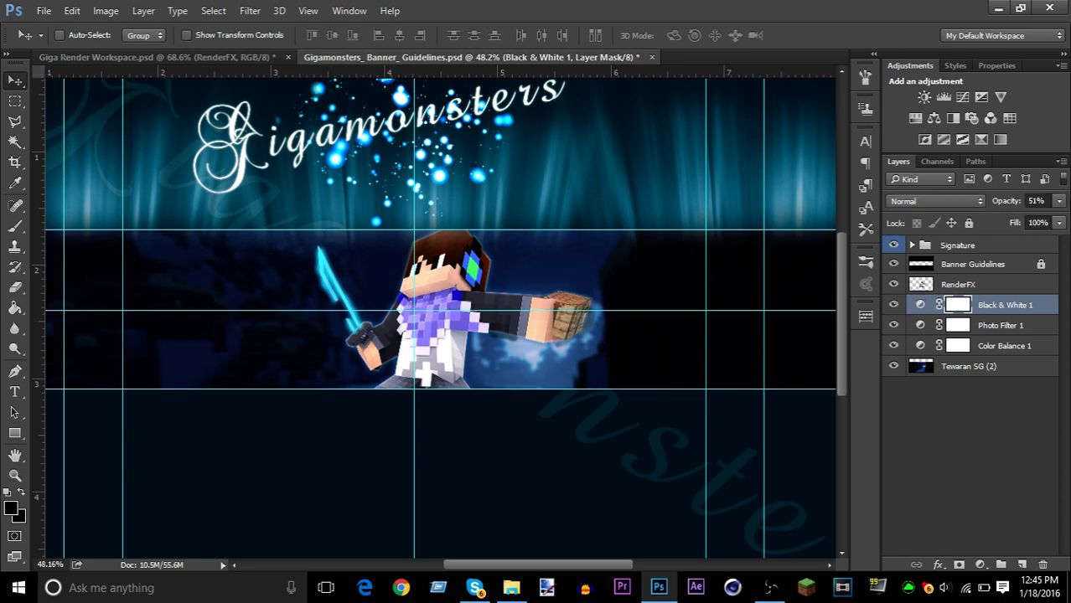
pyautogui.click(1059, 202)
pyautogui.moveTo(1021, 219); pyautogui.dragTo(1014, 221)
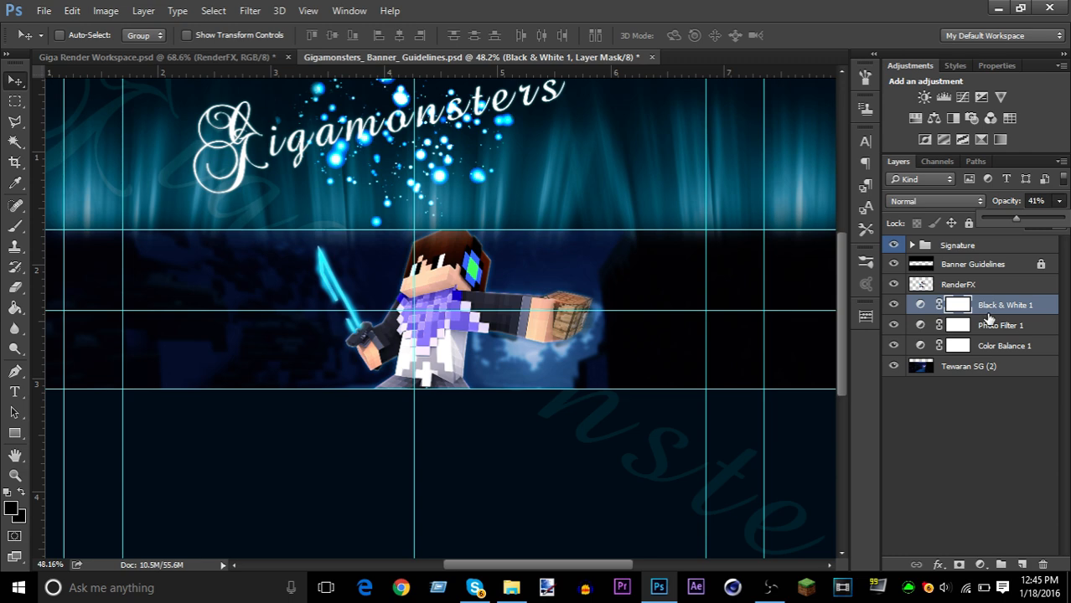
# - Move the Black & White 1 layer above RenderFX and clip it to the RenderFX layer
pyautogui.moveTo(992, 309); pyautogui.dragTo(1003, 277)
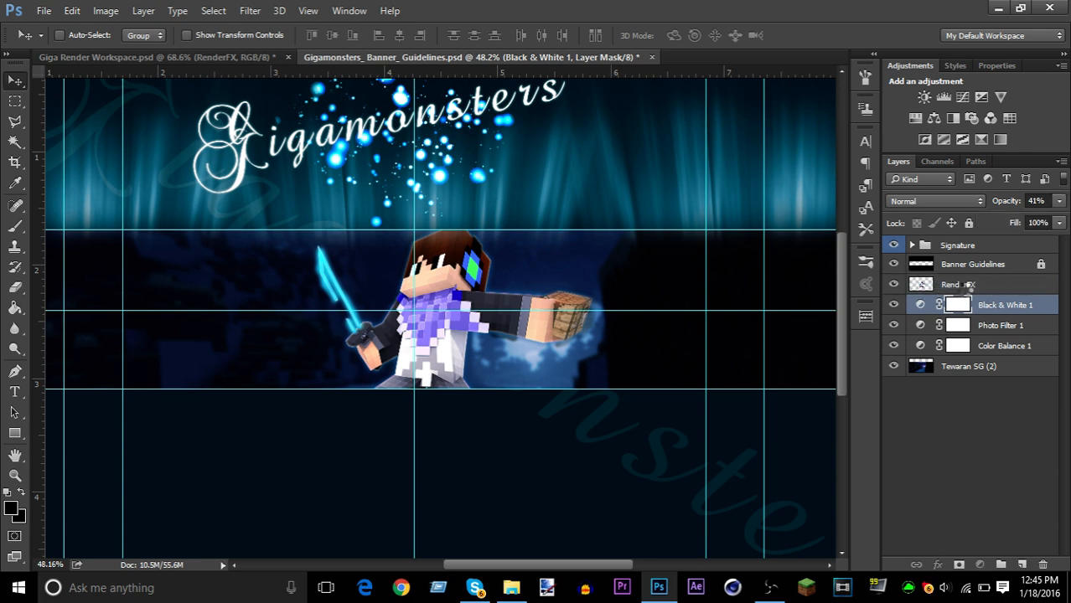
pyautogui.moveTo(987, 289); pyautogui.dragTo(1019, 289)
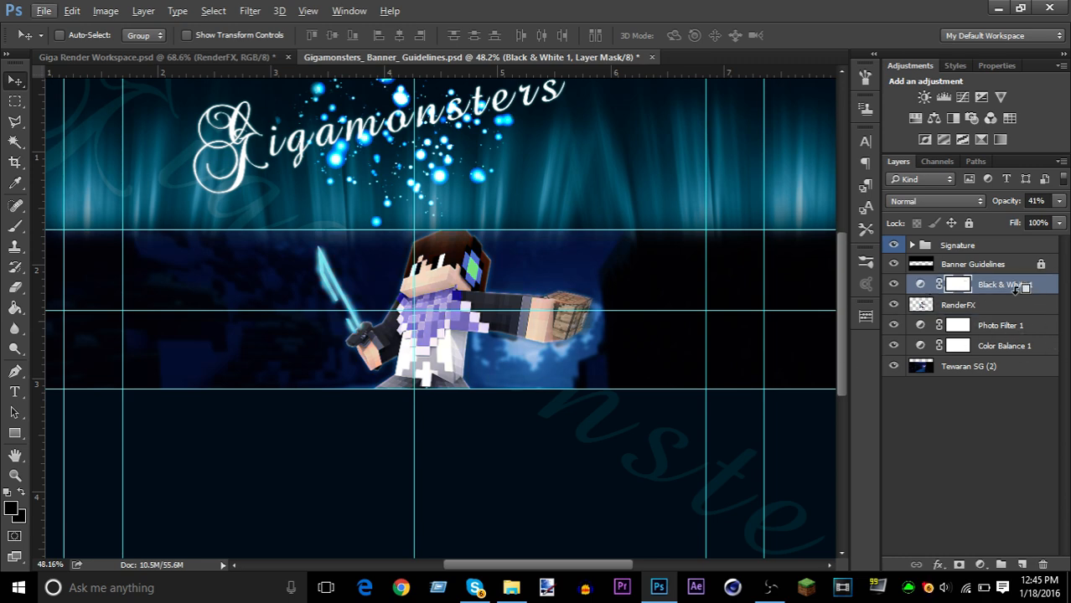
pyautogui.moveTo(1022, 288); pyautogui.dragTo(1003, 302)
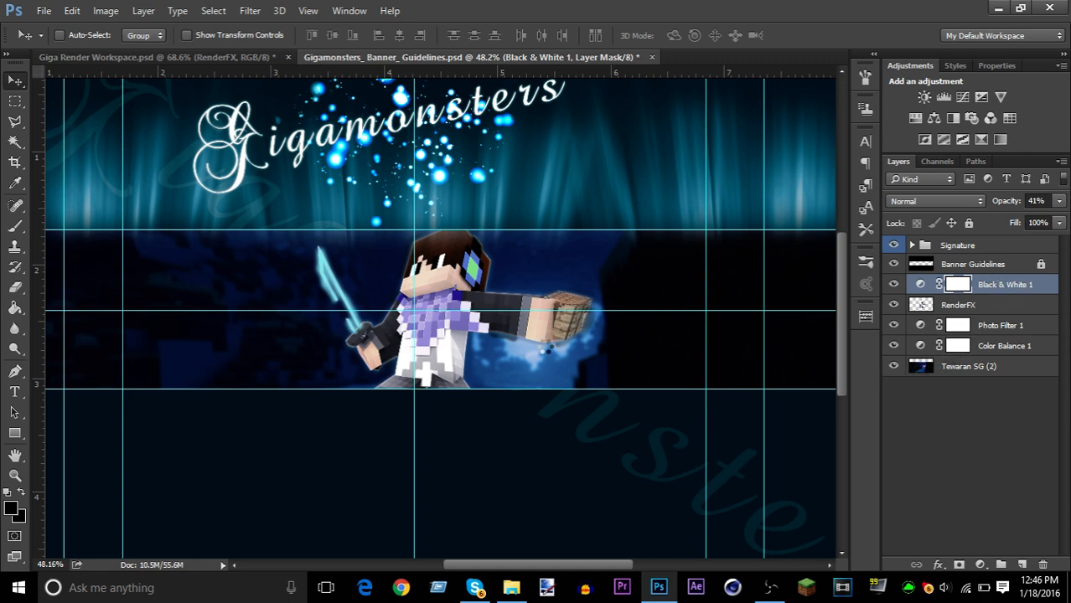
pyautogui.keyDown('alt'); pyautogui.click(968, 305); pyautogui.keyUp('alt')
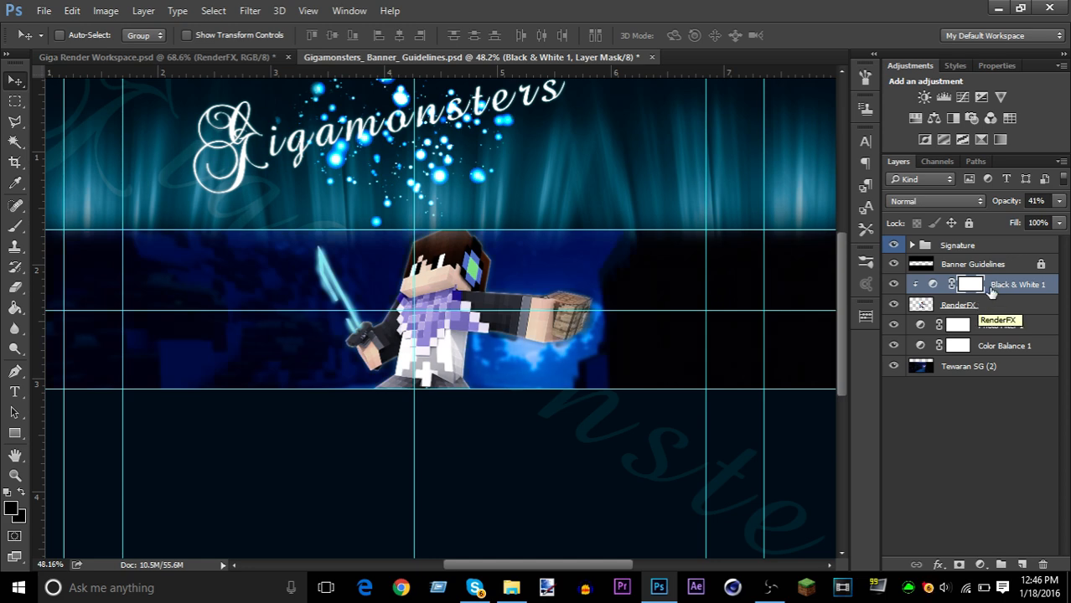
# - Set the clipped Black & White 1 layer's opacity to 15% and compare the character render with the layer hidden and shown
pyautogui.click(976, 307)
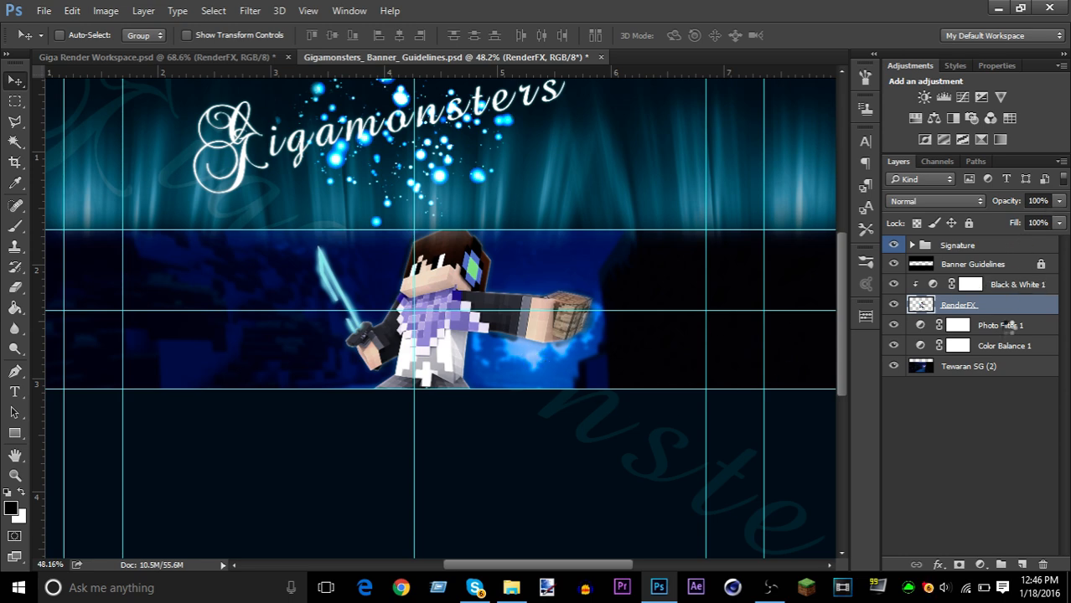
pyautogui.click(1014, 285)
pyautogui.click(1058, 202)
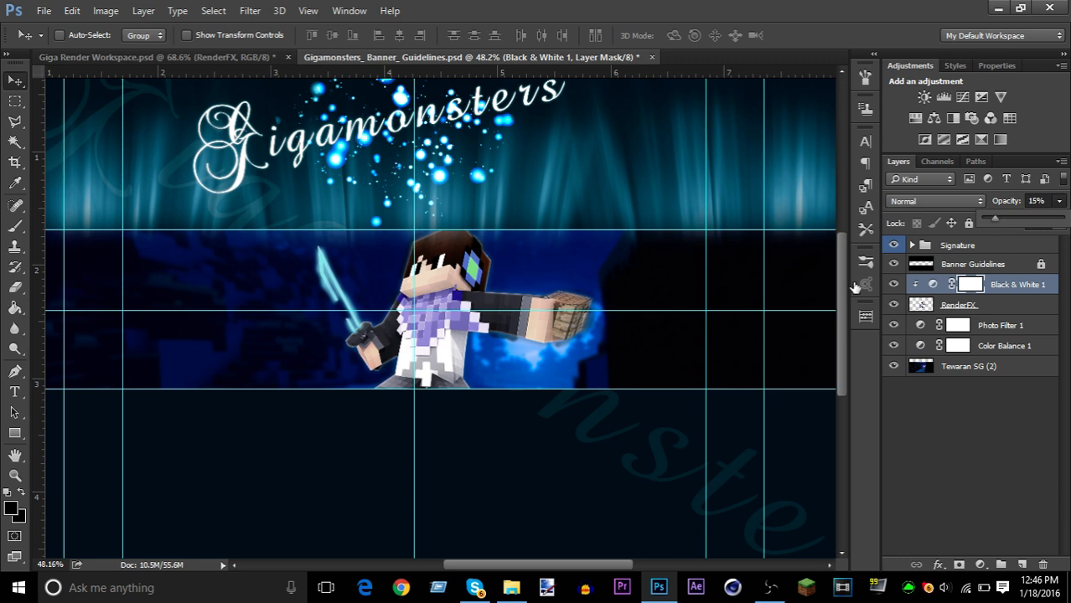
pyautogui.click(892, 285)
pyautogui.click(892, 285)
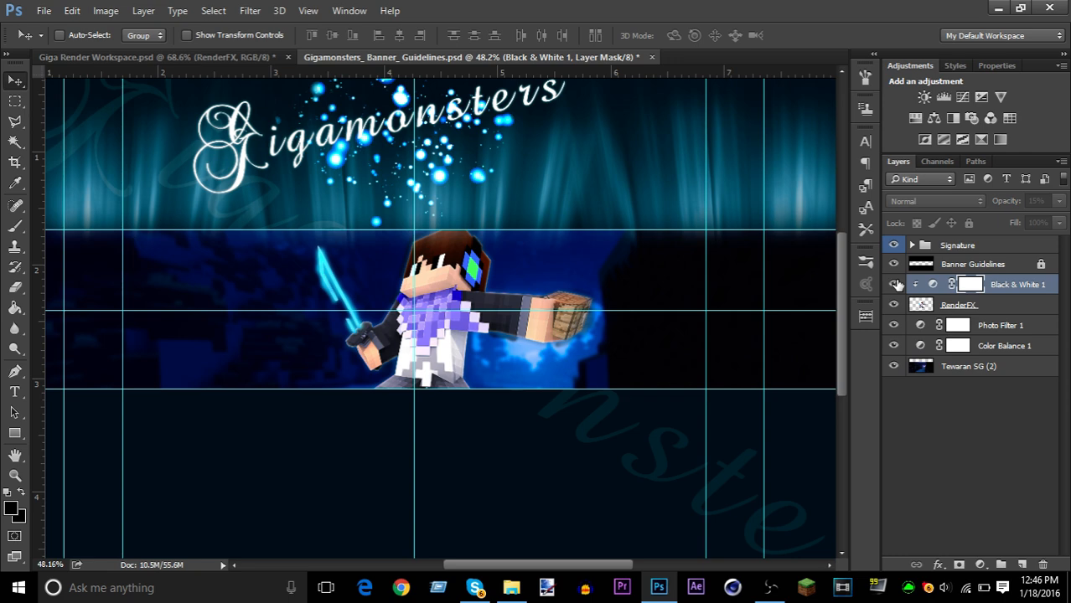
pyautogui.click(895, 285)
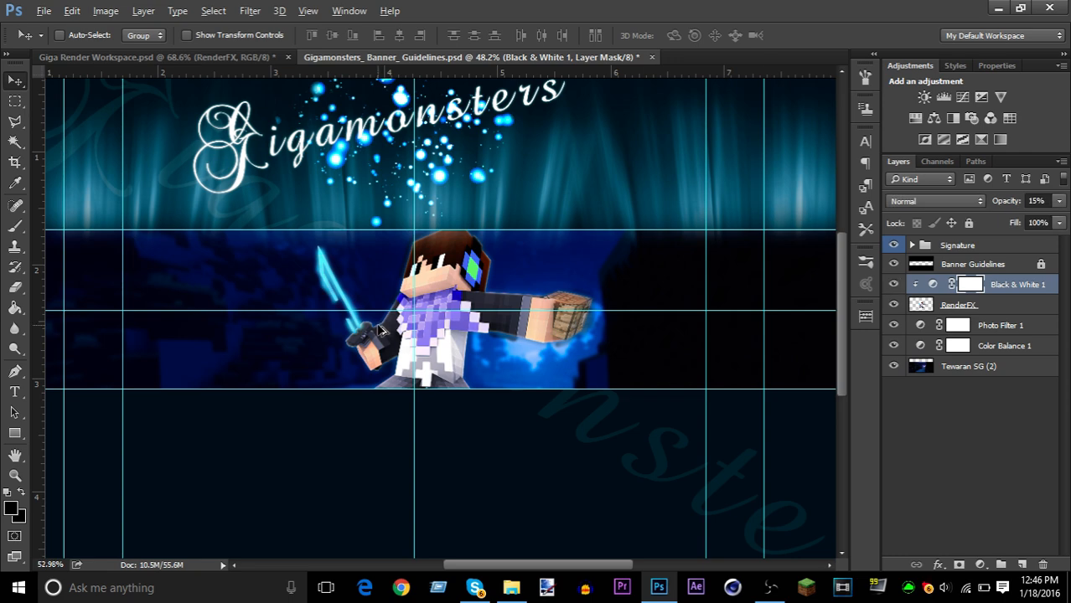
pyautogui.scroll(3, 403, 328)
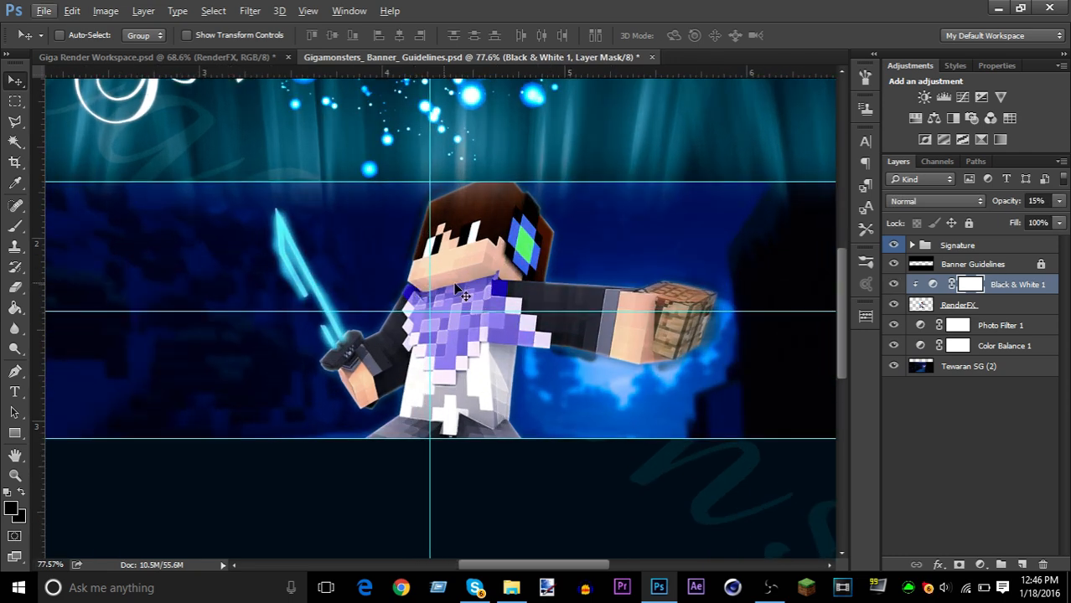
pyautogui.scroll(-2, 646, 257)
pyautogui.scroll(-1, 617, 269)
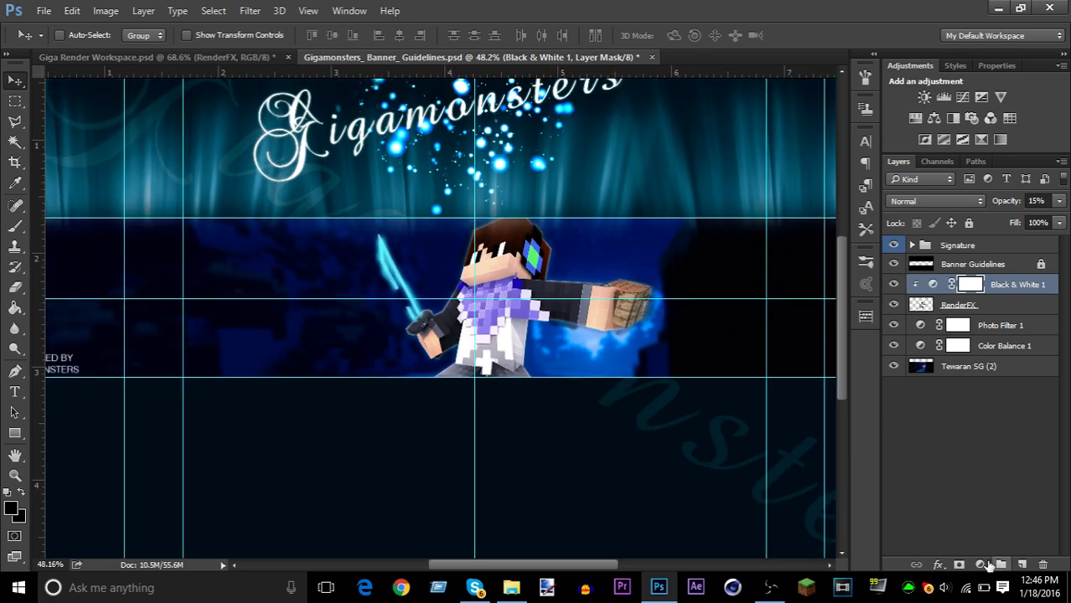
# - Add a Gradient Map adjustment layer above Black & White 1 and set its blend mode to Soft Light
pyautogui.click(982, 564)
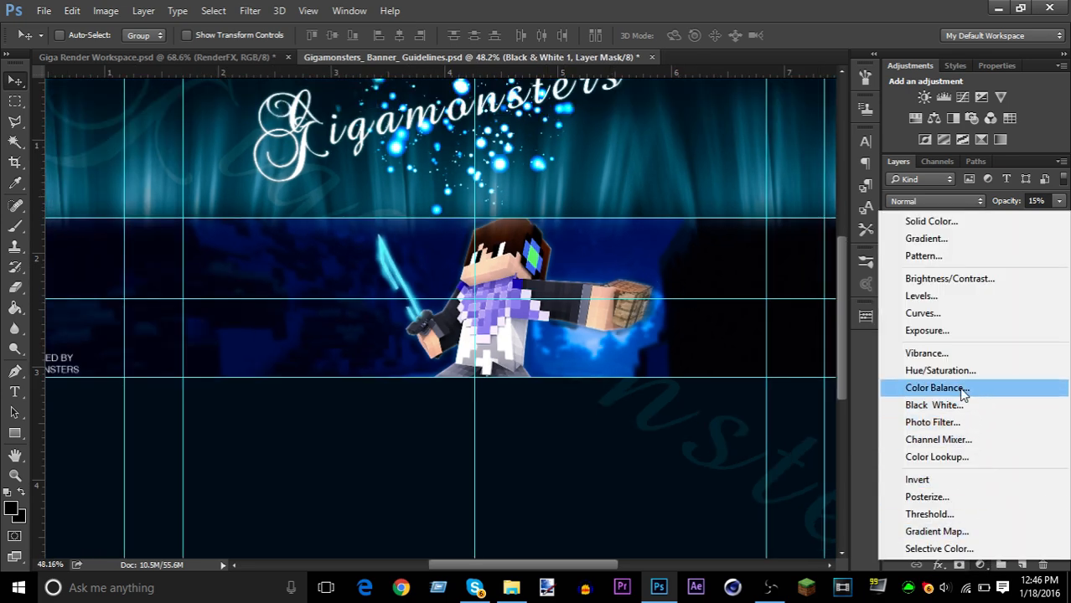
pyautogui.press('Escape')
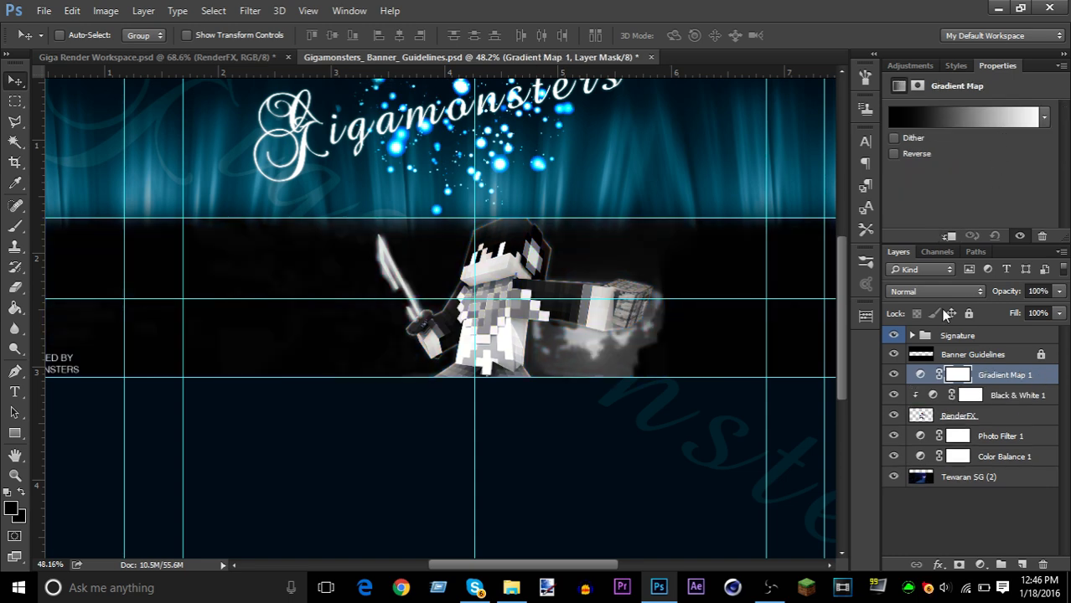
pyautogui.click(934, 291)
pyautogui.click(909, 457)
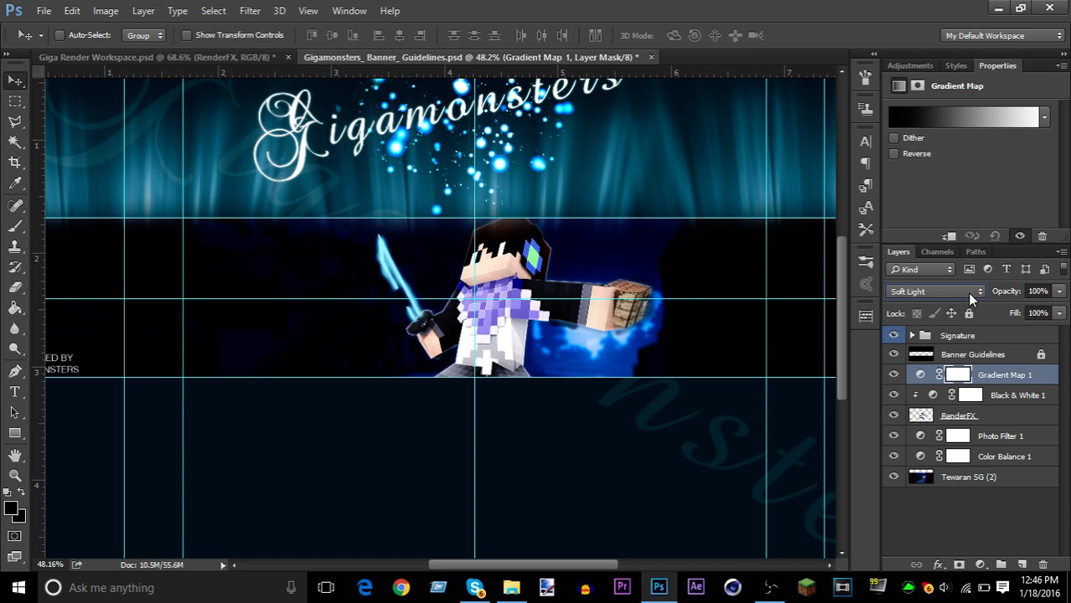
# - Move the Gradient Map 1 layer between RenderFX and Photo Filter 1, and compare the background with it hidden and shown
pyautogui.moveTo(973, 371); pyautogui.dragTo(997, 421)
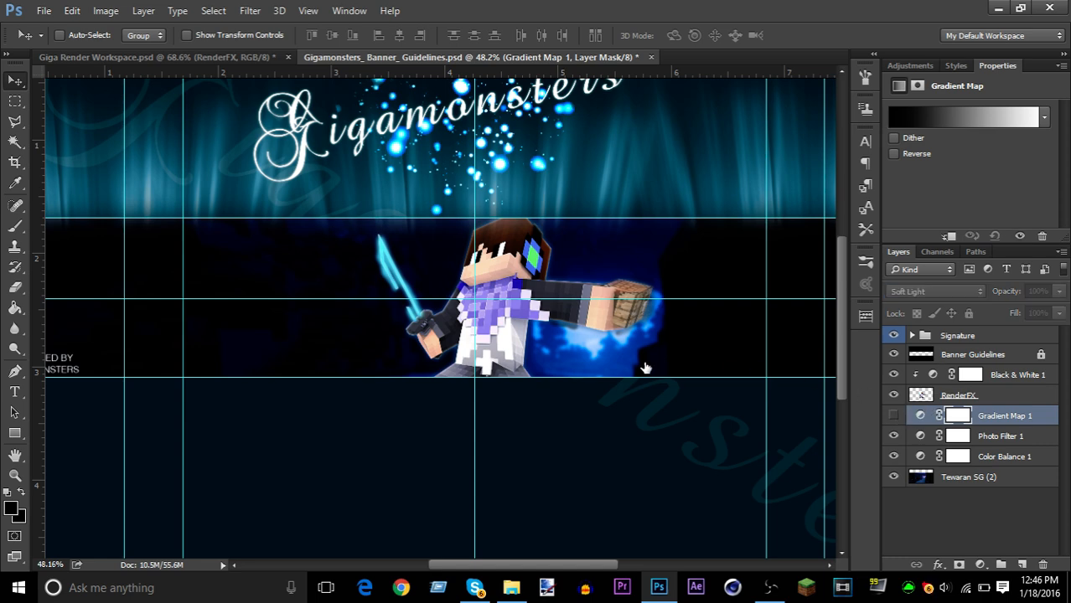
pyautogui.click(894, 415)
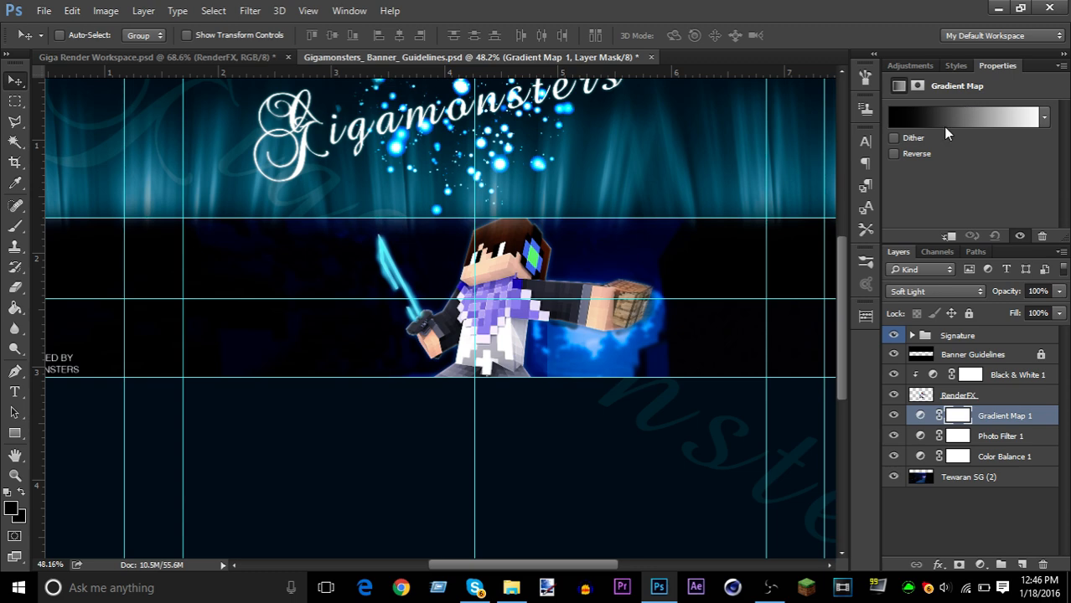
pyautogui.scroll(-2, 503, 441)
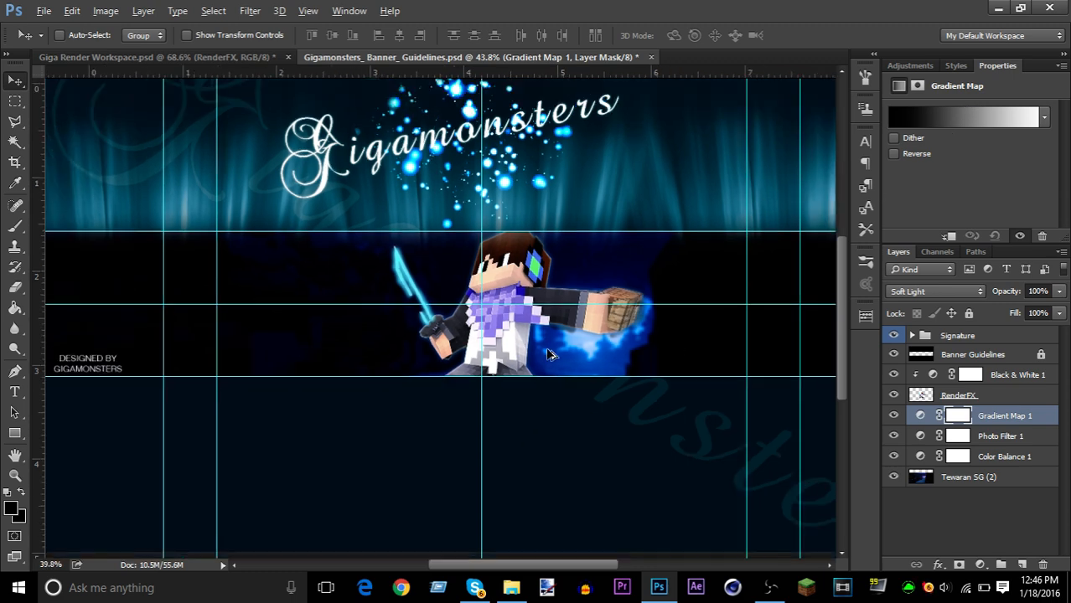
# - Try several presets for the Gradient Map 1 gradient, including Blue 42 - 3D and Black 1 - 3D, and apply Black 3 - Pipe
pyautogui.click(935, 114)
pyautogui.scroll(-5, 892, 176)
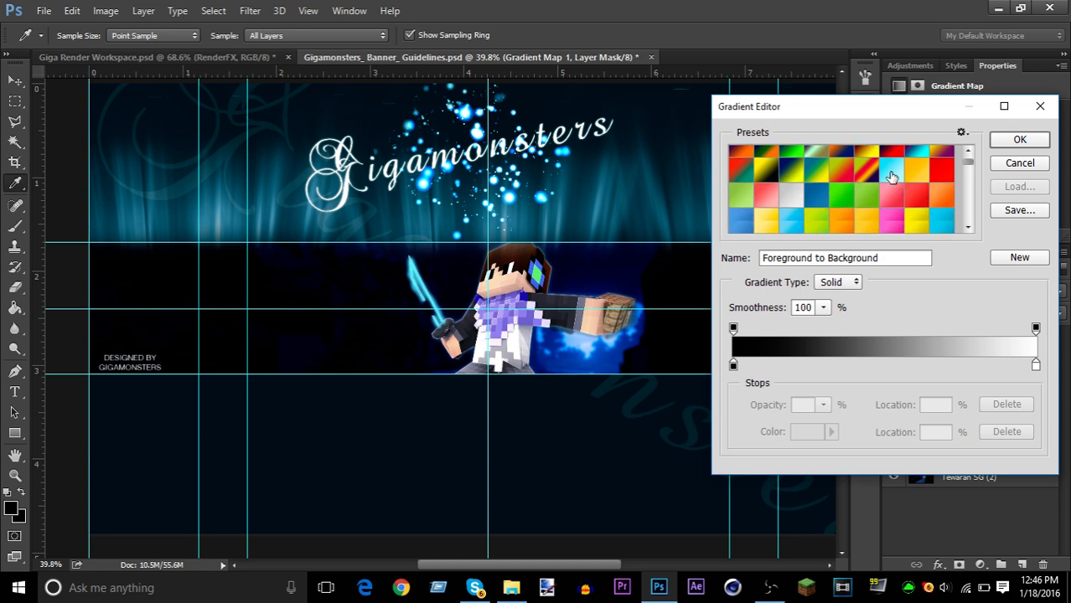
pyautogui.click(893, 161)
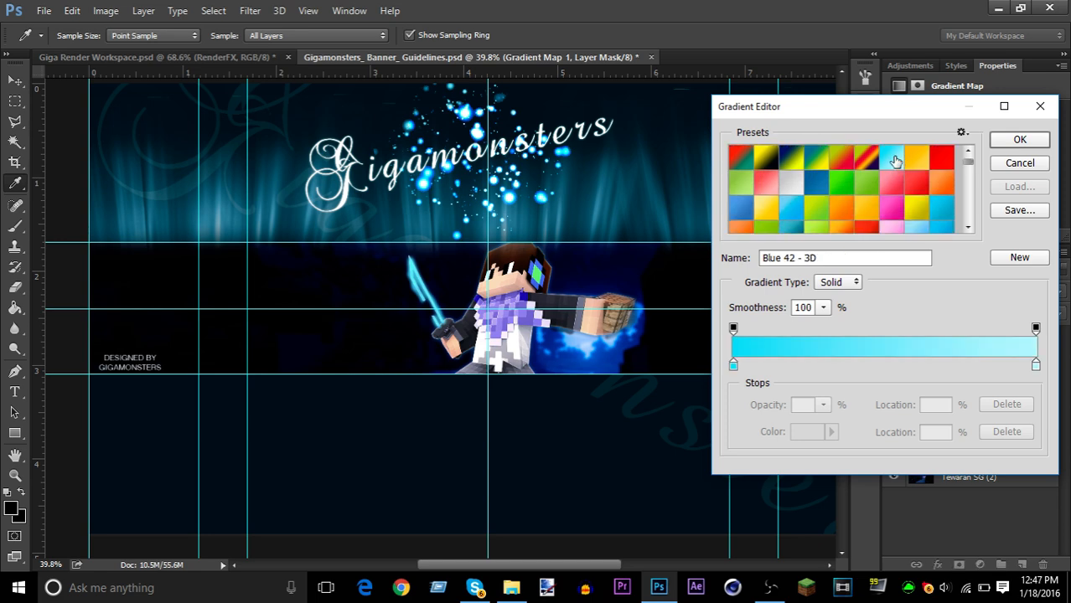
pyautogui.click(941, 204)
pyautogui.scroll(-3, 941, 181)
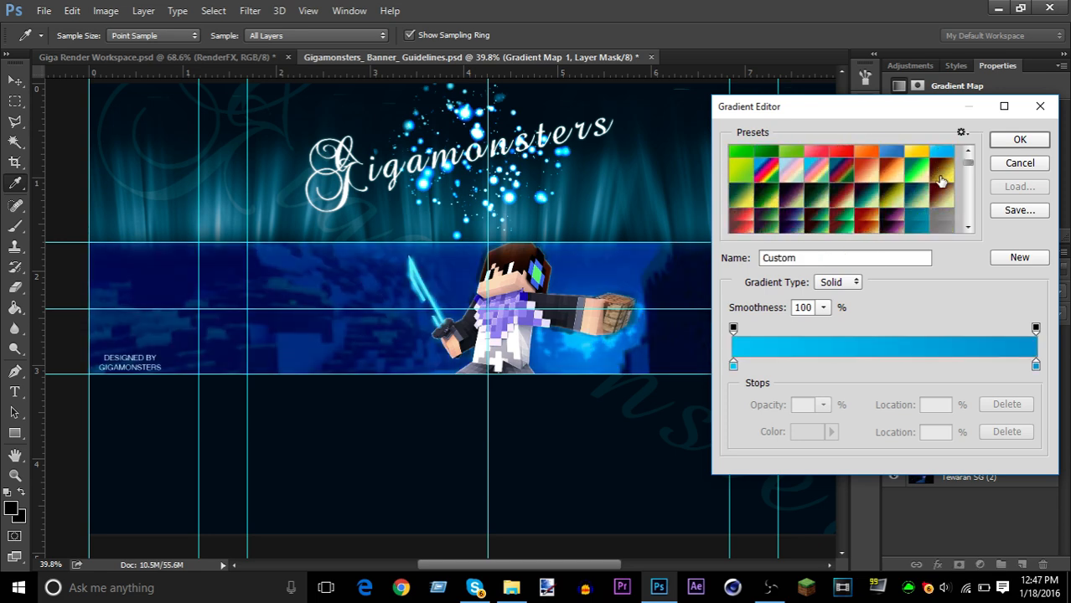
pyautogui.scroll(-5, 841, 192)
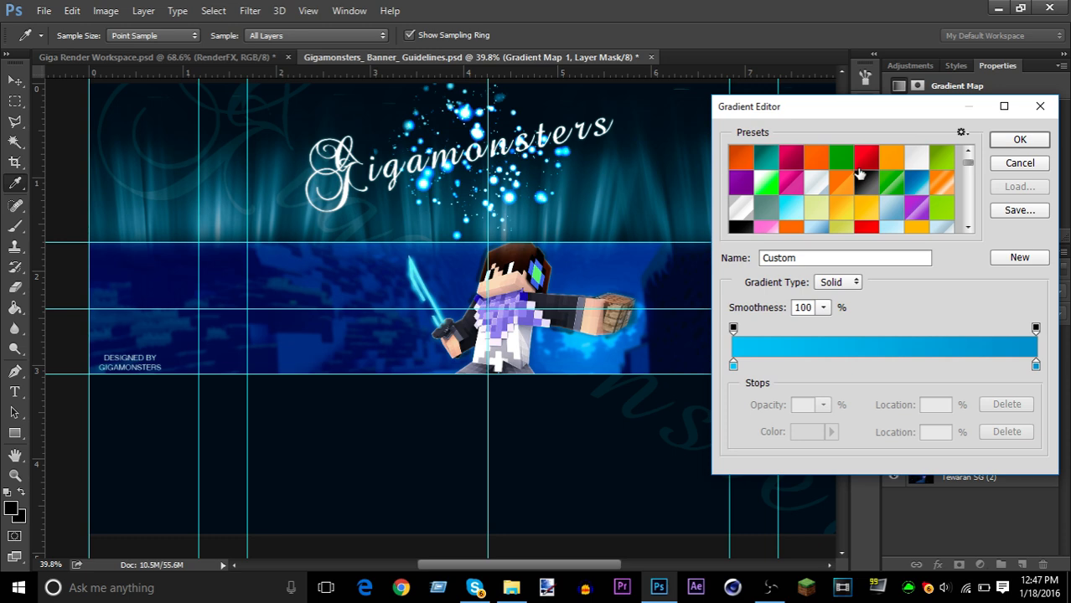
pyautogui.click(864, 181)
pyautogui.scroll(-8, 863, 181)
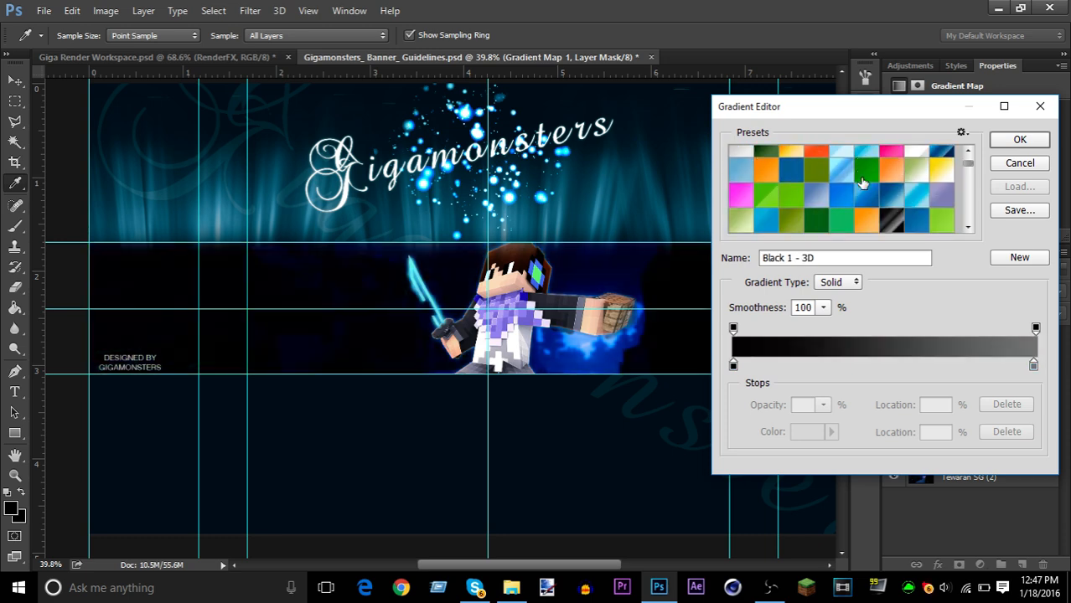
pyautogui.click(892, 187)
pyautogui.scroll(-8, 891, 197)
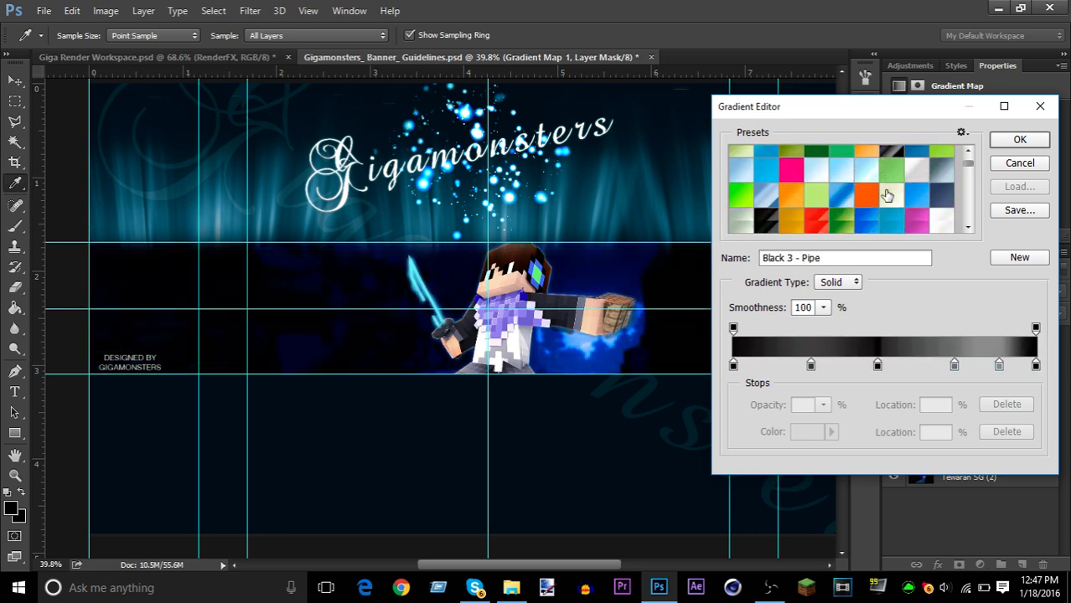
pyautogui.scroll(-8, 890, 207)
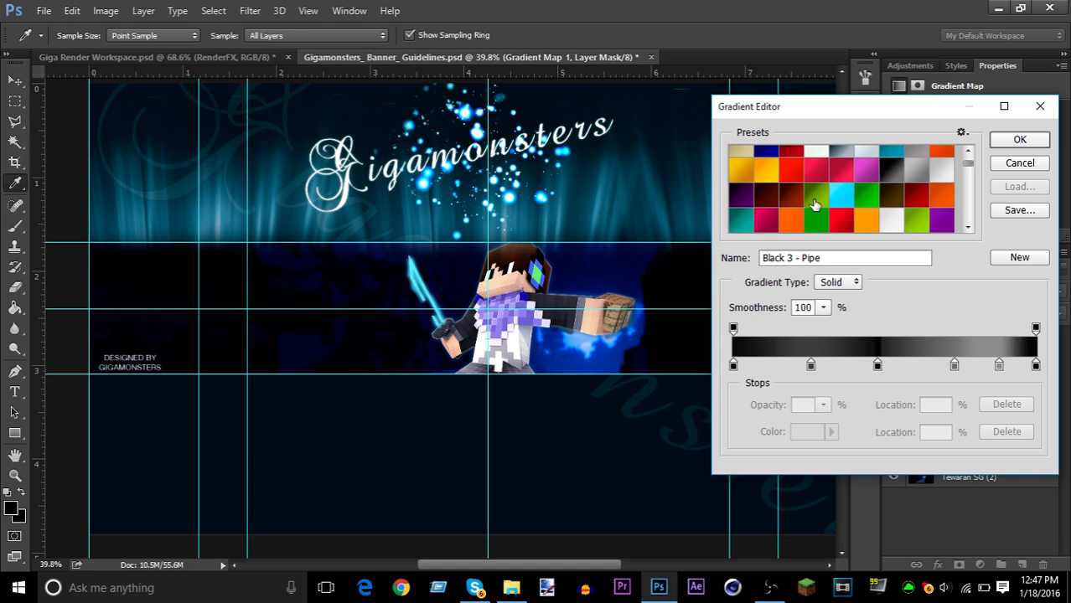
pyautogui.scroll(-6, 824, 199)
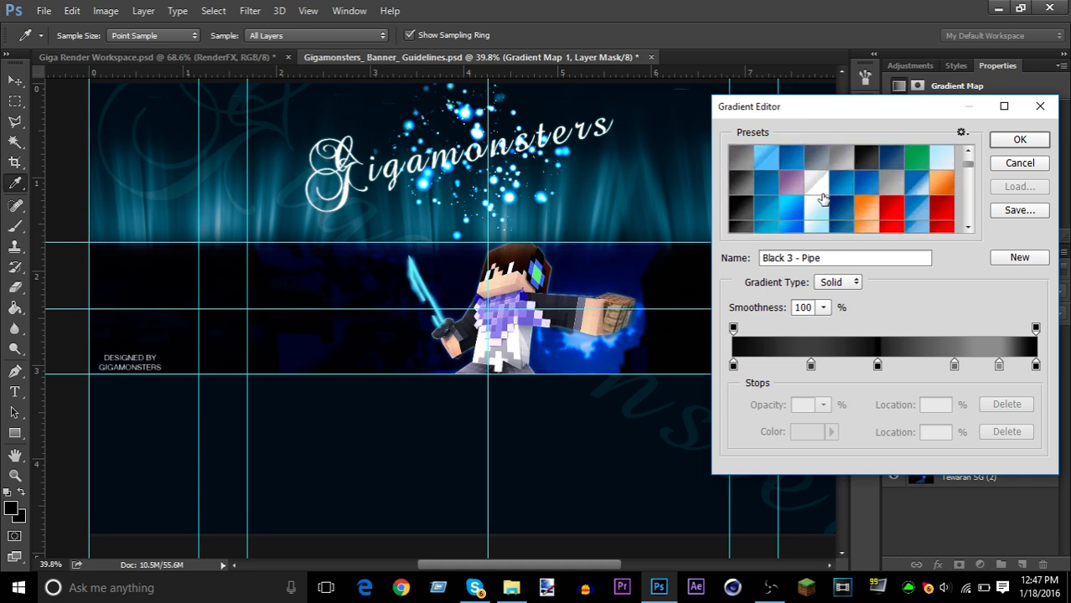
pyautogui.click(996, 141)
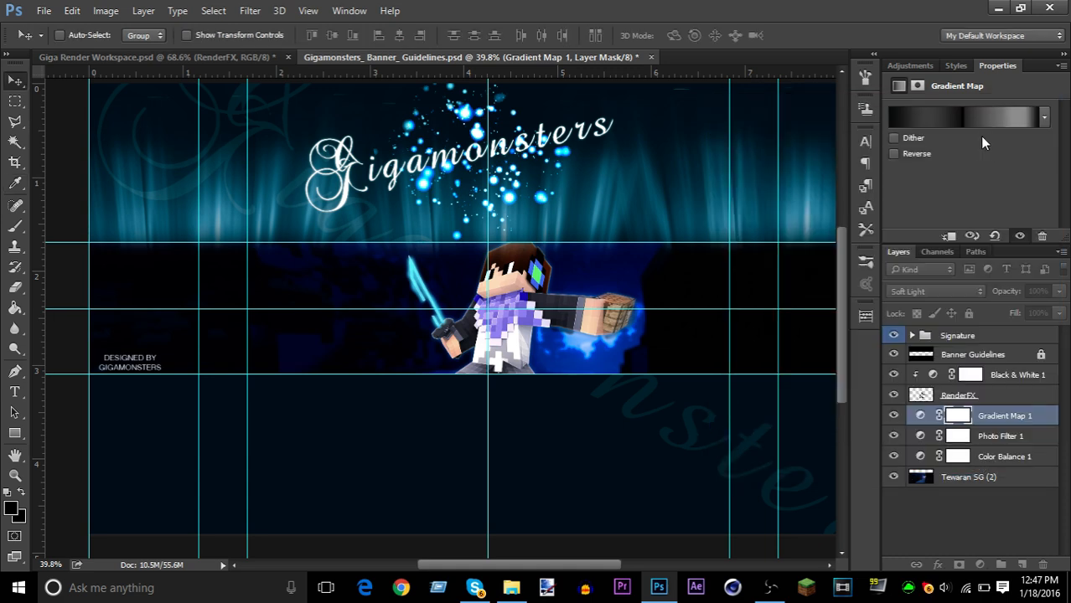
# - Compare the background with Gradient Map 1 hidden and shown, and set the layer's opacity to 58%
pyautogui.click(905, 65)
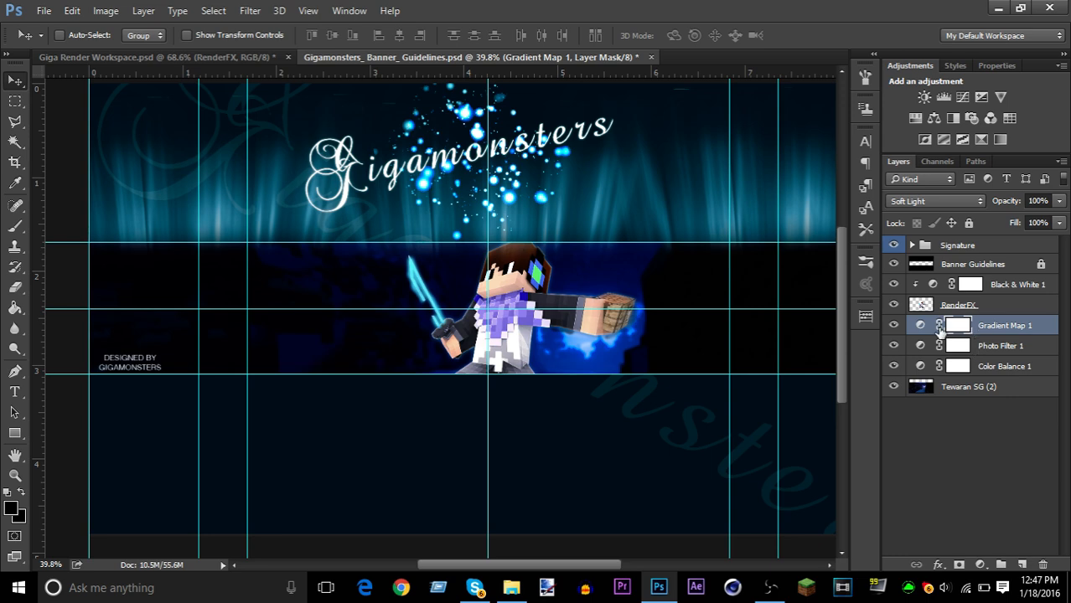
pyautogui.click(894, 325)
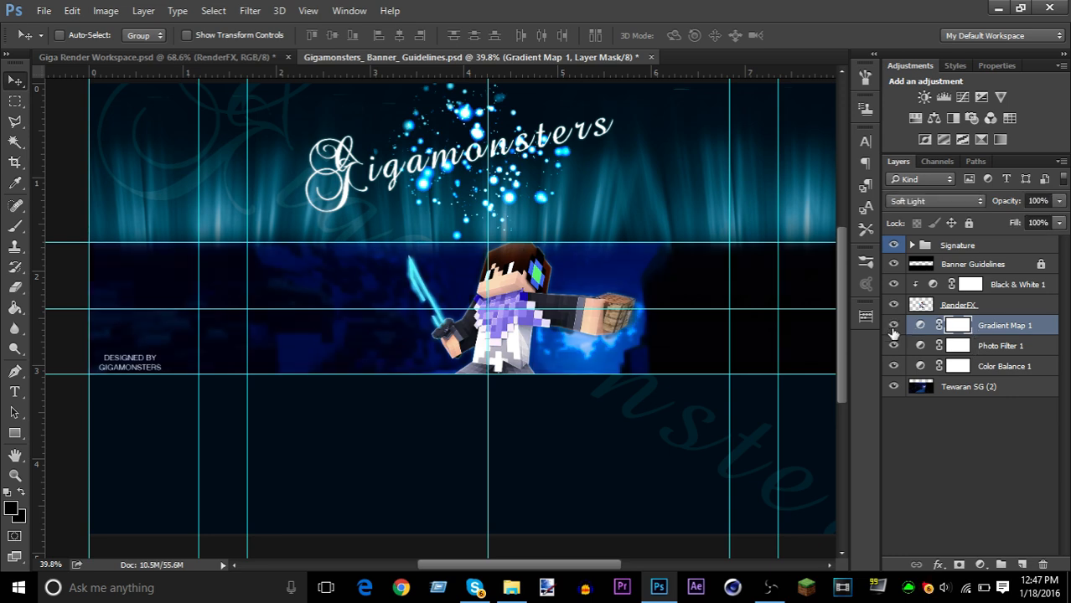
pyautogui.click(894, 327)
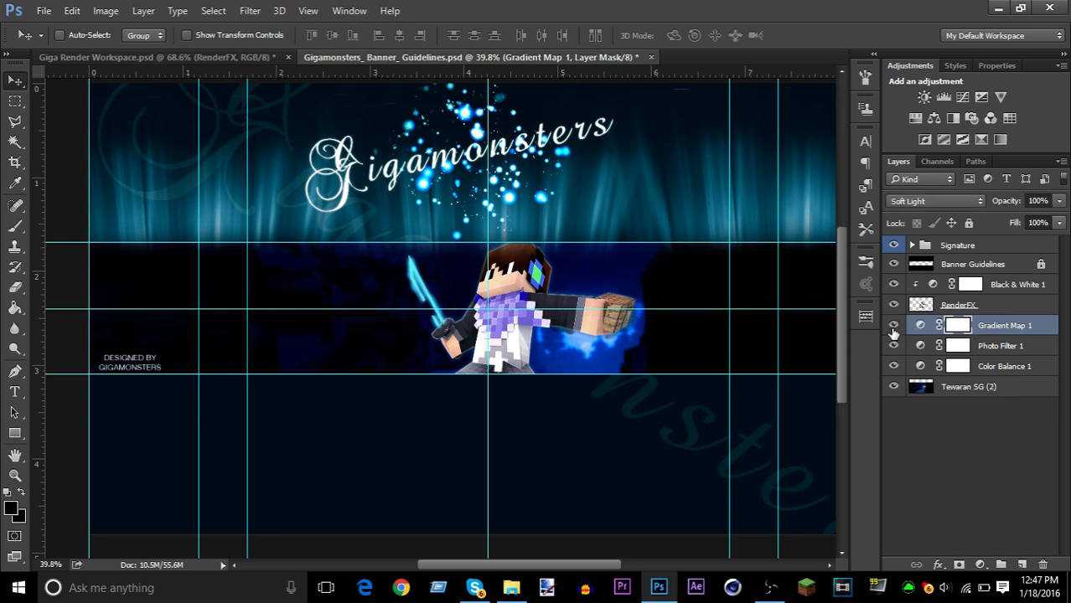
pyautogui.click(1060, 202)
pyautogui.moveTo(1029, 226); pyautogui.dragTo(1025, 217)
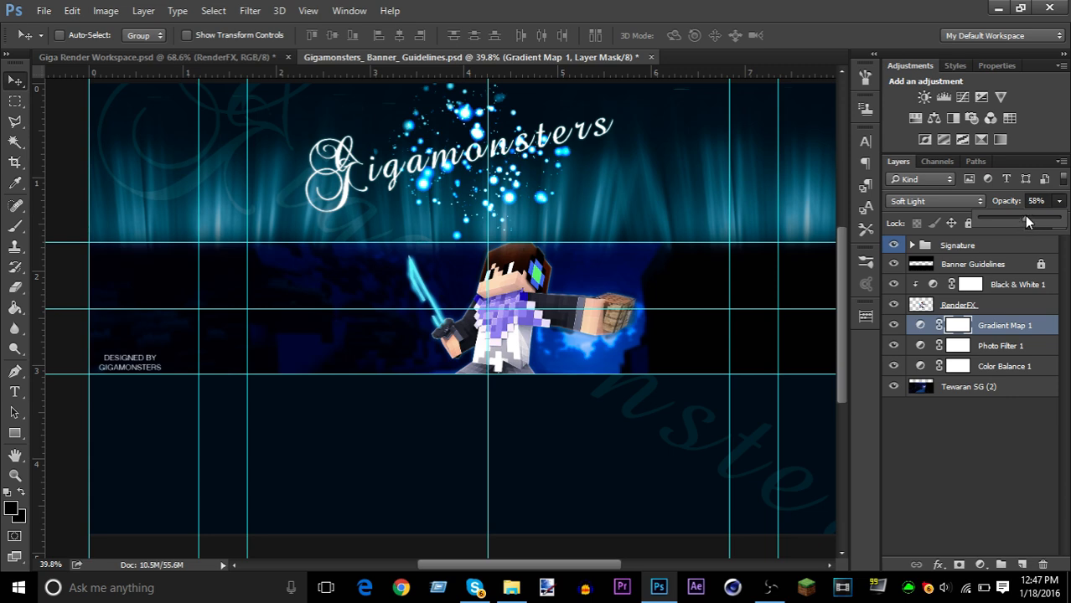
pyautogui.click(1009, 323)
# - Merge the clipped Black & White 1 adjustment layer down into the RenderFX layer
pyautogui.scroll(3, 503, 287)
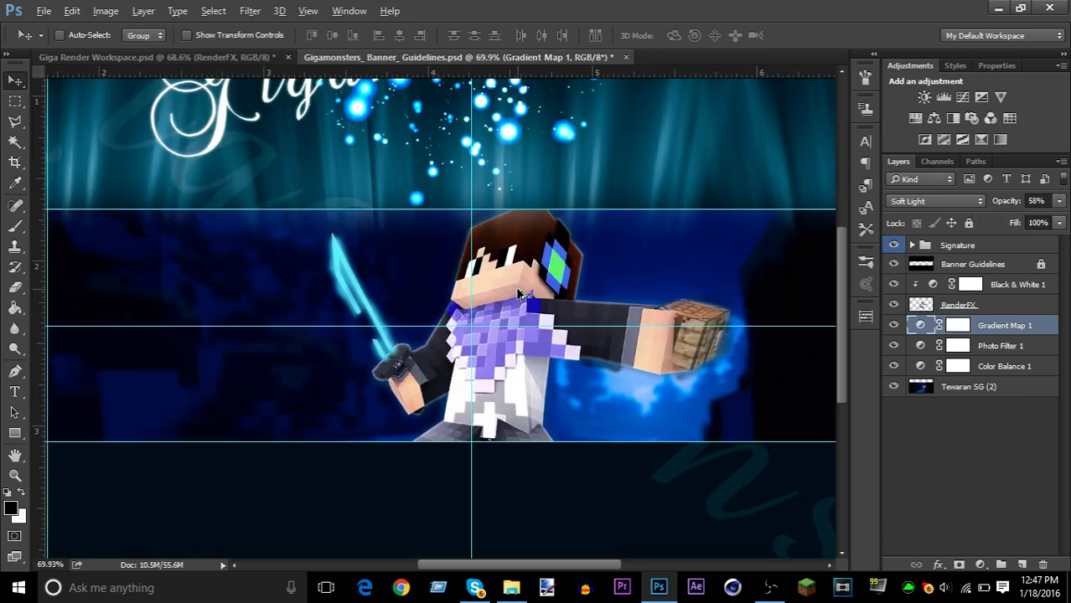
pyautogui.scroll(-3, 520, 293)
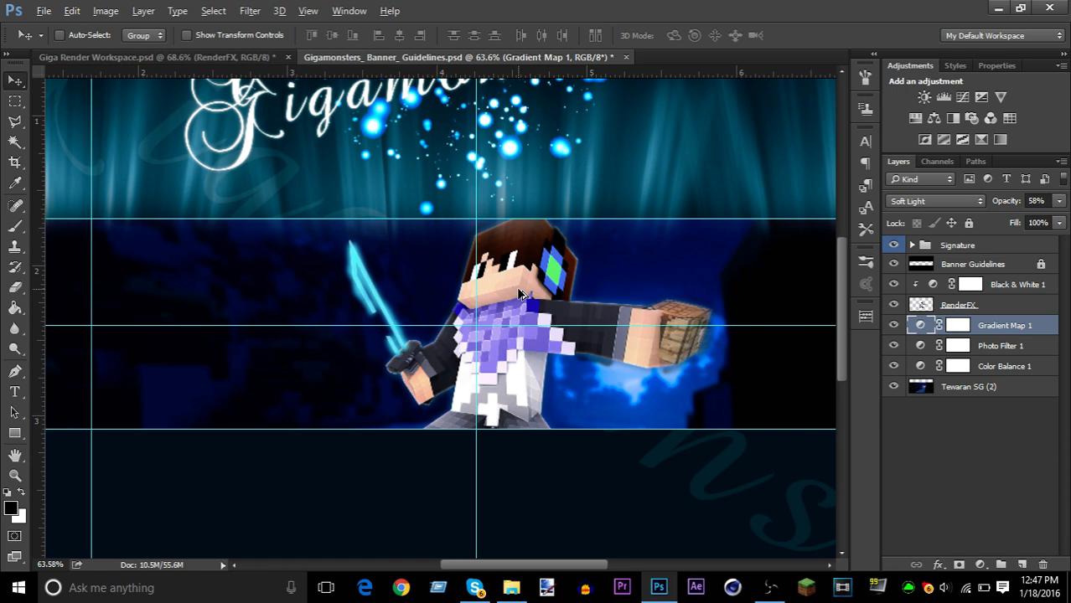
pyautogui.scroll(-1, 523, 309)
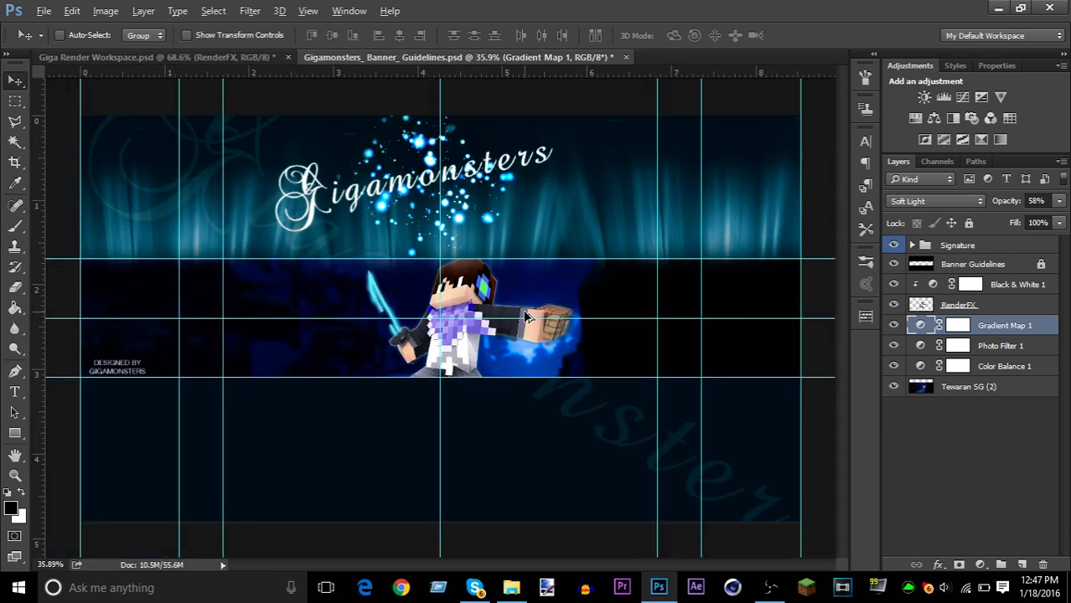
pyautogui.scroll(3, 523, 310)
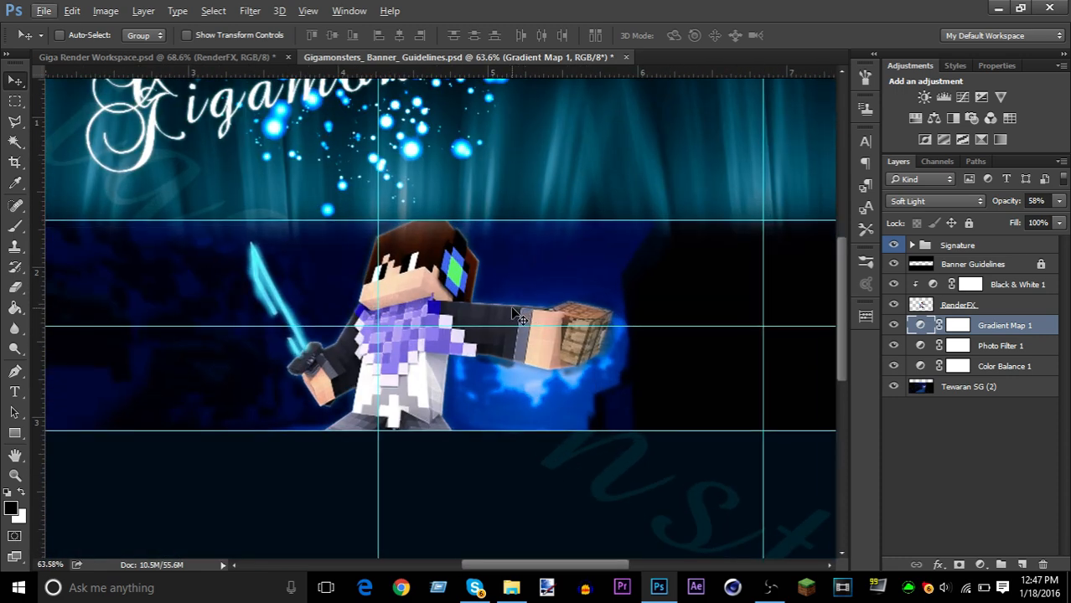
pyautogui.hotkey('alt', 't')
pyautogui.click(984, 307)
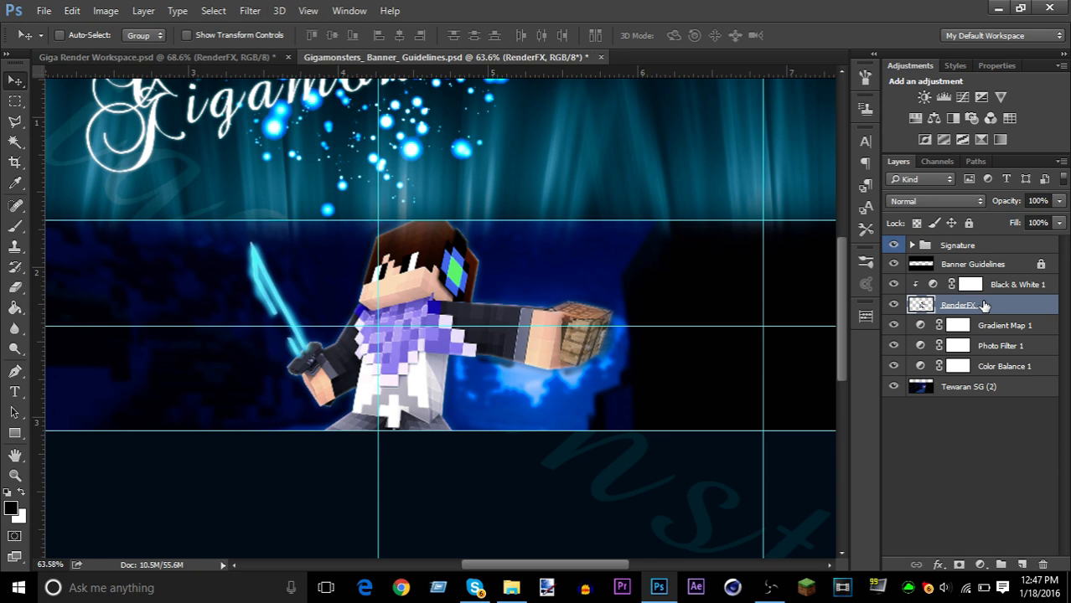
pyautogui.click(1002, 287)
pyautogui.hotkey('ctrl', 'e')
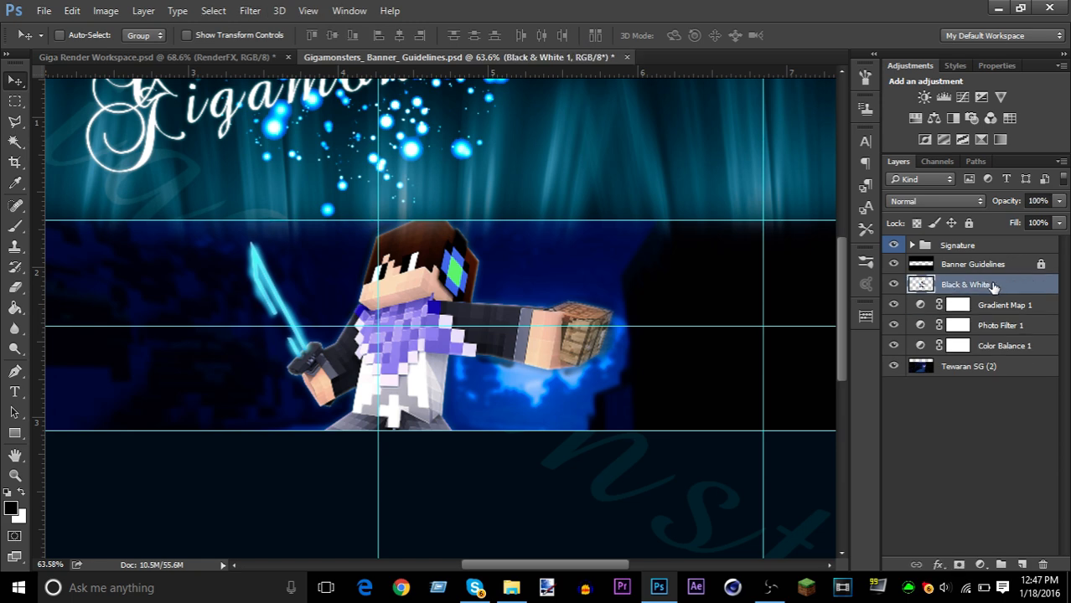
# - Free-transform the merged character render, enlarging it to about 116% and repositioning it with the head inside the banner strip
pyautogui.hotkey('ctrl', 't')
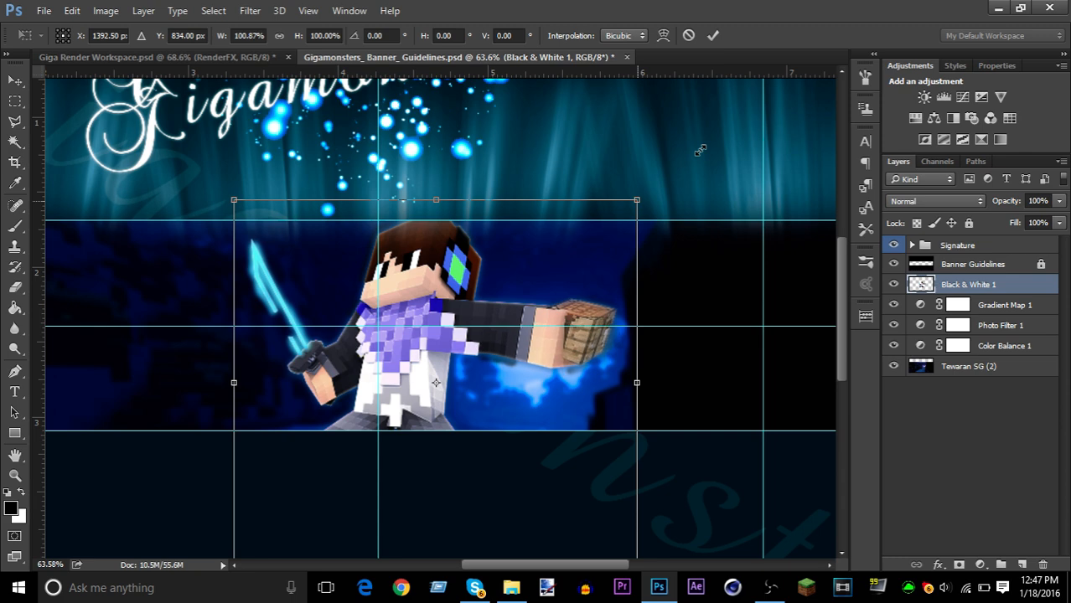
pyautogui.moveTo(633, 202); pyautogui.dragTo(699, 148)
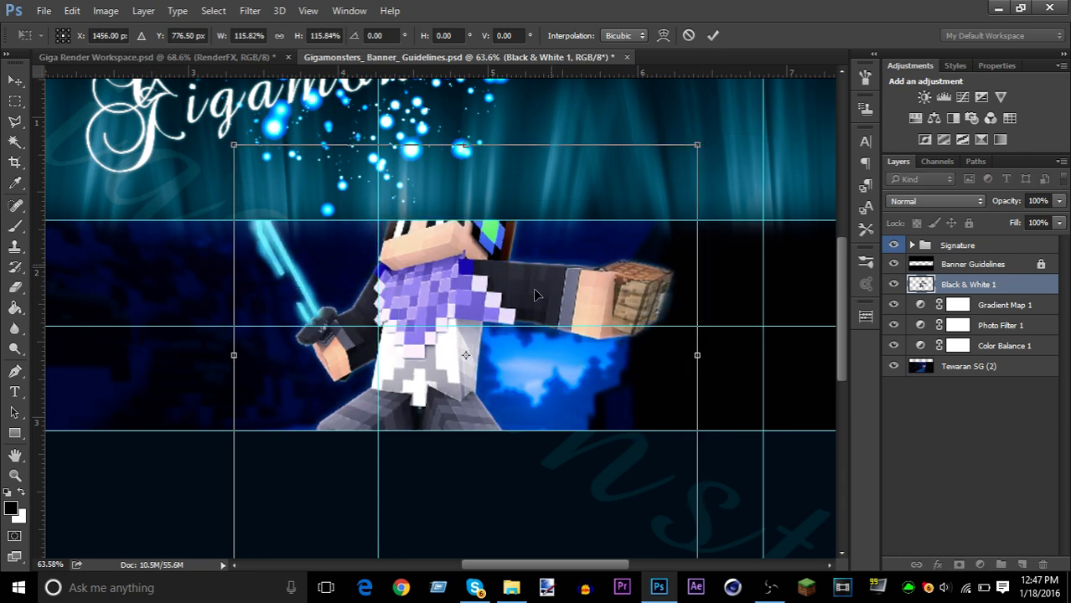
pyautogui.moveTo(534, 294); pyautogui.dragTo(631, 201)
pyautogui.moveTo(469, 312); pyautogui.dragTo(566, 264)
pyautogui.hotkey('shift', 'Left')
pyautogui.hotkey('shift', 'Left')
pyautogui.hotkey('shift', 'Left')
pyautogui.hotkey('shift', 'Left')
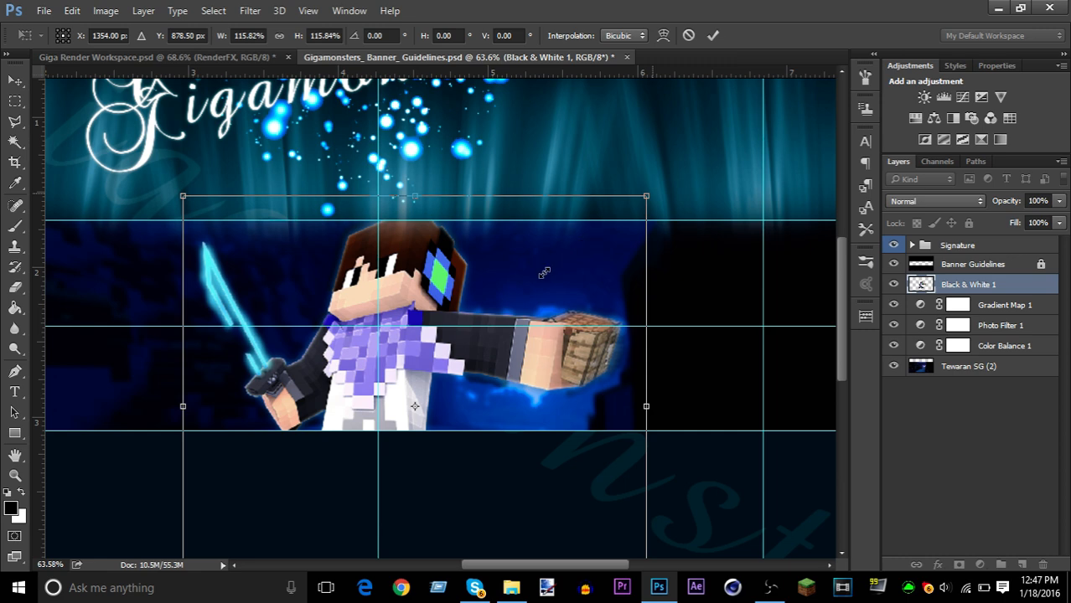
# - Scale the character render down to about 86%, place its head just below the upper banner guide, and apply the transform
pyautogui.moveTo(544, 272); pyautogui.dragTo(502, 317)
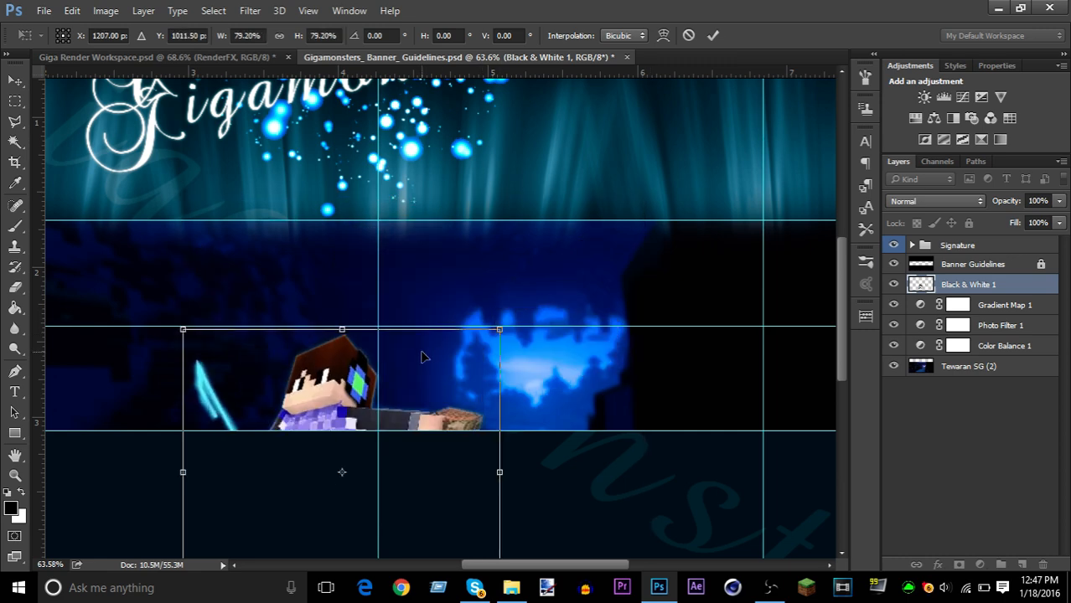
pyautogui.moveTo(461, 258); pyautogui.dragTo(559, 220)
pyautogui.moveTo(310, 462); pyautogui.dragTo(249, 514)
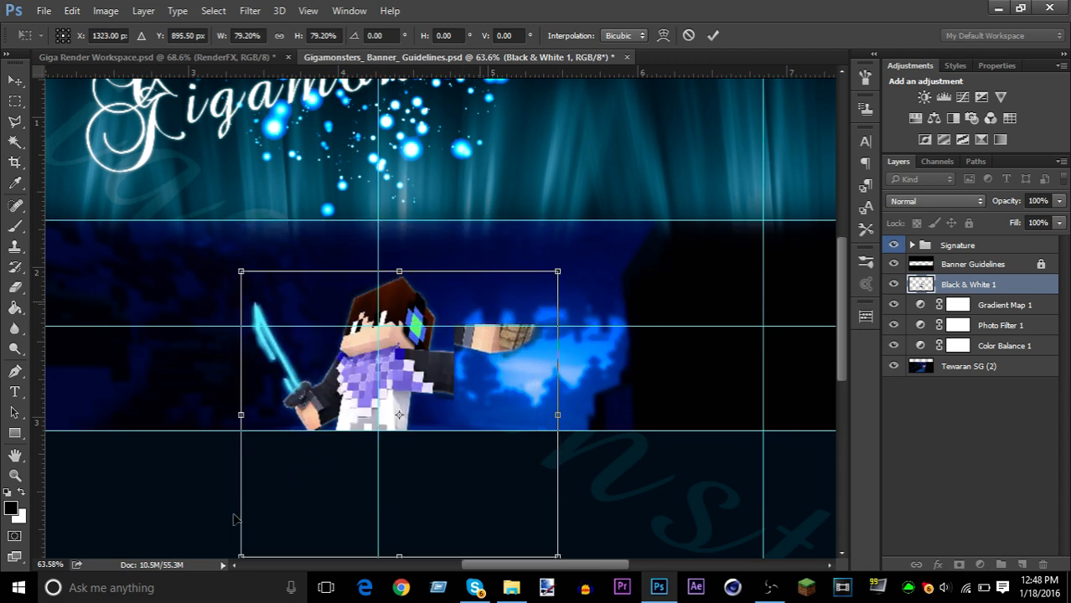
pyautogui.scroll(-2, 444, 379)
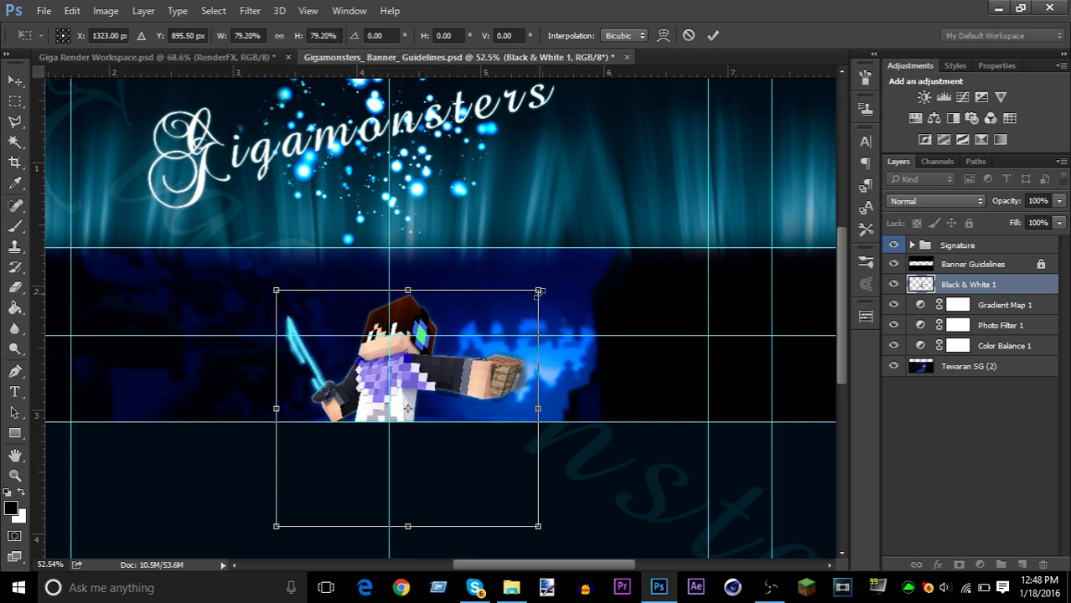
pyautogui.moveTo(563, 278); pyautogui.dragTo(563, 277)
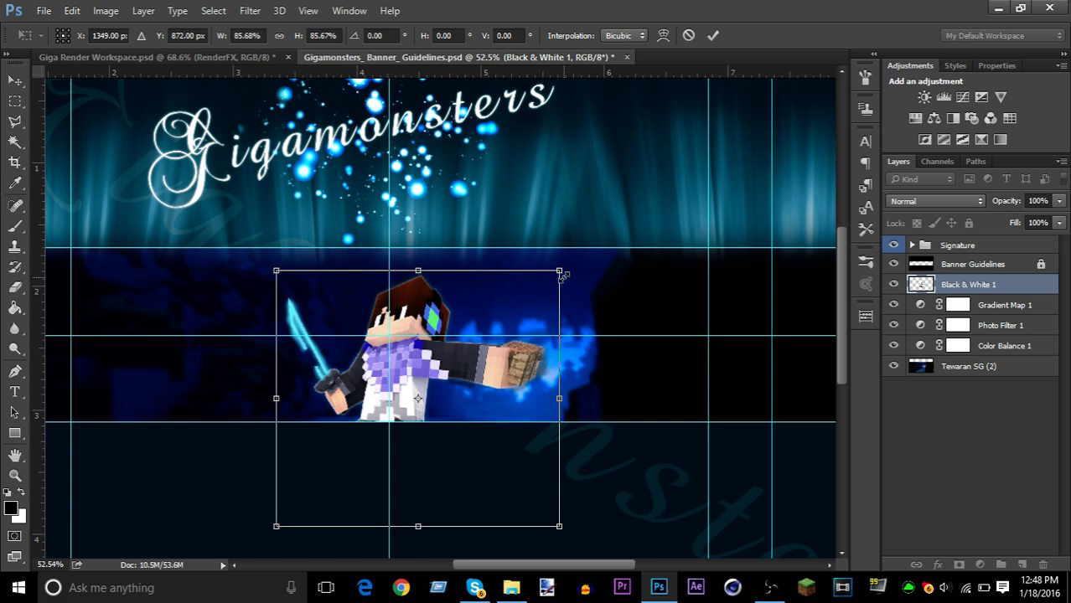
pyautogui.moveTo(469, 296); pyautogui.dragTo(472, 289)
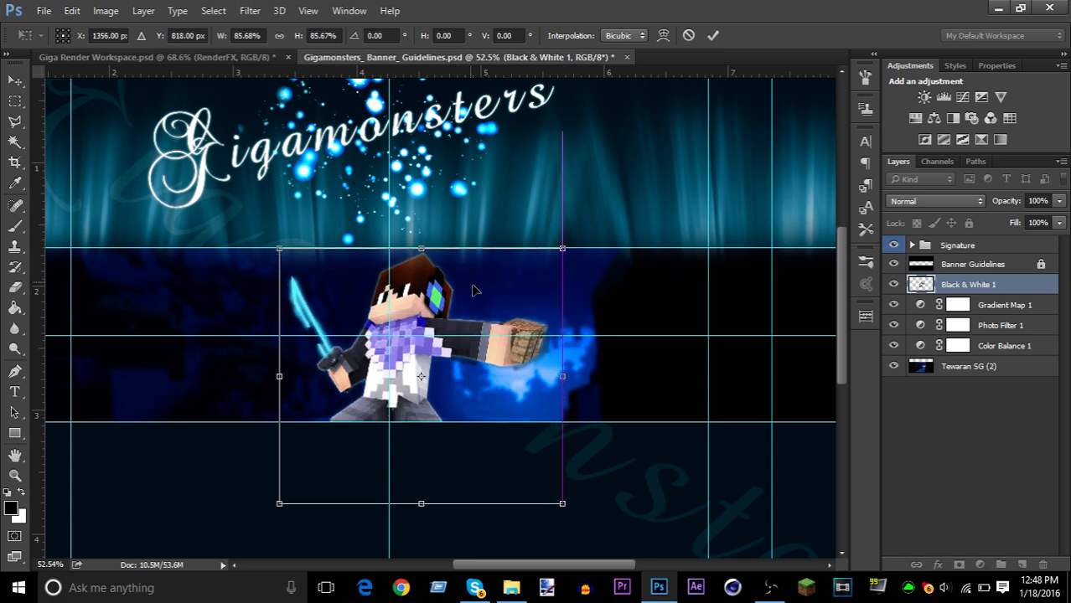
pyautogui.press('Return')
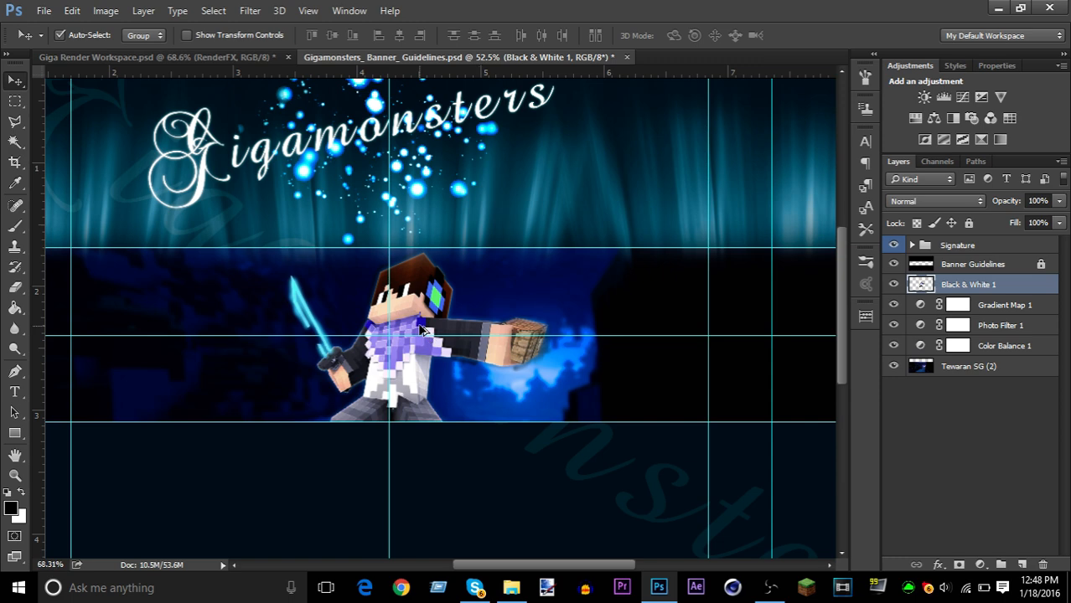
pyautogui.scroll(2, 427, 335)
pyautogui.scroll(2, 433, 334)
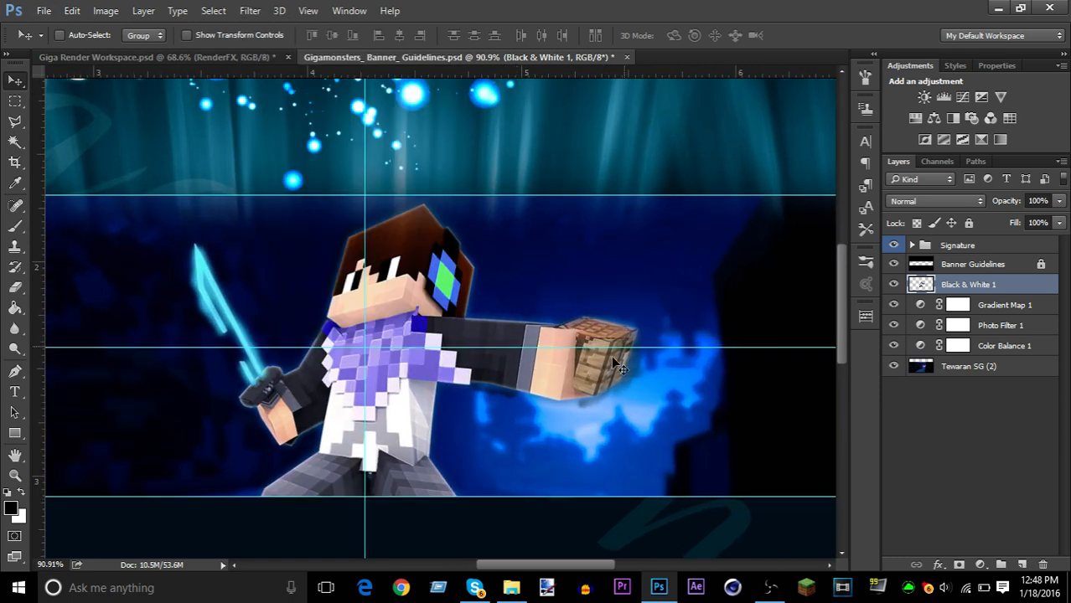
pyautogui.press('e')
pyautogui.press('t')
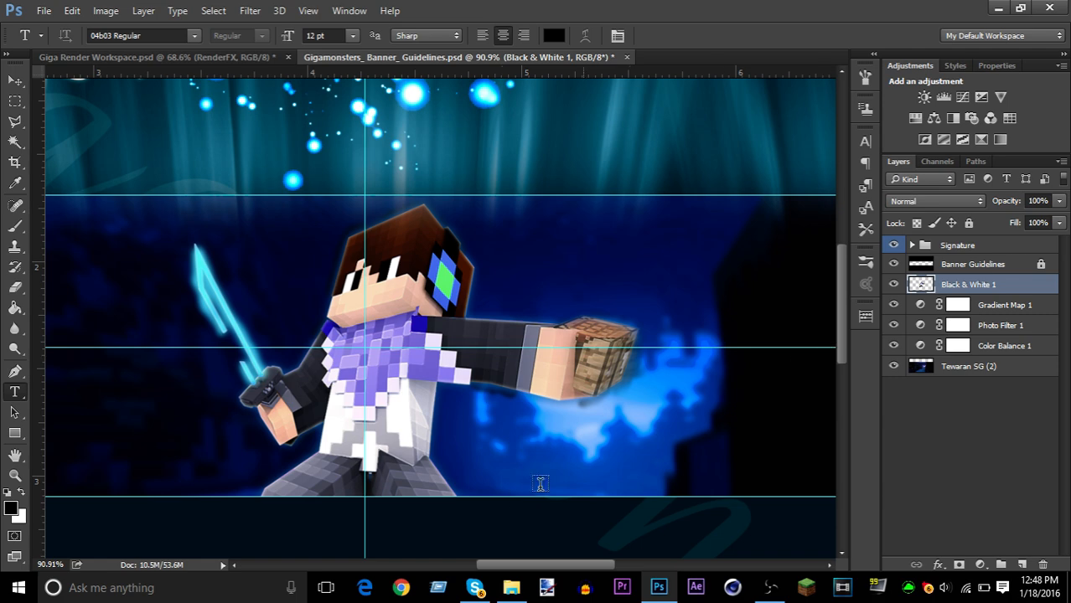
pyautogui.scroll(-5, 467, 374)
pyautogui.scroll(4, 468, 368)
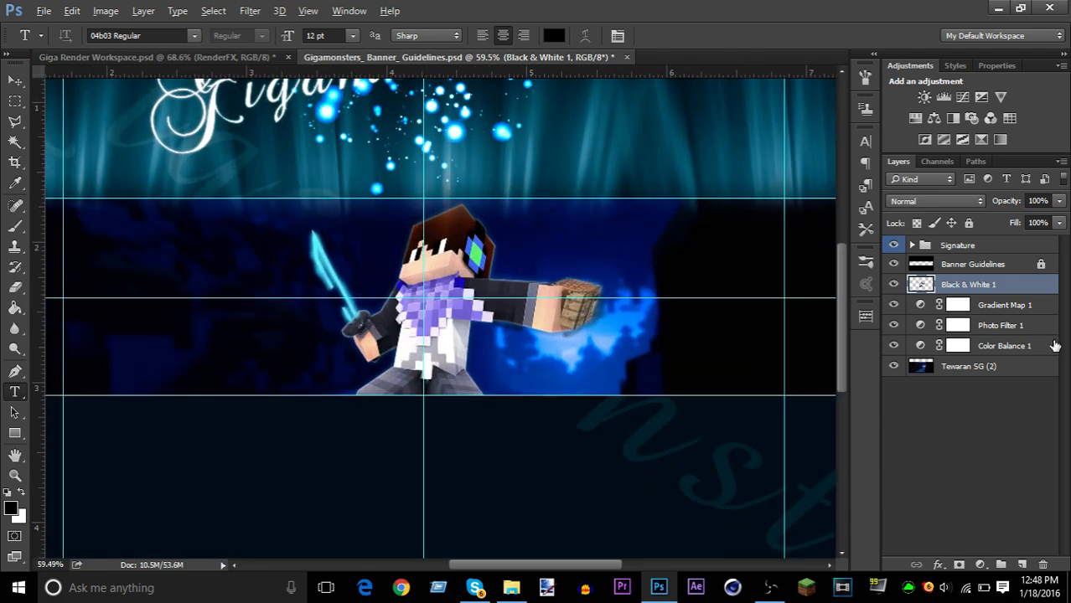
# - Rename the merged Black & White 1 layer to RenderFX
pyautogui.doubleClick(982, 286)
pyautogui.write('Ren')
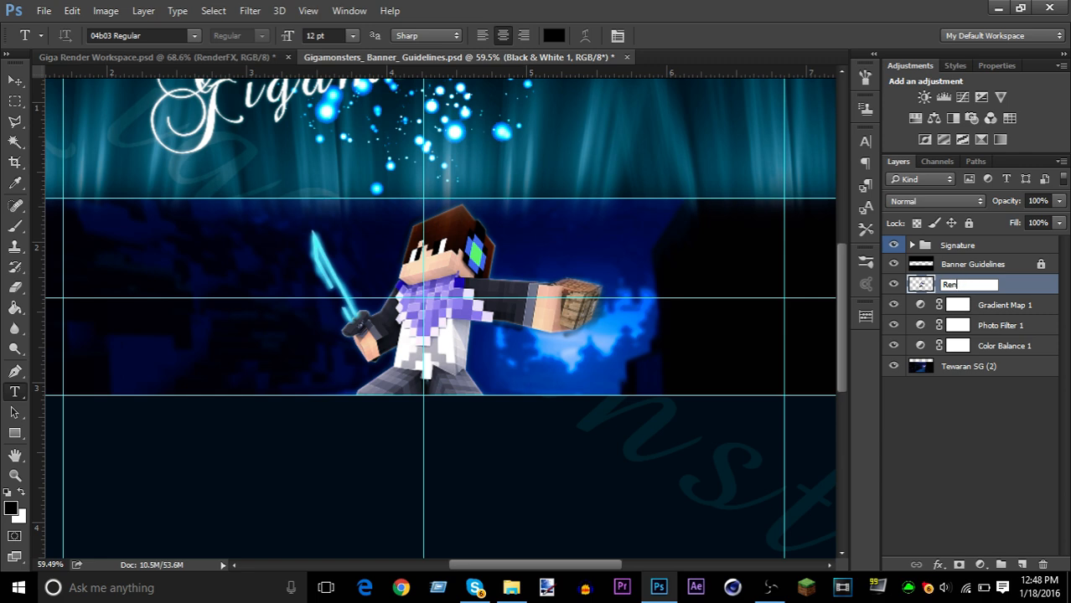
pyautogui.write('derFX')
pyautogui.press('Return')
# - Move the character render slightly left so its body sits beside the banner's vertical center guide
pyautogui.press('v')
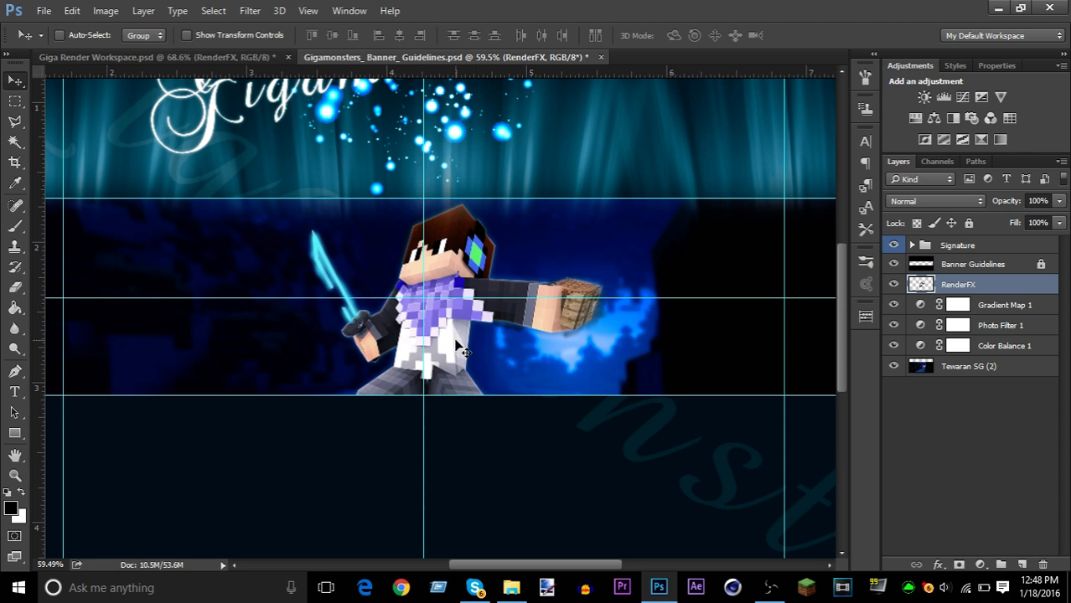
pyautogui.moveTo(419, 351); pyautogui.dragTo(381, 350)
pyautogui.scroll(-3, 382, 350)
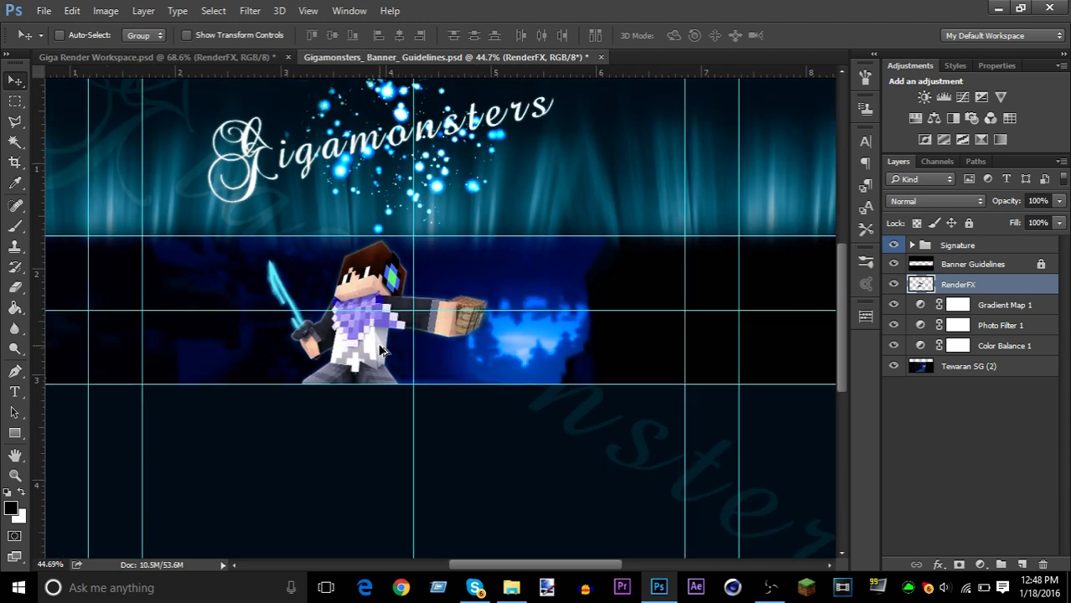
pyautogui.scroll(3, 381, 351)
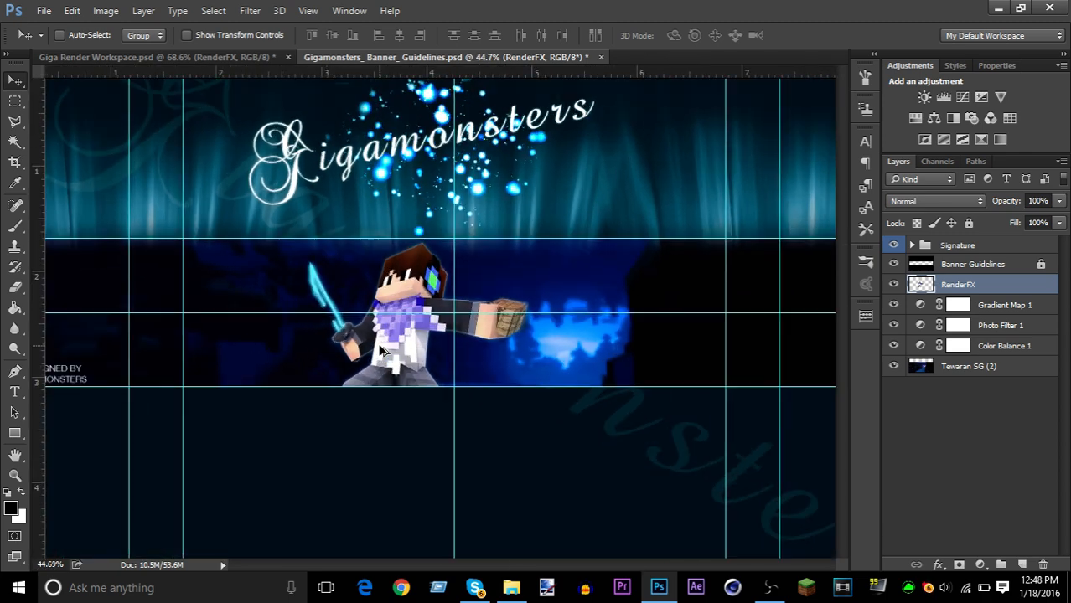
# - Nudge the character render slightly further left beside the banner's vertical center guide
pyautogui.scroll(1, 394, 350)
pyautogui.moveTo(417, 353); pyautogui.dragTo(413, 351)
pyautogui.scroll(3, 551, 327)
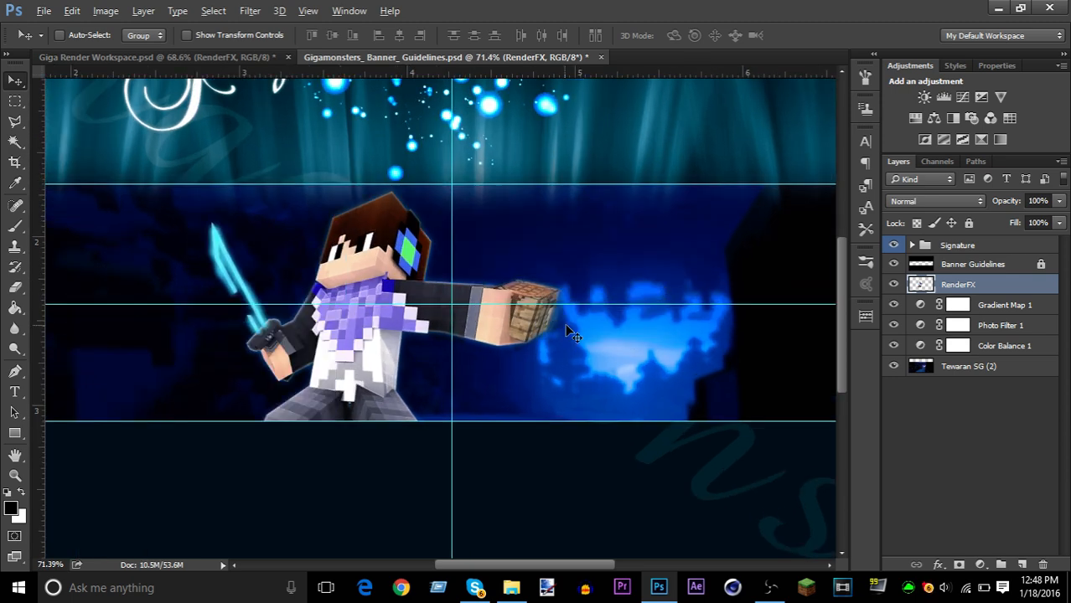
# - Add a text layer reading GIGAMONSTERS beside the character's outstretched hand, in 04b03 Regular at 18 pt
pyautogui.scroll(1, 565, 327)
pyautogui.hotkey('alt', 't')
pyautogui.click(564, 365)
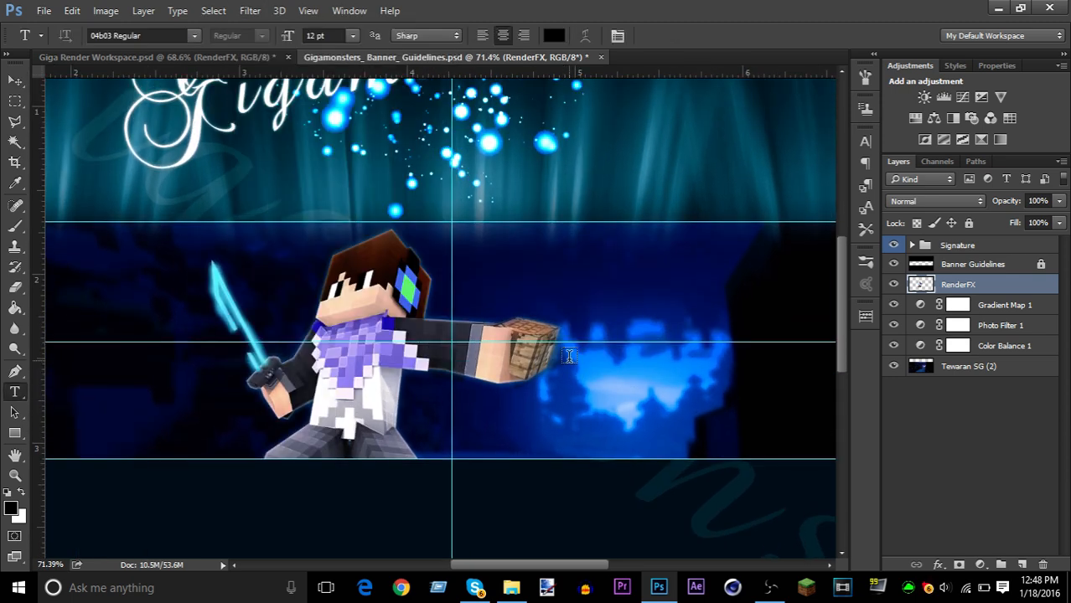
pyautogui.click(568, 358)
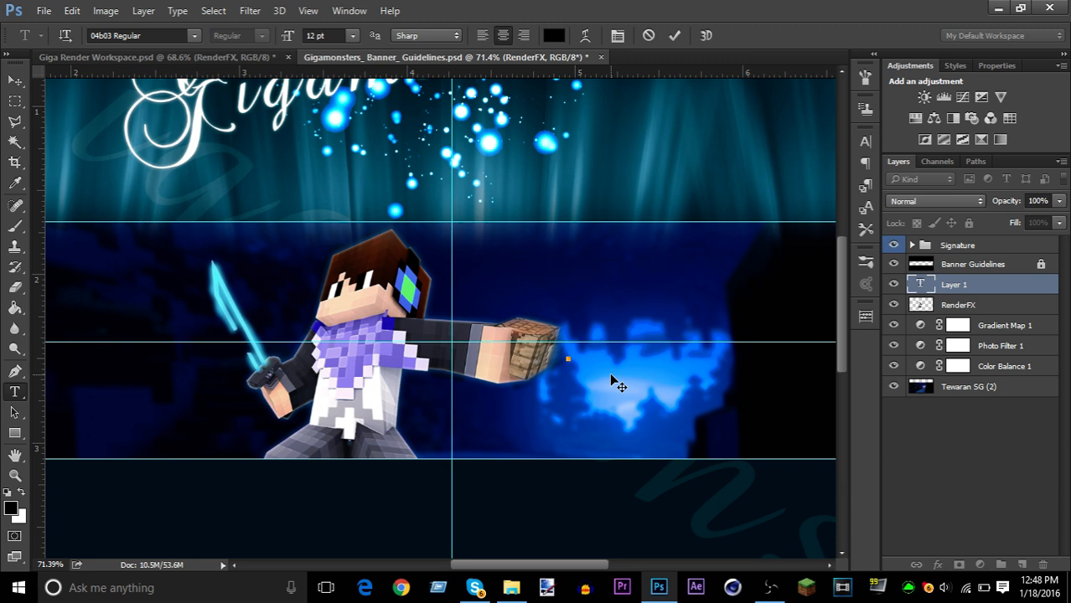
pyautogui.click(770, 588)
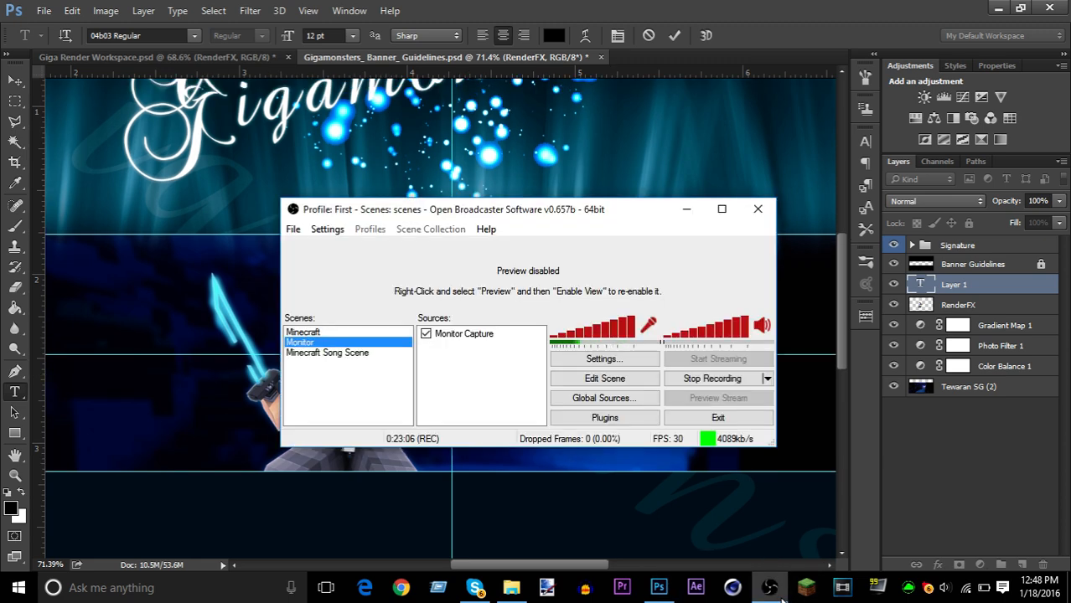
pyautogui.click(778, 595)
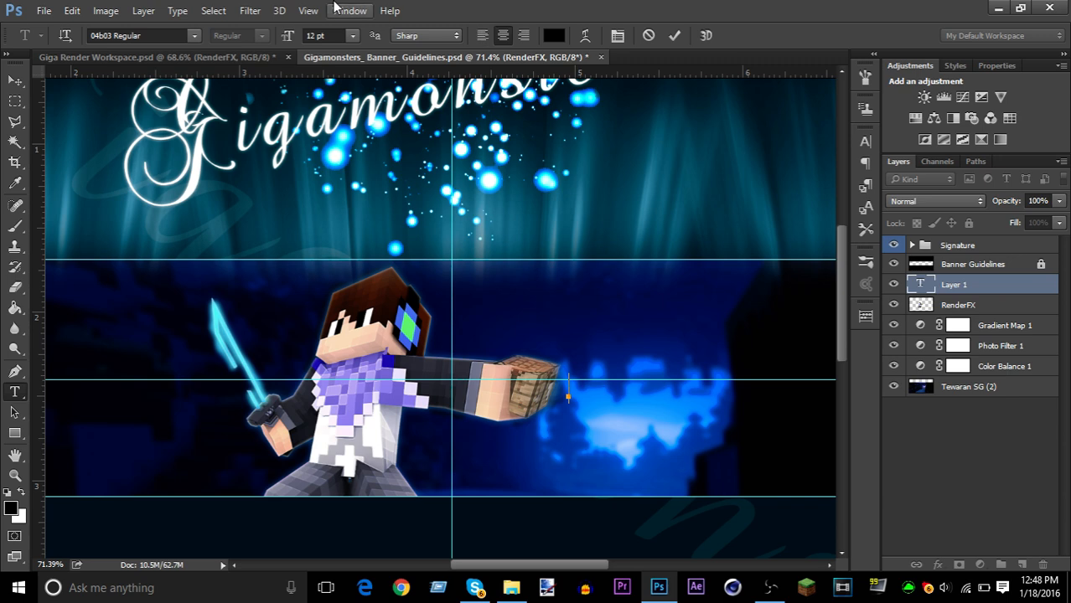
pyautogui.click(353, 35)
pyautogui.click(341, 198)
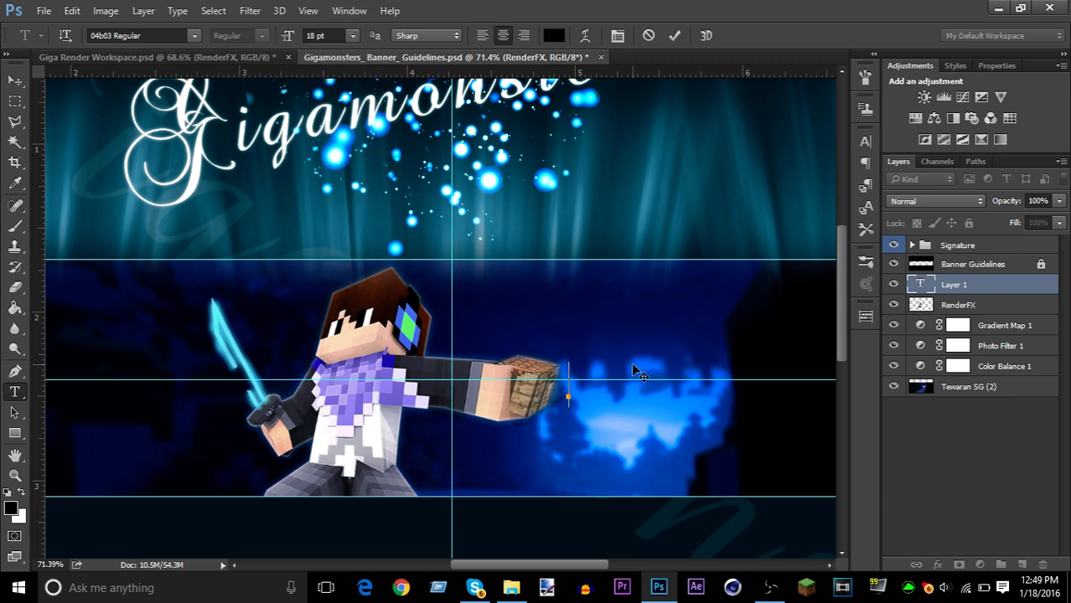
pyautogui.write('GAMONSTERSS')
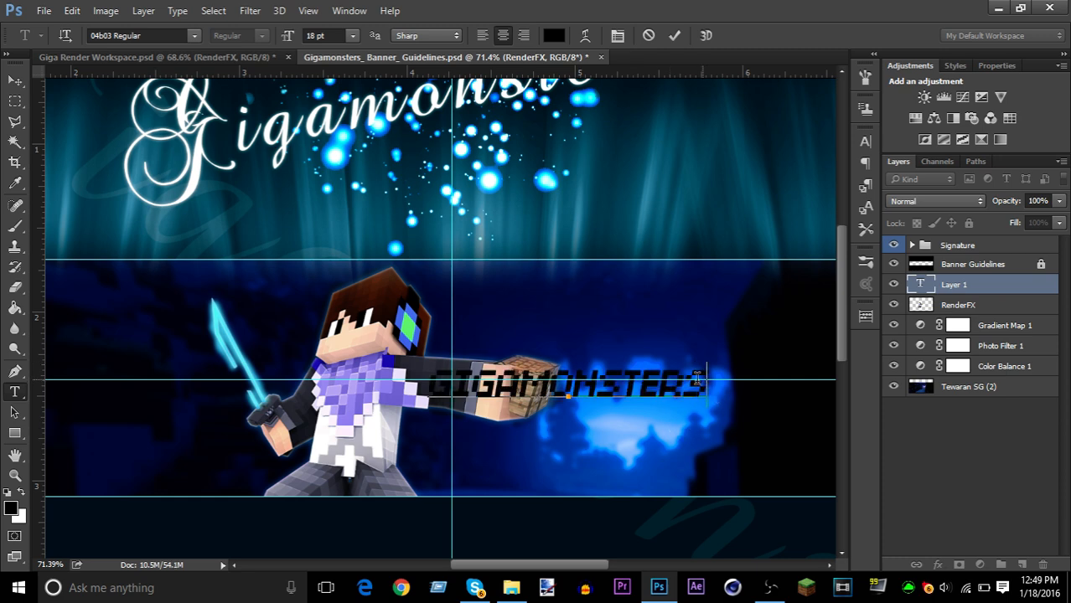
# - Move the text to start beside the character's wooden block, shorten it to GIGA, and commit it
pyautogui.moveTo(697, 379); pyautogui.dragTo(438, 386)
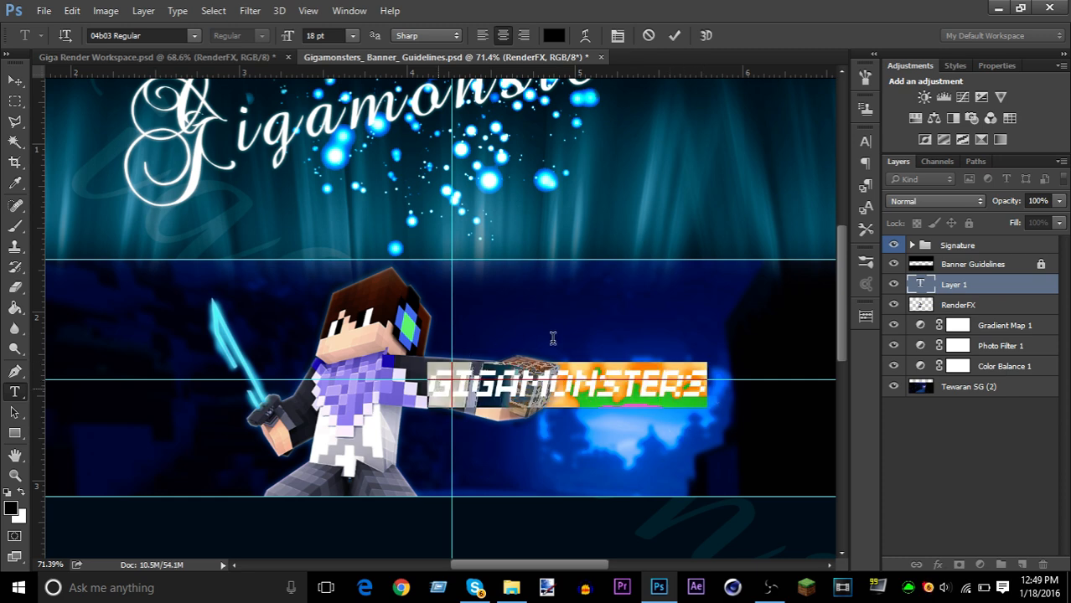
pyautogui.moveTo(572, 326); pyautogui.dragTo(690, 326)
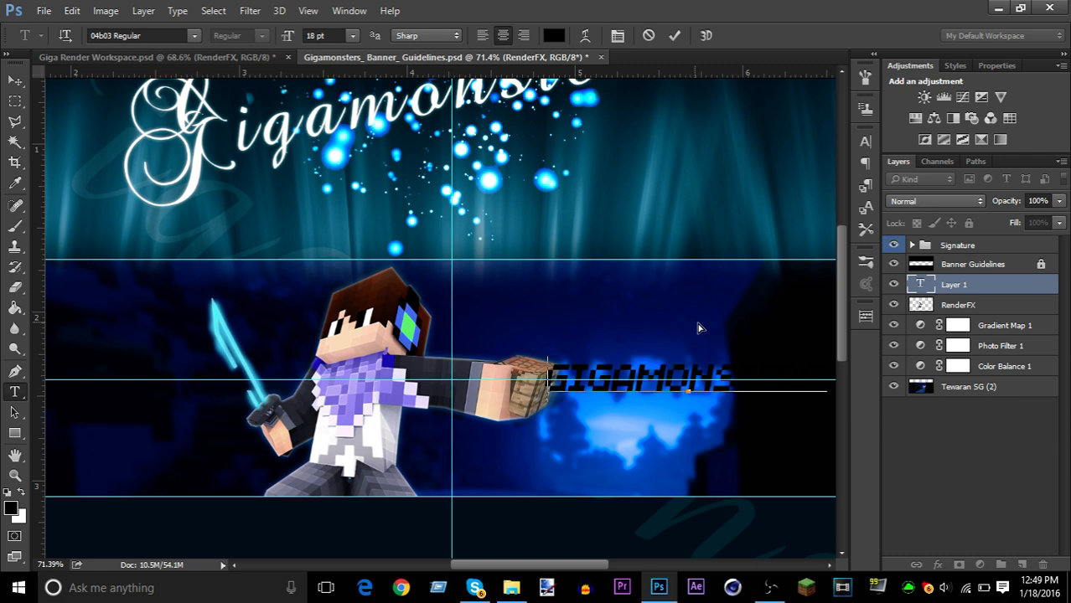
pyautogui.moveTo(550, 565); pyautogui.dragTo(562, 564)
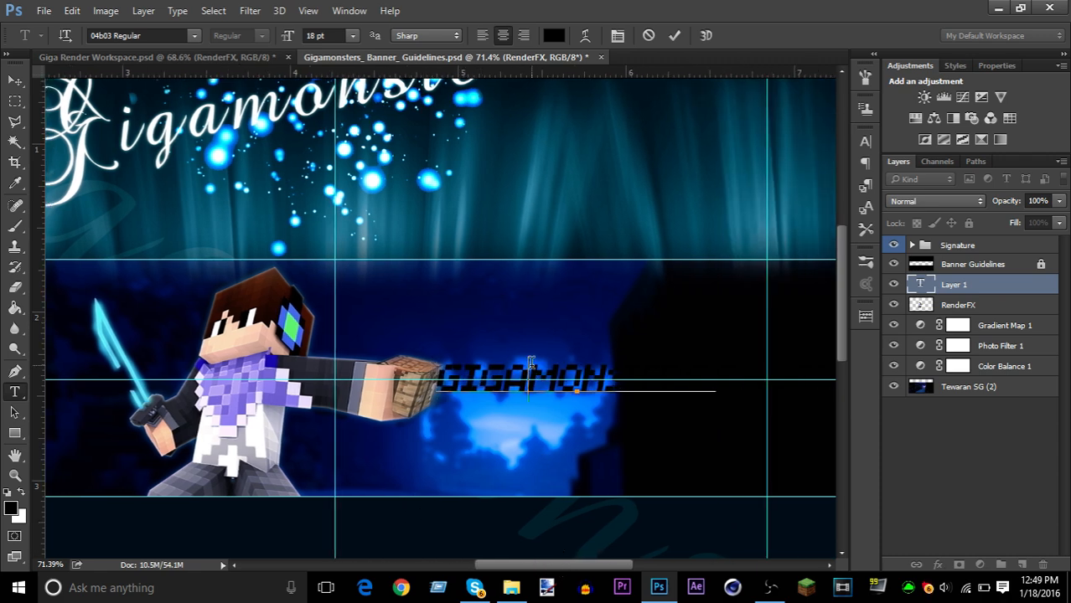
pyautogui.moveTo(530, 362); pyautogui.dragTo(719, 369)
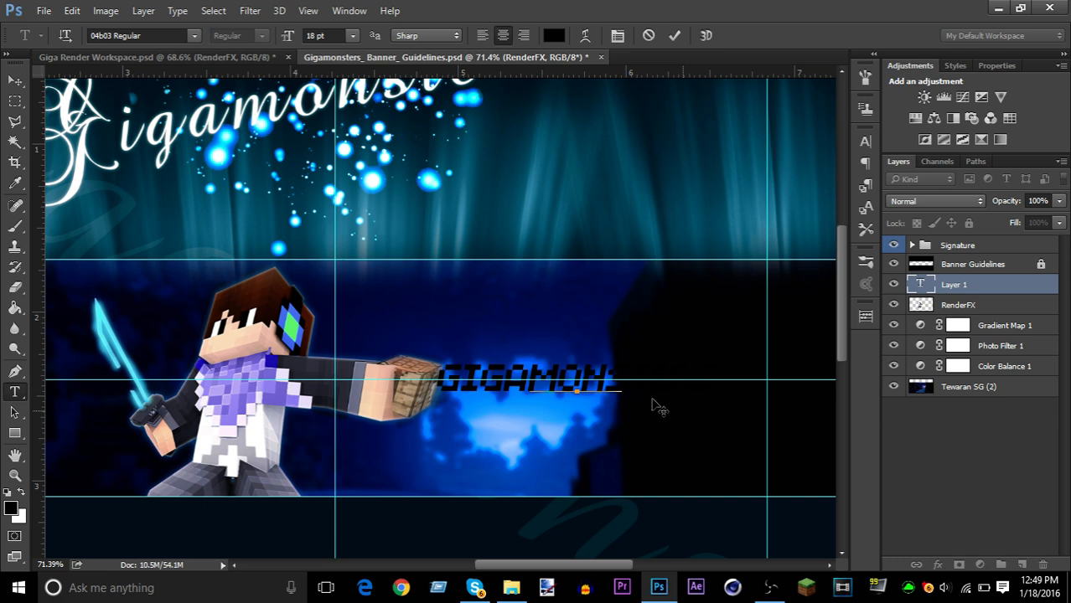
pyautogui.moveTo(521, 356); pyautogui.dragTo(443, 355)
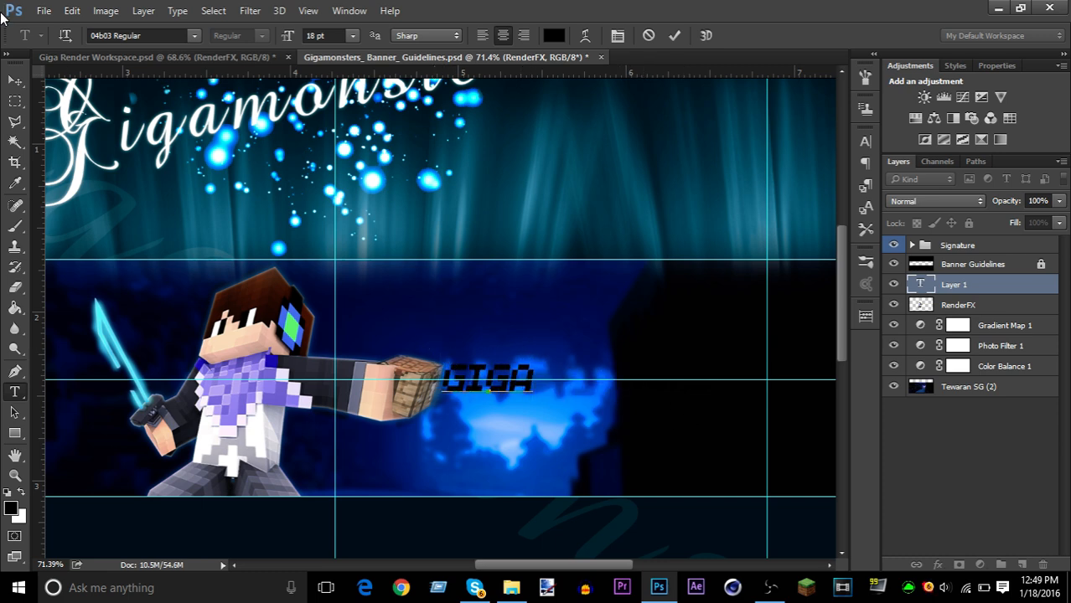
pyautogui.click(15, 79)
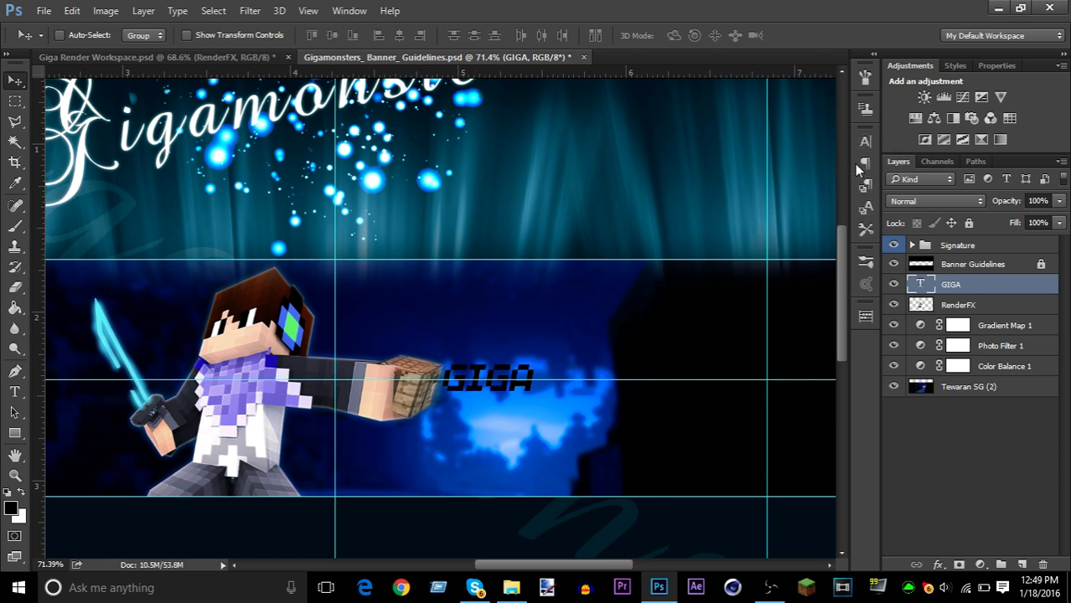
# - Set the GIGA text's tracking to 30
pyautogui.click(863, 139)
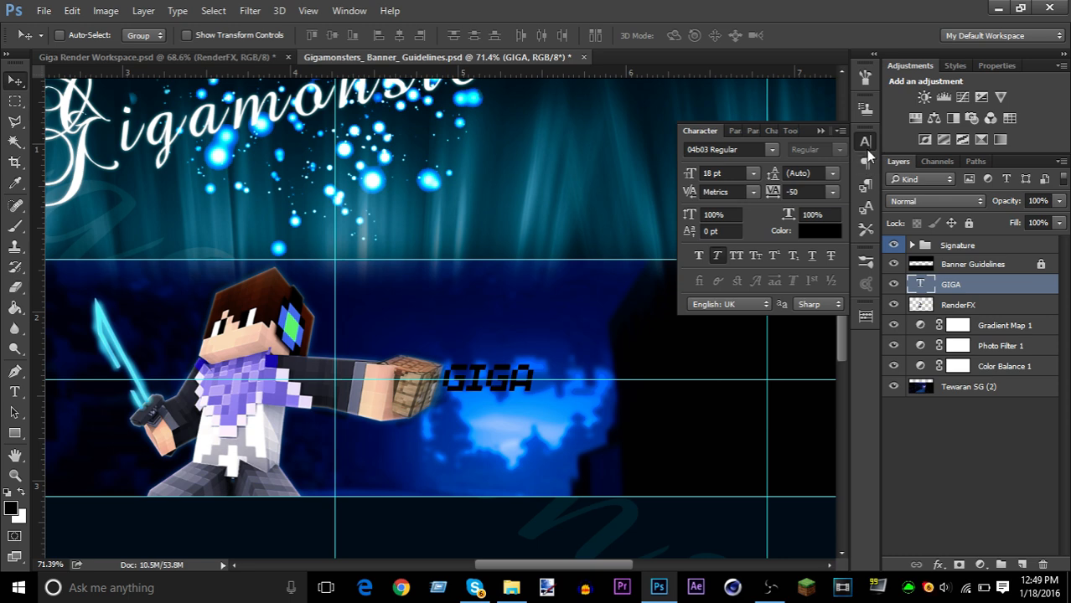
pyautogui.click(308, 10)
pyautogui.moveTo(339, 11)
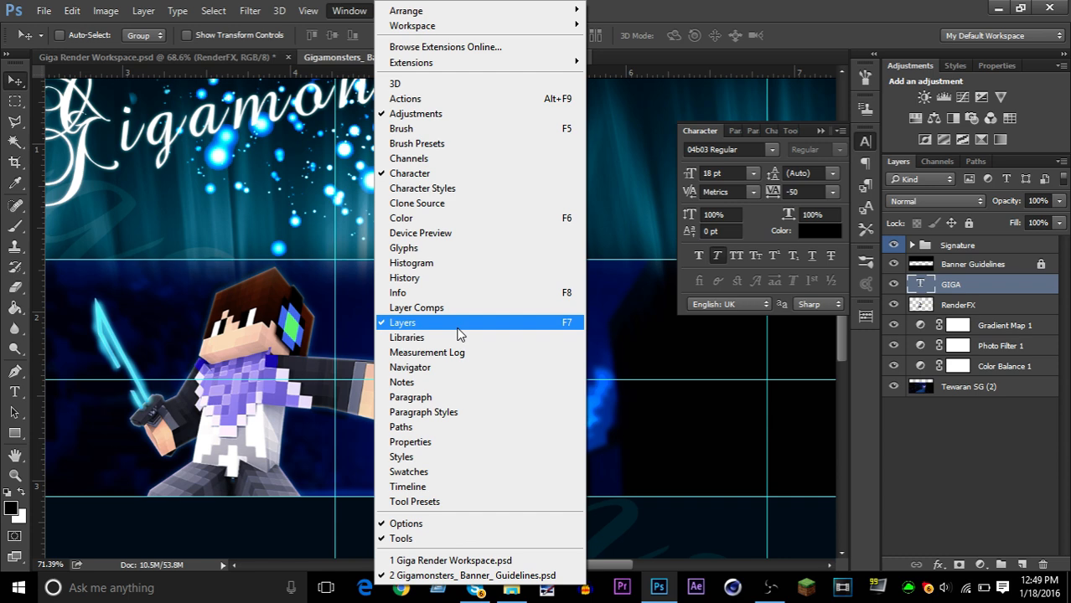
pyautogui.click(719, 129)
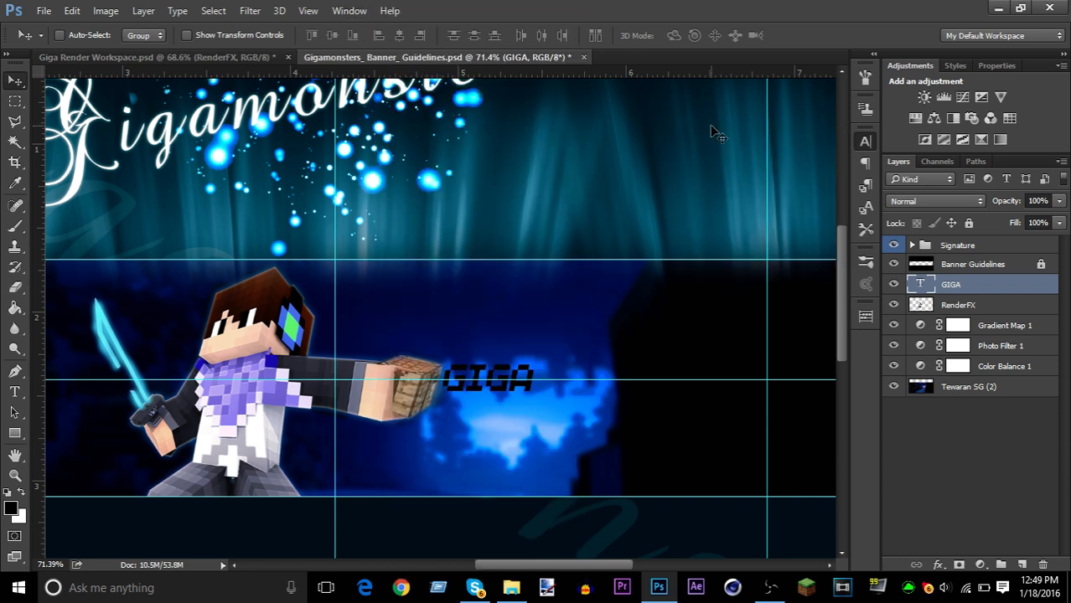
pyautogui.click(871, 148)
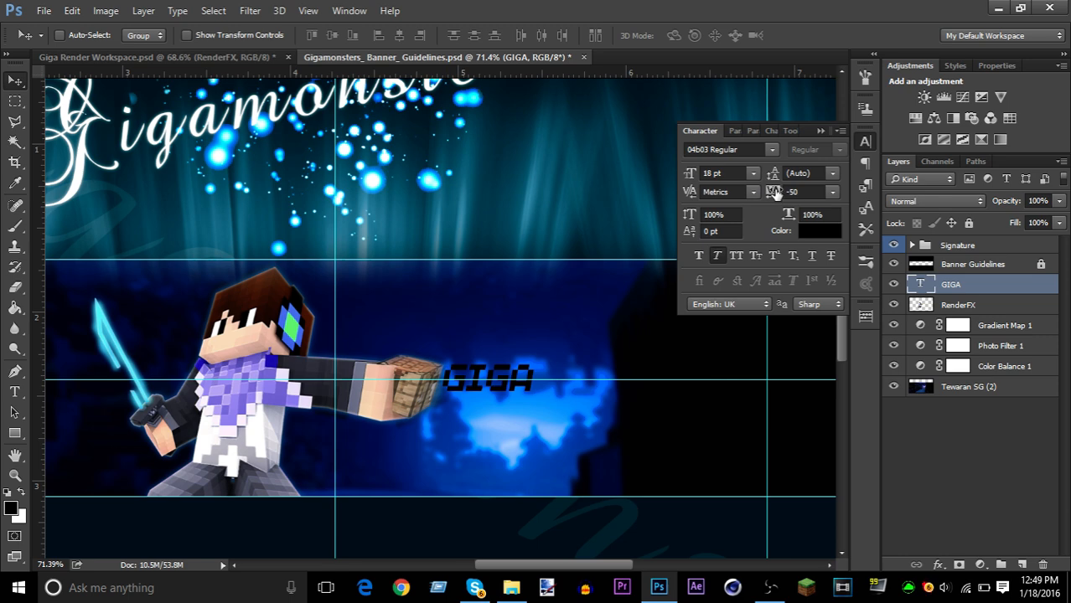
pyautogui.moveTo(775, 193); pyautogui.dragTo(821, 195)
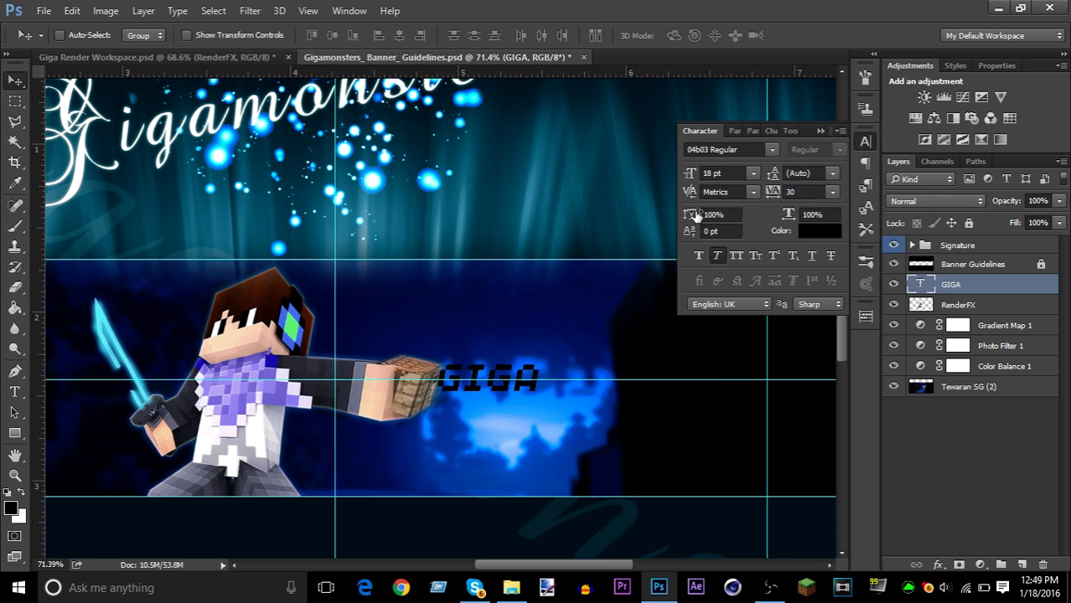
# - Preview several fonts on the GIGA text and apply Bandwidth Bandless BRK Regular
pyautogui.click(769, 148)
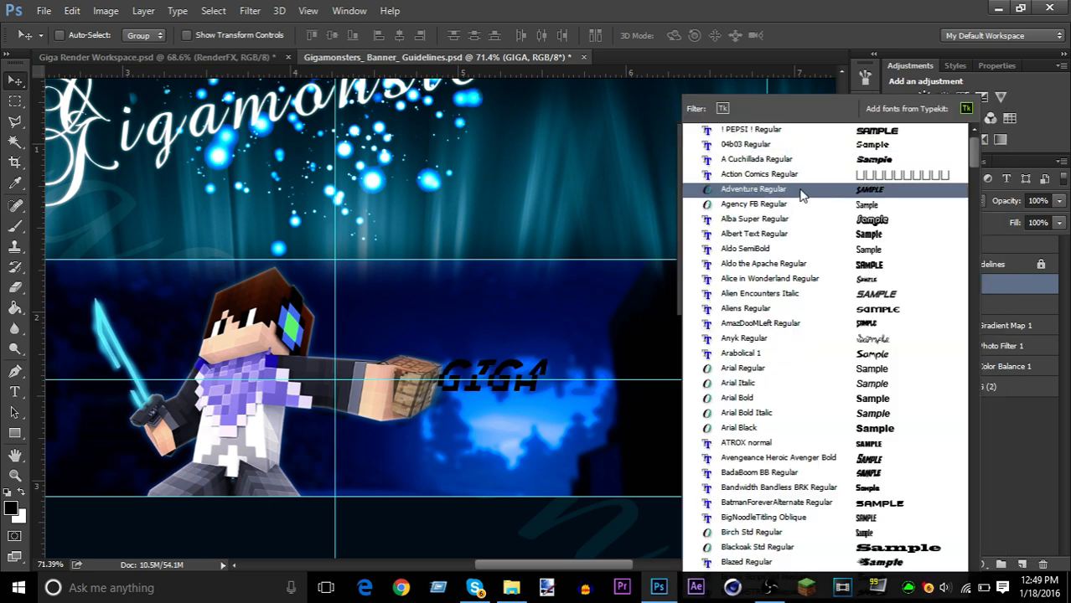
pyautogui.press('Down')
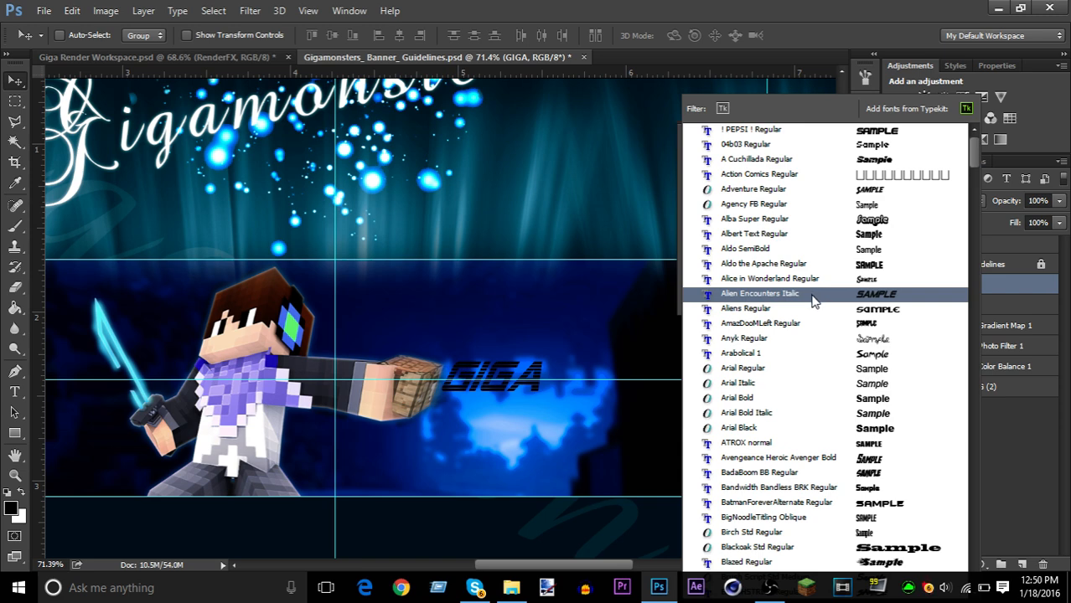
pyautogui.press('Down')
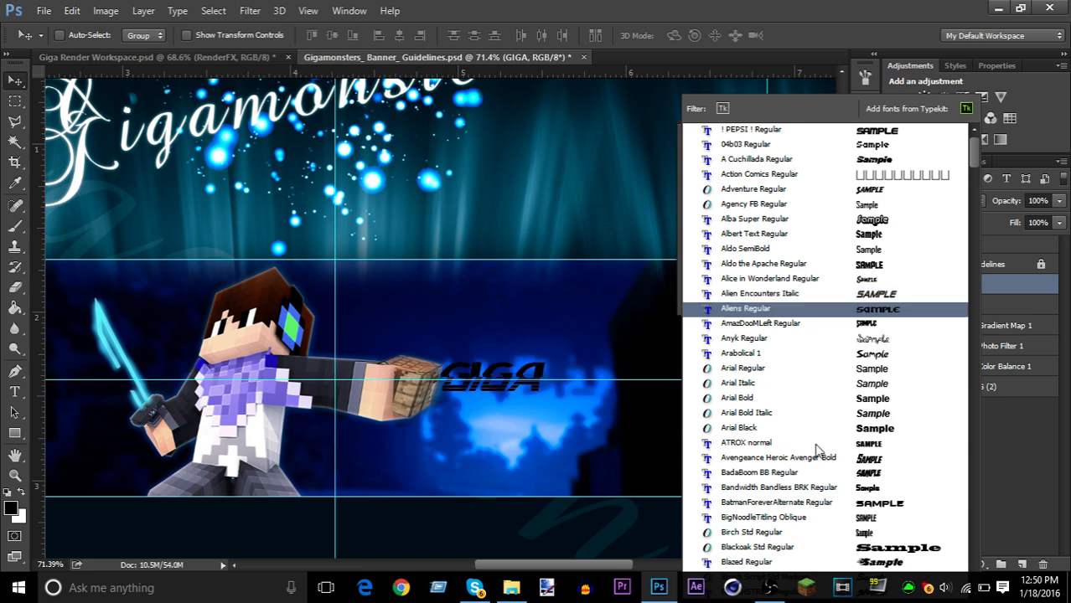
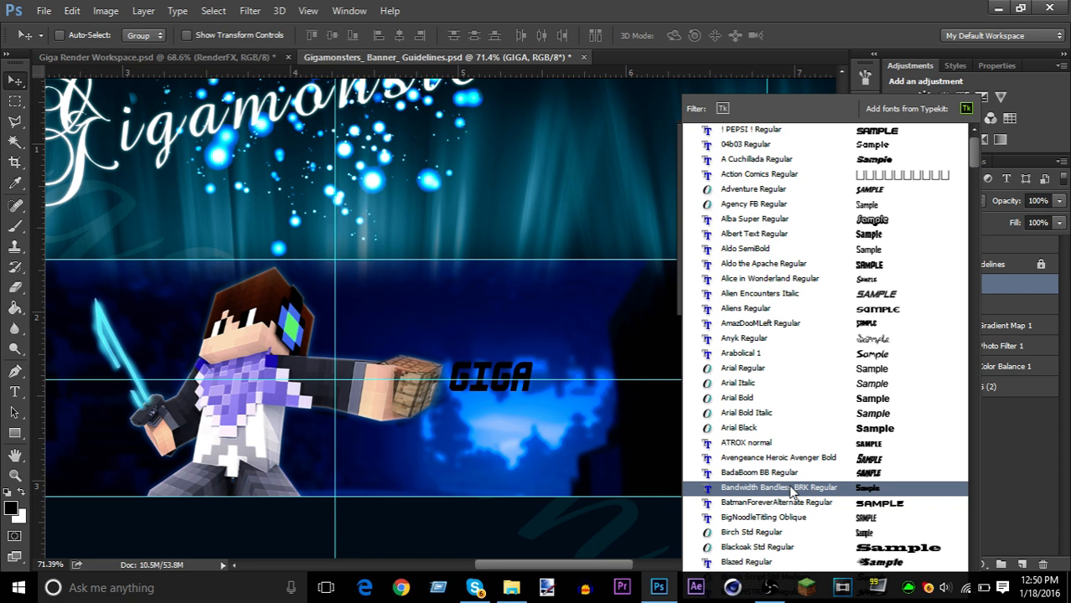
pyautogui.click(791, 493)
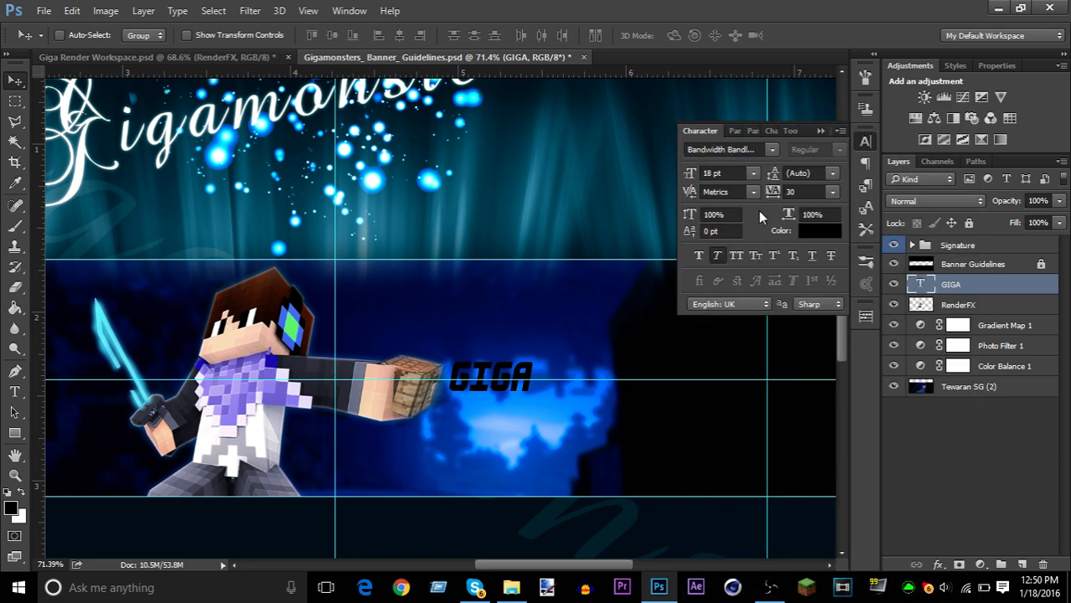
# - Set the GIGA text color to white (ffffff) and turn off its faux italic style
pyautogui.click(811, 237)
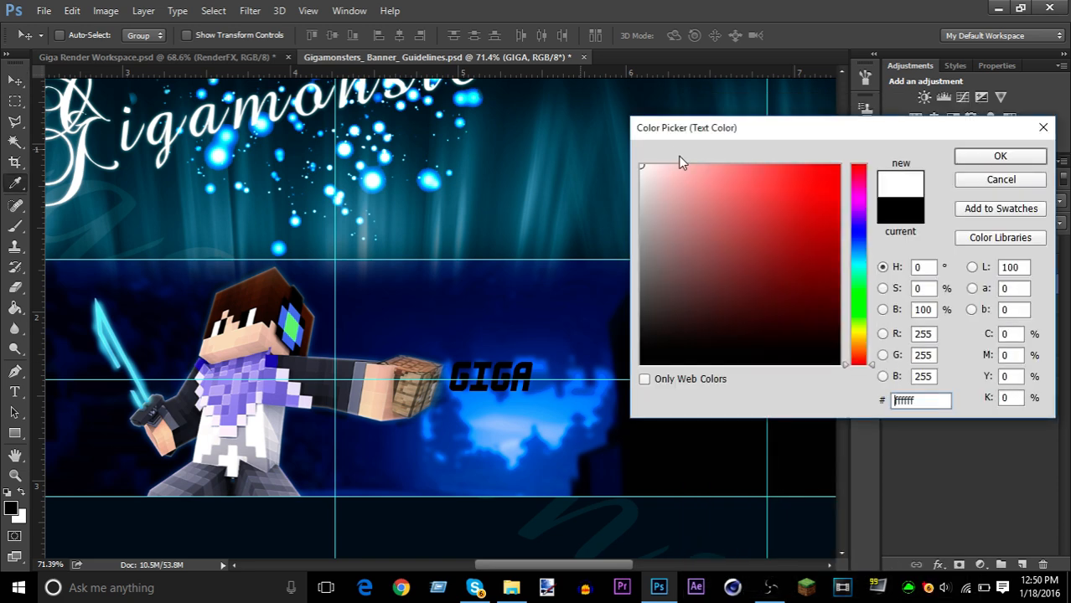
pyautogui.click(1025, 157)
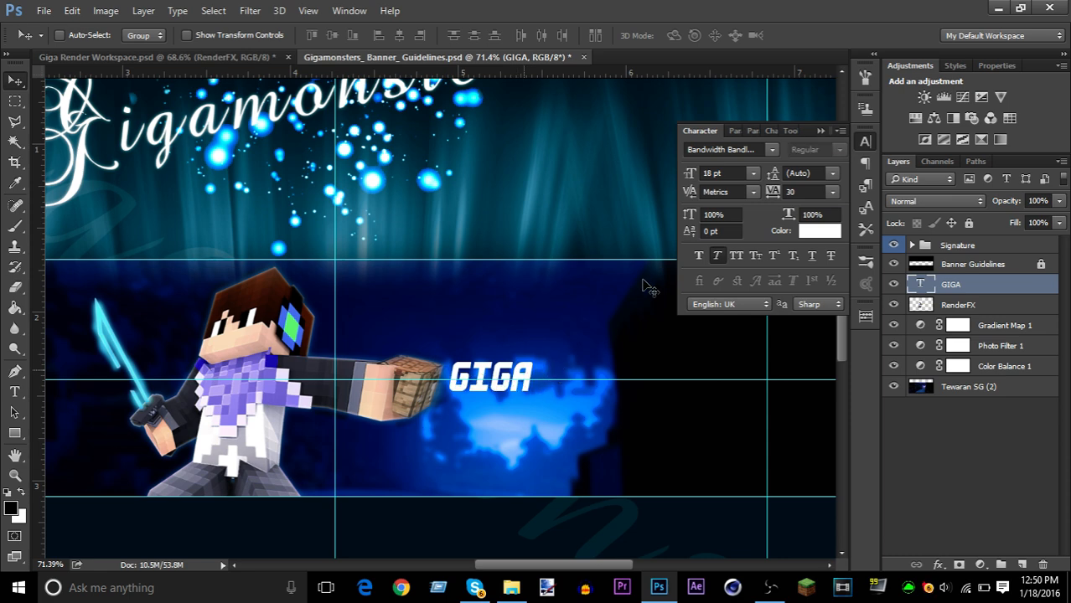
pyautogui.click(717, 255)
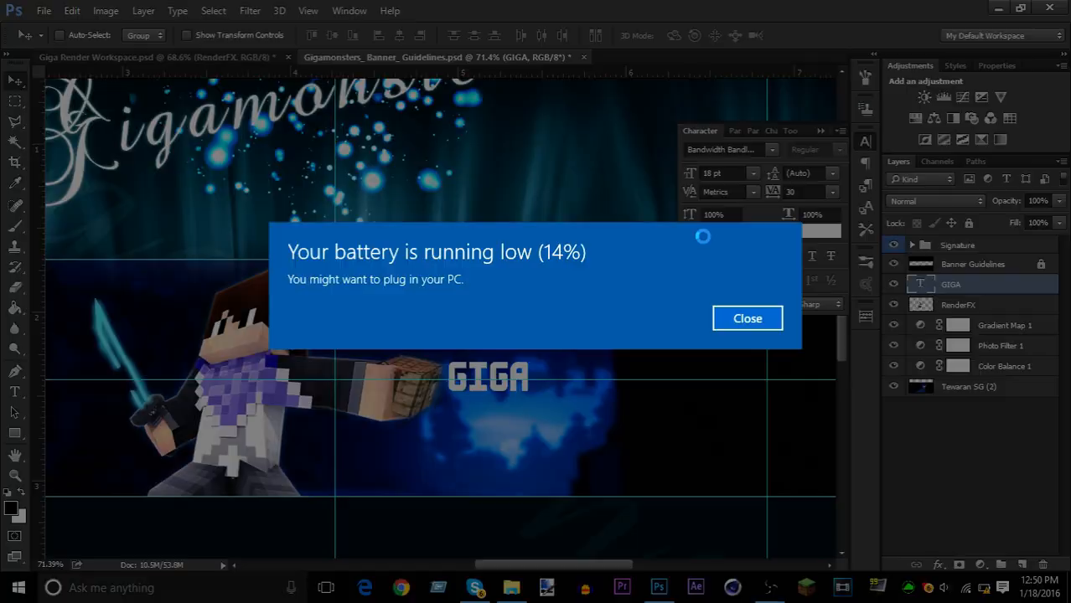
pyautogui.click(747, 319)
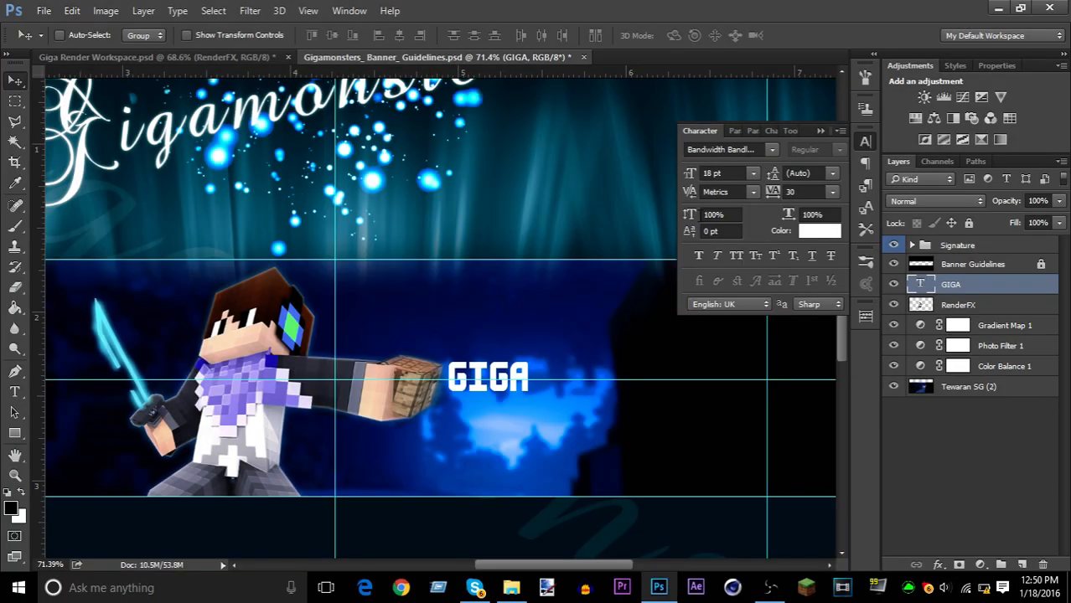
# - Move the GIGA text slightly left and down, up against the character's wooden block
pyautogui.click(752, 192)
pyautogui.click(766, 191)
pyautogui.click(821, 130)
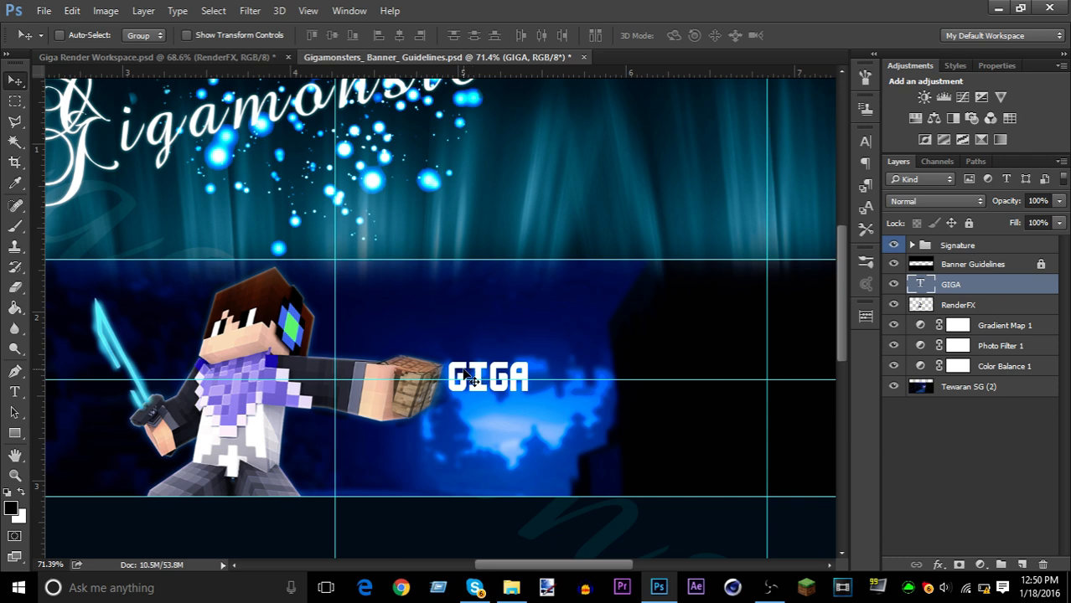
pyautogui.moveTo(482, 369)
pyautogui.mouseDown()
pyautogui.moveTo(485, 360)
pyautogui.moveTo(461, 402)
pyautogui.moveTo(430, 413)
pyautogui.moveTo(463, 365)
pyautogui.moveTo(484, 360)
pyautogui.mouseUp()
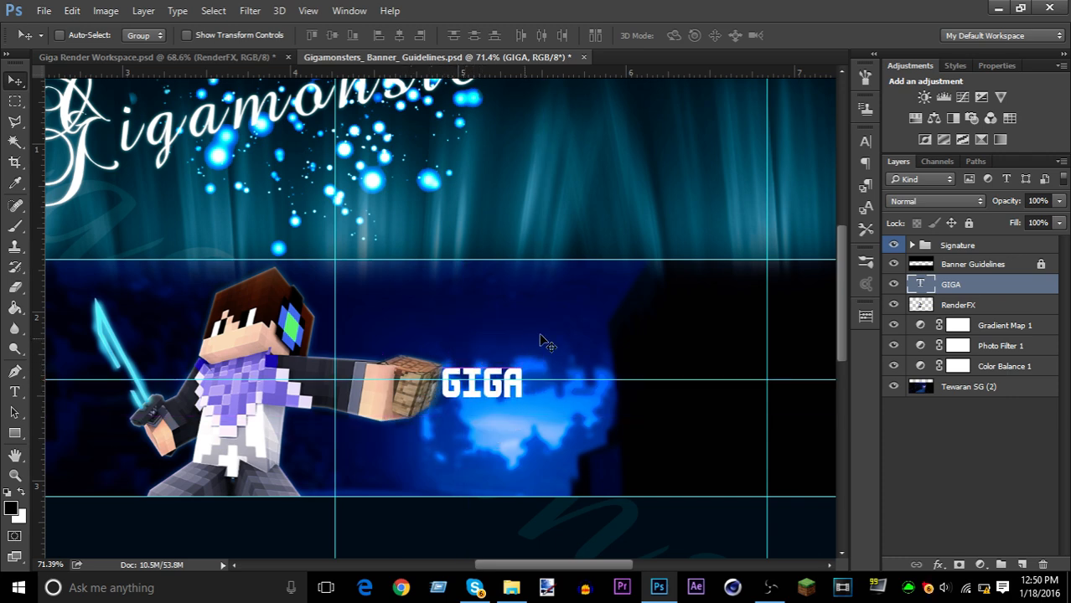
# - Change the GIGA text's font to Aldo the Apache Regular
pyautogui.click(866, 142)
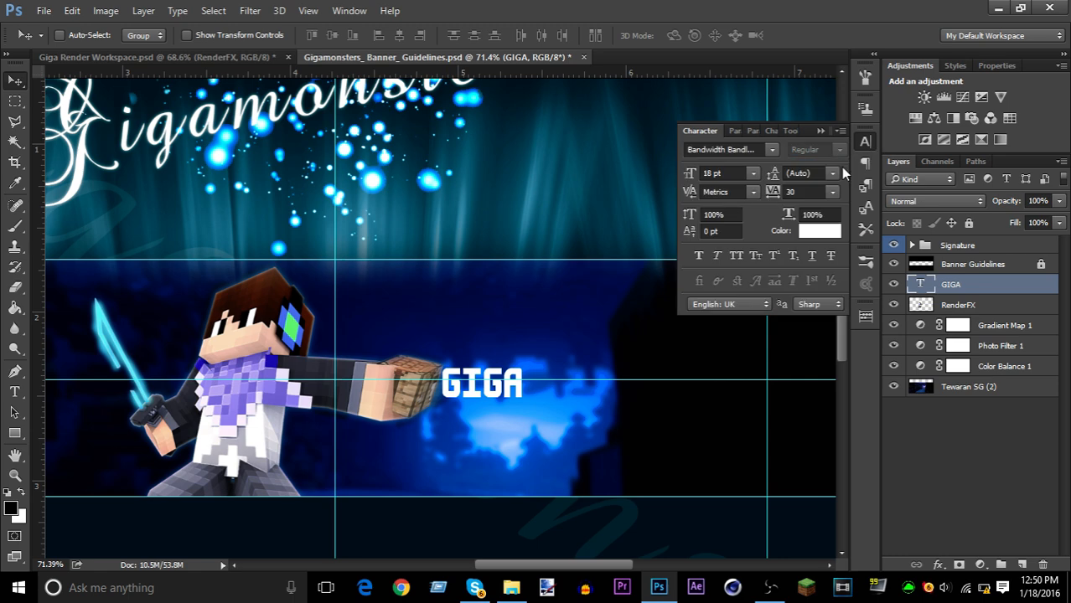
pyautogui.click(776, 150)
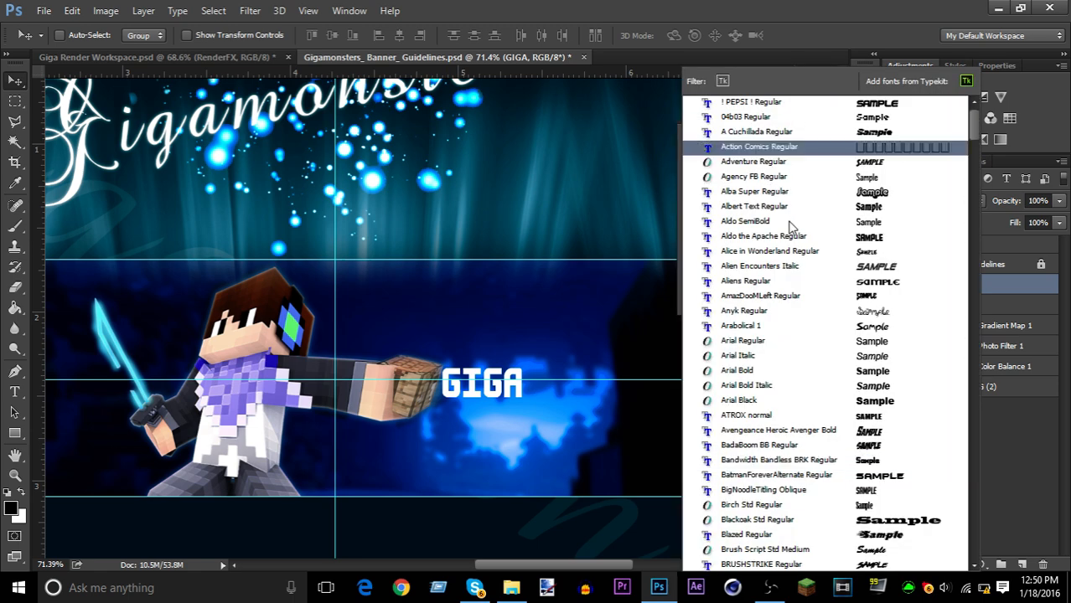
pyautogui.press('Down')
pyautogui.press('Down')
pyautogui.press('Down')
pyautogui.press('Down')
pyautogui.press('Down')
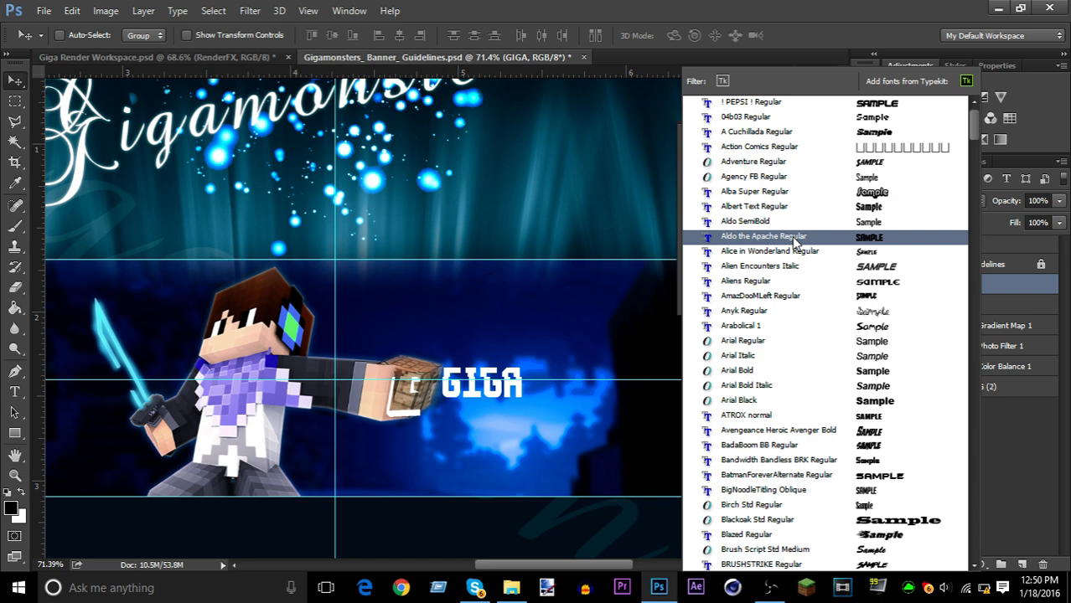
pyautogui.click(794, 238)
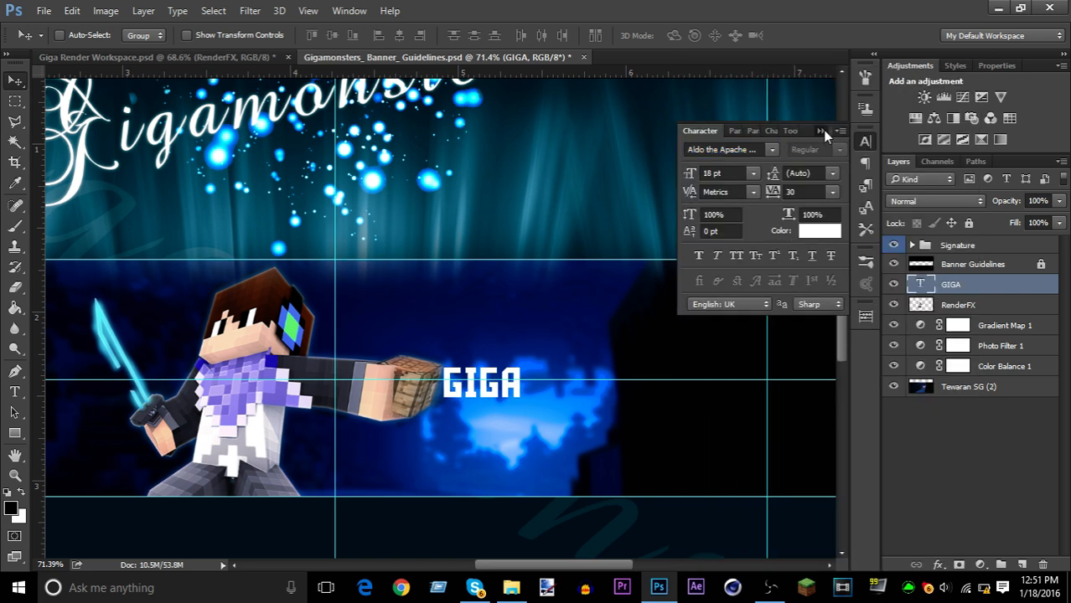
# - Widen the GIGA text's letter spacing, settling on a tracking value of 75
pyautogui.moveTo(777, 199); pyautogui.dragTo(776, 197)
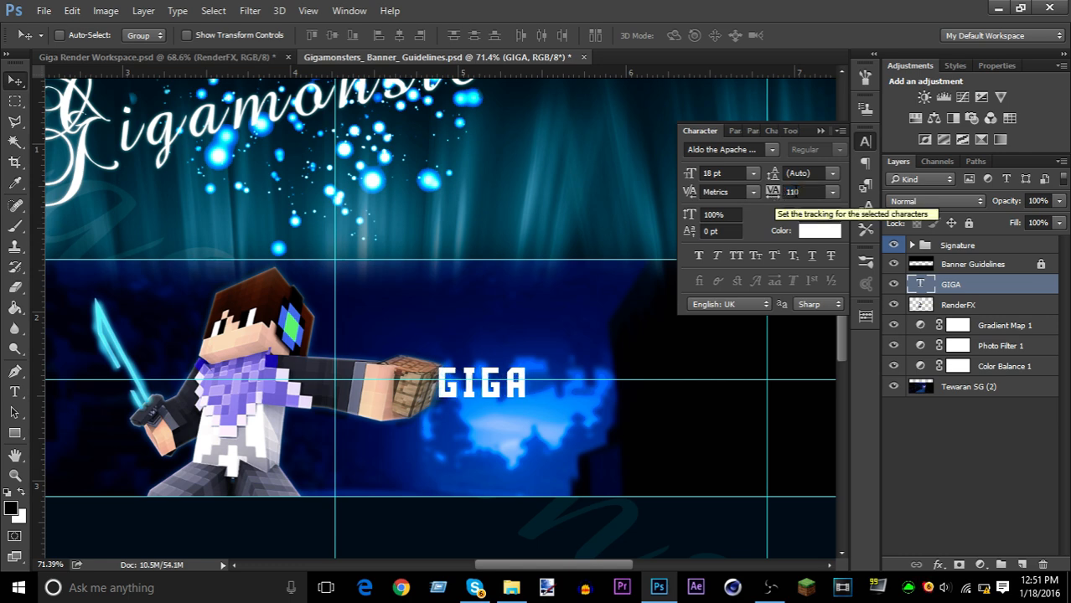
pyautogui.click(832, 192)
pyautogui.click(817, 411)
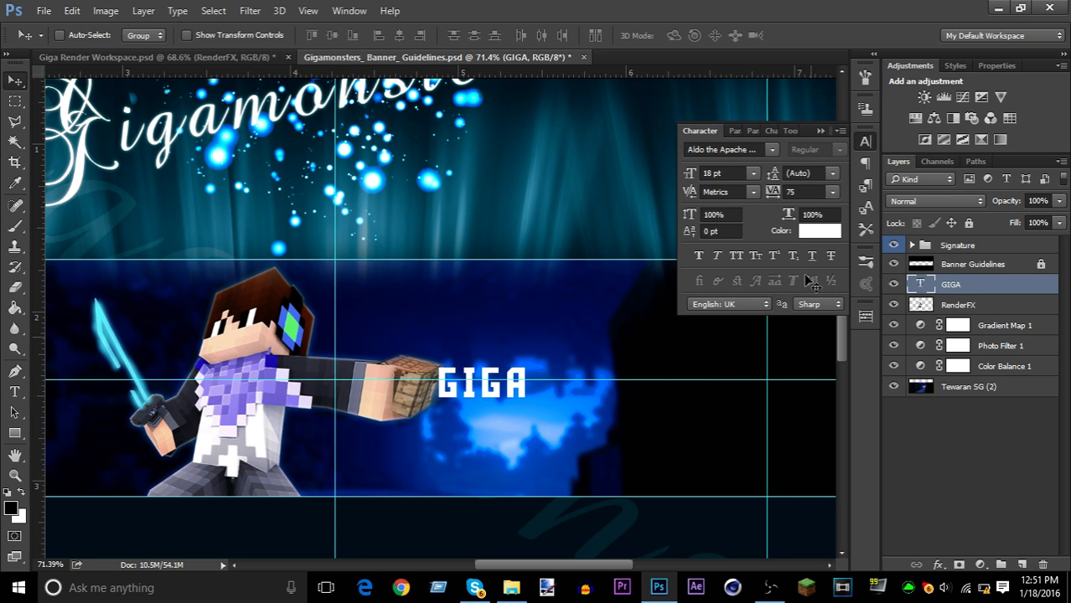
# - Put away the character settings and move the GIGA text slightly down beside the wooden block
pyautogui.click(821, 130)
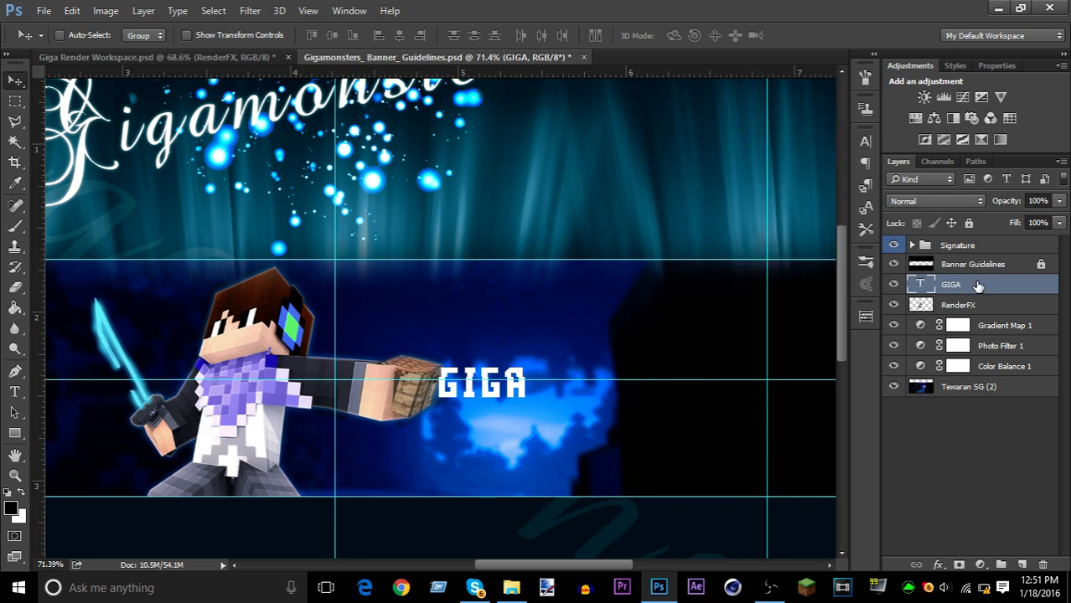
pyautogui.moveTo(488, 395)
pyautogui.mouseDown()
pyautogui.moveTo(437, 447)
pyautogui.moveTo(411, 446)
pyautogui.moveTo(495, 381)
pyautogui.moveTo(477, 353)
pyautogui.moveTo(381, 317)
pyautogui.moveTo(490, 400)
pyautogui.mouseUp()
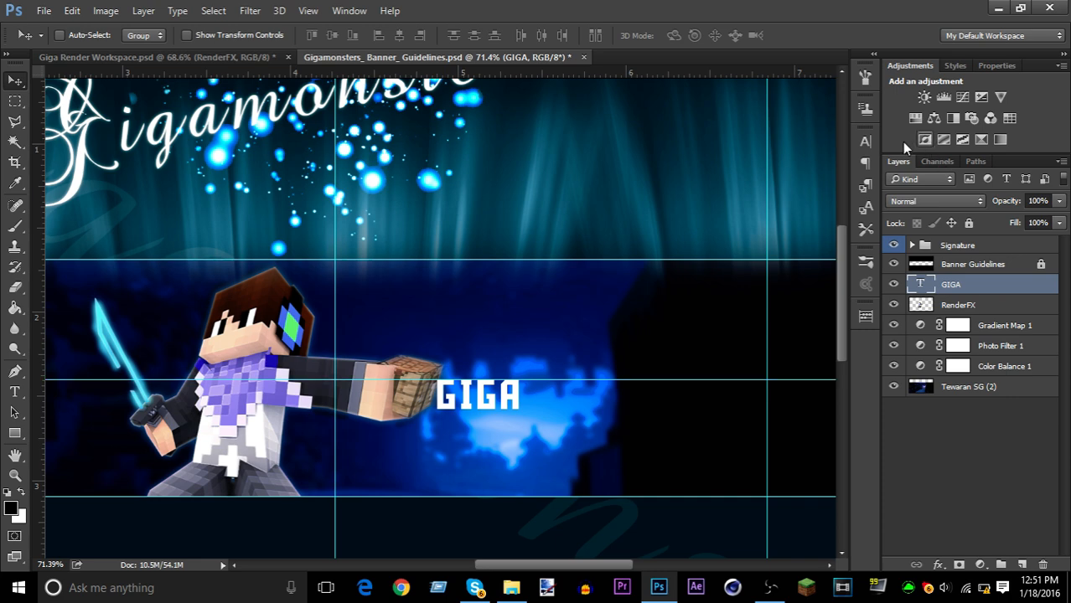
# - Open the GIGA layer's blending options and try the black-to-white Gradient Overlay in Overlay mode at 100% opacity
pyautogui.rightClick(943, 284)
pyautogui.click(821, 194)
pyautogui.press('h')
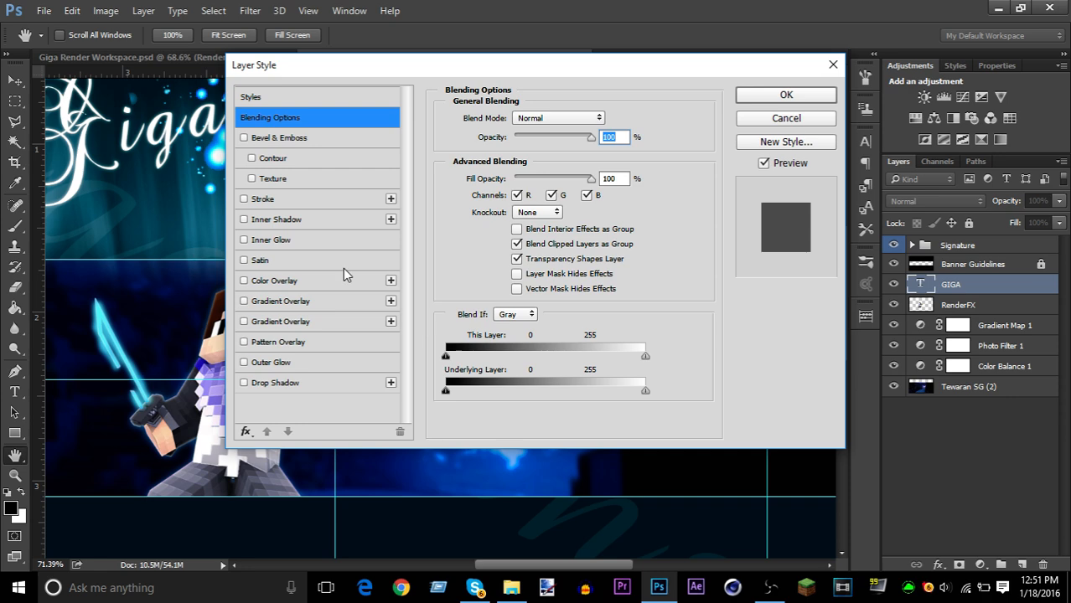
pyautogui.click(295, 302)
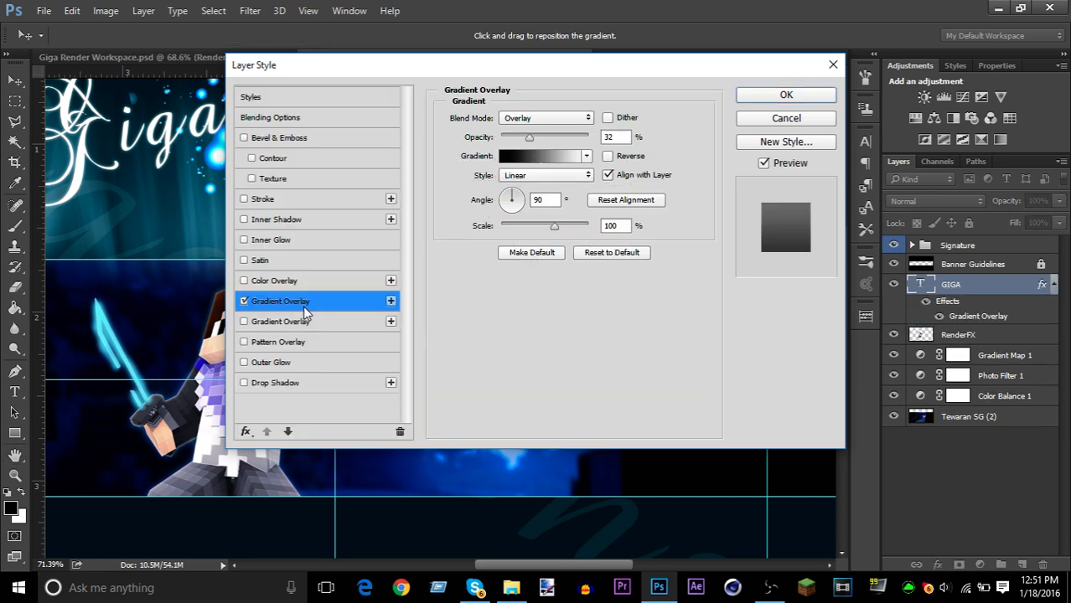
pyautogui.click(769, 587)
pyautogui.click(741, 354)
pyautogui.moveTo(641, 78); pyautogui.dragTo(1010, 128)
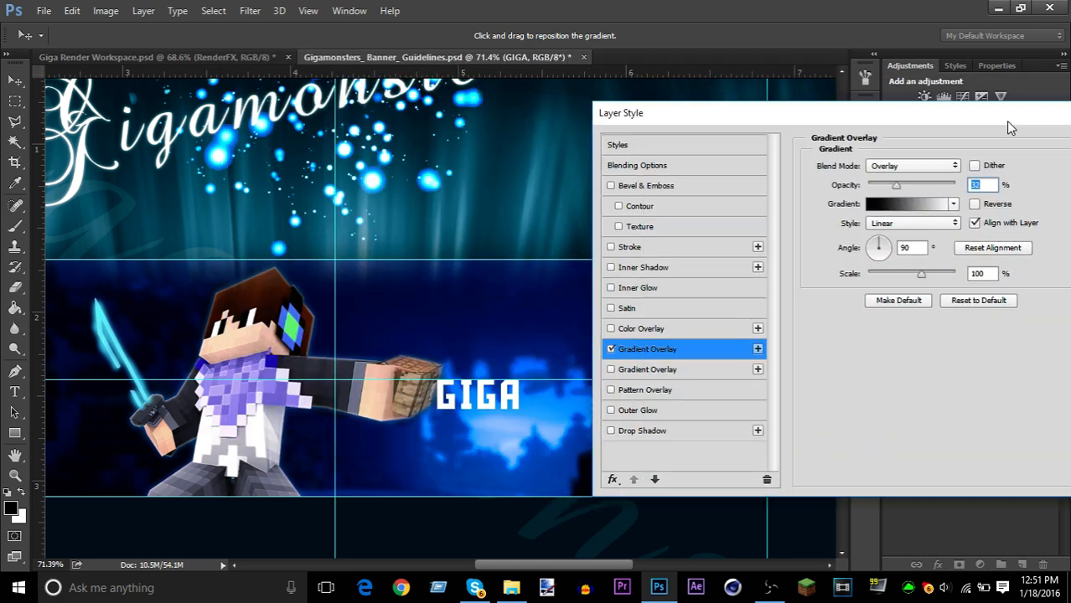
pyautogui.click(955, 185)
pyautogui.click(612, 350)
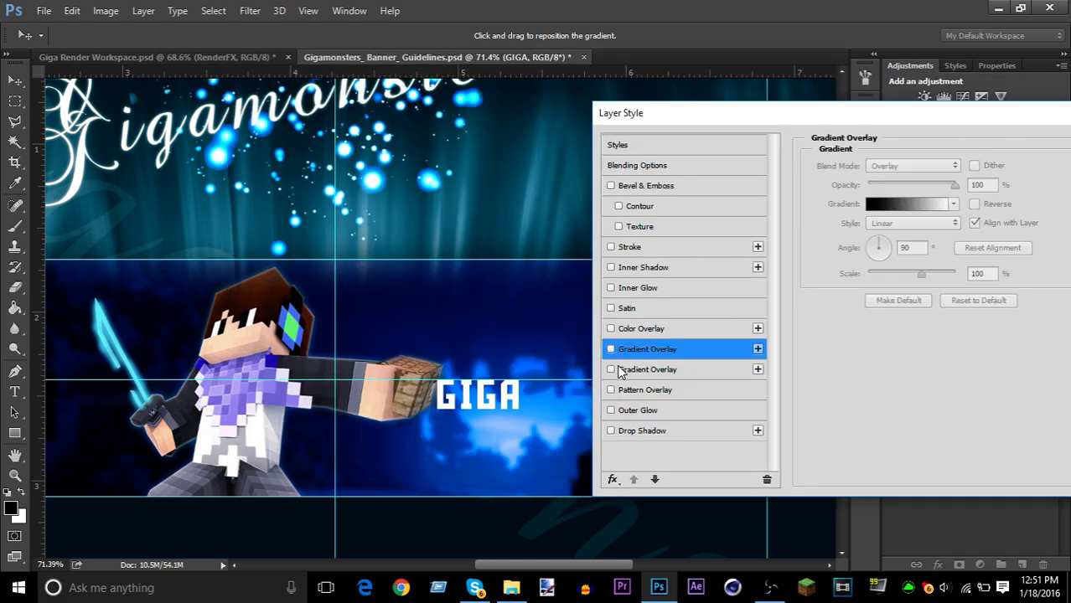
# - Enable the teal Gradient Overlay in Normal mode at 100% opacity, and the black-to-white overlay above it at 53%
pyautogui.click(624, 370)
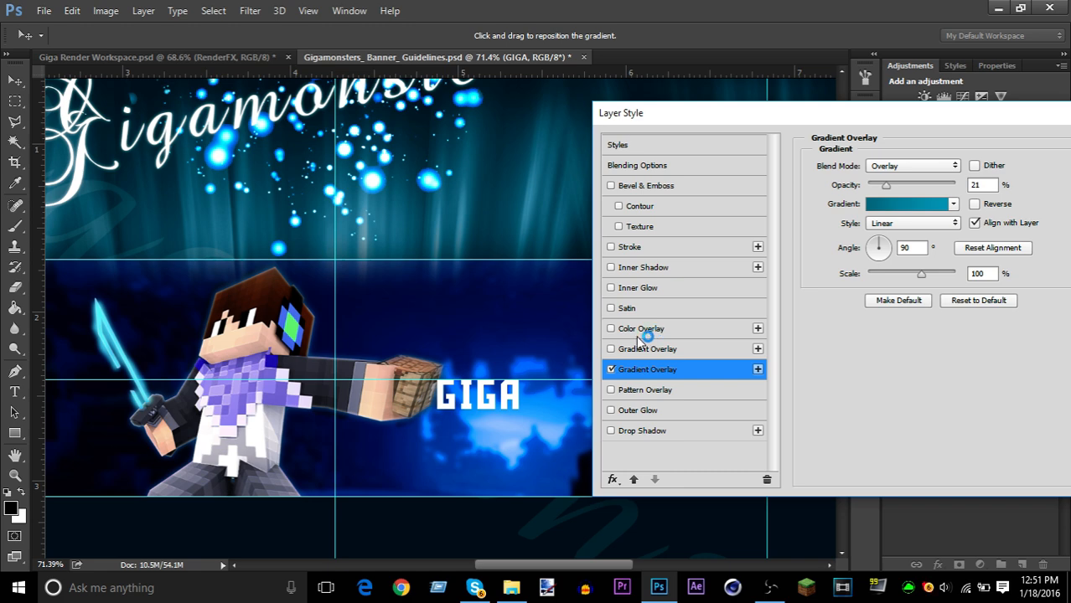
pyautogui.click(956, 186)
pyautogui.moveTo(957, 186)
pyautogui.mouseDown()
pyautogui.moveTo(914, 181)
pyautogui.moveTo(932, 188)
pyautogui.moveTo(916, 193)
pyautogui.moveTo(963, 186)
pyautogui.mouseUp()
pyautogui.click(914, 167)
pyautogui.click(897, 163)
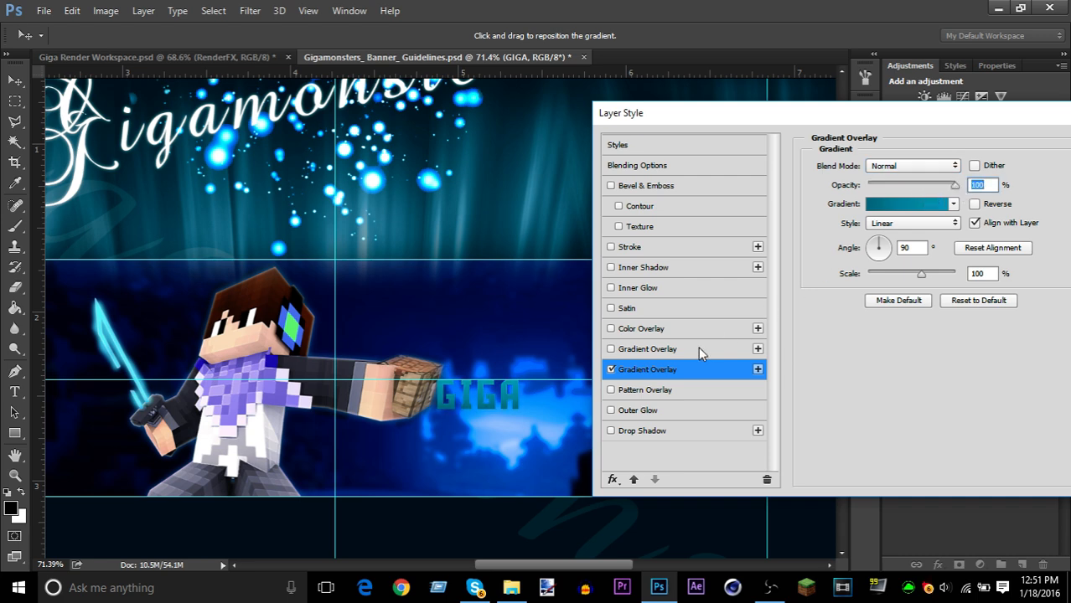
pyautogui.click(612, 350)
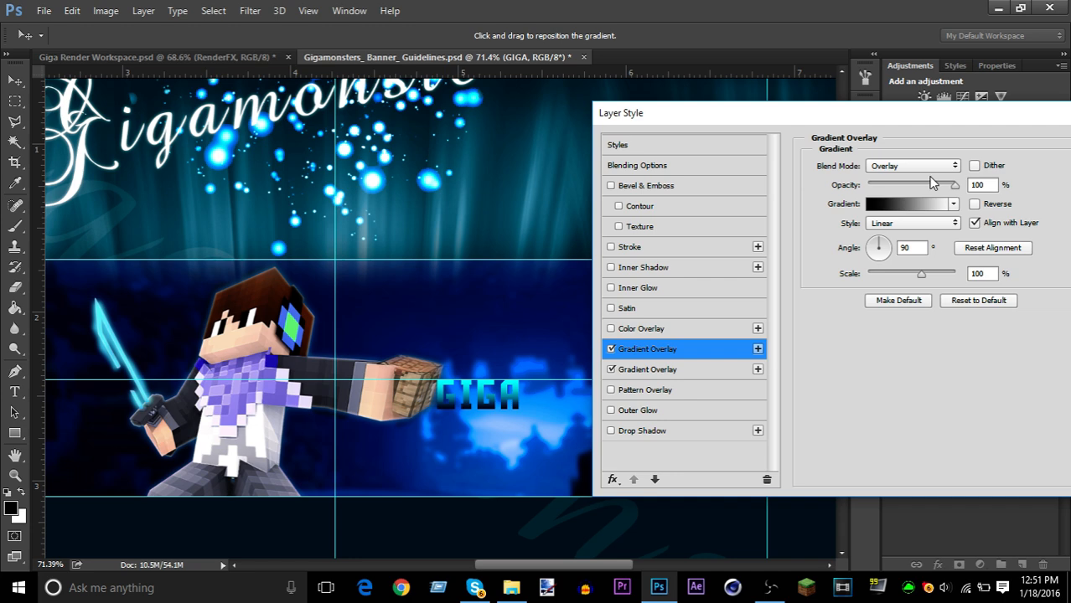
pyautogui.moveTo(933, 184); pyautogui.dragTo(914, 189)
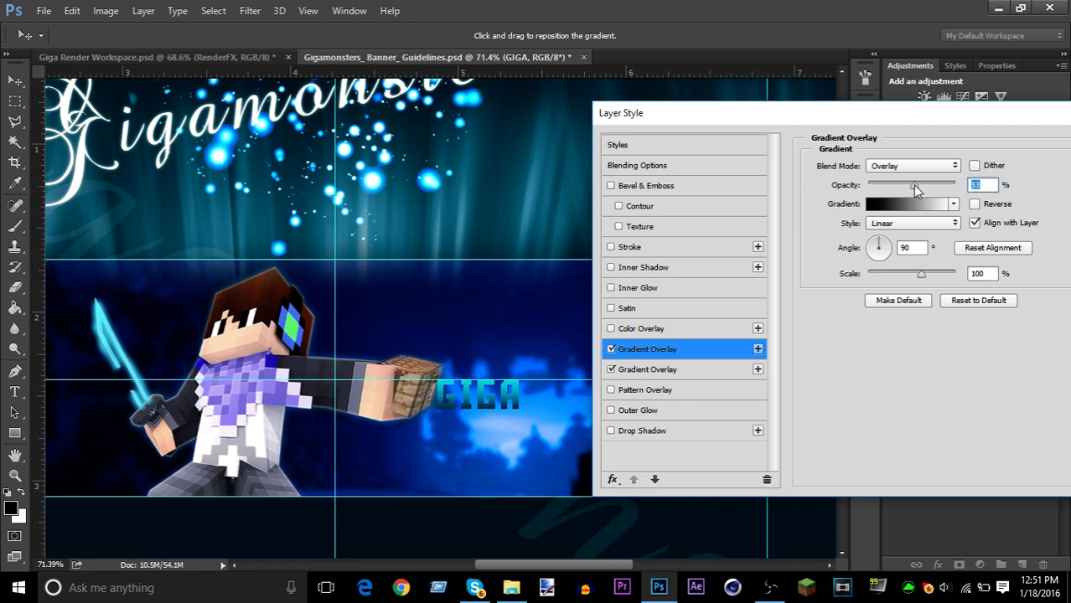
# - Open the lower overlay's gradient for editing and try the Violet, Orange and Vintage1 presets on the GIGA text
pyautogui.click(657, 370)
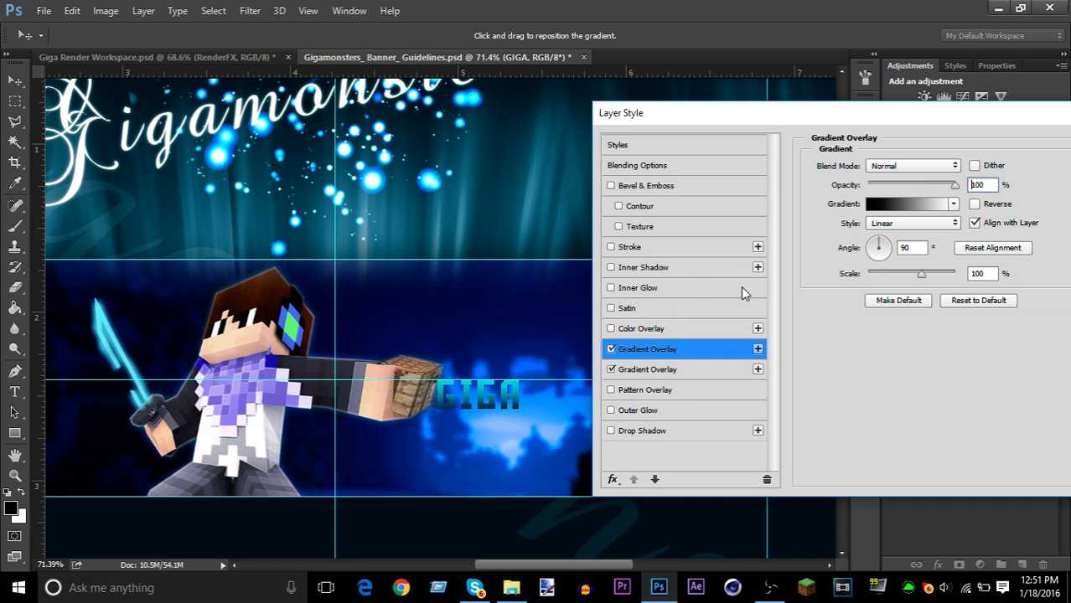
pyautogui.click(900, 205)
pyautogui.click(816, 181)
pyautogui.click(916, 157)
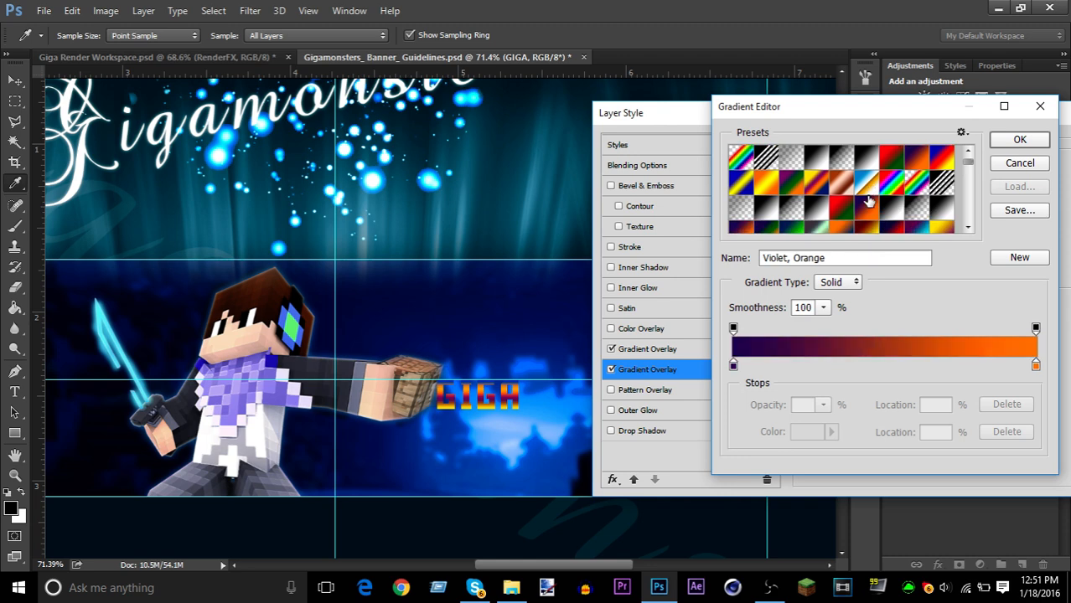
pyautogui.scroll(-3, 869, 201)
pyautogui.click(869, 201)
pyautogui.scroll(-3, 869, 201)
pyautogui.click(869, 201)
pyautogui.scroll(-1, 869, 201)
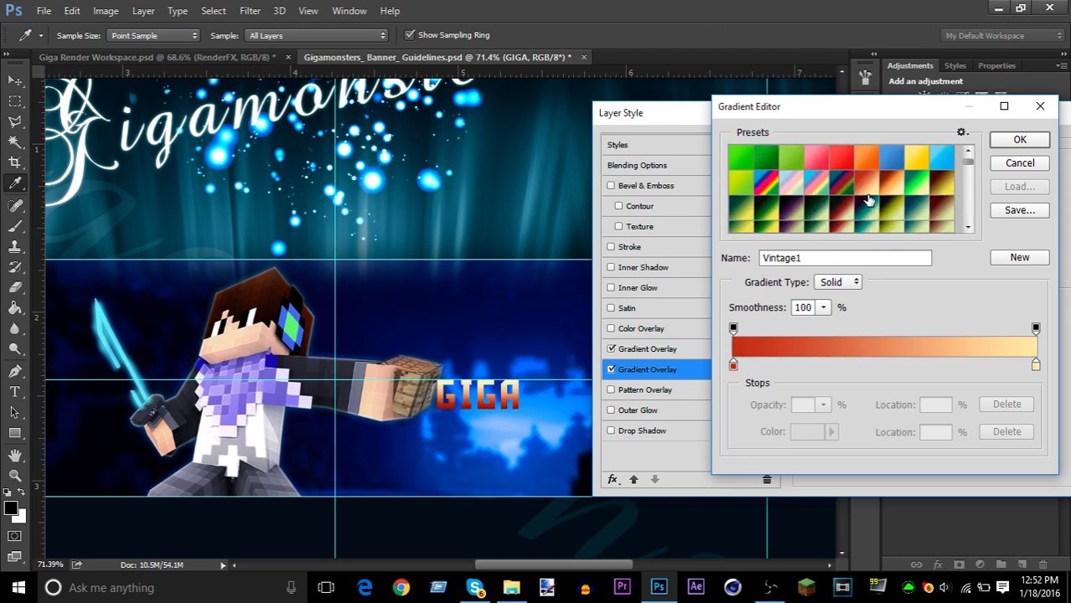
# - Try the Green 6 - Semi Flat, Orange 5 - 3D and Blue 19 - Pipe gradient presets on the GIGA text
pyautogui.scroll(-3, 869, 201)
pyautogui.scroll(-3, 792, 195)
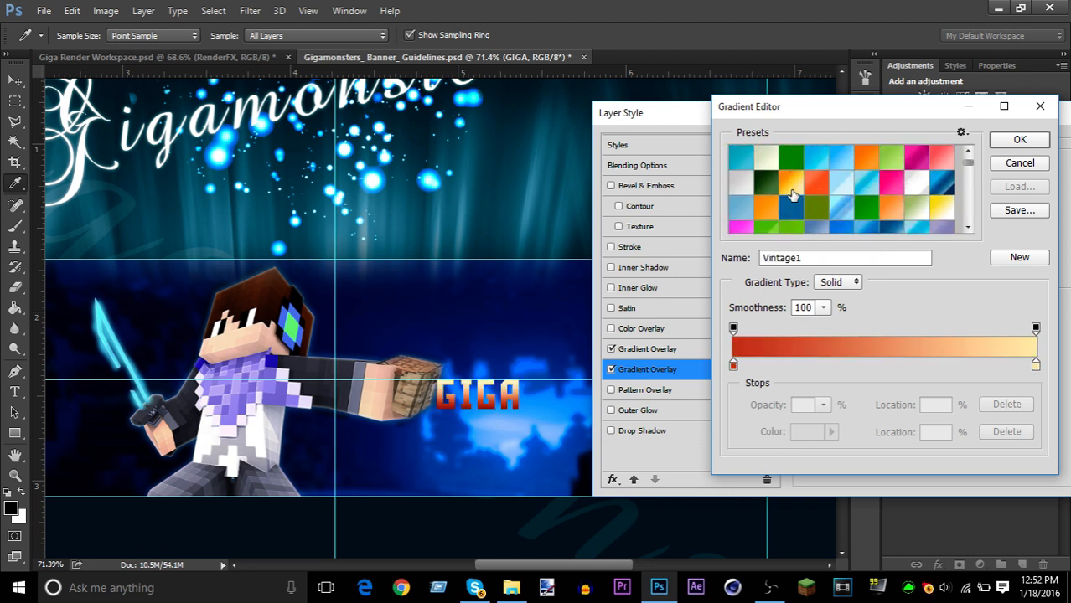
pyautogui.click(793, 205)
pyautogui.click(815, 210)
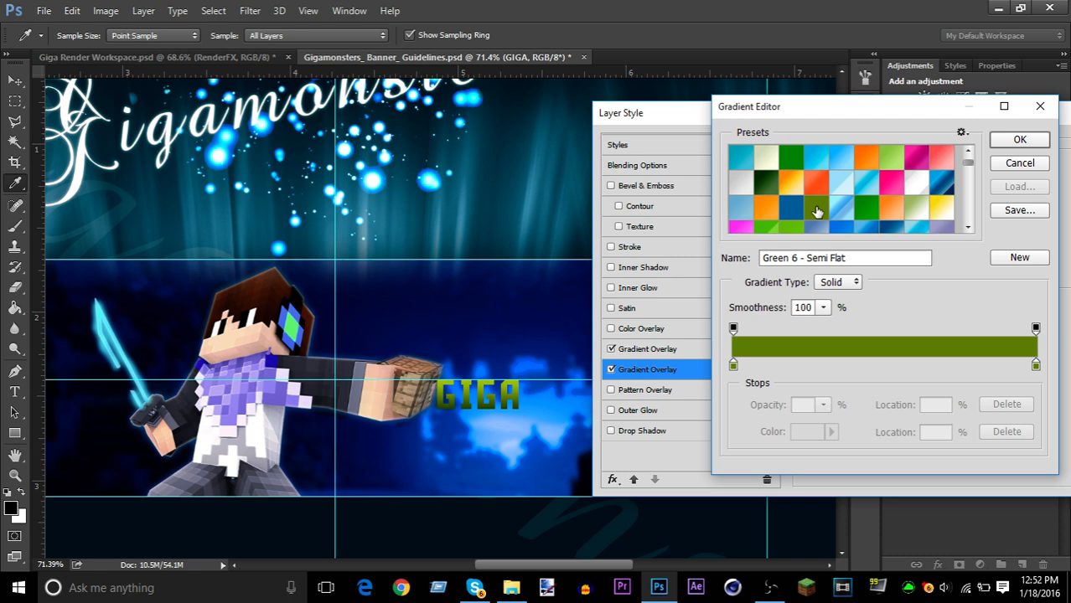
pyautogui.click(839, 210)
pyautogui.click(868, 159)
pyautogui.scroll(-4, 873, 172)
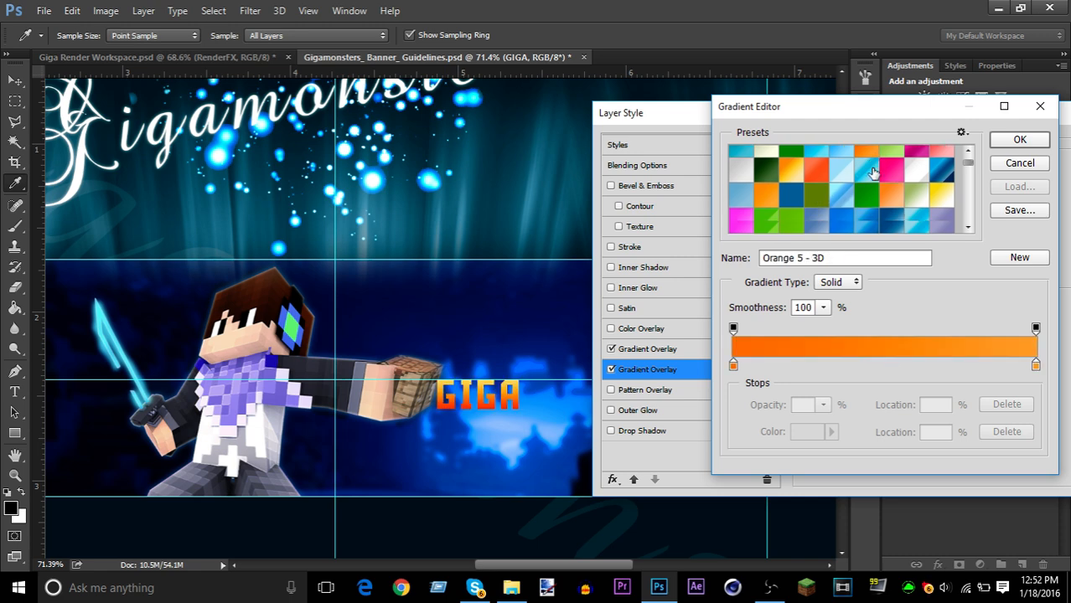
pyautogui.click(844, 182)
# - Try the Gradient 028, Gradient 037 and purple-to-cyan Custom presets on the GIGA text
pyautogui.scroll(-5, 834, 186)
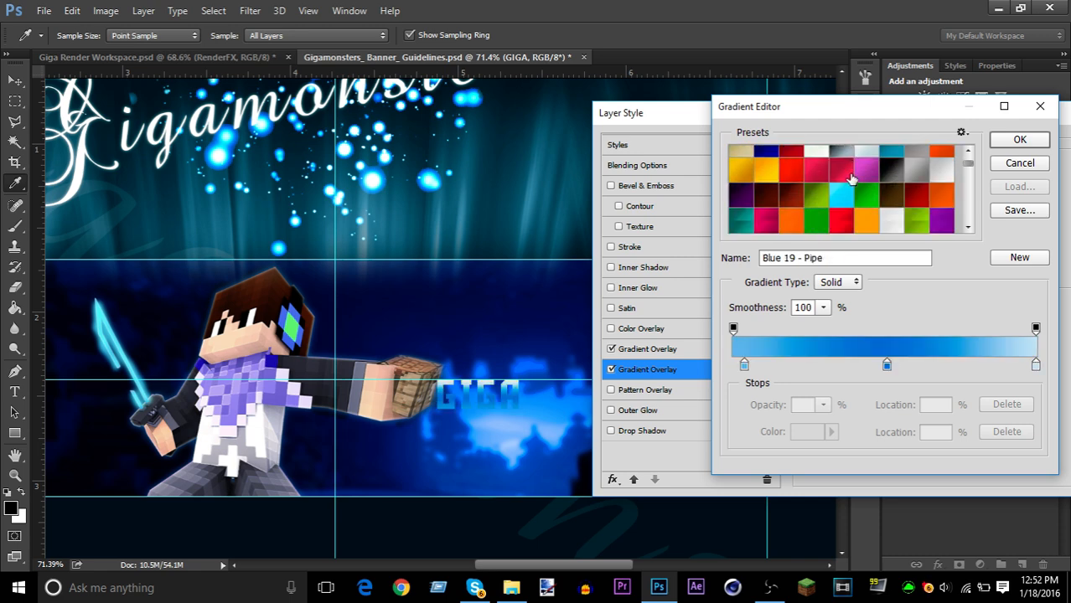
pyautogui.scroll(-6, 832, 183)
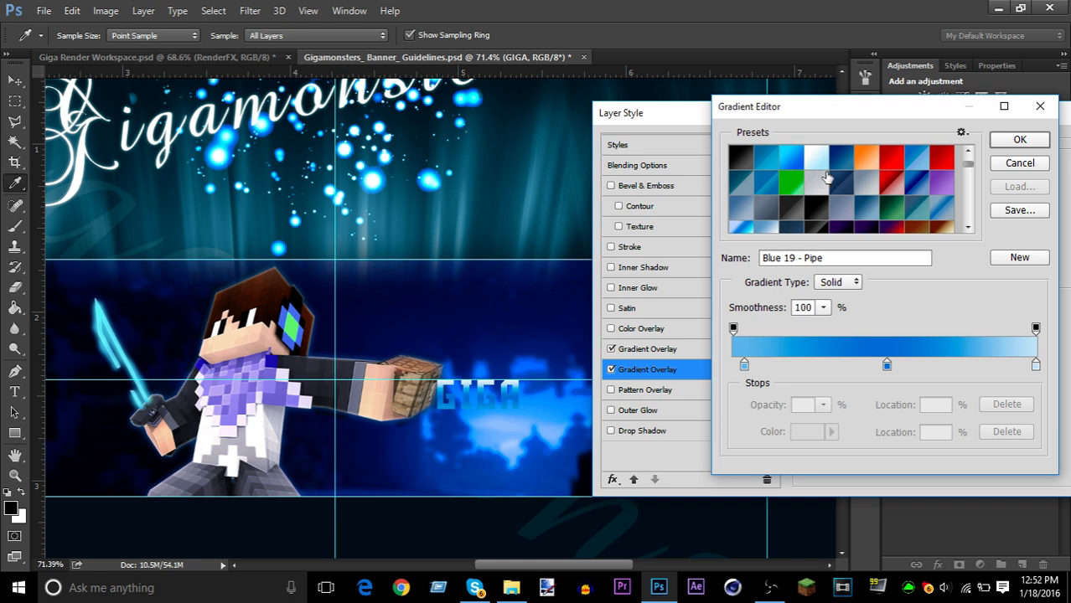
pyautogui.click(860, 160)
pyautogui.click(842, 164)
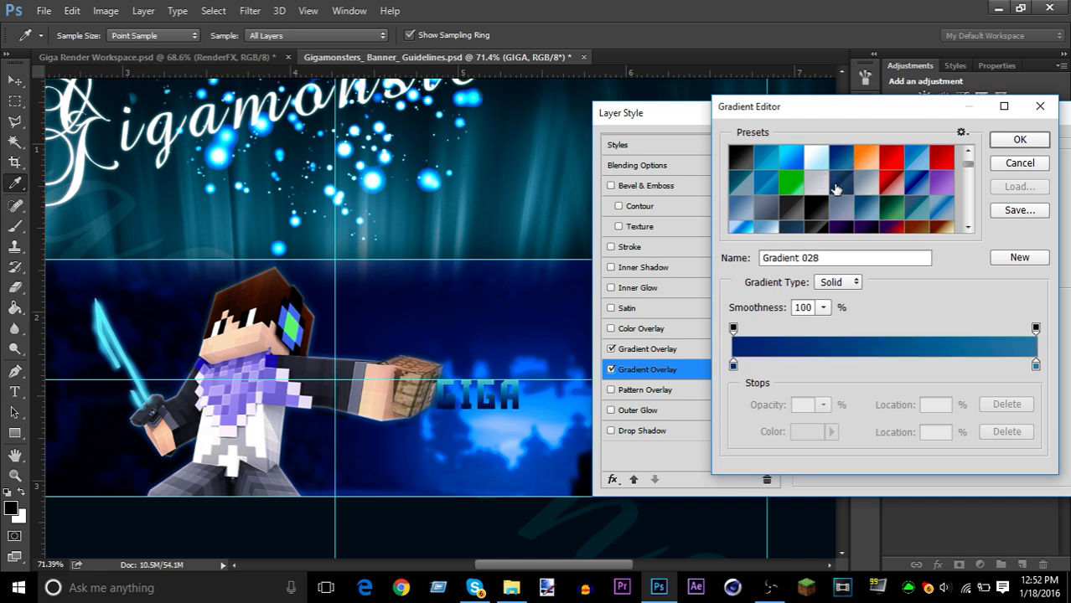
pyautogui.click(835, 188)
pyautogui.scroll(-6, 834, 172)
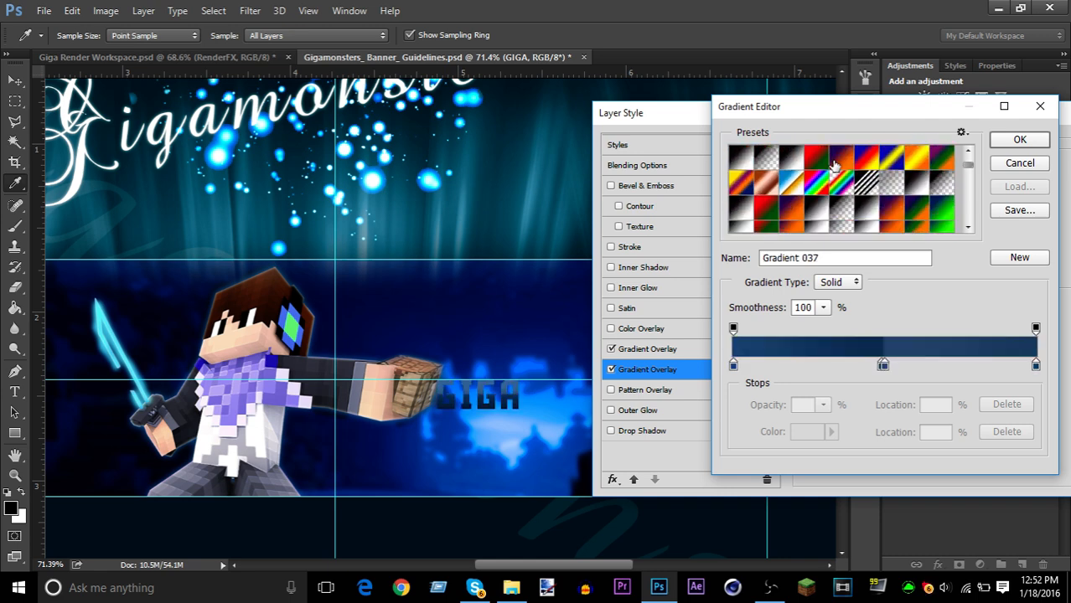
pyautogui.scroll(-3, 834, 165)
pyautogui.click(837, 192)
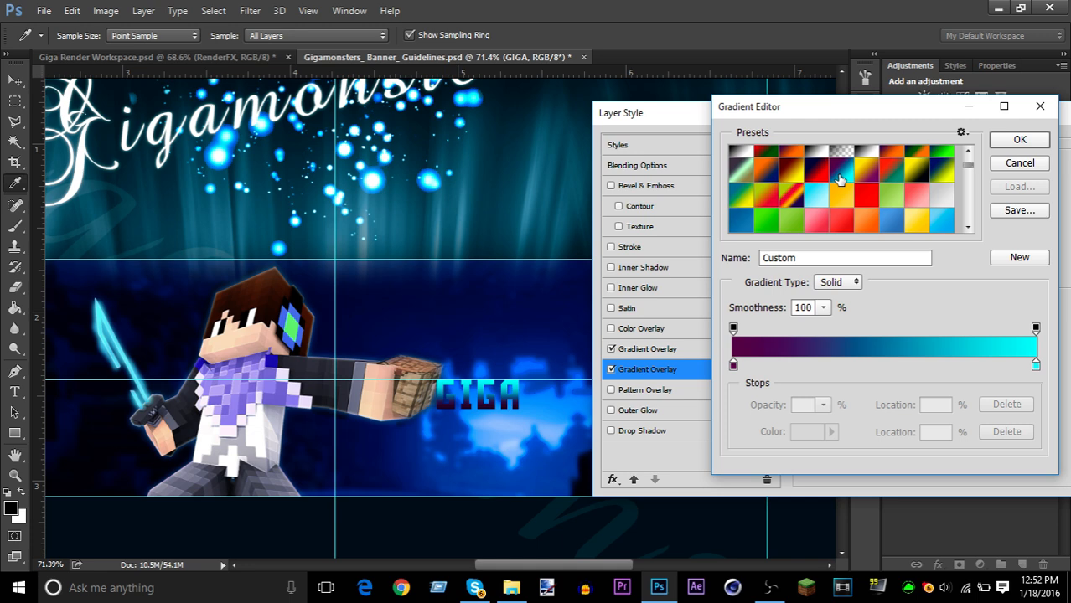
# - Compare the Blue 18 - Gloss, Blue 8 - Gloss and Blue 19 - Pipe gradient presets on the GIGA text
pyautogui.scroll(-3, 838, 176)
pyautogui.scroll(-3, 838, 176)
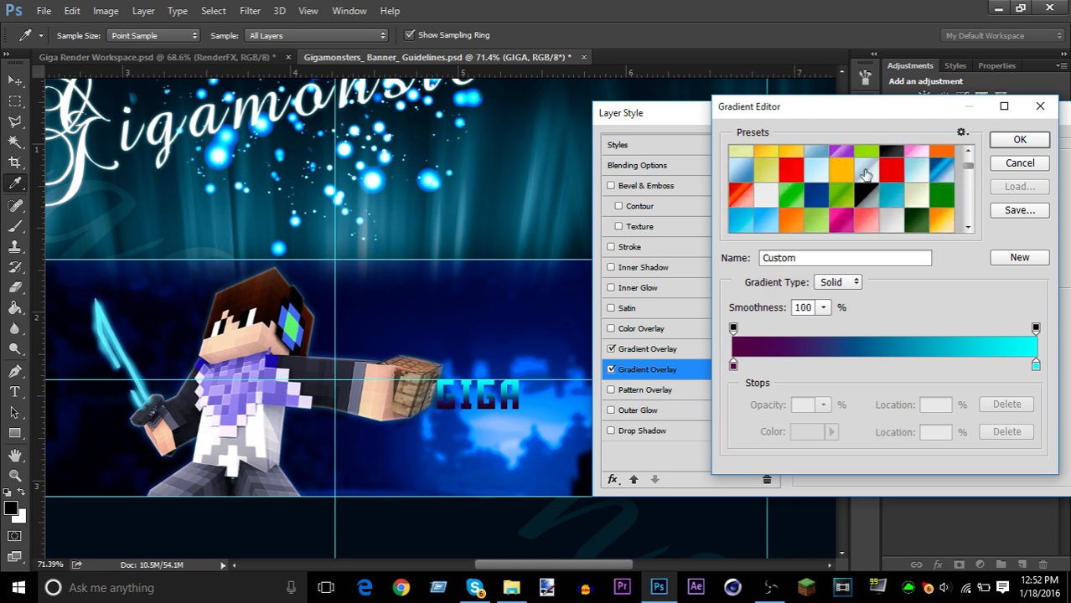
pyautogui.click(919, 174)
pyautogui.scroll(-5, 919, 175)
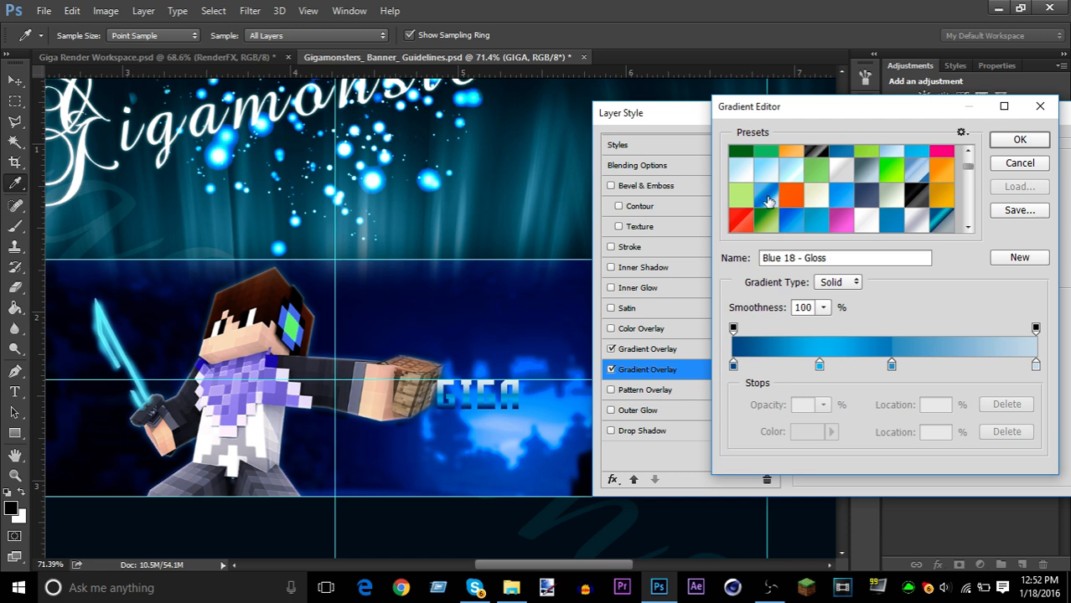
pyautogui.click(769, 199)
pyautogui.click(794, 228)
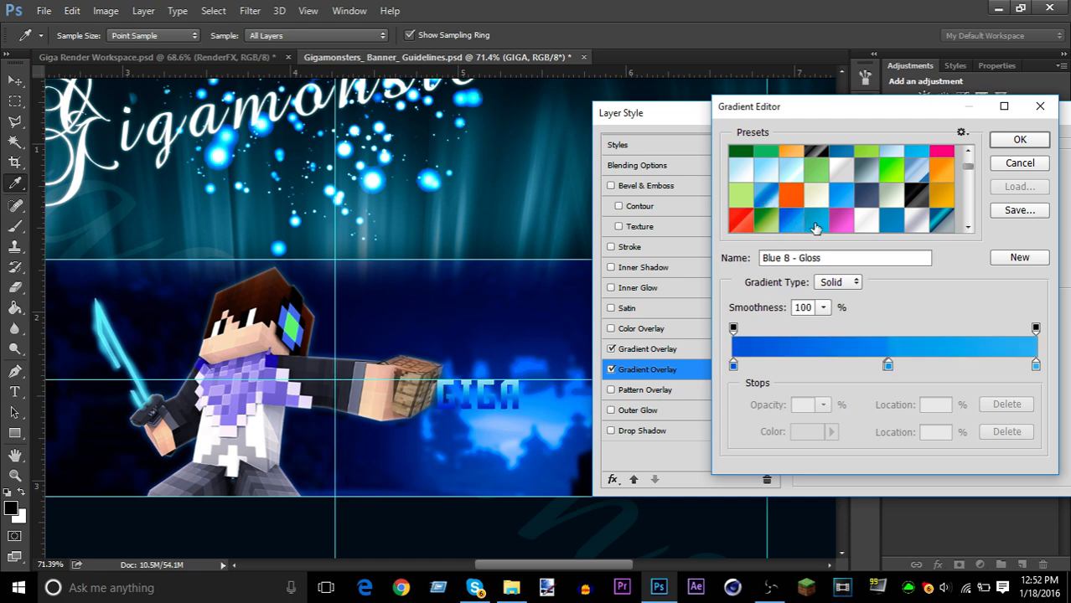
pyautogui.click(816, 226)
pyautogui.click(775, 198)
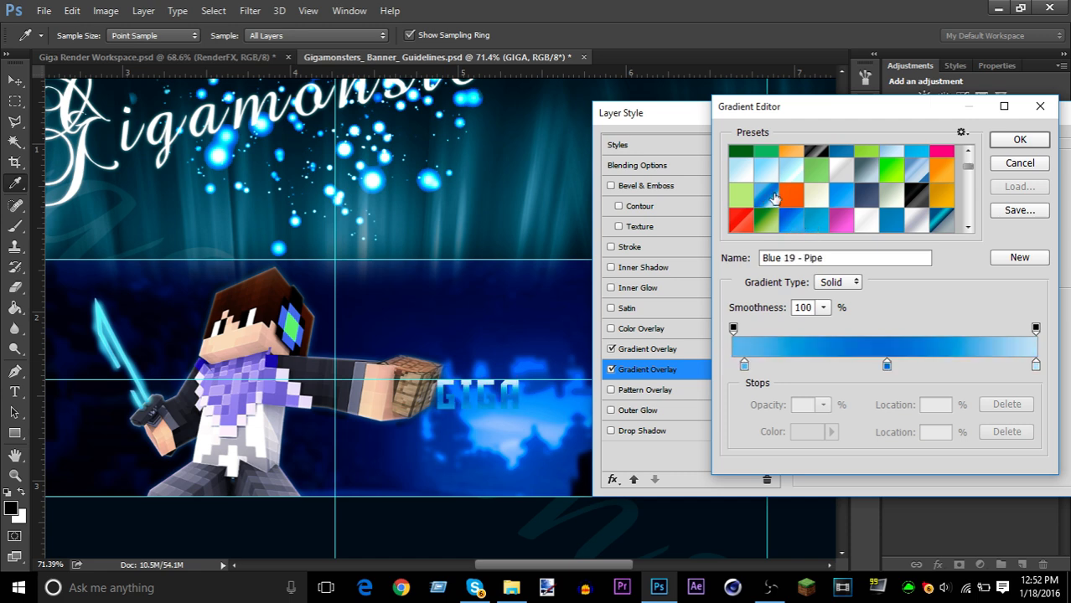
# - Try the Personale preset, then apply Blue 8 - Gloss as the lower overlay's gradient
pyautogui.scroll(-4, 804, 188)
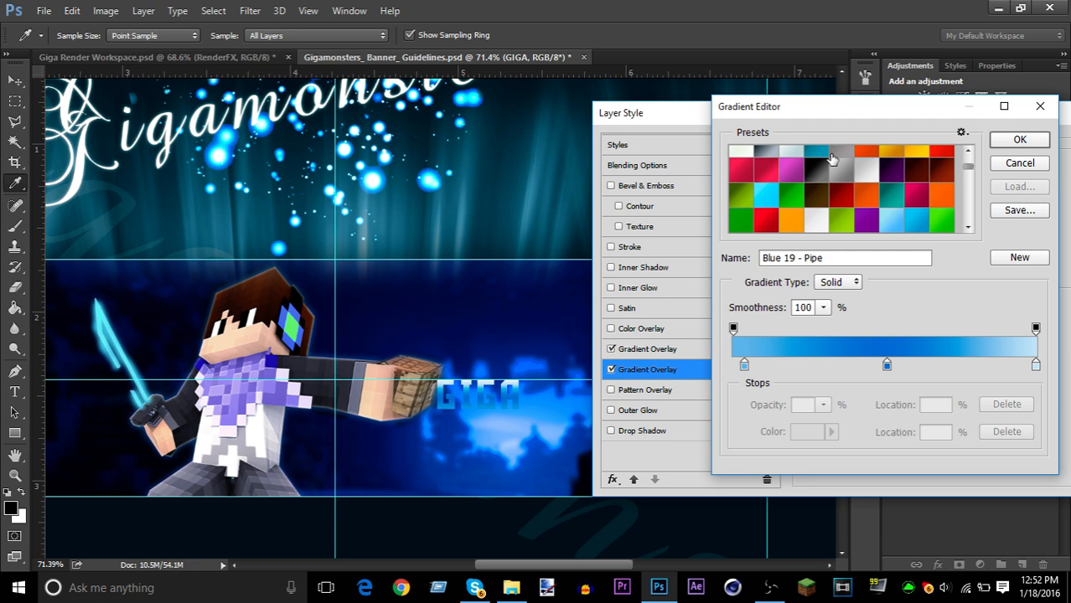
pyautogui.click(828, 156)
pyautogui.scroll(-6, 817, 167)
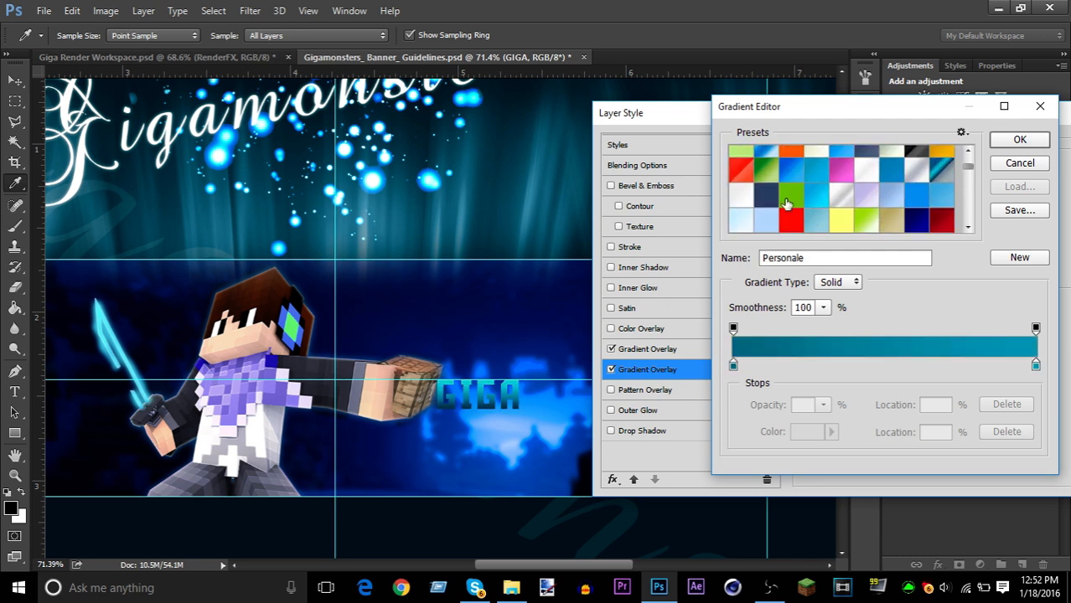
pyautogui.click(786, 179)
pyautogui.click(777, 167)
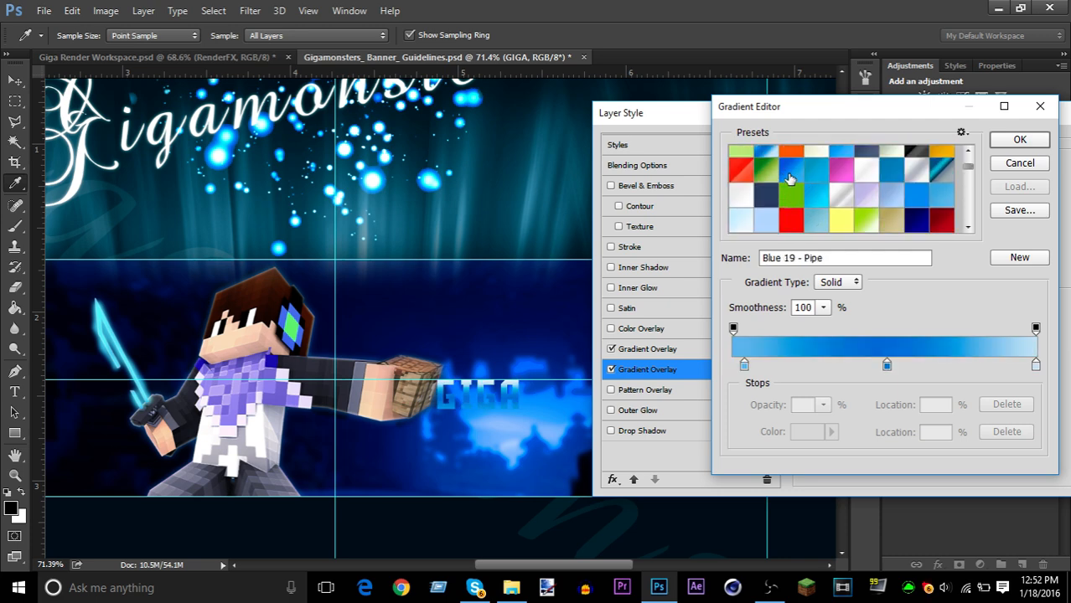
pyautogui.click(789, 178)
pyautogui.click(1020, 139)
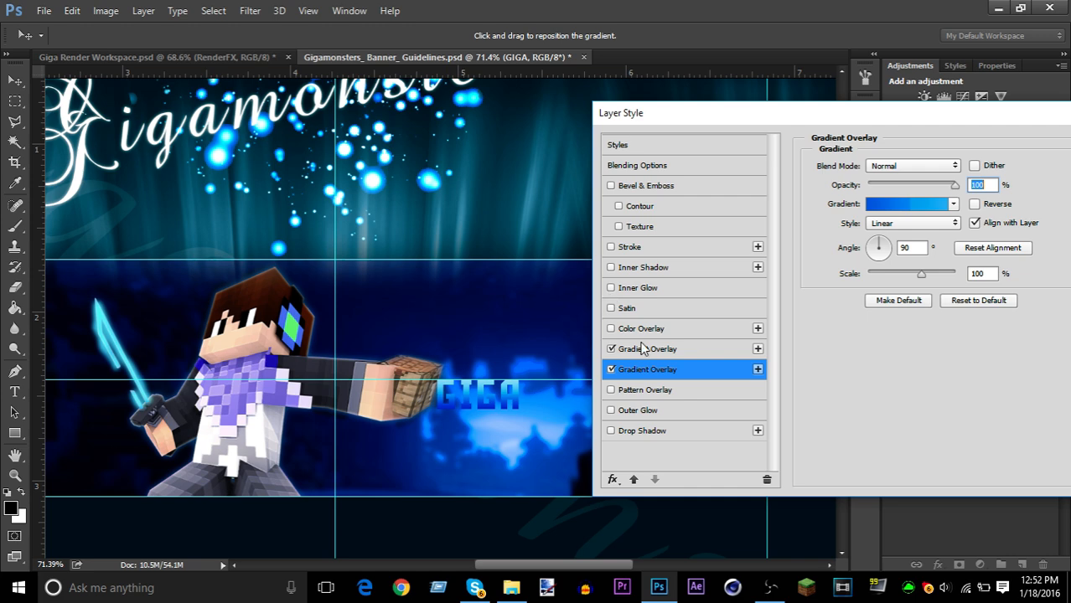
# - Compare the GIGA text with and without the black-to-white Gradient Overlay and an Outer Glow
pyautogui.click(610, 349)
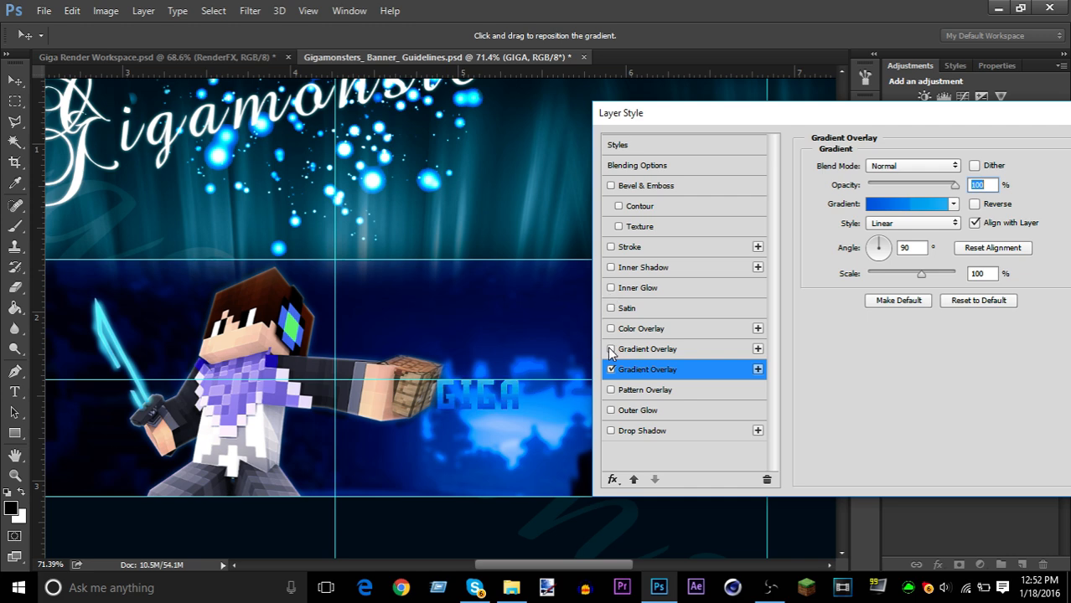
pyautogui.click(661, 349)
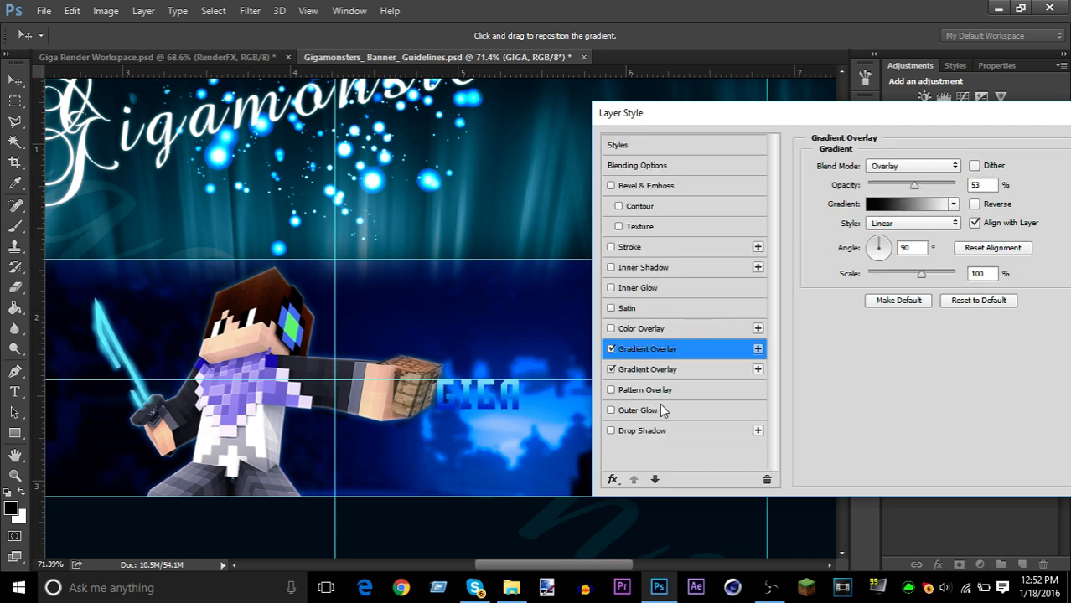
pyautogui.click(610, 410)
pyautogui.click(611, 410)
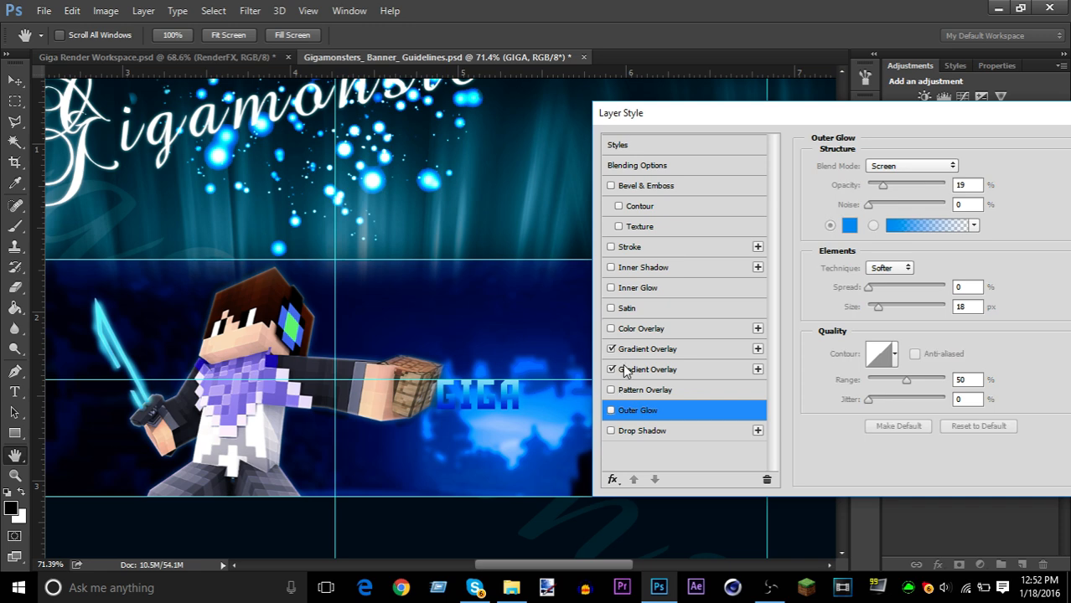
# - Add a Screen-mode Inner Glow to the GIGA text with 36% opacity and a size of 24 px
pyautogui.click(645, 287)
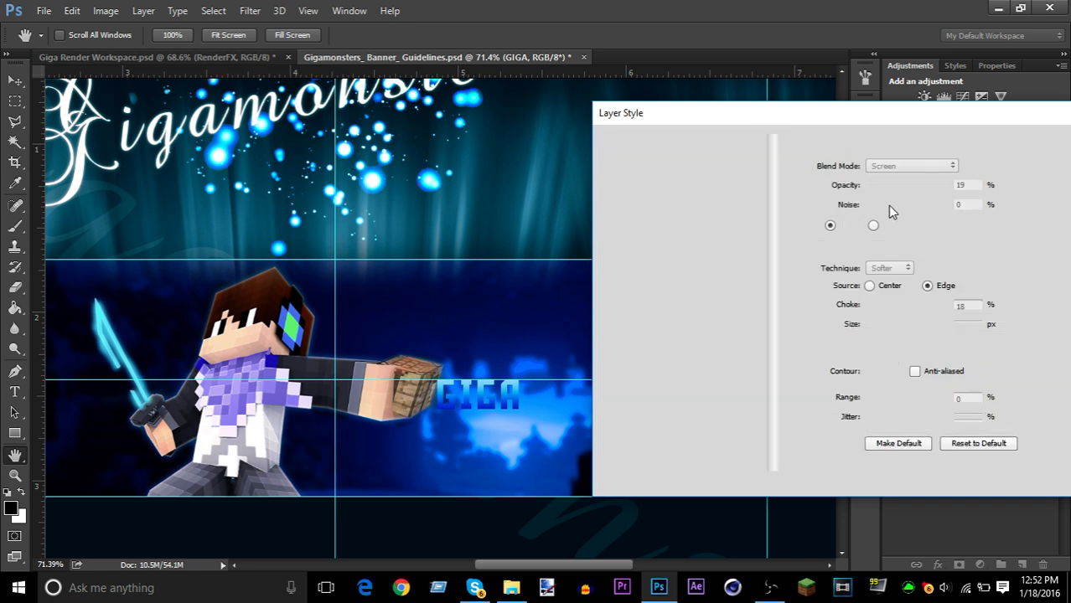
pyautogui.click(897, 185)
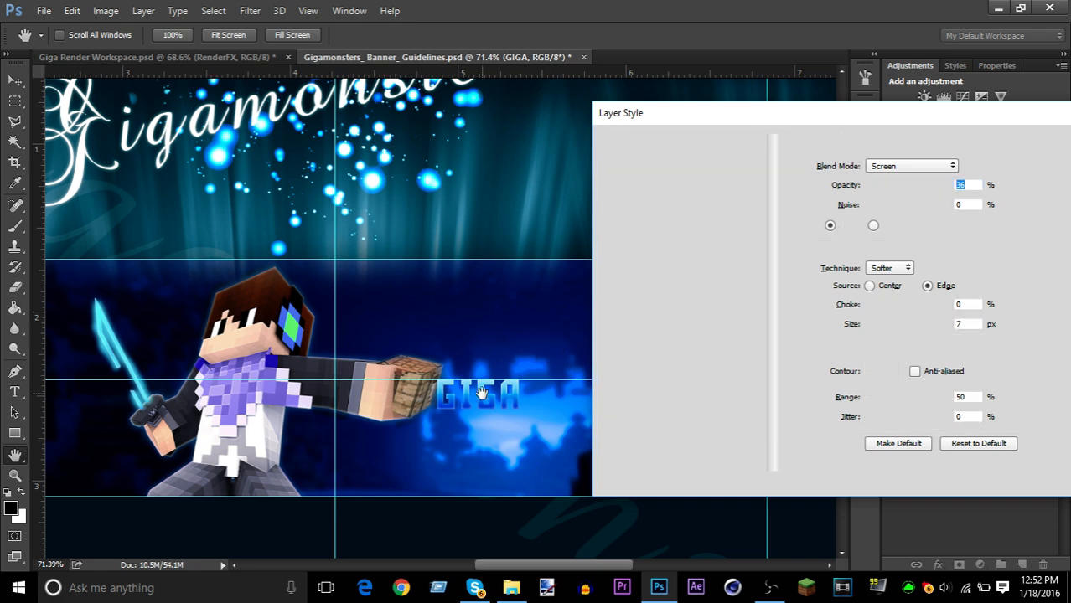
pyautogui.click(881, 329)
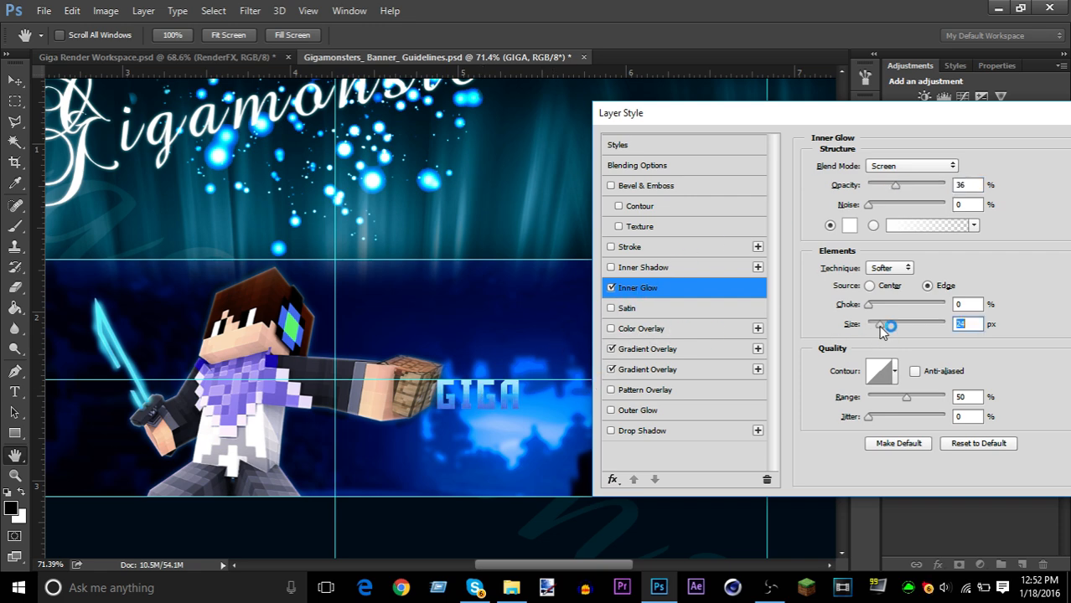
# - Set the GIGA text's Inner Glow size to 10 px and turn on its Outer Glow
pyautogui.moveTo(879, 331); pyautogui.dragTo(876, 333)
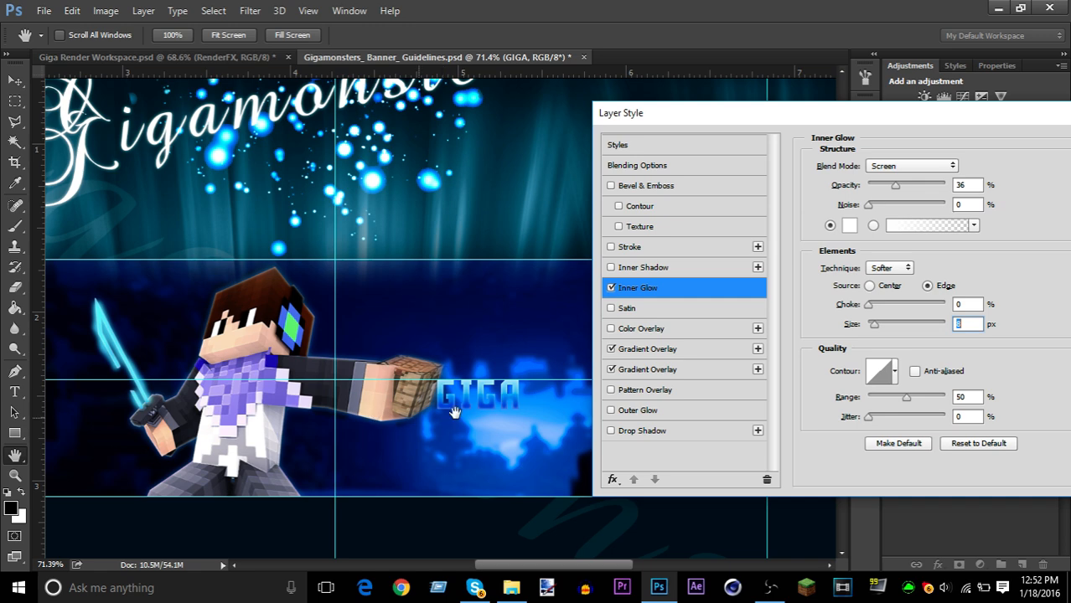
pyautogui.write('10')
pyautogui.click(662, 390)
pyautogui.press('space')
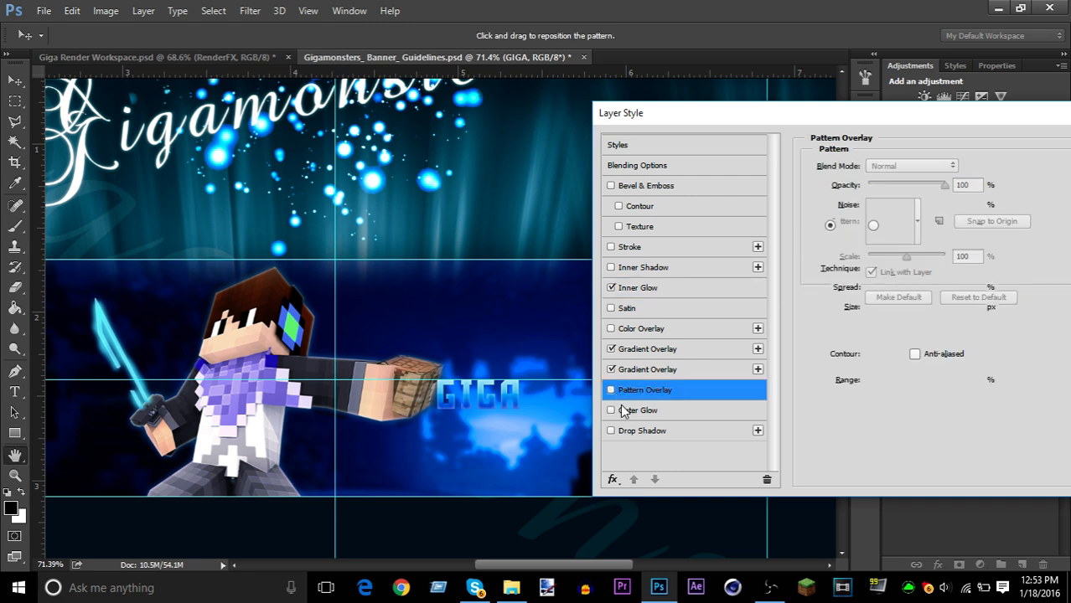
pyautogui.click(616, 411)
pyautogui.click(611, 411)
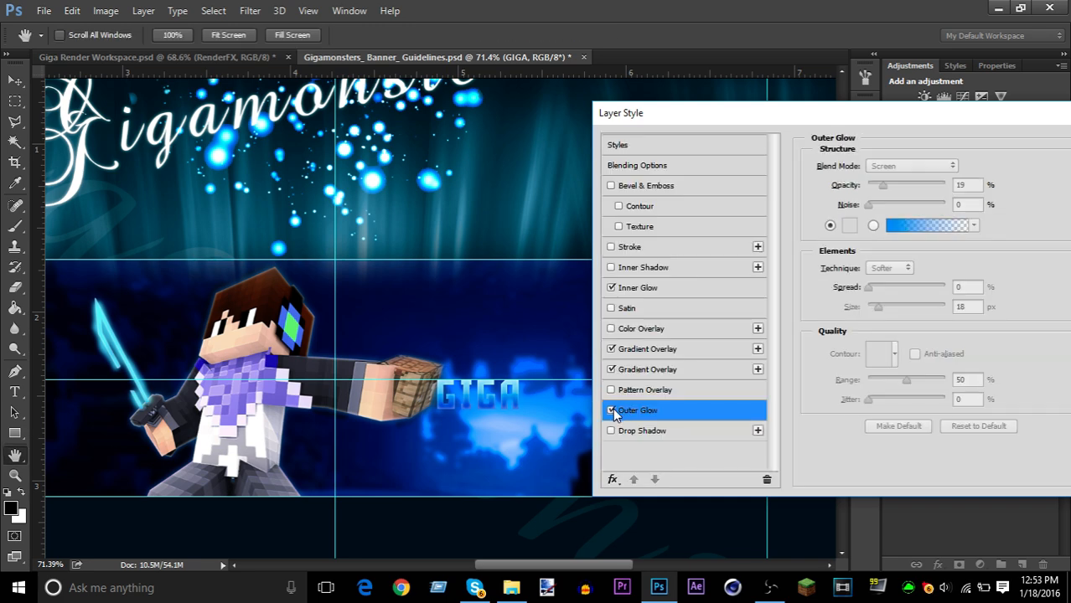
# - Preview a Drop Shadow on the GIGA text, remove it, and set the Inner Glow opacity to 45%
pyautogui.click(611, 431)
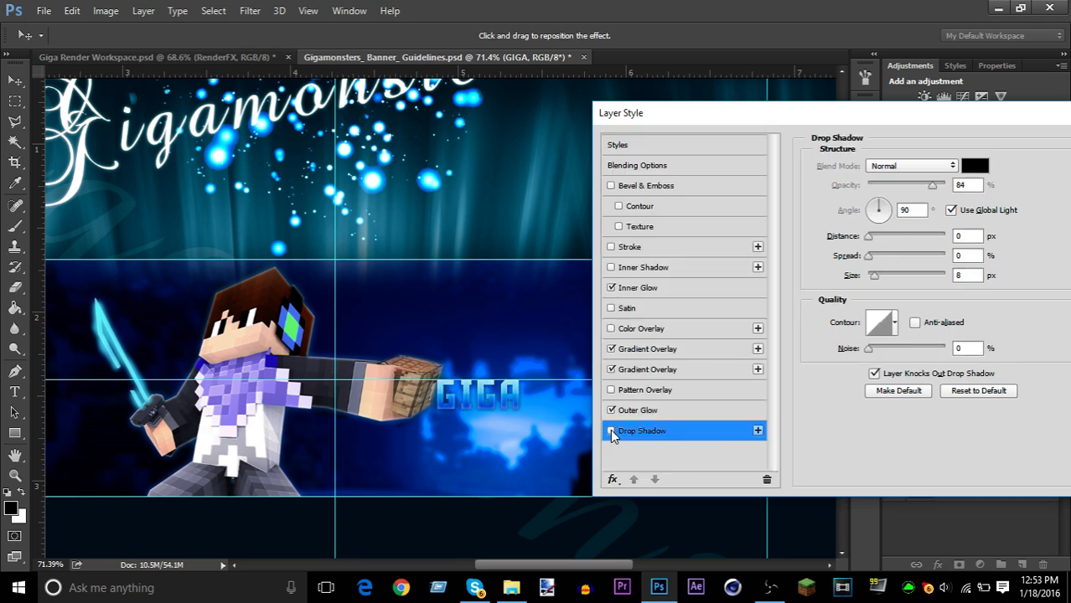
pyautogui.click(611, 431)
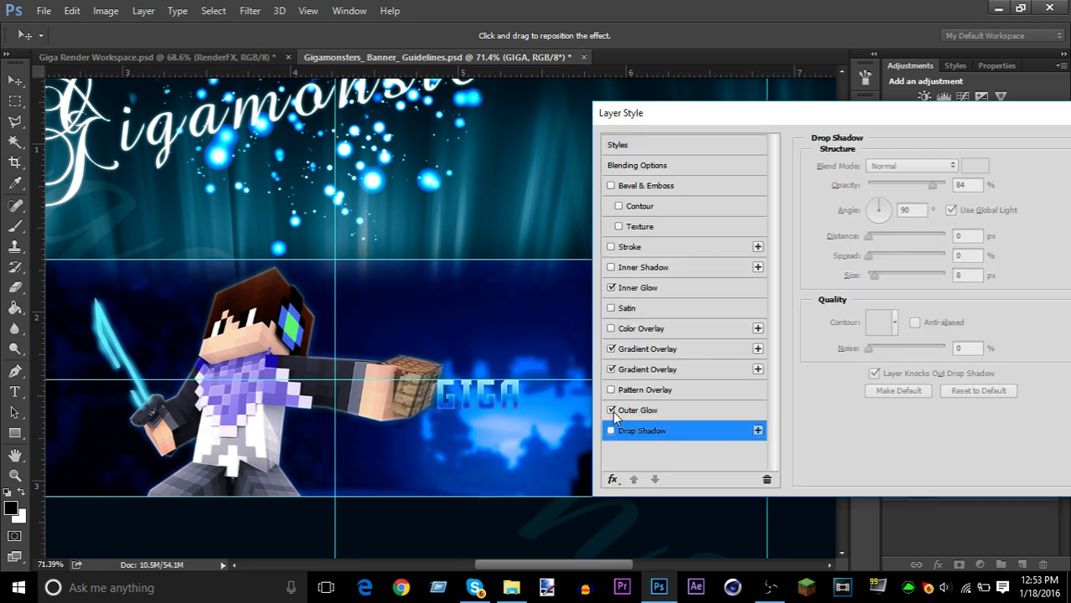
pyautogui.click(642, 287)
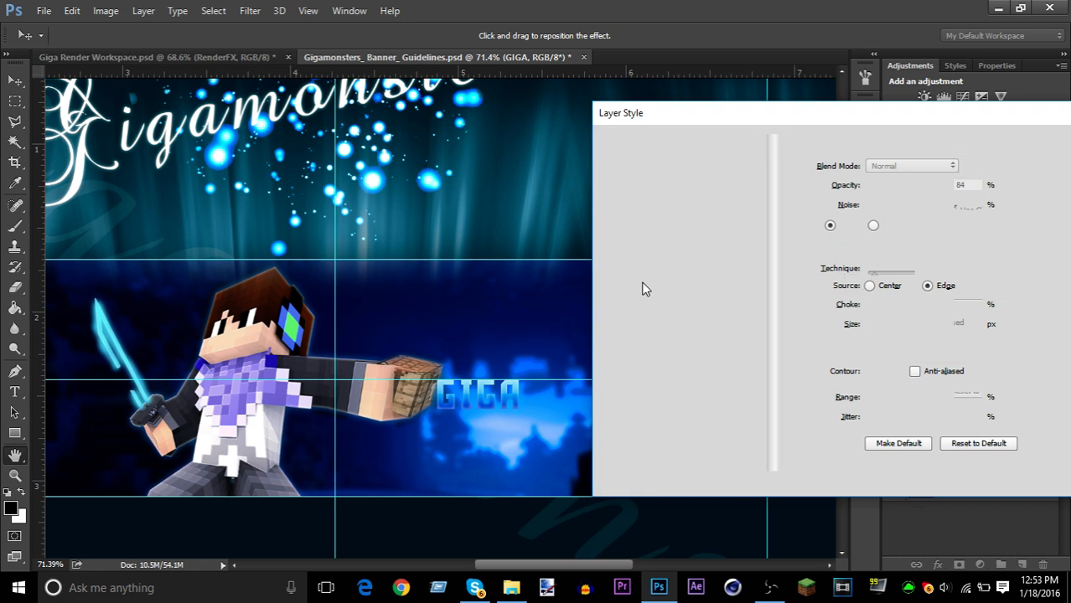
pyautogui.click(906, 186)
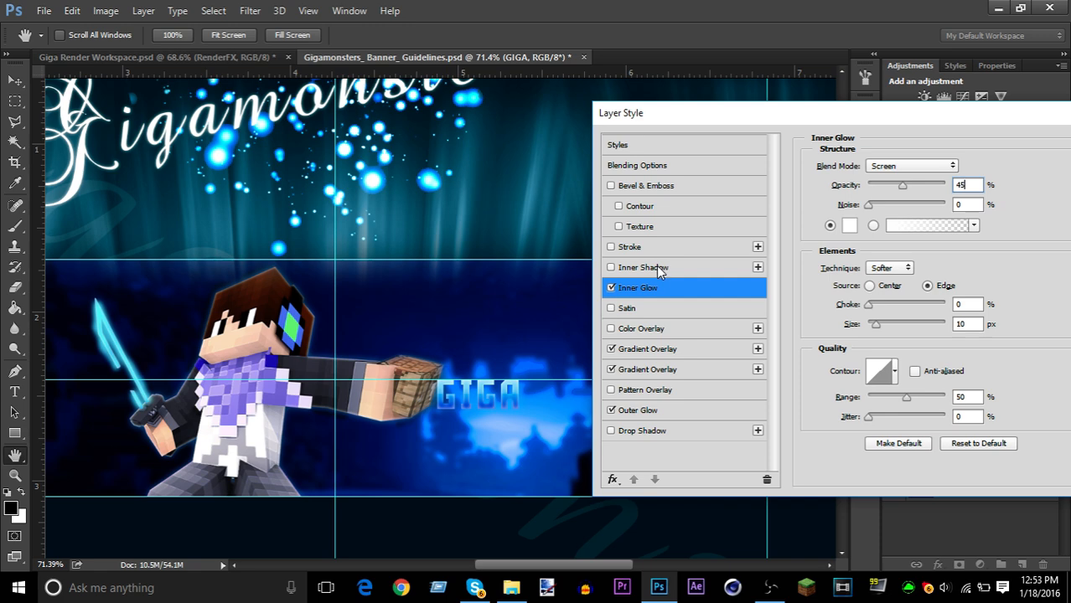
# - Add a blue Color Overlay in Overlay mode to the GIGA text and try it at 100% opacity
pyautogui.click(628, 328)
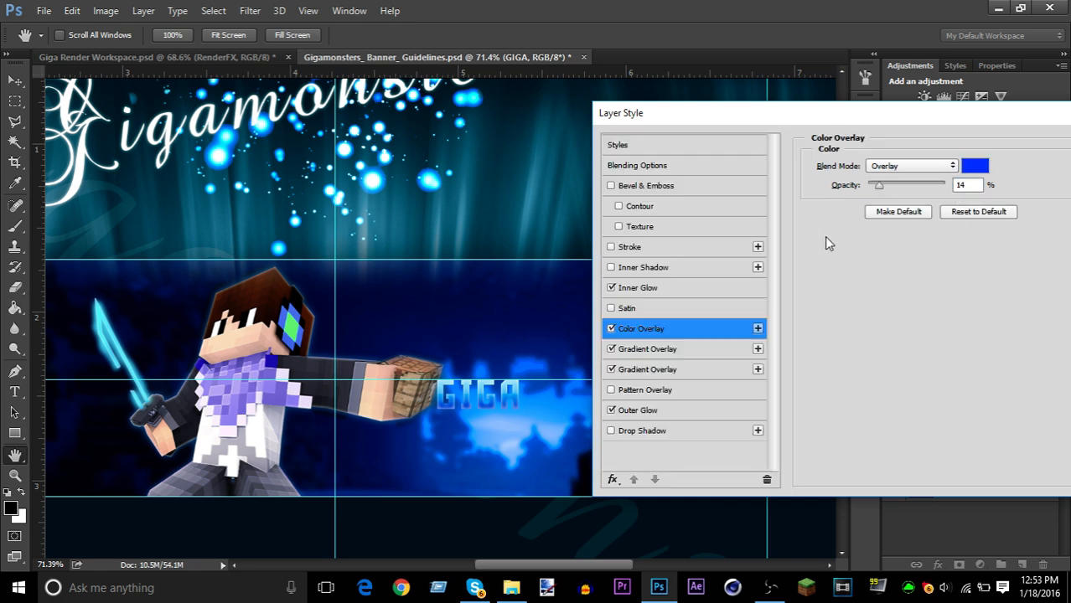
pyautogui.moveTo(909, 185)
pyautogui.mouseDown()
pyautogui.moveTo(937, 185)
pyautogui.moveTo(920, 186)
pyautogui.mouseUp()
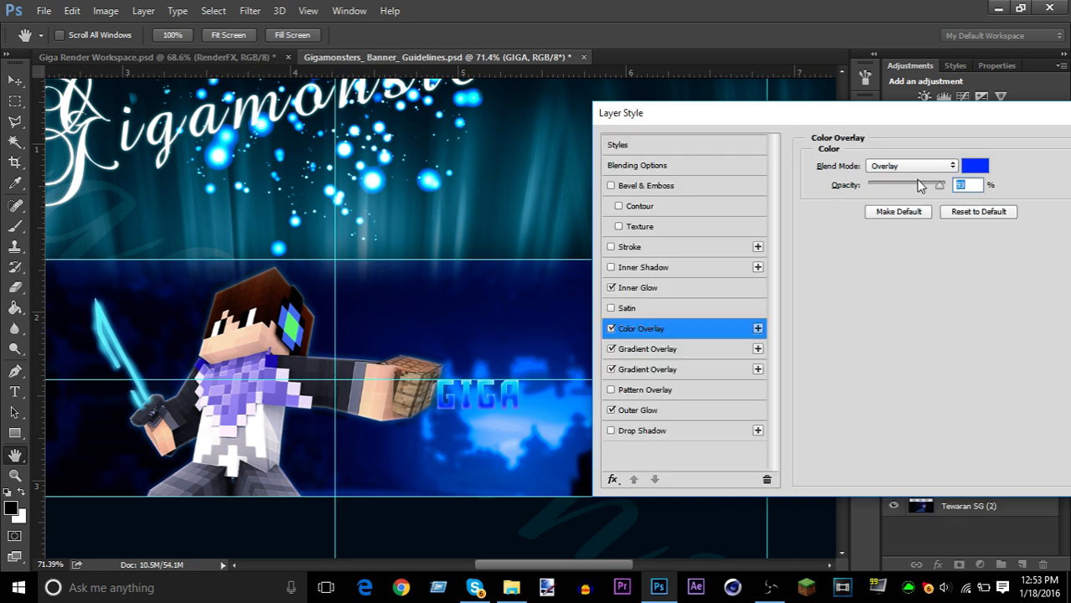
pyautogui.click(883, 187)
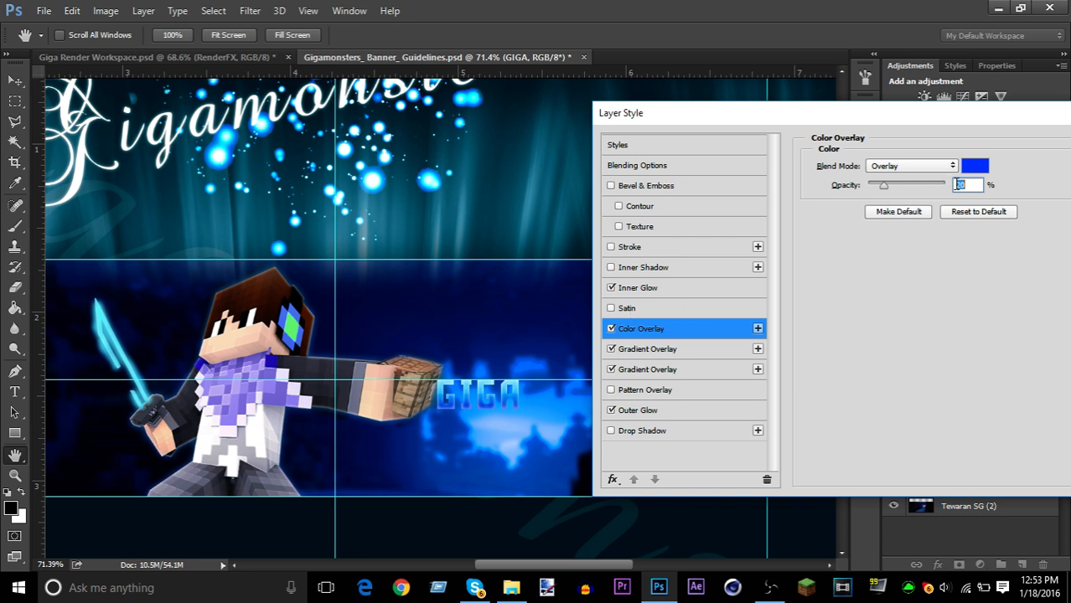
pyautogui.write('100')
# - Compare the GIGA text with and without the blue Color Overlay
pyautogui.click(610, 330)
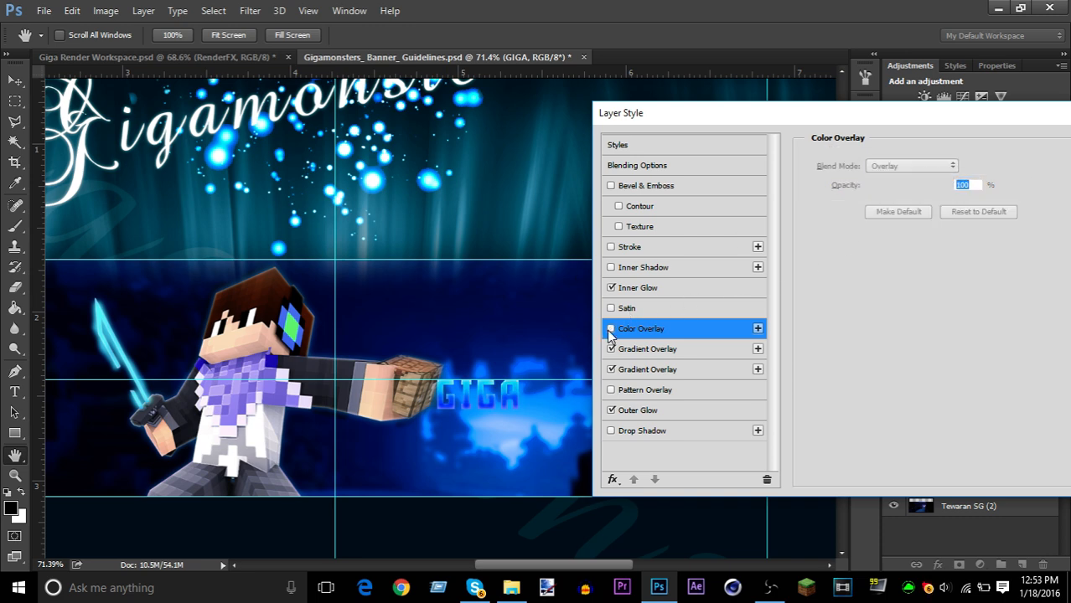
pyautogui.click(610, 329)
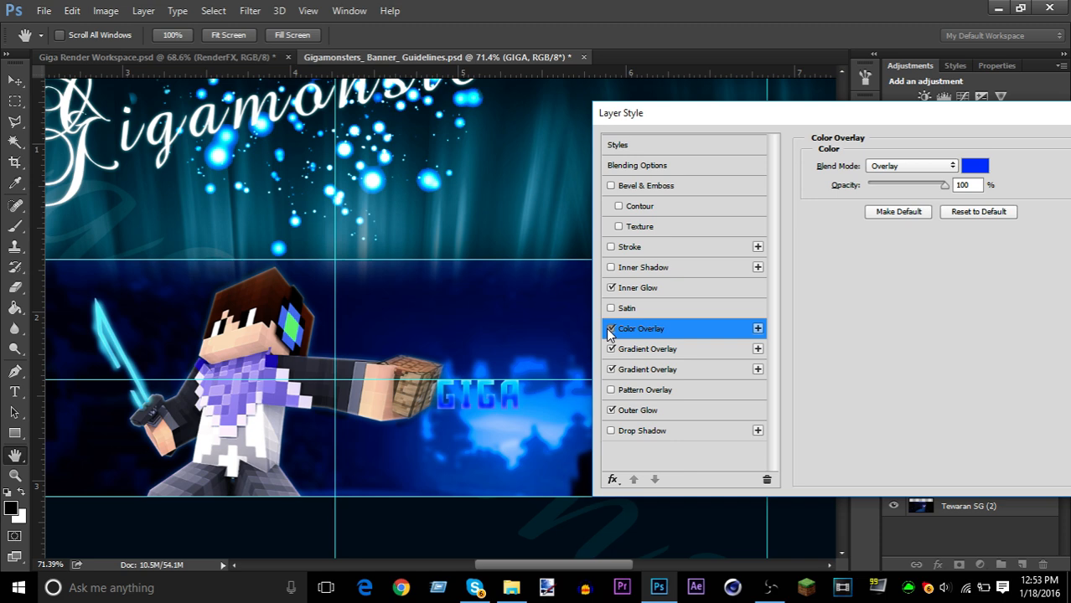
pyautogui.click(610, 329)
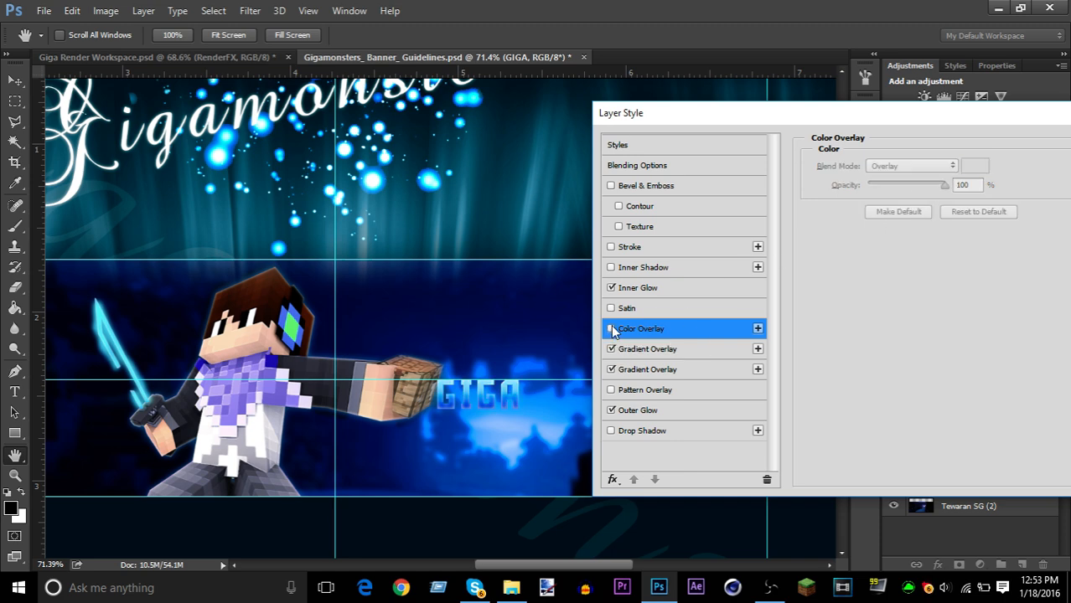
pyautogui.click(610, 328)
# - Set the Color Overlay's opacity to 43% and apply the layer style to the GIGA text
pyautogui.click(900, 190)
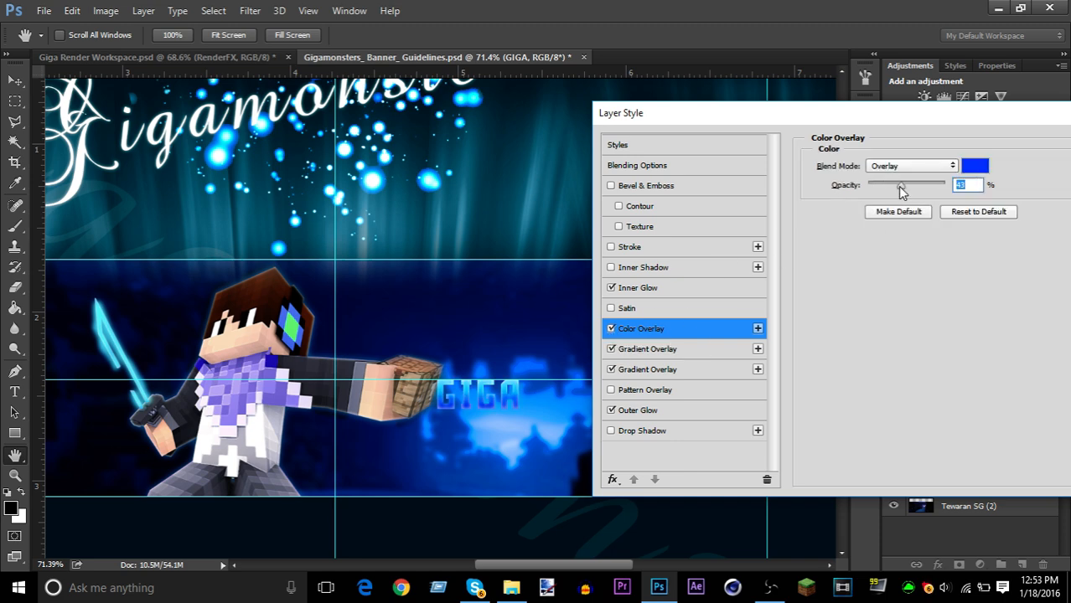
pyautogui.moveTo(959, 116); pyautogui.dragTo(740, 129)
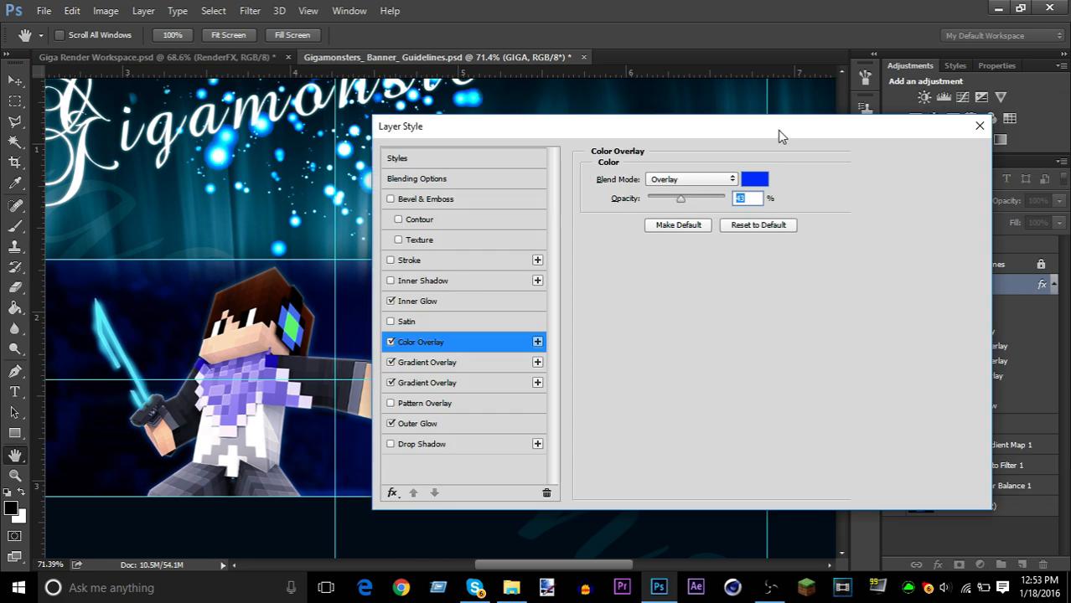
pyautogui.click(932, 158)
# - Try rasterizing the GIGA text's layer style, then undo it
pyautogui.scroll(2, 494, 435)
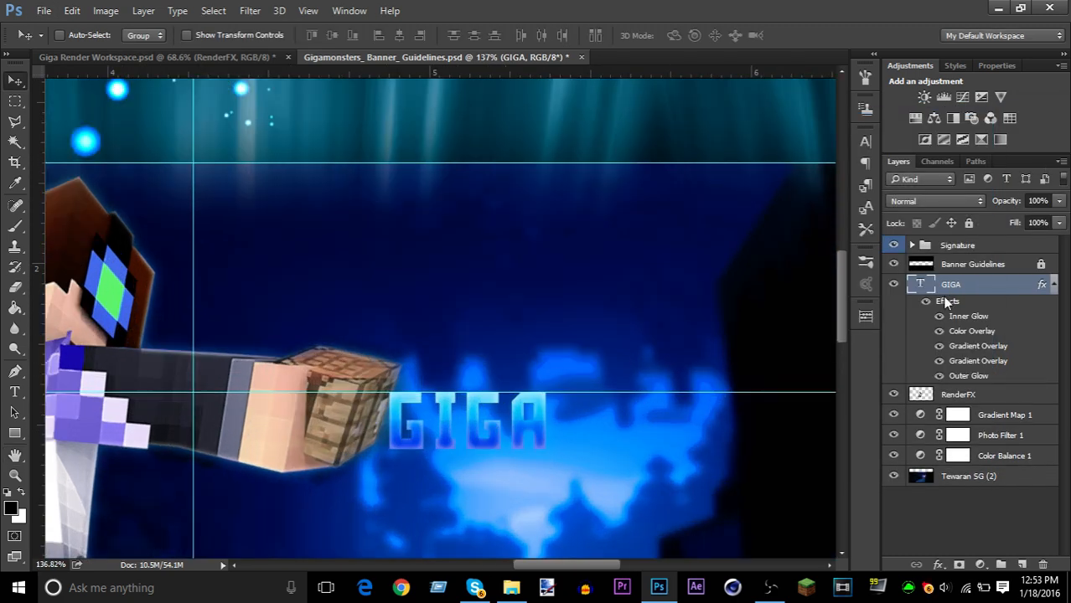
pyautogui.rightClick(977, 283)
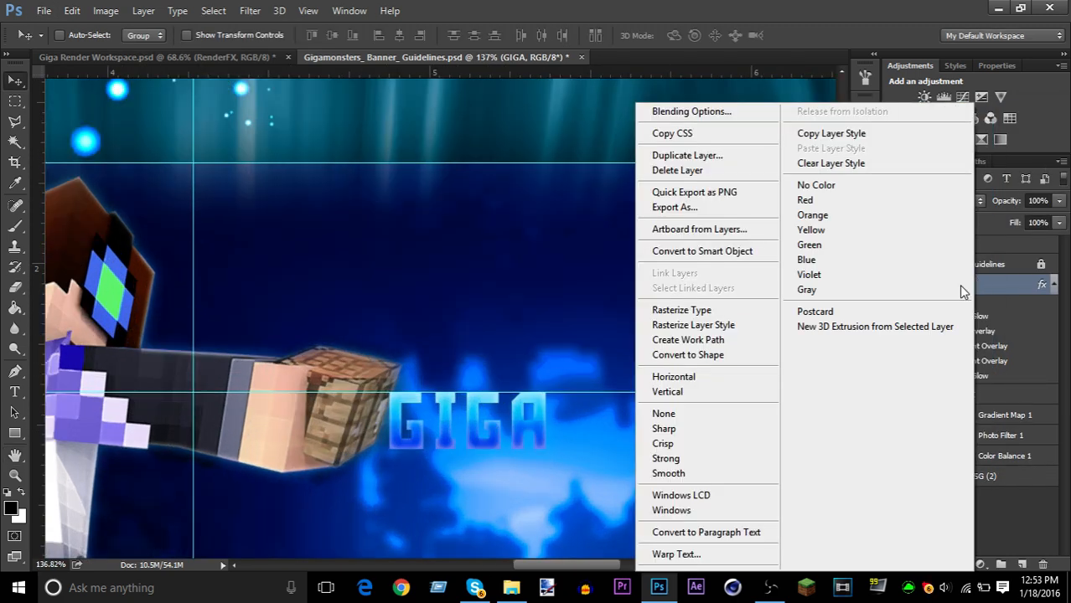
pyautogui.click(739, 327)
pyautogui.scroll(-3, 681, 315)
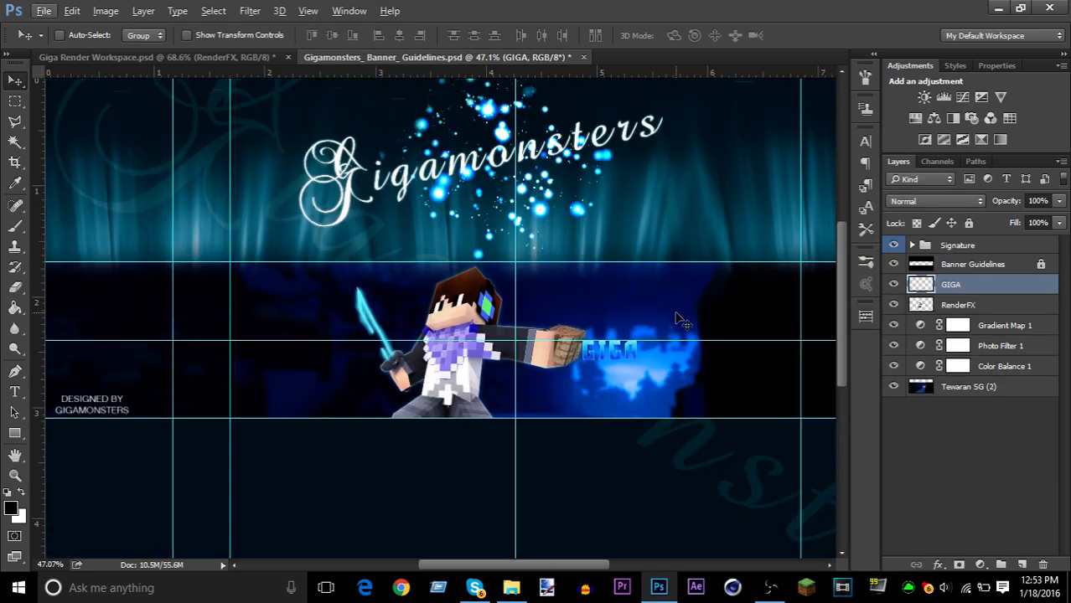
pyautogui.hotkey('ctrl', 'z')
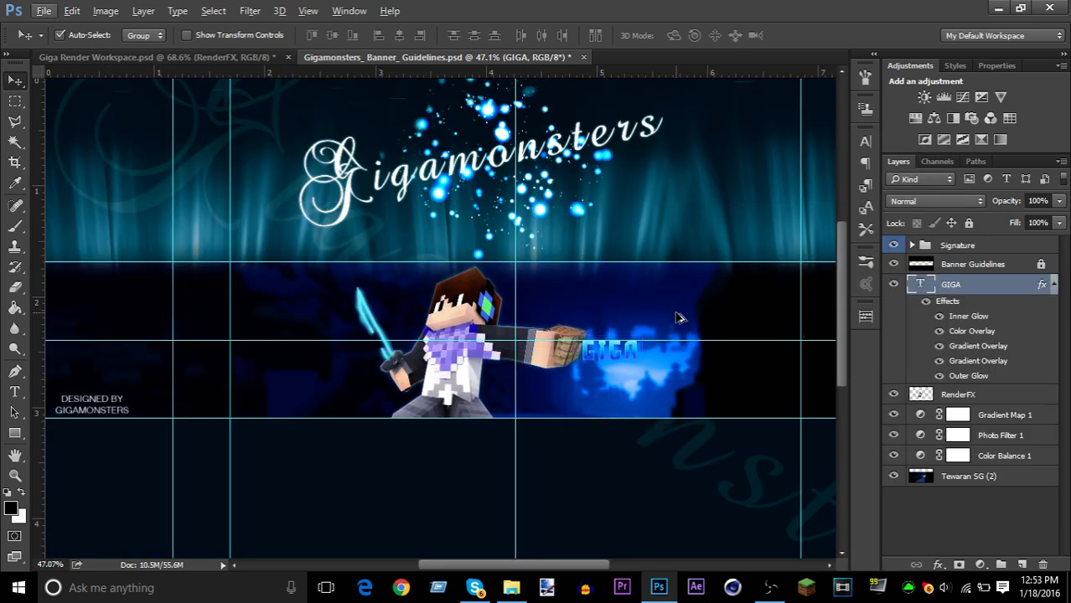
# - Rasterize the GIGA text's layer style and nudge the text beside the character's crafting table block
pyautogui.rightClick(983, 289)
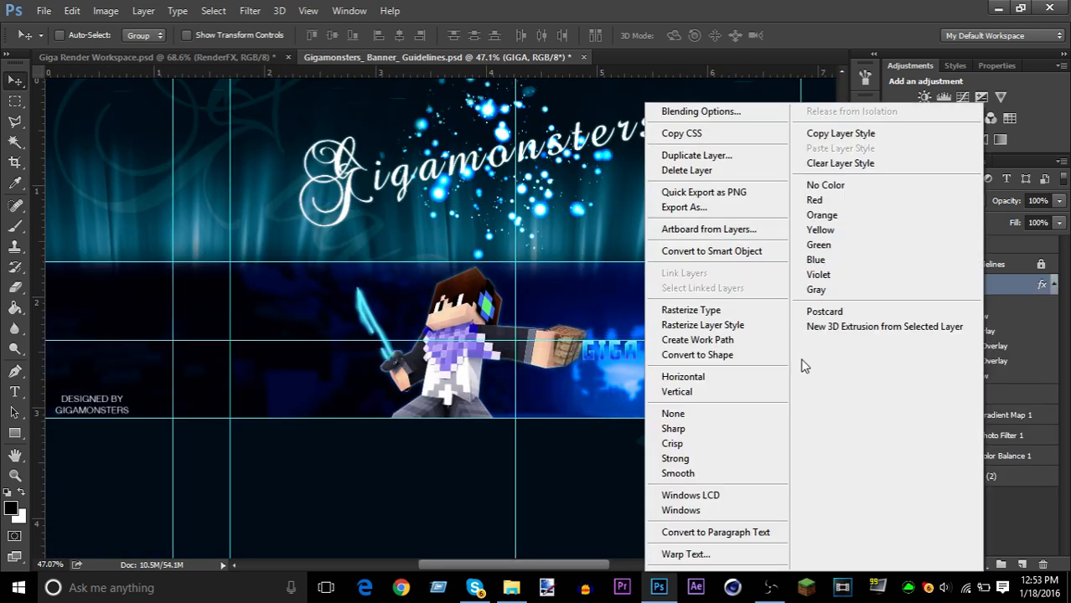
pyautogui.click(741, 326)
pyautogui.scroll(4, 564, 352)
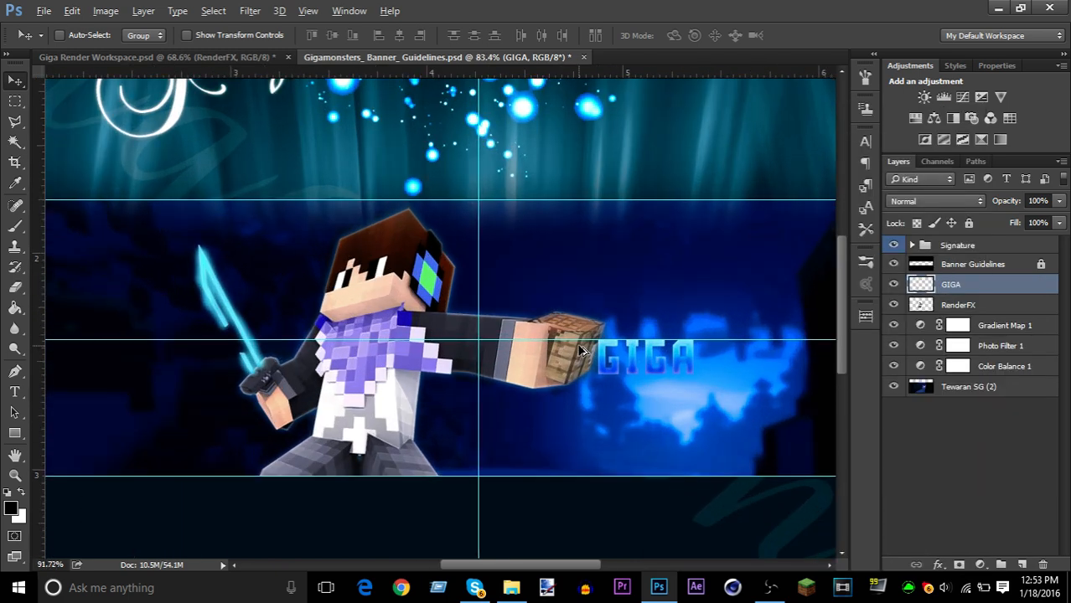
pyautogui.moveTo(612, 374)
pyautogui.mouseDown()
pyautogui.moveTo(563, 394)
pyautogui.moveTo(632, 346)
pyautogui.moveTo(621, 359)
pyautogui.mouseUp()
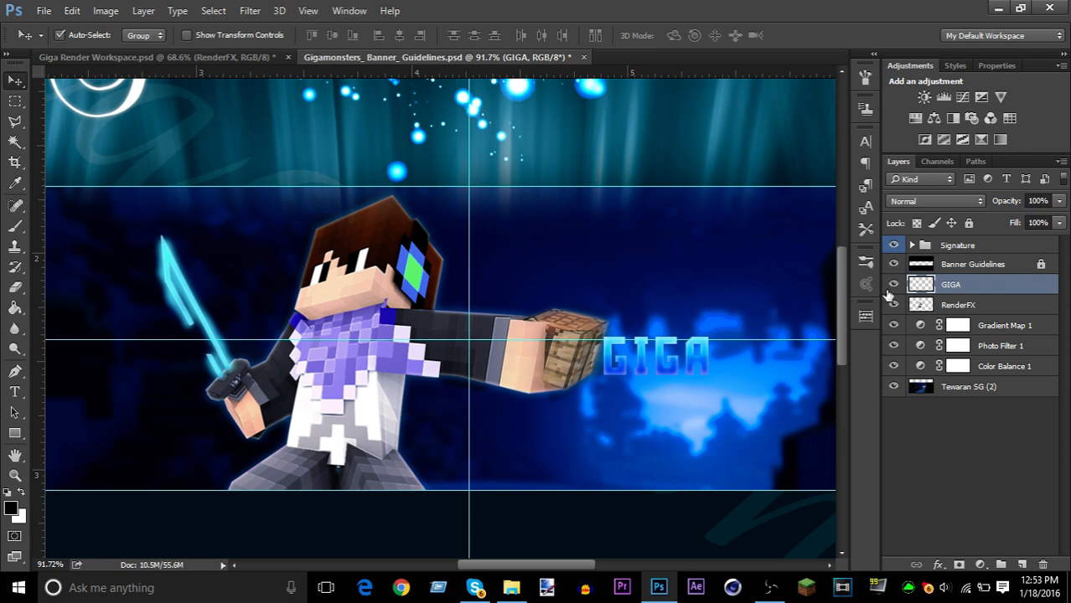
# - Try an Arc Upper warp with a -34.7% bend on the GIGA text, then undo it
pyautogui.hotkey('ctrl', 't')
pyautogui.rightClick(654, 350)
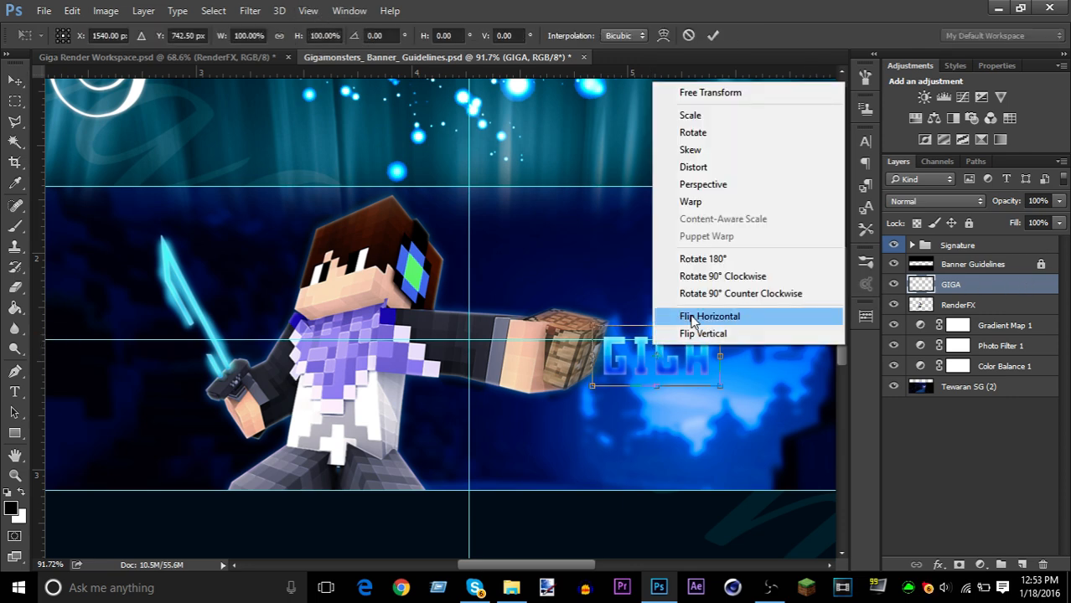
pyautogui.click(714, 201)
pyautogui.click(155, 36)
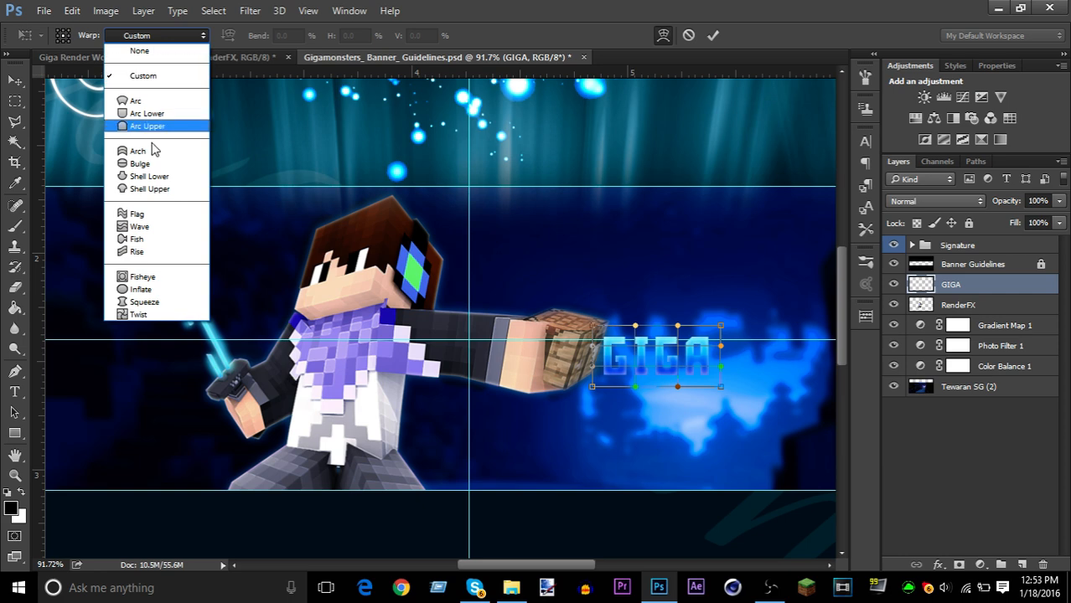
pyautogui.click(143, 124)
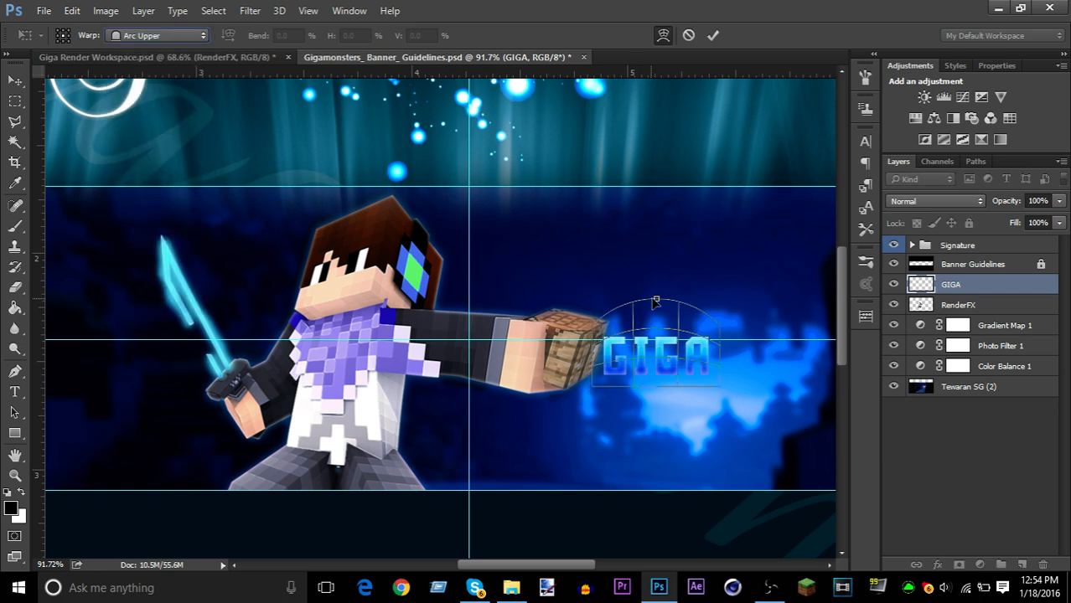
pyautogui.moveTo(655, 353); pyautogui.dragTo(659, 345)
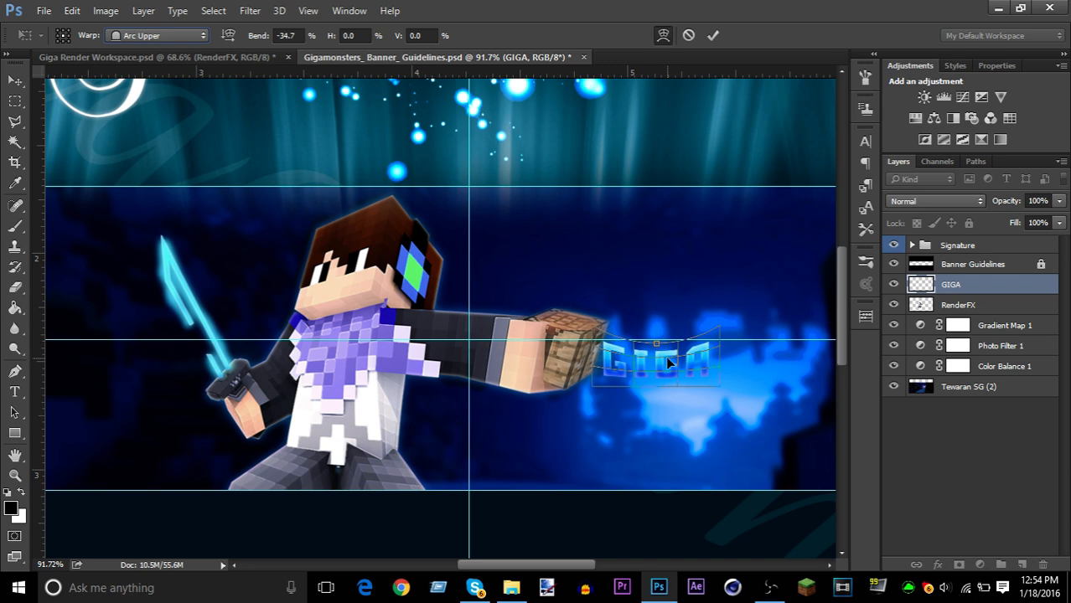
pyautogui.click(712, 36)
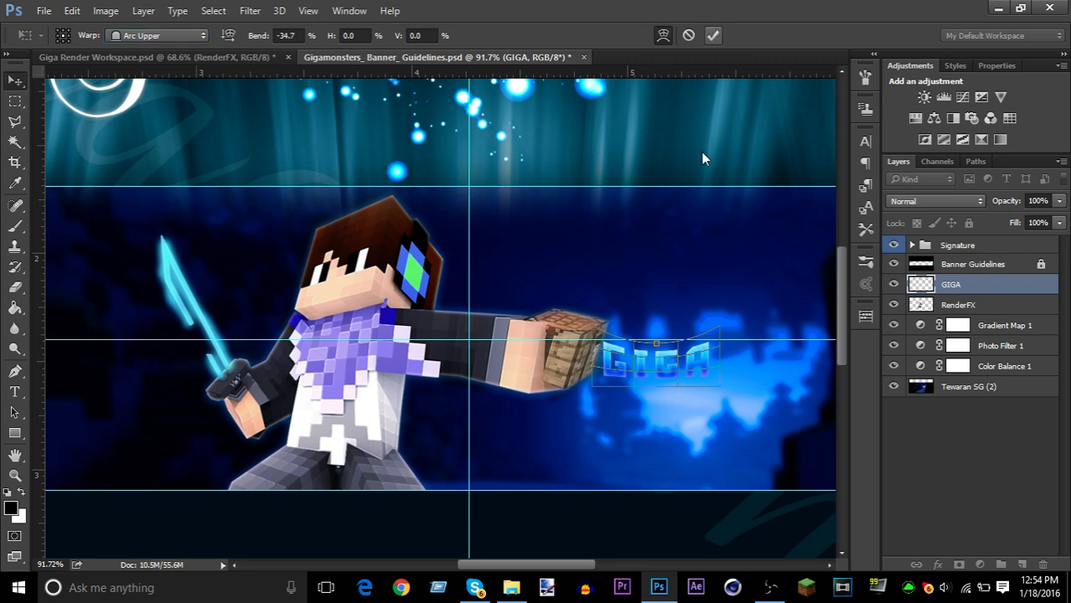
pyautogui.moveTo(643, 391); pyautogui.dragTo(670, 335)
pyautogui.hotkey('ctrl', 'z')
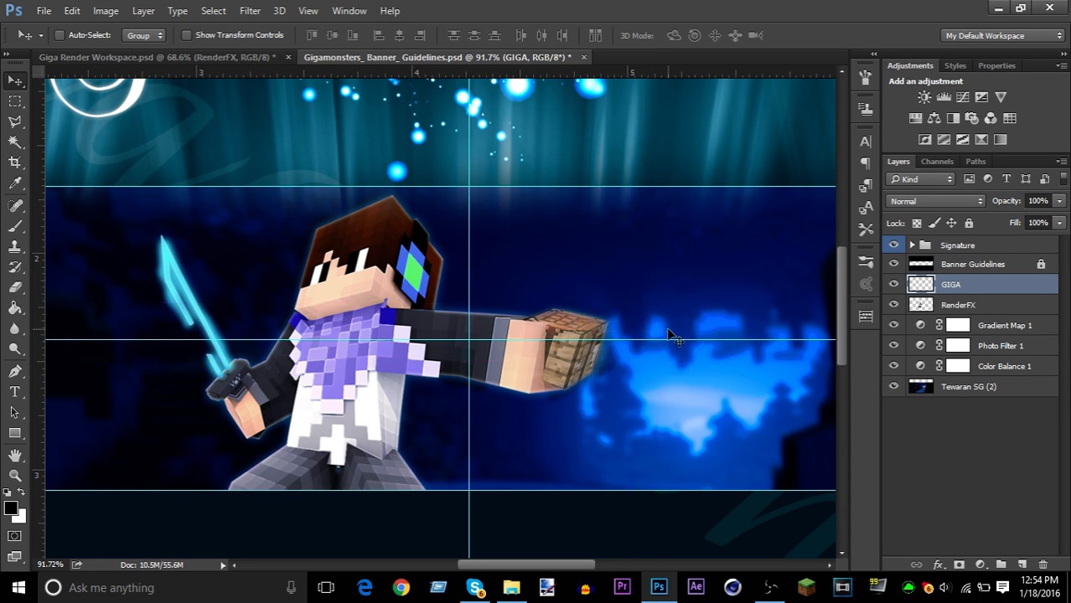
# - Adjust the GIGA text's position so it sits right against the crafting table block, just below the horizontal guide
pyautogui.moveTo(673, 379); pyautogui.dragTo(666, 366)
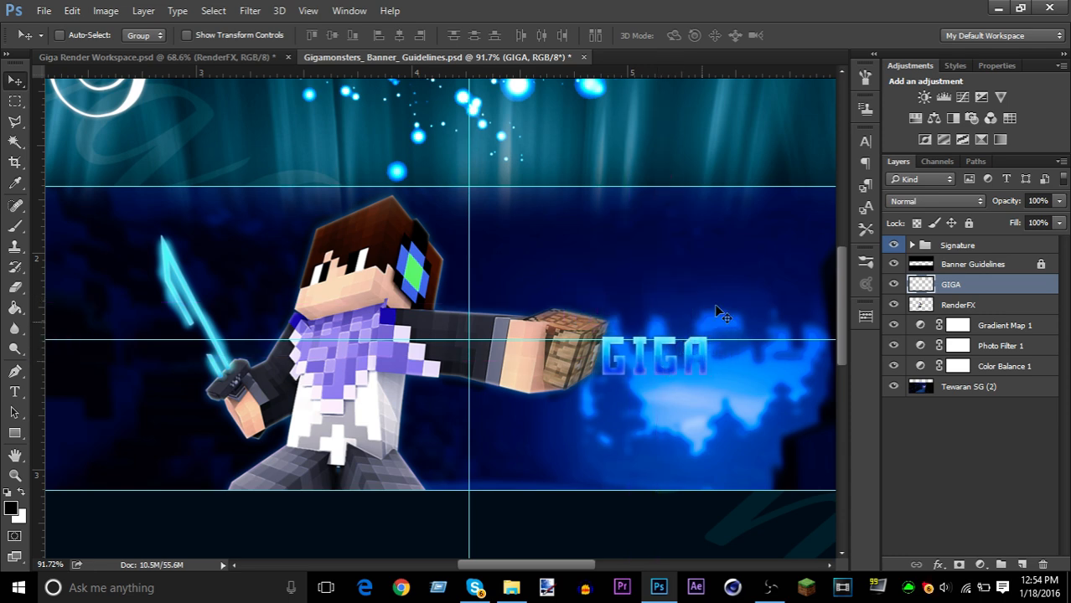
pyautogui.hotkey('ctrl', 't')
pyautogui.moveTo(654, 327); pyautogui.dragTo(650, 328)
pyautogui.press('Return')
pyautogui.click(60, 34)
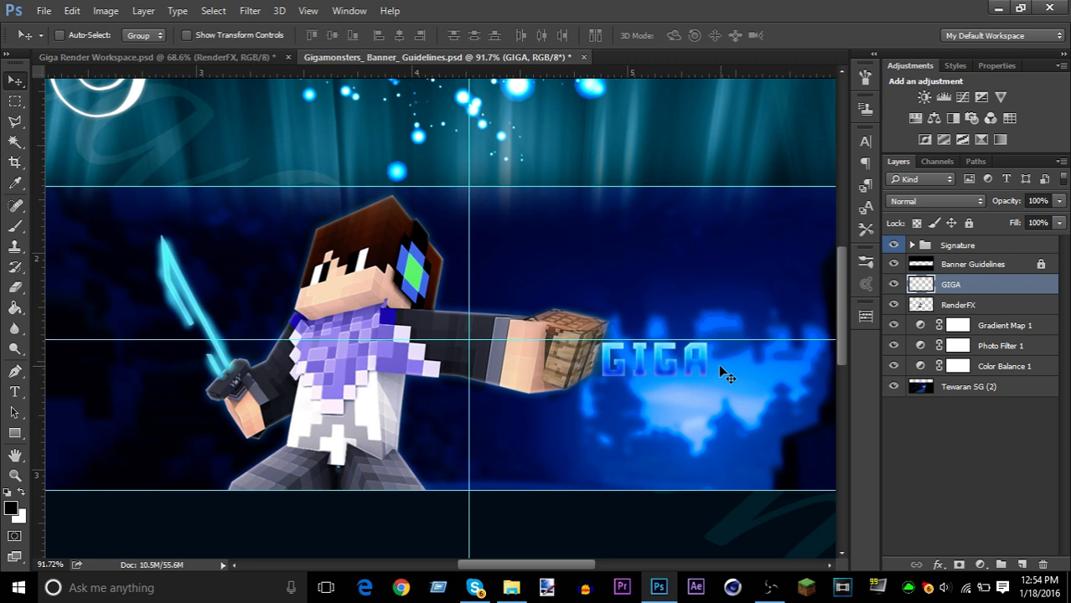
pyautogui.moveTo(719, 371); pyautogui.dragTo(722, 344)
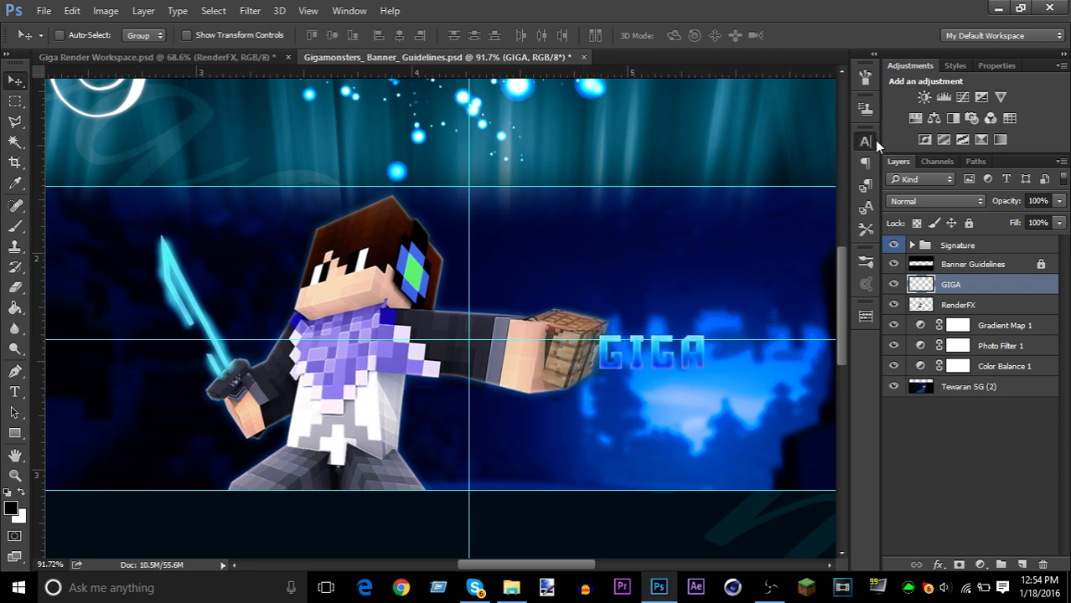
# - Browse the available fonts in the character settings
pyautogui.click(871, 140)
pyautogui.click(766, 149)
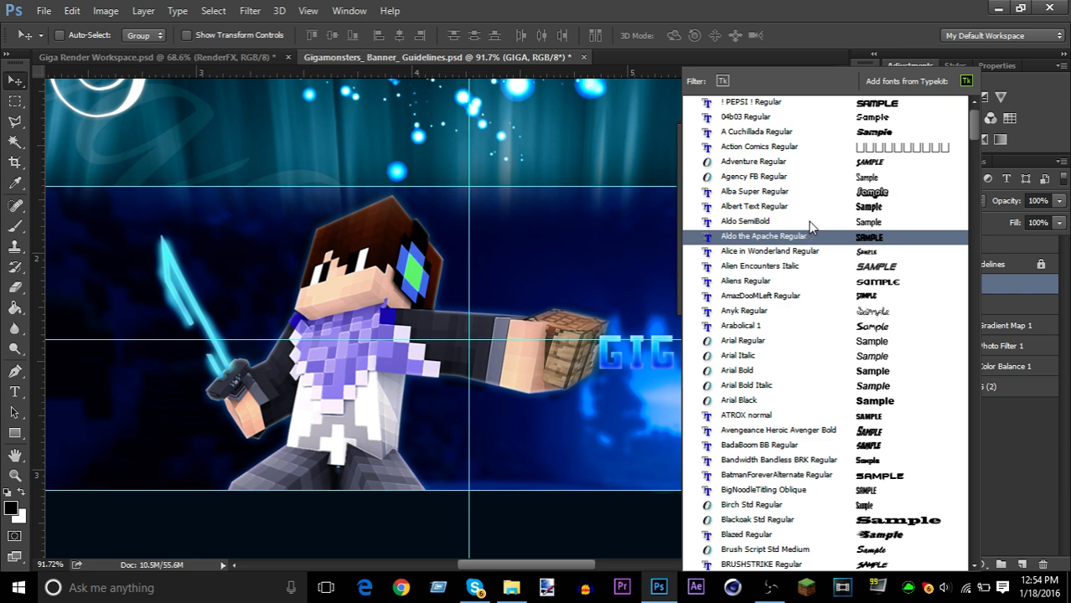
pyautogui.click(811, 221)
pyautogui.click(823, 131)
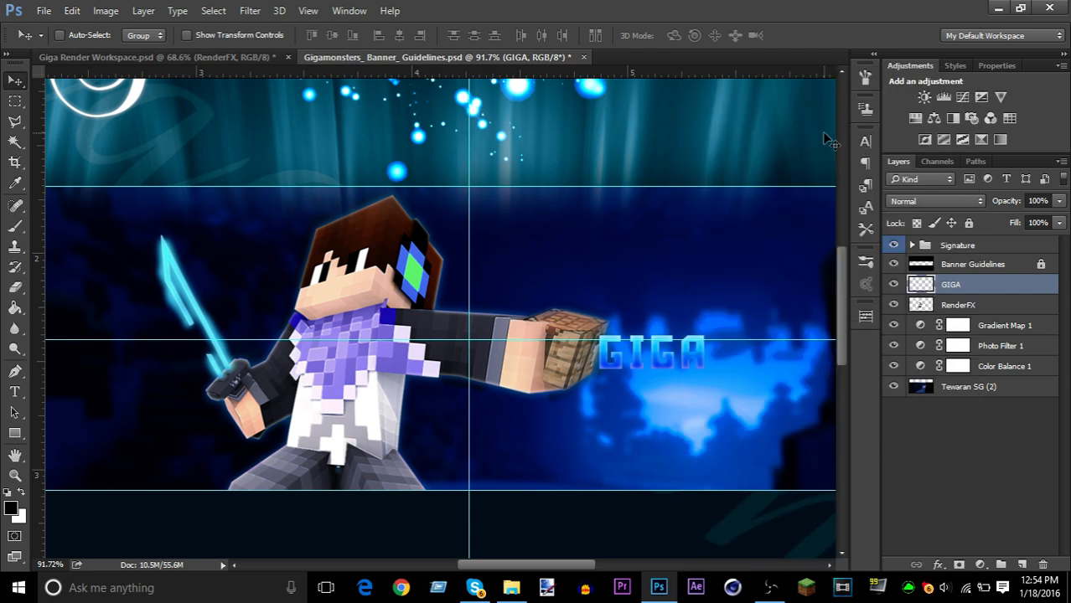
# - Reselect the GIGA layer and check the text's placement on the whole banner
pyautogui.click(984, 310)
pyautogui.click(989, 287)
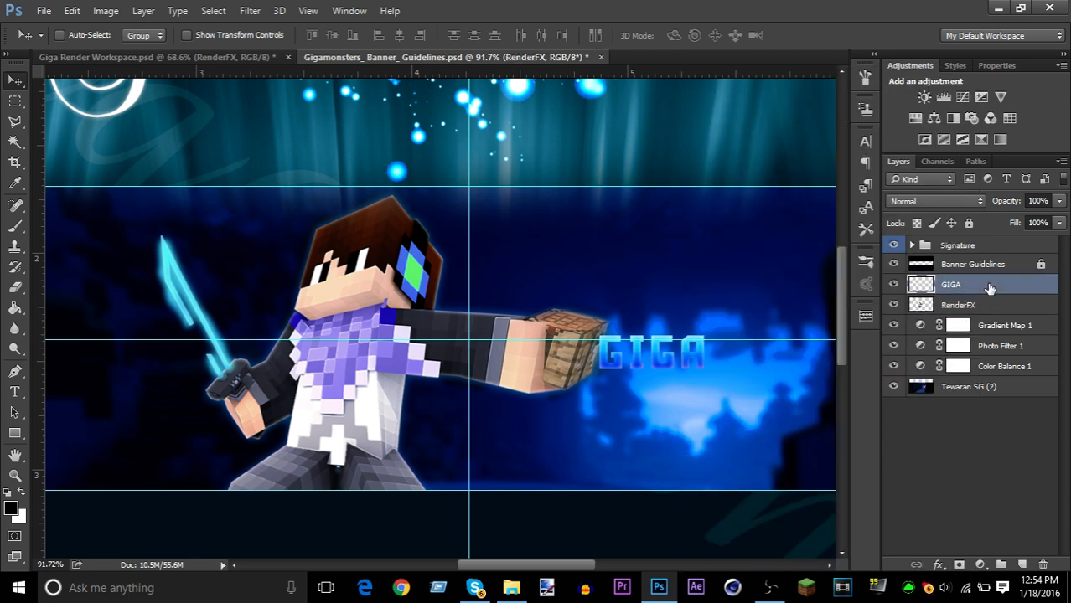
pyautogui.scroll(-3, 299, 304)
pyautogui.scroll(-1, 299, 304)
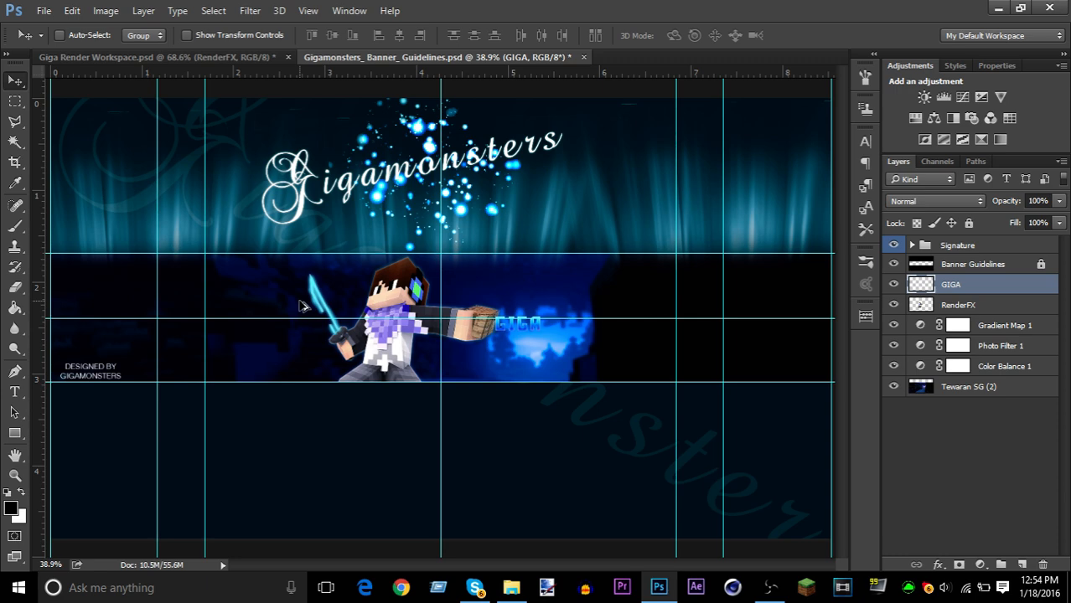
# - Move the GIGA text to the space below the character's outstretched arm, beside the torso
pyautogui.scroll(3, 516, 317)
pyautogui.scroll(2, 516, 317)
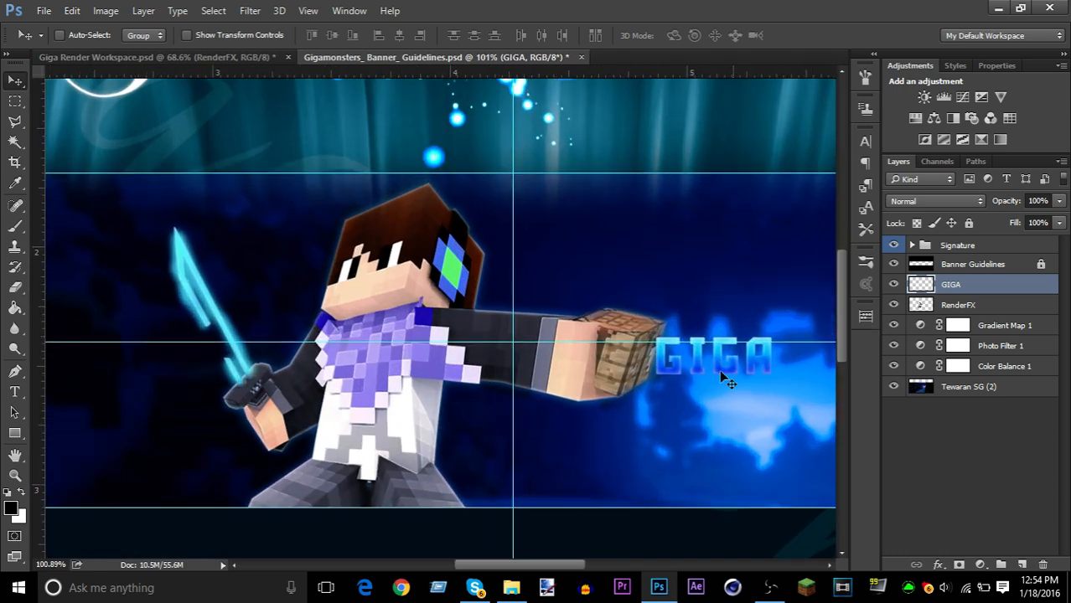
pyautogui.moveTo(717, 381); pyautogui.dragTo(546, 433)
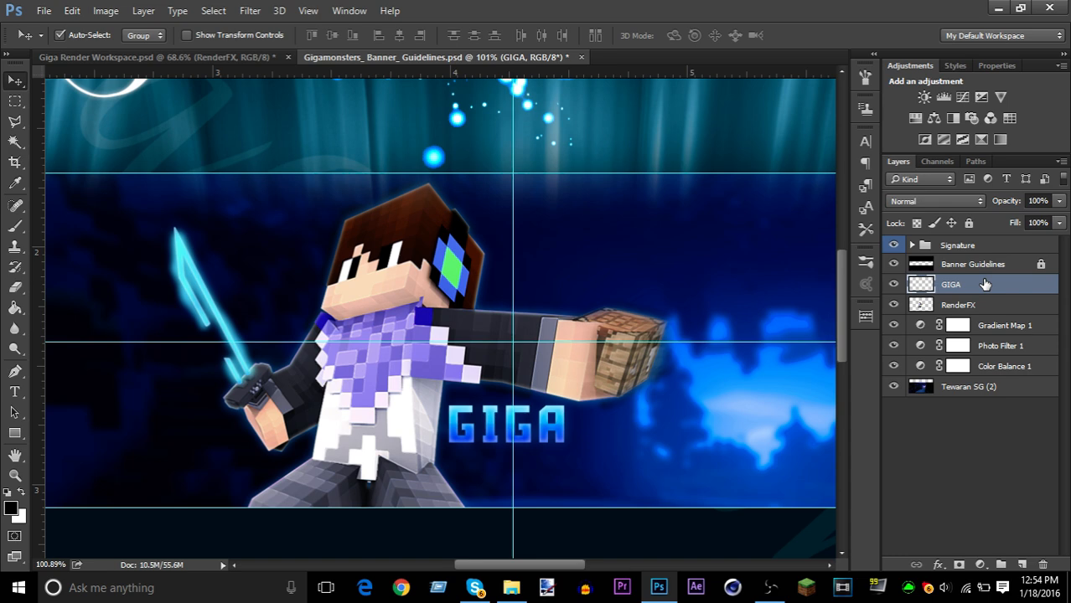
# - Duplicate the GIGA layer and apply a Motion Blur with a 0° angle and 45 pixels distance to the copy
pyautogui.hotkey('ctrl', 'j')
pyautogui.click(250, 10)
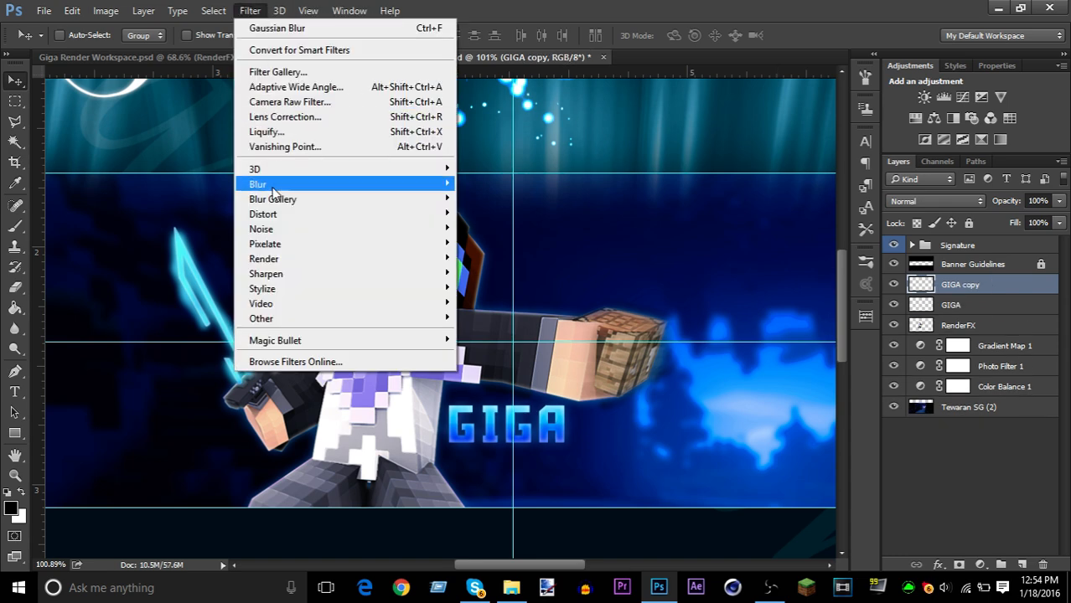
pyautogui.moveTo(373, 187)
pyautogui.click(483, 272)
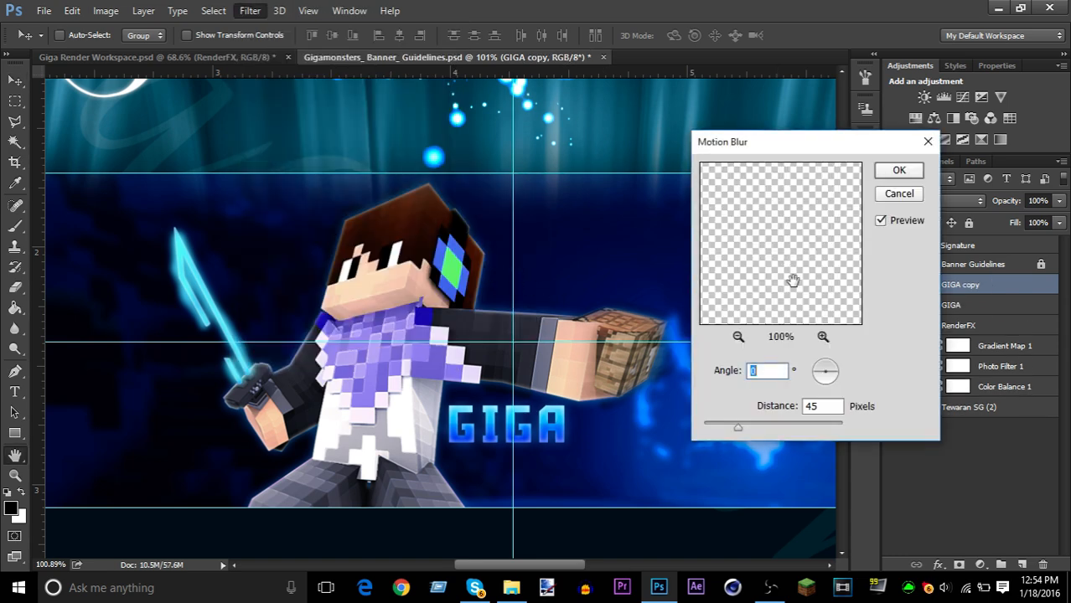
pyautogui.click(899, 171)
# - Try erasing the motion blur over the GIGA letters, then undo it
pyautogui.press('e')
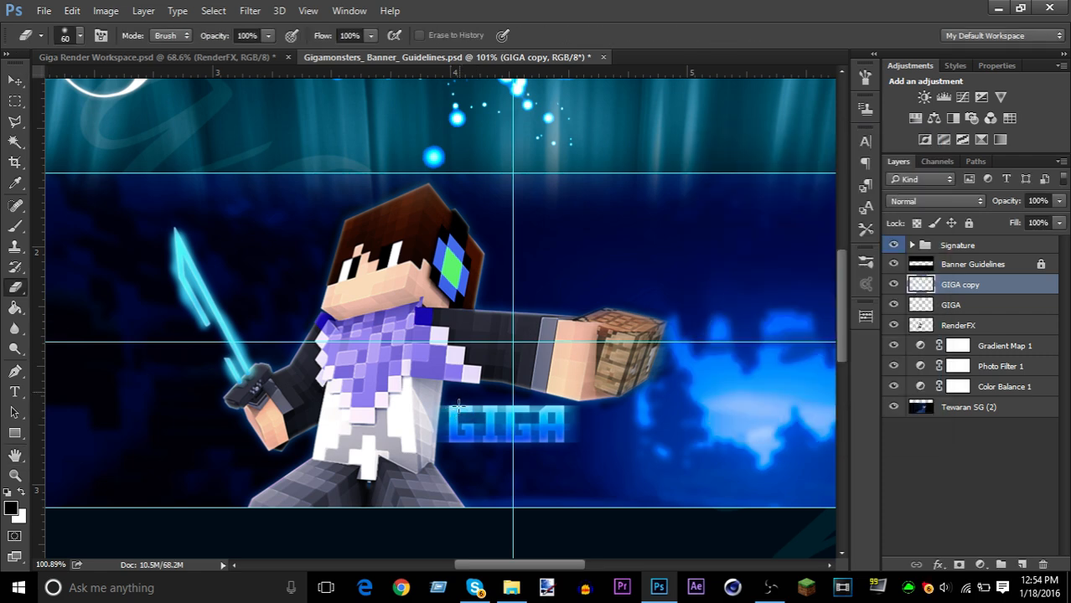
pyautogui.moveTo(457, 405)
pyautogui.mouseDown()
pyautogui.moveTo(471, 426)
pyautogui.moveTo(513, 419)
pyautogui.moveTo(526, 439)
pyautogui.mouseUp()
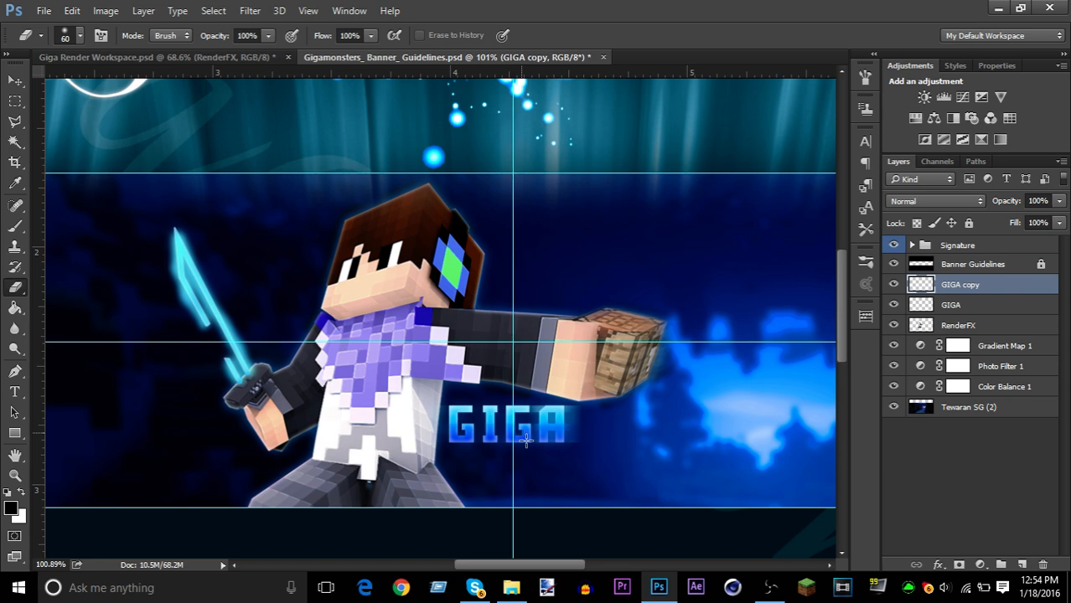
pyautogui.hotkey('ctrl', 'z')
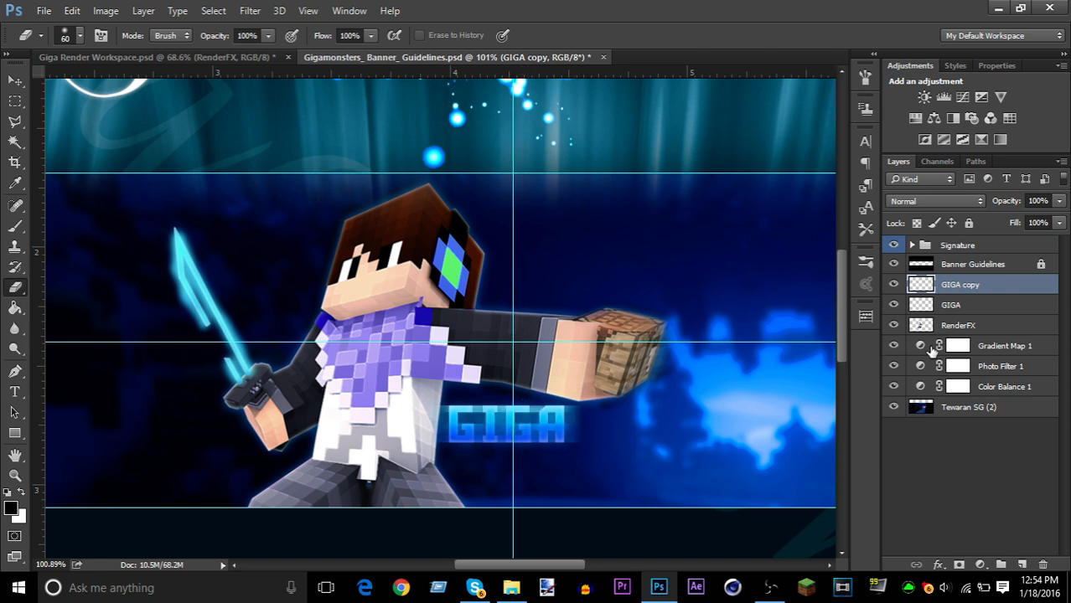
# - Shift the blurred copy to the right and erase it over the letters, leaving a streak trailing after the final A
pyautogui.press('v')
pyautogui.moveTo(479, 416); pyautogui.dragTo(512, 423)
pyautogui.press('e')
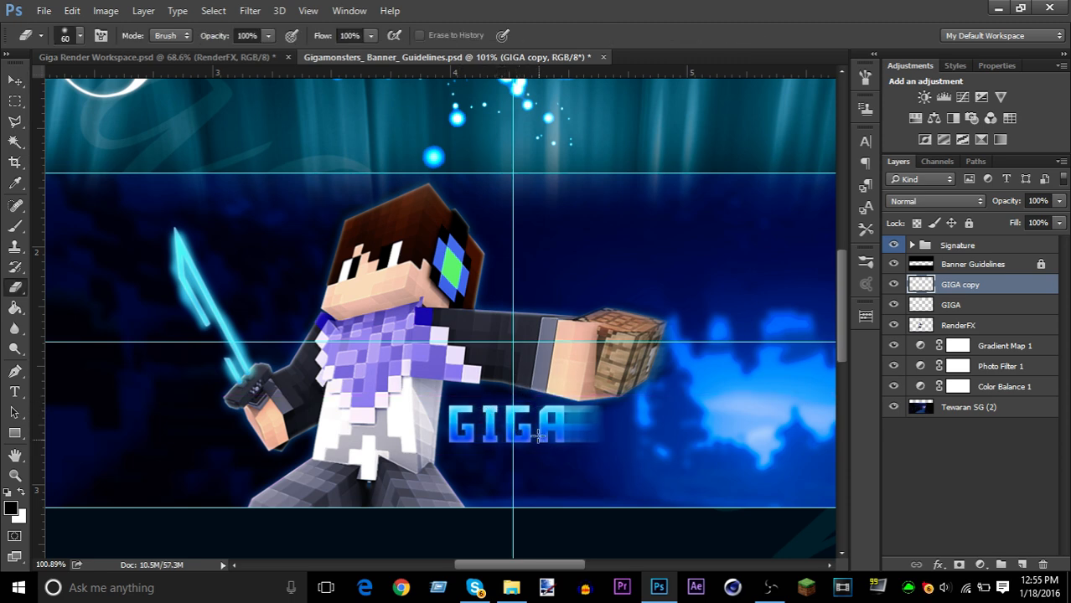
pyautogui.moveTo(576, 419); pyautogui.dragTo(588, 443)
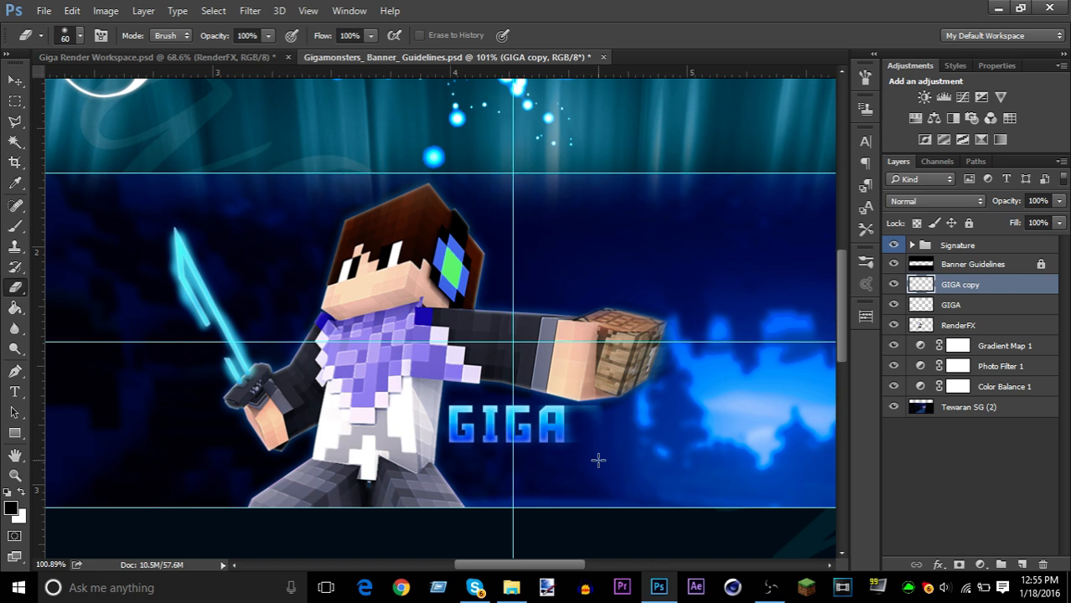
pyautogui.hotkey('ctrl', 'z')
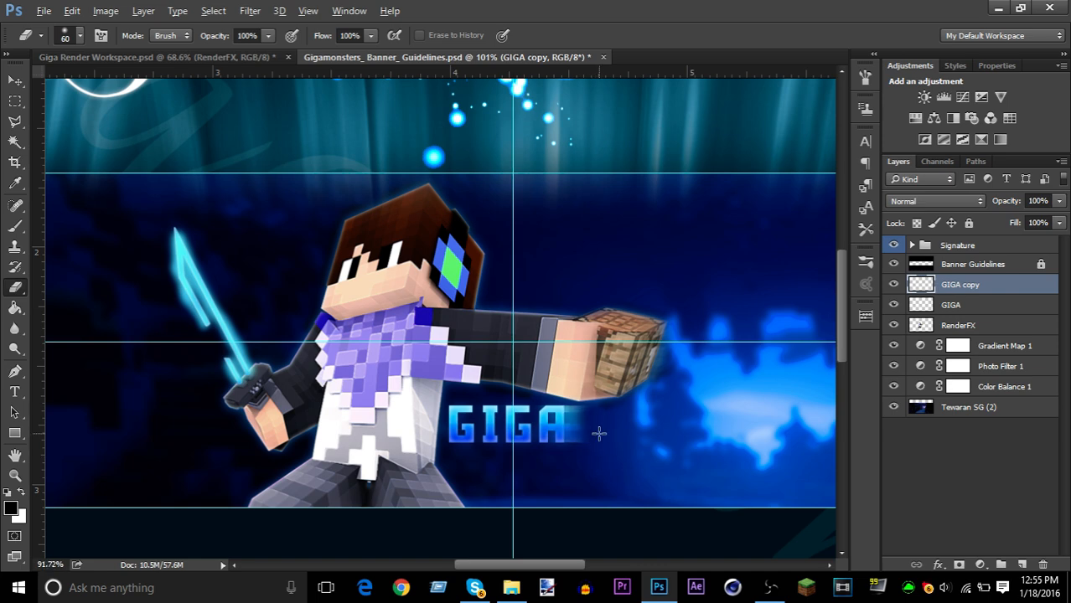
pyautogui.scroll(-1, 598, 433)
pyautogui.scroll(-2, 597, 381)
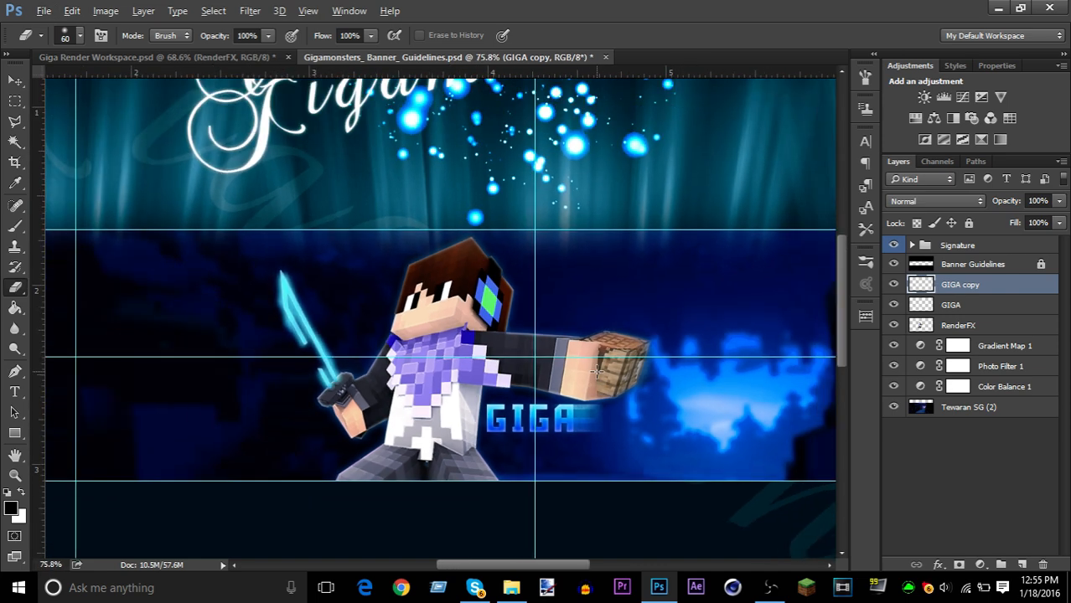
pyautogui.scroll(3, 596, 372)
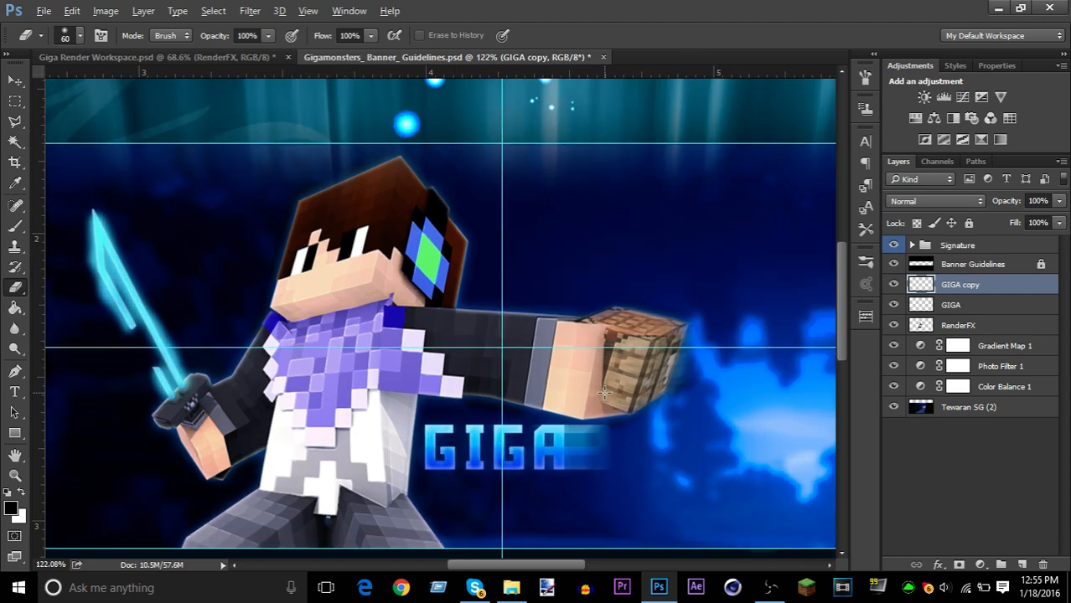
pyautogui.scroll(1, 603, 399)
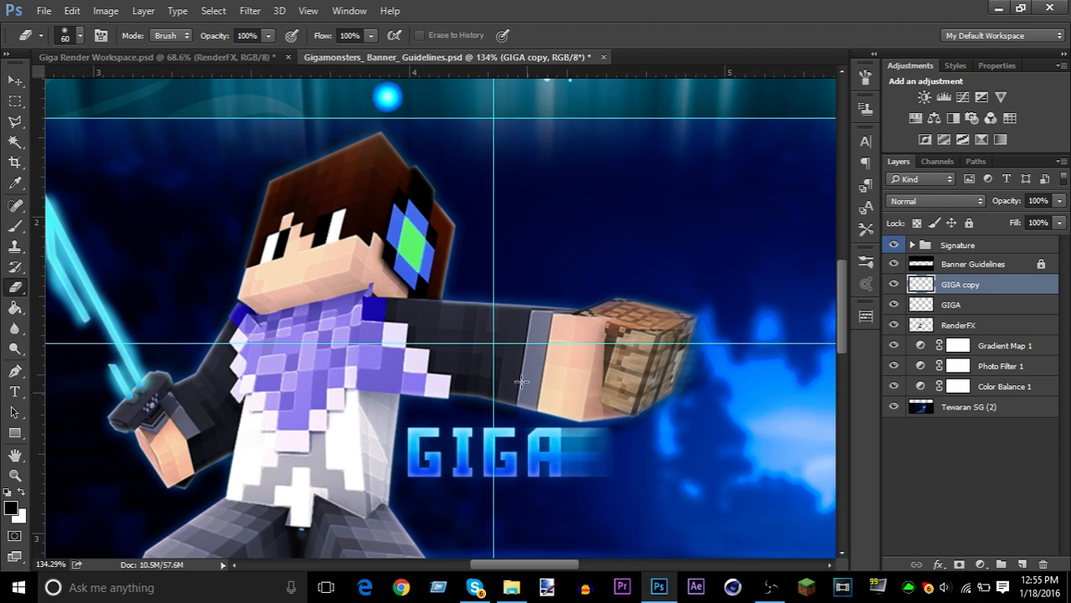
# - Merge the original GIGA layer with its blurred copy and check the text on the whole banner
pyautogui.click(972, 306)
pyautogui.press('Delete')
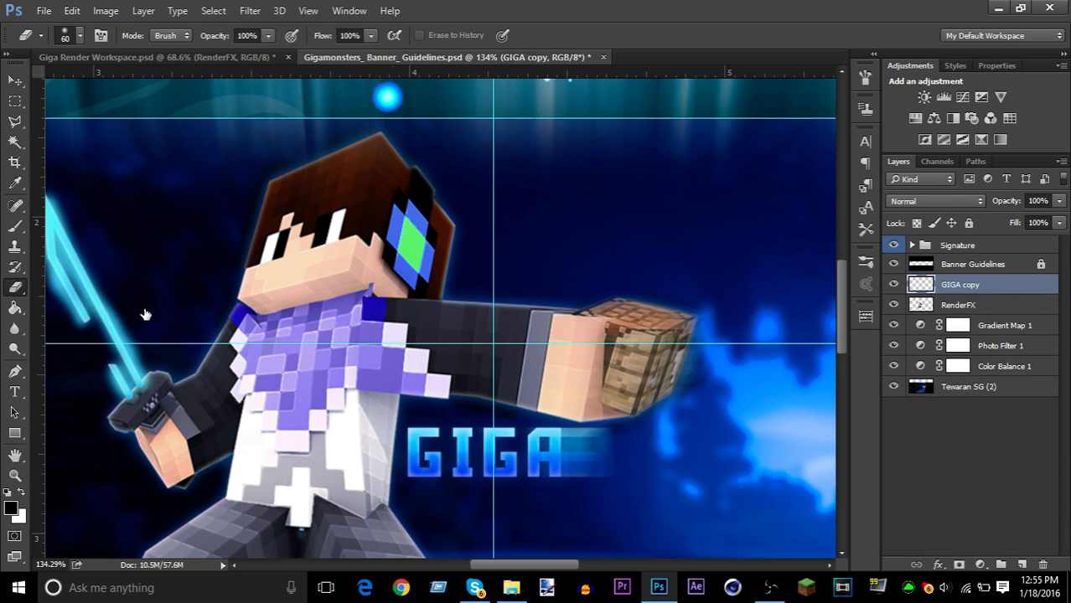
pyautogui.scroll(-5, 303, 284)
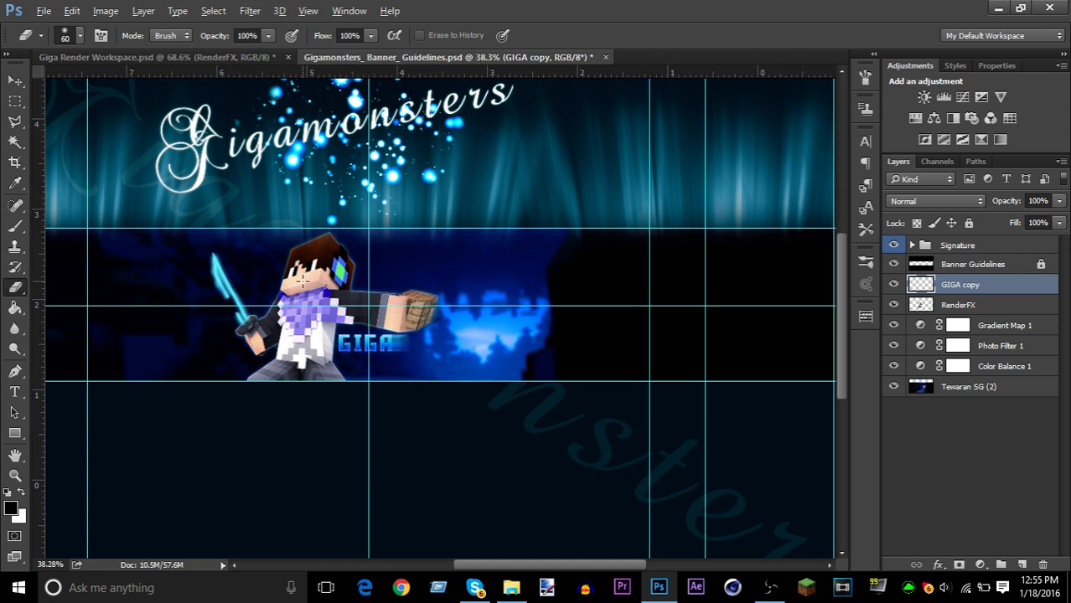
pyautogui.scroll(-2, 303, 289)
pyautogui.scroll(5, 304, 289)
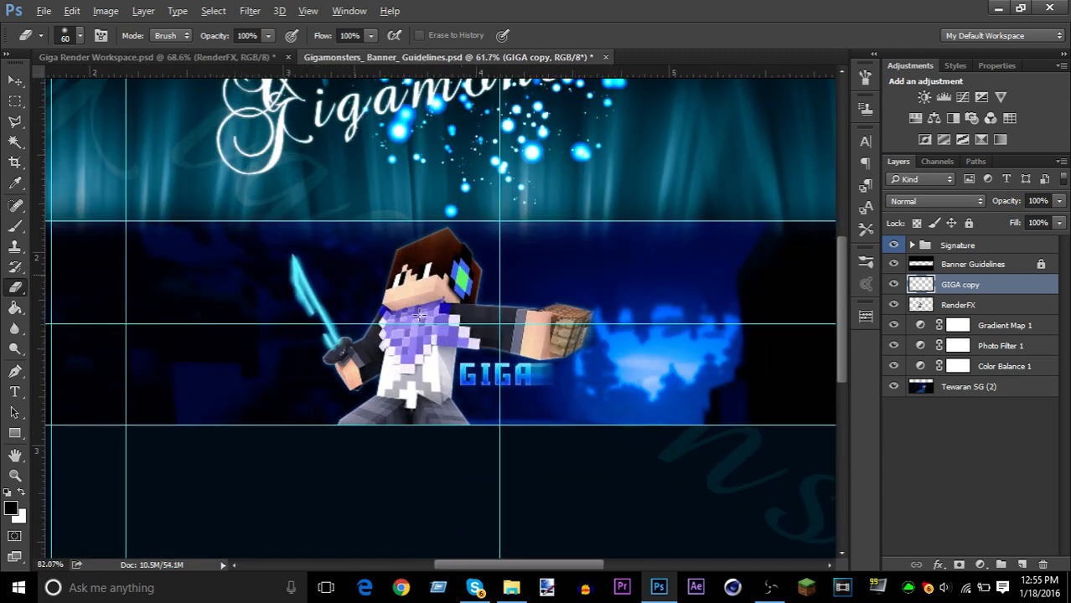
pyautogui.scroll(2, 419, 314)
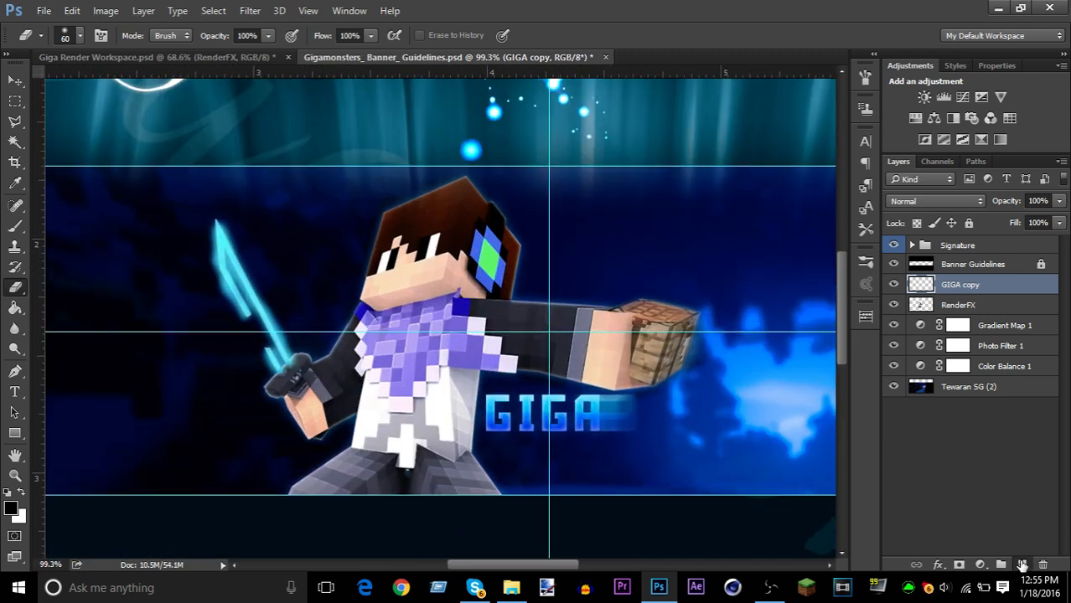
# - Add a new layer above the GIGA text and set the brush's foreground color to white
pyautogui.click(1021, 566)
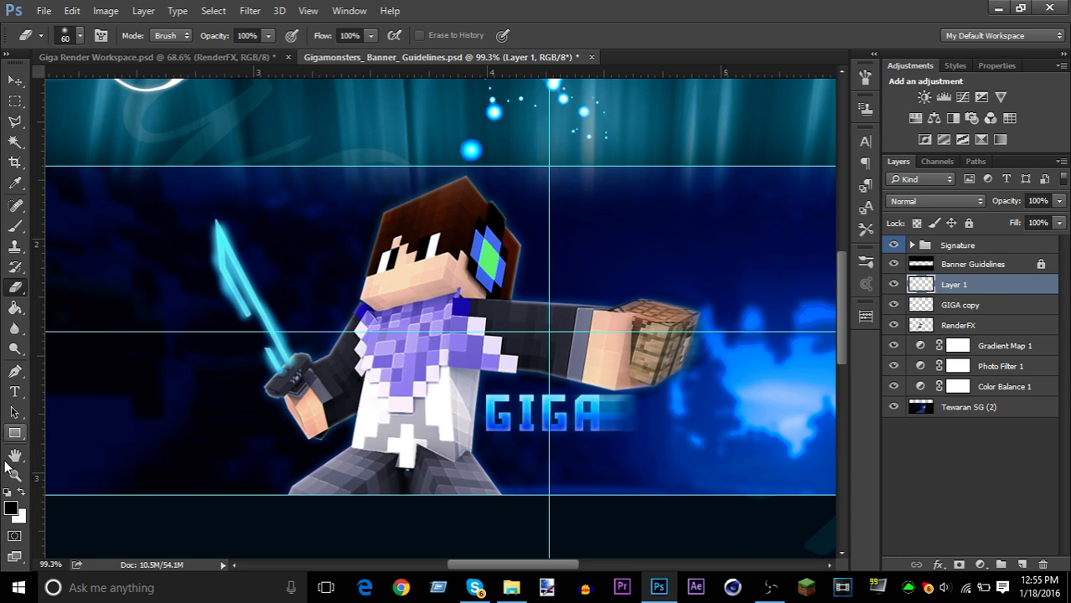
pyautogui.press('b')
pyautogui.click(11, 508)
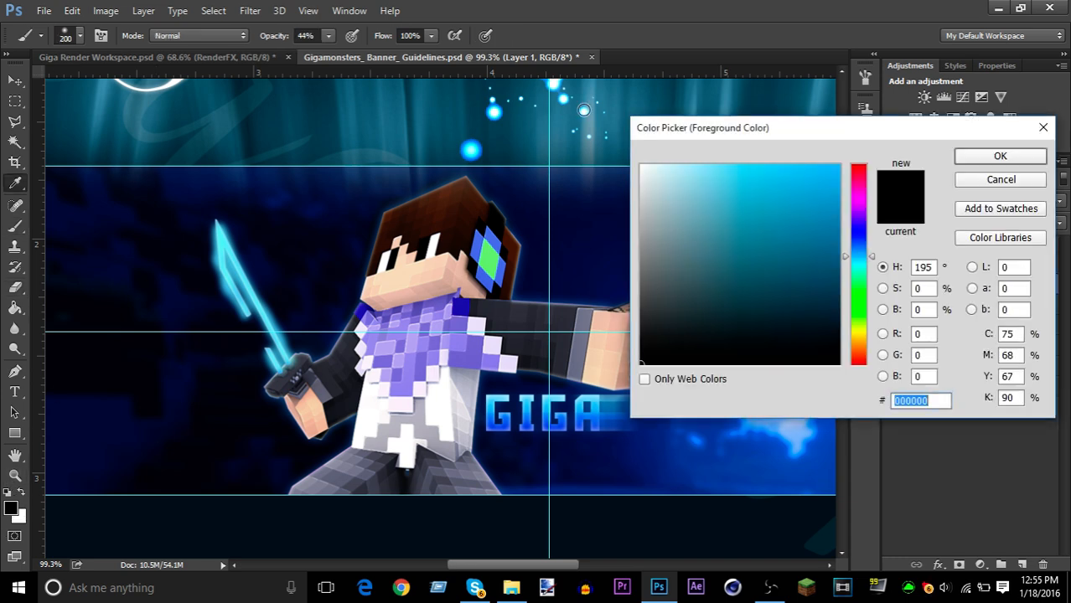
pyautogui.click(642, 165)
pyautogui.click(1000, 154)
# - Try painting a soft white highlight over the upper edge of the hair with a 90 px brush, then undo it
pyautogui.scroll(2, 479, 201)
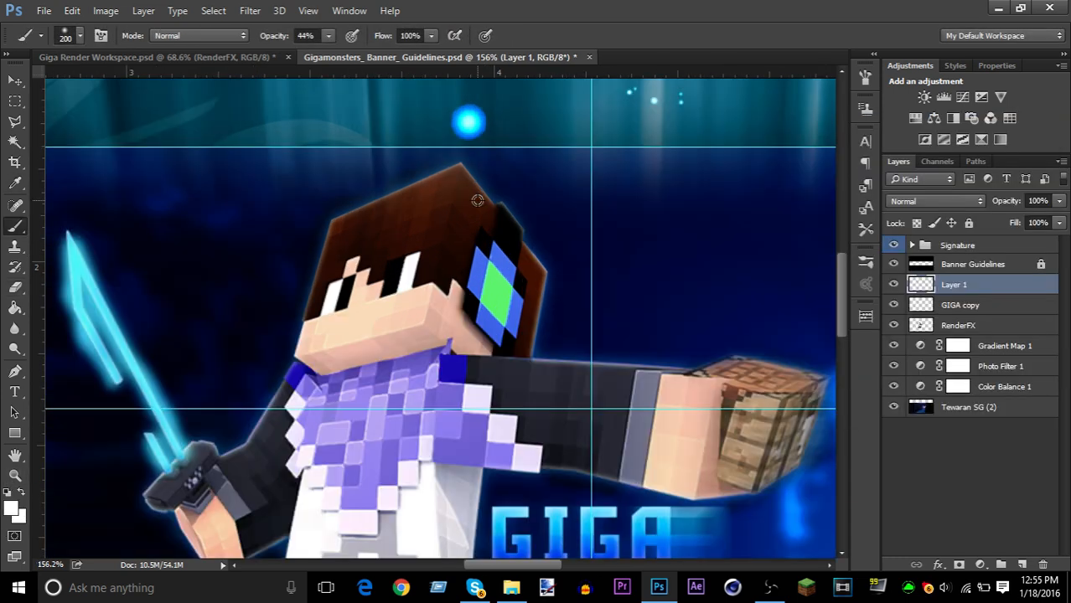
pyautogui.press(']')
pyautogui.press(']')
pyautogui.press(']')
pyautogui.moveTo(417, 193); pyautogui.dragTo(356, 205)
pyautogui.hotkey('ctrl', 'z')
pyautogui.press('[')
pyautogui.moveTo(381, 209); pyautogui.dragTo(318, 230)
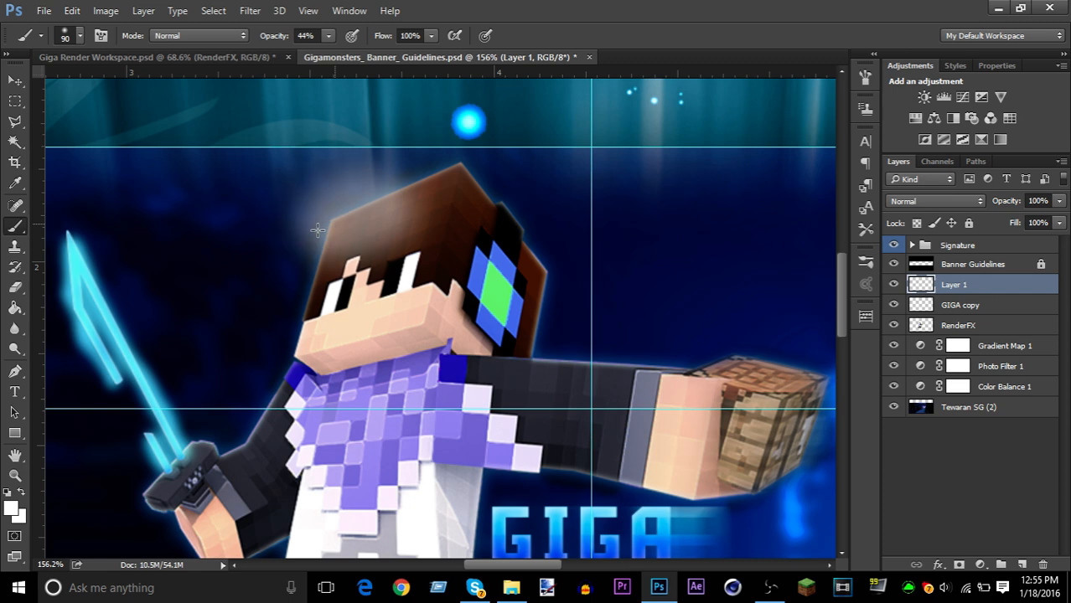
pyautogui.hotkey('ctrl', 'z')
# - Clip Layer 1 to RenderFX below the GIGA text and brush a soft white highlight down the hair and sword arm
pyautogui.moveTo(985, 289); pyautogui.dragTo(973, 325)
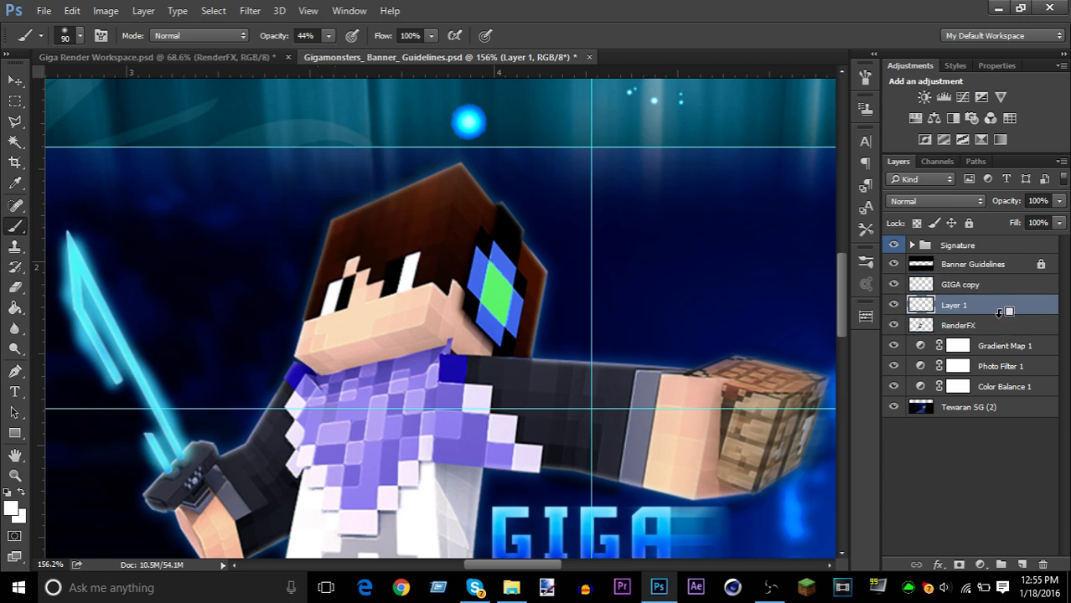
pyautogui.keyDown('alt'); pyautogui.click(1000, 313); pyautogui.keyUp('alt')
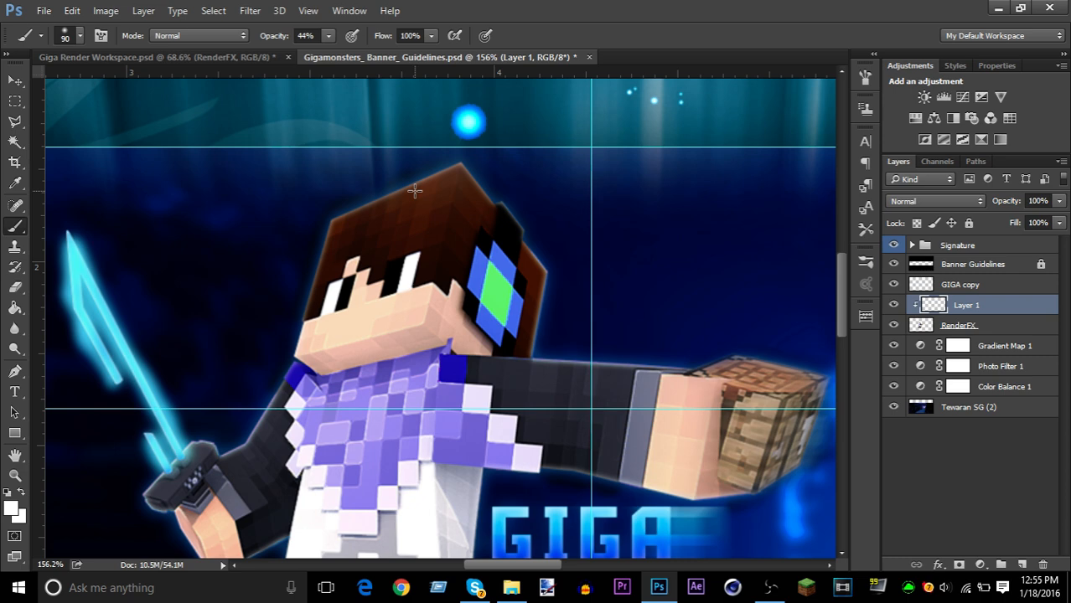
pyautogui.moveTo(415, 191); pyautogui.dragTo(332, 211)
pyautogui.hotkey('ctrl', 'z')
pyautogui.press('[')
pyautogui.moveTo(399, 187)
pyautogui.mouseDown()
pyautogui.moveTo(303, 227)
pyautogui.moveTo(294, 323)
pyautogui.moveTo(273, 390)
pyautogui.moveTo(209, 478)
pyautogui.mouseUp()
# - Erase the excess white highlight from the upper edge and side of the hair with a 90 px eraser
pyautogui.press('e')
pyautogui.moveTo(312, 322)
pyautogui.mouseDown()
pyautogui.moveTo(323, 181)
pyautogui.moveTo(396, 174)
pyautogui.moveTo(293, 276)
pyautogui.moveTo(268, 369)
pyautogui.mouseUp()
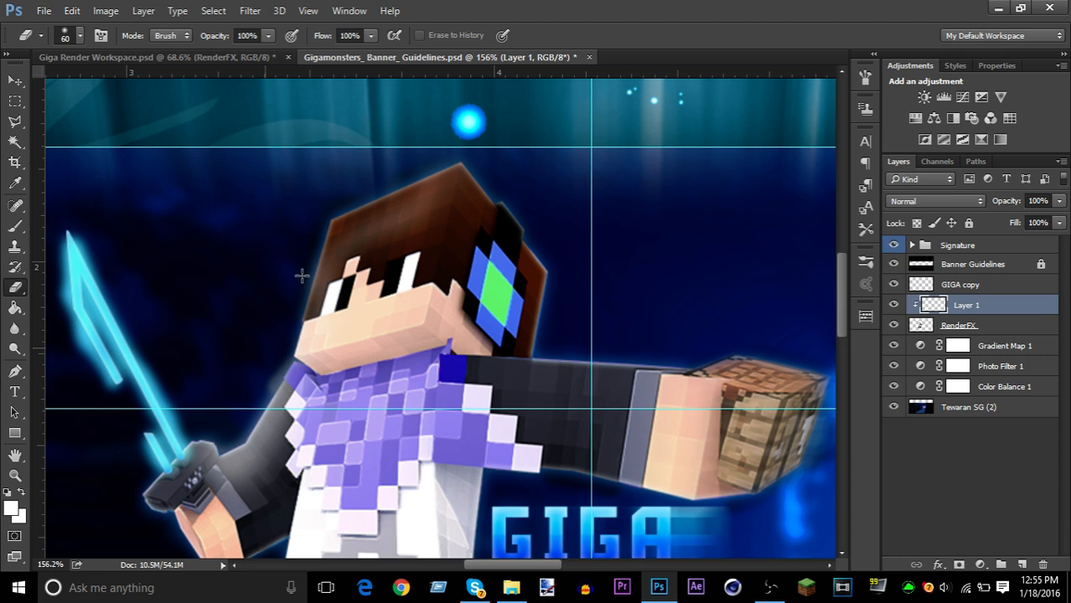
pyautogui.hotkey('ctrl', 'z')
pyautogui.moveTo(382, 188)
pyautogui.mouseDown()
pyautogui.moveTo(305, 219)
pyautogui.moveTo(268, 262)
pyautogui.moveTo(365, 195)
pyautogui.moveTo(300, 309)
pyautogui.mouseUp()
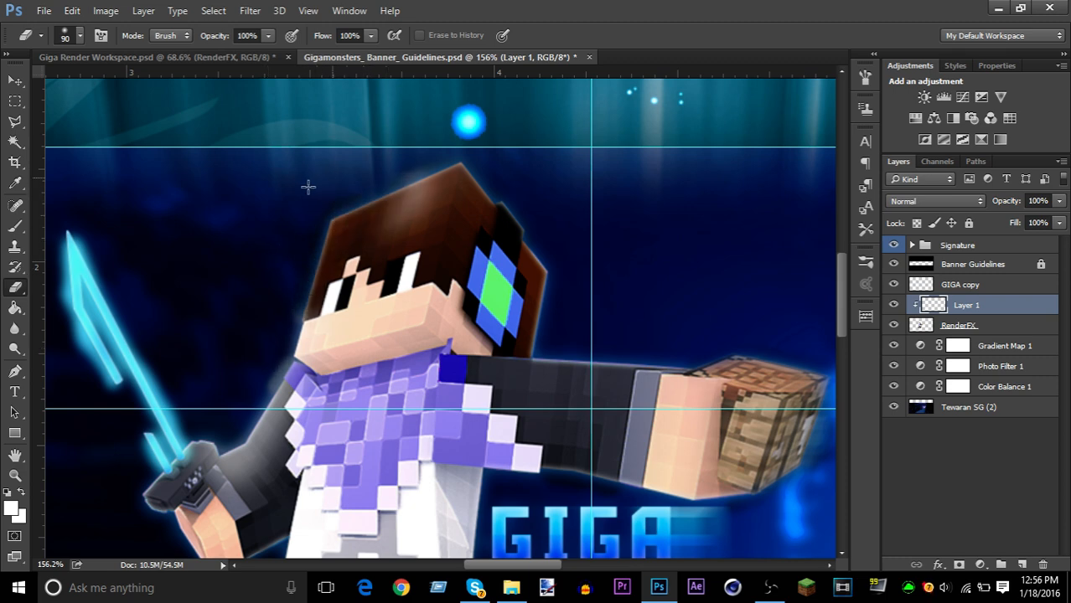
pyautogui.moveTo(315, 228)
pyautogui.mouseDown()
pyautogui.moveTo(351, 233)
pyautogui.moveTo(383, 205)
pyautogui.moveTo(338, 216)
pyautogui.mouseUp()
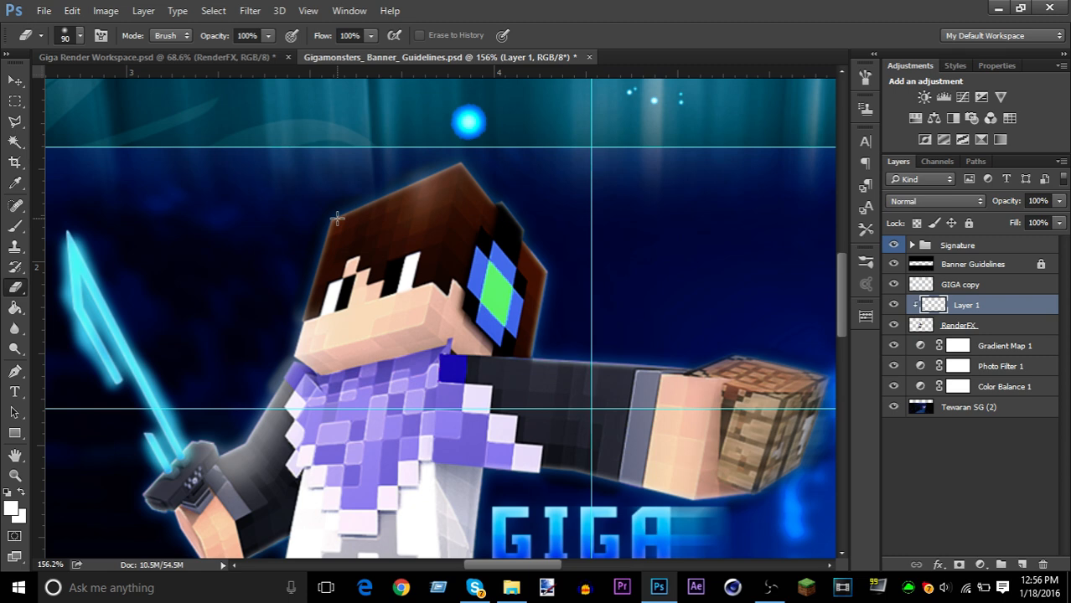
# - Paint soft white highlights along the peak and back edge of the hair and the outstretched arm with an 80 px brush
pyautogui.press('b')
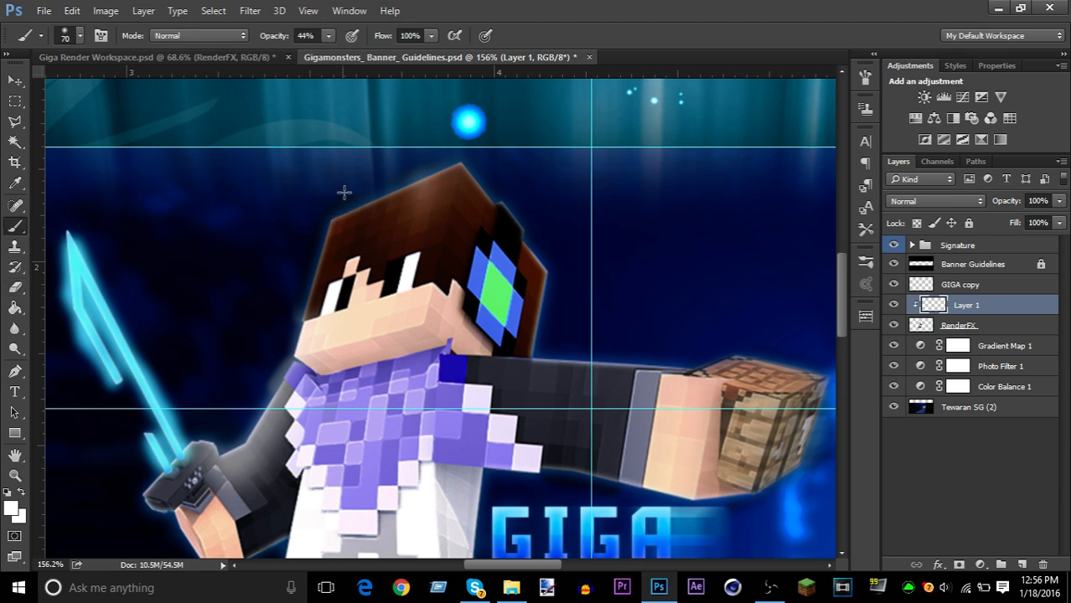
pyautogui.moveTo(344, 193)
pyautogui.mouseDown()
pyautogui.moveTo(381, 194)
pyautogui.moveTo(343, 216)
pyautogui.mouseUp()
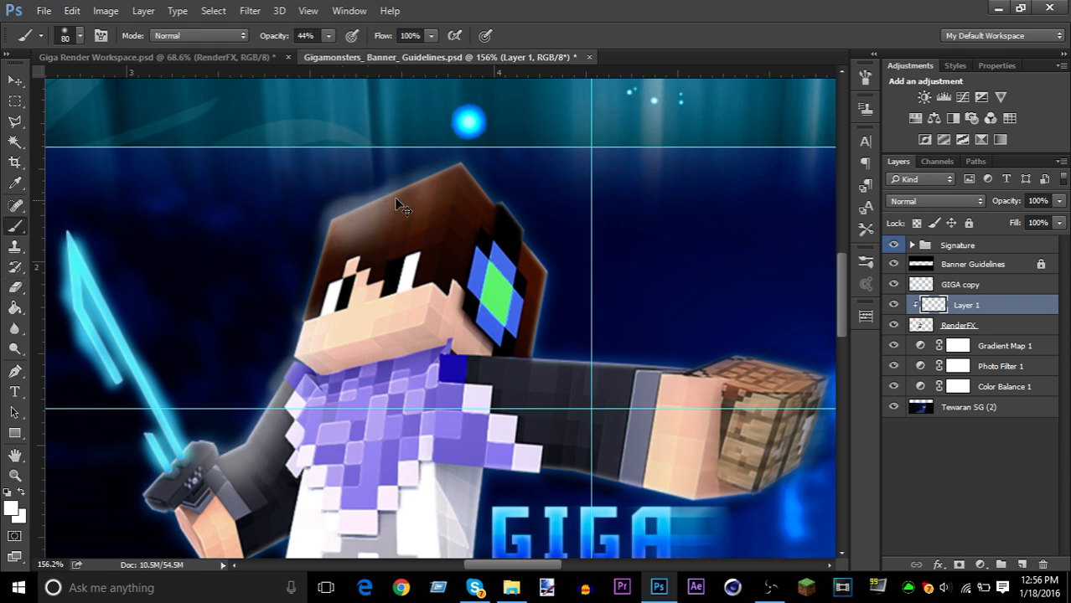
pyautogui.hotkey('ctrl', 'z')
pyautogui.scroll(-4, 401, 205)
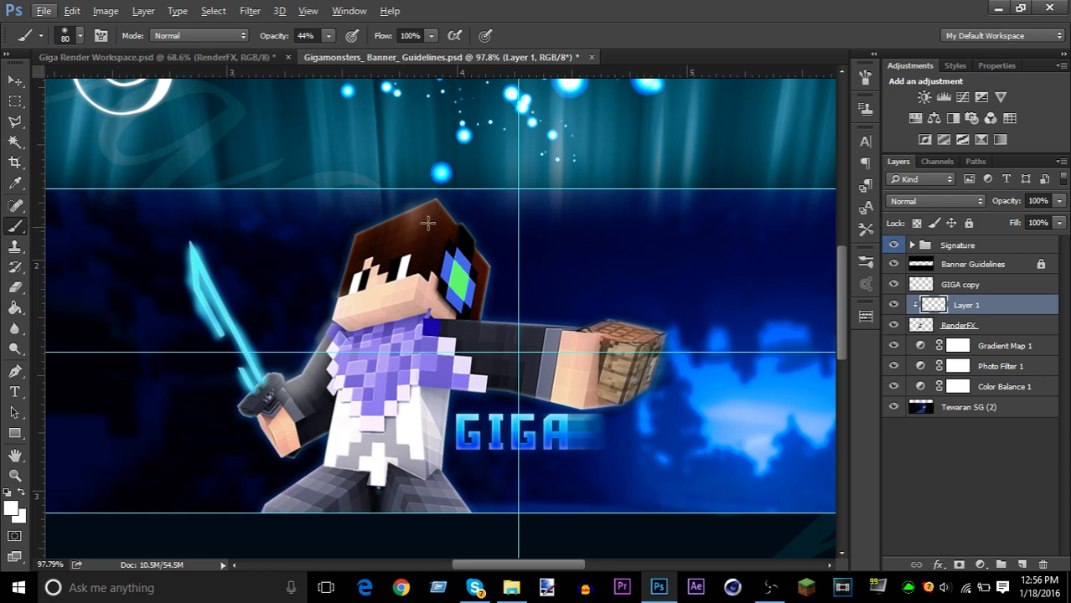
pyautogui.moveTo(428, 223)
pyautogui.mouseDown()
pyautogui.moveTo(443, 220)
pyautogui.moveTo(505, 277)
pyautogui.mouseUp()
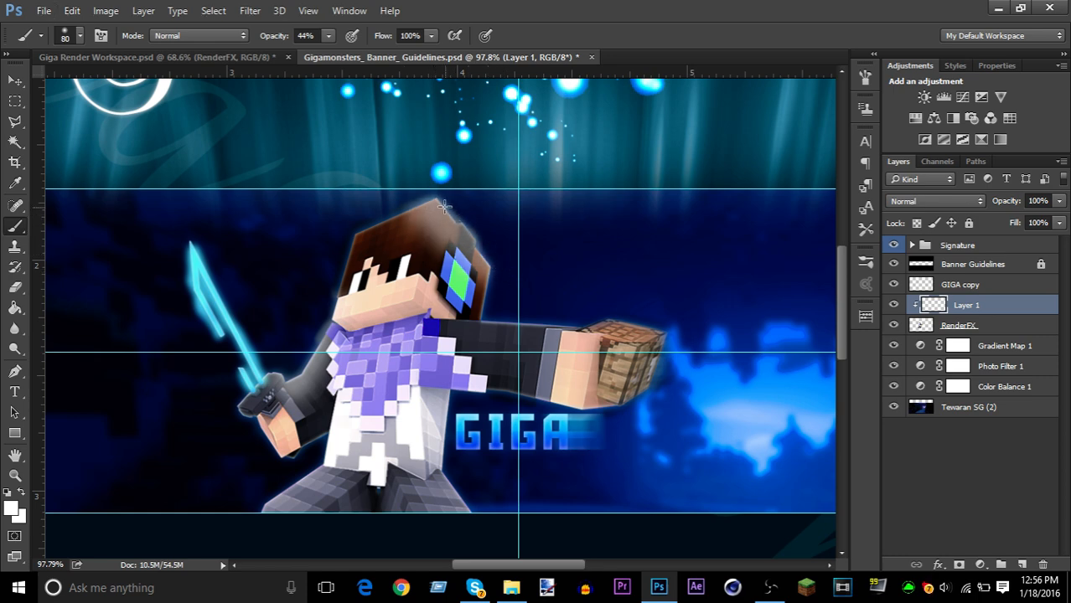
pyautogui.hotkey('ctrl', 'z')
pyautogui.moveTo(426, 201); pyautogui.dragTo(490, 246)
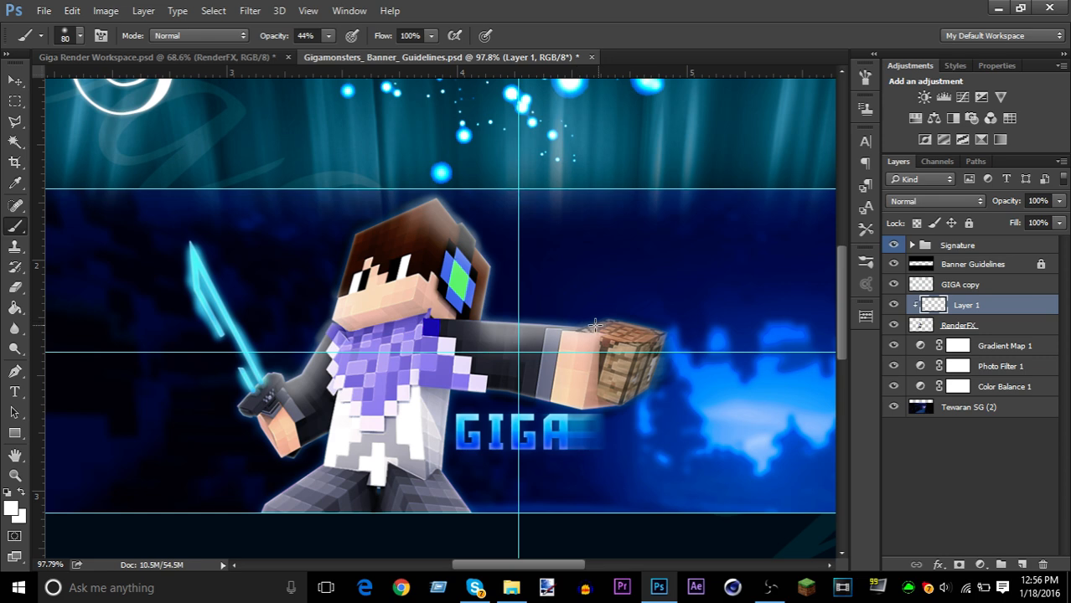
# - Try the Soft Light and Linear Dodge (Add) blend modes on the white highlights in Layer 1
pyautogui.click(932, 204)
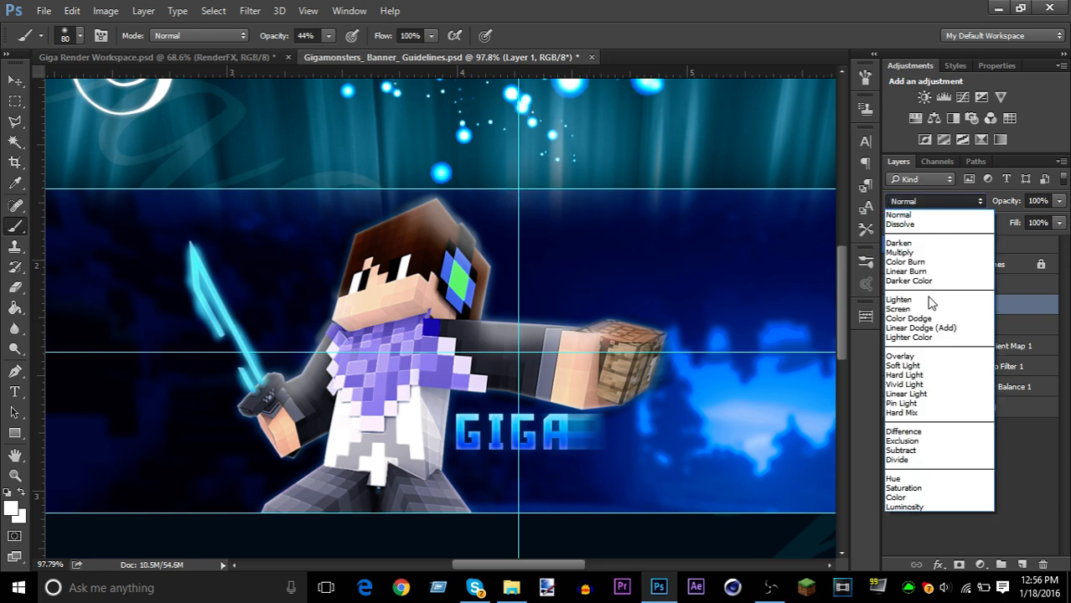
pyautogui.click(929, 368)
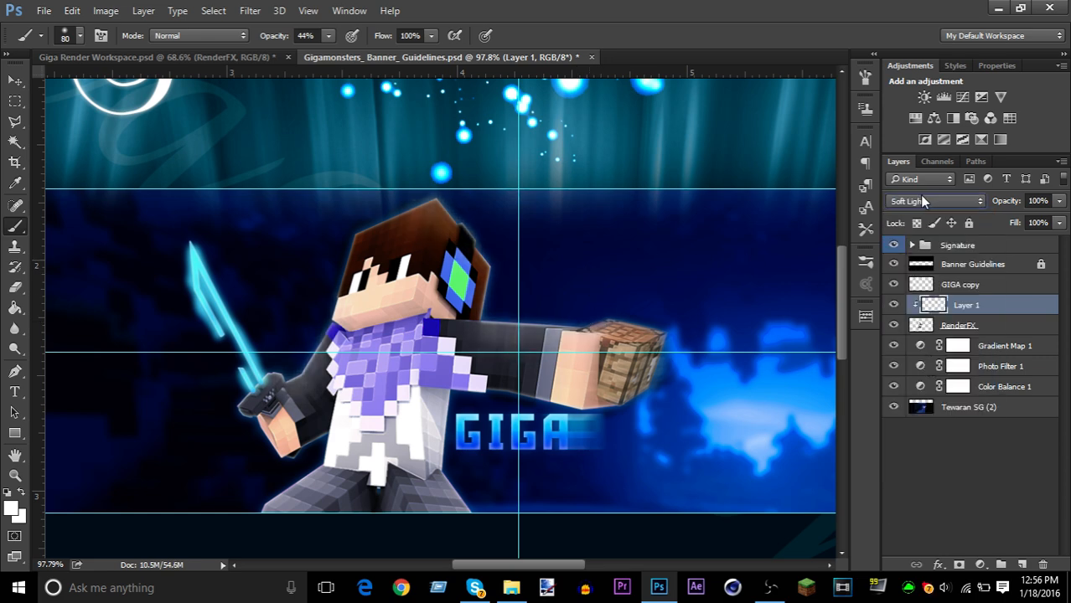
pyautogui.click(922, 201)
pyautogui.click(927, 335)
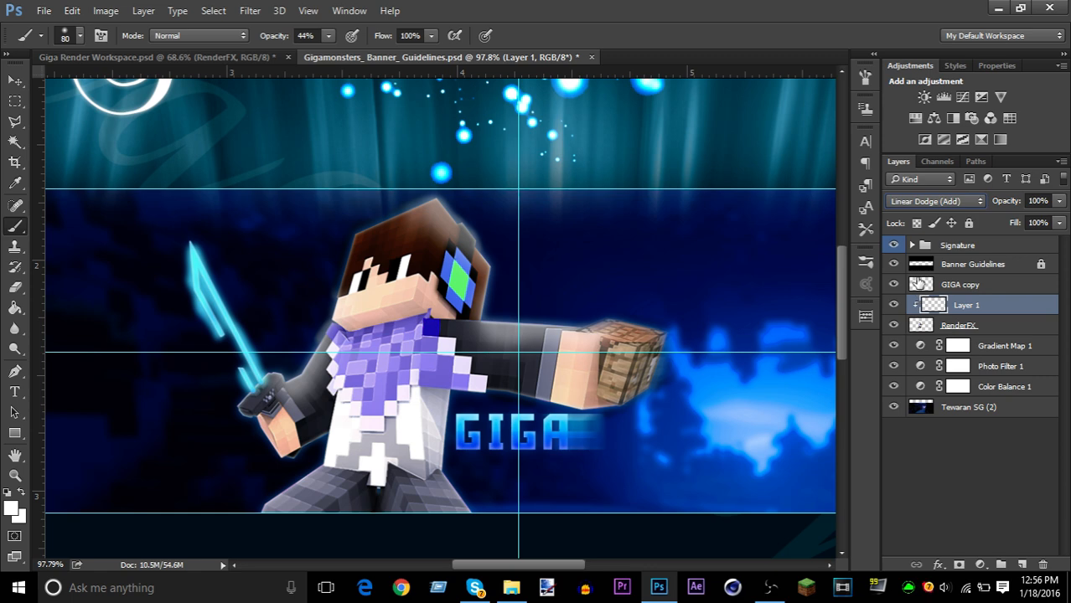
# - Set Layer 1's blend mode to Overlay and compare the character with the highlights hidden and shown
pyautogui.click(916, 198)
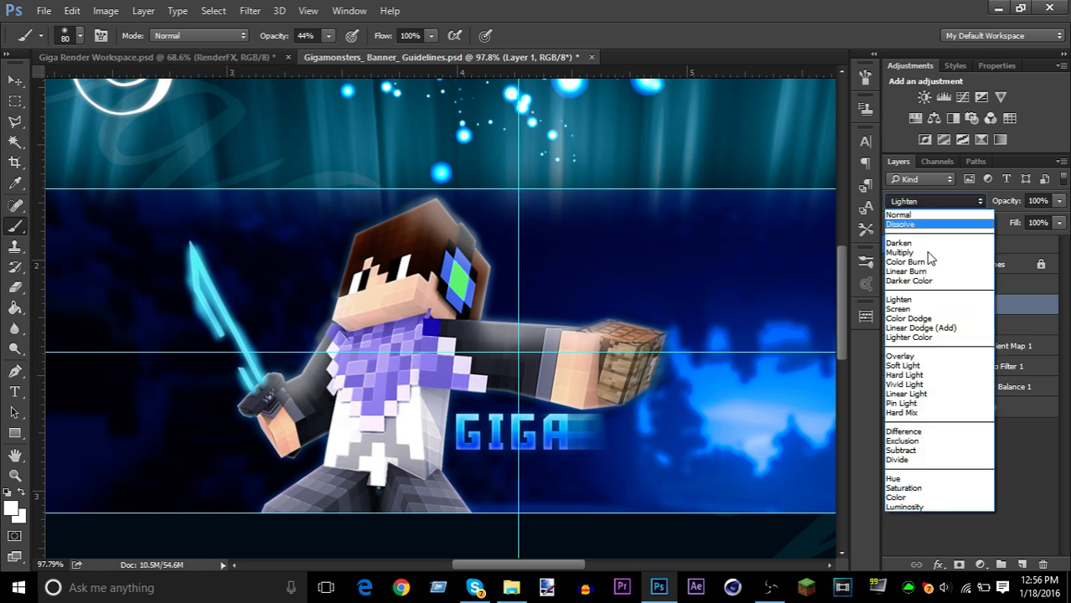
pyautogui.click(911, 360)
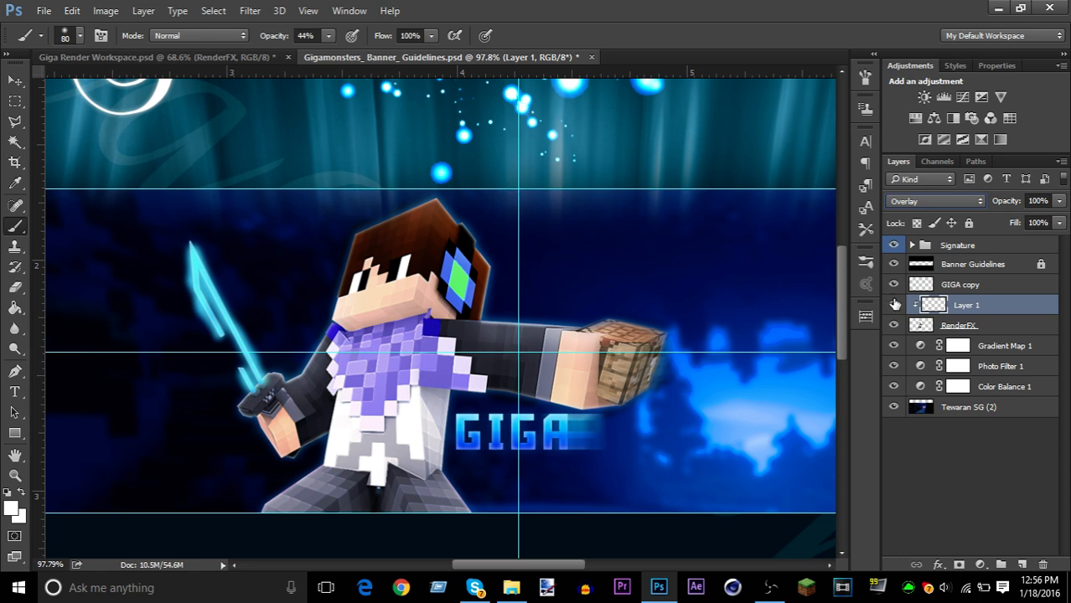
pyautogui.click(894, 304)
pyautogui.click(894, 304)
pyautogui.scroll(-4, 335, 267)
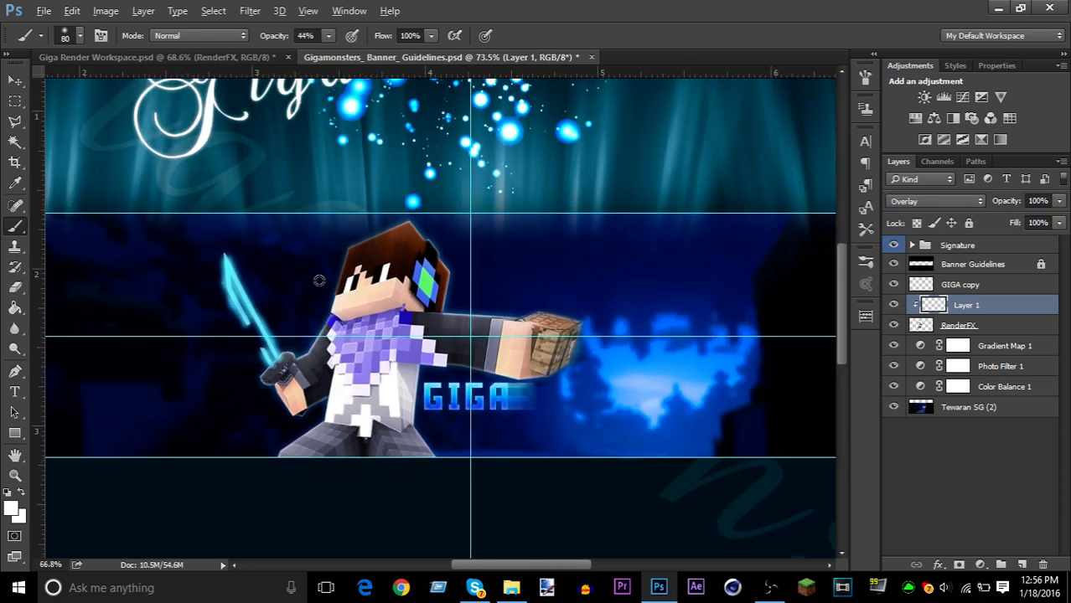
pyautogui.scroll(4, 318, 281)
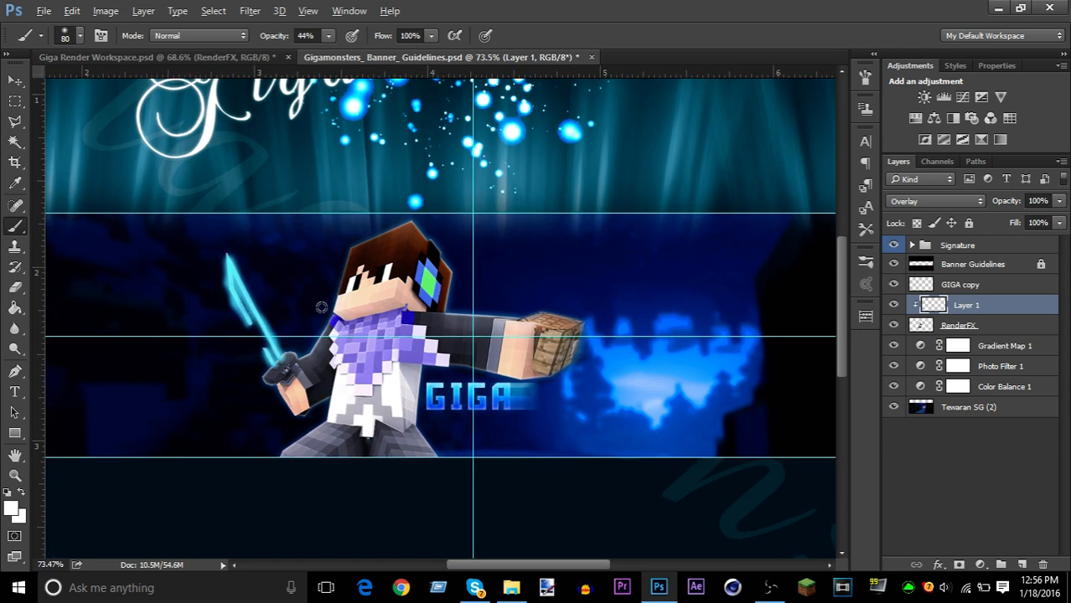
pyautogui.scroll(3, 423, 350)
# - Move the GIGA copy text from below the outstretched arm to the open area above it
pyautogui.click(968, 284)
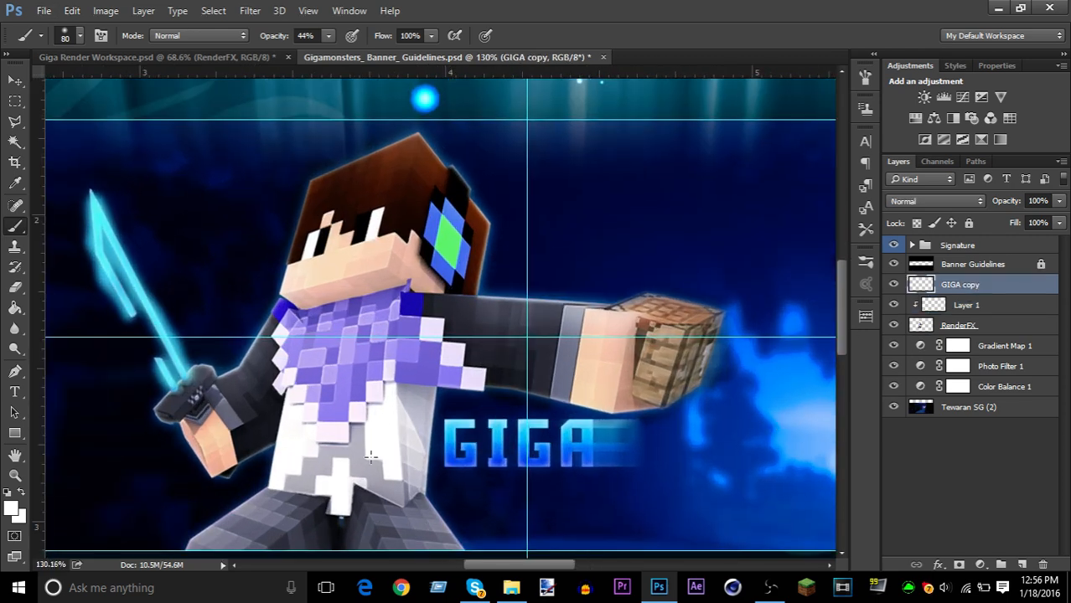
pyautogui.press('v')
pyautogui.moveTo(602, 445)
pyautogui.mouseDown()
pyautogui.moveTo(669, 286)
pyautogui.moveTo(684, 285)
pyautogui.mouseUp()
# - Warp the GIGA text with the Bulge style at a bend of -14.4% and apply the transformation
pyautogui.hotkey('ctrl', 't')
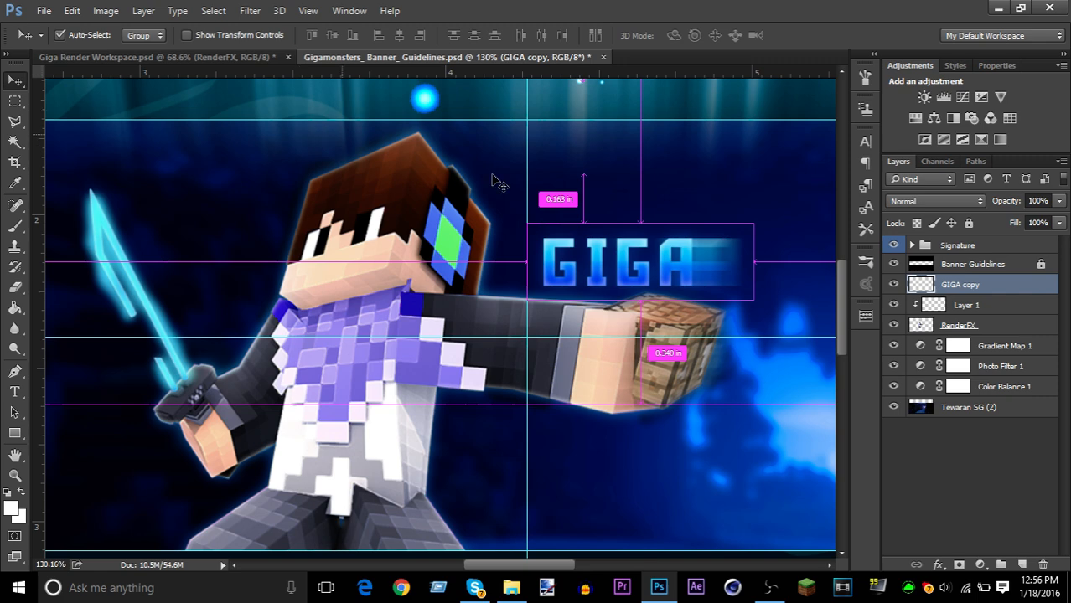
pyautogui.rightClick(617, 265)
pyautogui.click(649, 375)
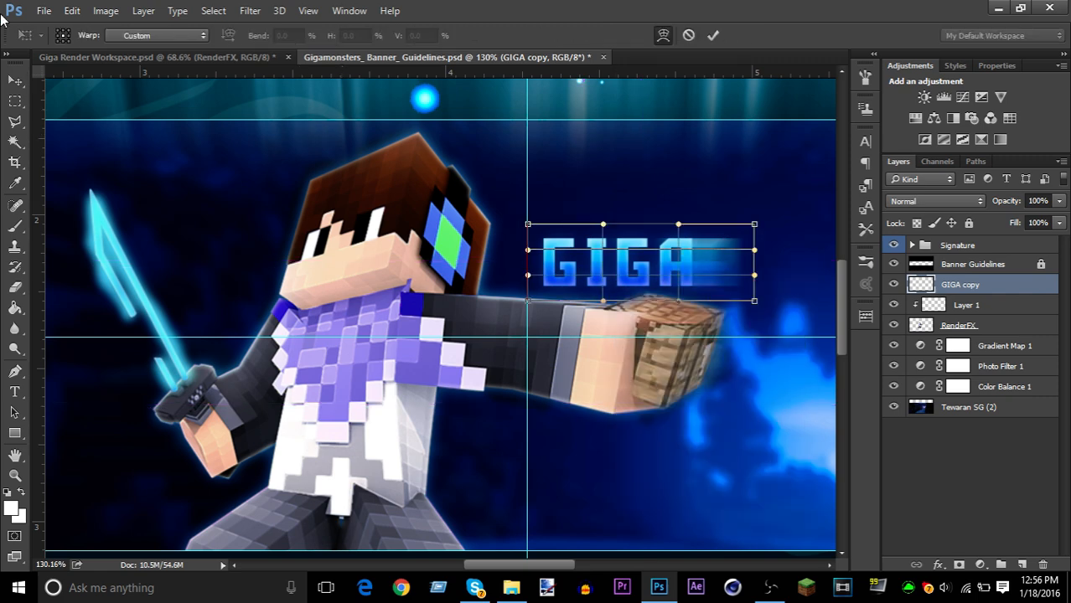
pyautogui.click(154, 36)
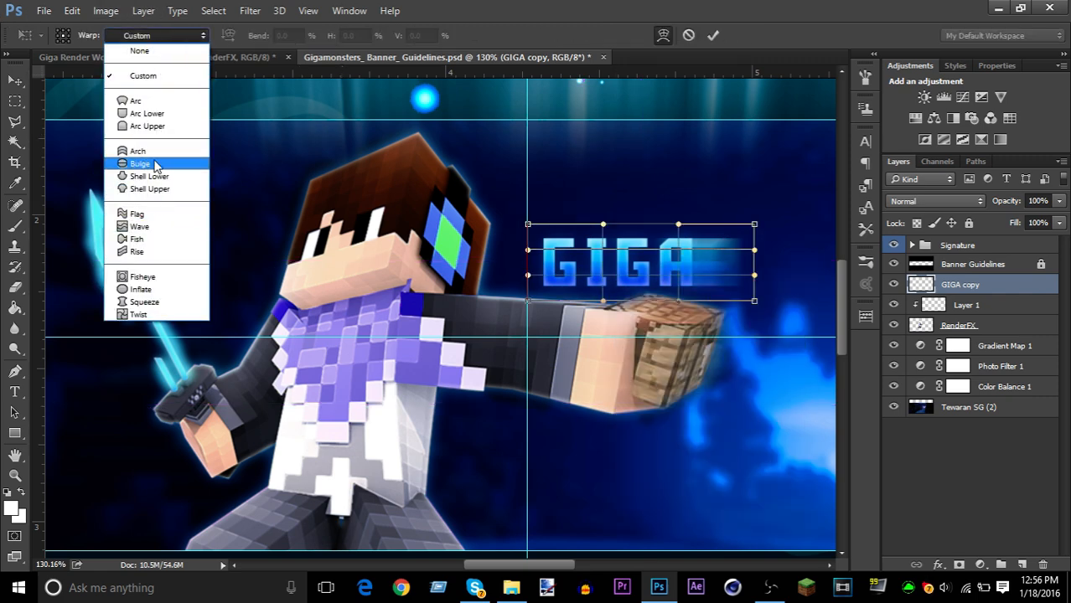
pyautogui.click(155, 165)
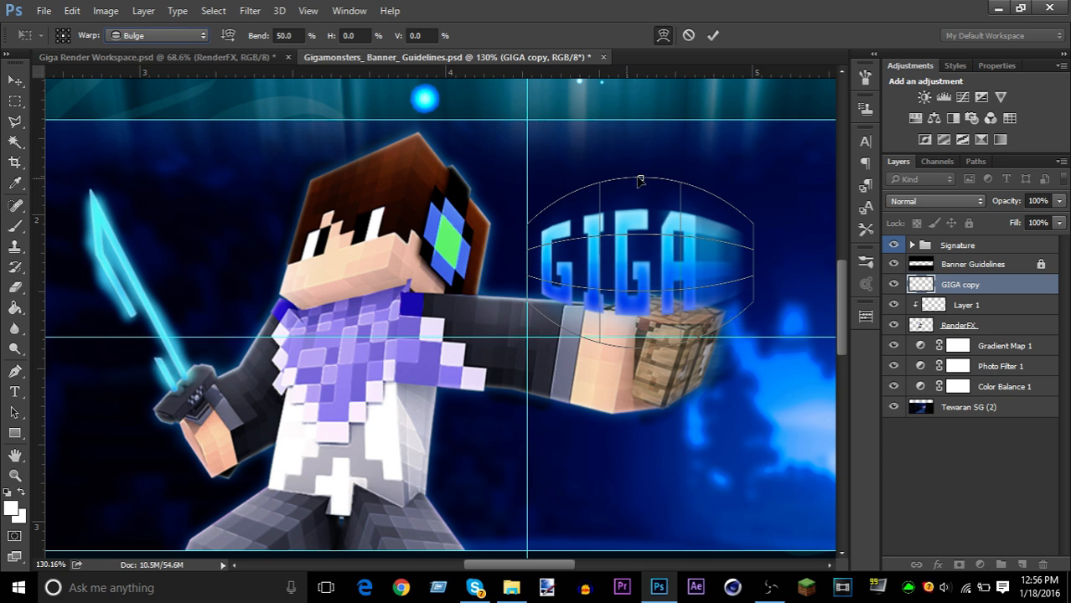
pyautogui.moveTo(640, 178); pyautogui.dragTo(637, 240)
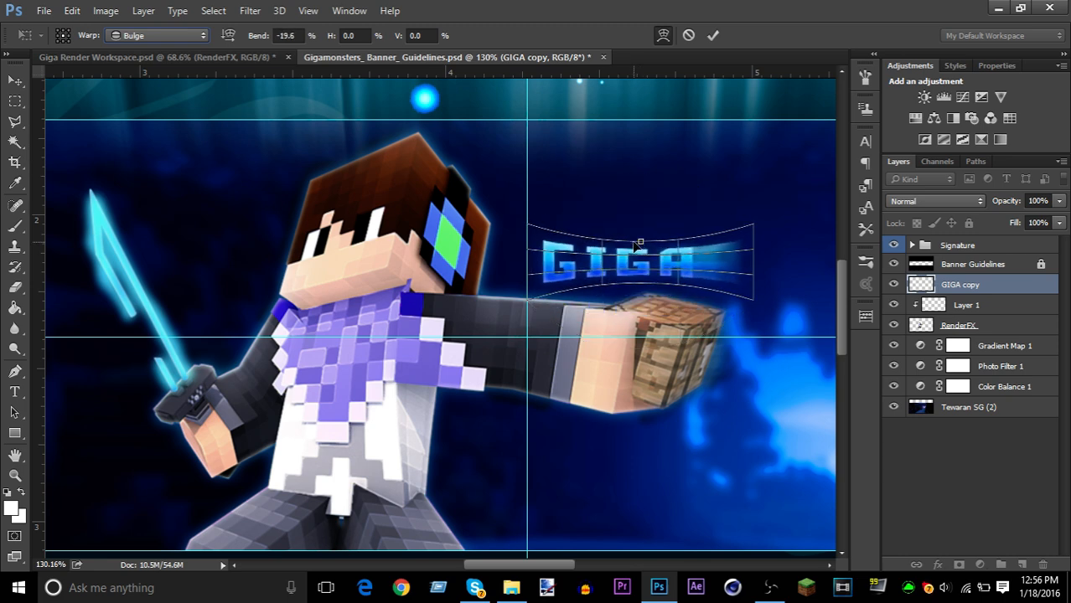
pyautogui.press('v')
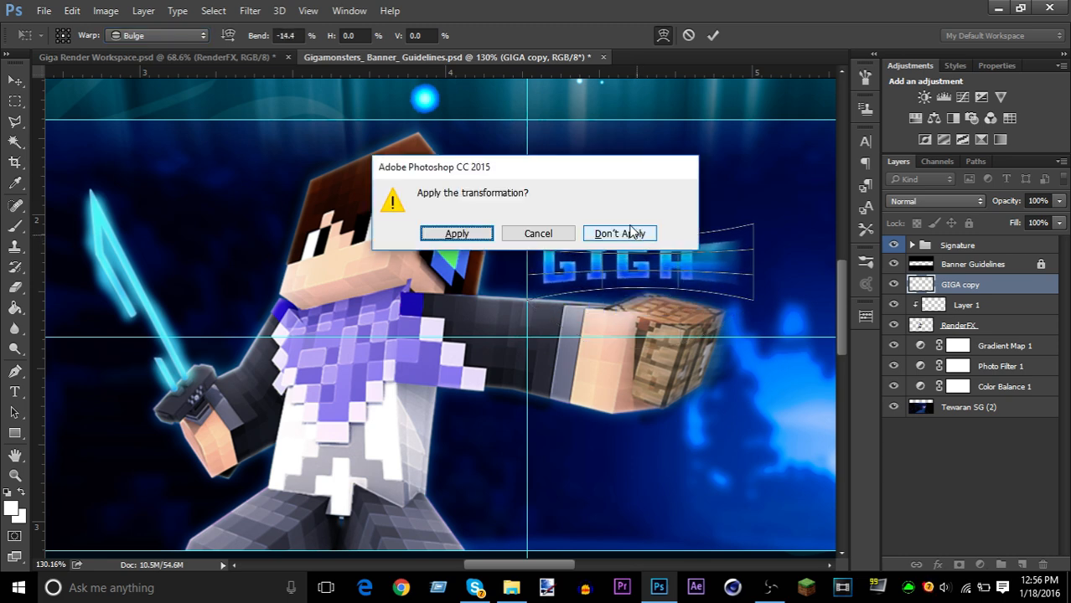
pyautogui.click(483, 238)
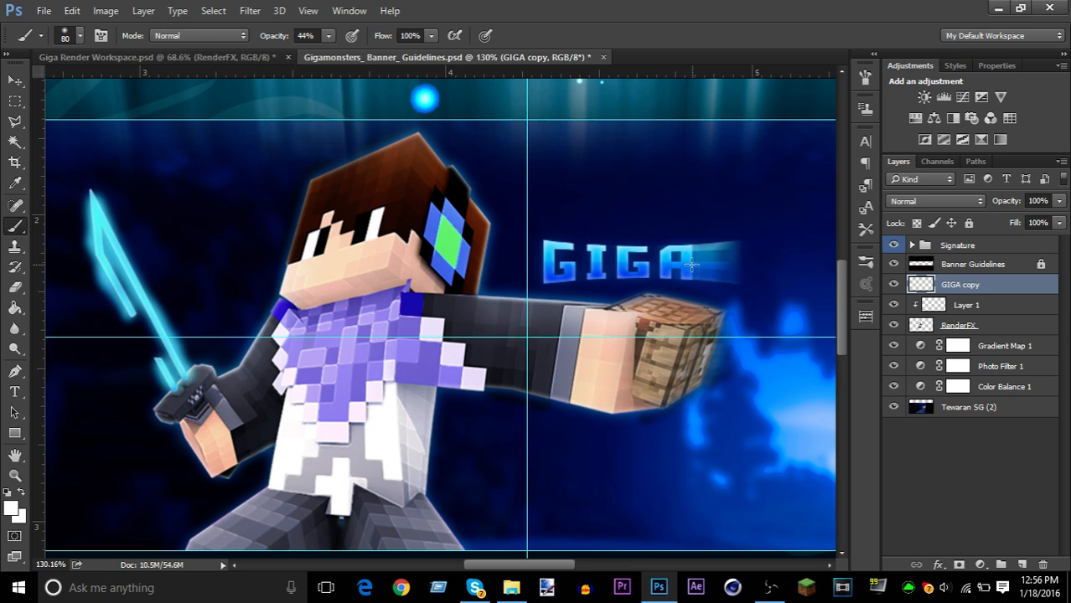
# - Reposition the warped GIGA text close to the headphone, just above the outstretched arm
pyautogui.moveTo(718, 316); pyautogui.dragTo(697, 512)
pyautogui.hotkey('ctrl', 't')
pyautogui.rightClick(662, 442)
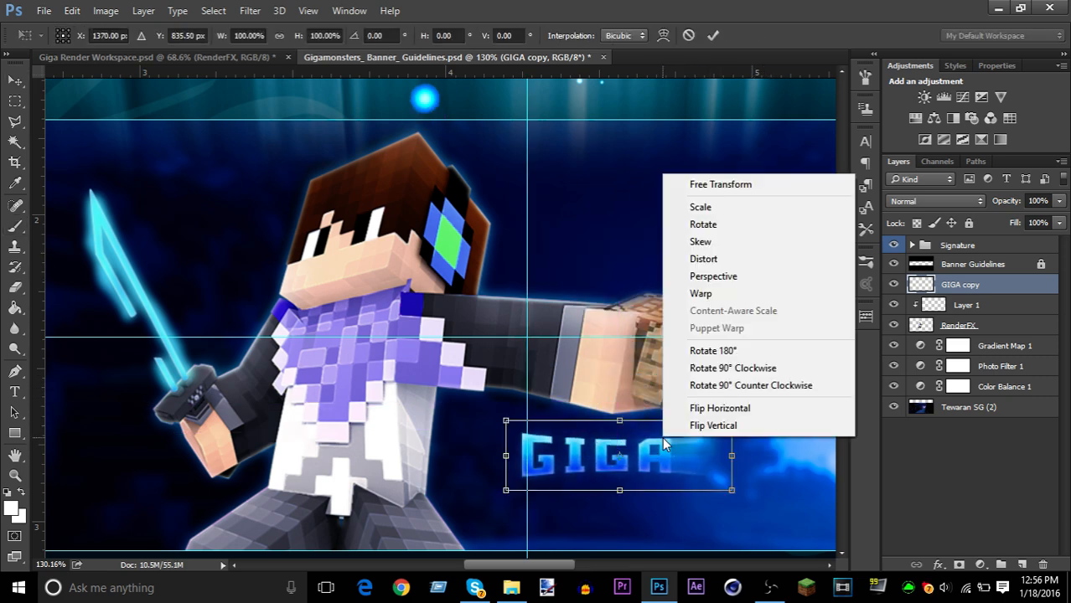
pyautogui.click(566, 449)
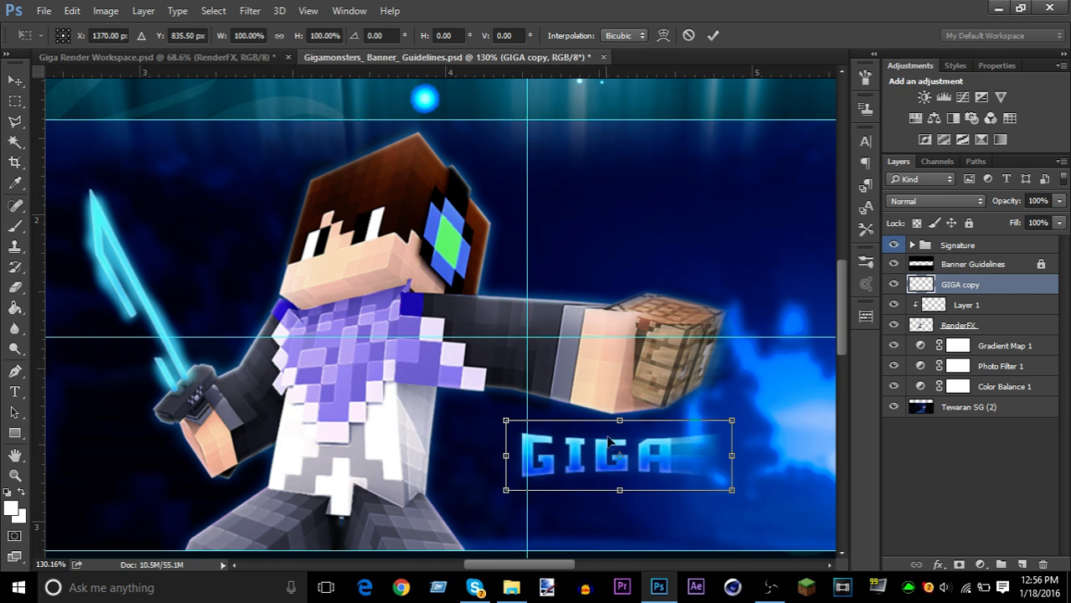
pyautogui.press('Return')
pyautogui.scroll(-2, 611, 457)
pyautogui.moveTo(611, 457); pyautogui.dragTo(587, 302)
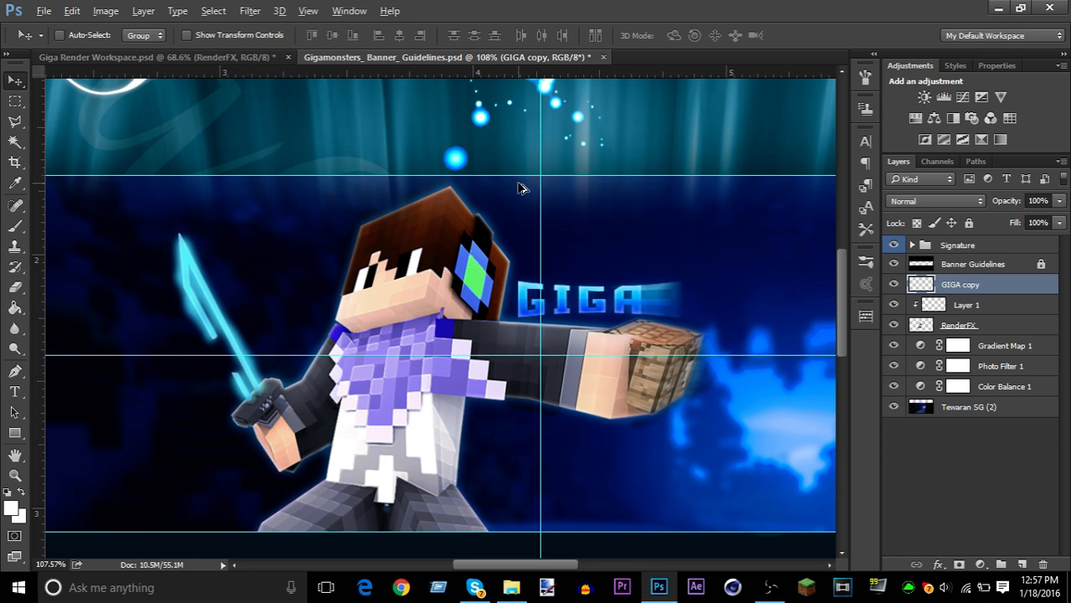
# - Close the Giga Render Workspace.psd document
pyautogui.scroll(-2, 519, 188)
pyautogui.click(287, 57)
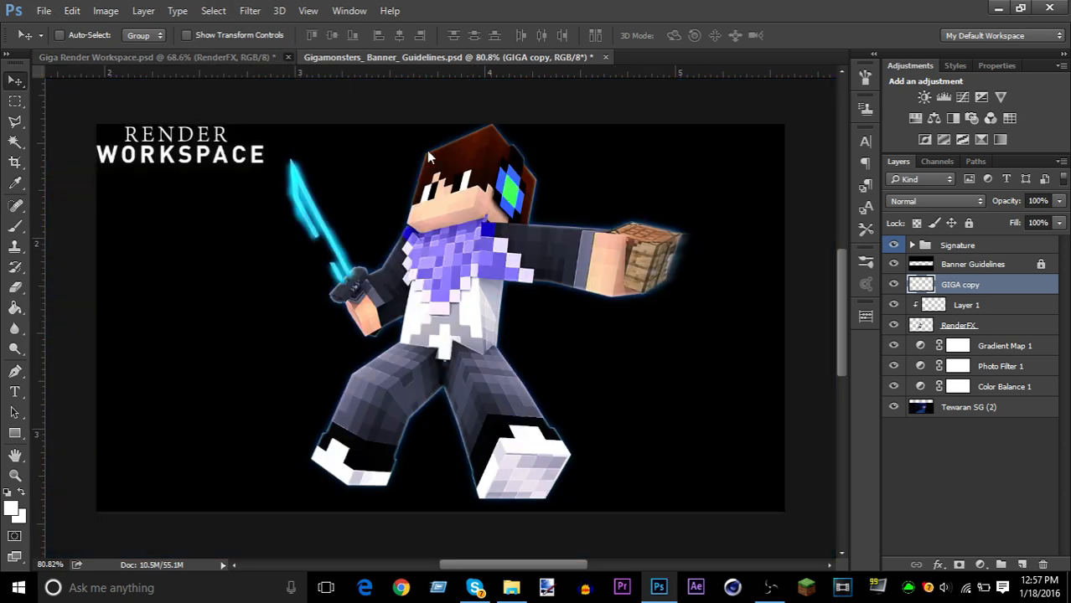
pyautogui.click(517, 234)
# - Switch to File Explorer and browse from the Desktop through Photoshop Gfx Packs to the My Favorite GFX Packs folder
pyautogui.click(511, 587)
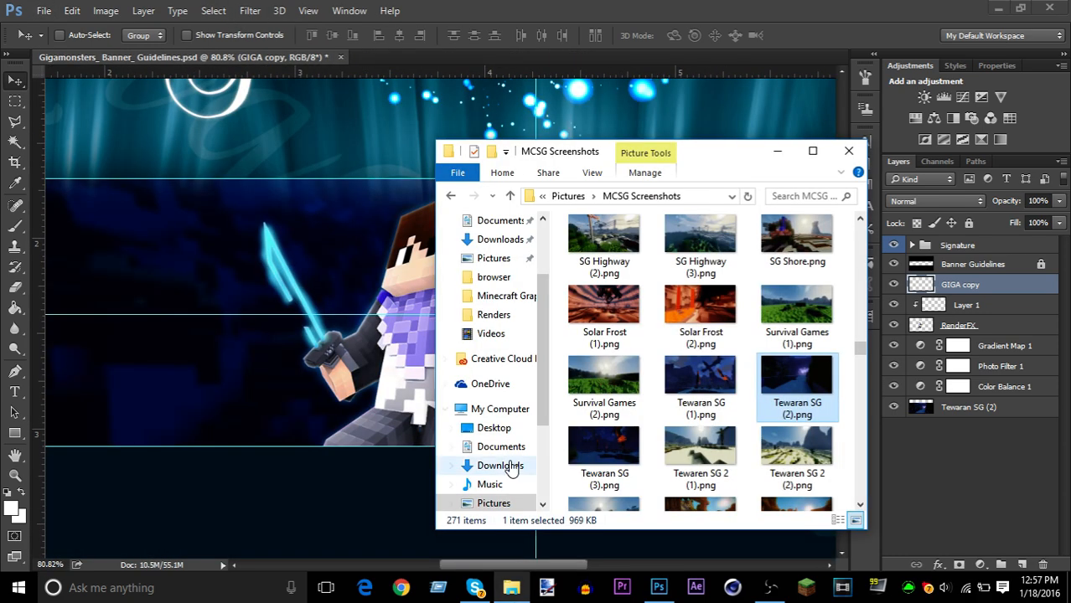
pyautogui.click(537, 299)
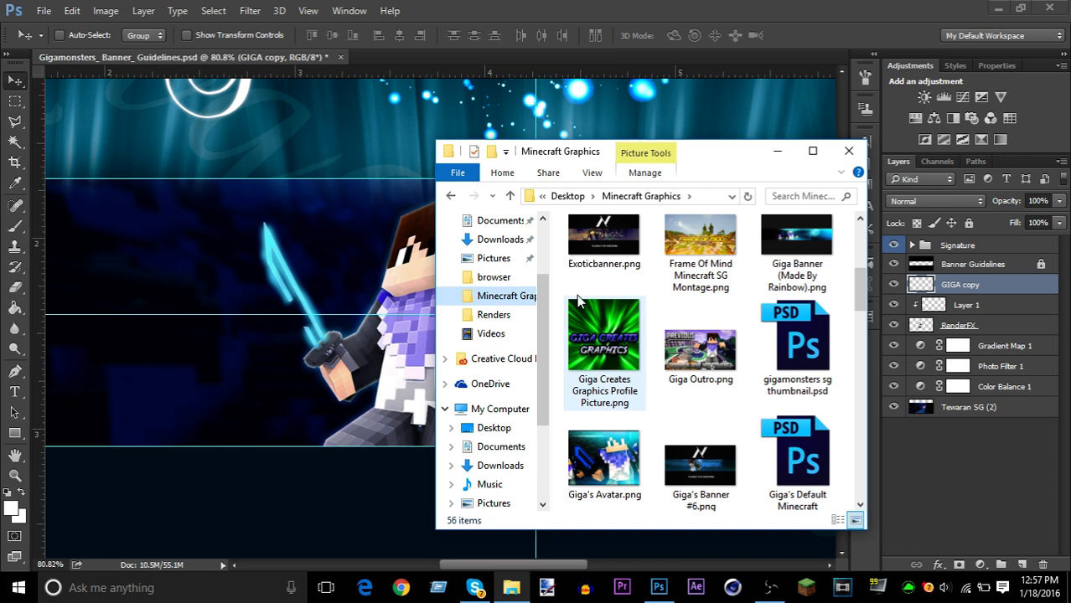
pyautogui.click(502, 359)
pyautogui.click(493, 428)
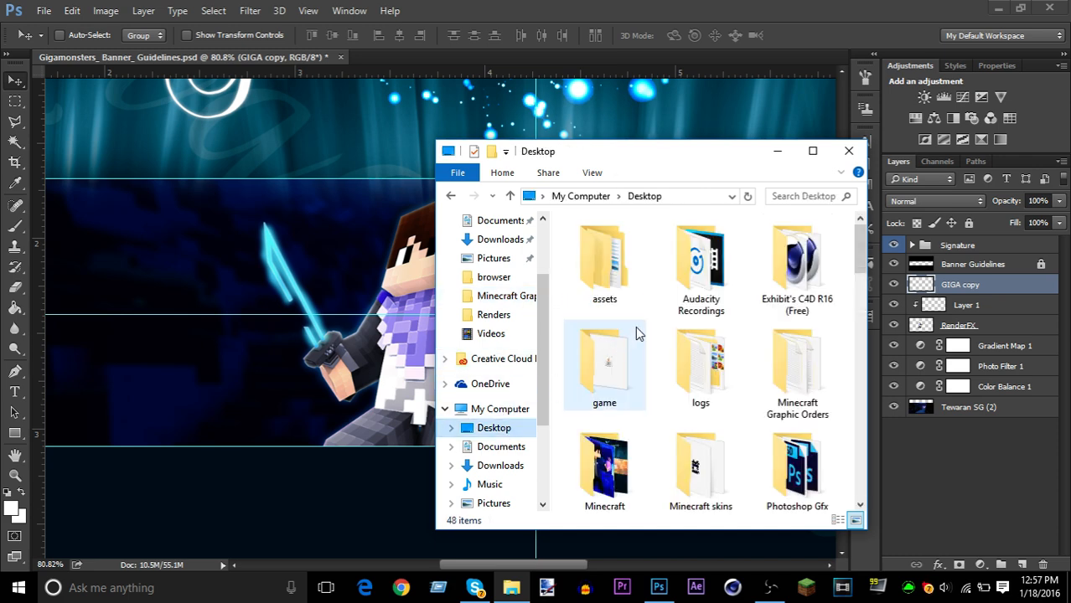
pyautogui.click(767, 289)
pyautogui.doubleClick(796, 465)
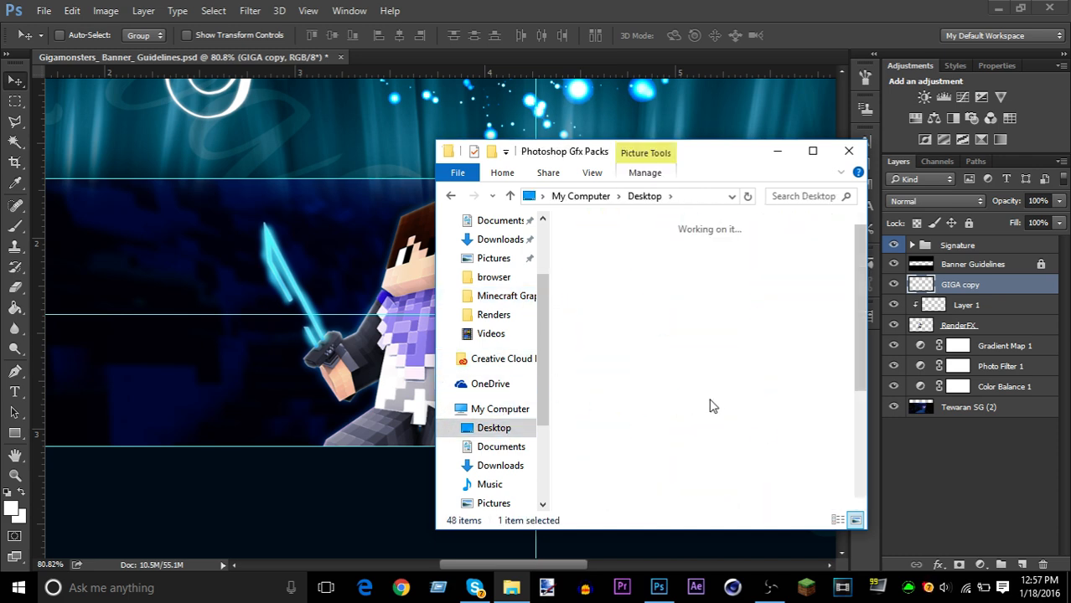
pyautogui.doubleClick(603, 255)
pyautogui.scroll(-2, 667, 376)
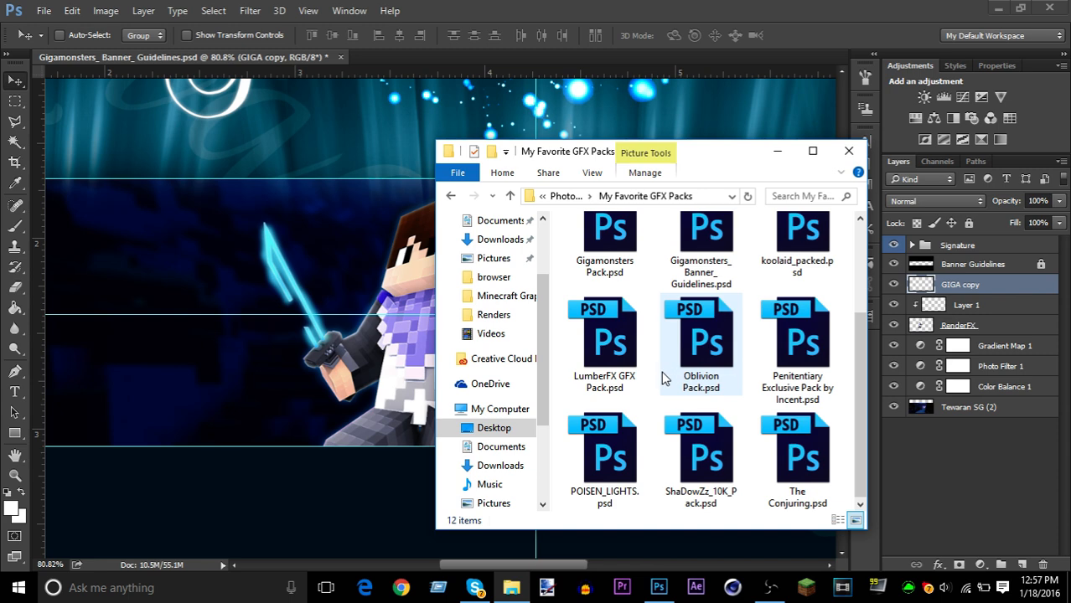
# - Open ShaDowZz_10K_Pack.psd in Photoshop and put the file browser away
pyautogui.click(719, 452)
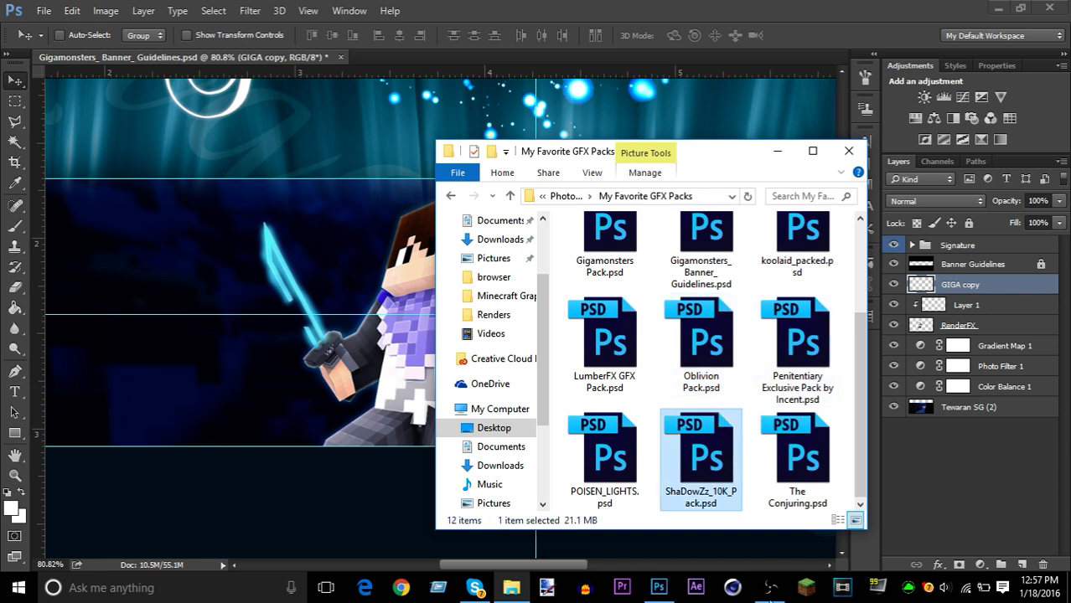
pyautogui.click(771, 588)
pyautogui.click(770, 588)
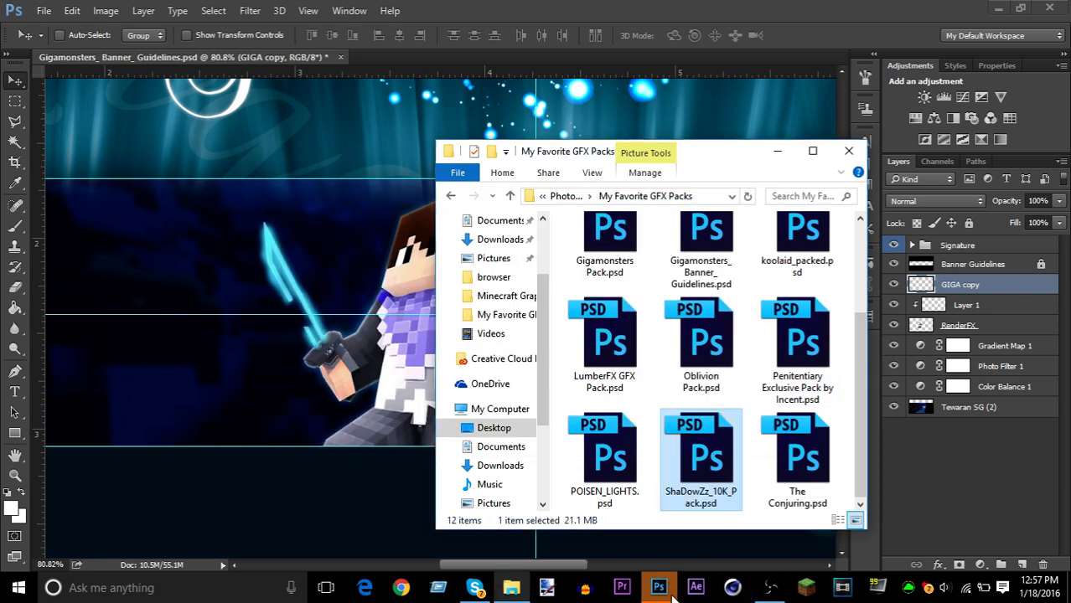
pyautogui.click(476, 590)
pyautogui.click(476, 590)
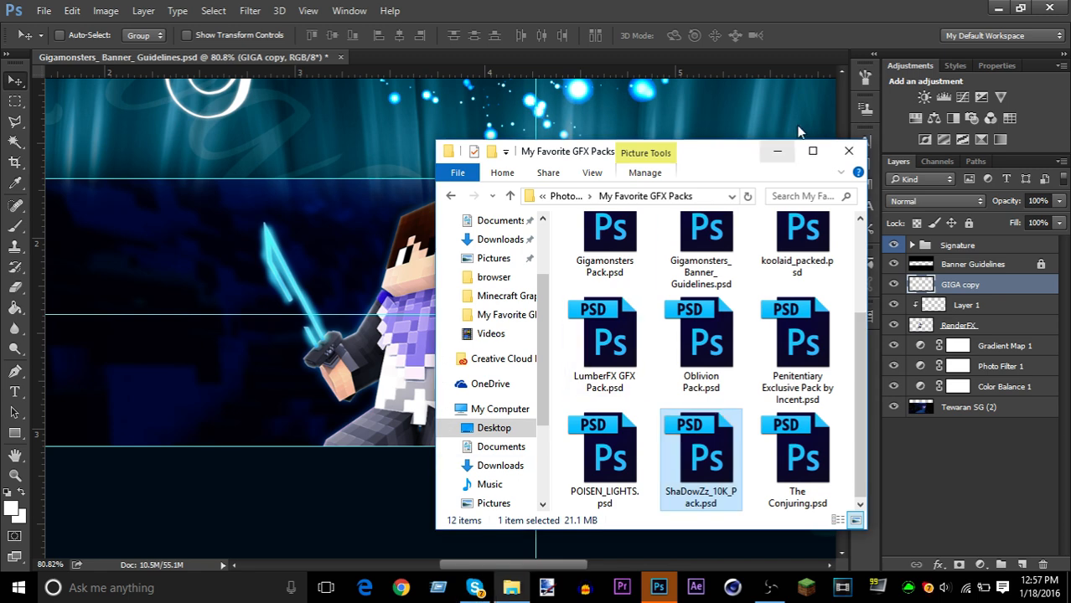
pyautogui.click(512, 588)
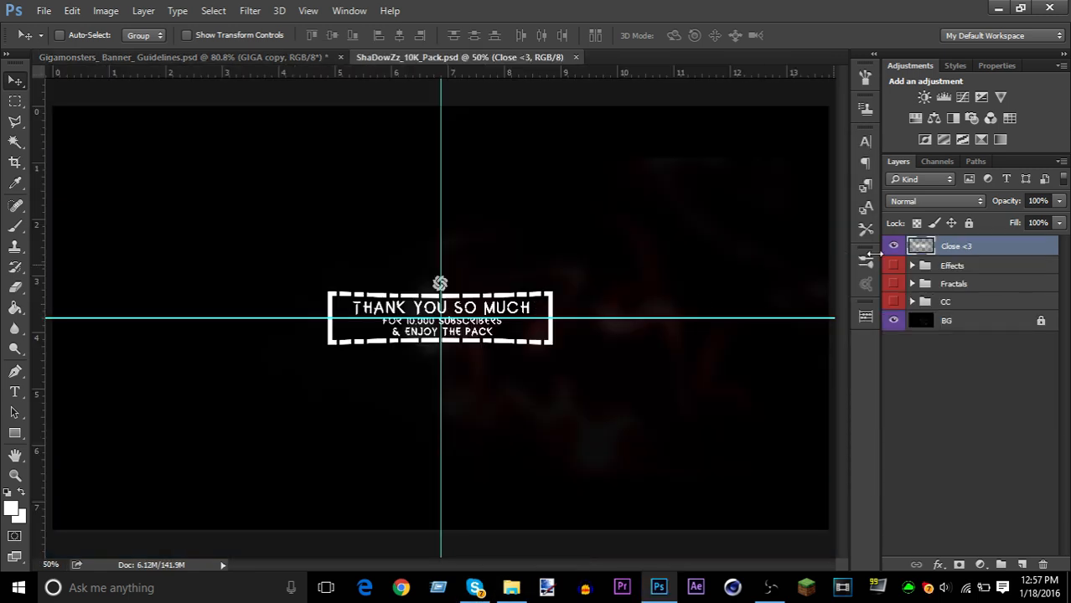
# - Hide the Close <3 layer, expand the Effects group and show only effect layer 2
pyautogui.click(895, 246)
pyautogui.click(912, 266)
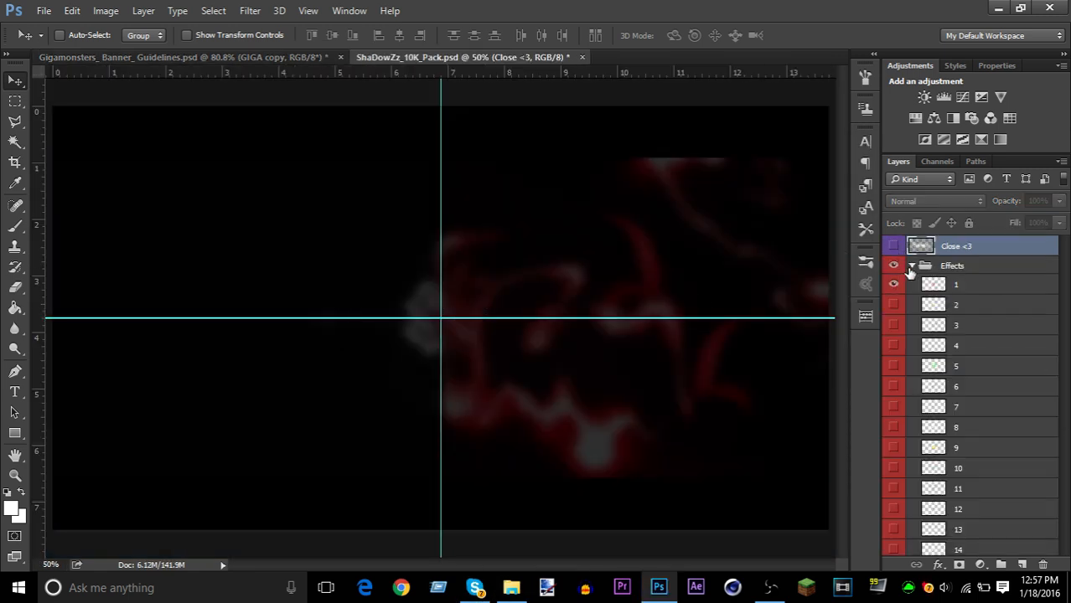
pyautogui.click(894, 266)
pyautogui.click(893, 304)
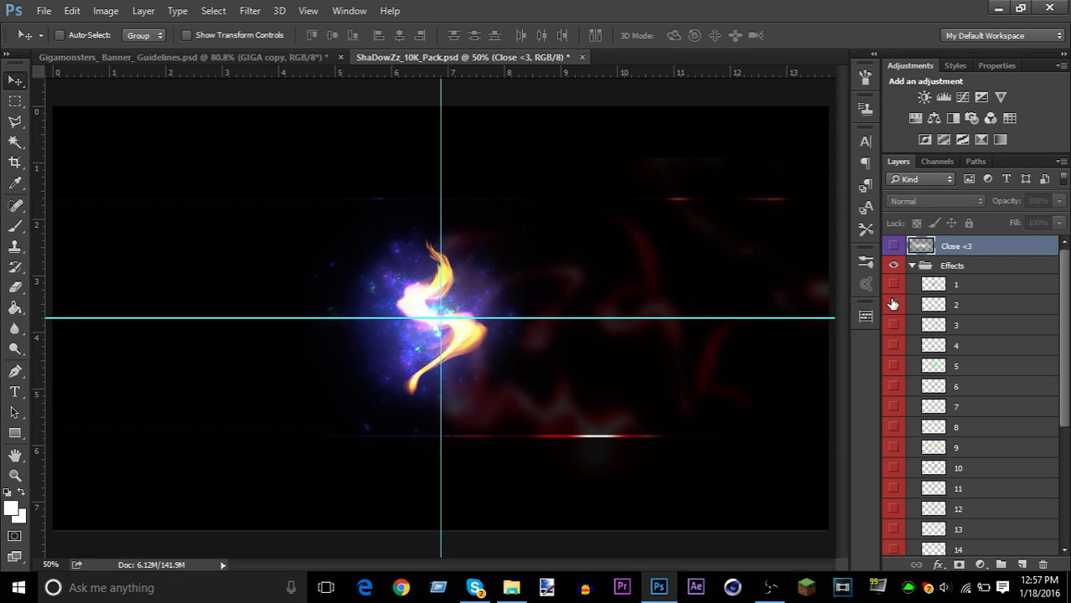
pyautogui.click(893, 304)
# - Duplicate flame effect layer 2 into Gigamonsters_ Banner_Guidelines.psd, then hide the original and collapse the Effects group
pyautogui.click(955, 305)
pyautogui.rightClick(964, 306)
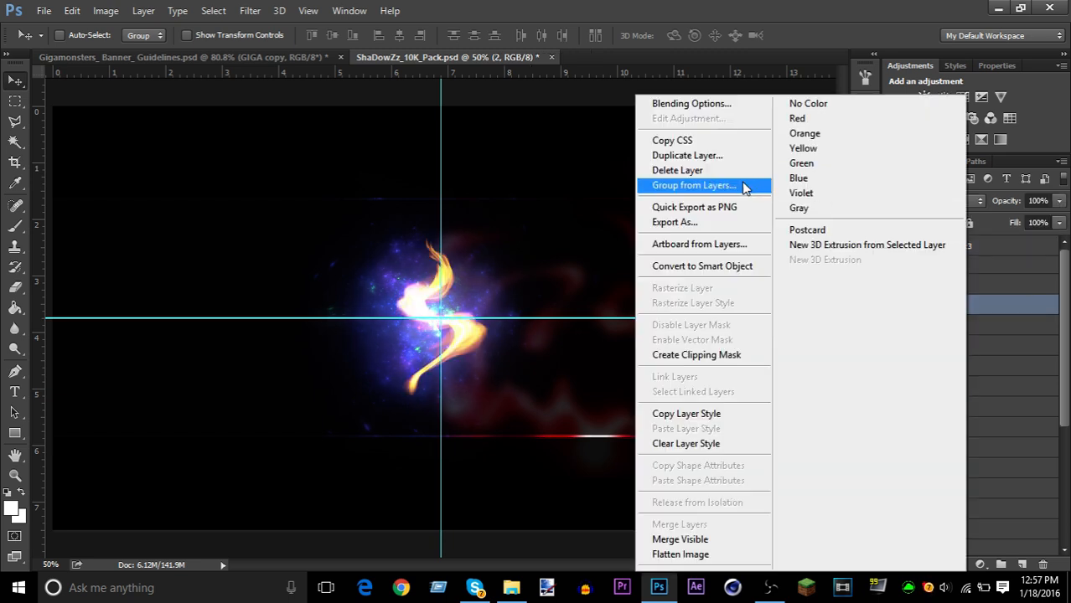
pyautogui.click(738, 184)
pyautogui.click(526, 236)
pyautogui.click(526, 239)
pyautogui.click(671, 176)
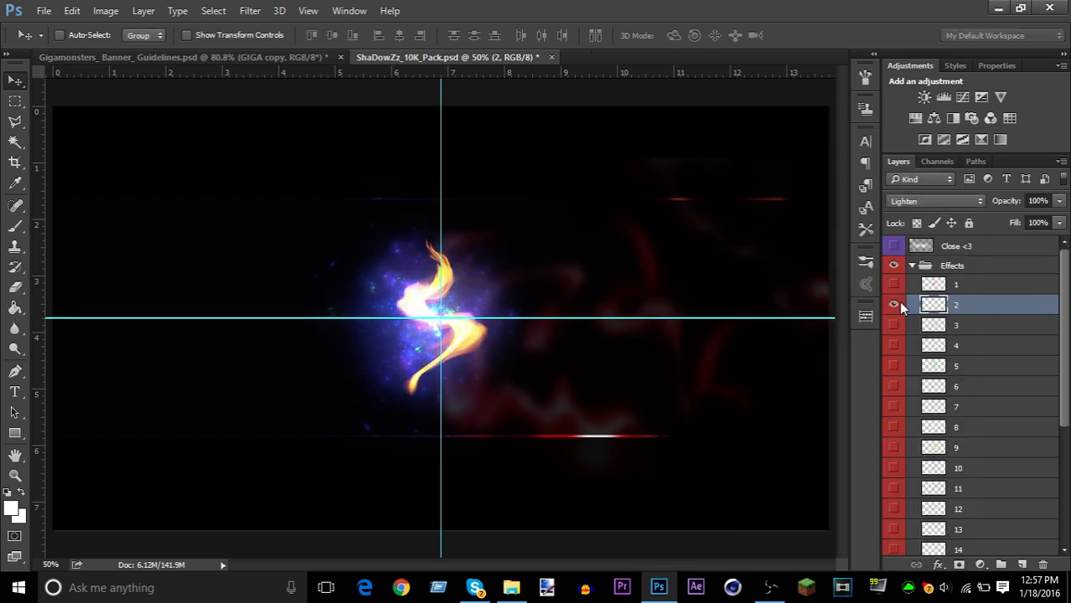
pyautogui.click(893, 304)
pyautogui.click(911, 266)
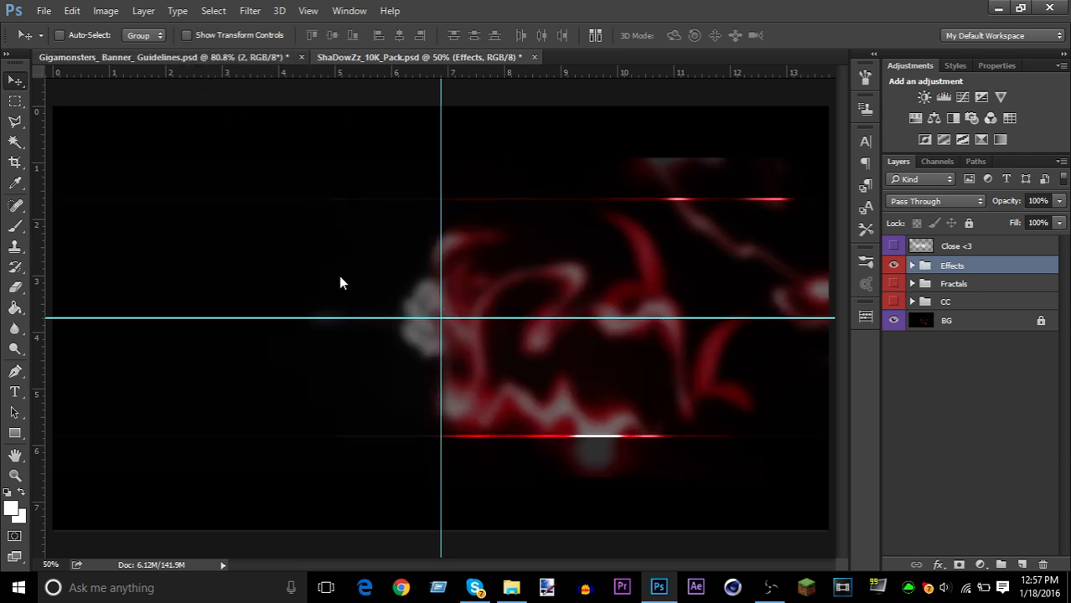
# - Return to the banner document, place flame layer 2 below GIGA copy without clipping it, and position it over the outstretched block-holding hand
pyautogui.hotkey('ctrl', 'Tab')
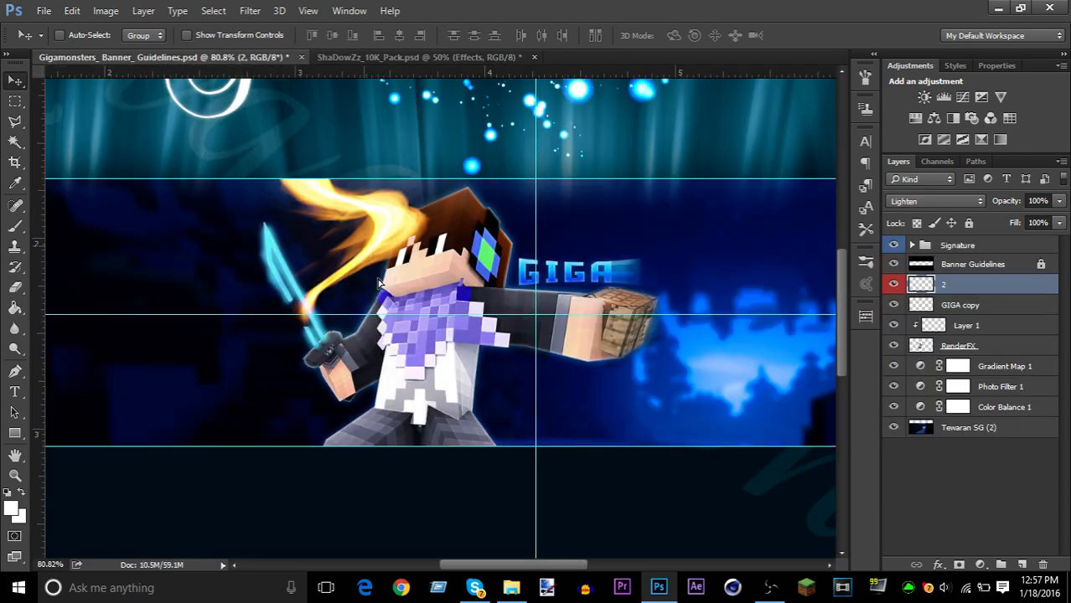
pyautogui.moveTo(536, 321); pyautogui.dragTo(603, 337)
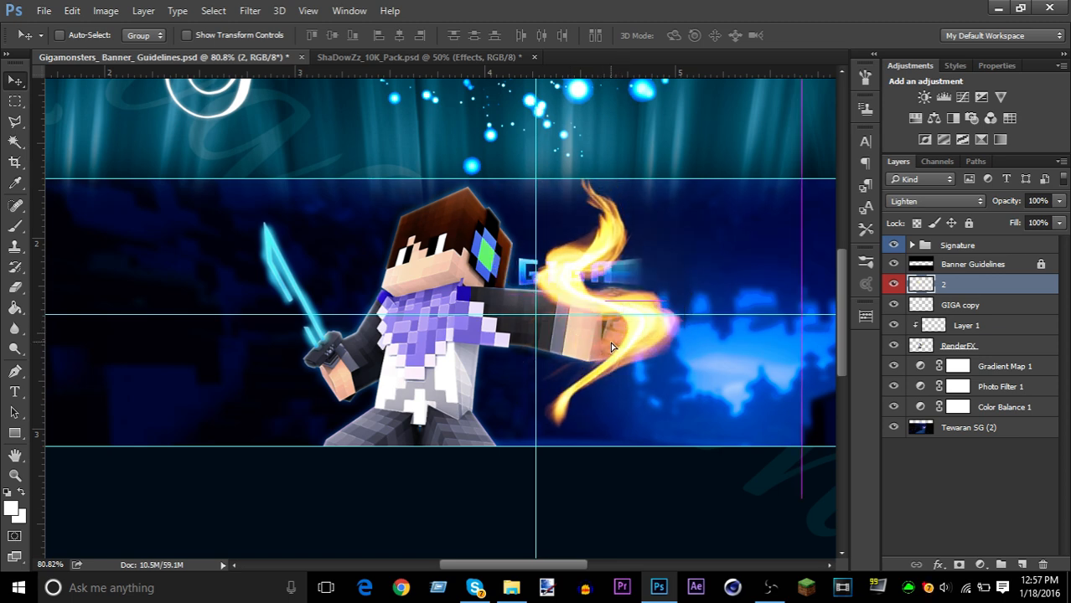
pyautogui.moveTo(976, 286); pyautogui.dragTo(977, 314)
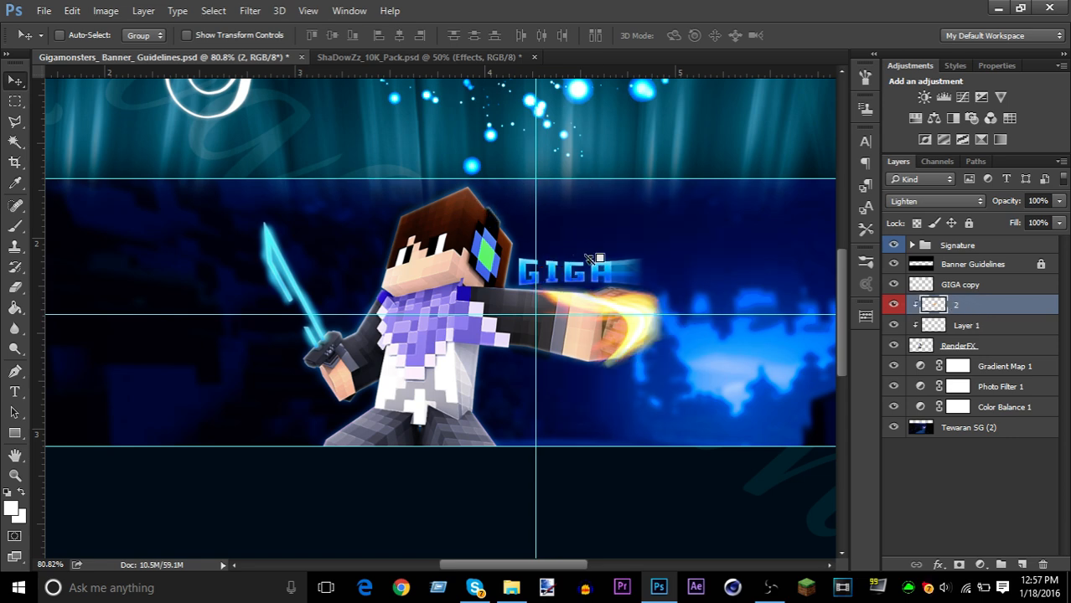
pyautogui.moveTo(567, 359); pyautogui.dragTo(620, 356)
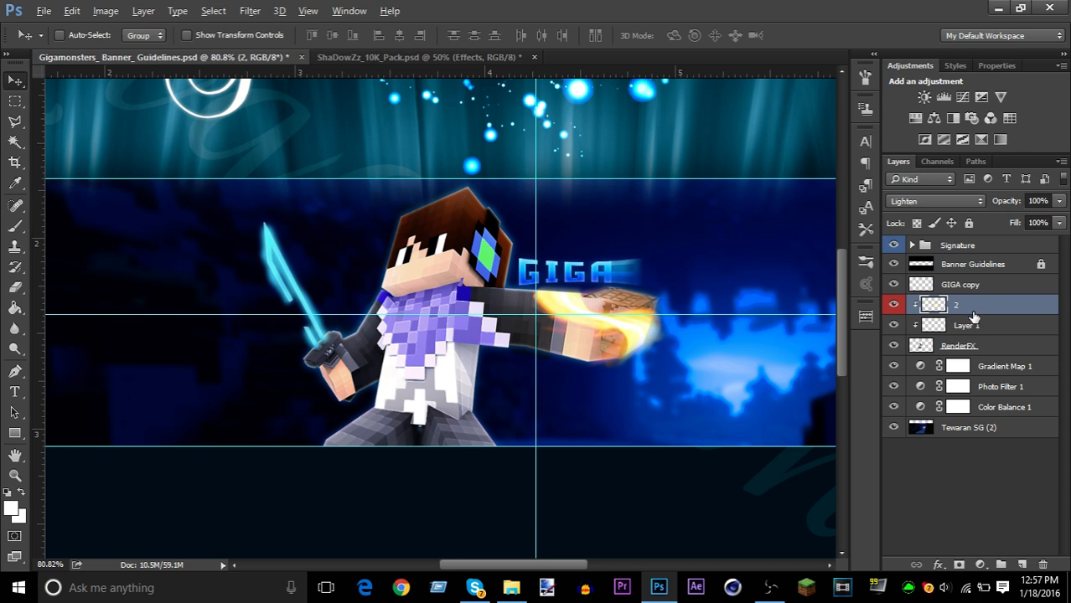
pyautogui.moveTo(576, 323); pyautogui.dragTo(643, 355)
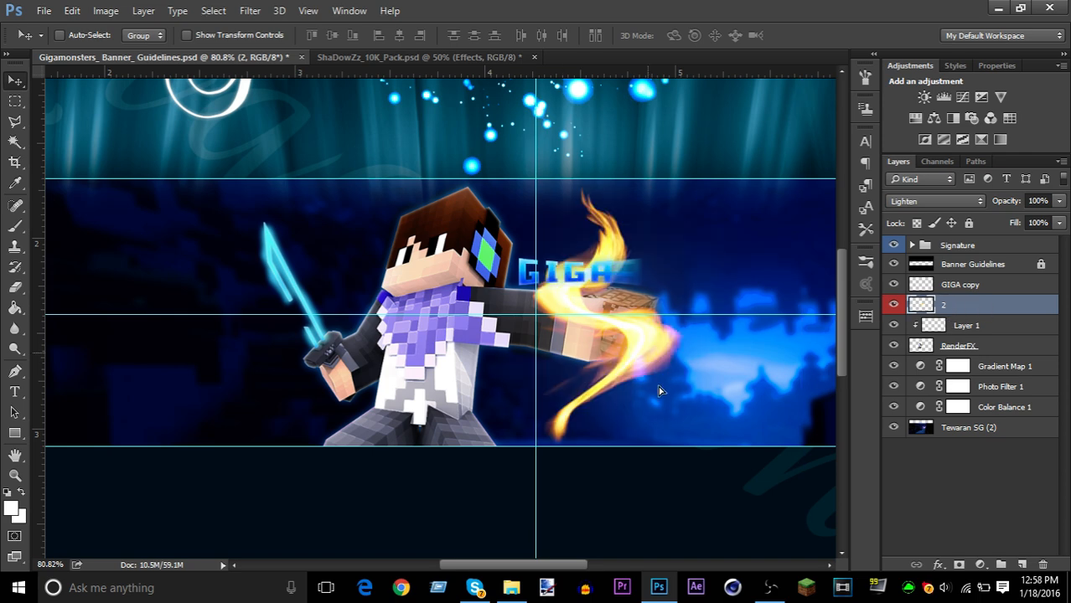
pyautogui.moveTo(659, 391); pyautogui.dragTo(654, 377)
# - Transform the flame to 39.91° rotation, 90.99% width and 109.87% height, and position it around the block-holding hand
pyautogui.press('t')
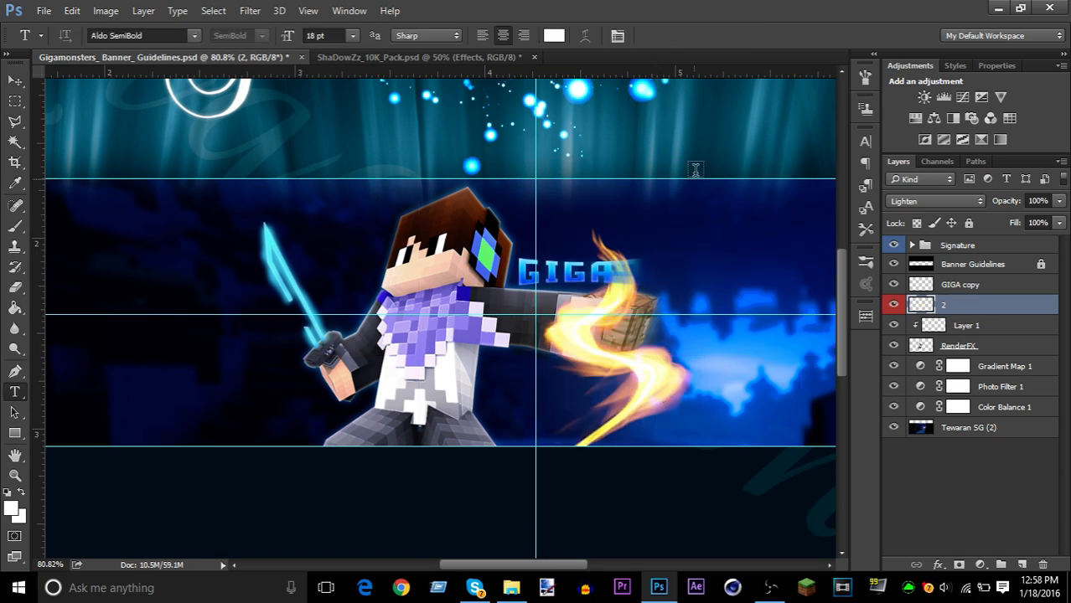
pyautogui.hotkey('ctrl', 't')
pyautogui.moveTo(721, 163); pyautogui.dragTo(765, 267)
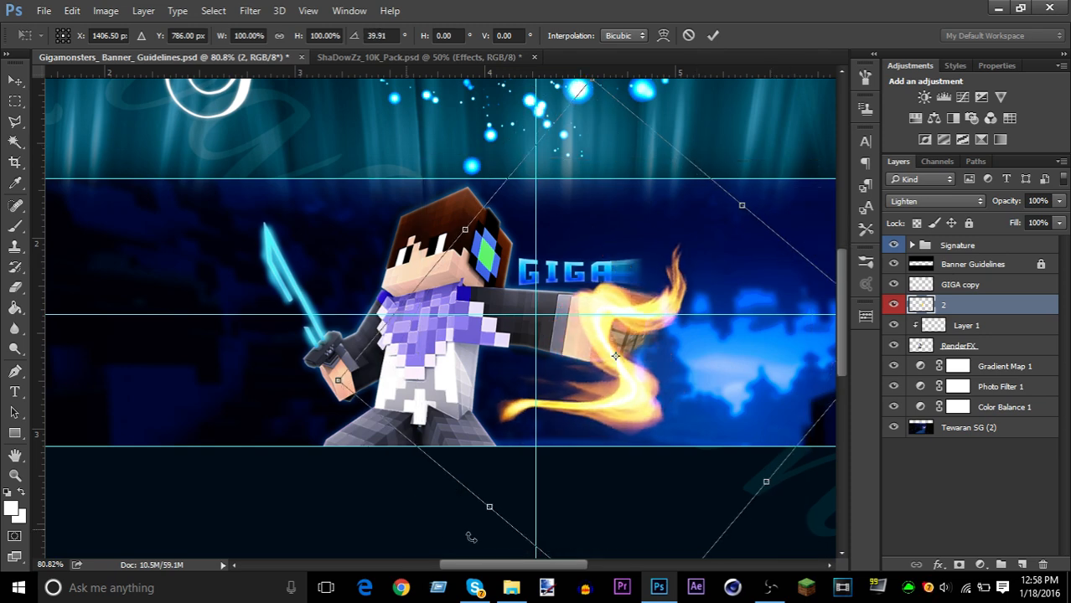
pyautogui.moveTo(493, 518); pyautogui.dragTo(468, 541)
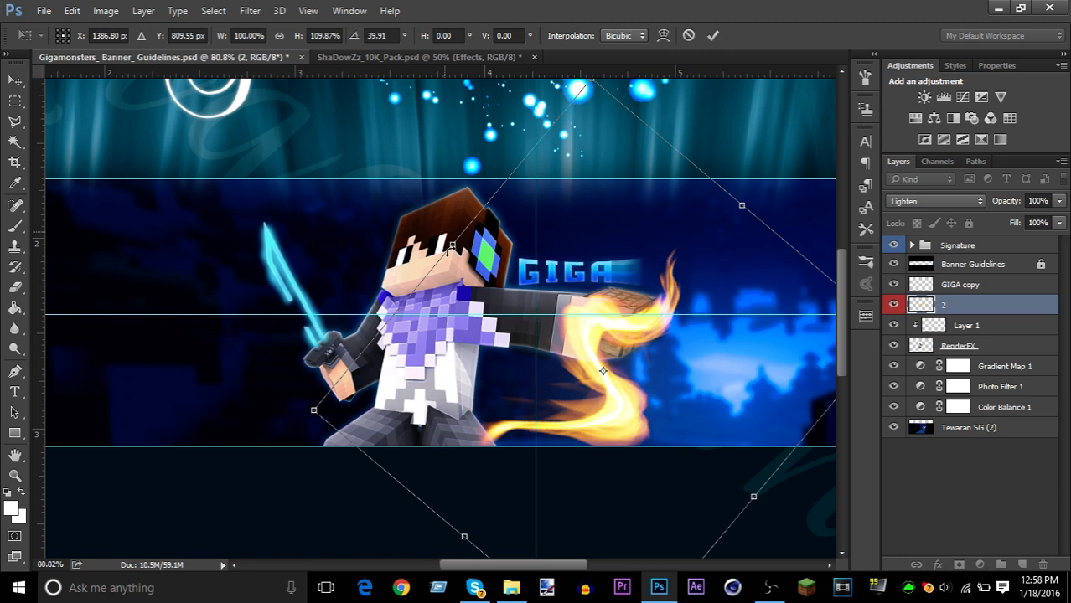
pyautogui.moveTo(452, 243); pyautogui.dragTo(479, 275)
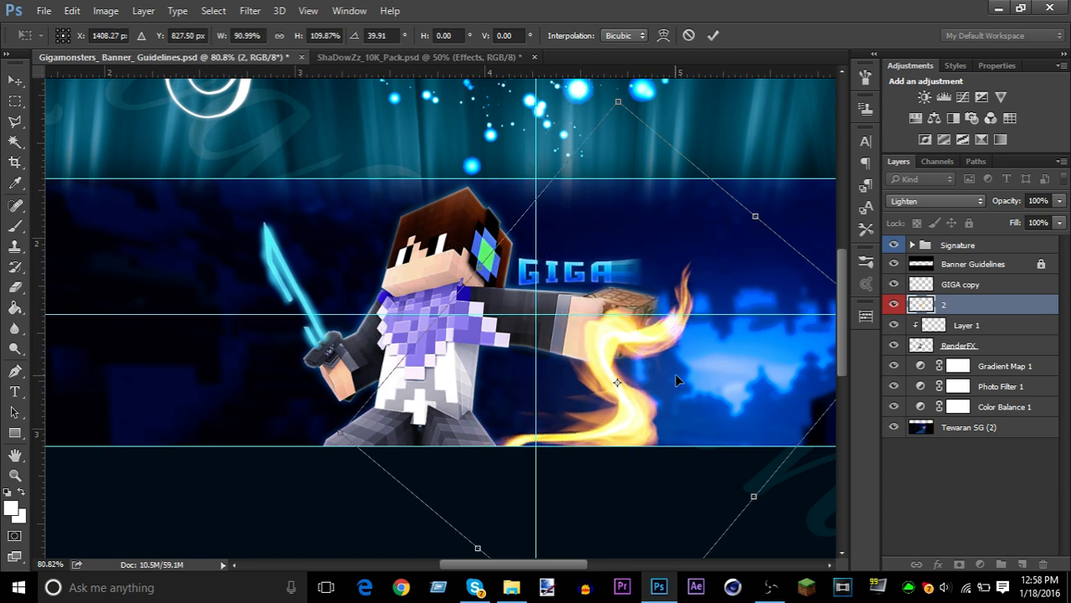
pyautogui.moveTo(677, 381); pyautogui.dragTo(663, 358)
pyautogui.press('Return')
pyautogui.press('t')
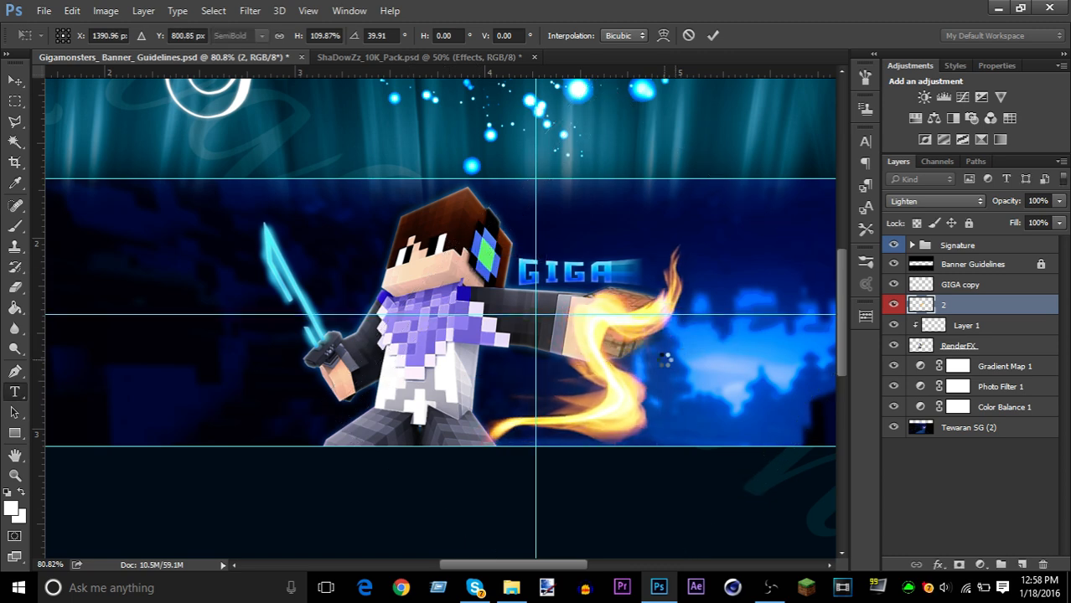
pyautogui.click(630, 404)
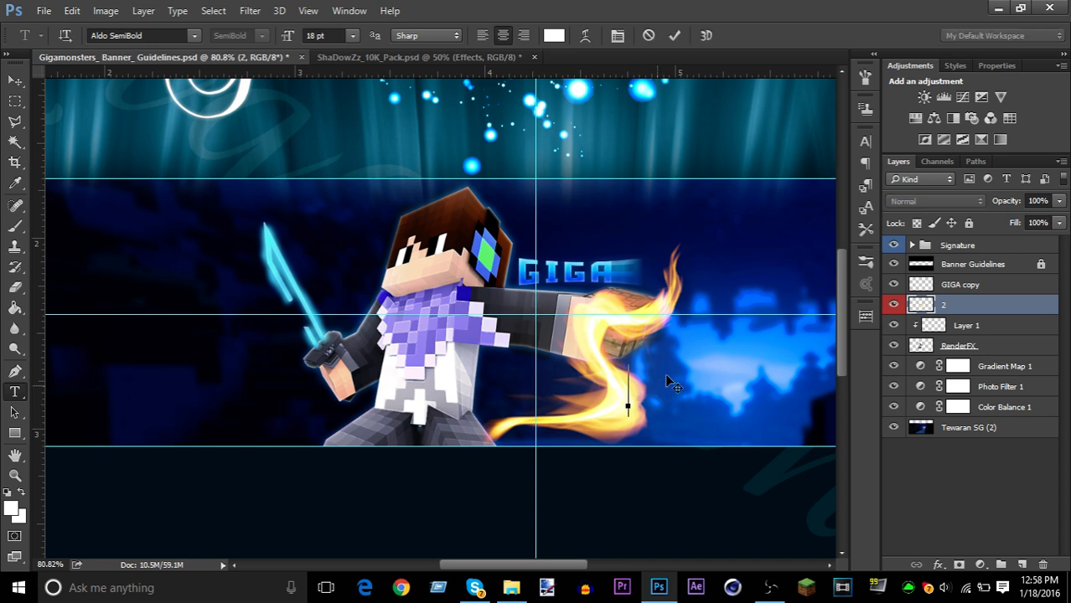
pyautogui.click(1009, 324)
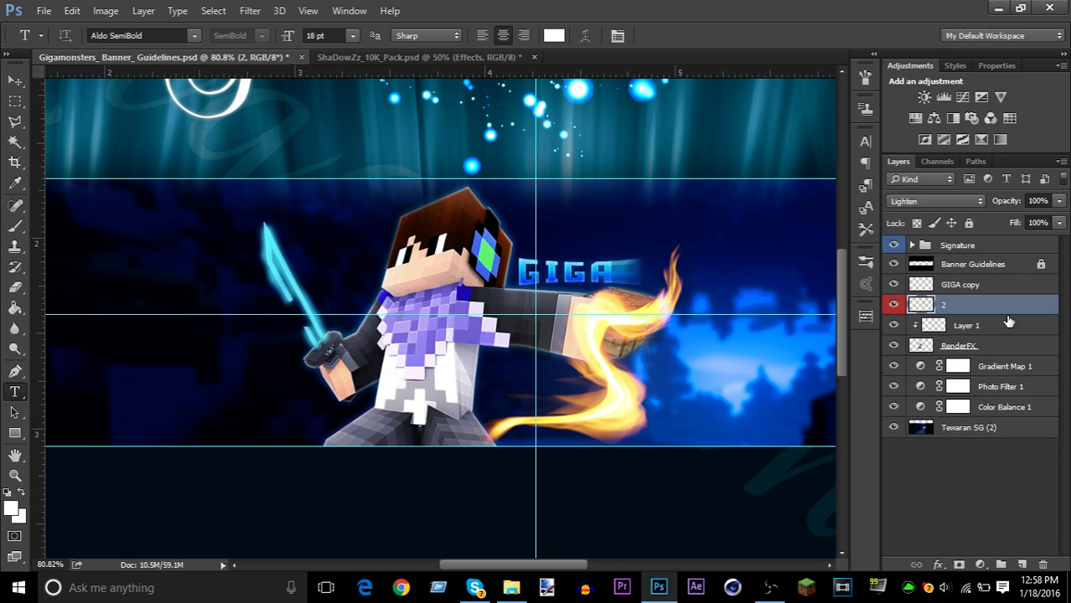
# - Try the Overlay blend mode on the flame layer with a shifted position, and undo both changes
pyautogui.press('v')
pyautogui.moveTo(660, 381)
pyautogui.mouseDown()
pyautogui.moveTo(613, 424)
pyautogui.moveTo(547, 434)
pyautogui.moveTo(612, 393)
pyautogui.moveTo(633, 398)
pyautogui.moveTo(653, 385)
pyautogui.mouseUp()
pyautogui.click(930, 201)
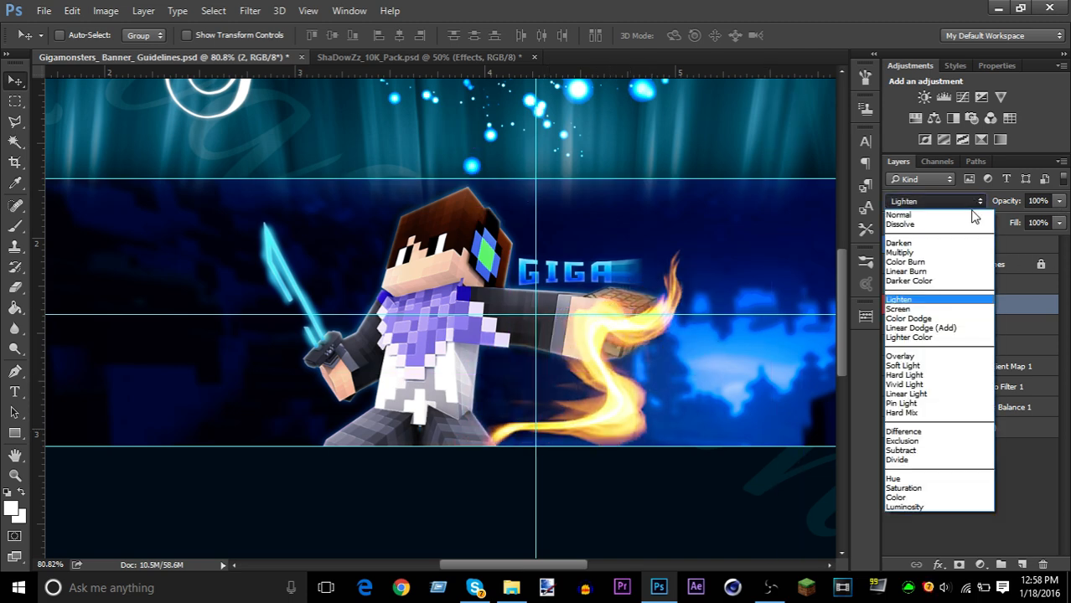
pyautogui.click(913, 358)
pyautogui.moveTo(590, 394); pyautogui.dragTo(683, 285)
pyautogui.press('ctrl')
pyautogui.hotkey('ctrl', 'z')
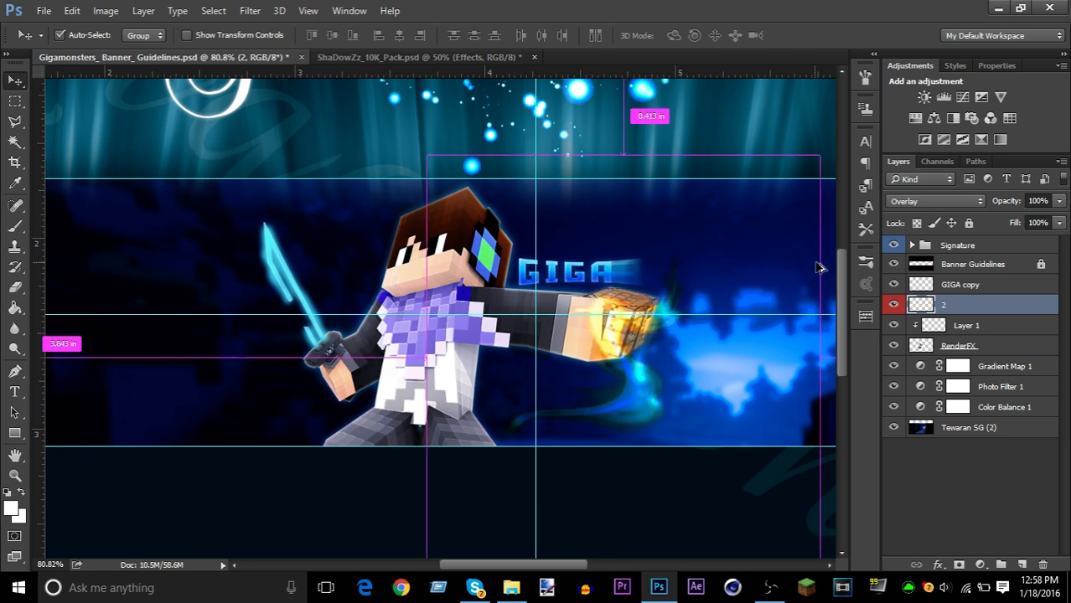
pyautogui.hotkey('ctrl', 'z')
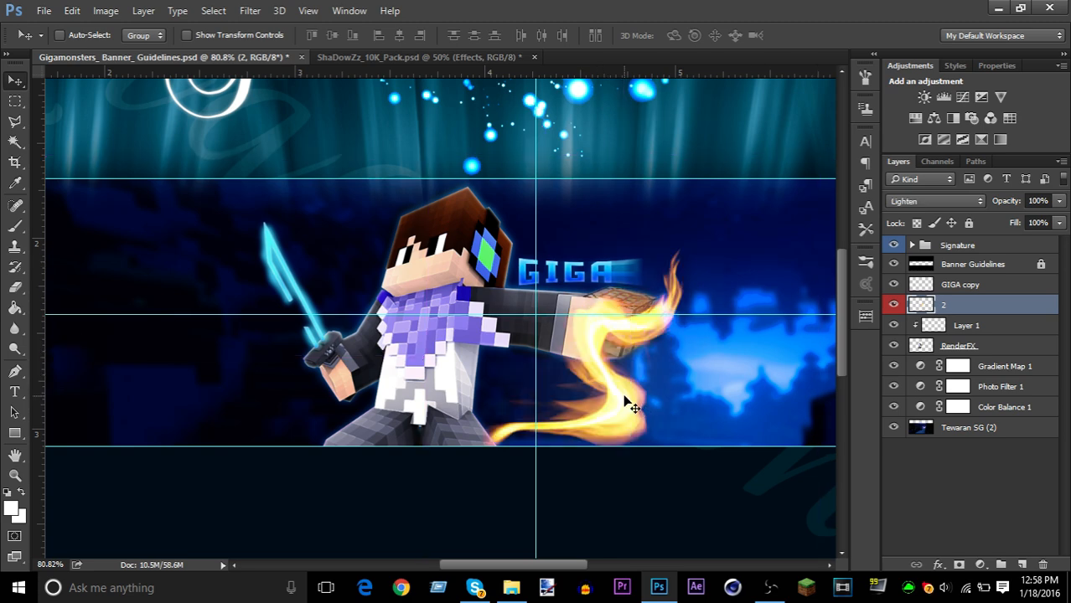
# - Try the flame over the sword hand, bring it back to the block-holding hand, and rotate it to -73.96°
pyautogui.moveTo(626, 403); pyautogui.dragTo(332, 413)
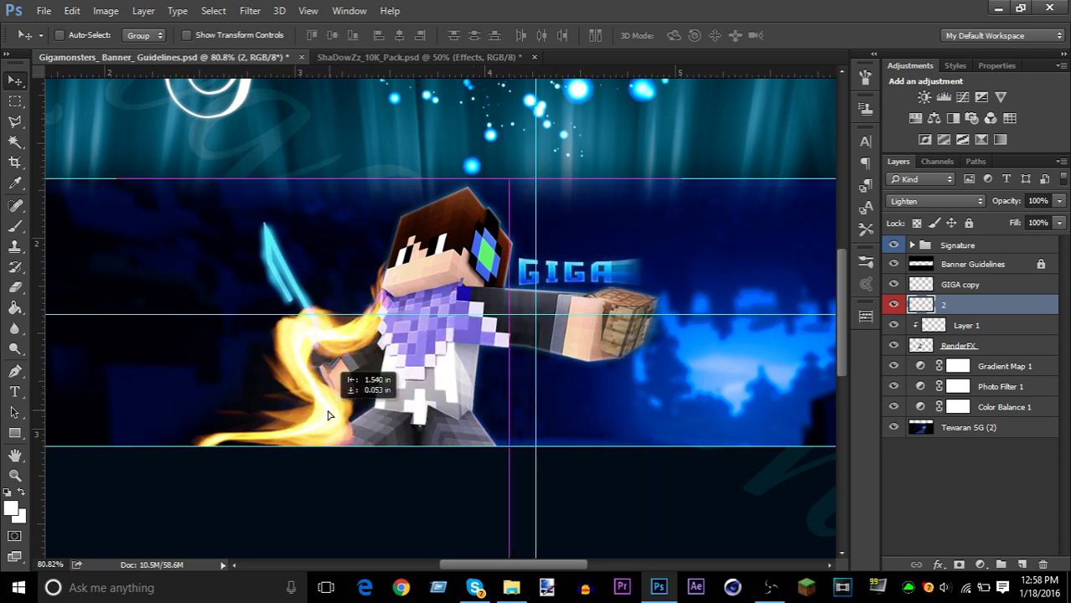
pyautogui.moveTo(479, 406); pyautogui.dragTo(629, 383)
pyautogui.hotkey('ctrl', 't')
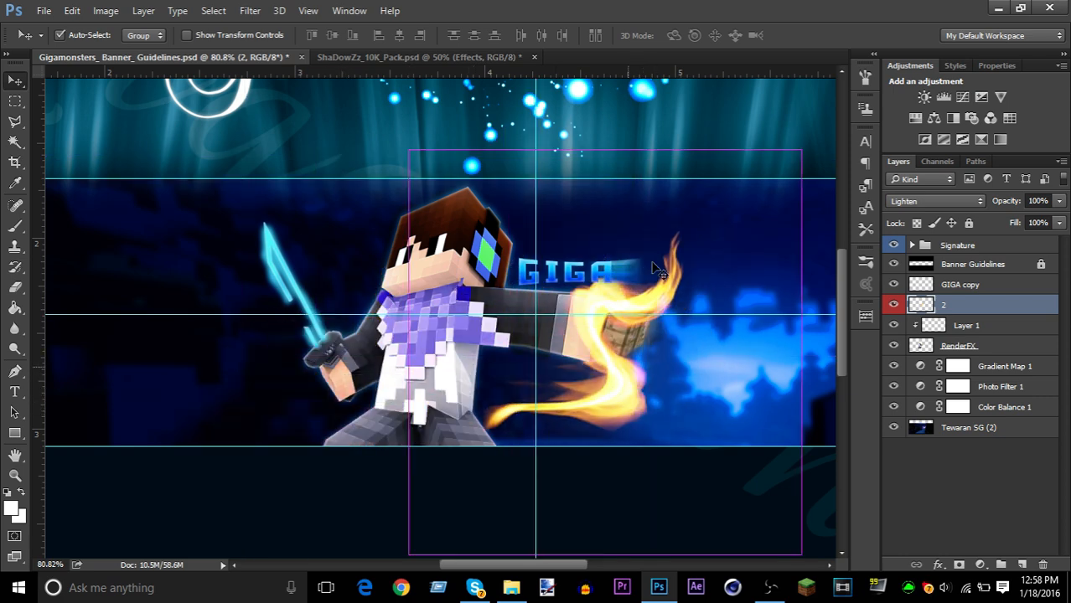
pyautogui.moveTo(262, 182); pyautogui.dragTo(243, 452)
# - Warp the flame into a long trail curving away from the character, and move it down over the block-holding fist
pyautogui.rightClick(612, 365)
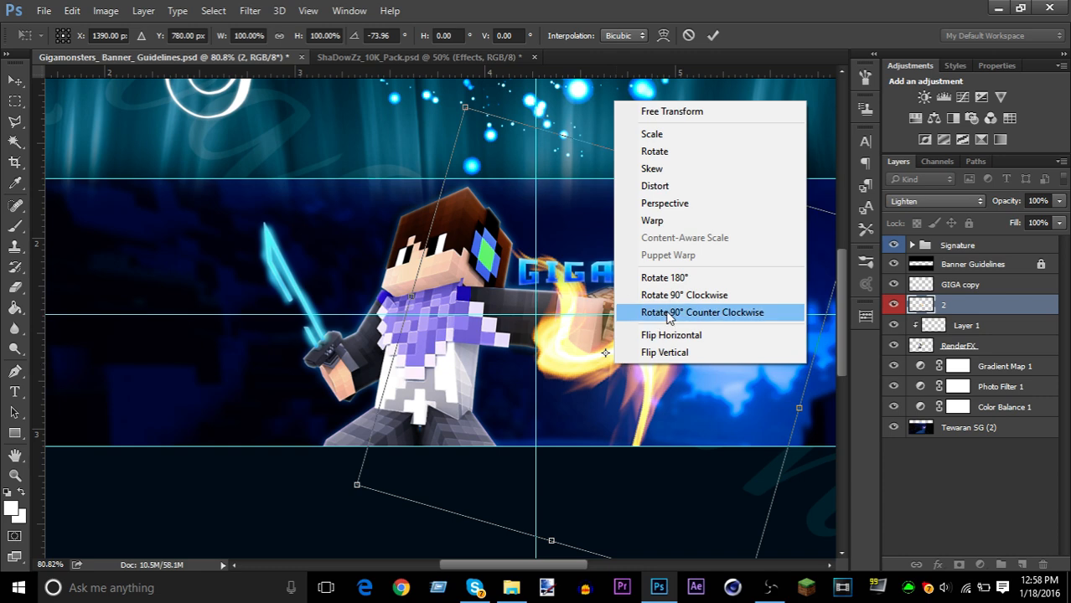
pyautogui.click(662, 208)
pyautogui.moveTo(600, 393); pyautogui.dragTo(738, 363)
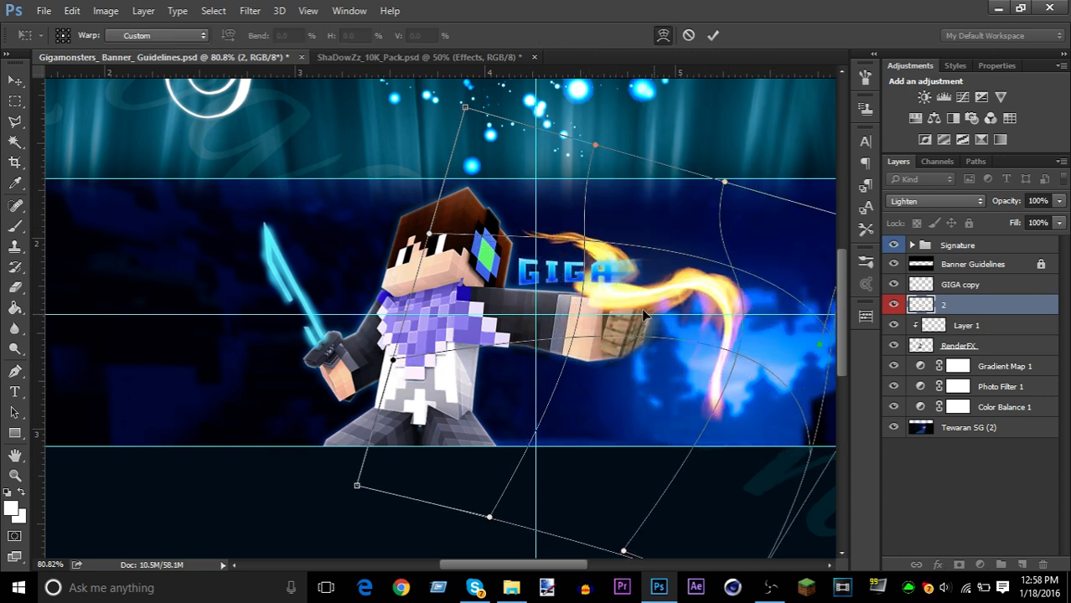
pyautogui.moveTo(621, 312); pyautogui.dragTo(823, 357)
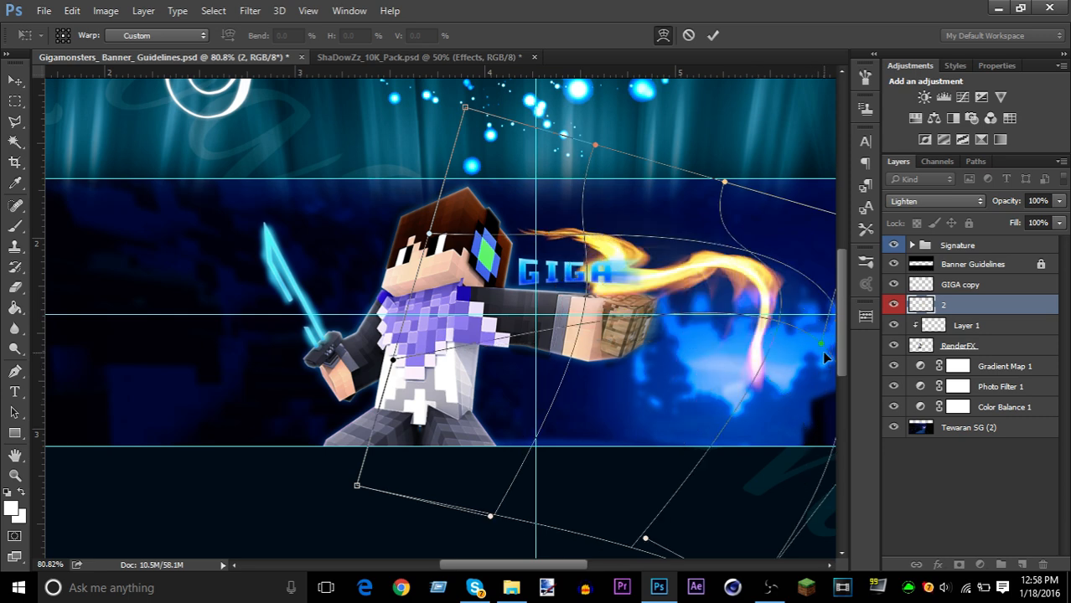
pyautogui.moveTo(671, 364); pyautogui.dragTo(665, 372)
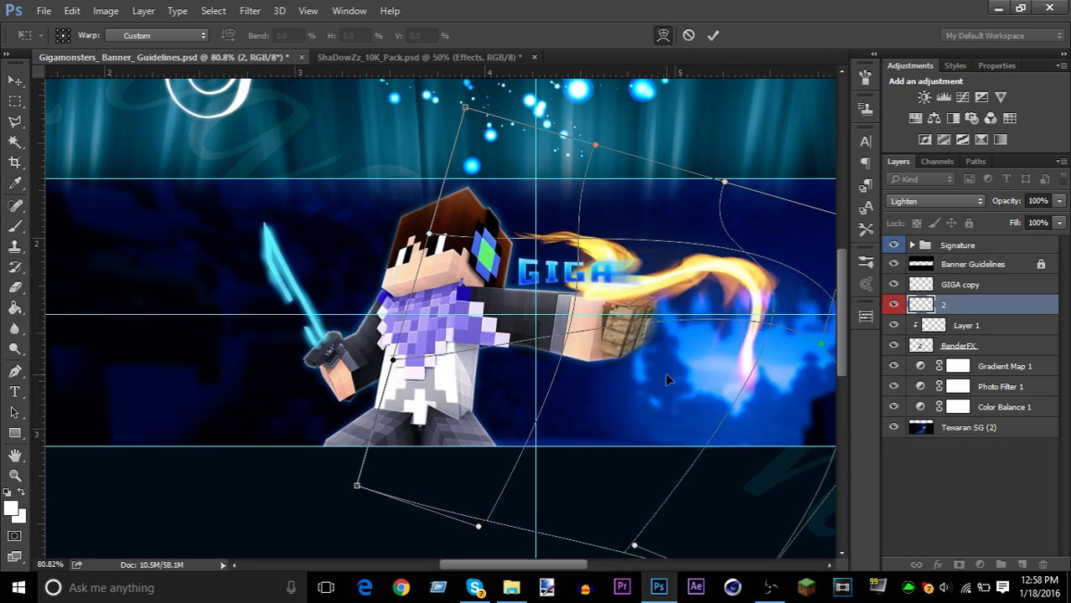
pyautogui.press('Return')
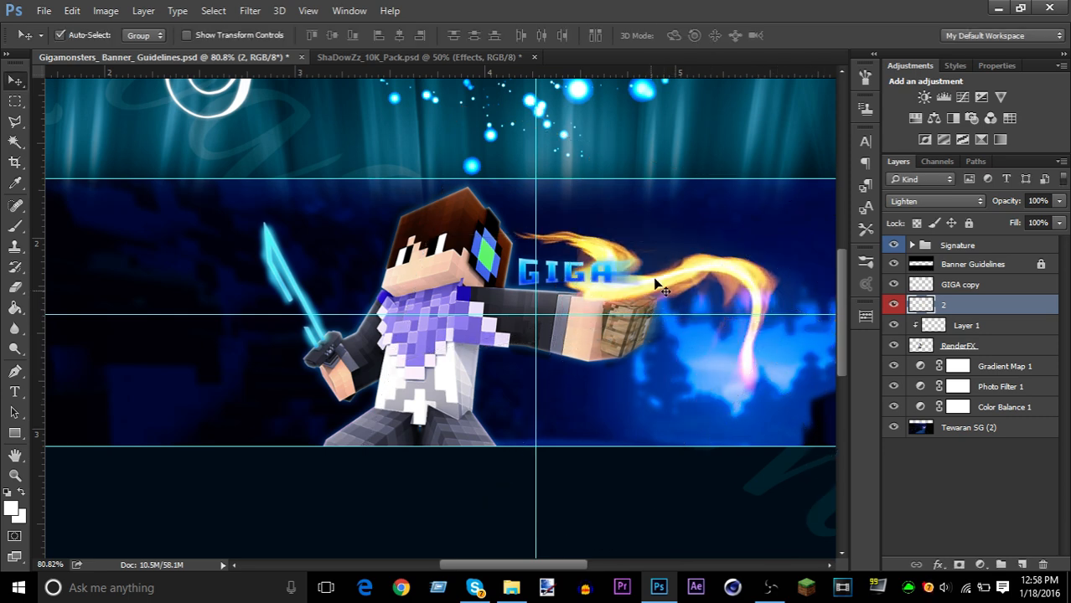
pyautogui.moveTo(662, 289); pyautogui.dragTo(672, 330)
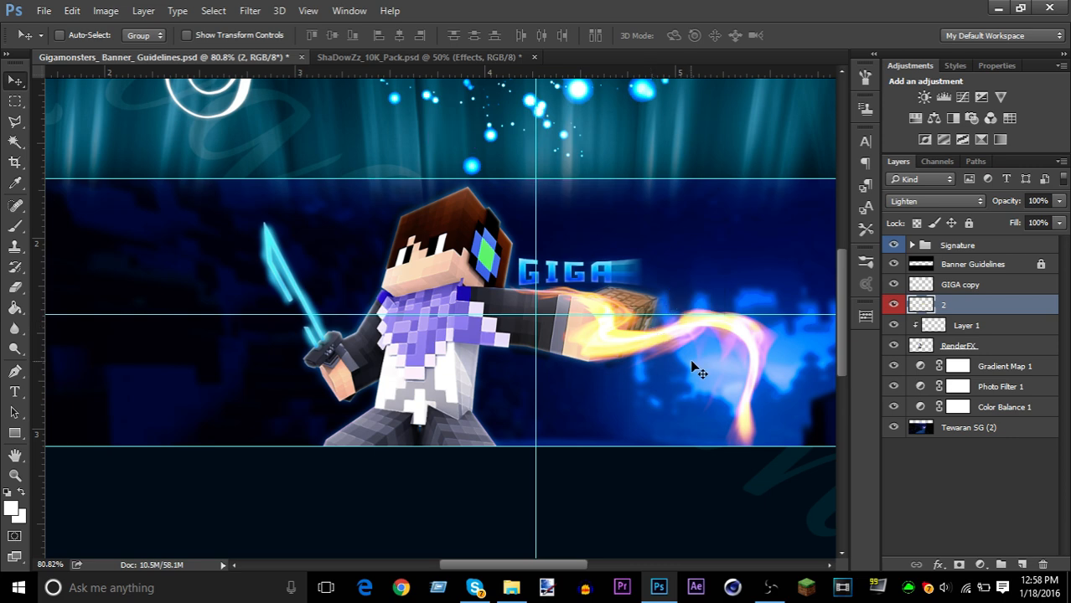
# - Erase the flame's drooping outer tail with the 100 px Eraser and nudge the remaining flame around the fist
pyautogui.press('e')
pyautogui.moveTo(758, 331)
pyautogui.mouseDown()
pyautogui.moveTo(725, 459)
pyautogui.moveTo(739, 325)
pyautogui.moveTo(759, 293)
pyautogui.mouseUp()
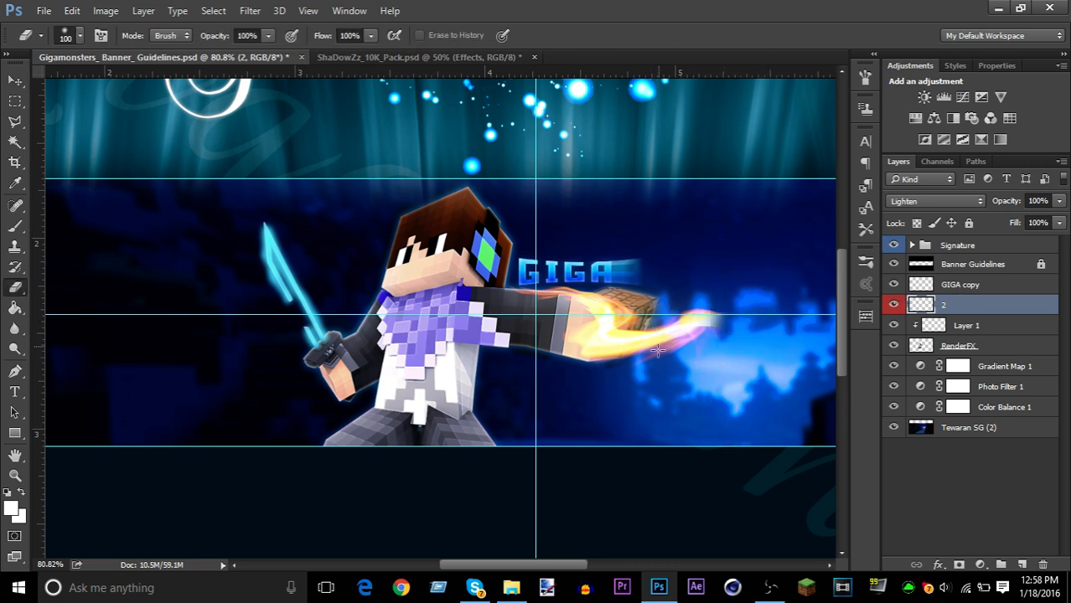
pyautogui.press('v')
pyautogui.moveTo(648, 350); pyautogui.dragTo(666, 341)
# - Rotate the flame 6.39° with its height at 98.73%, and shift it closer to the character's forearm
pyautogui.scroll(-3, 723, 270)
pyautogui.hotkey('ctrl', 't')
pyautogui.moveTo(712, 221)
pyautogui.mouseDown()
pyautogui.moveTo(714, 211)
pyautogui.moveTo(731, 220)
pyautogui.mouseUp()
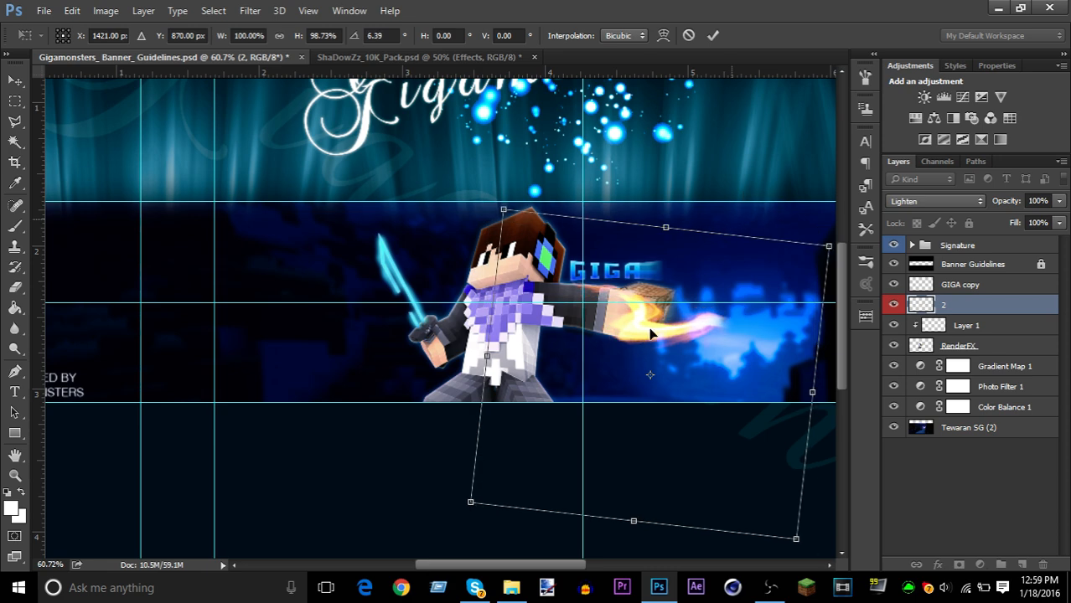
pyautogui.moveTo(645, 325); pyautogui.dragTo(614, 317)
pyautogui.press('Return')
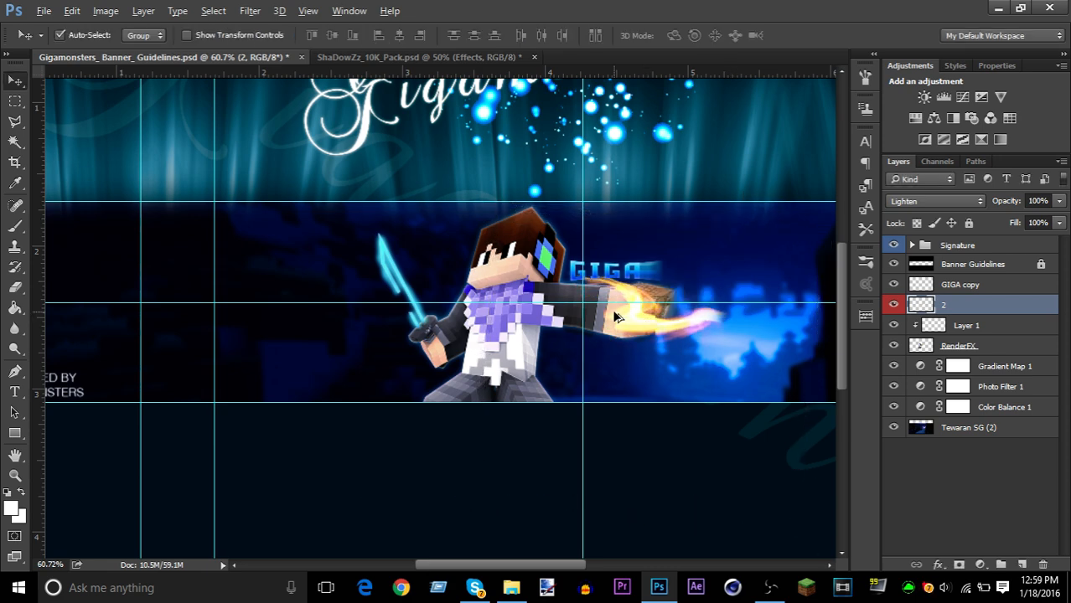
pyautogui.scroll(2, 653, 316)
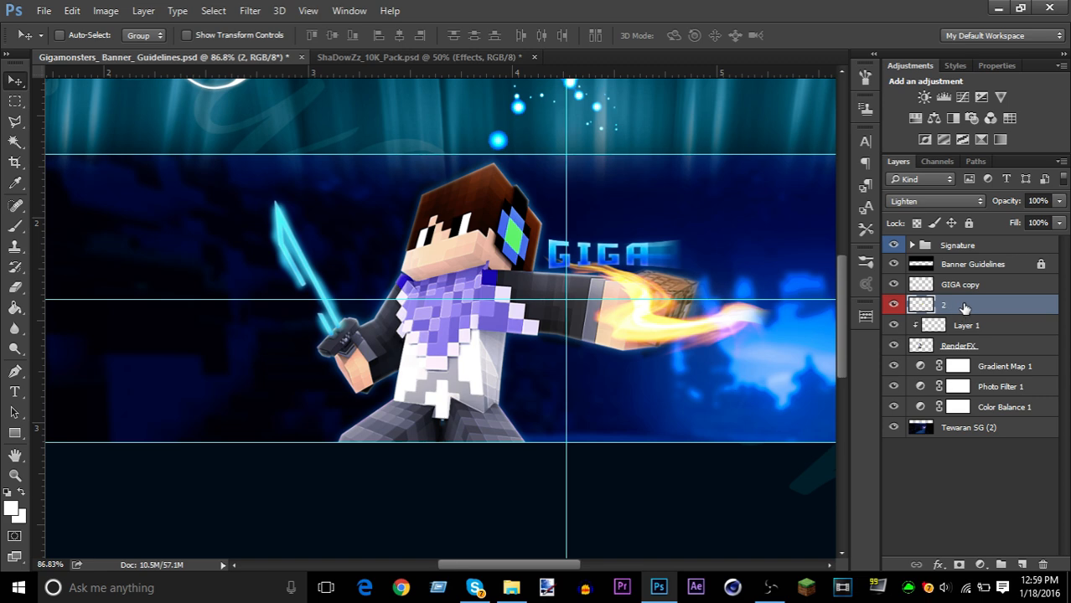
pyautogui.scroll(-1, 643, 341)
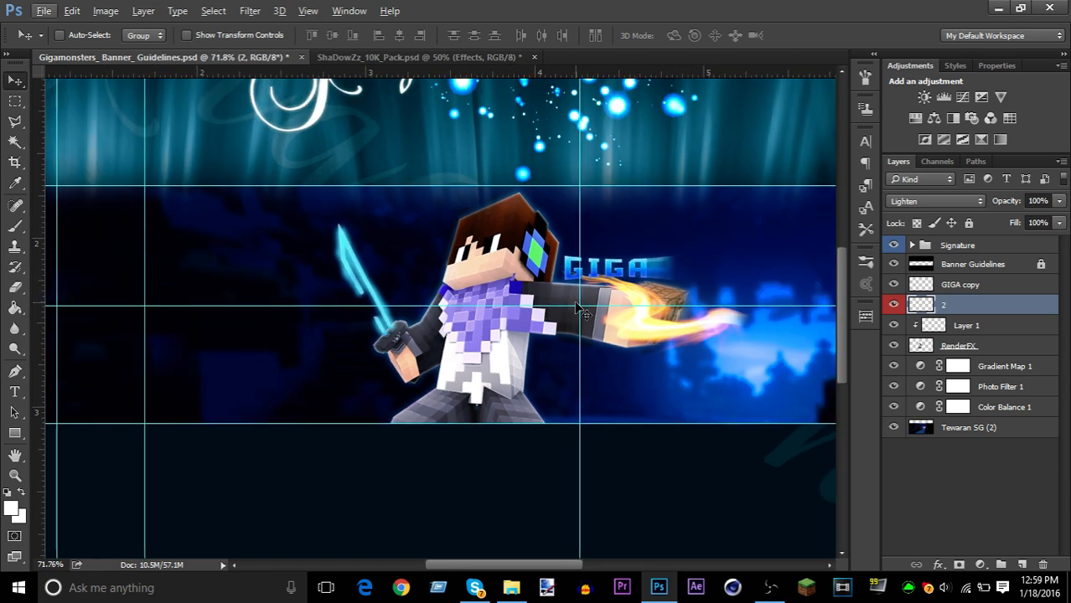
# - Switch to ShaDowZz_10K_Pack.psd, hide the Effects group, and show and expand the Fractals group
pyautogui.click(462, 58)
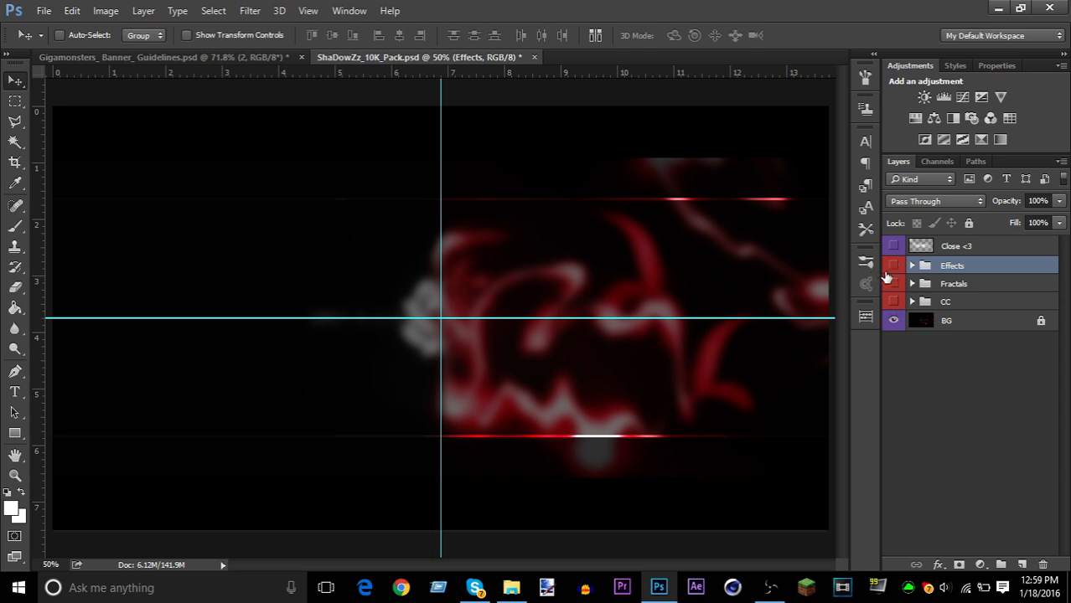
pyautogui.click(894, 265)
pyautogui.click(926, 283)
pyautogui.click(894, 283)
pyautogui.click(911, 284)
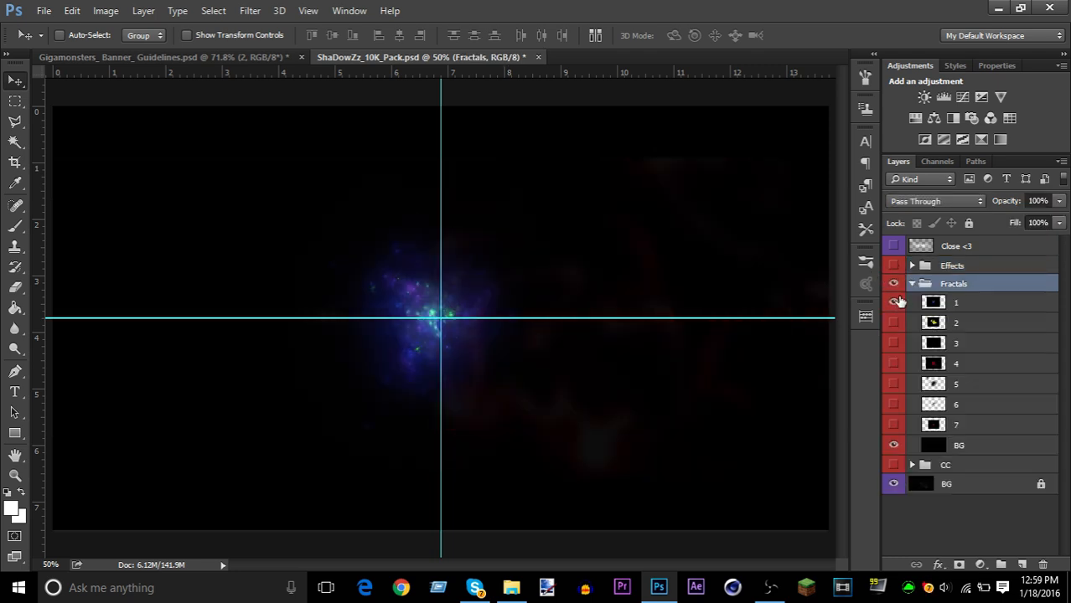
# - Examine the fractal layers in the Fractals group by showing them one at a time
pyautogui.click(892, 323)
pyautogui.click(894, 363)
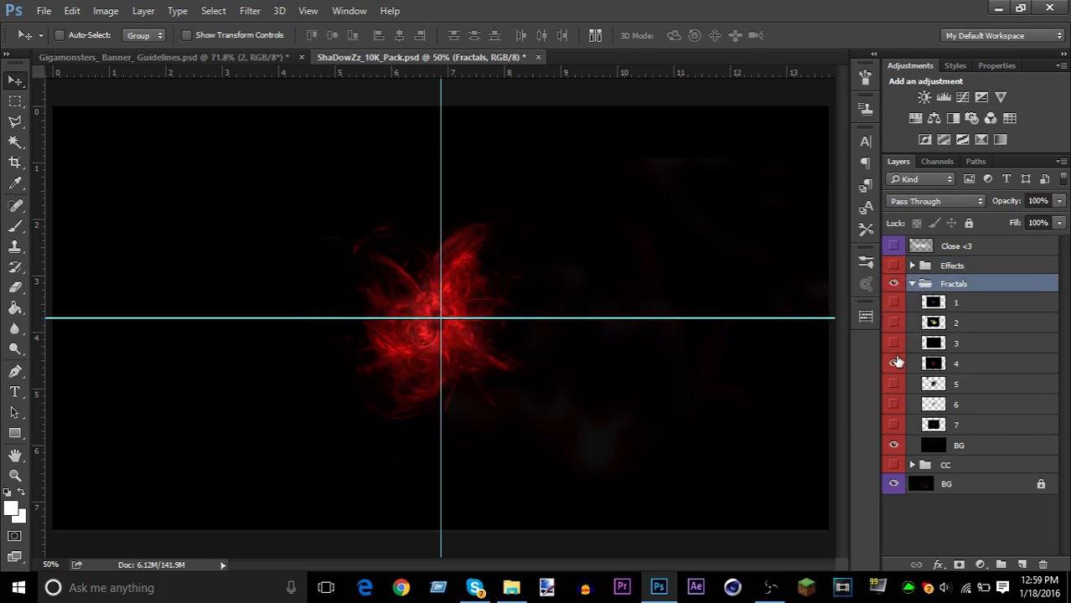
pyautogui.click(894, 363)
pyautogui.click(893, 343)
pyautogui.click(893, 343)
pyautogui.click(893, 405)
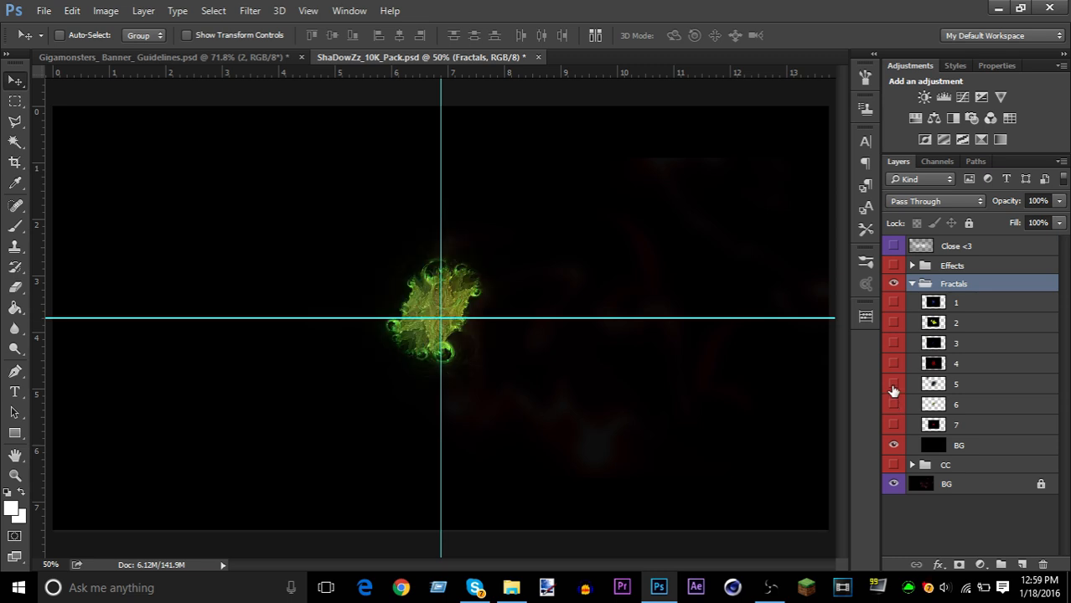
pyautogui.click(894, 405)
pyautogui.click(893, 384)
pyautogui.click(893, 384)
pyautogui.click(894, 425)
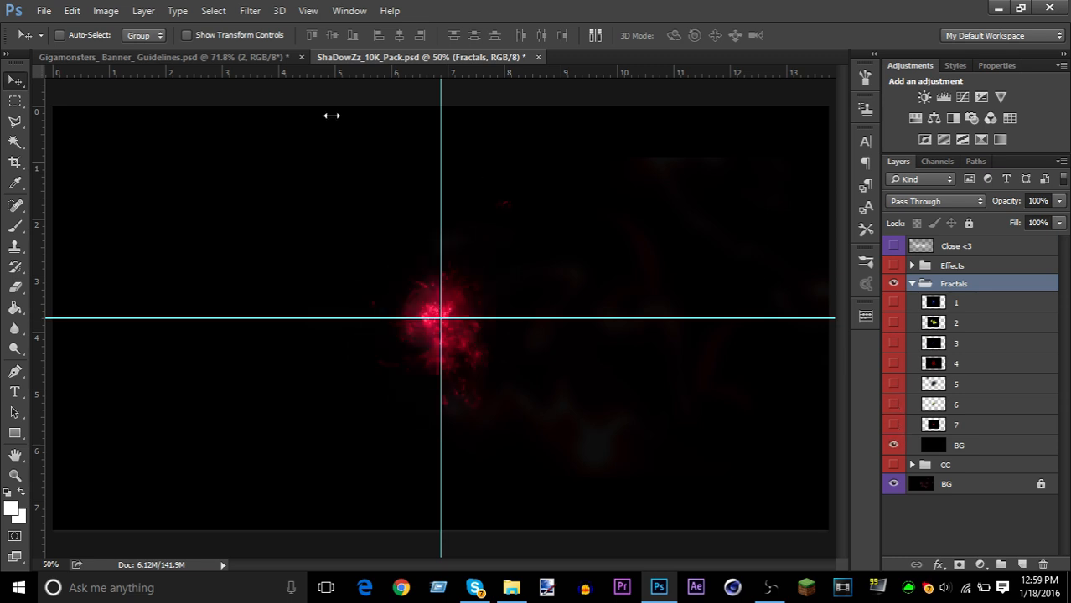
# - Show only layer 1 of the Fractals group and duplicate it into the Gigamonsters banner guidelines document
pyautogui.click(894, 323)
pyautogui.click(898, 303)
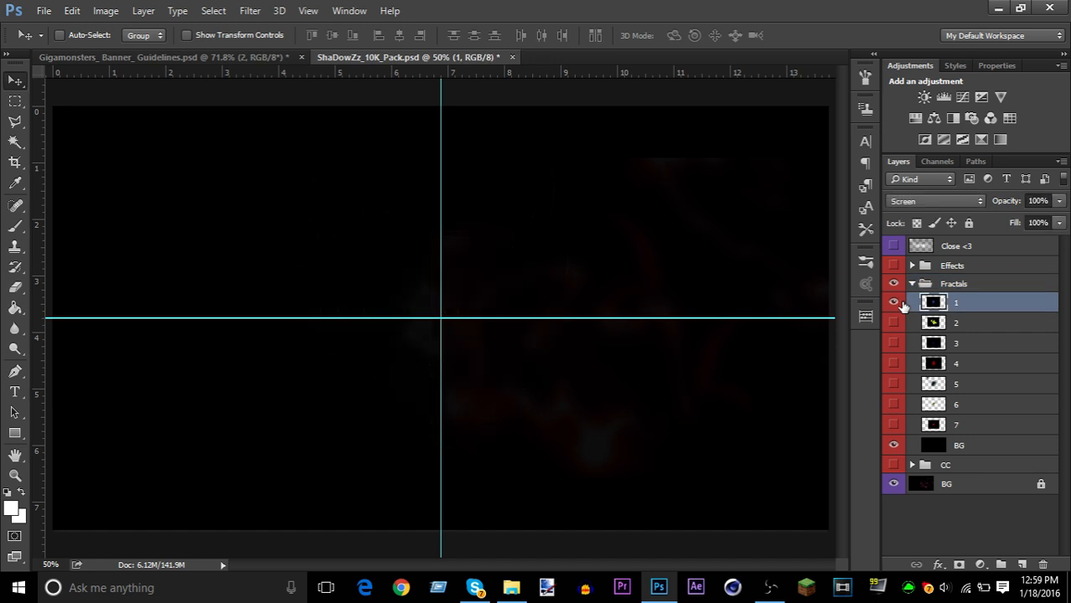
pyautogui.click(893, 303)
pyautogui.click(894, 302)
pyautogui.click(893, 302)
pyautogui.rightClick(997, 305)
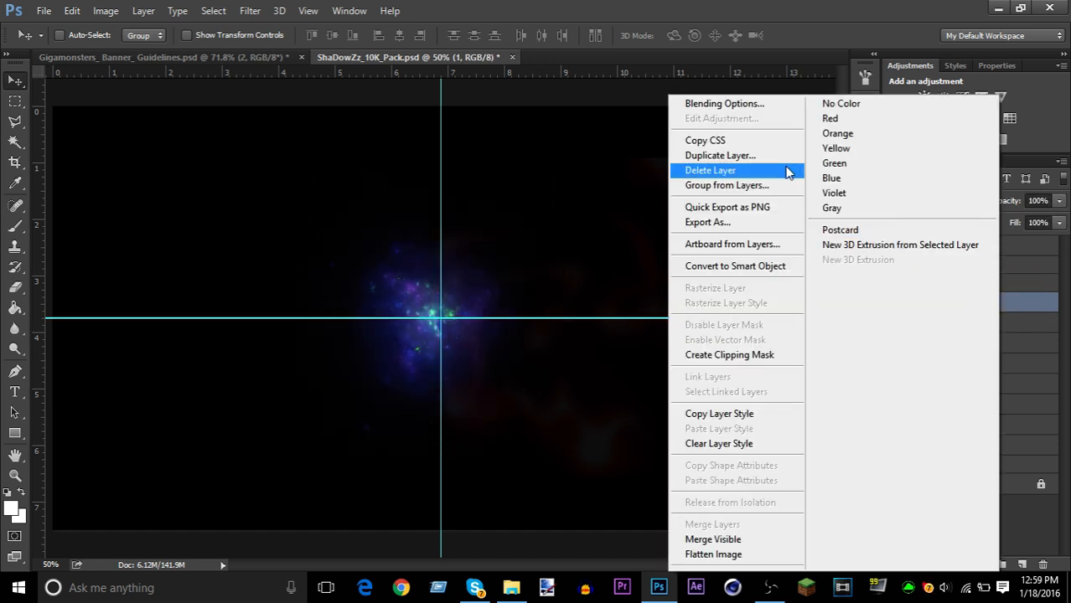
pyautogui.click(721, 156)
pyautogui.click(574, 239)
pyautogui.click(574, 252)
pyautogui.click(656, 175)
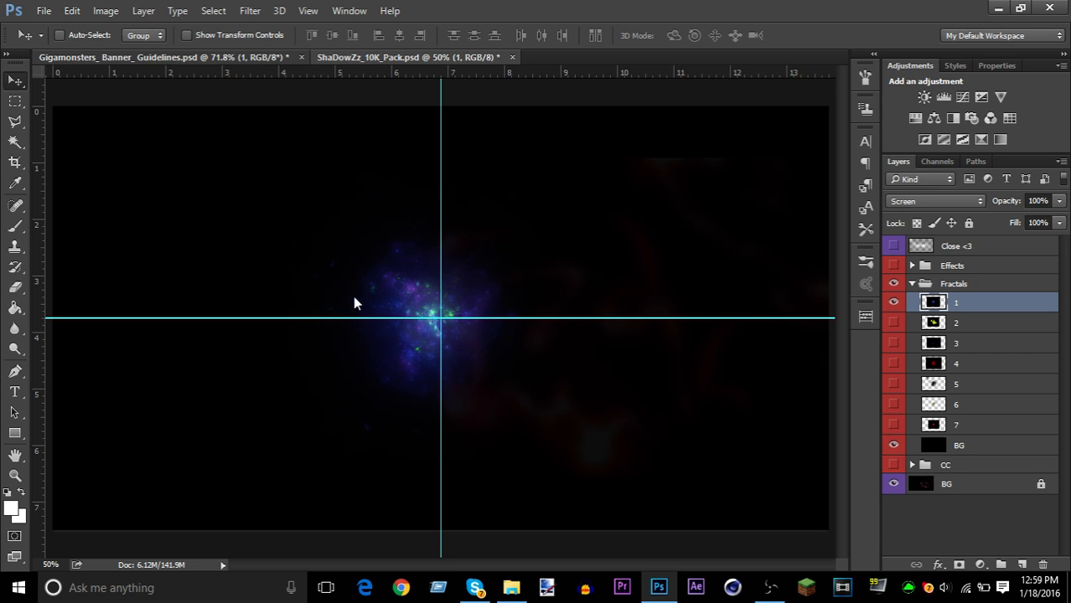
# - Switch to the Gigamonsters banner document and position the fractal beside the character's legs
pyautogui.hotkey('ctrl', 'Tab')
pyautogui.moveTo(381, 308); pyautogui.dragTo(503, 385)
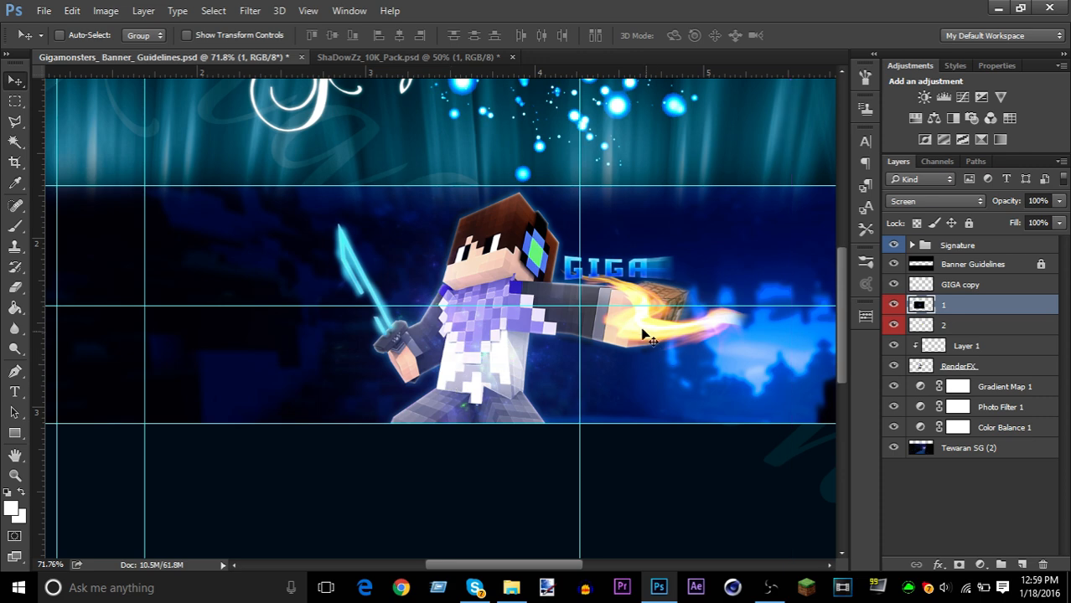
pyautogui.scroll(-1, 635, 332)
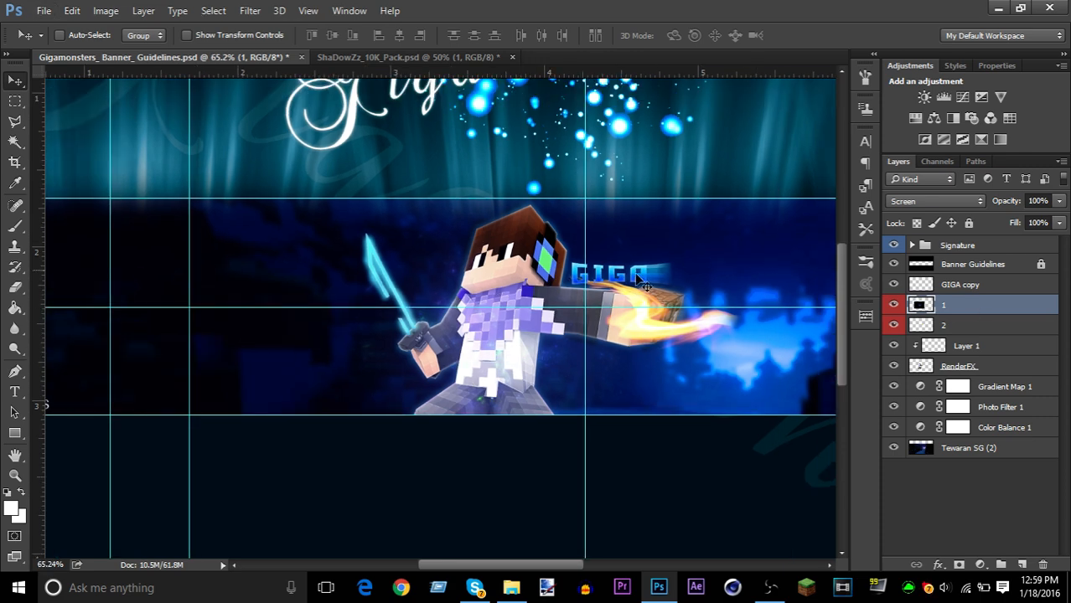
pyautogui.scroll(1, 585, 308)
pyautogui.moveTo(536, 318); pyautogui.dragTo(496, 417)
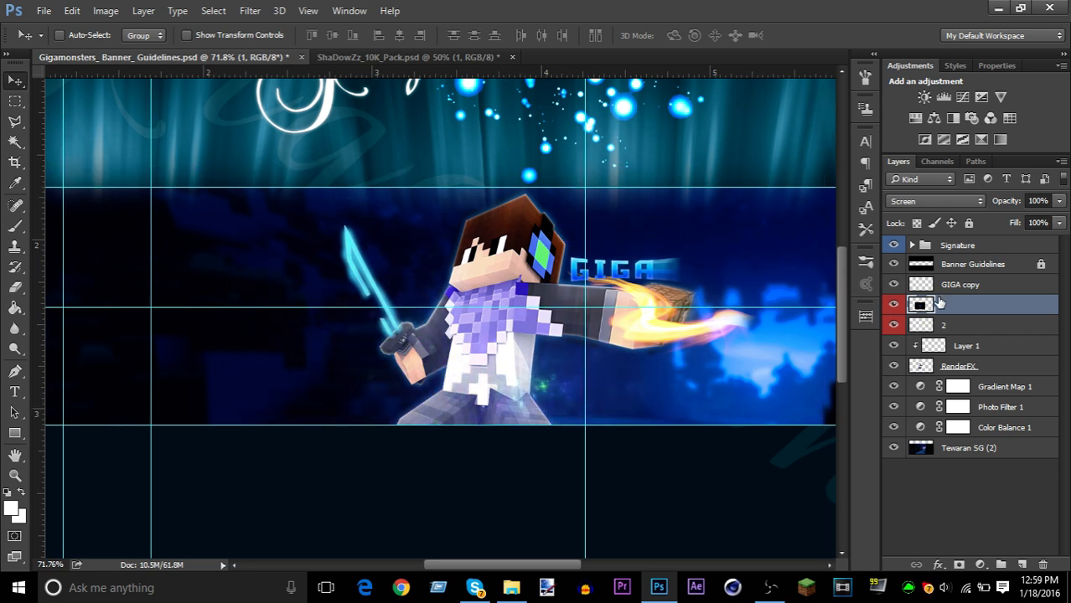
# - Recolor the flame on layer 2 using Hue/Saturation with hue -180 and saturation +54
pyautogui.click(975, 352)
pyautogui.click(975, 325)
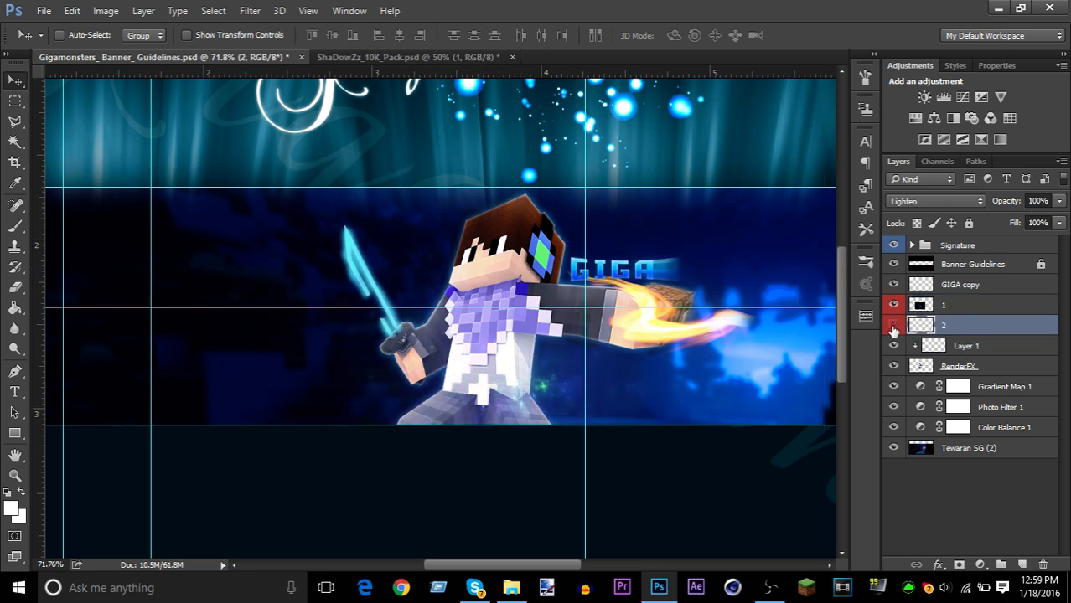
pyautogui.click(893, 327)
pyautogui.click(894, 327)
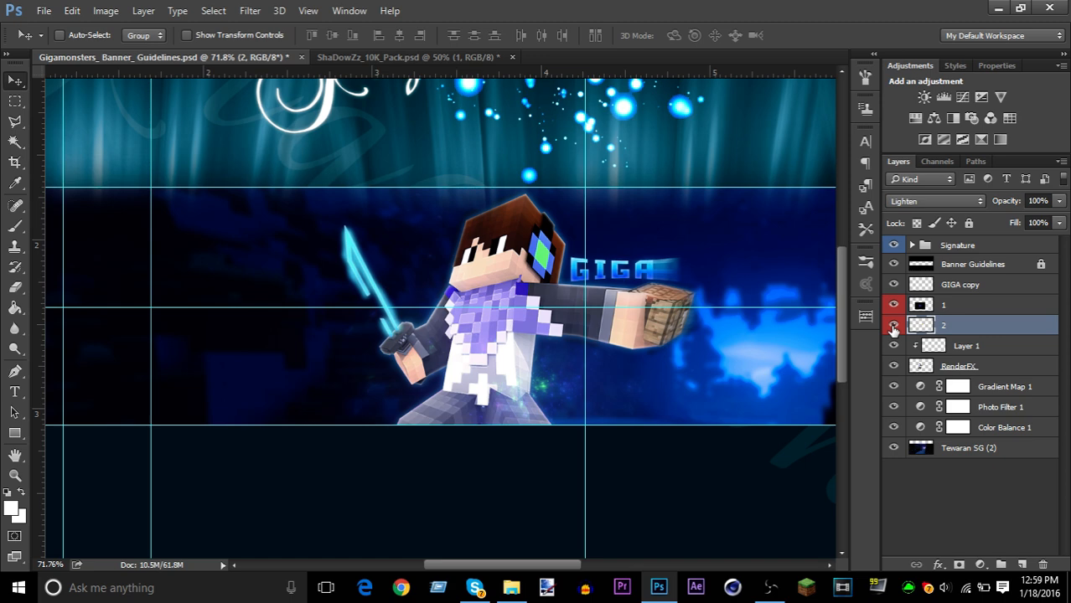
pyautogui.hotkey('ctrl', 'u')
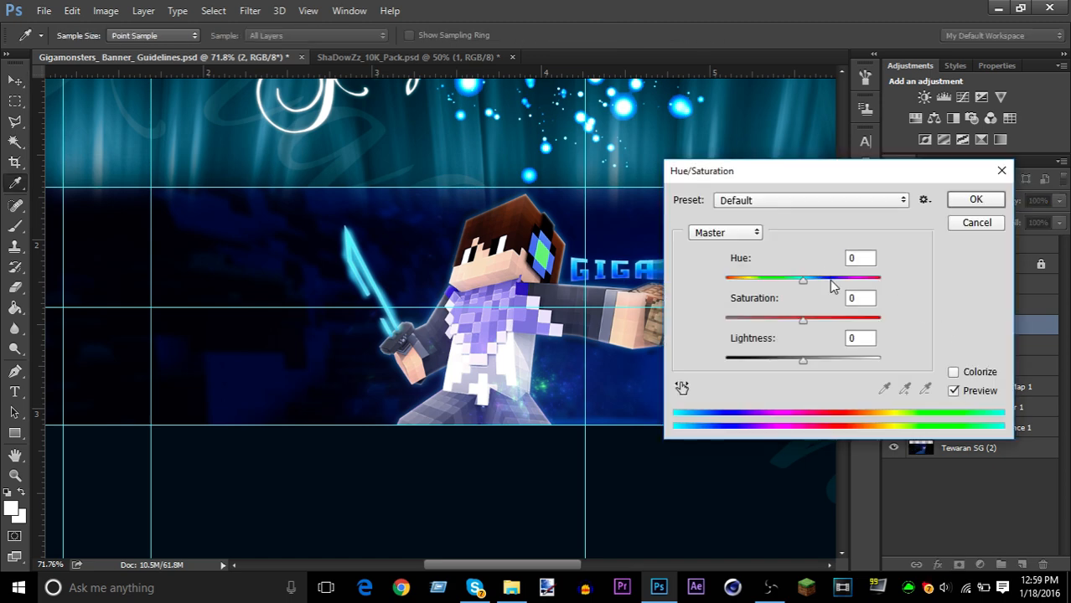
pyautogui.click(830, 279)
pyautogui.moveTo(836, 178); pyautogui.dragTo(923, 185)
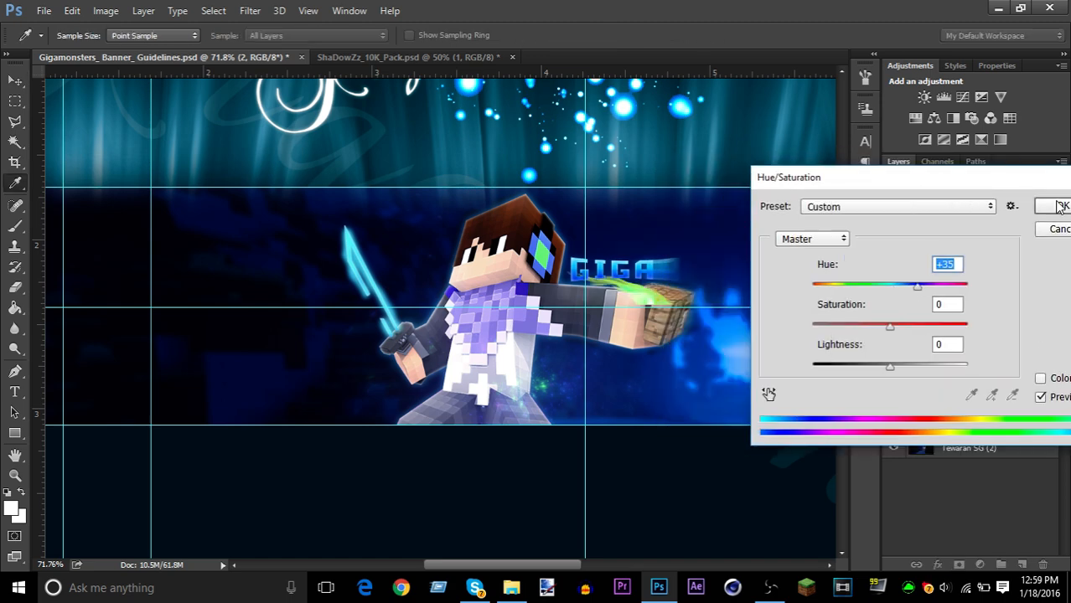
pyautogui.moveTo(918, 287); pyautogui.dragTo(815, 293)
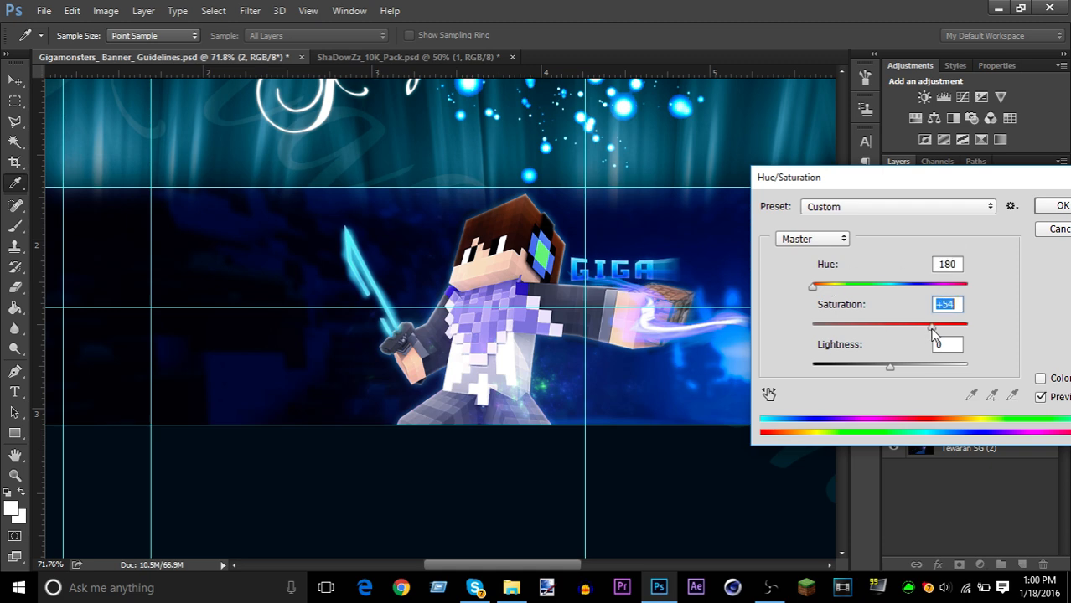
pyautogui.click(1056, 206)
# - Nudge the recolored flame into place around the character's outstretched fist and crafting block
pyautogui.press('v')
pyautogui.moveTo(742, 333); pyautogui.dragTo(704, 333)
pyautogui.scroll(-1, 721, 322)
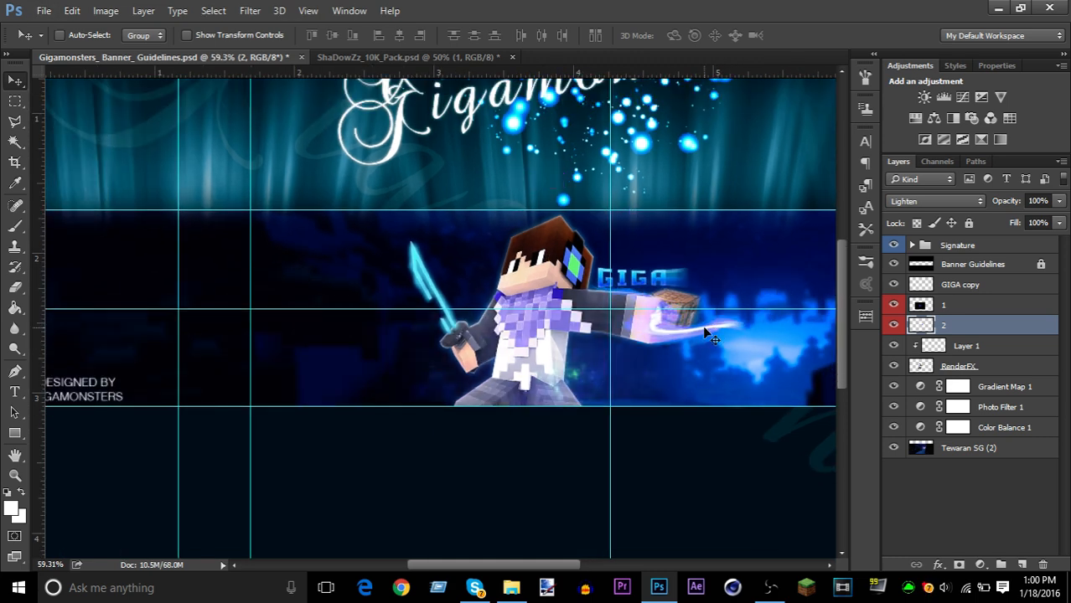
pyautogui.scroll(-1, 704, 332)
pyautogui.scroll(2, 706, 335)
pyautogui.scroll(2, 702, 331)
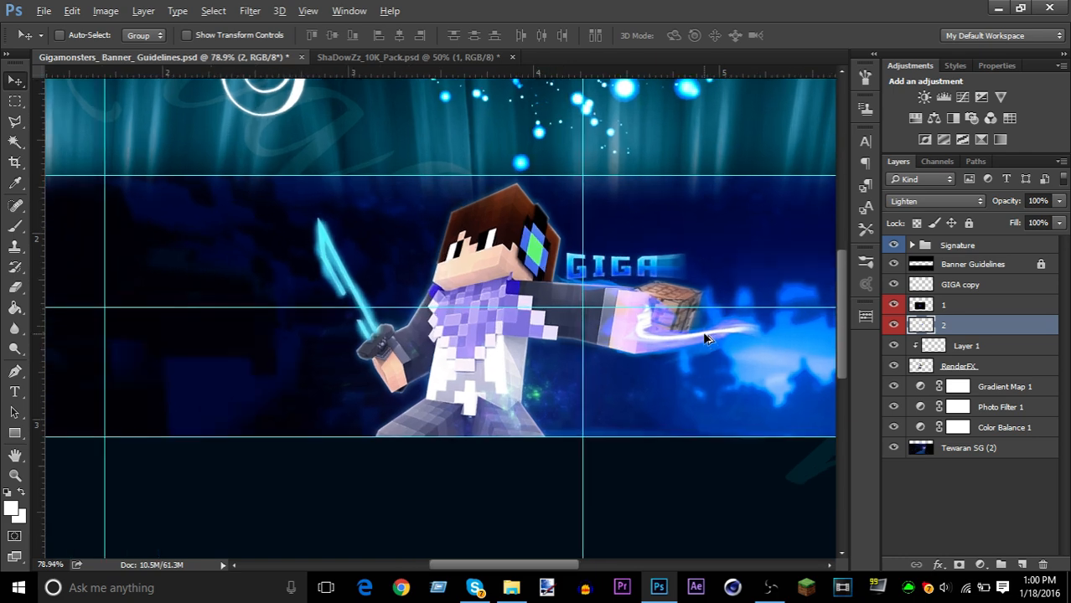
pyautogui.moveTo(702, 331); pyautogui.dragTo(700, 332)
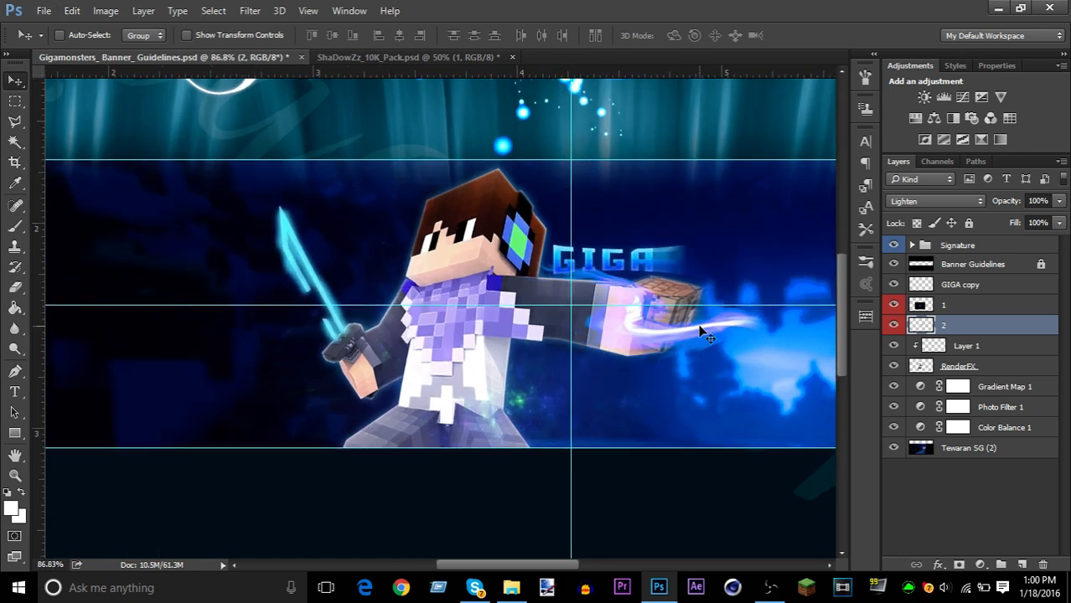
# - Collapse and hide the Fractals group in ShaDowZz_10K_Pack.psd, and return to the Gigamonsters banner document
pyautogui.click(379, 55)
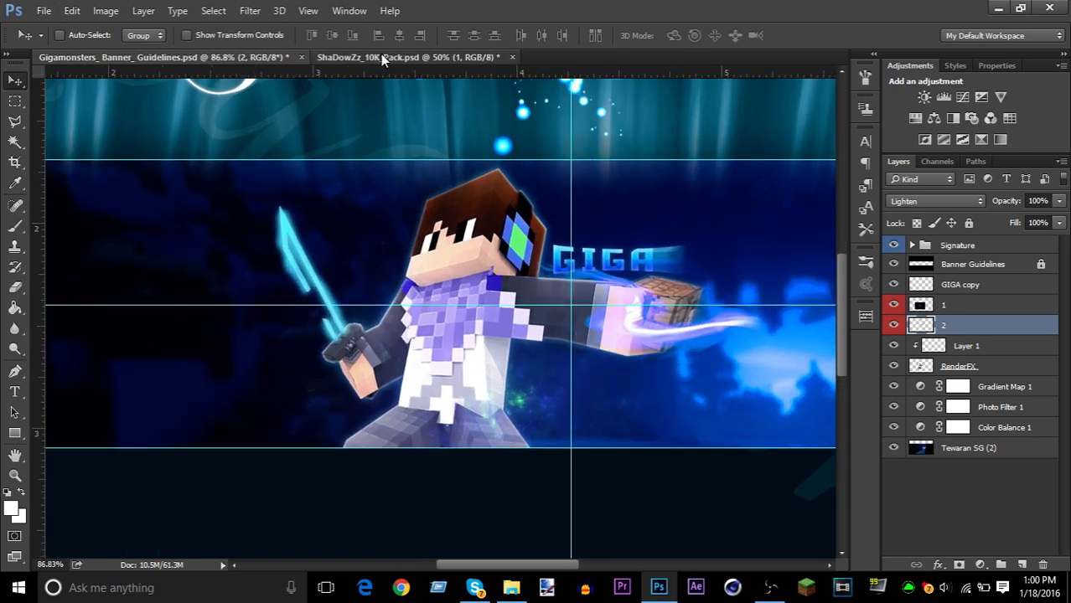
pyautogui.click(894, 288)
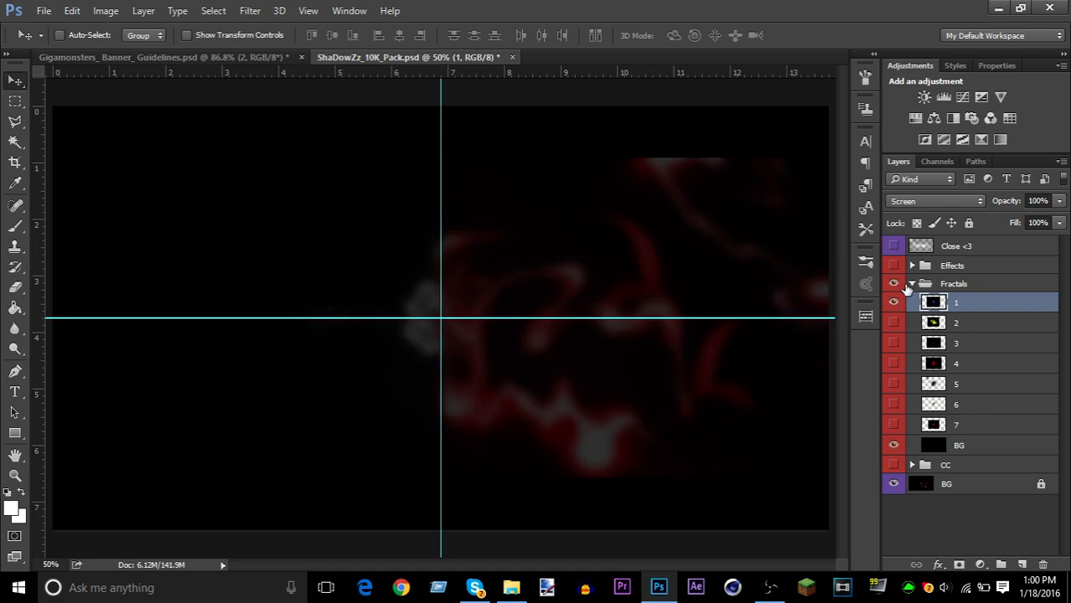
pyautogui.click(912, 284)
pyautogui.click(894, 283)
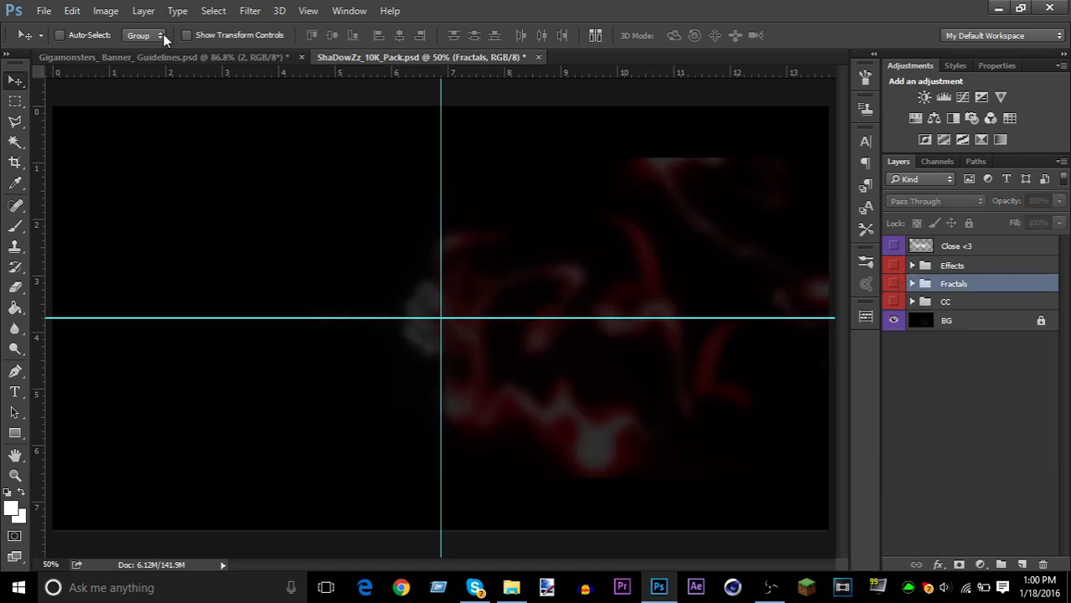
pyautogui.click(212, 56)
pyautogui.scroll(-3, 456, 281)
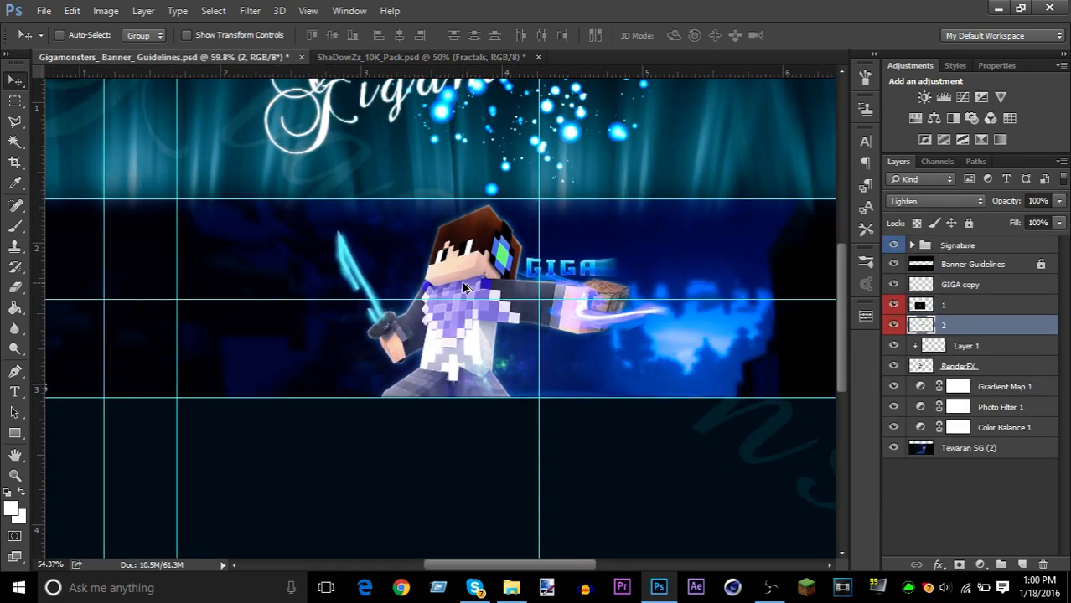
pyautogui.scroll(-3, 461, 280)
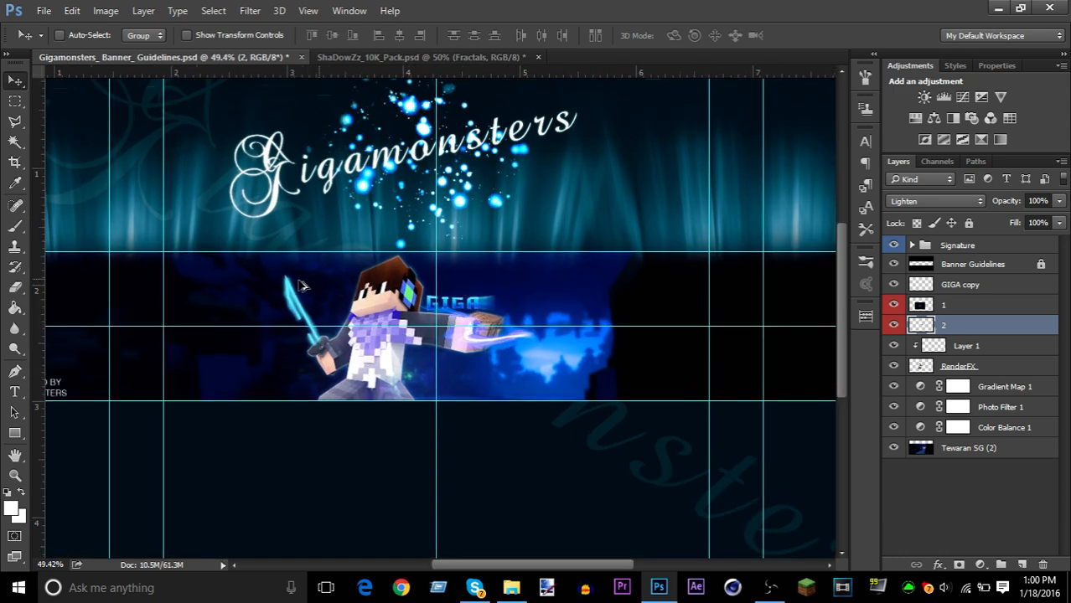
pyautogui.scroll(3, 302, 285)
pyautogui.scroll(3, 384, 353)
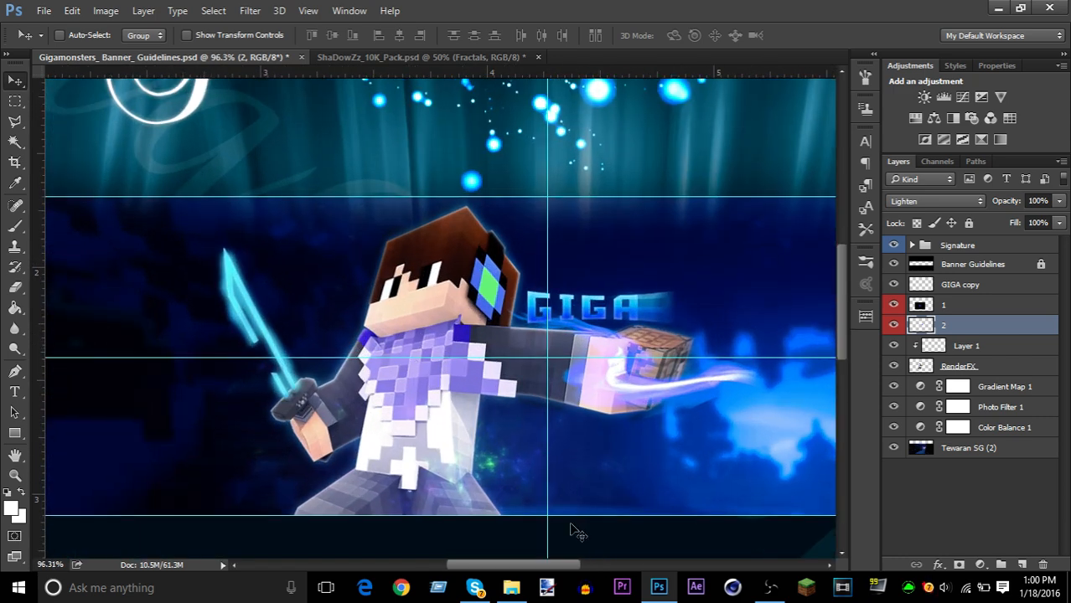
pyautogui.click(770, 588)
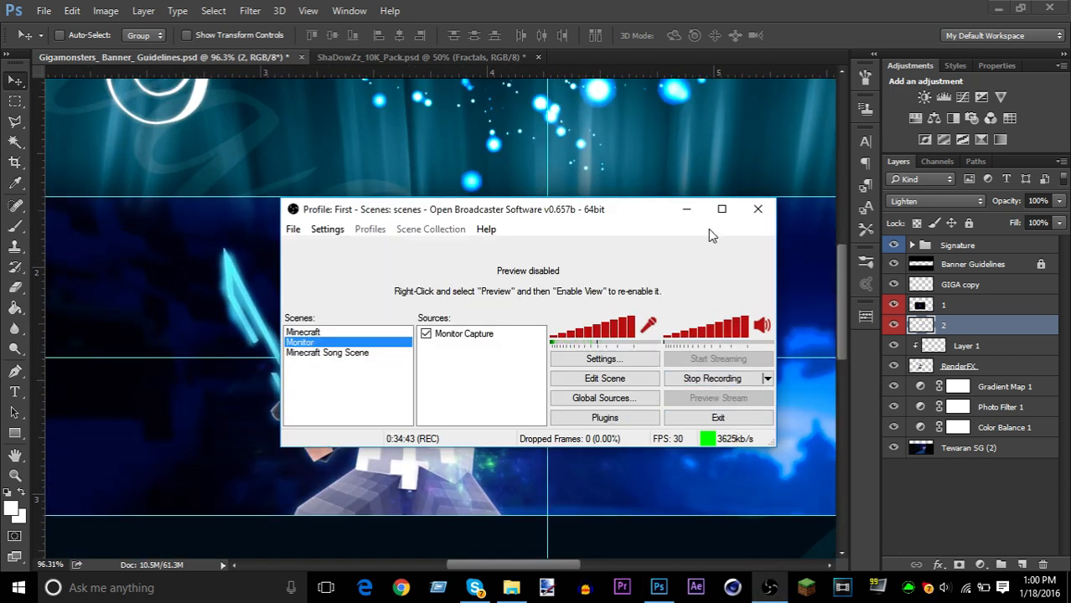
pyautogui.click(689, 210)
# - Merge the RenderFX character layer with its clipped Layer 1 into a single layer
pyautogui.click(950, 287)
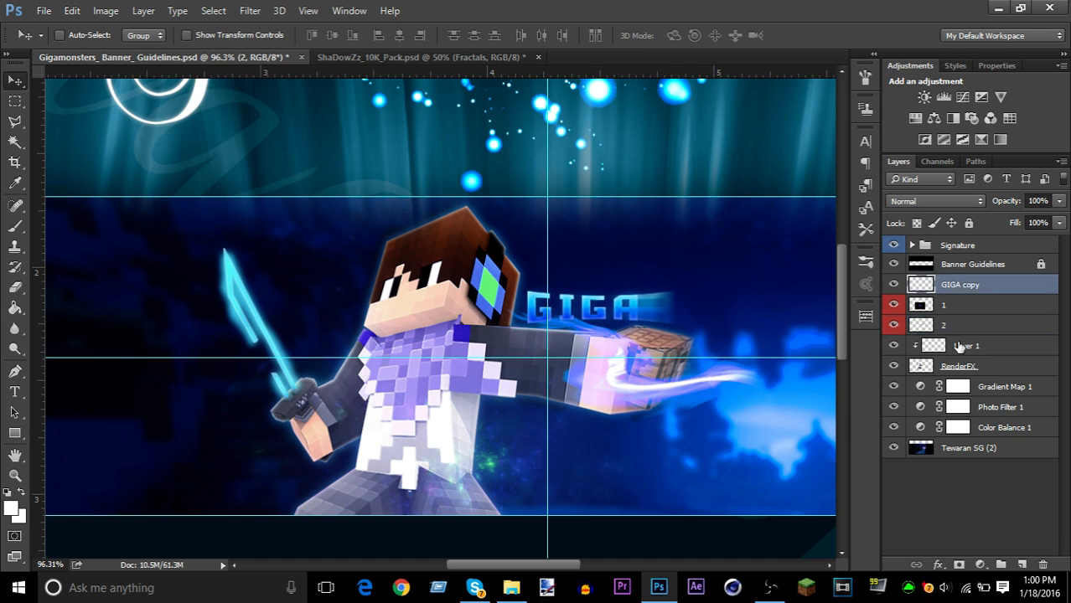
pyautogui.click(967, 362)
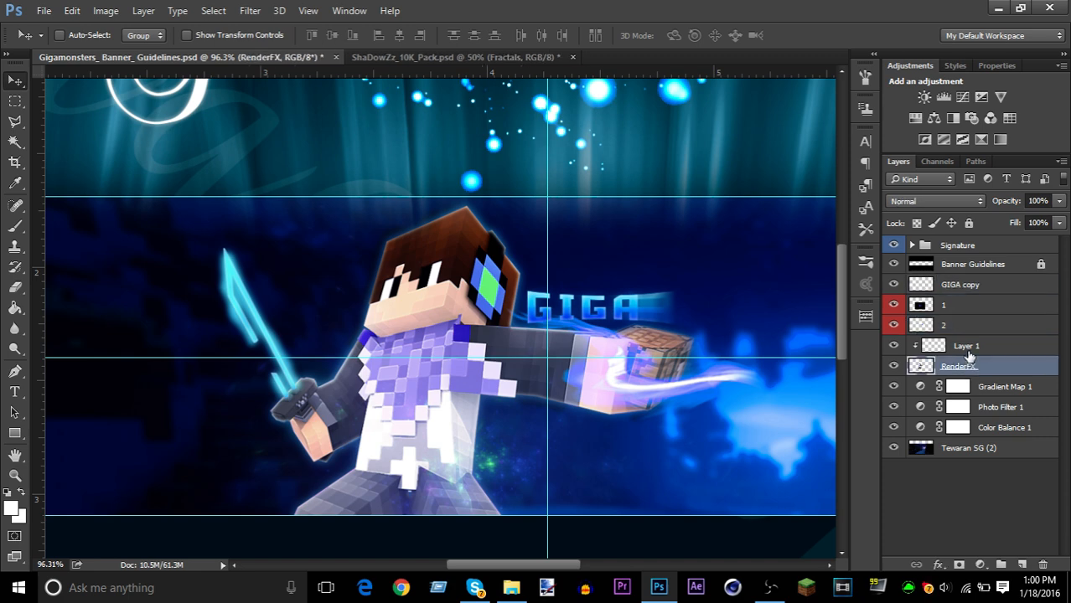
pyautogui.keyDown('shift'); pyautogui.click(968, 355); pyautogui.keyUp('shift')
pyautogui.hotkey('ctrl', 'e')
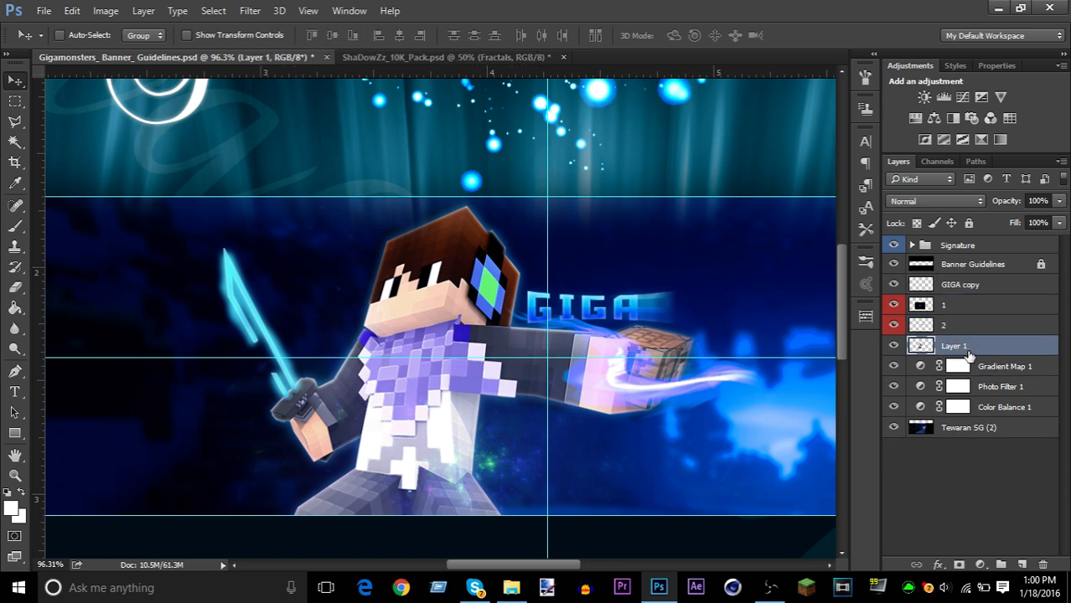
# - Duplicate the merged character layer and place the copy lower, to the right of the original character
pyautogui.hotkey('ctrl', 'j')
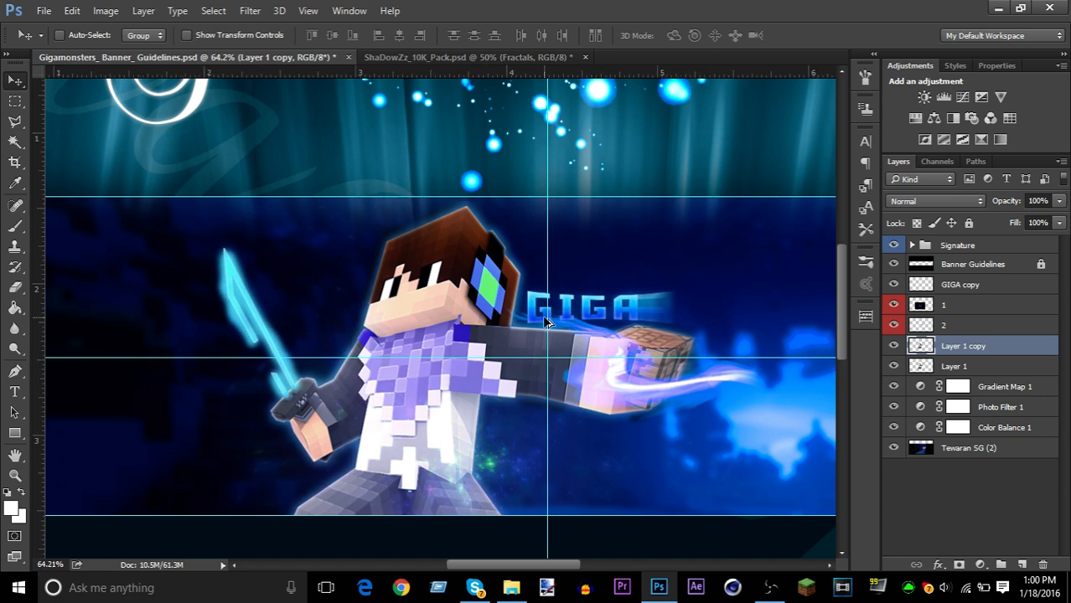
pyautogui.scroll(-3, 522, 320)
pyautogui.scroll(-1, 501, 322)
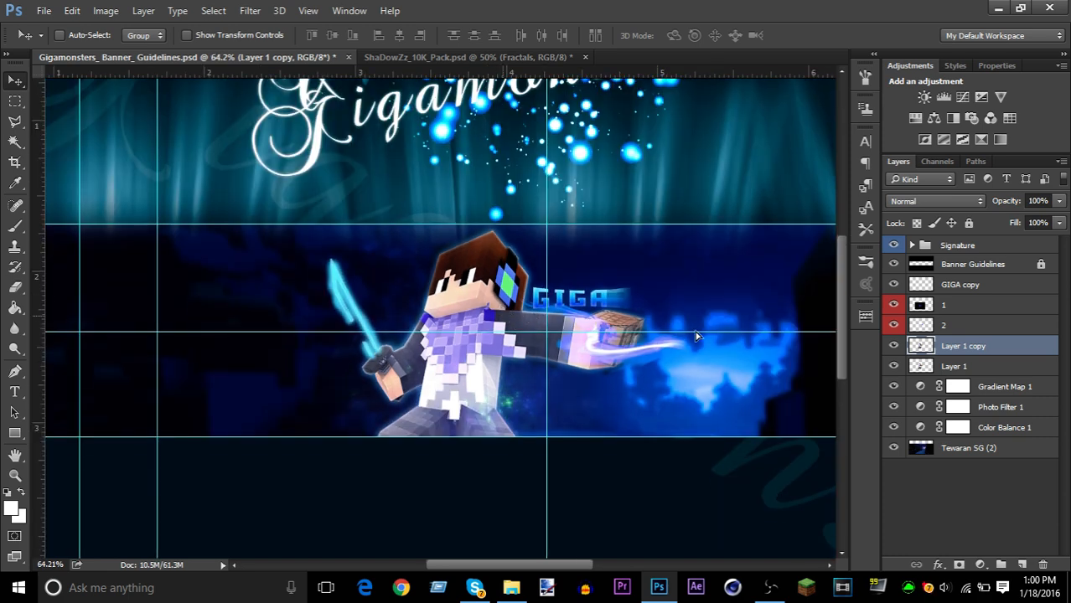
pyautogui.moveTo(516, 330); pyautogui.dragTo(734, 375)
pyautogui.scroll(-2, 738, 375)
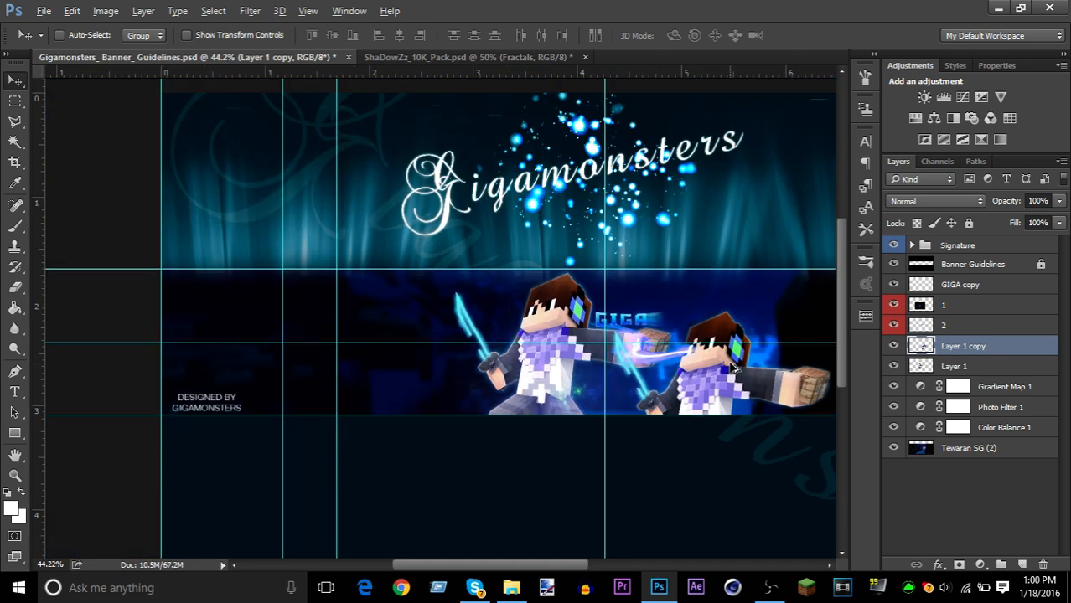
# - Apply a Gaussian Blur with a 4.8-pixel radius to the character copy
pyautogui.click(251, 11)
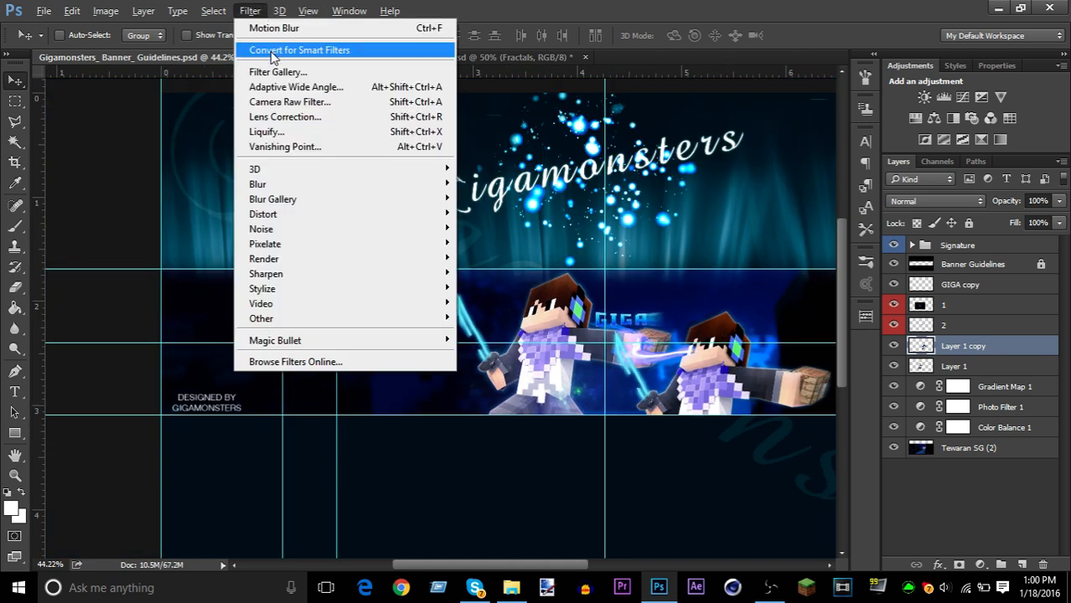
pyautogui.moveTo(366, 181)
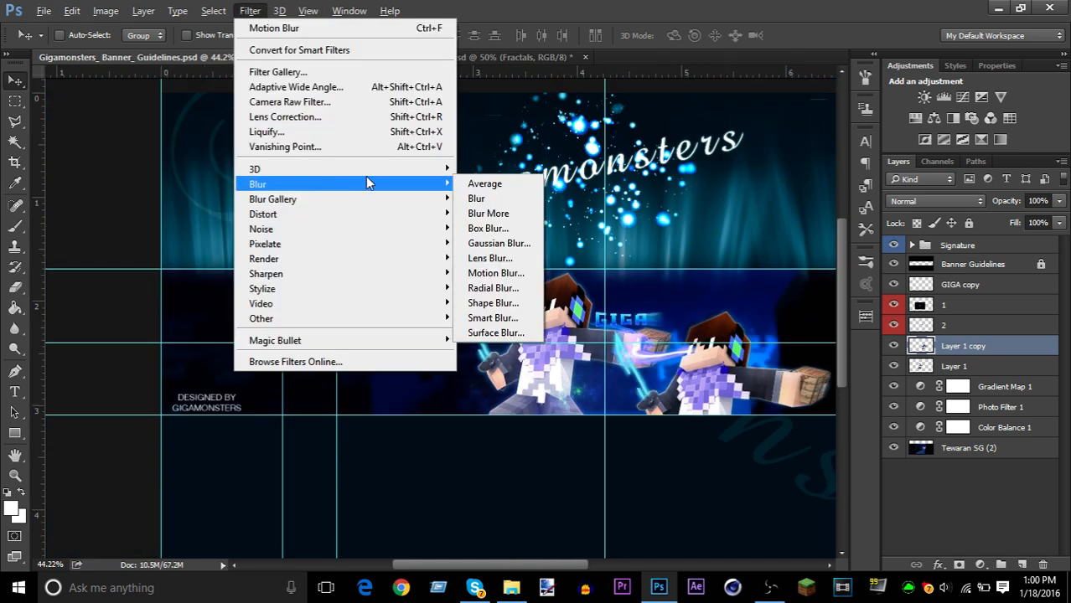
pyautogui.click(499, 243)
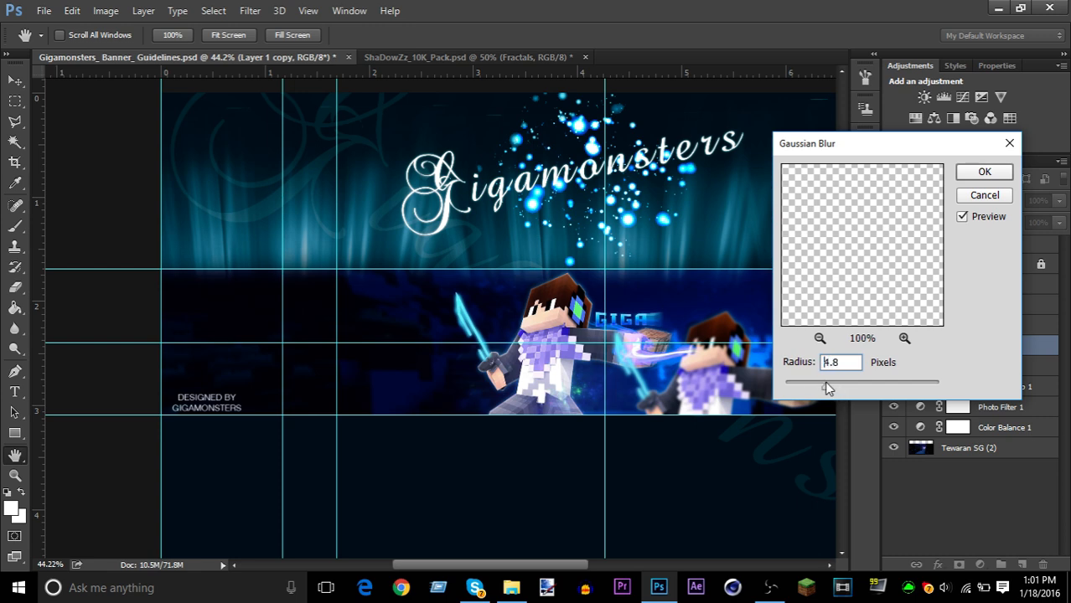
pyautogui.moveTo(826, 387); pyautogui.dragTo(826, 388)
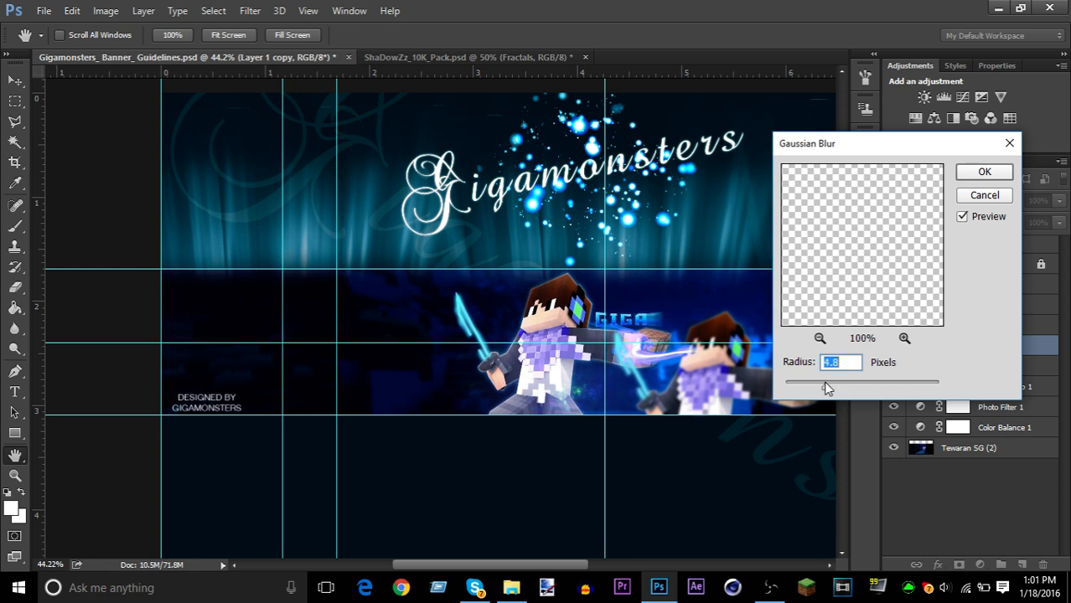
pyautogui.click(983, 173)
# - Lower the opacity of the blurred character copy to 45%
pyautogui.scroll(2, 774, 406)
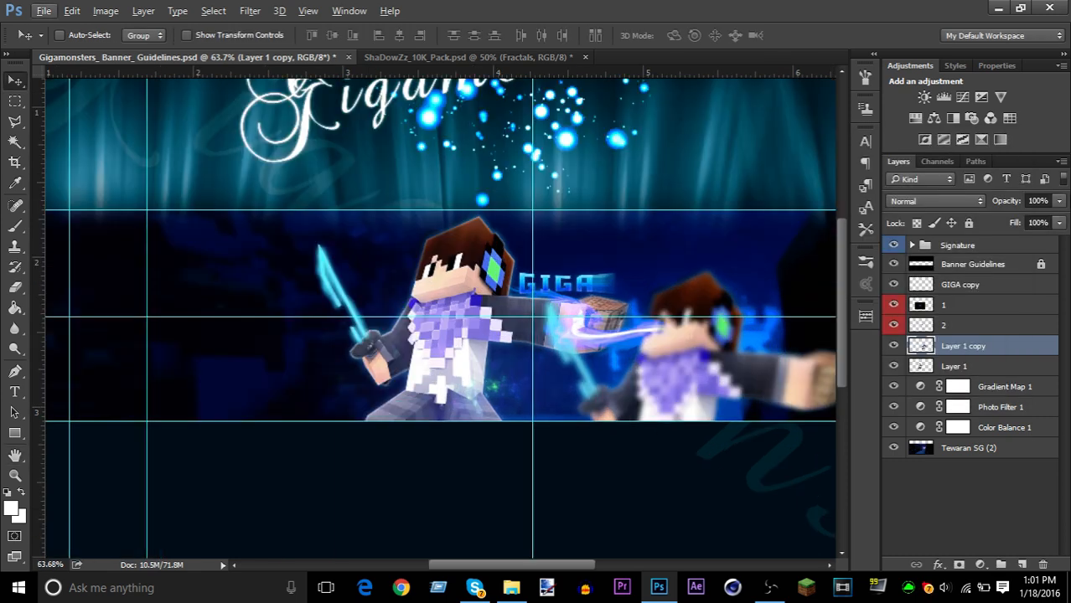
pyautogui.click(1060, 202)
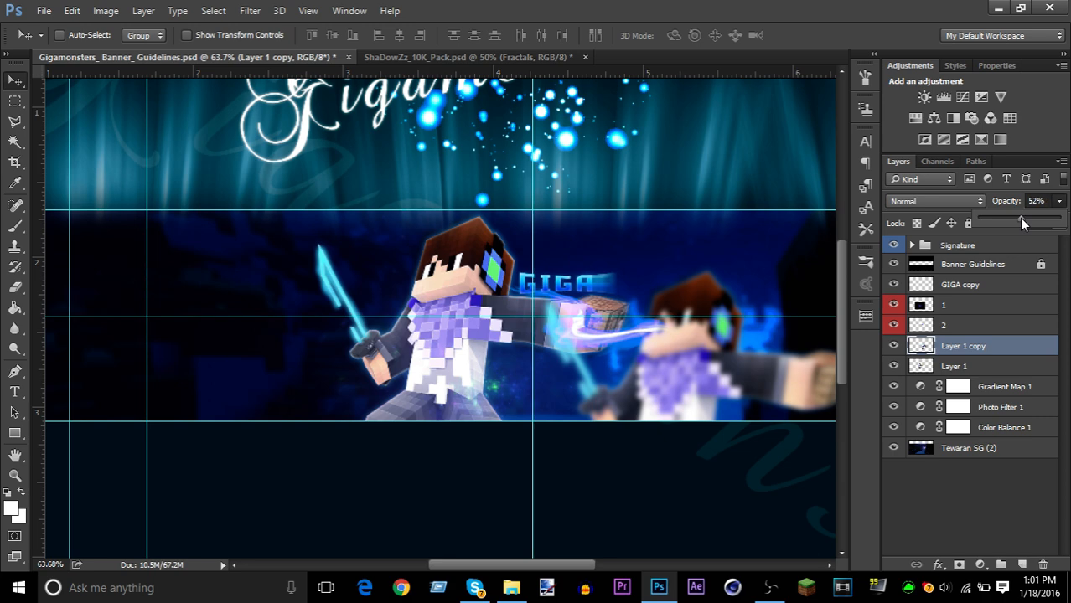
pyautogui.moveTo(1014, 220); pyautogui.dragTo(1013, 220)
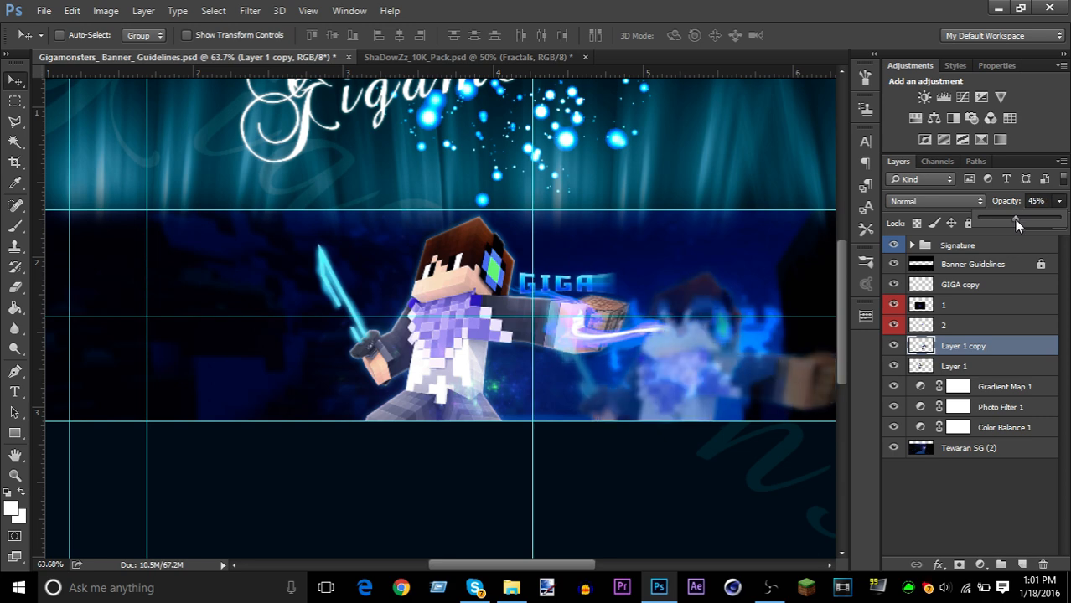
# - Reposition the blurred character copy beside the main character and rotate it about 10 degrees clockwise
pyautogui.moveTo(718, 390); pyautogui.dragTo(636, 414)
pyautogui.scroll(-2, 637, 414)
pyautogui.moveTo(704, 413); pyautogui.dragTo(733, 409)
pyautogui.hotkey('ctrl', 't')
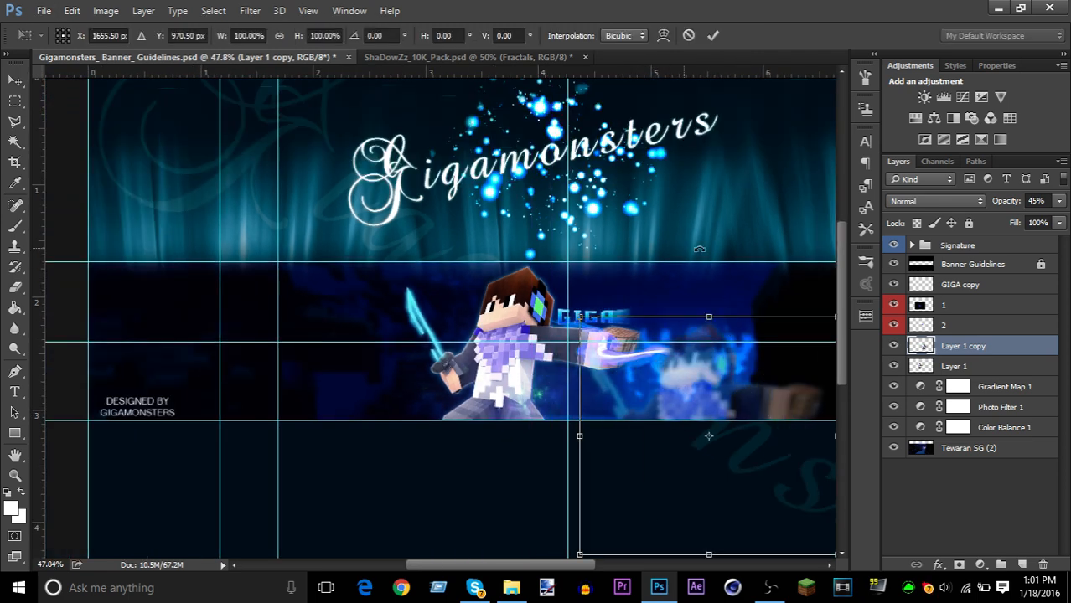
pyautogui.moveTo(699, 249); pyautogui.dragTo(717, 263)
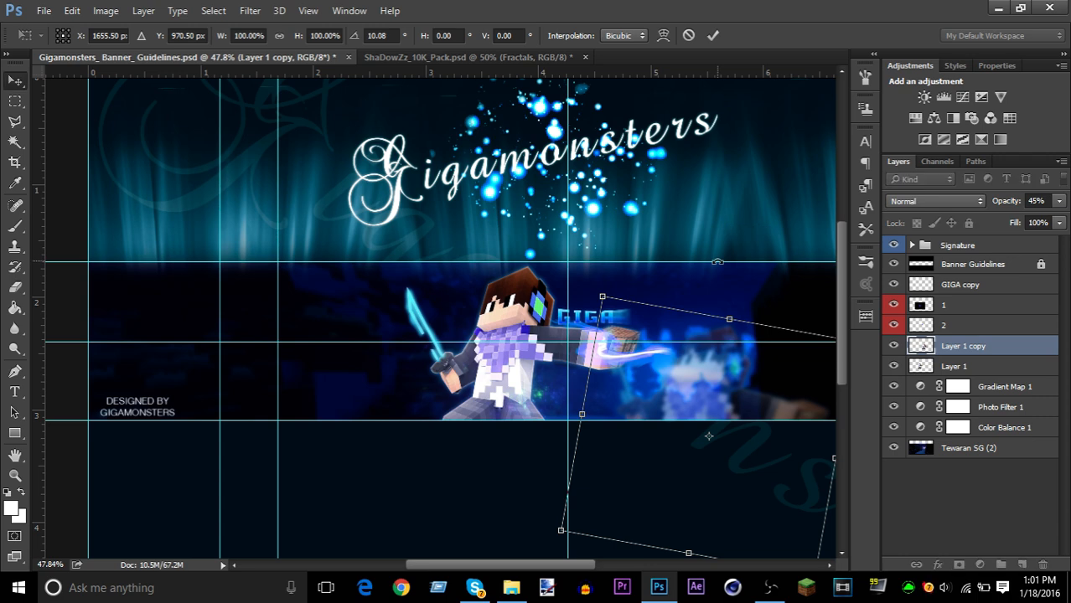
pyautogui.press('Return')
pyautogui.scroll(2, 735, 366)
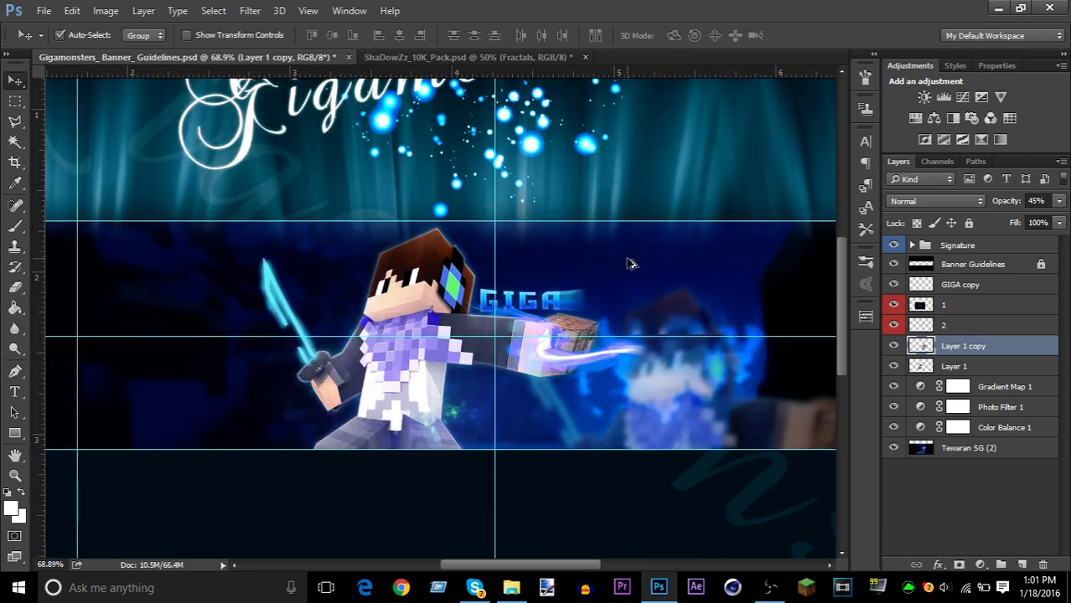
# - Undo the character copy's rotation, repositioning, opacity change and Gaussian Blur
pyautogui.press('0')
pyautogui.hotkey('ctrl', 'z')
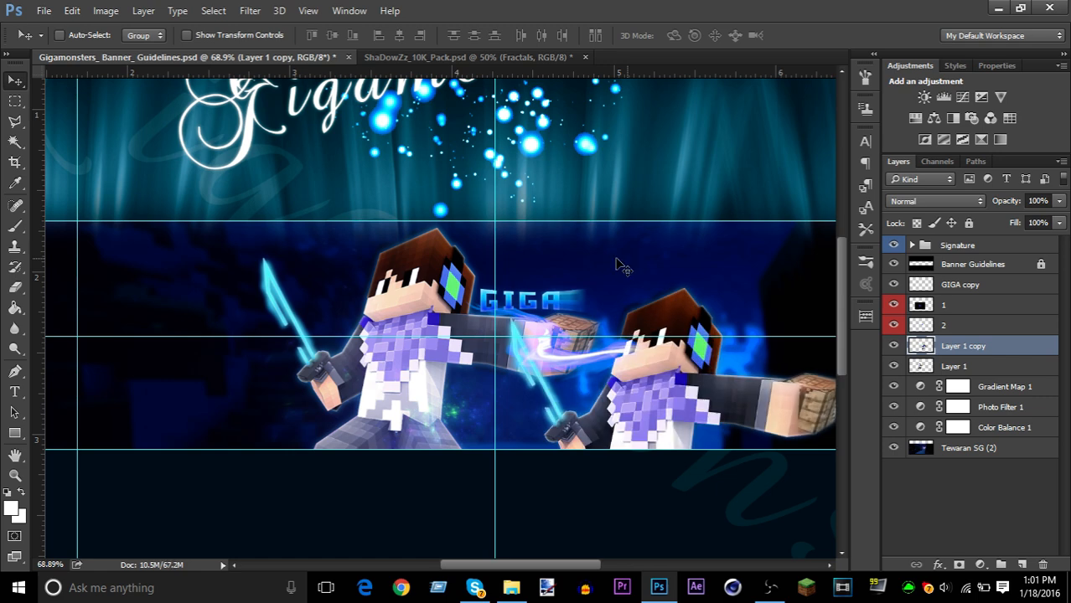
# - Shift the character copy farther right of the main character and lower its opacity to 27%
pyautogui.moveTo(684, 366); pyautogui.dragTo(735, 375)
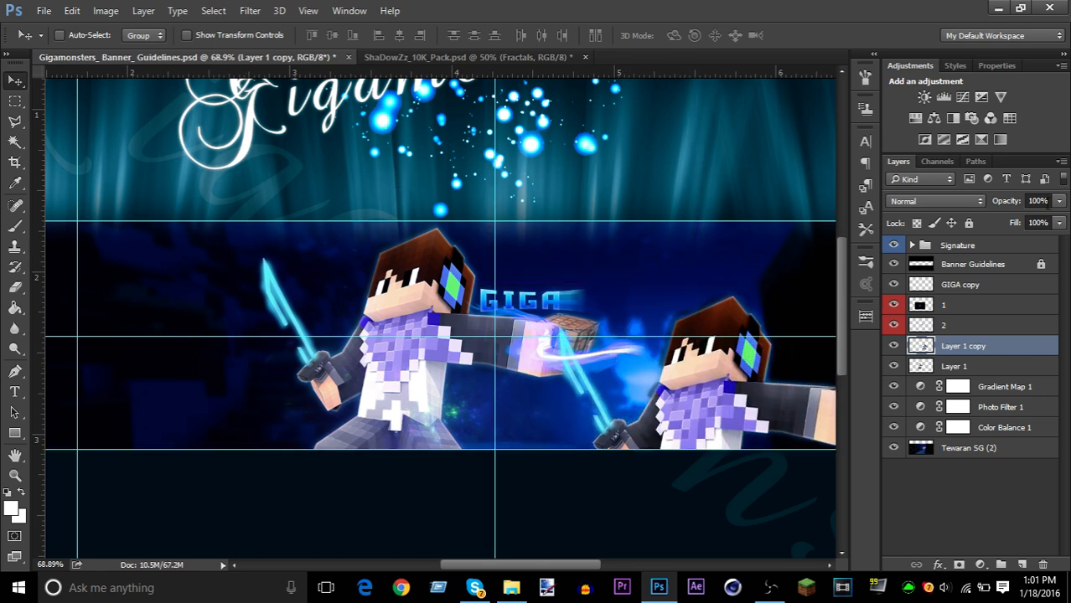
pyautogui.click(1060, 202)
pyautogui.moveTo(1012, 222); pyautogui.dragTo(999, 221)
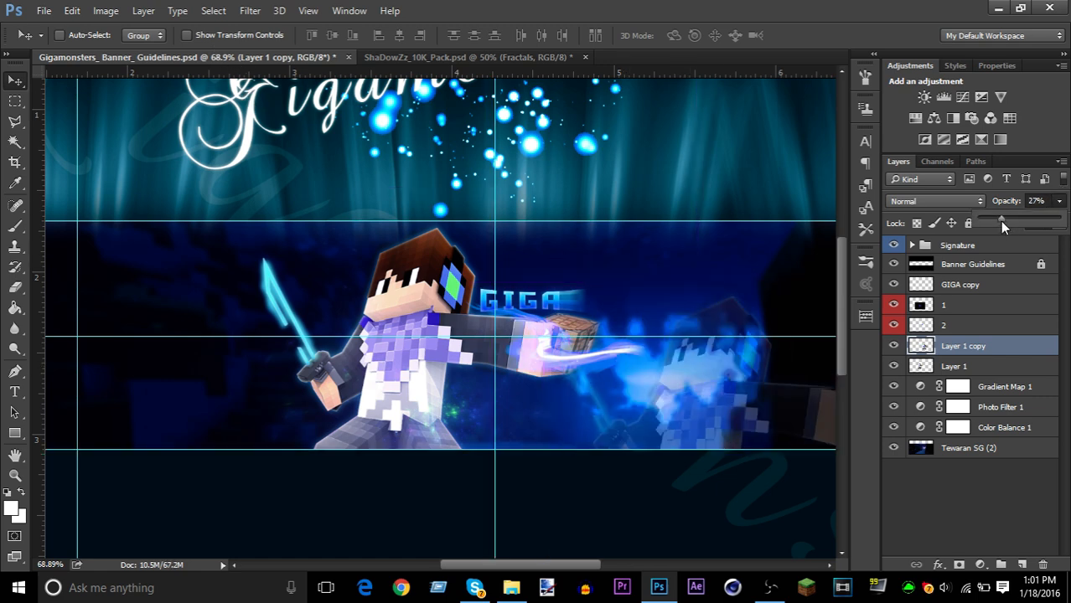
# - Rotate the faded character copy slightly clockwise and move it lower and farther right in the banner strip
pyautogui.hotkey('ctrl', 't')
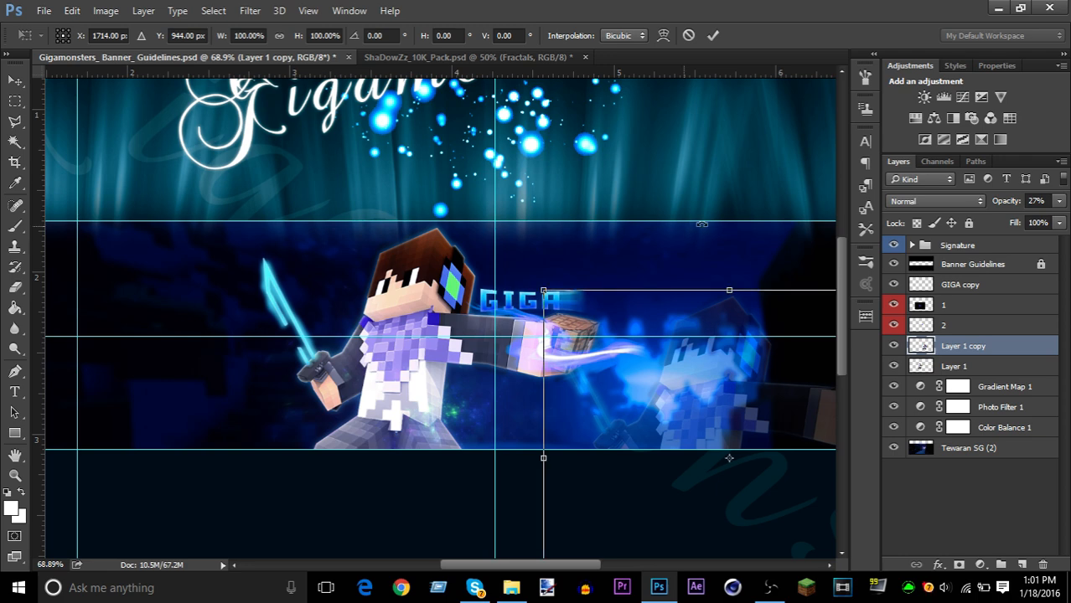
pyautogui.moveTo(701, 224); pyautogui.dragTo(708, 224)
pyautogui.press('Return')
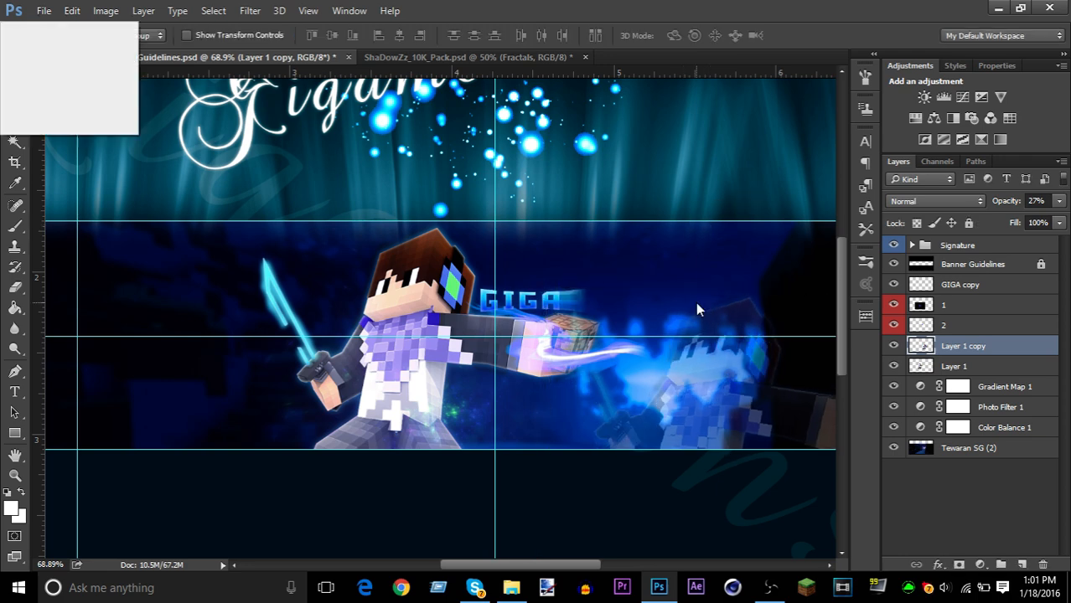
pyautogui.press('Escape')
pyautogui.scroll(-2, 723, 399)
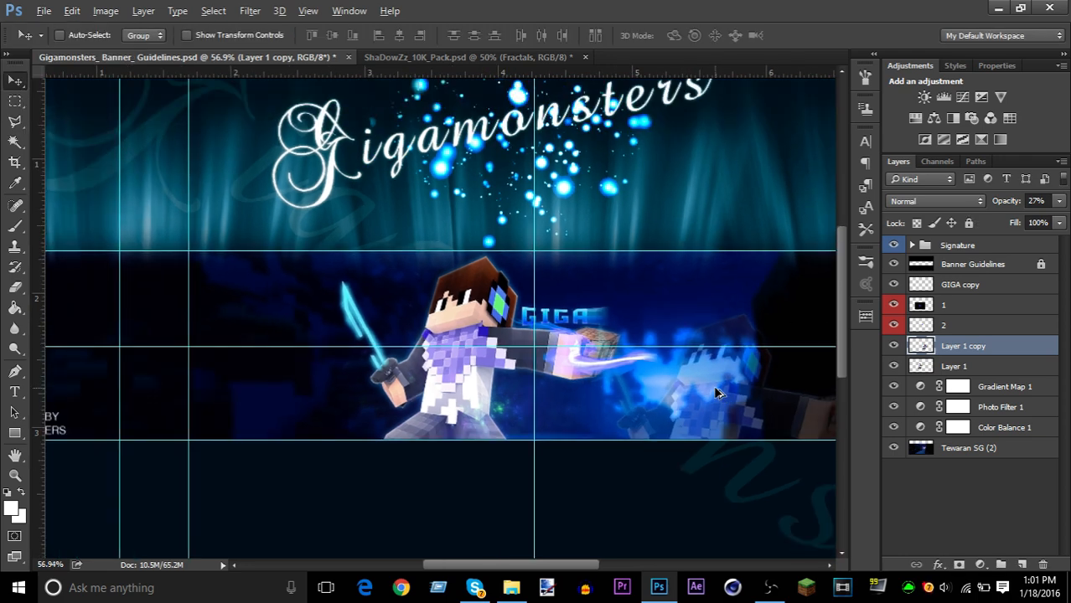
pyautogui.moveTo(708, 405); pyautogui.dragTo(732, 431)
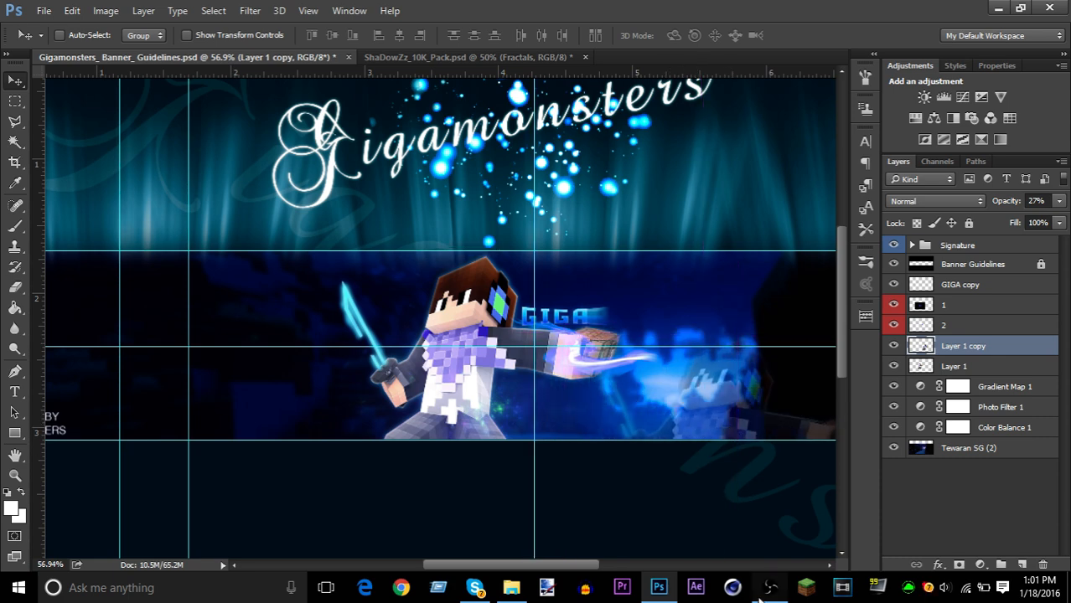